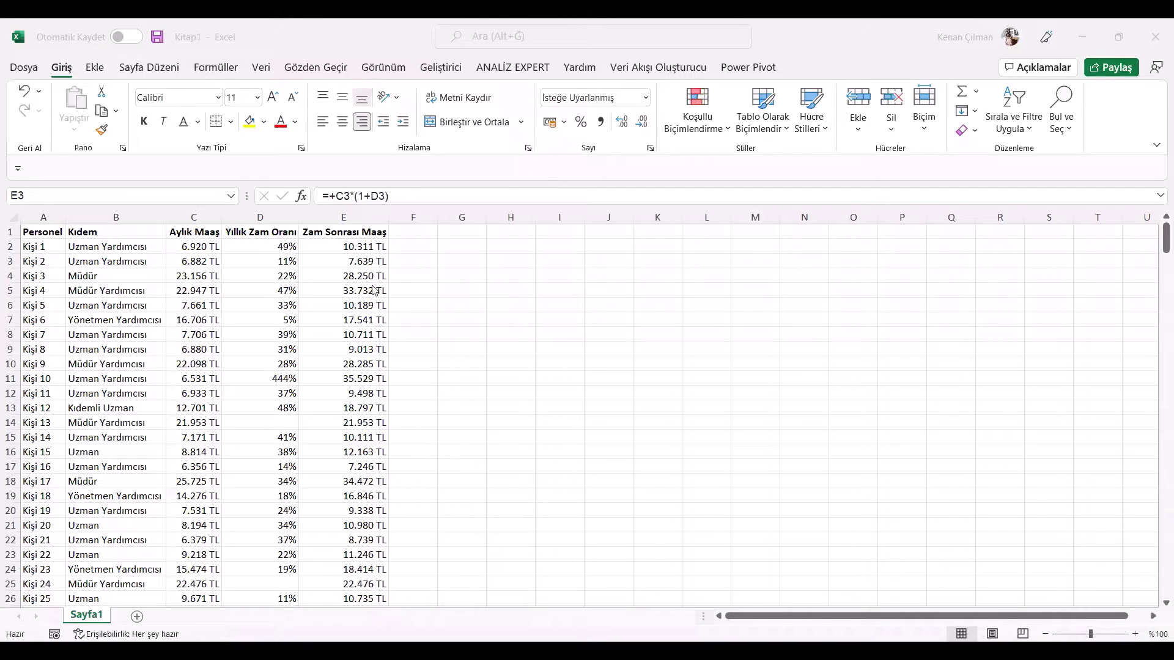
- Copy the table headers in A1:E1 to the range starting at H1
left_click(512, 233)
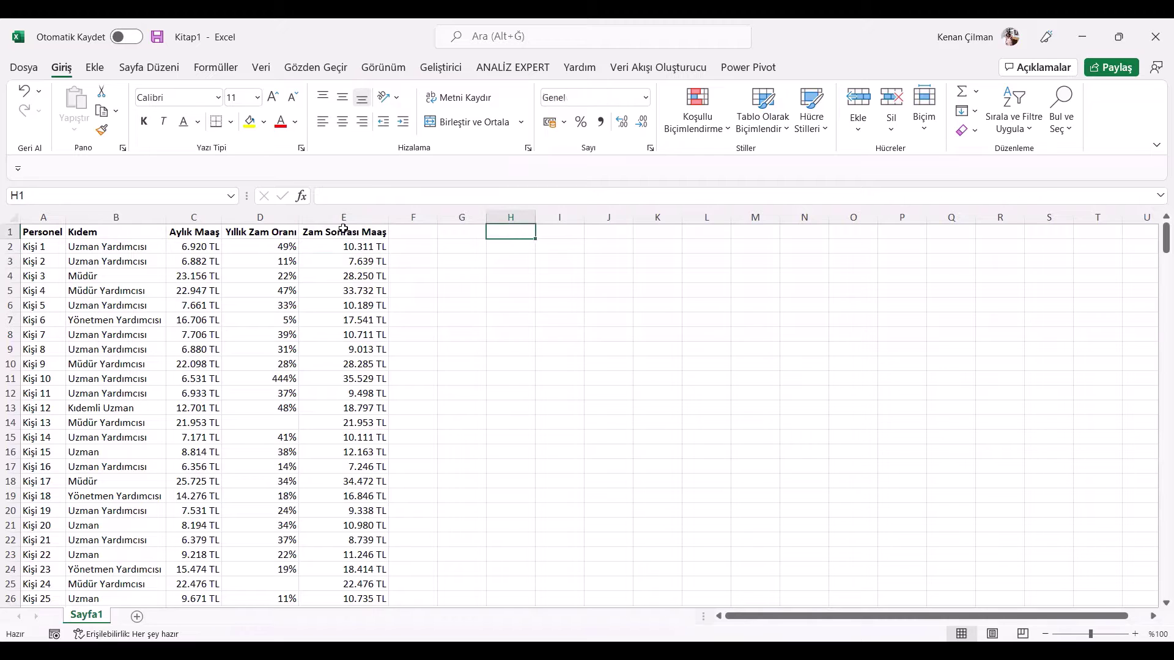
left_click_drag(361, 228, 36, 232)
key("ctrl+c")
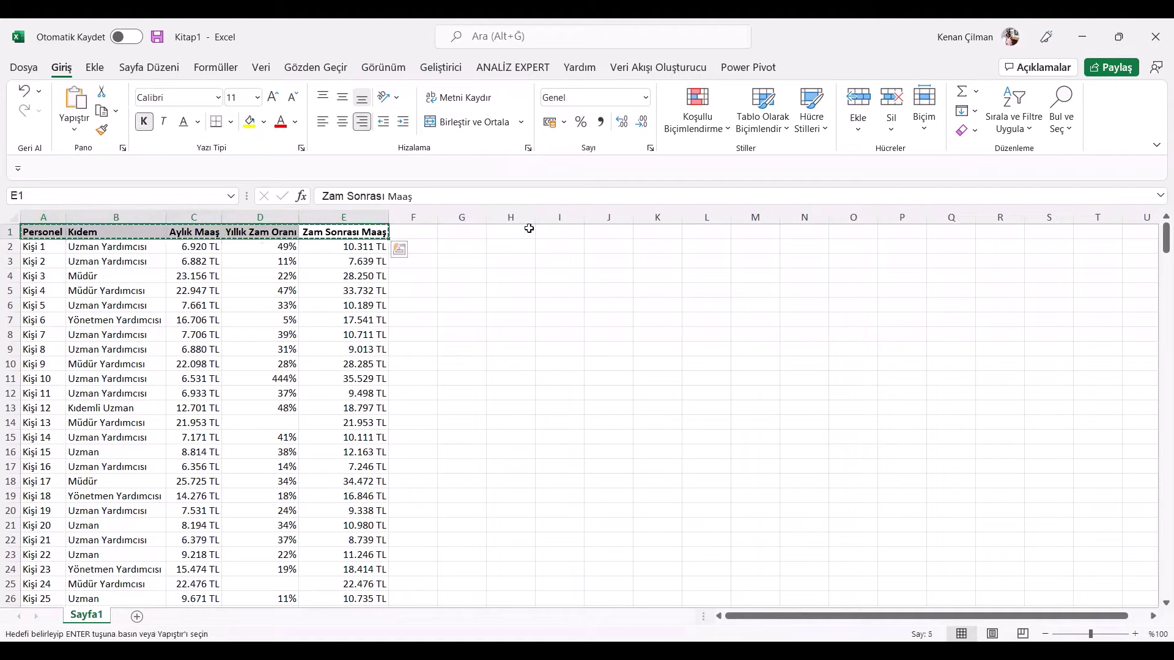
left_click(530, 230)
key("ctrl+v")
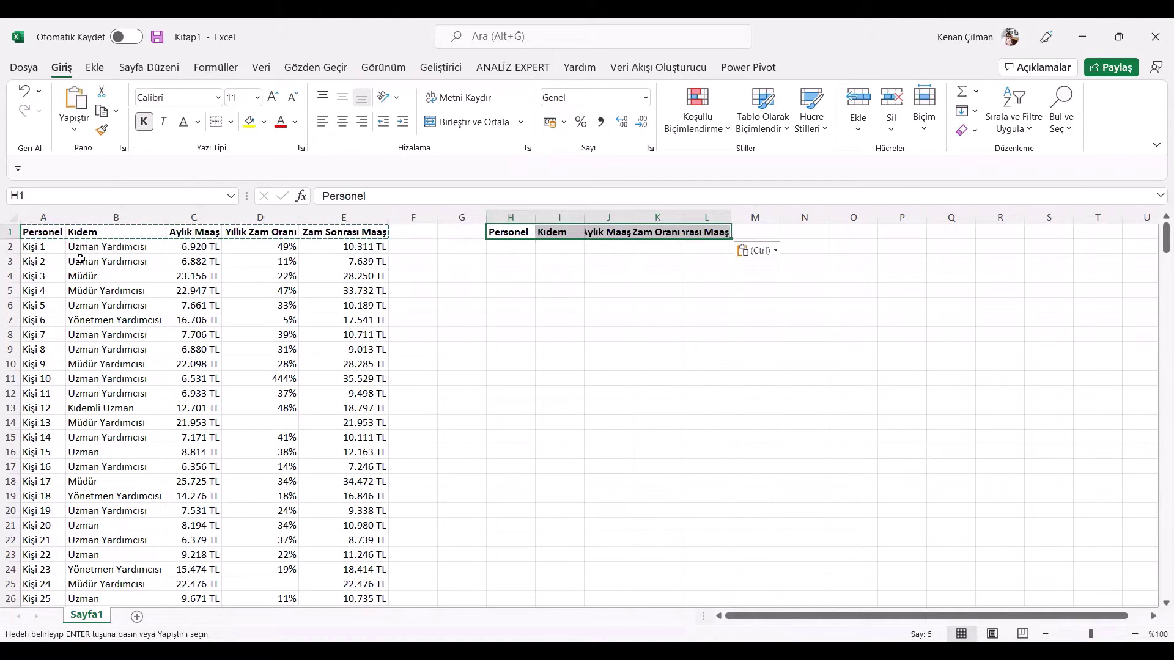
- Examine the source table's Kıdem, Aylık Maaş, Yıllık Zam Oranı and Zam Sonrası Maaş columns
left_click_drag(47, 247, 397, 406)
left_click(197, 335)
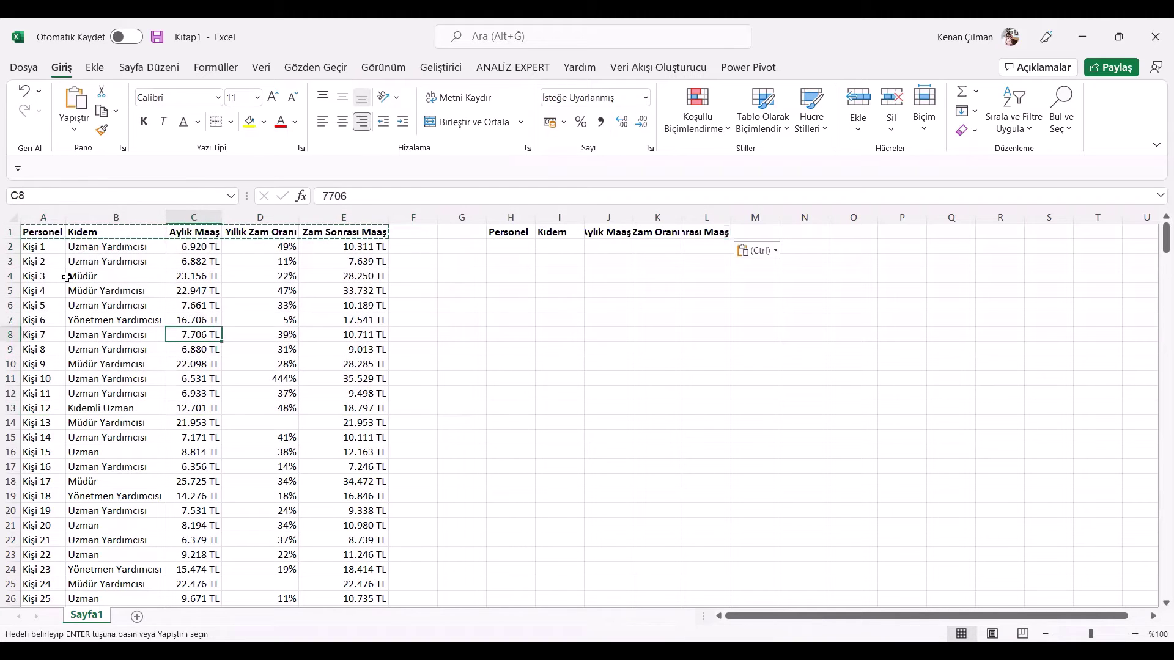
left_click(86, 232)
left_click_drag(106, 249, 131, 320)
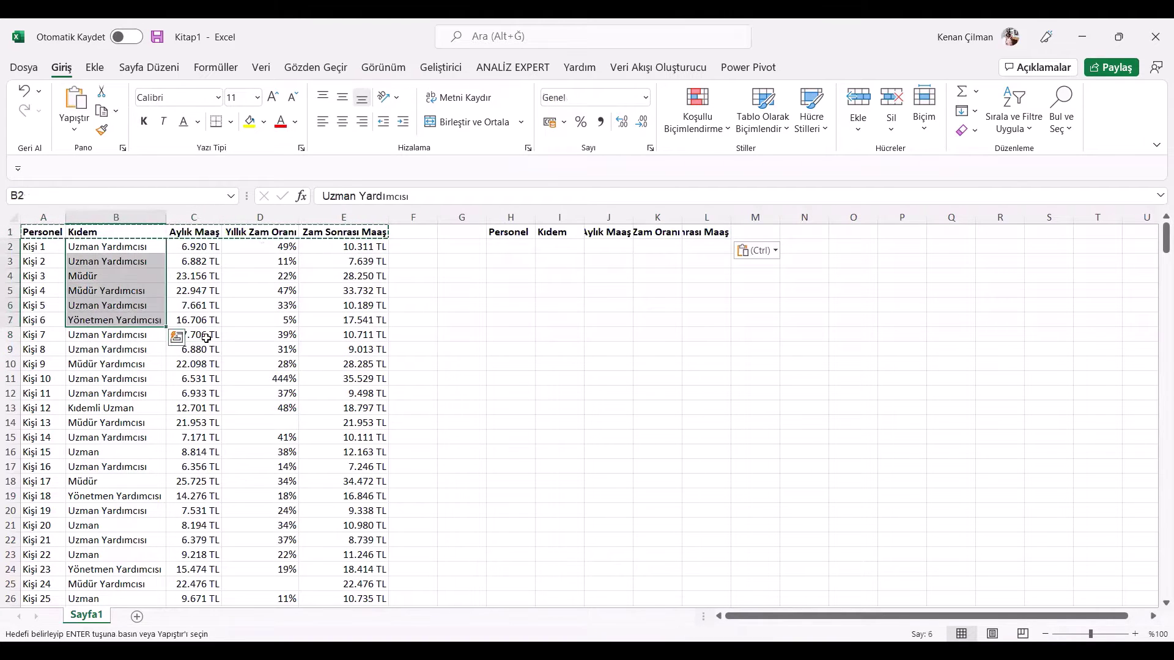
left_click(195, 323)
left_click_drag(194, 246, 194, 349)
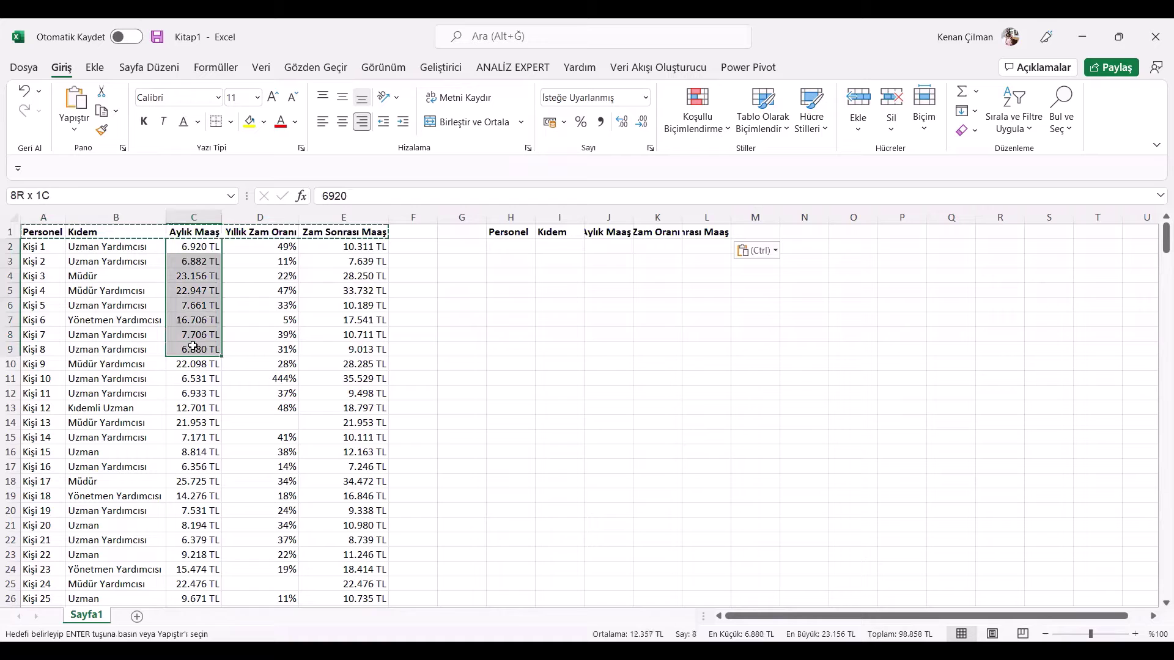
left_click(265, 303)
left_click_drag(238, 231, 257, 332)
left_click(343, 290)
- Begin a FİLTRE formula in H2 with the data range A2:E318 as its array argument
left_click(519, 248)
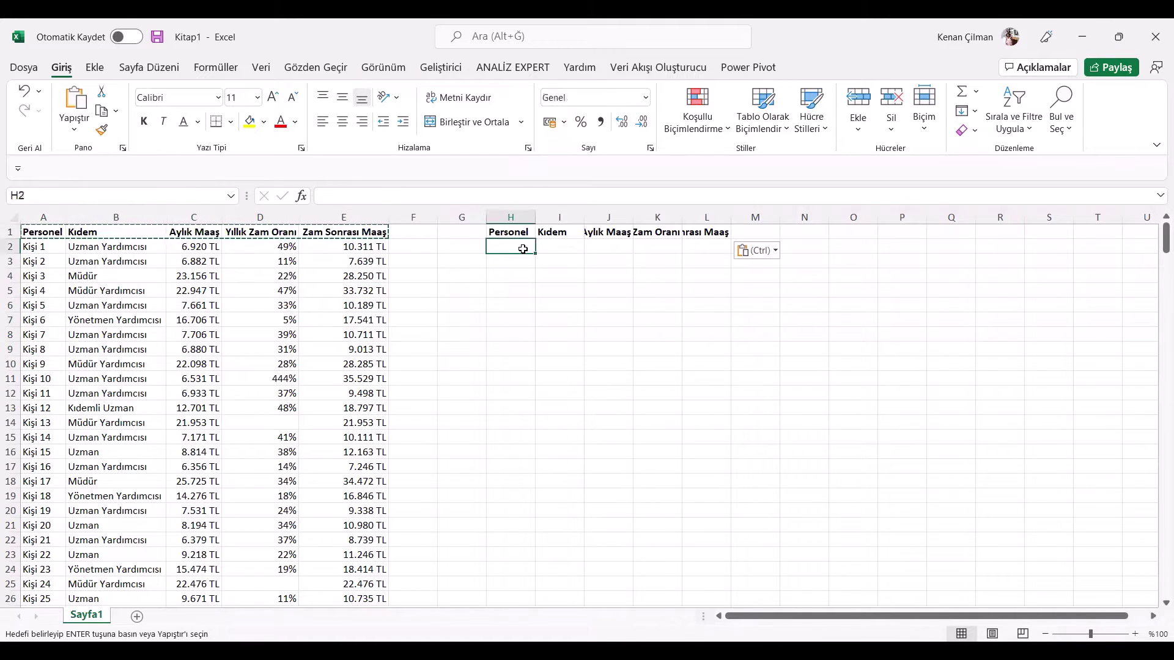
type("=")
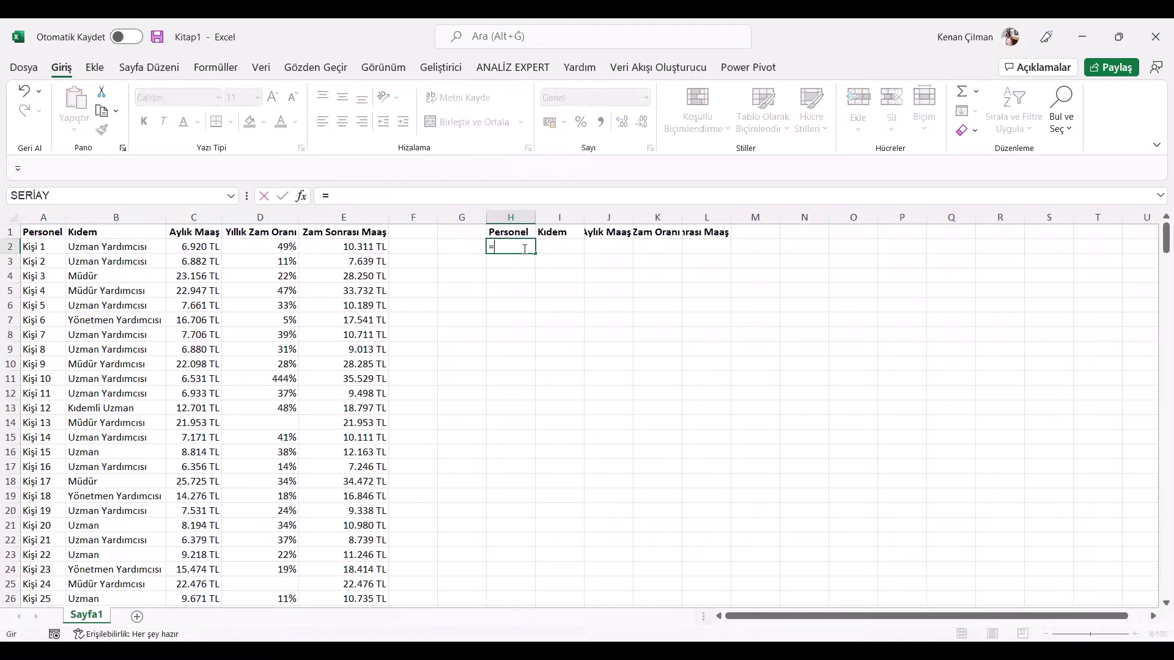
type("FİLTRE(")
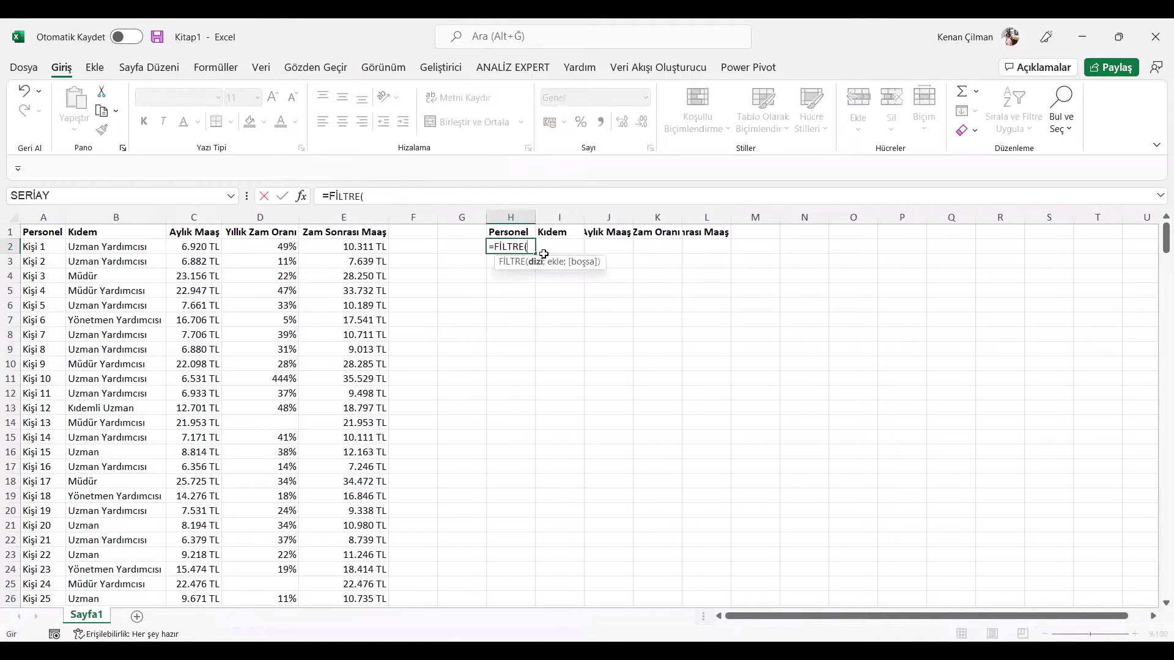
left_click_drag(28, 246, 202, 262)
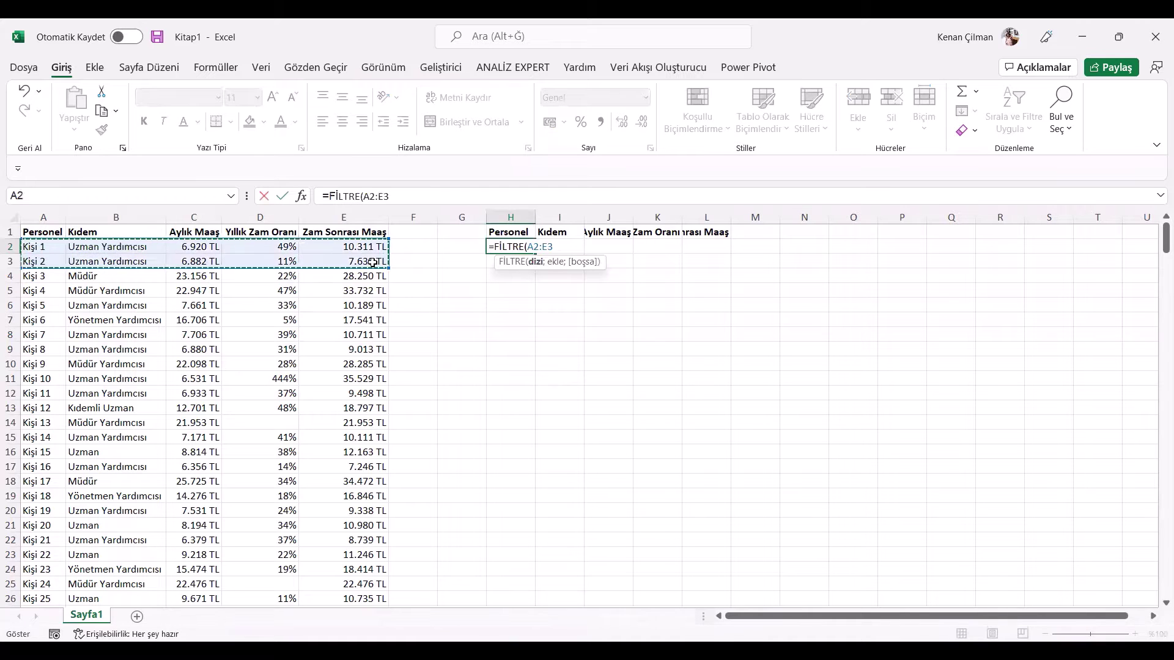
key("ctrl+shift+Down")
type(";")
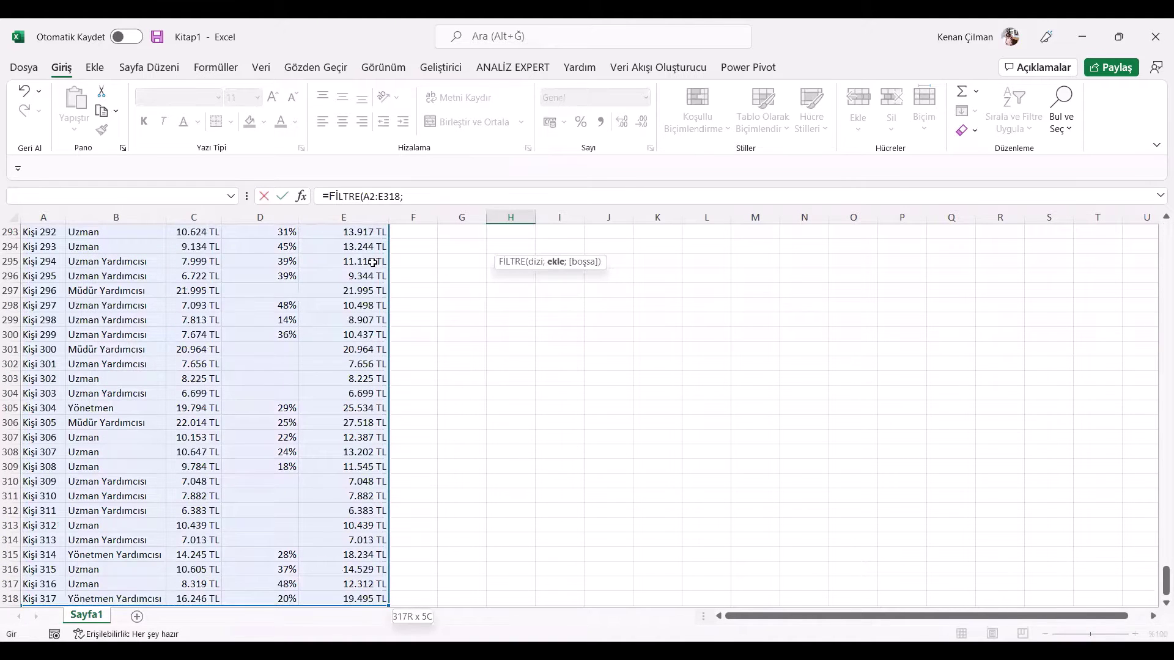
scroll(390, 270, "up", 20)
scroll(392, 346, "up", 20)
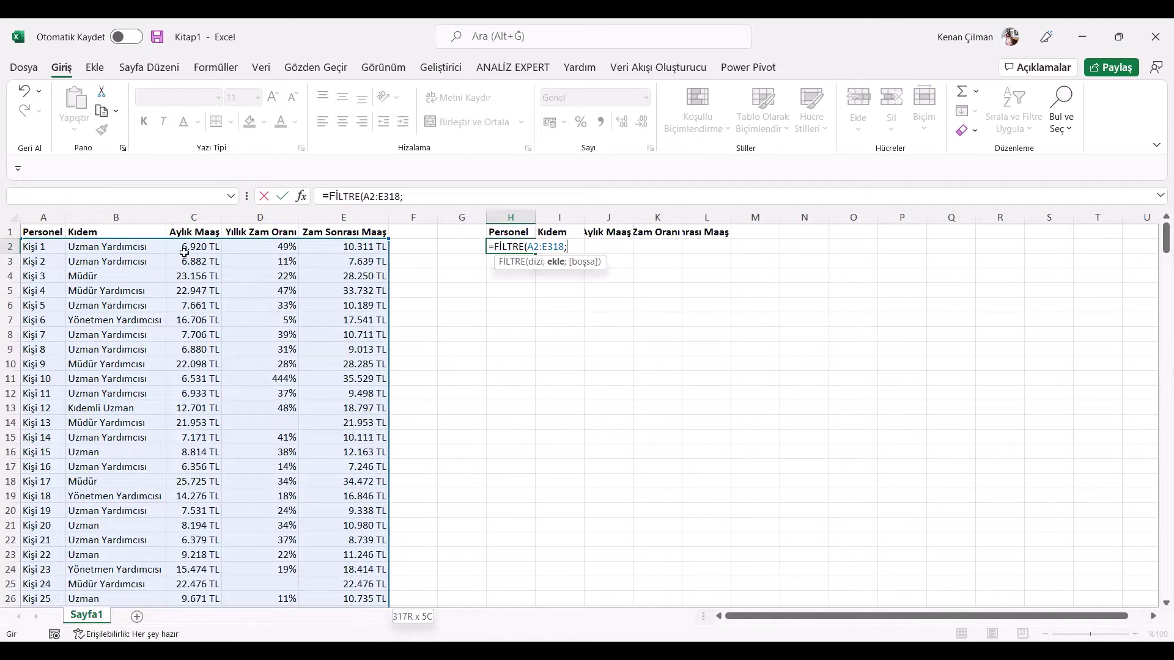
- Complete the H2 formula with the condition C2:C318>=20000 and check the returned Aylık Maaş values
left_click(191, 248)
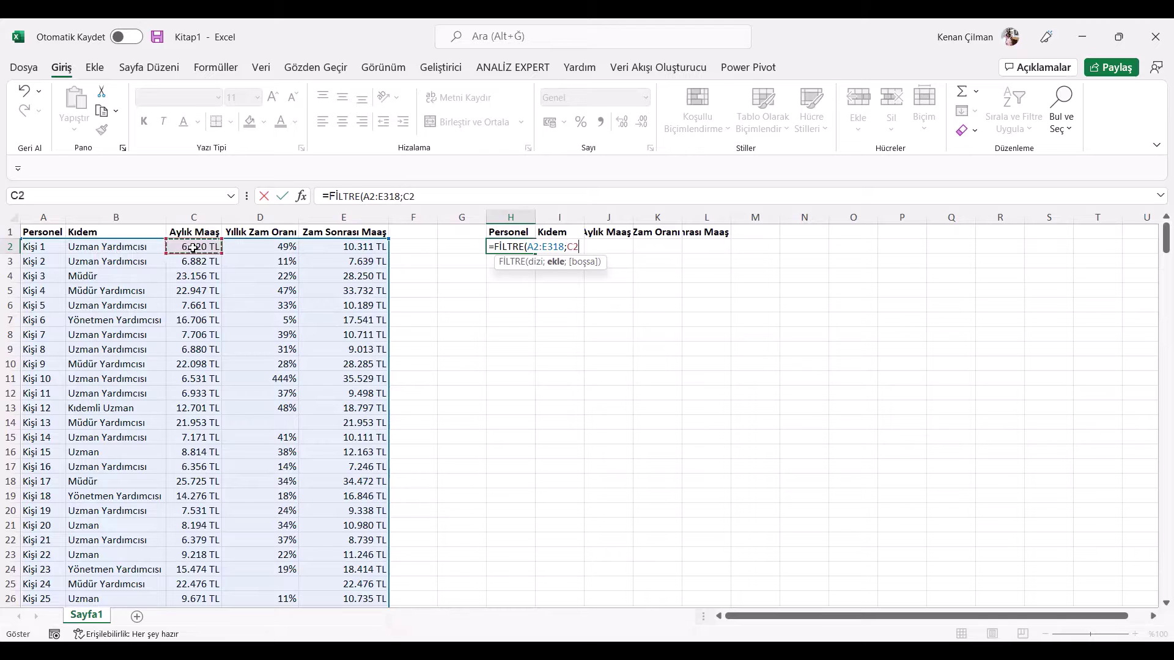
key("ctrl+shift+Down")
scroll(227, 290, "up", 20)
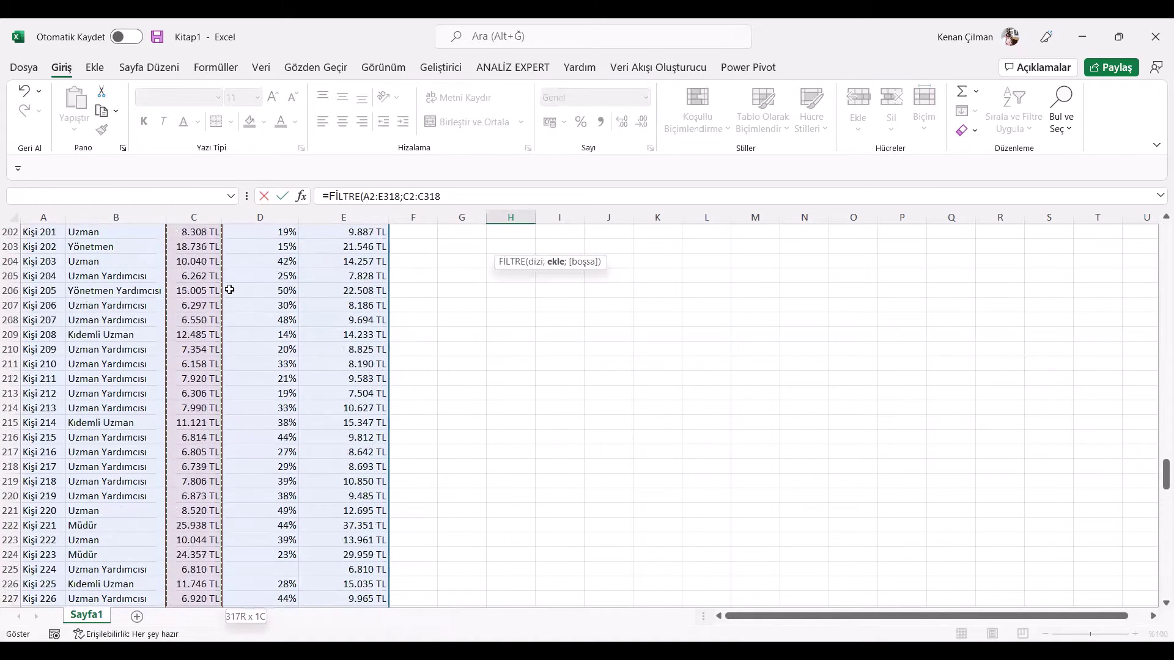
scroll(230, 289, "up", 20)
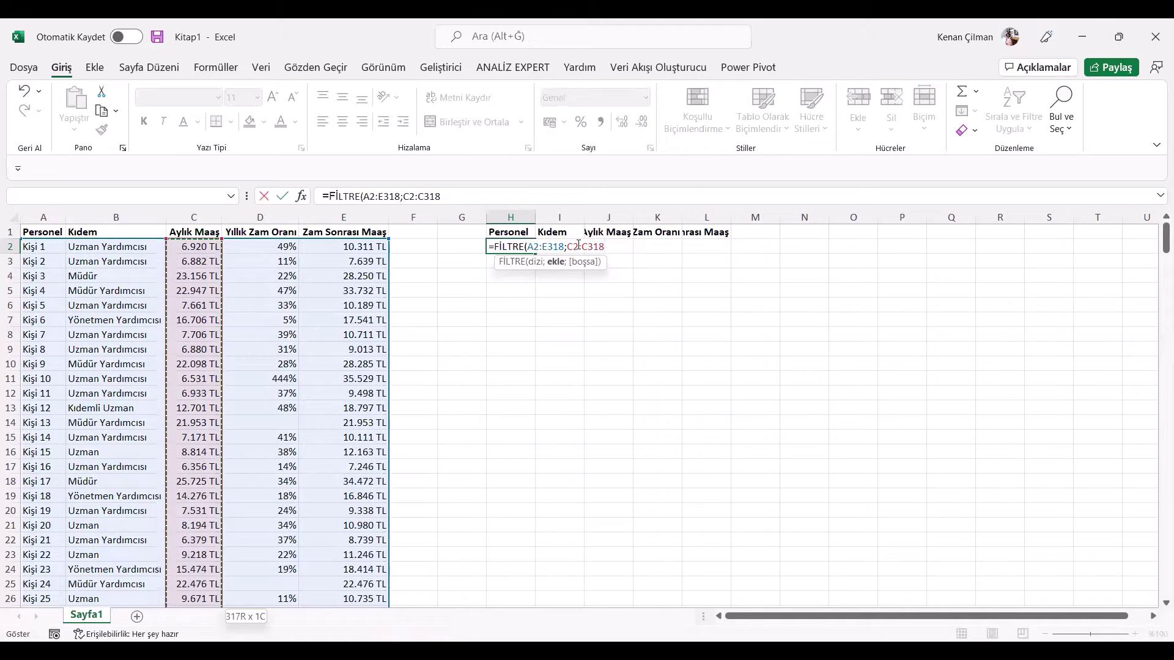
left_click(614, 246)
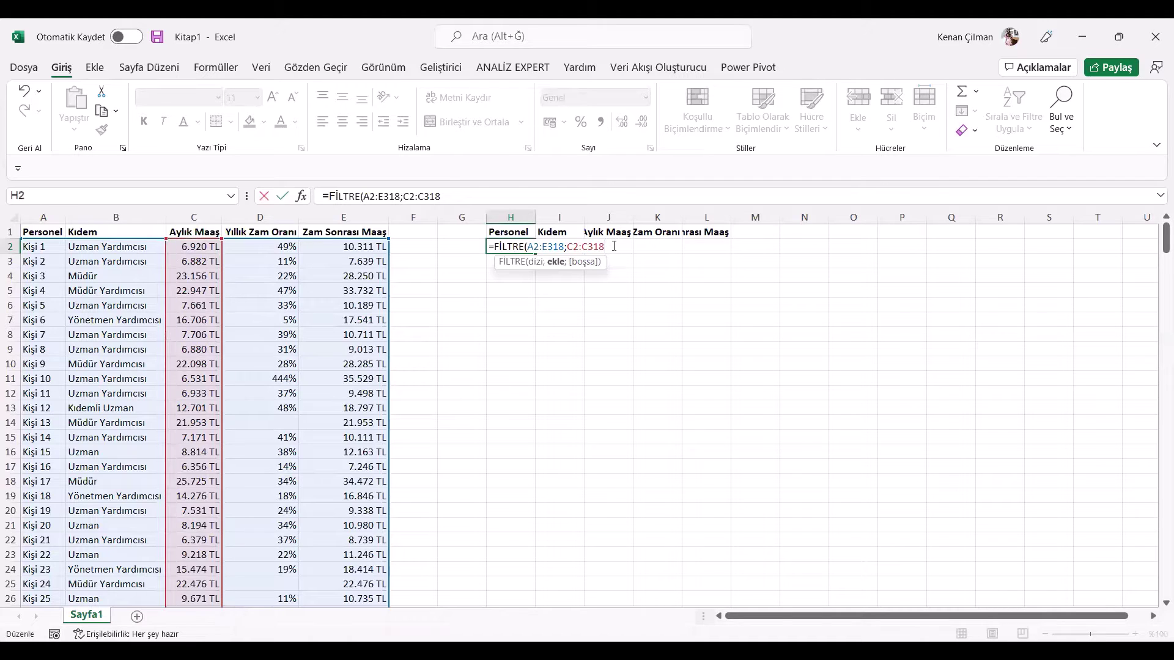
type(">=20000")
key("Return")
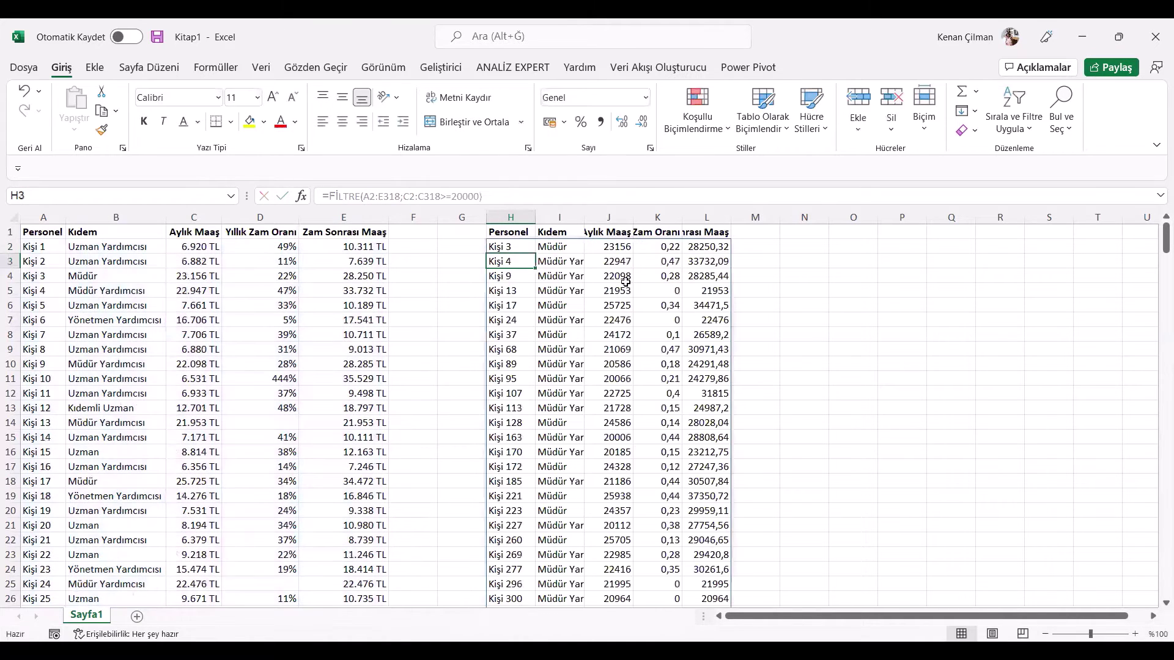
left_click(614, 237)
left_click_drag(618, 328, 610, 532)
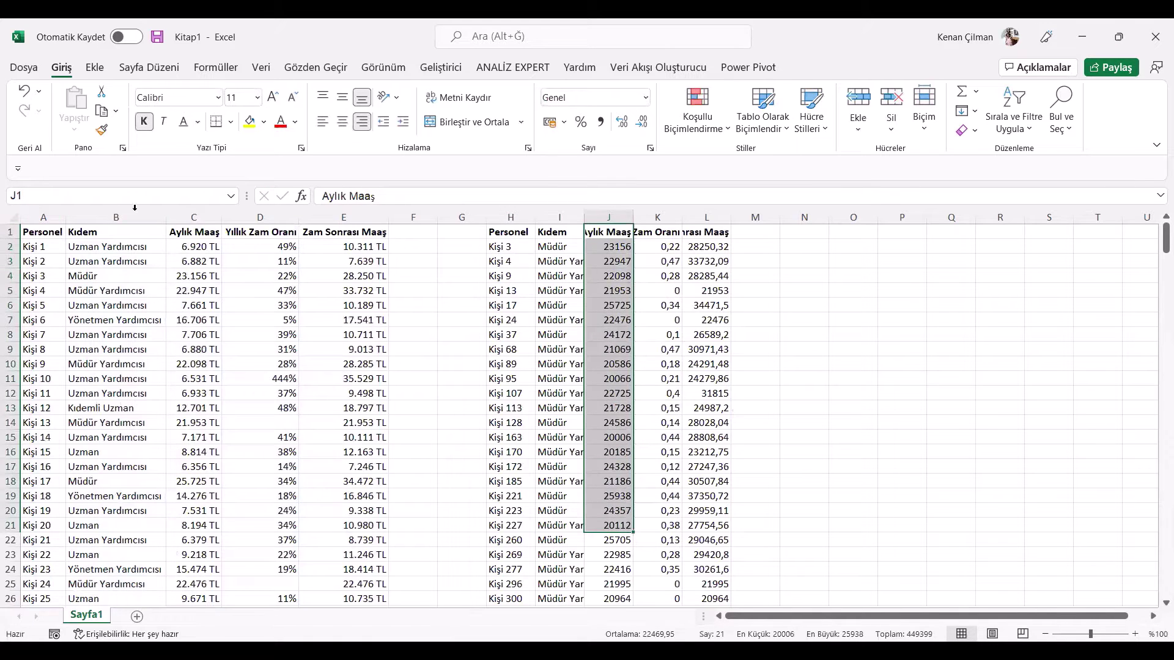
- Copy the formatting of columns A:E onto columns H:L with Format Painter
left_click(41, 219)
left_click_drag(41, 219, 367, 239)
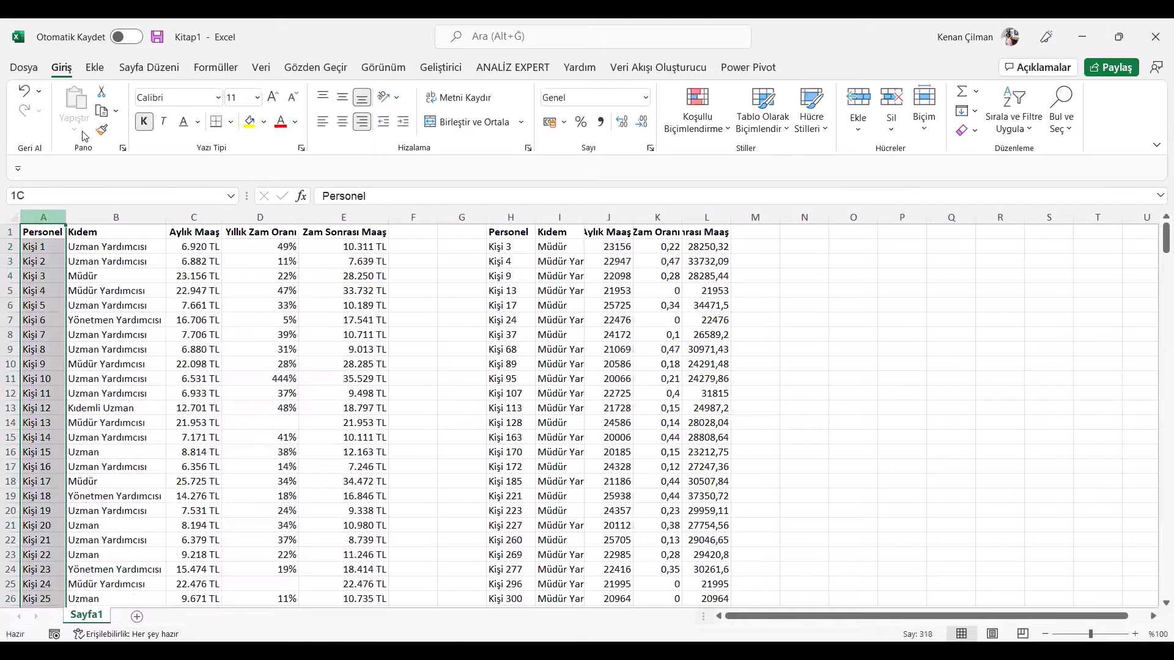
left_click(101, 130)
left_click_drag(531, 219, 702, 216)
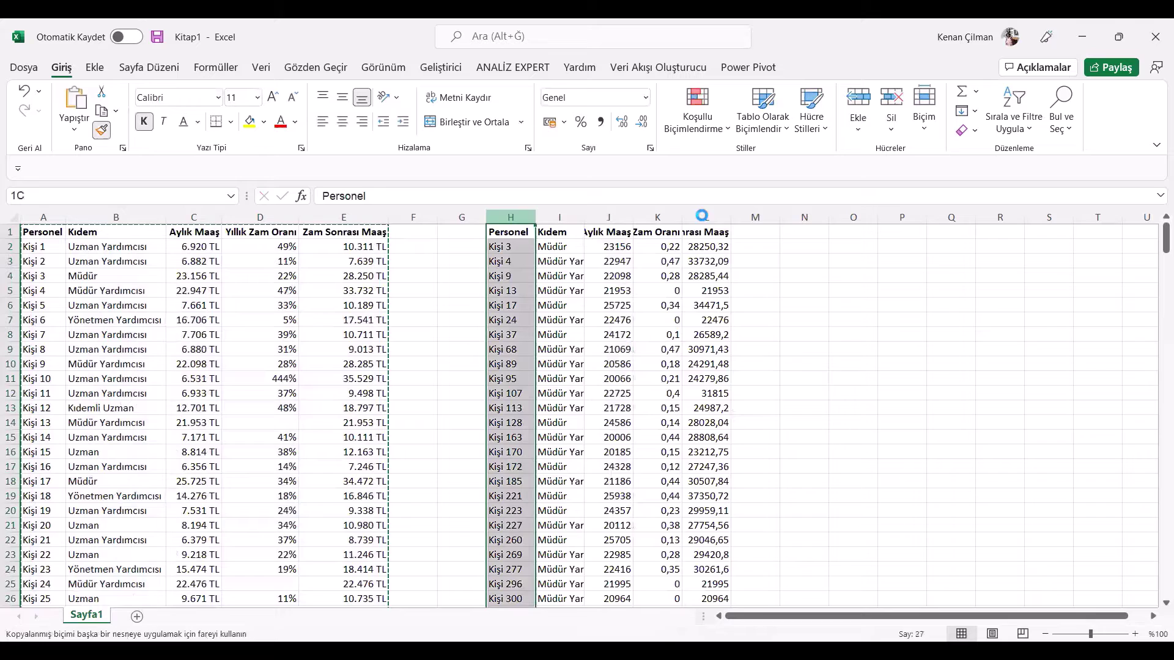
left_click(716, 338)
- Review the filtered list to its last row and examine the formula in H2 and in several other result cells
scroll(678, 344, "down", 7)
scroll(678, 340, "down", 4)
scroll(686, 370, "up", 7)
left_click(538, 379)
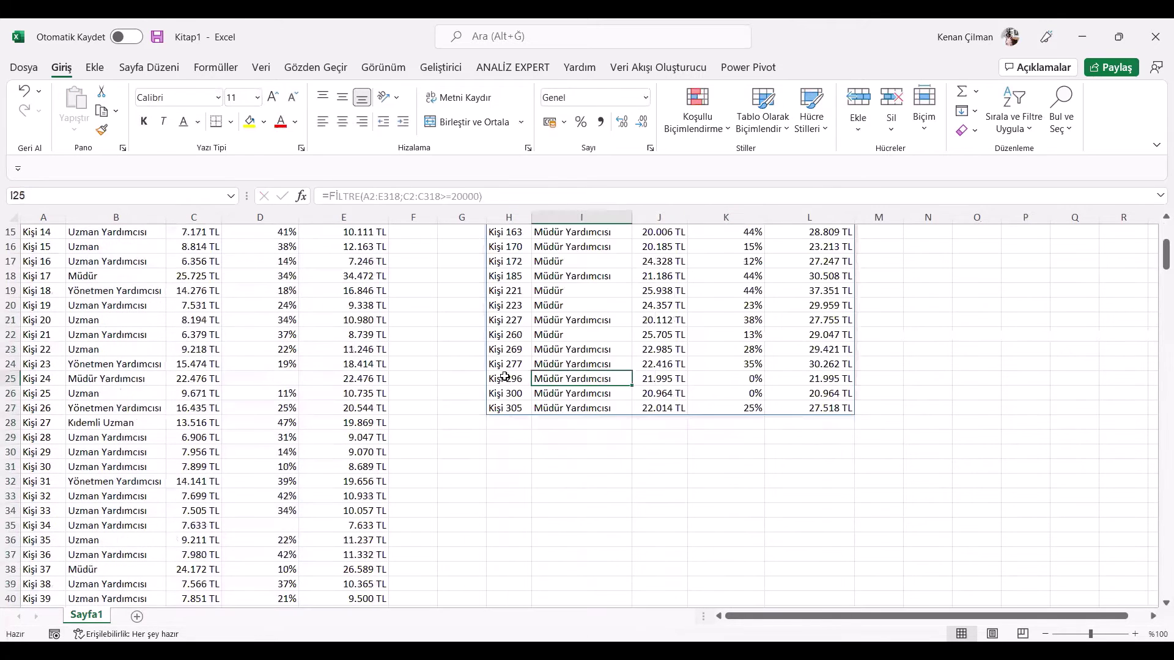
scroll(507, 376, "up", 5)
double_click(500, 251)
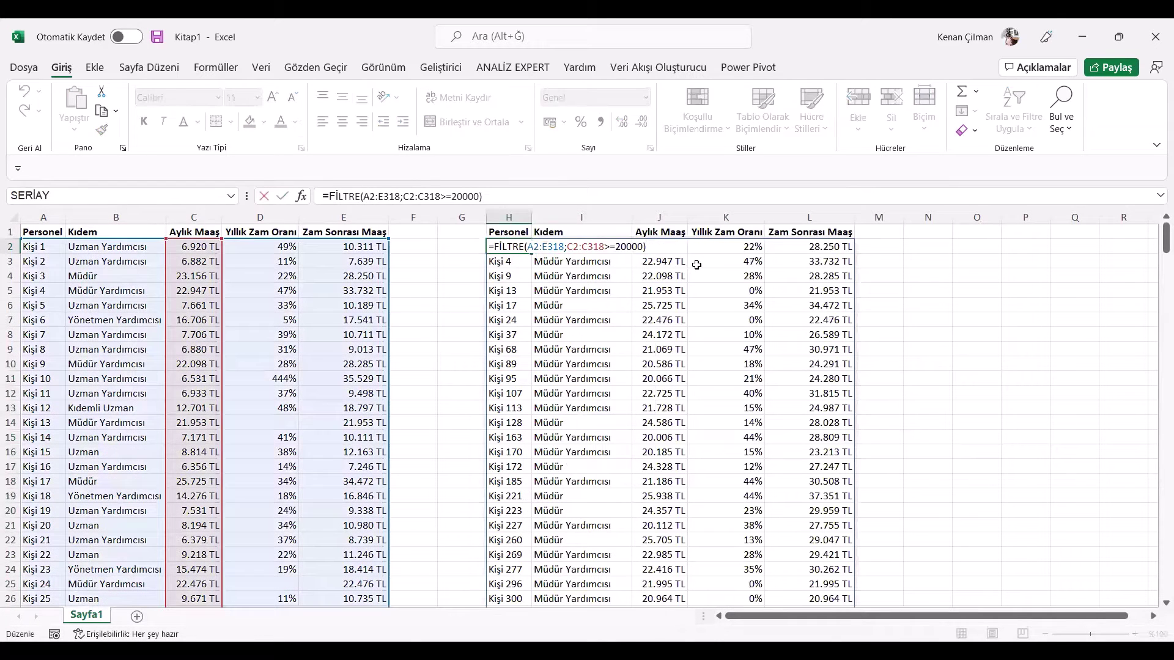
left_click(538, 249)
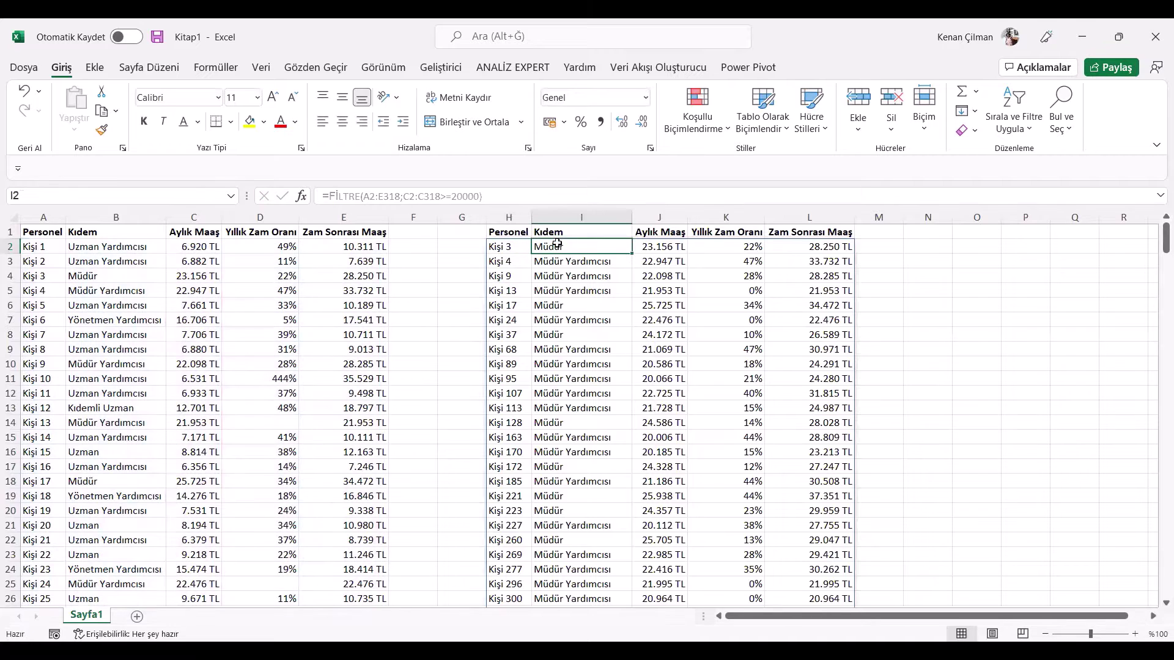
left_click(692, 346)
left_click(605, 320)
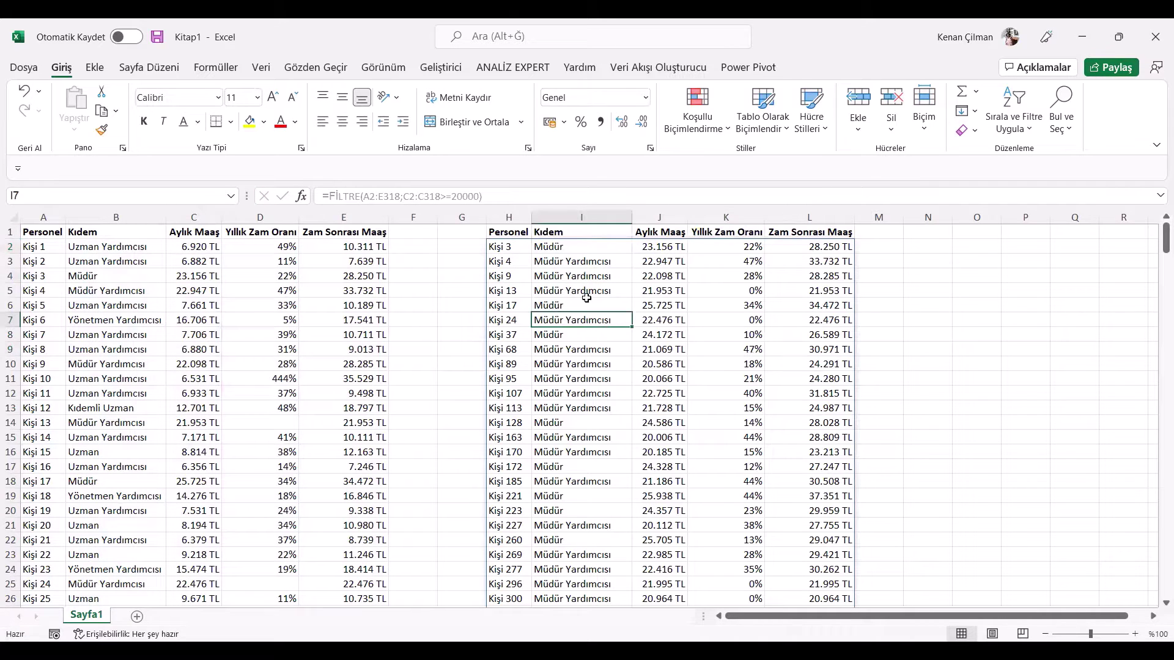
key("F2")
key("Escape")
left_click(698, 307)
key("F2")
key("Escape")
left_click(732, 340)
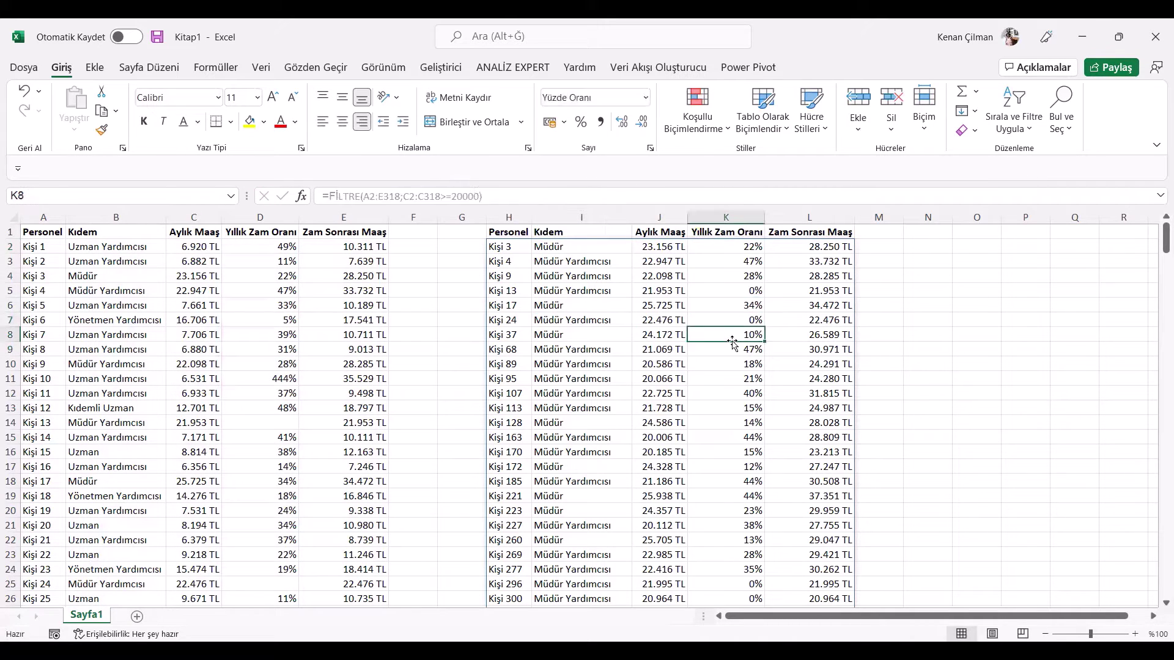
double_click(736, 345)
key("Escape")
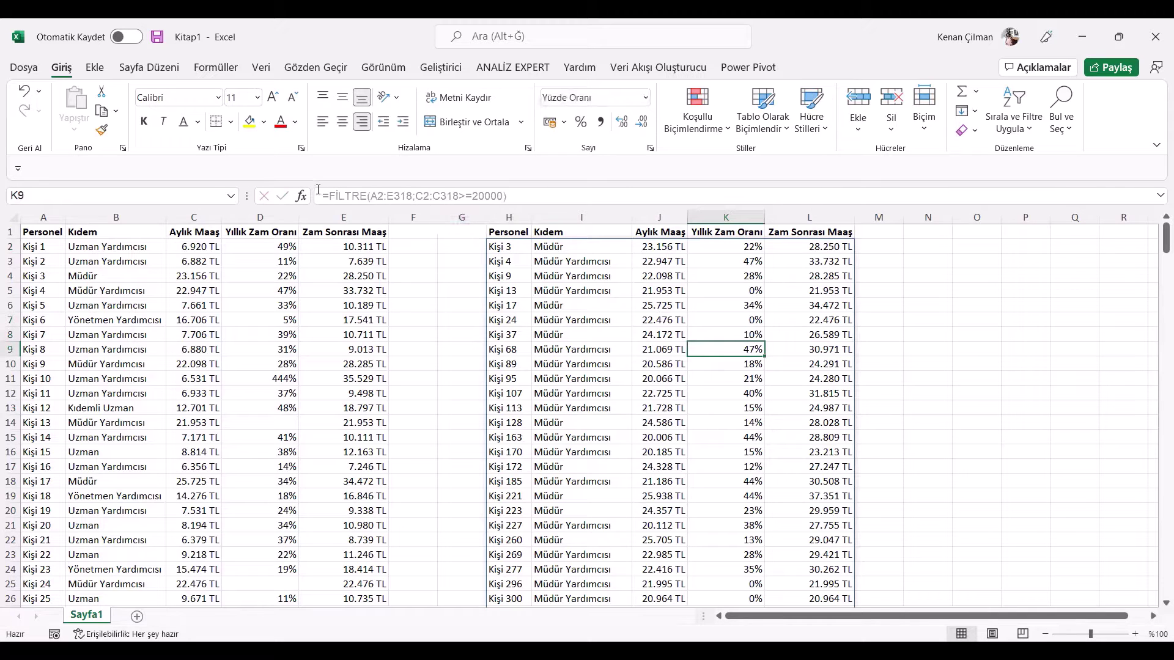
left_click(498, 247)
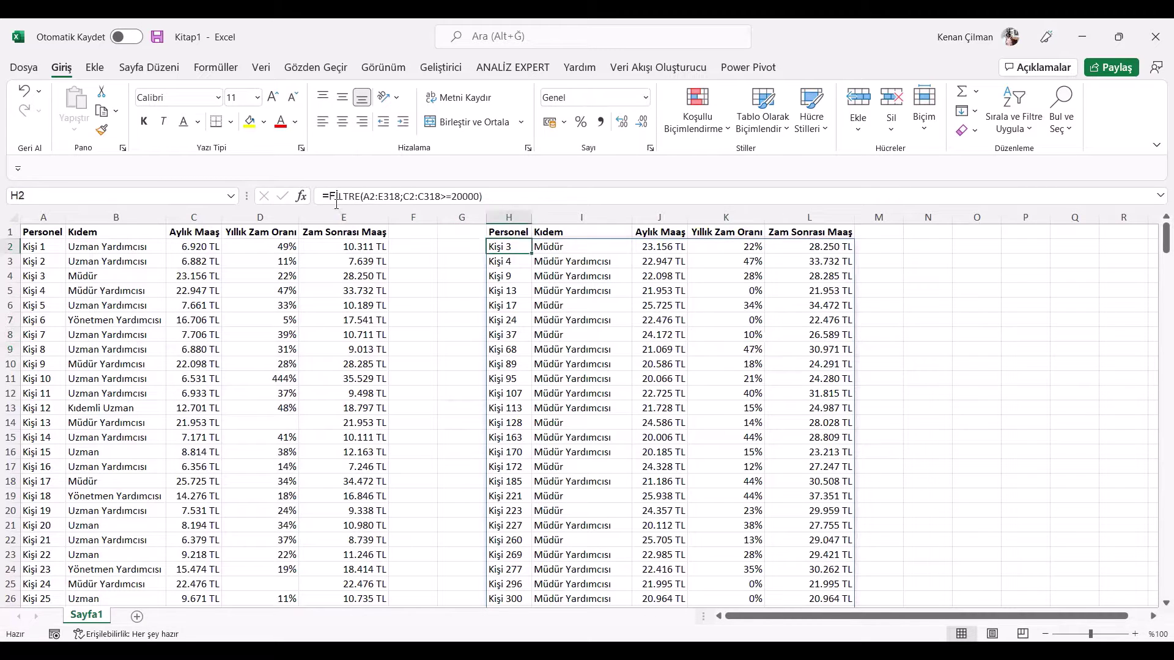
- Enter ff in cell H21, inside the range filled by the FİLTRE results
scroll(498, 429, "down", 2)
scroll(499, 430, "down", 3)
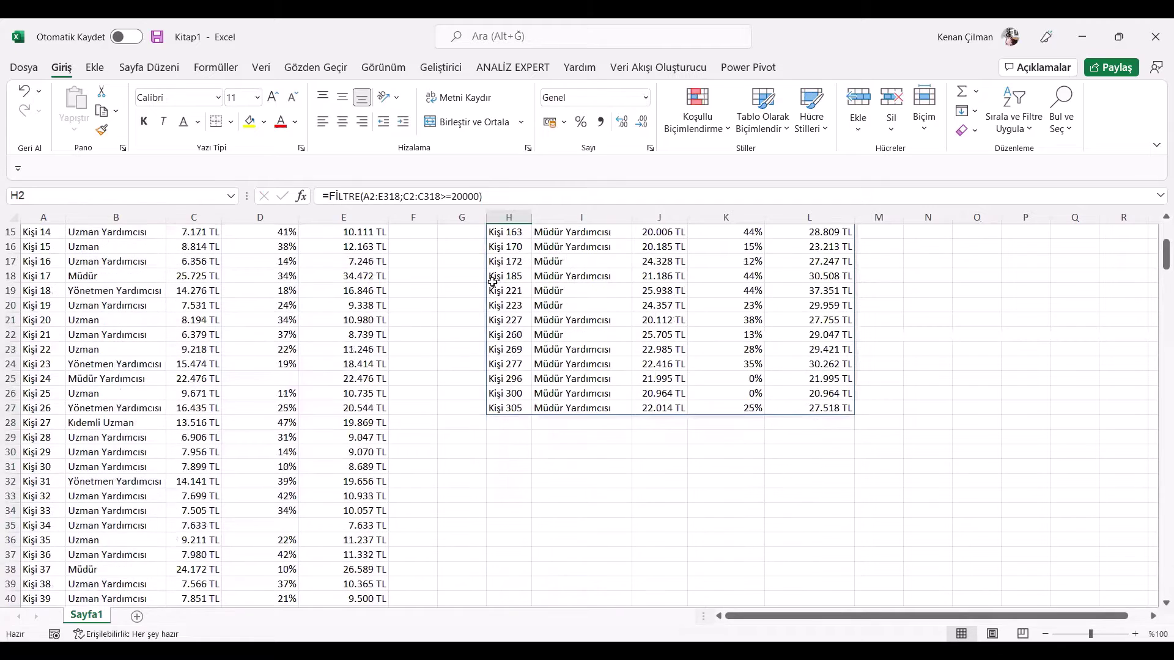
scroll(689, 380, "up", 5)
scroll(689, 379, "down", 7)
scroll(663, 356, "up", 2)
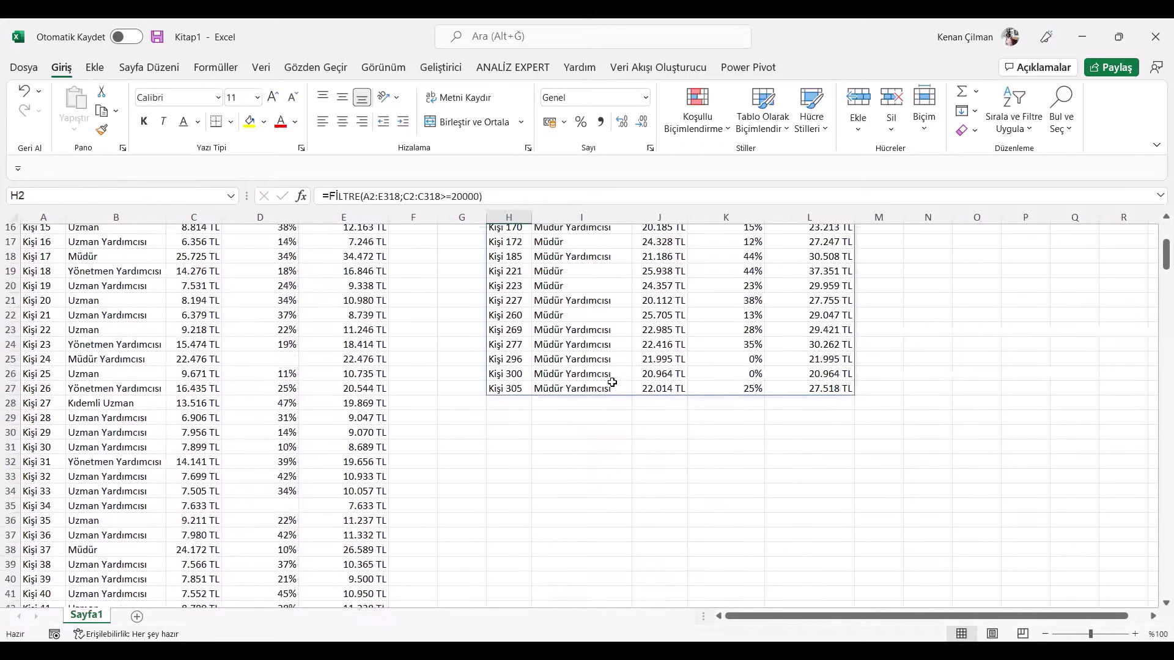
left_click(512, 320)
type("ff")
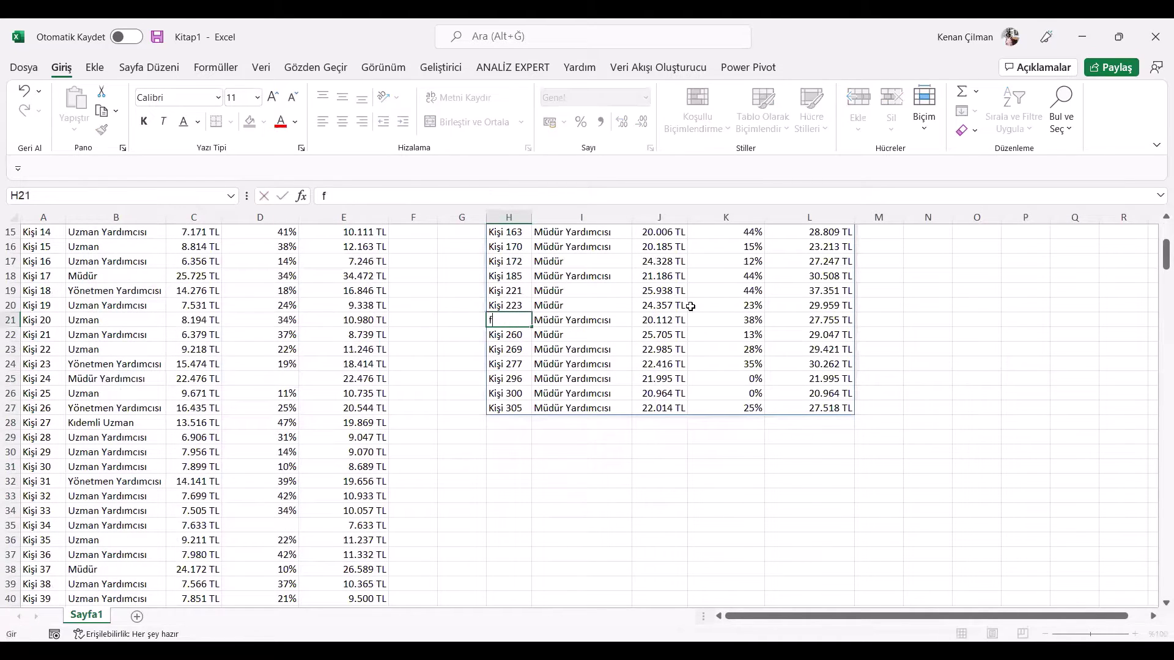
key("Return")
scroll(739, 276, "up", 5)
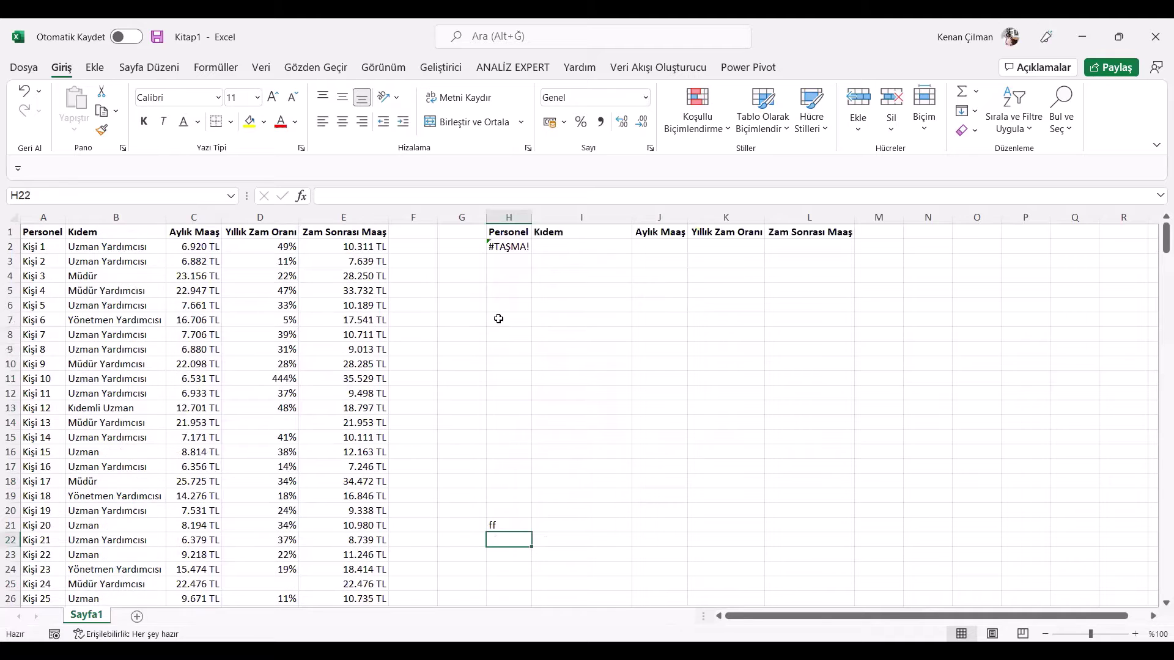
- Inspect cell H2 and undo the ff entry in H21
left_click(510, 245)
left_click(540, 408)
key("ctrl+z")
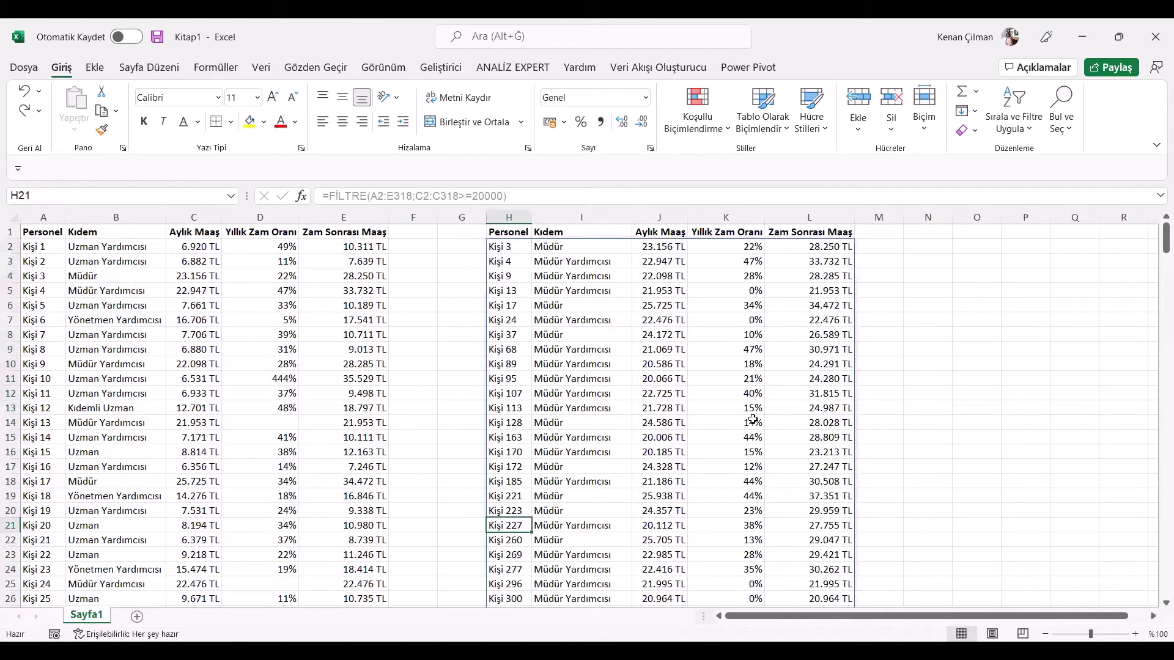
left_click(595, 276)
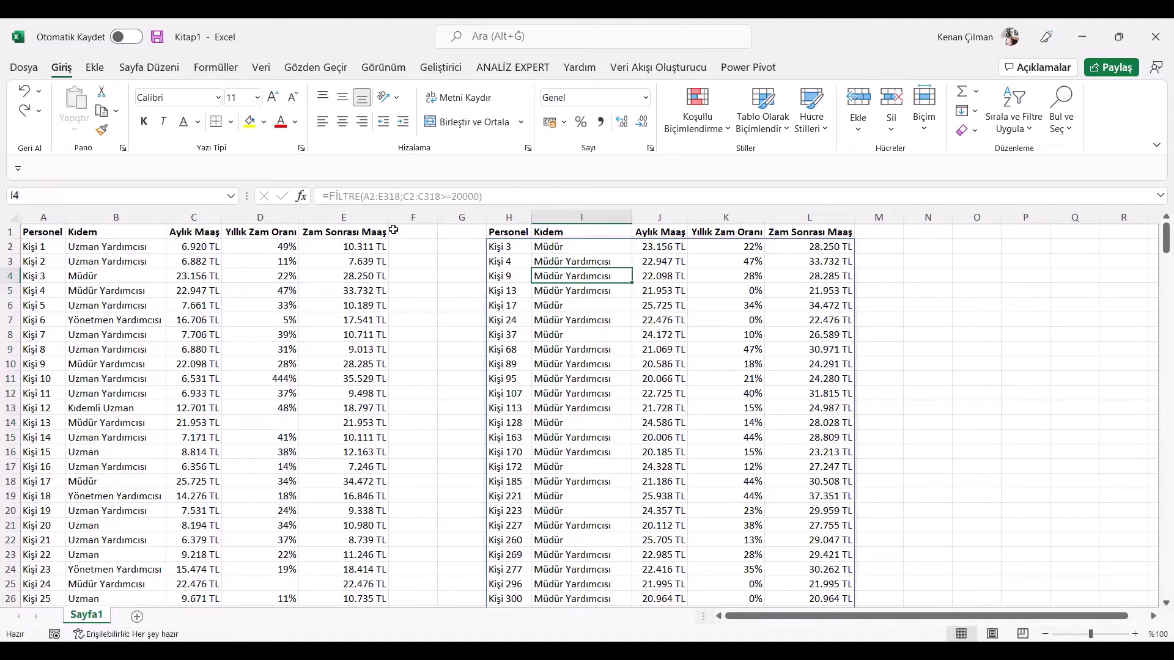
- Replace the condition of the FİLTRE formula in H2 with B2:B318="Müdür"
double_click(512, 245)
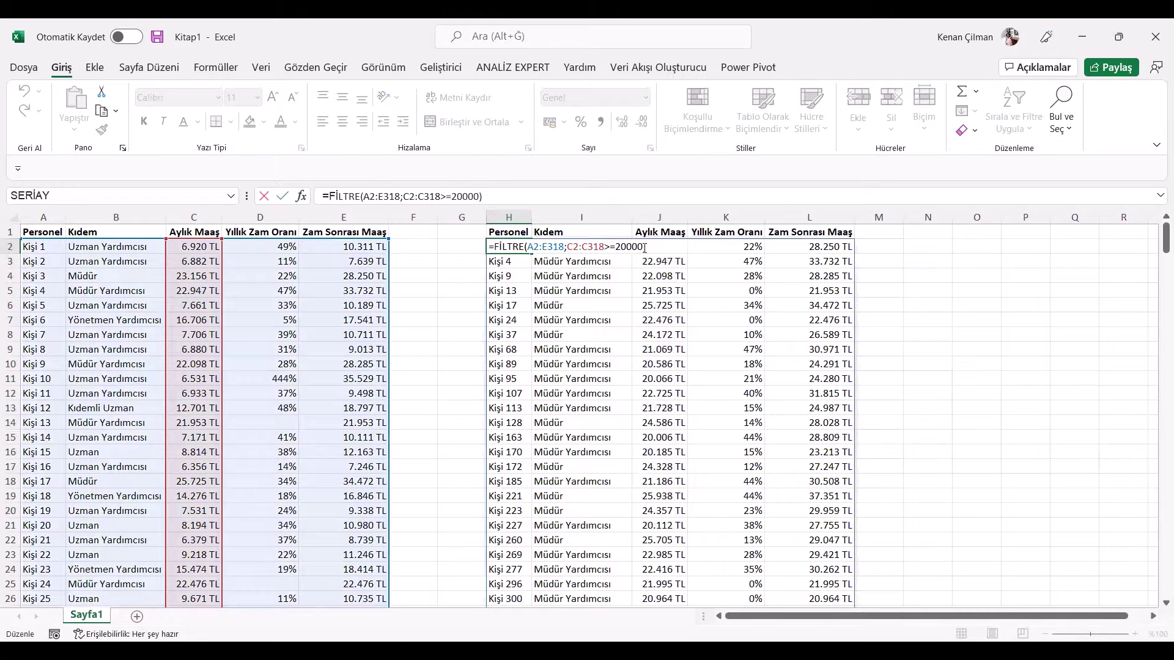
left_click_drag(645, 248, 570, 251)
key("Delete")
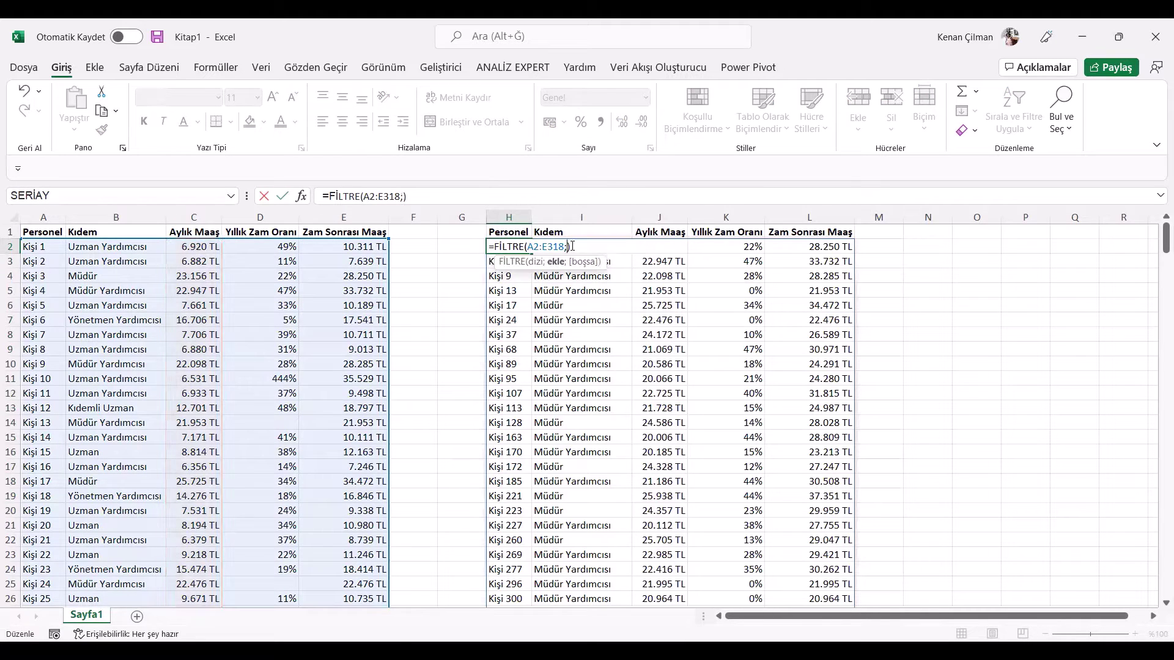
left_click(106, 248)
key("ctrl+shift+Down")
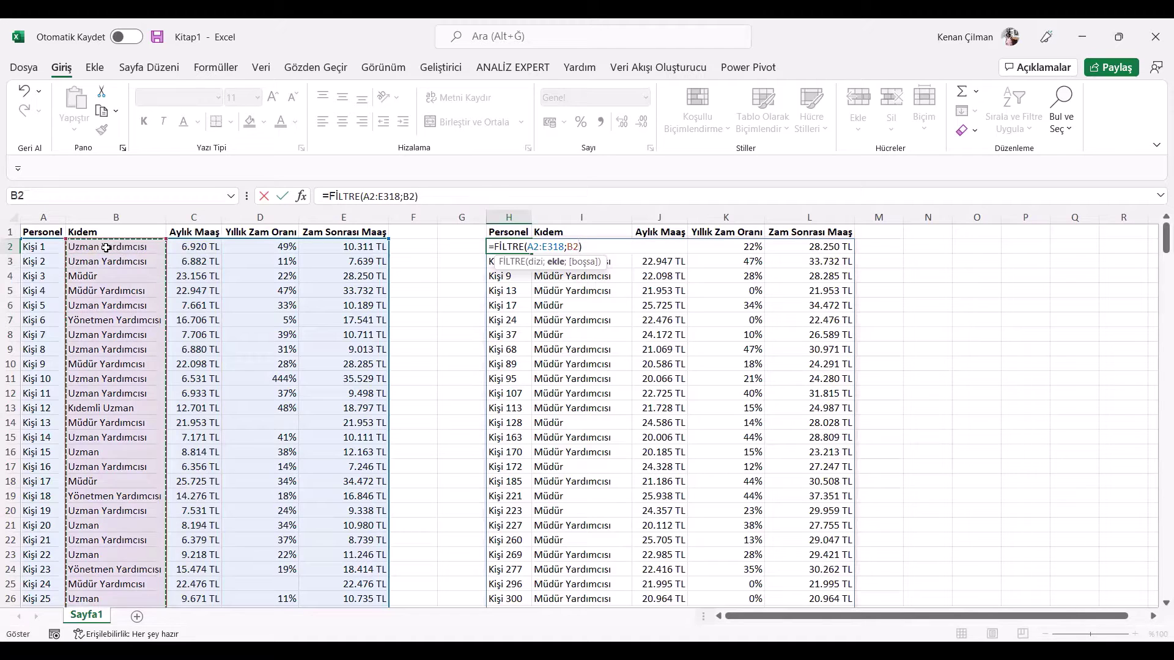
left_click_drag(1166, 583, 1157, 195)
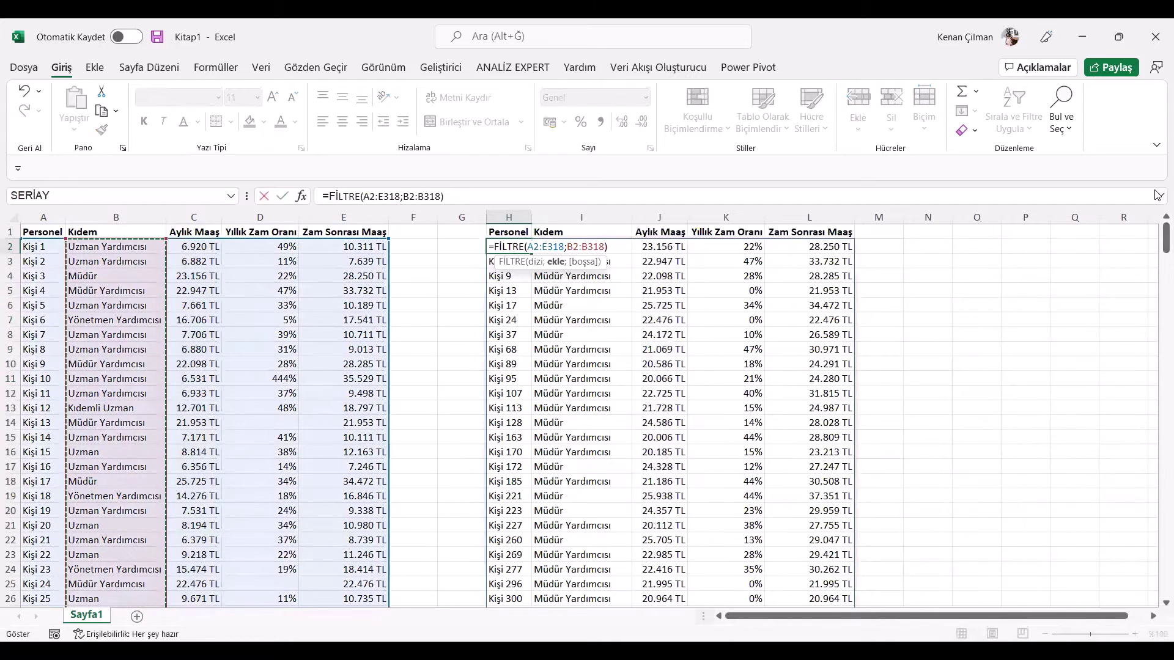
type("=")
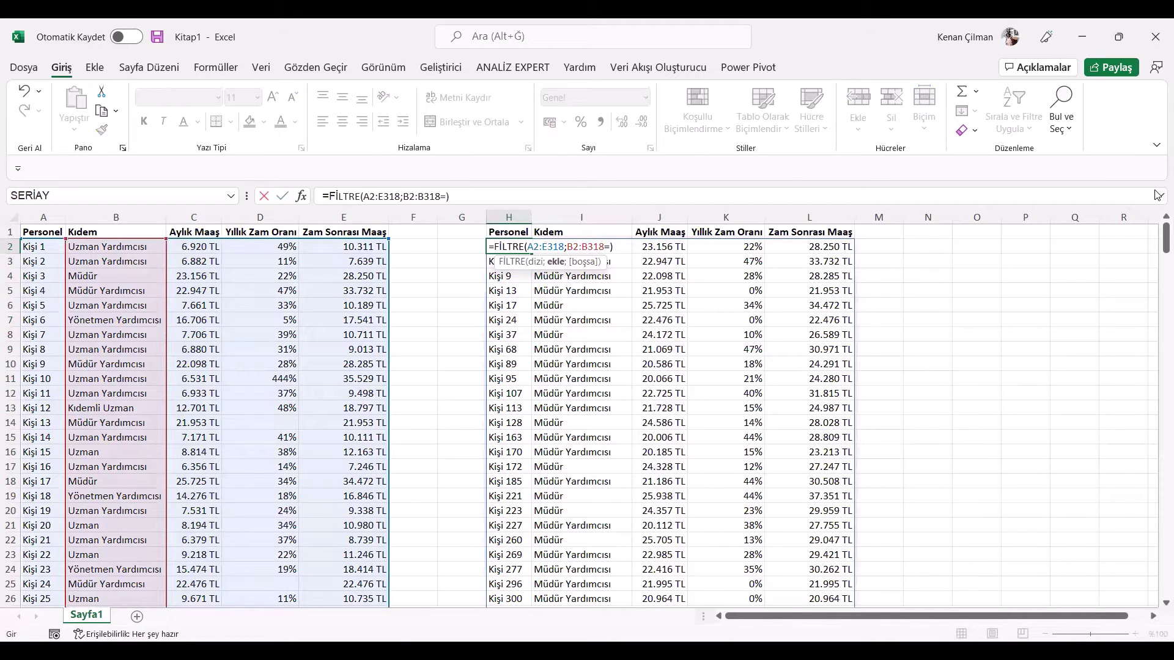
type("\"Müdür\"")
key("Return")
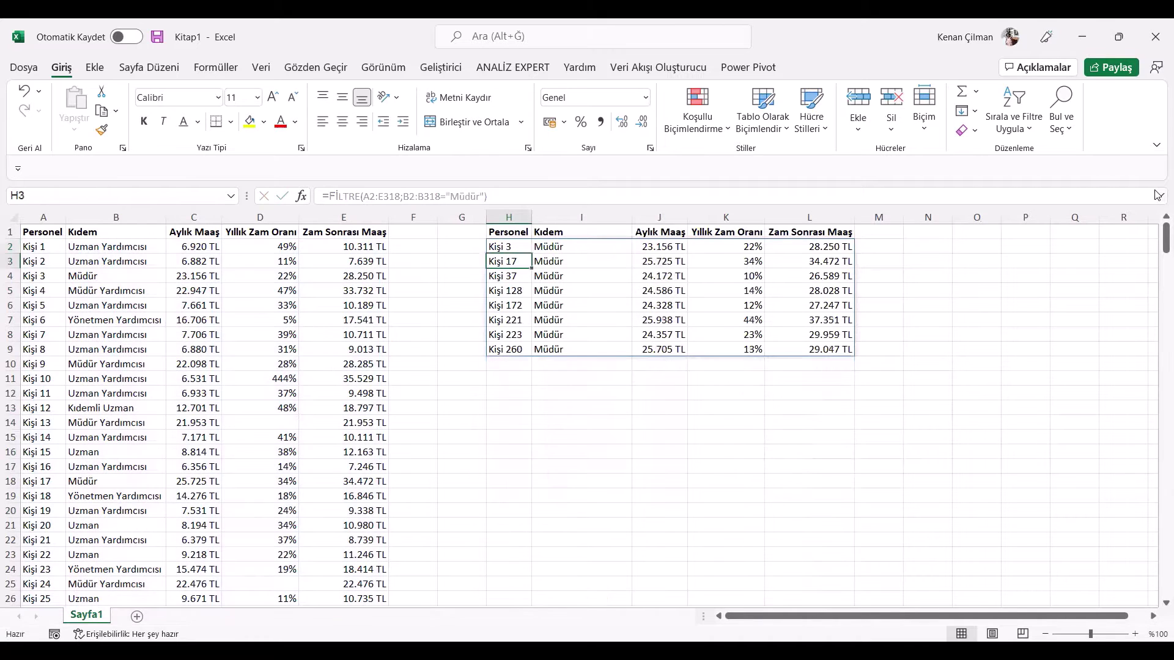
- Check the formula in the result cells and narrow the FİLTRE array in H2 to A2:B318
key("Up")
key("Right")
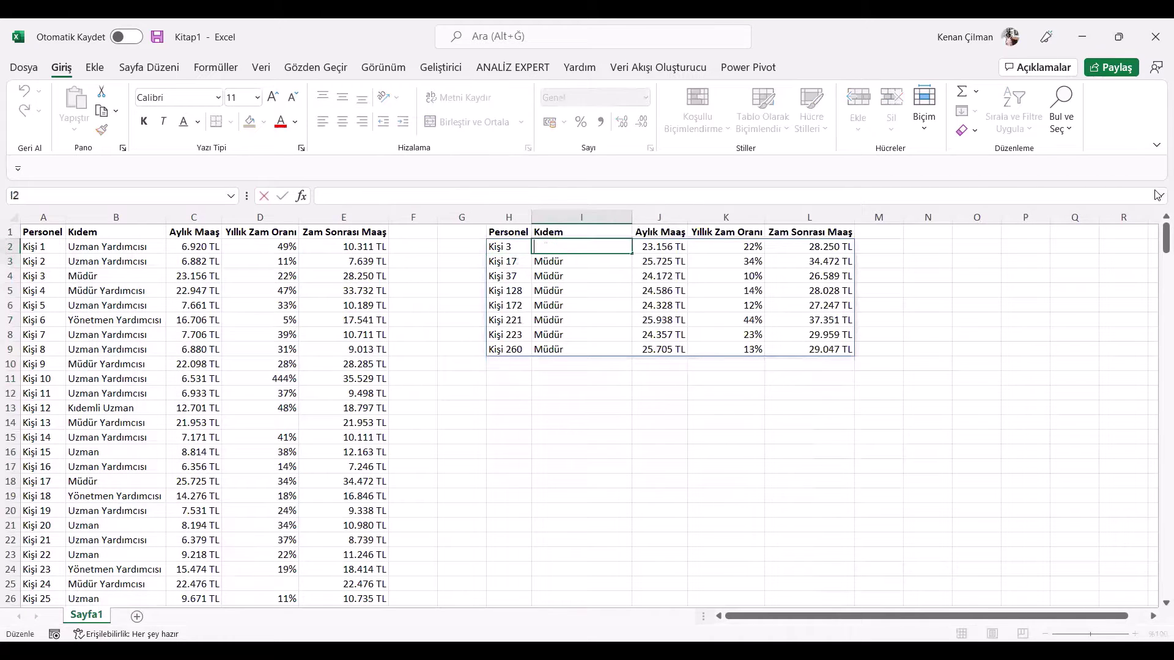
key("Down")
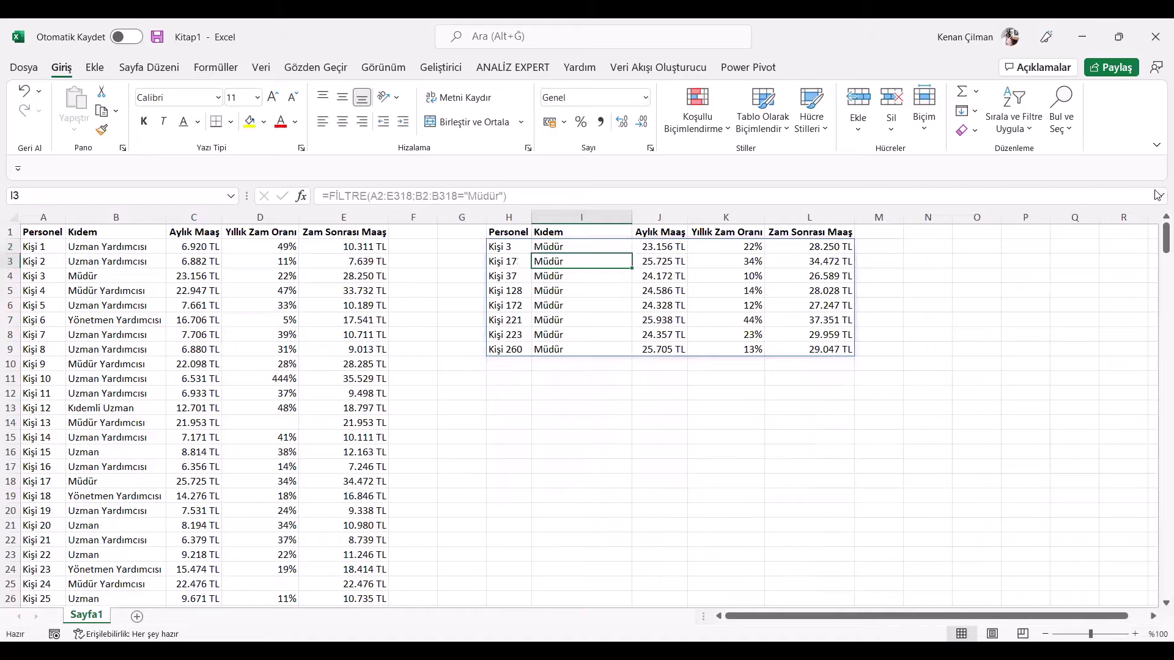
key("Left")
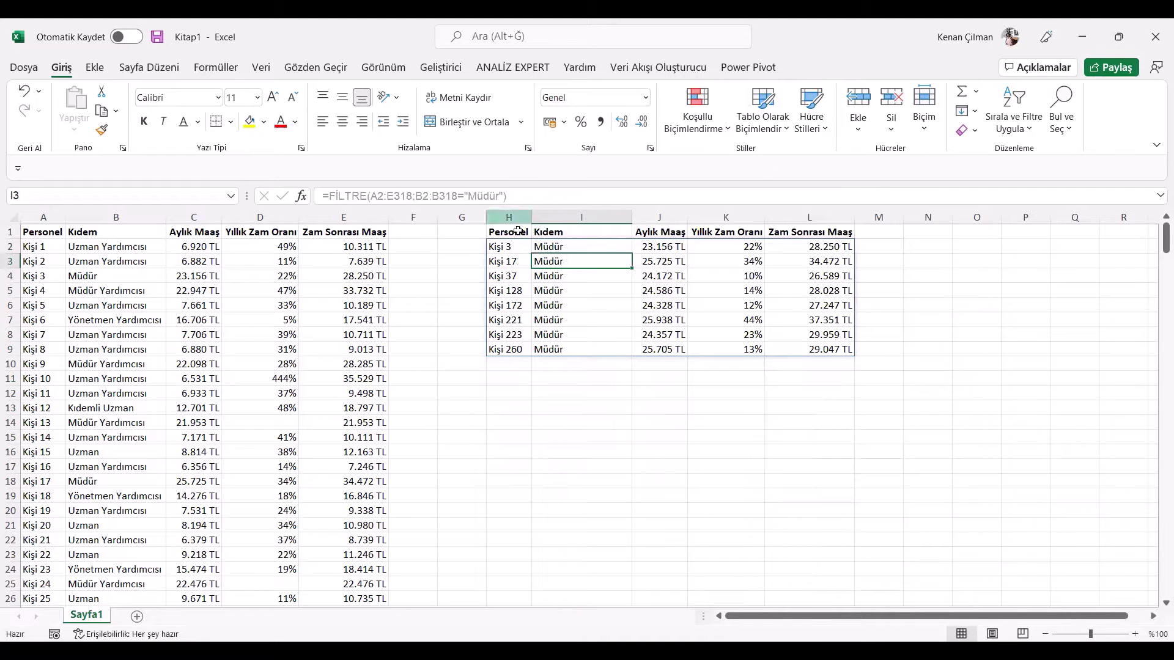
key("Up")
key("F2")
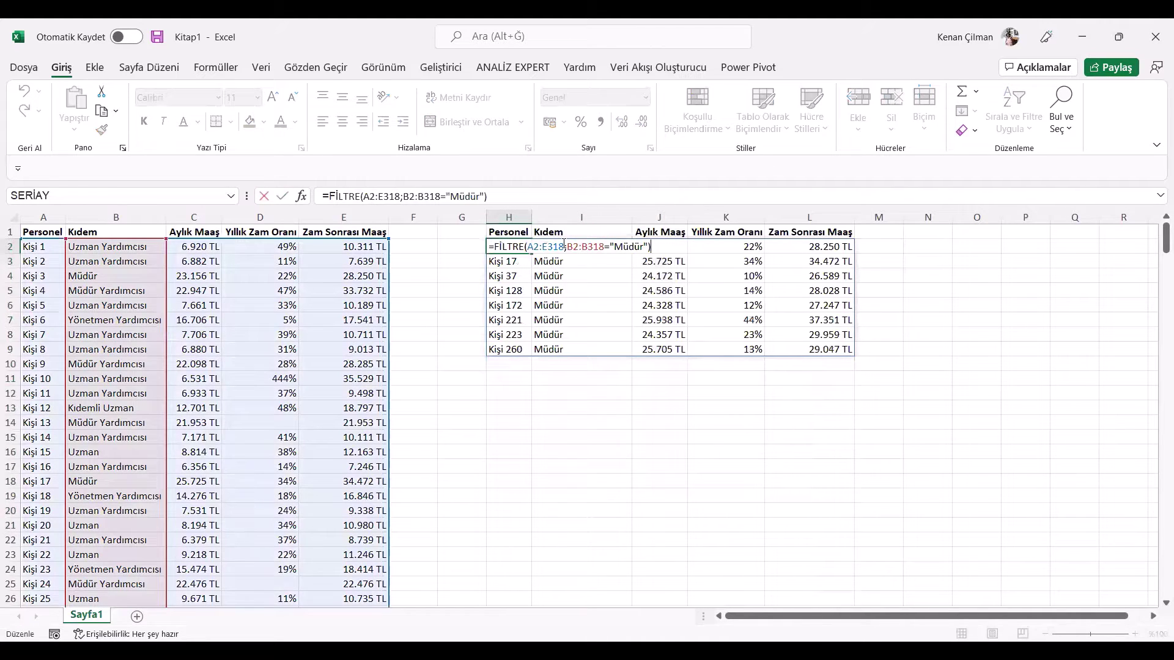
left_click_drag(563, 246, 530, 245)
left_click(543, 246)
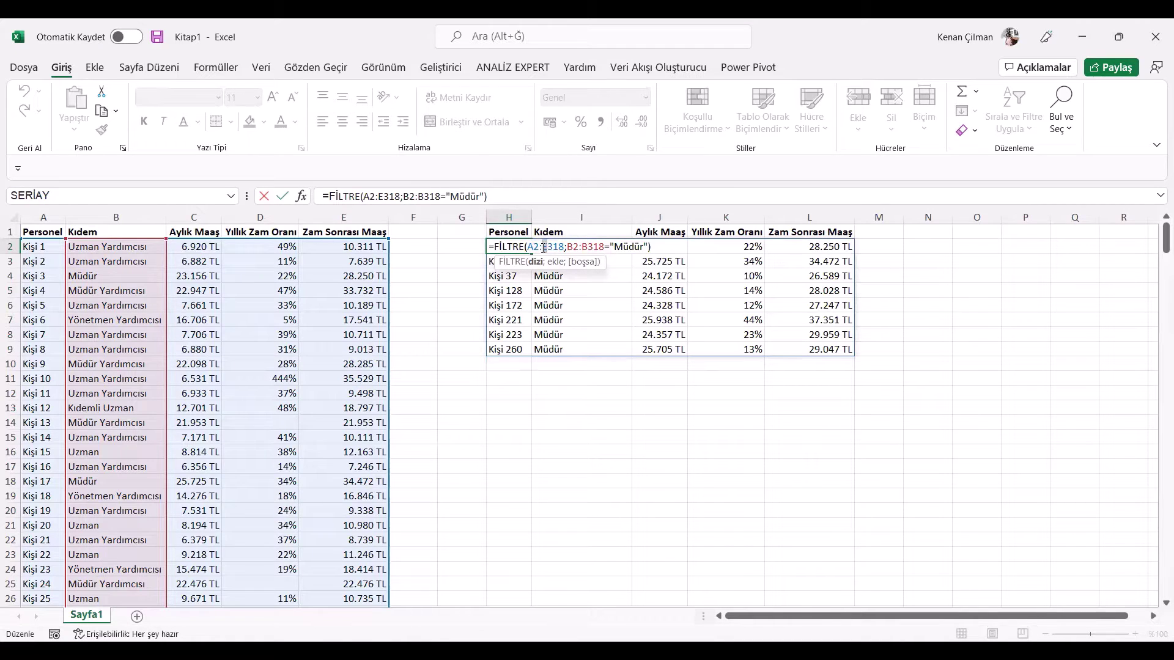
key("Delete")
type("B")
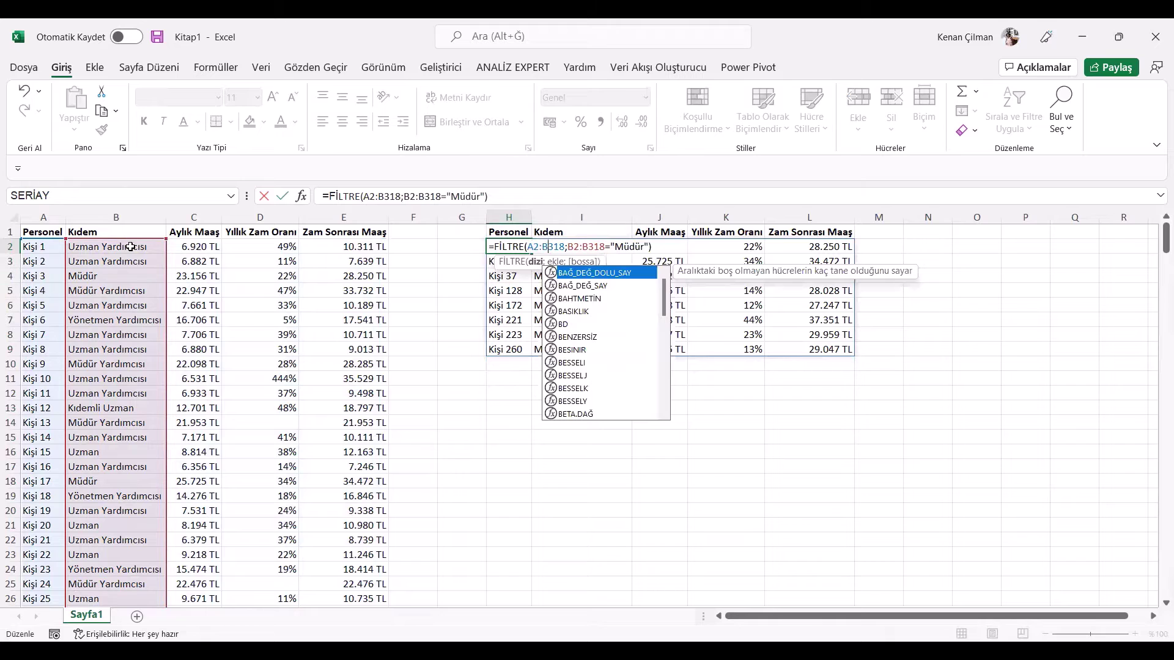
key("Return")
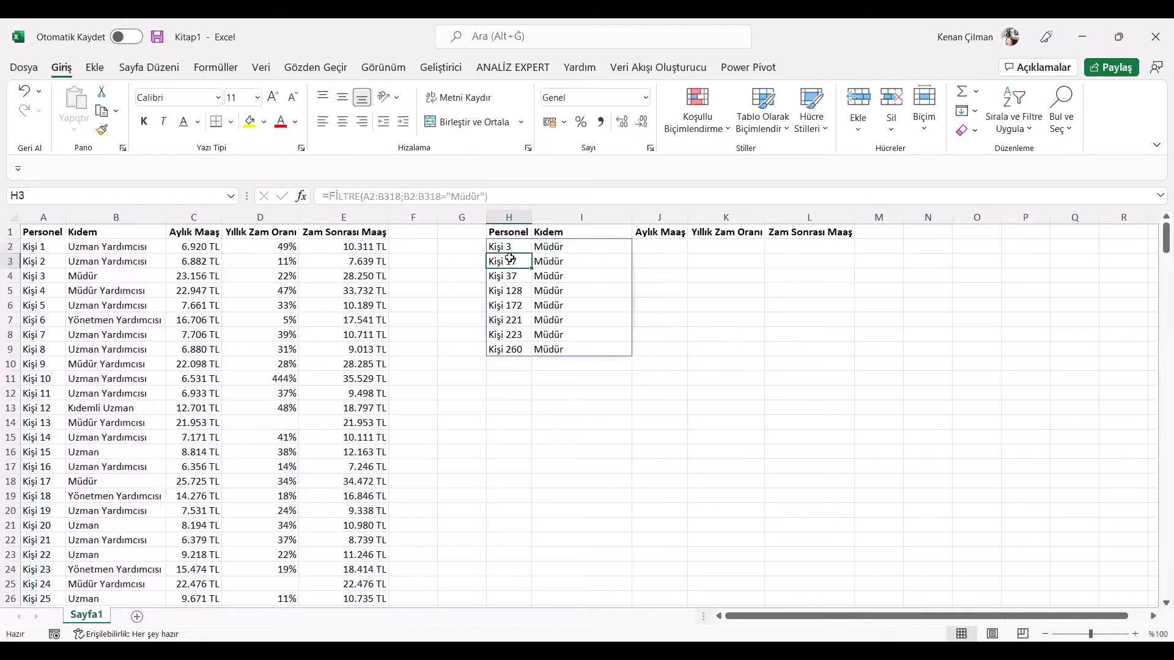
- Examine the two-column result in H:I, the area under the headers in J:L and the formula in H2
left_click_drag(507, 248, 584, 348)
left_click(518, 230)
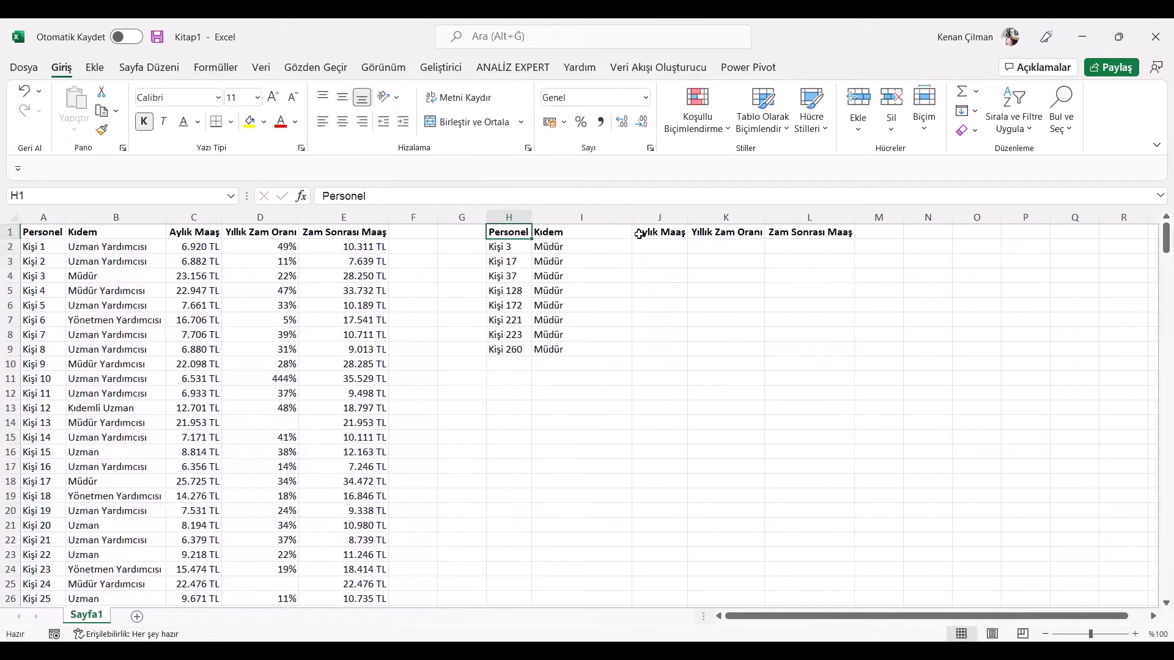
left_click_drag(642, 233, 804, 348)
left_click(509, 247)
key("F2")
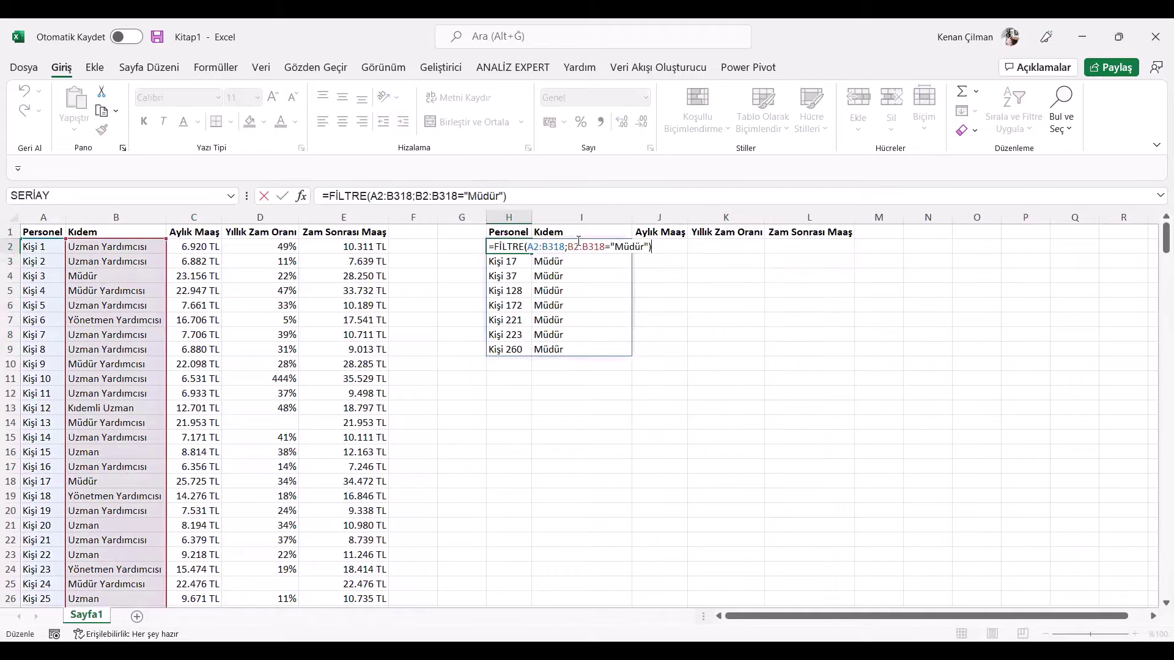
key("Return")
left_click(504, 236)
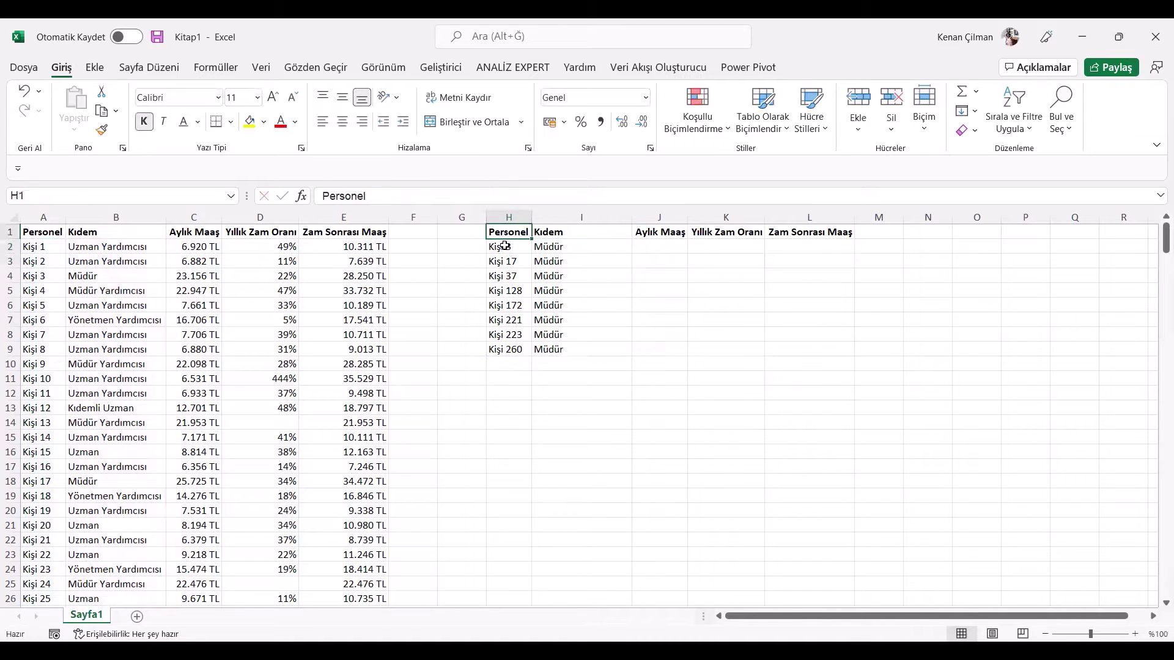
- Undo the last two changes to the FİLTRE formula in H2
left_click(505, 246)
key("ctrl+z")
key("ctrl+z")
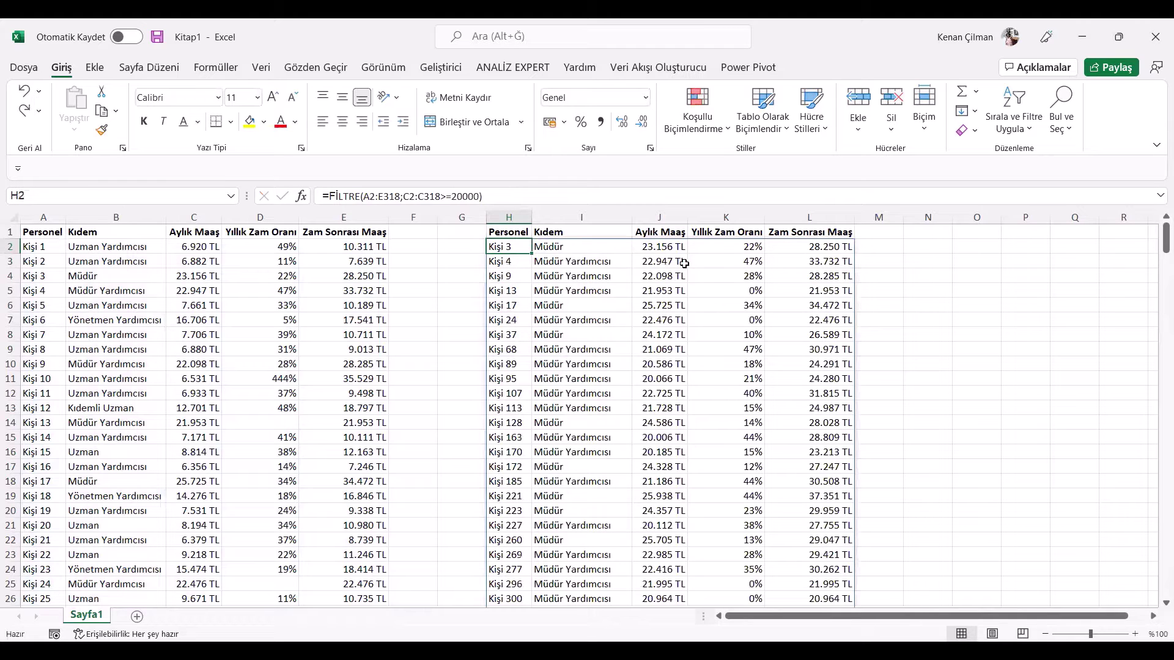
- Add the if-empty argument "Böyle bir sonuç yoktur" to the FİLTRE formula in H2
left_click(694, 261)
double_click(527, 245)
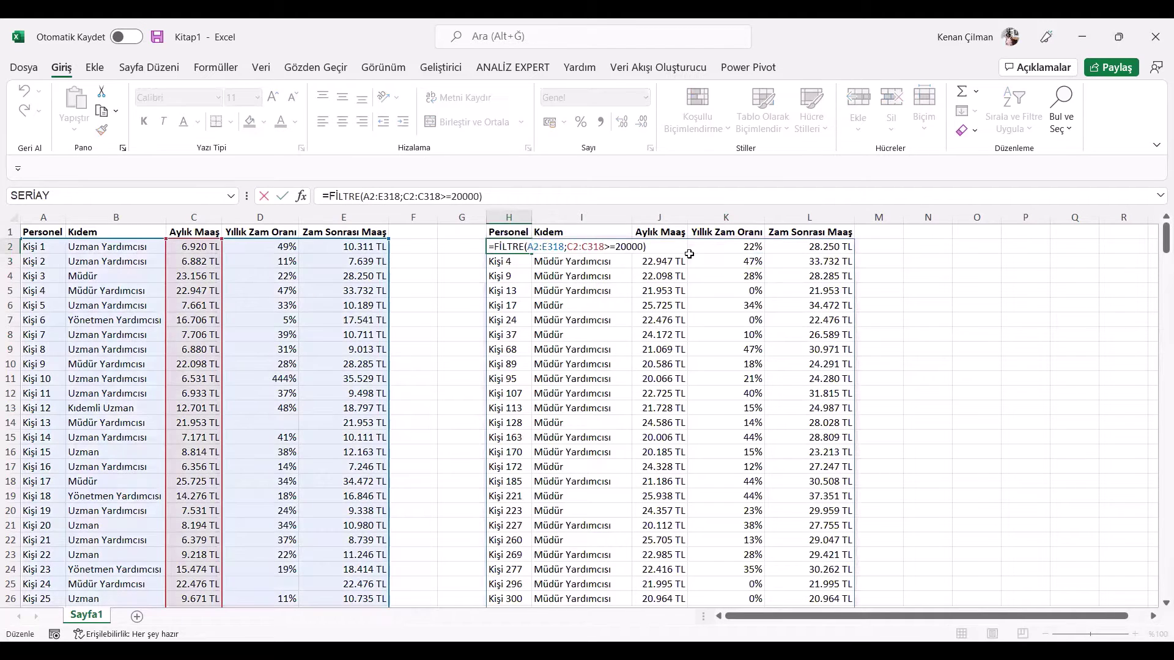
left_click(646, 247)
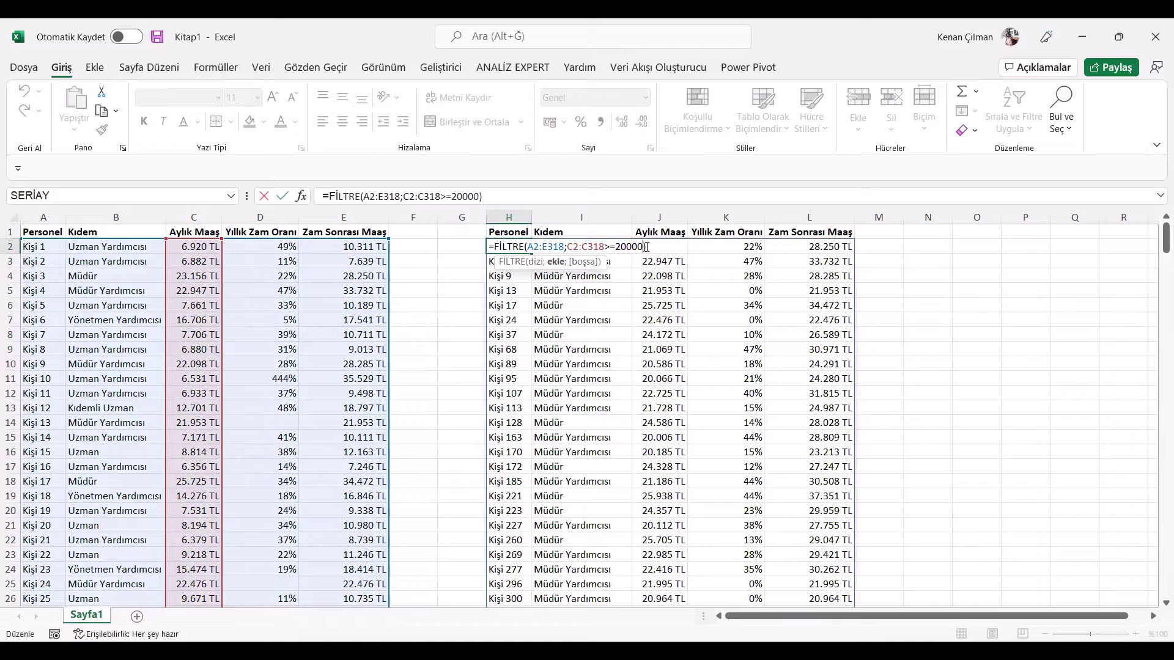
type(";")
type("\"")
type("Böyle b")
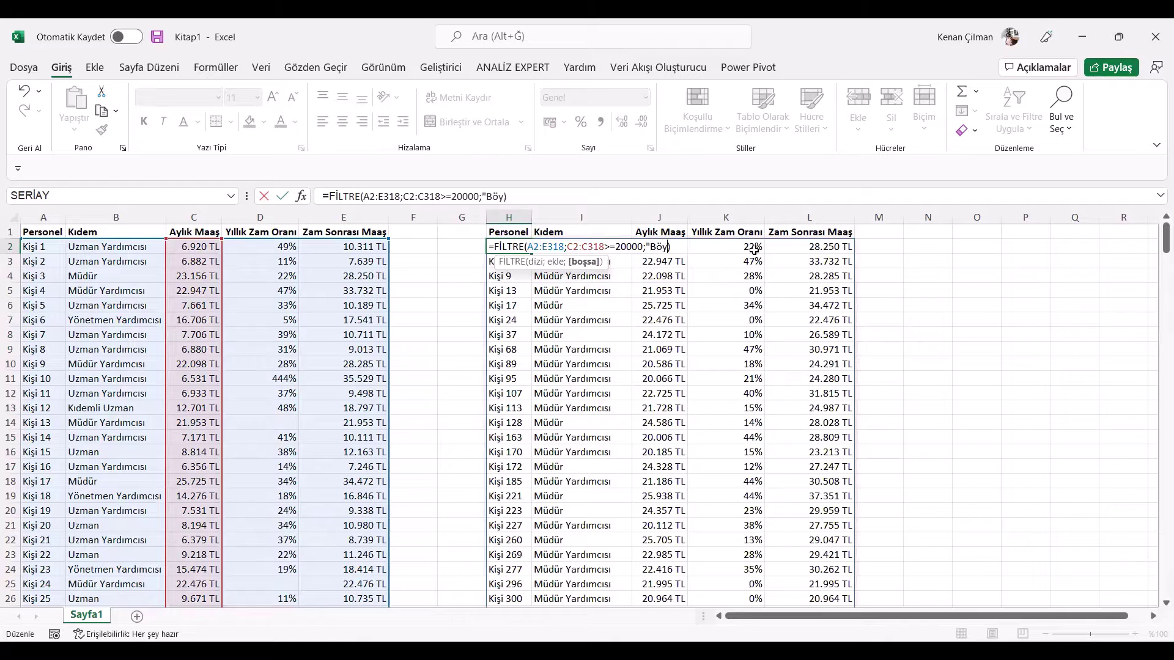
type("ir sonuç yoktur\"")
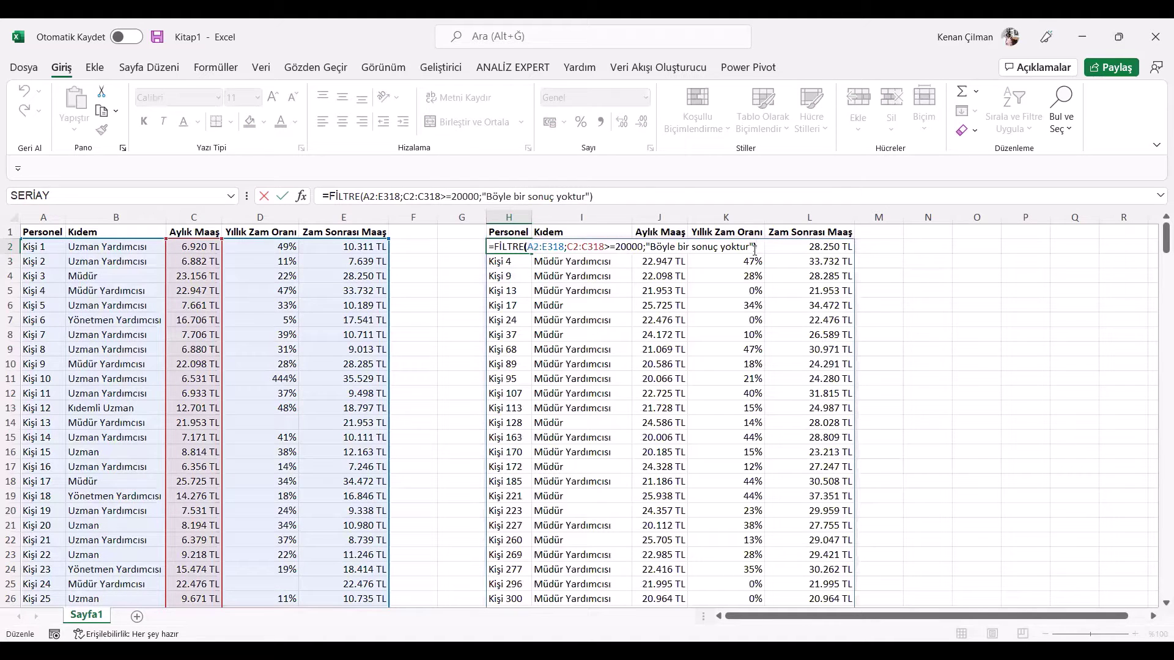
- Set the salary threshold in the H2 formula to >=50000 and commit the formula
left_click(755, 248)
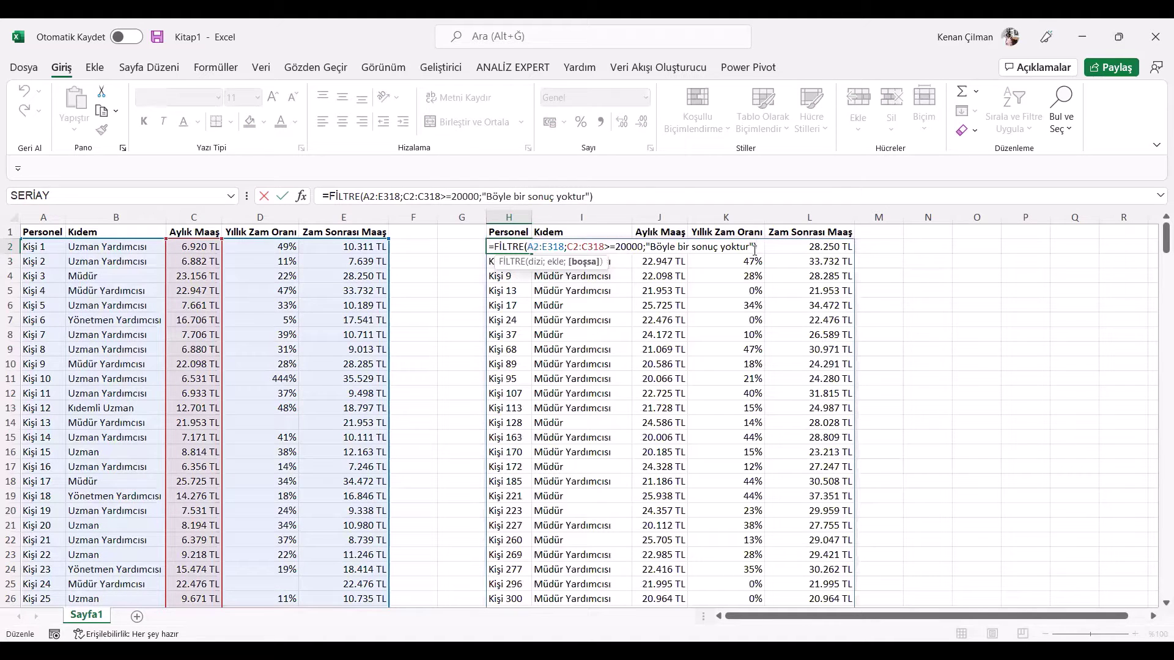
left_click(614, 246)
type("3")
key("Return")
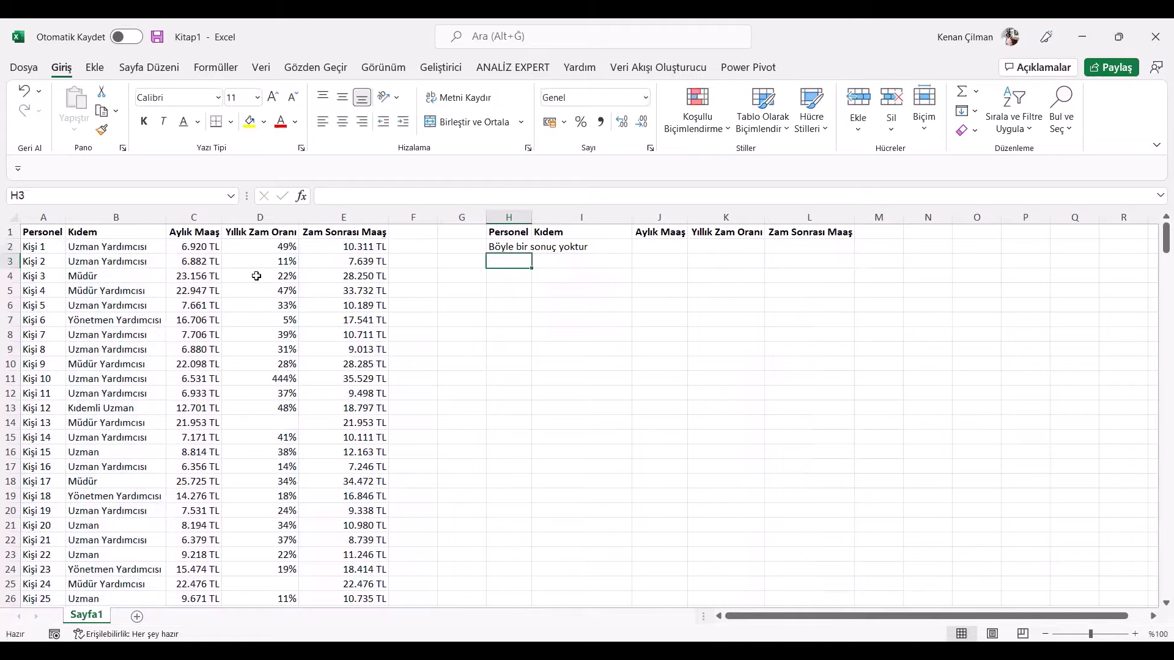
- Review the source data and examine the condition and if-empty text in the H2 formula
left_click_drag(240, 260, 278, 394)
left_click(343, 335)
double_click(500, 245)
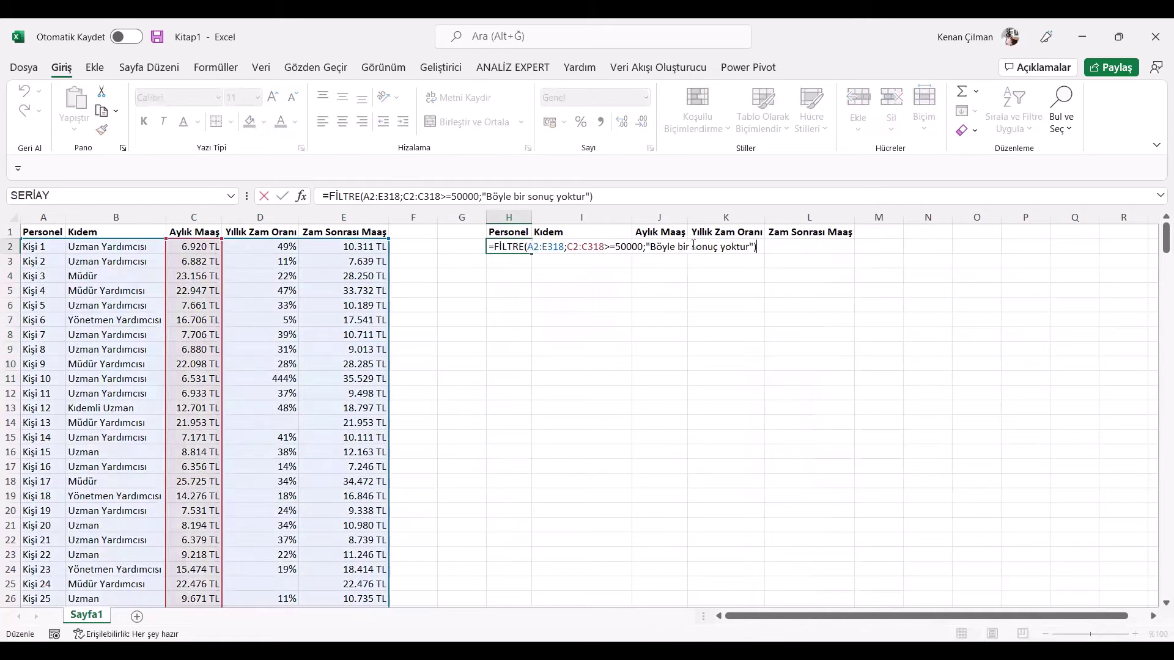
left_click(645, 246)
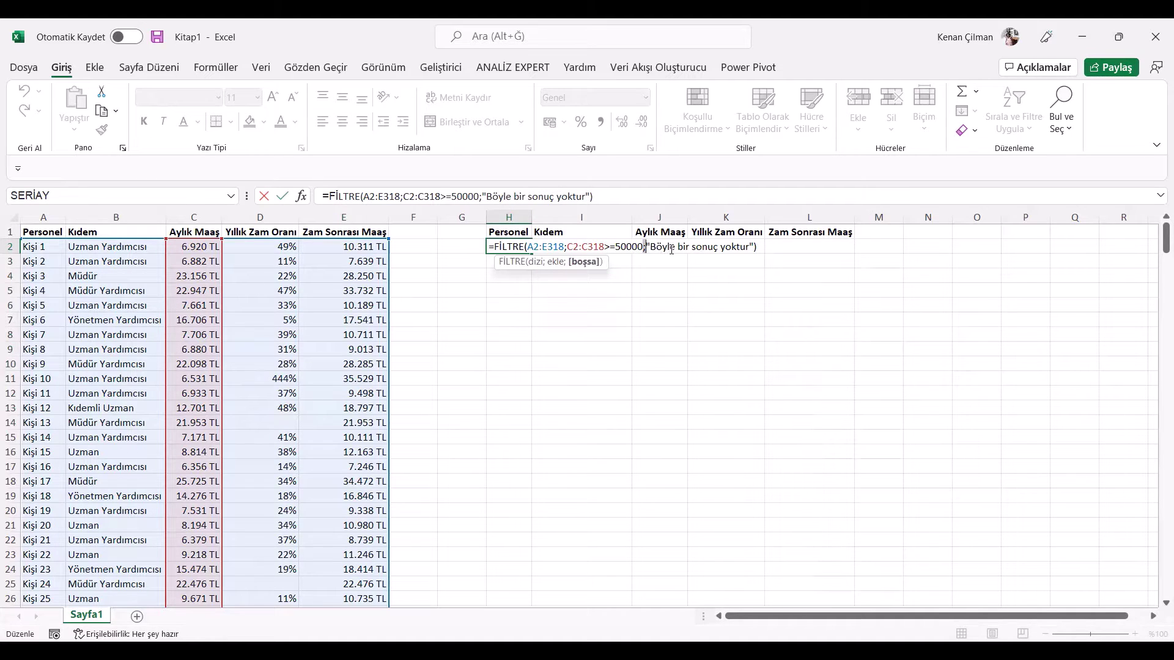
left_click_drag(658, 248, 724, 251)
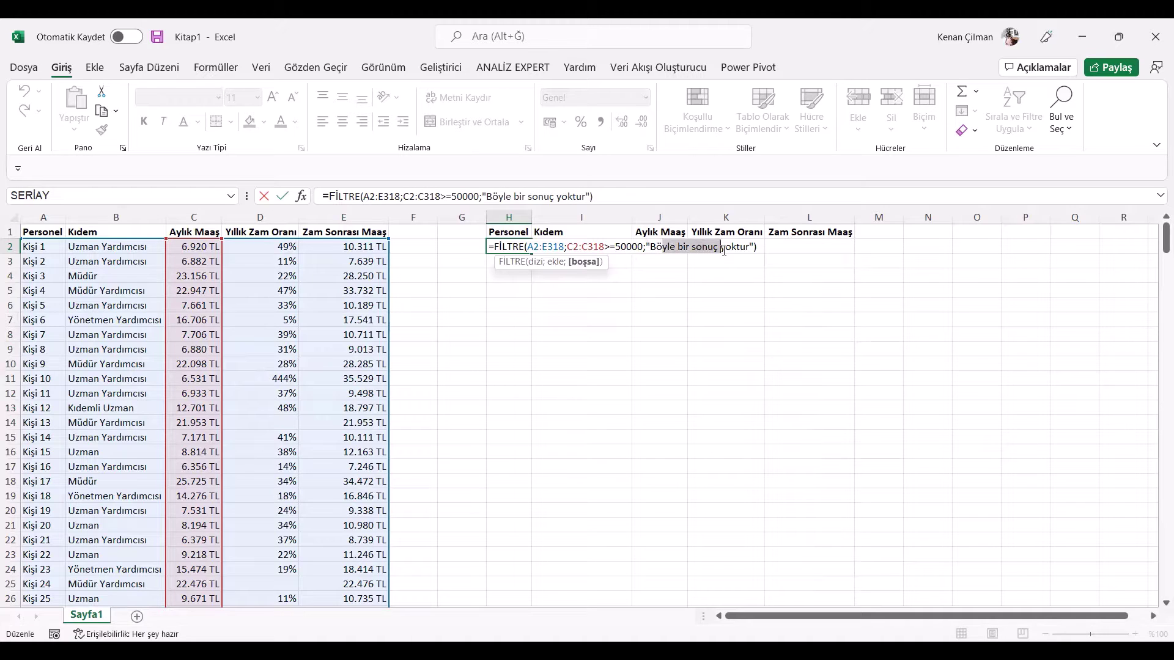
left_click_drag(753, 246, 649, 247)
key("Return")
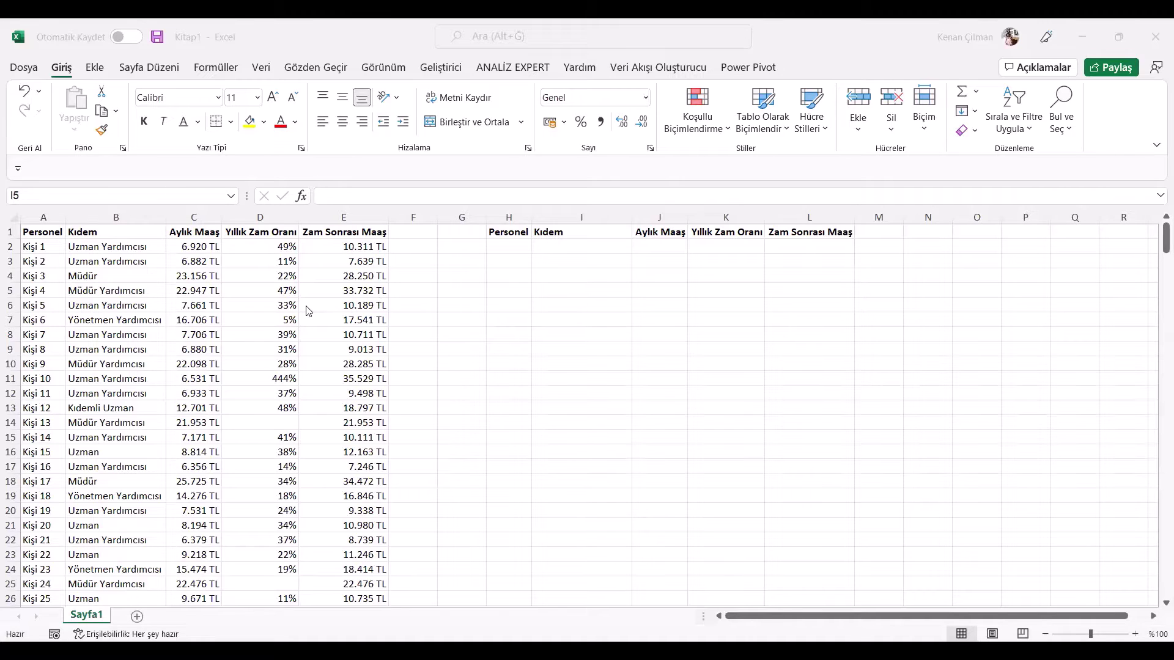
- Examine the Kıdem column down to its end and the Yıllık Zam Oranı values around cell D14
left_click(307, 307)
left_click(506, 248)
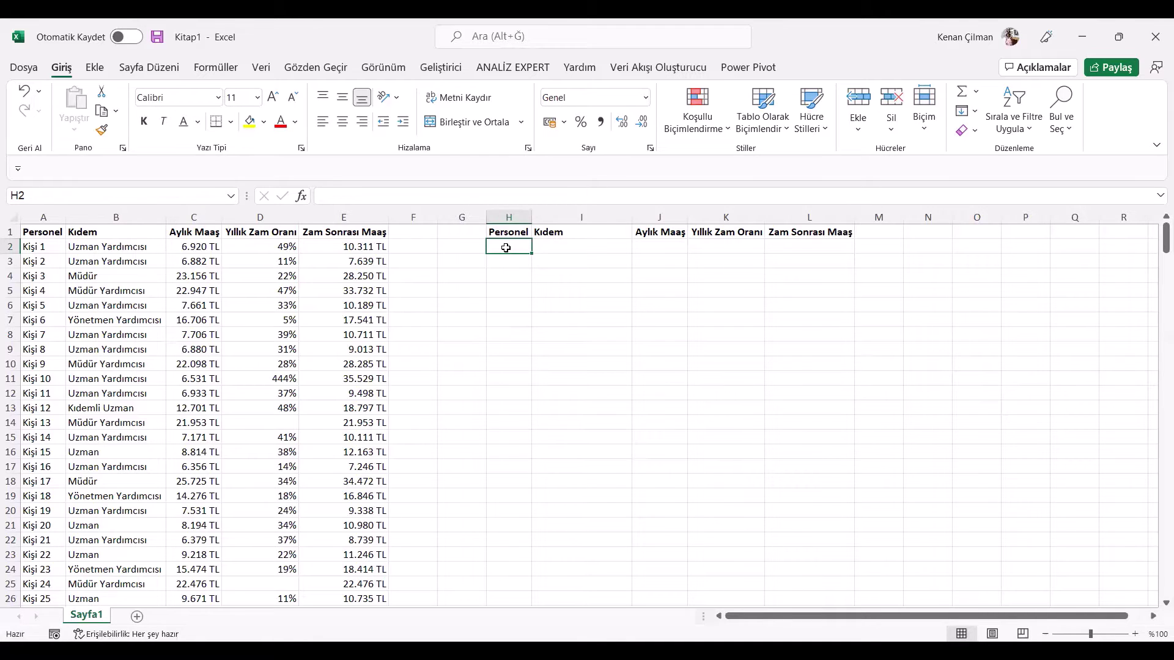
left_click(124, 235)
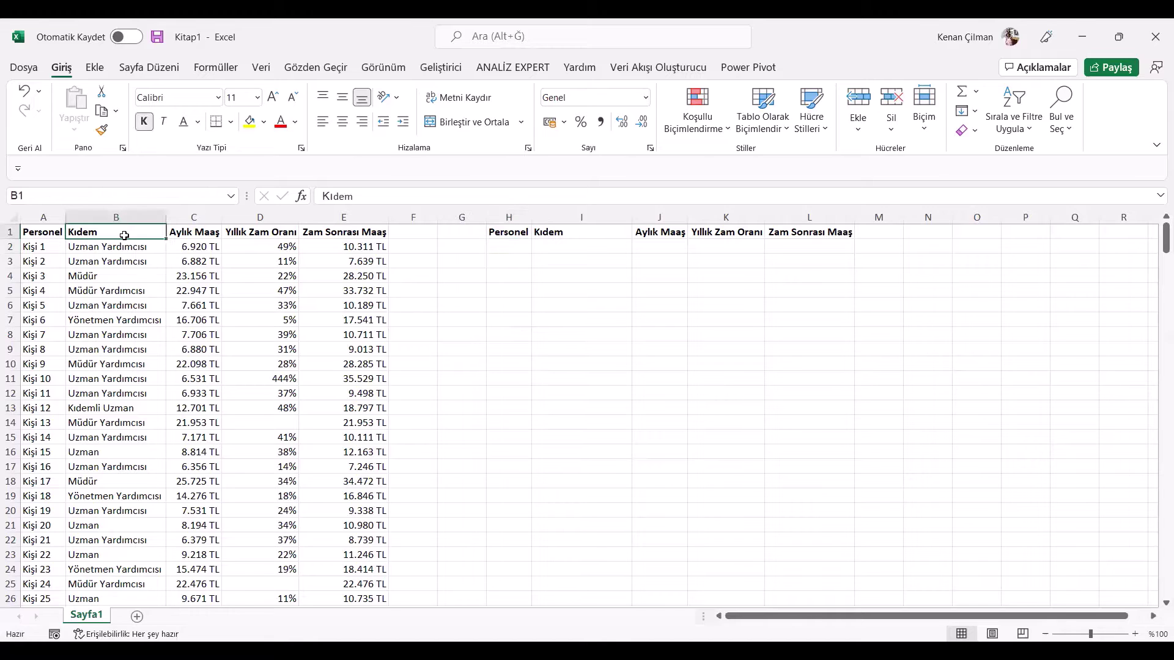
key("ctrl+Down")
key("ctrl+Up")
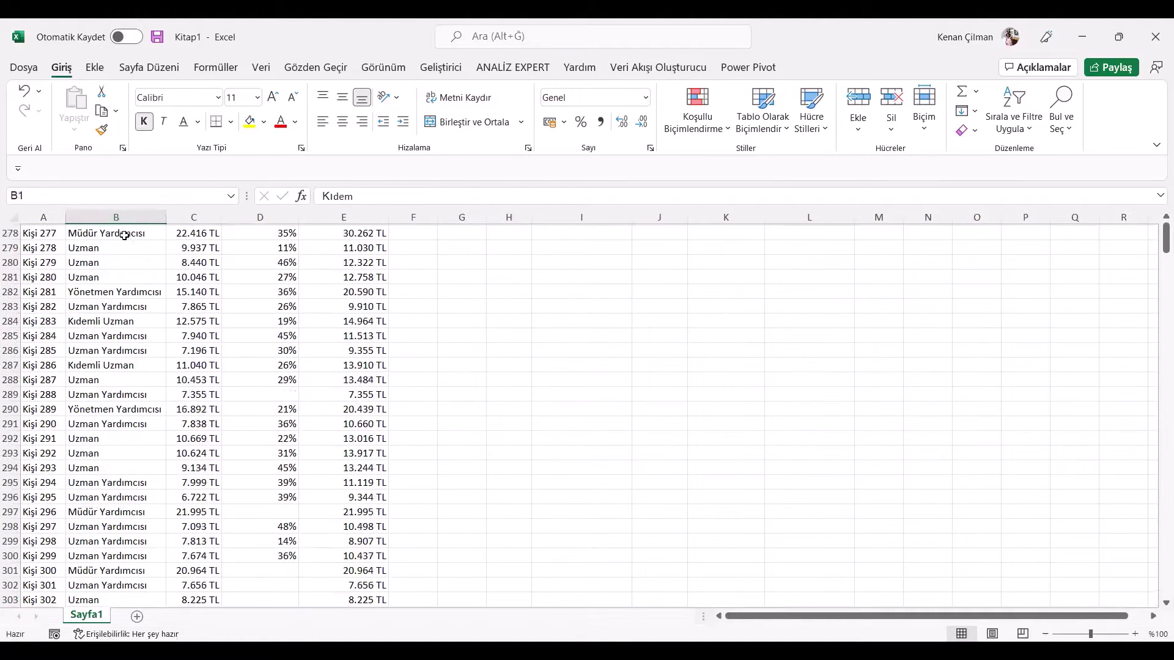
key("Right")
key("Right")
key("Down")
key("Down")
key("Down")
key("ctrl+Down")
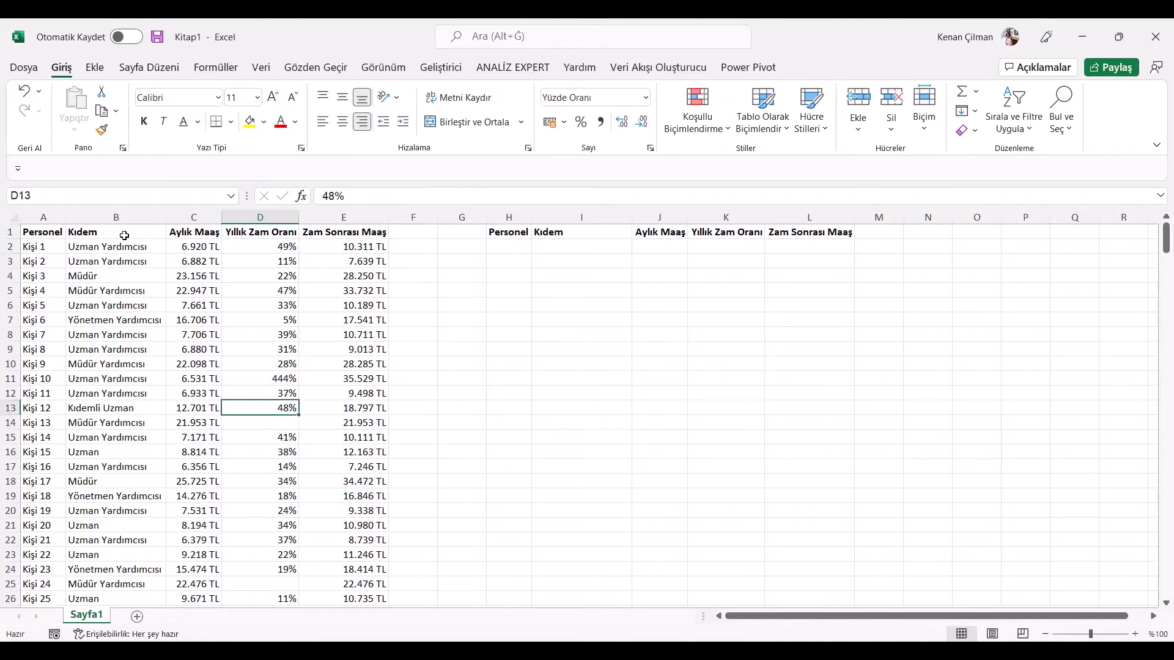
key("Down")
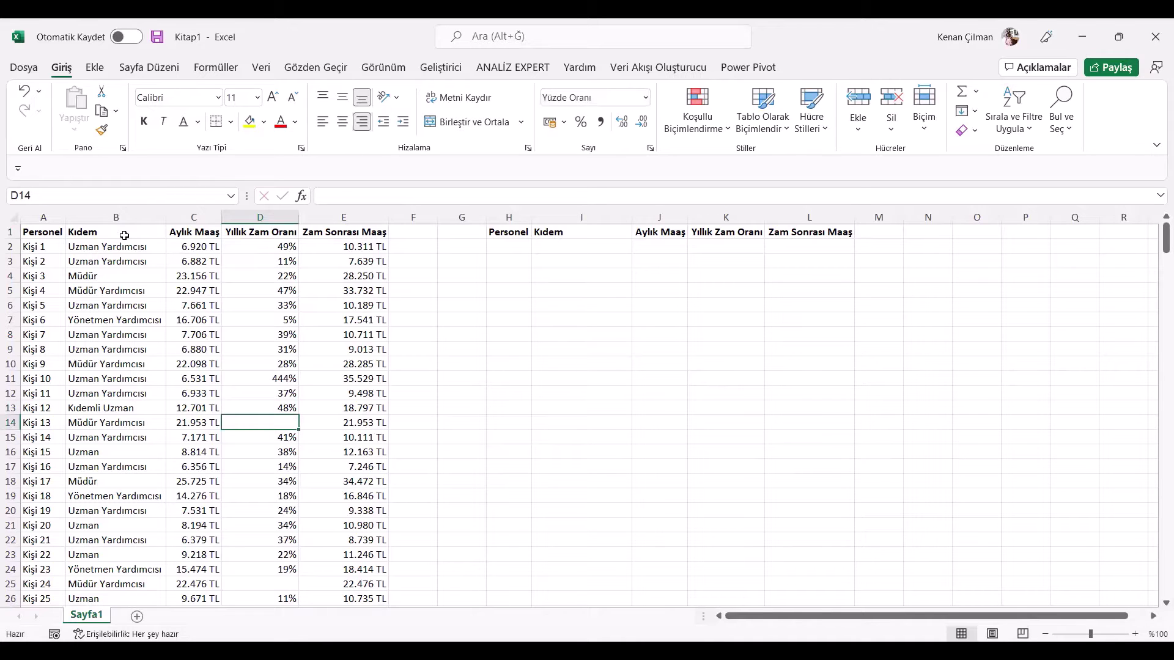
left_click_drag(260, 277, 327, 408)
- Start a FİLTRE formula in H2 with the source data A2:E318 as its array argument
left_click(523, 248)
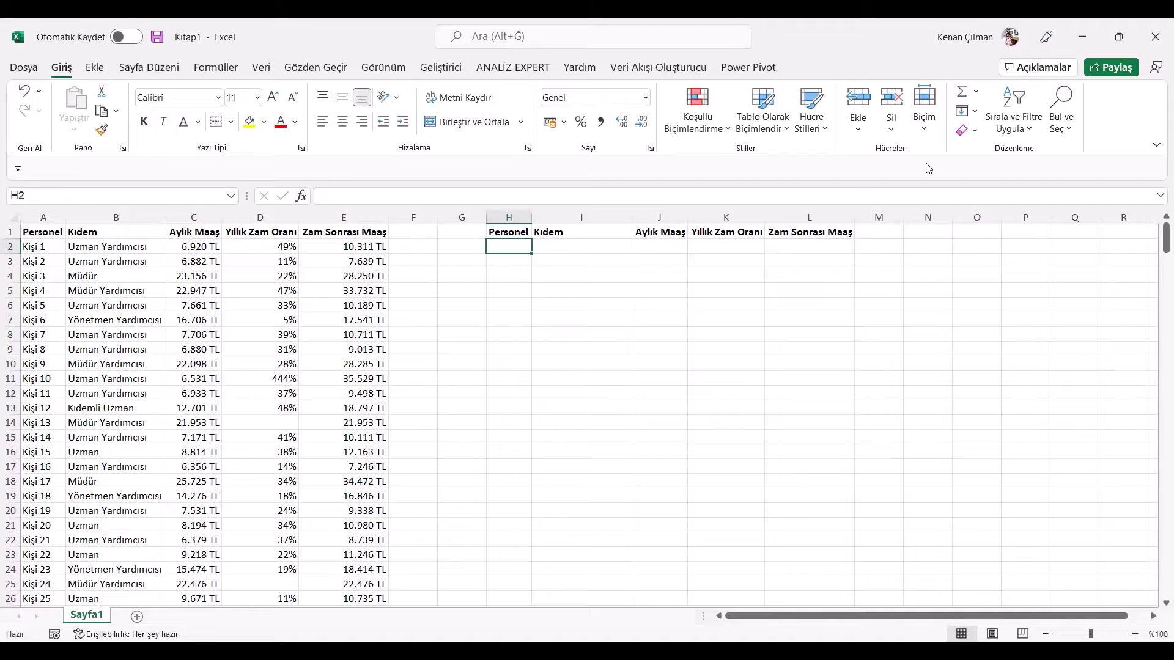
type("=")
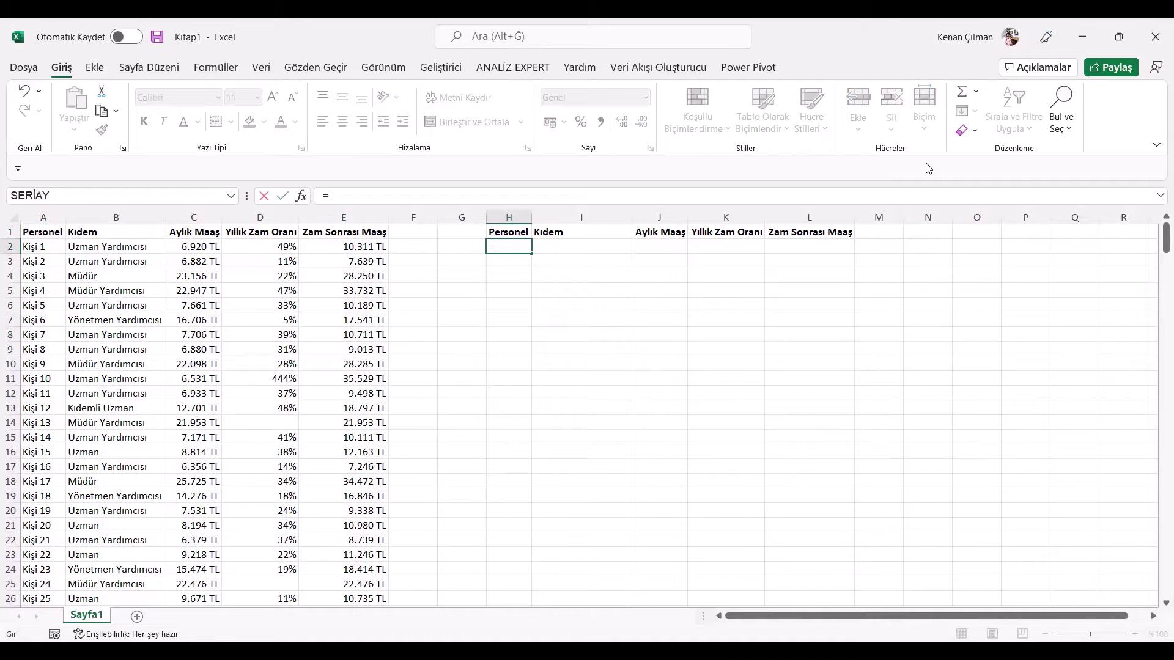
type("FİLTRE(")
left_click(34, 247)
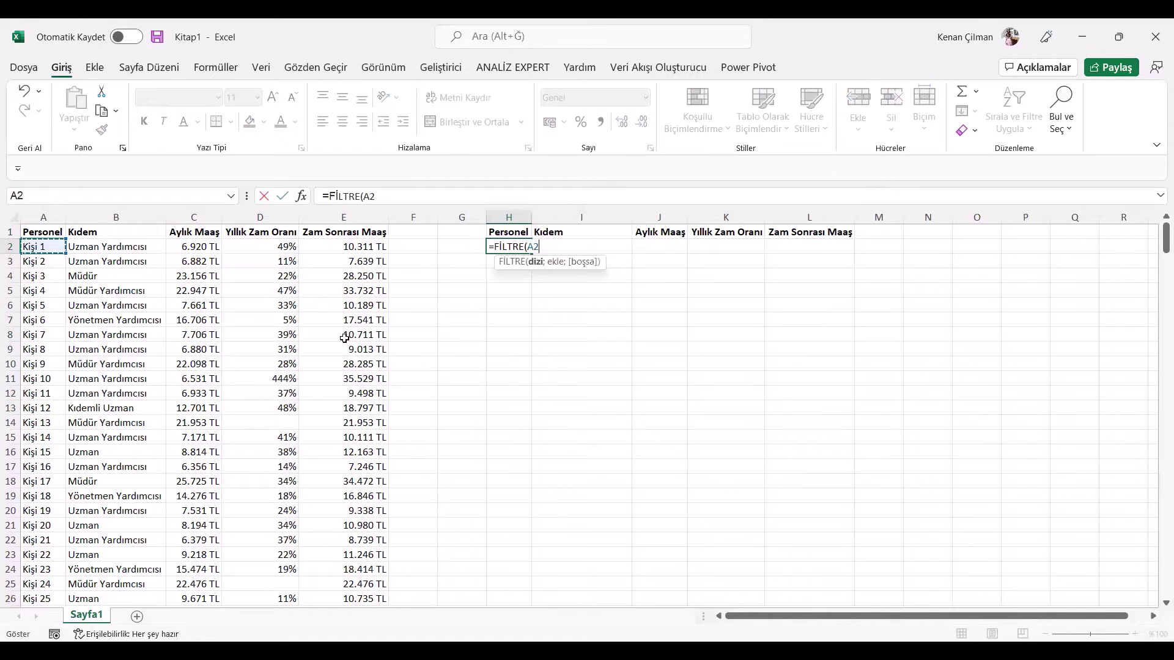
key("ctrl+shift+Right")
key("ctrl+shift+Down")
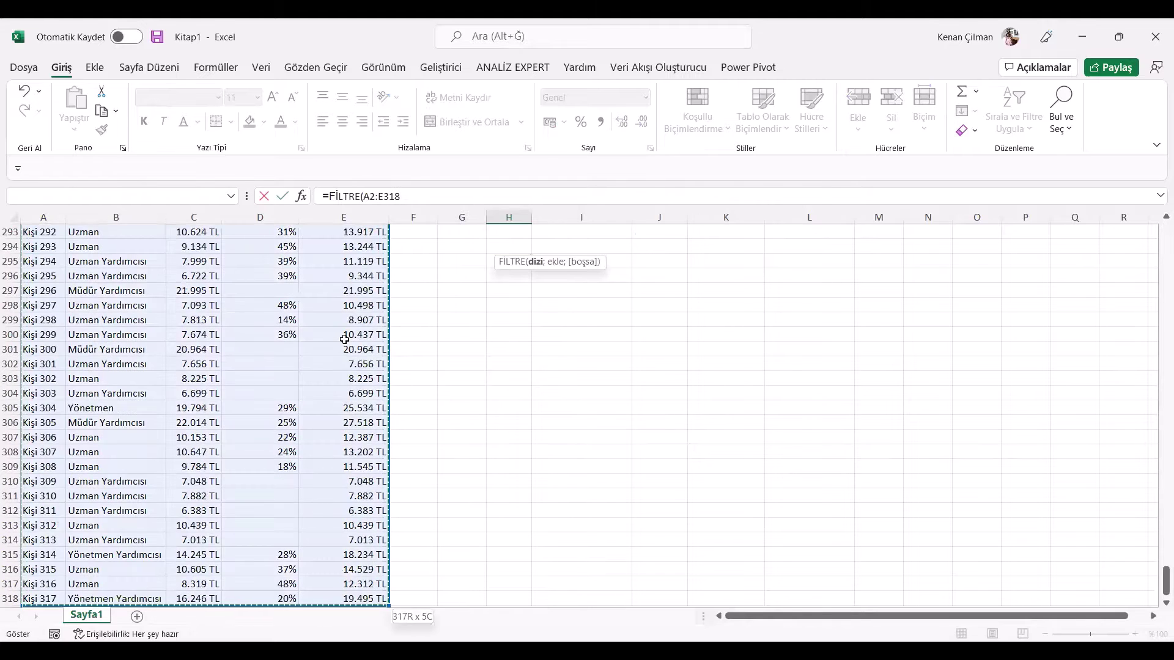
type(";")
left_click_drag(1165, 580, 1157, 174)
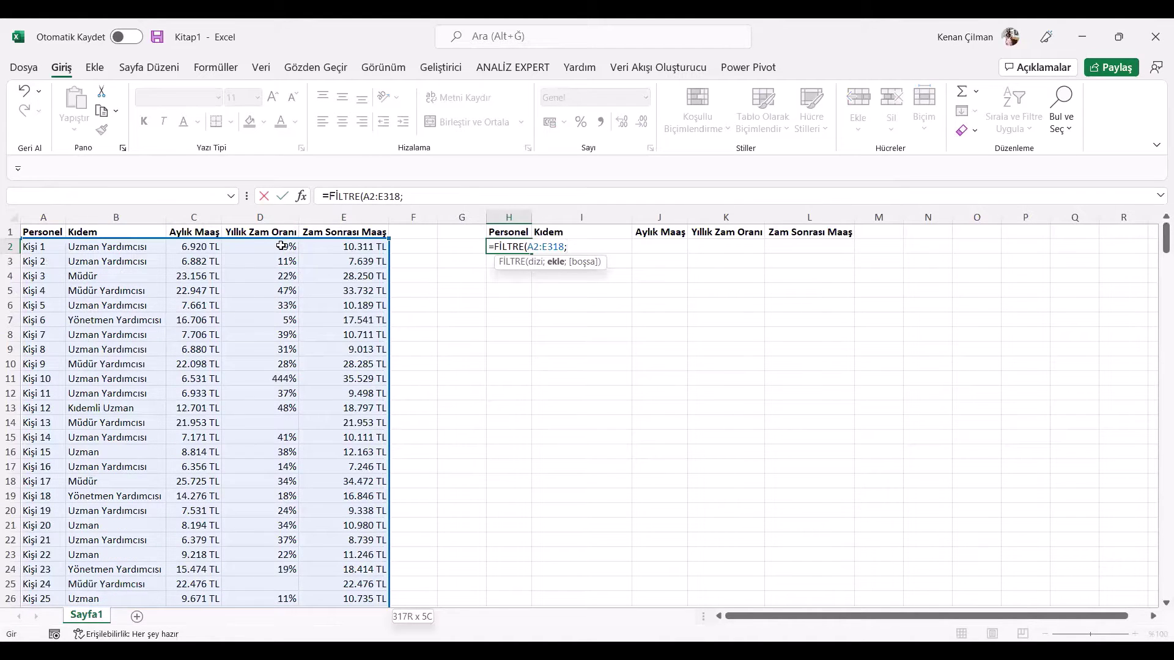
- Add the blank condition D2:D318="" on Yıllık Zam Oranı to the H2 FİLTRE formula and commit it
left_click_drag(281, 244, 272, 328)
key("BackSpace")
type("318=\"")
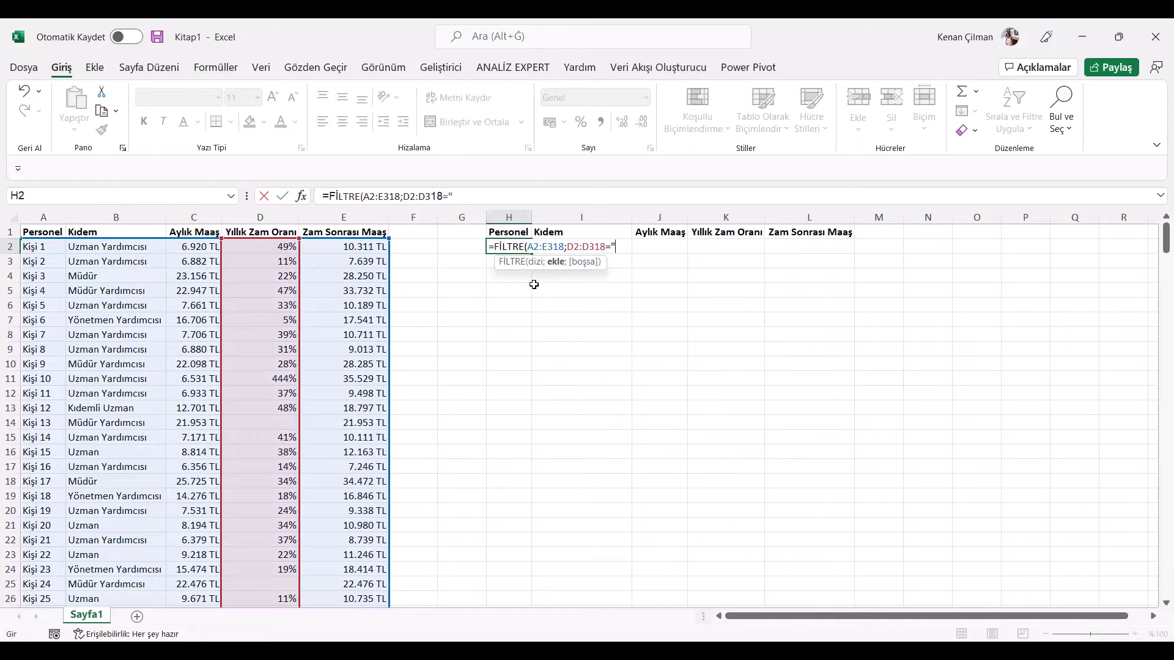
type("aaaa")
key("BackSpace")
key("BackSpace")
key("Return")
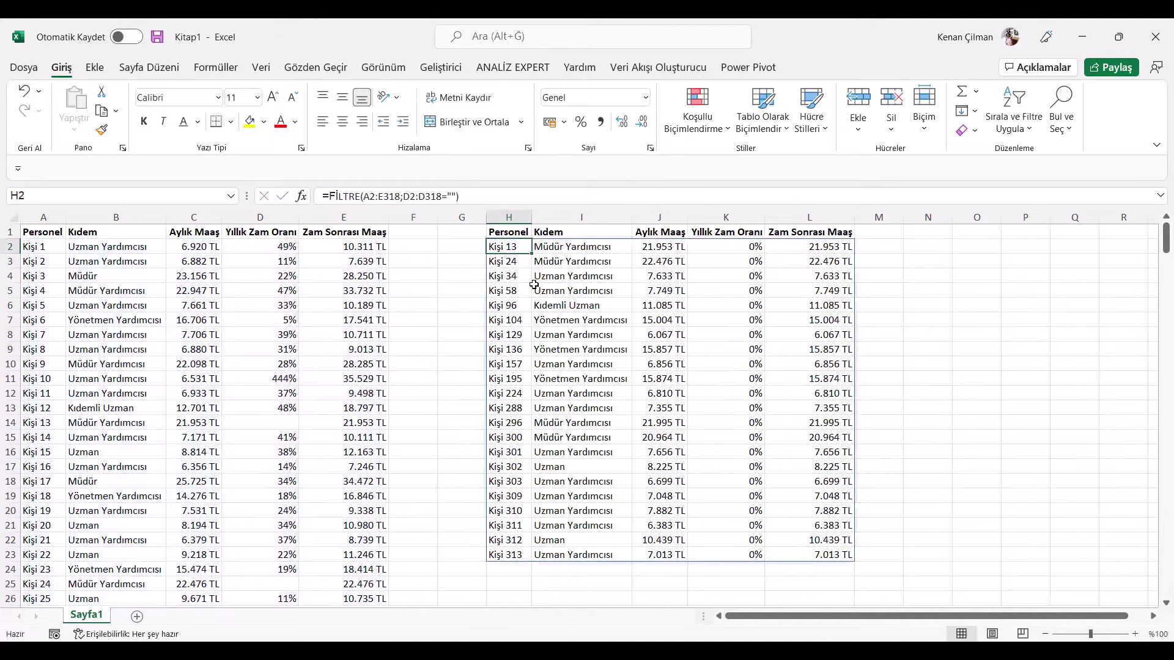
- Compare the blank Yıllık Zam Oranı cells in the source data with the filtered records from H2 onward
left_click_drag(282, 257, 269, 467)
left_click(251, 419)
left_click(148, 404)
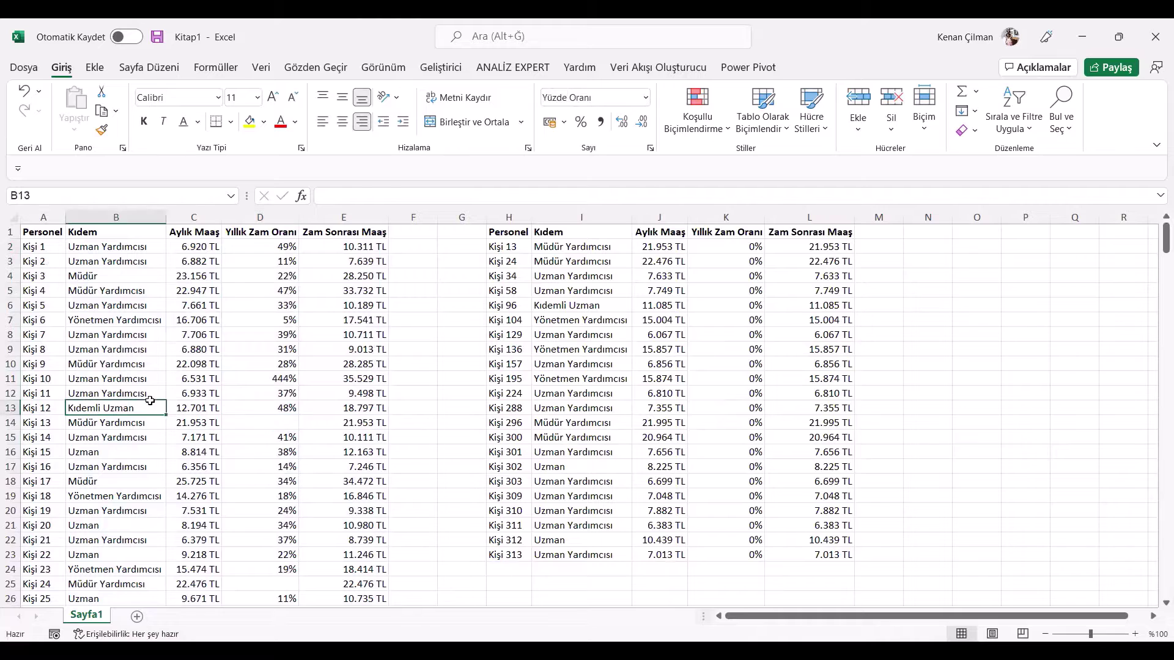
left_click_drag(260, 290, 348, 421)
left_click(776, 261)
left_click_drag(557, 243, 813, 440)
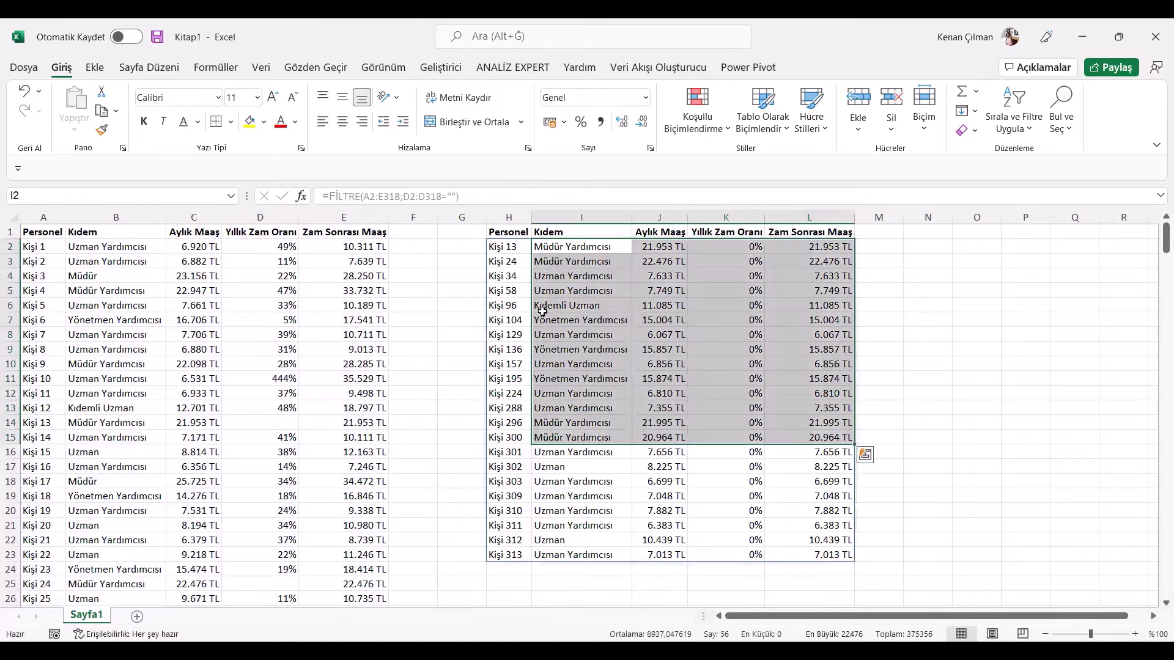
left_click_drag(508, 246, 497, 554)
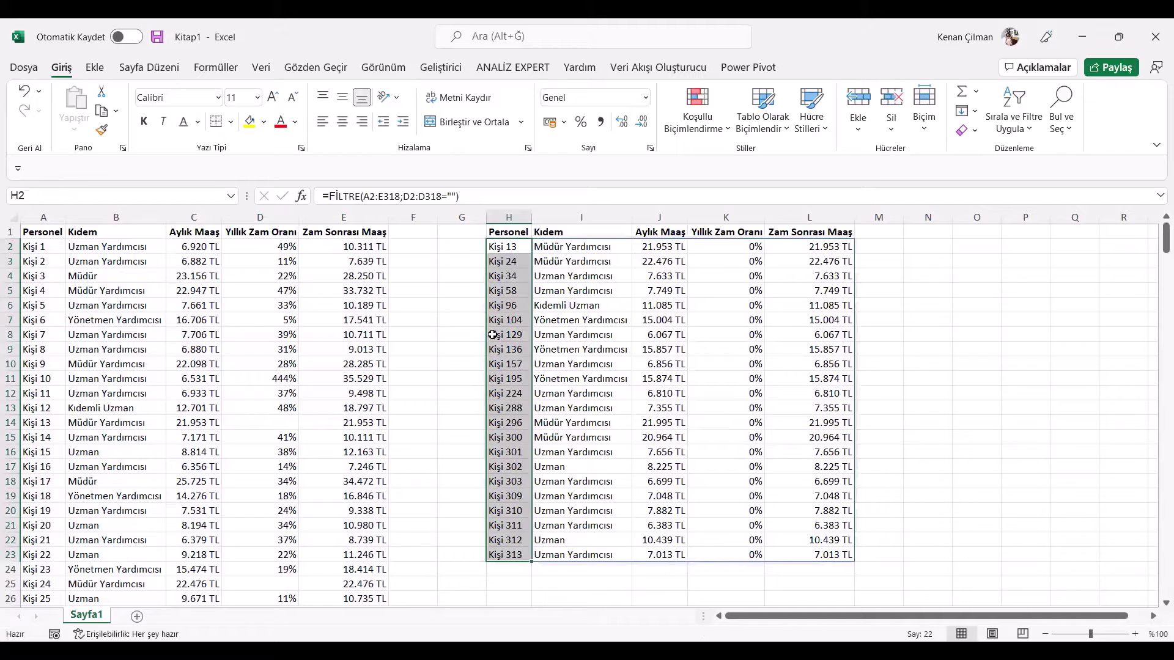
- Add the heading No in G1 and enter 1 as the first row number in G2
left_click(465, 236)
type("No")
key("Return")
type("1")
key("Return")
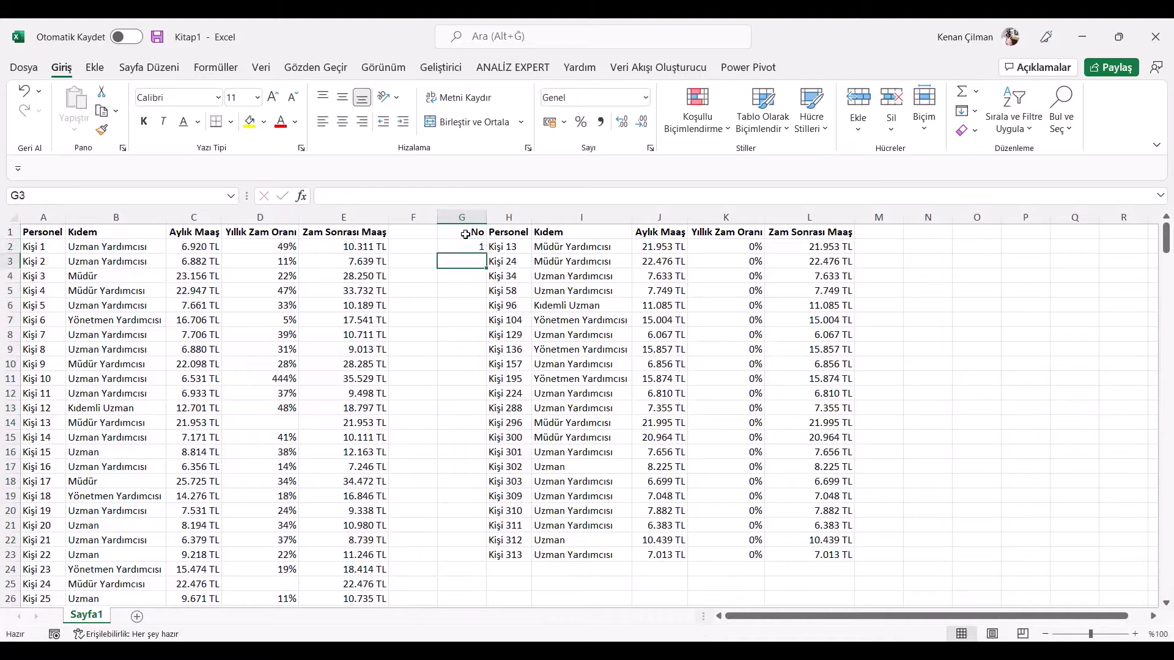
left_click(468, 247)
left_click_drag(486, 253, 482, 271)
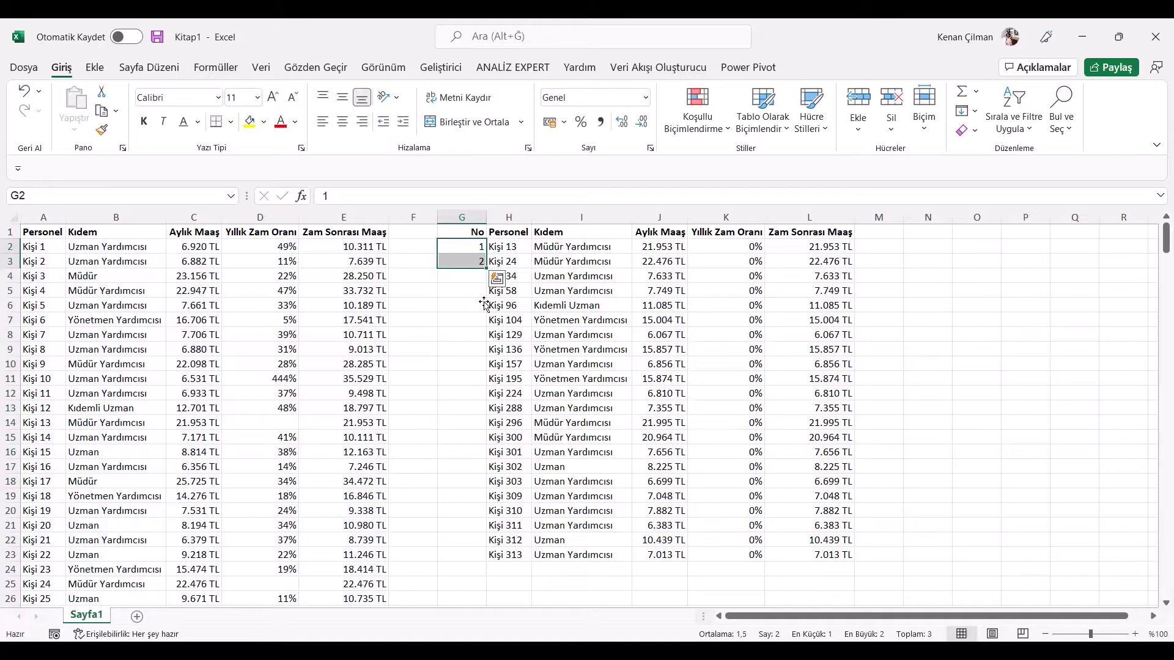
double_click(486, 268)
left_click_drag(465, 261, 458, 536)
key("Delete")
scroll(489, 399, "up", 1)
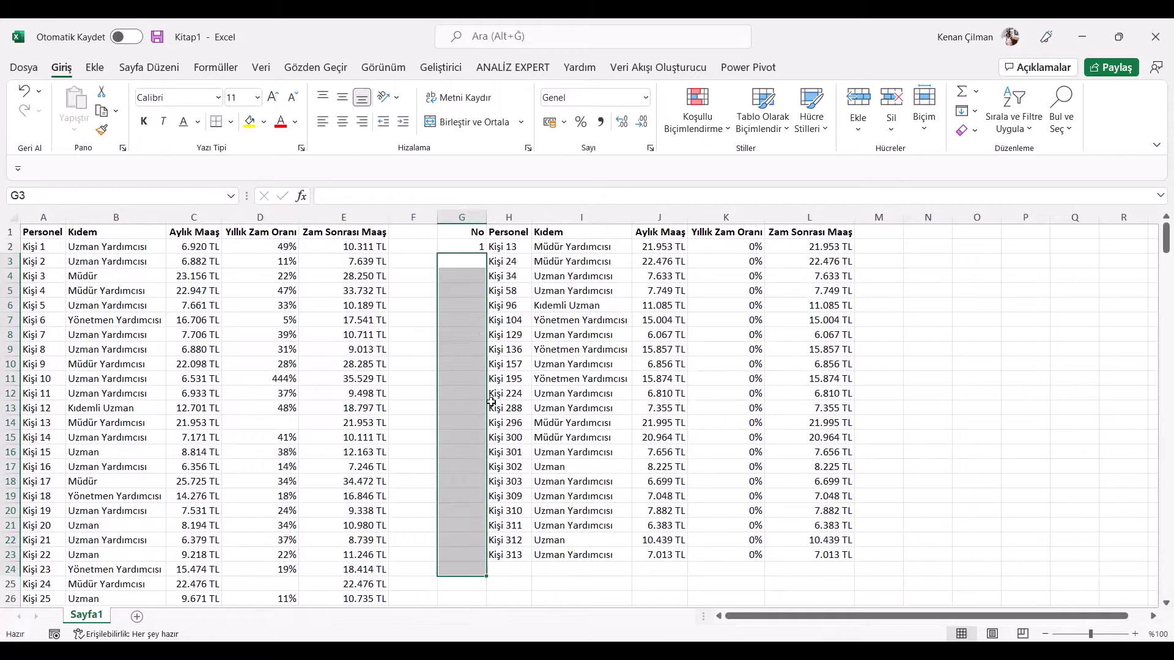
- Enter =EĞER(H3="";"";G2+1) in G3 to number each filled row and leave empty rows blank
left_click(463, 261)
type("=")
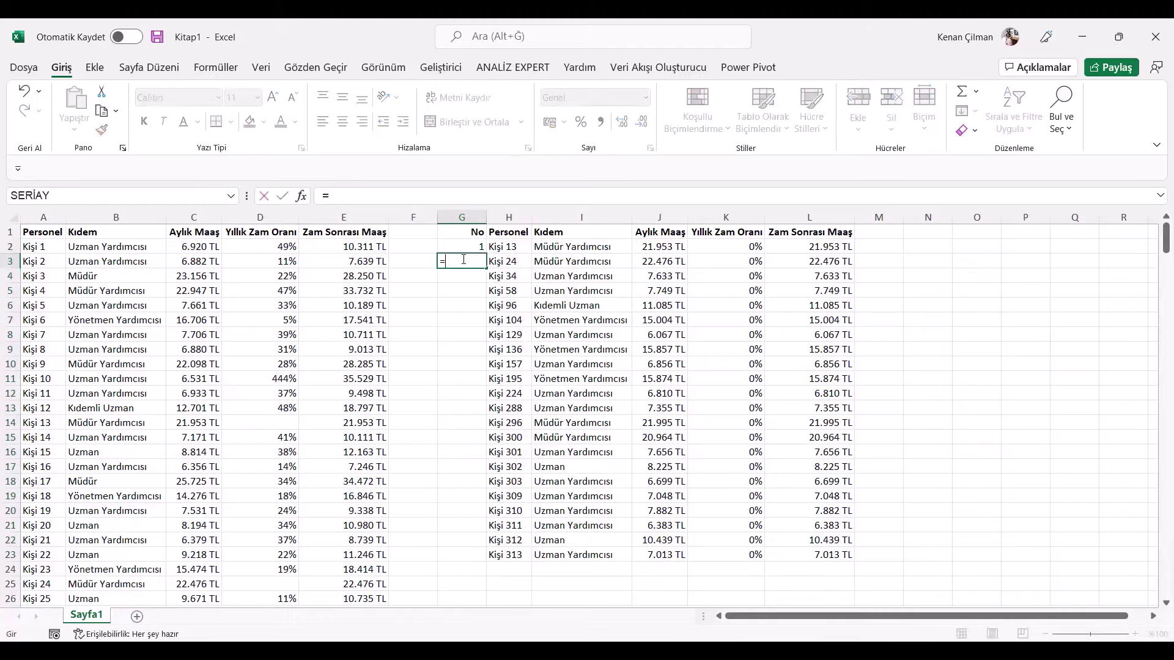
type("EĞER(")
left_click(515, 260)
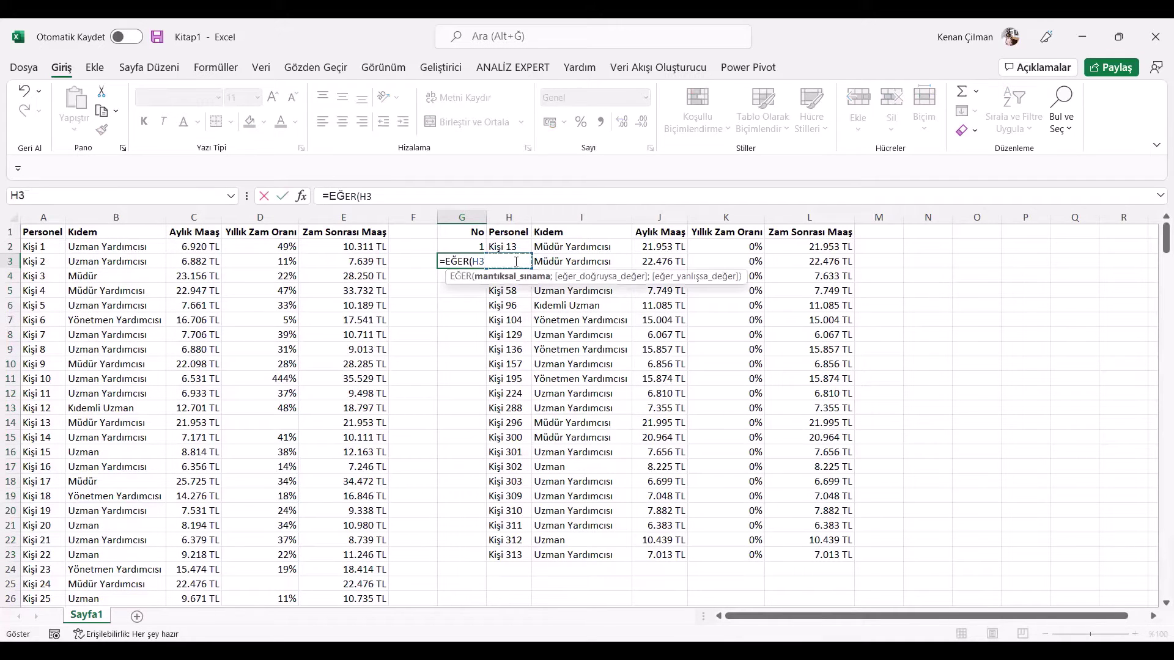
type("=\"\";")
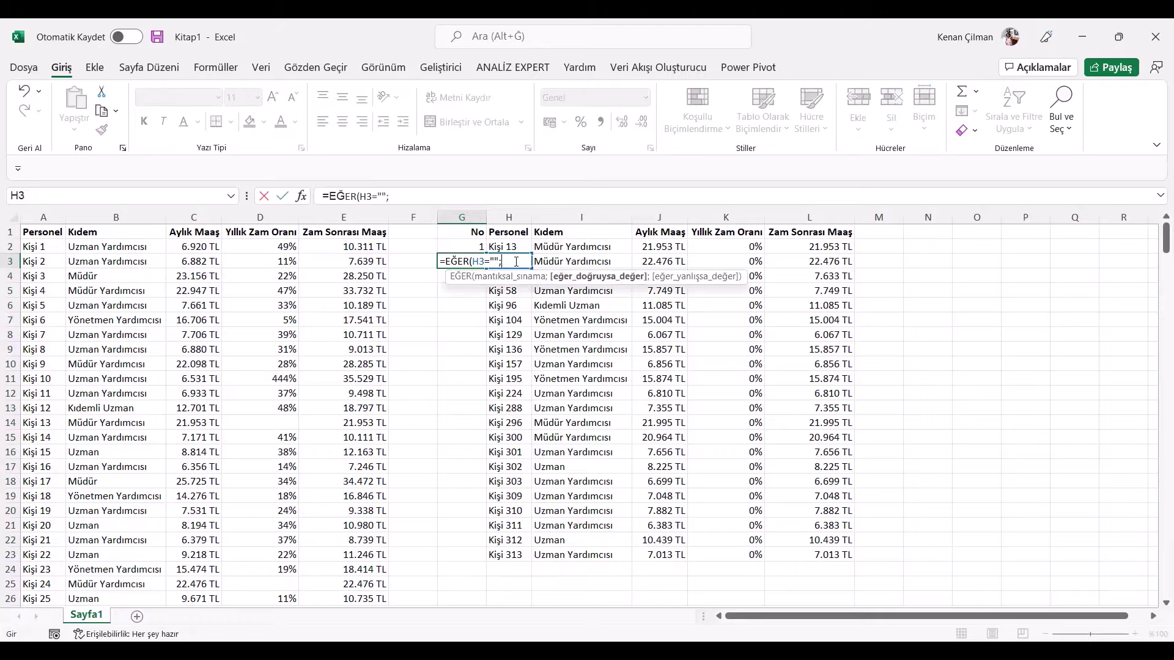
type("\"\"")
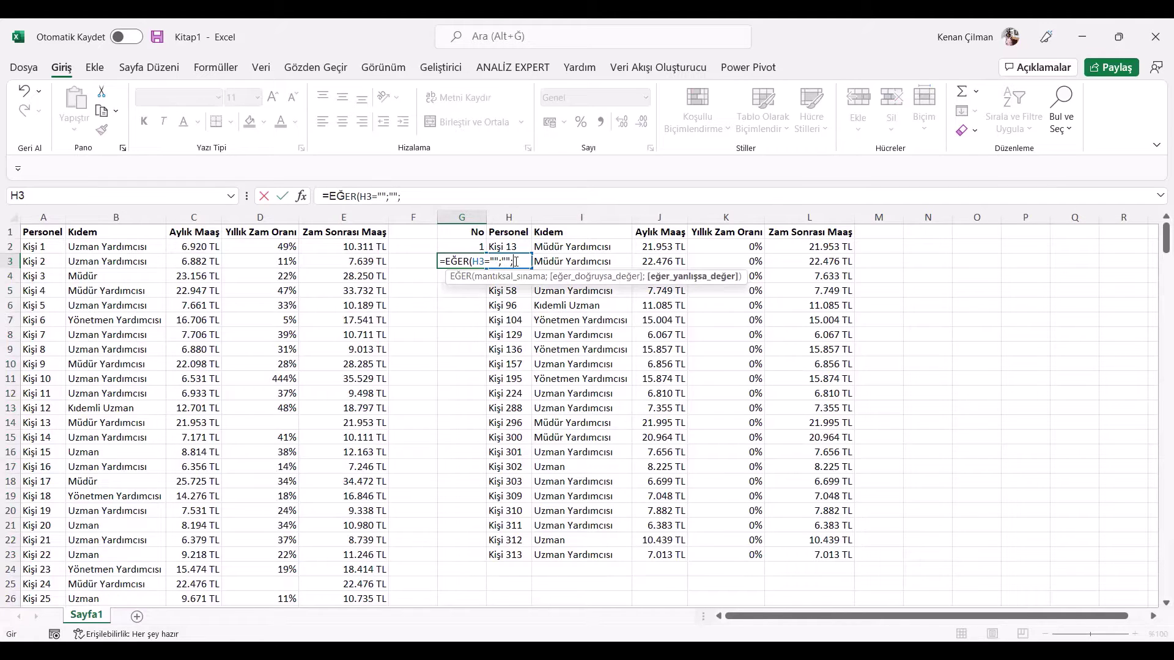
type(";")
left_click(454, 246)
type("+")
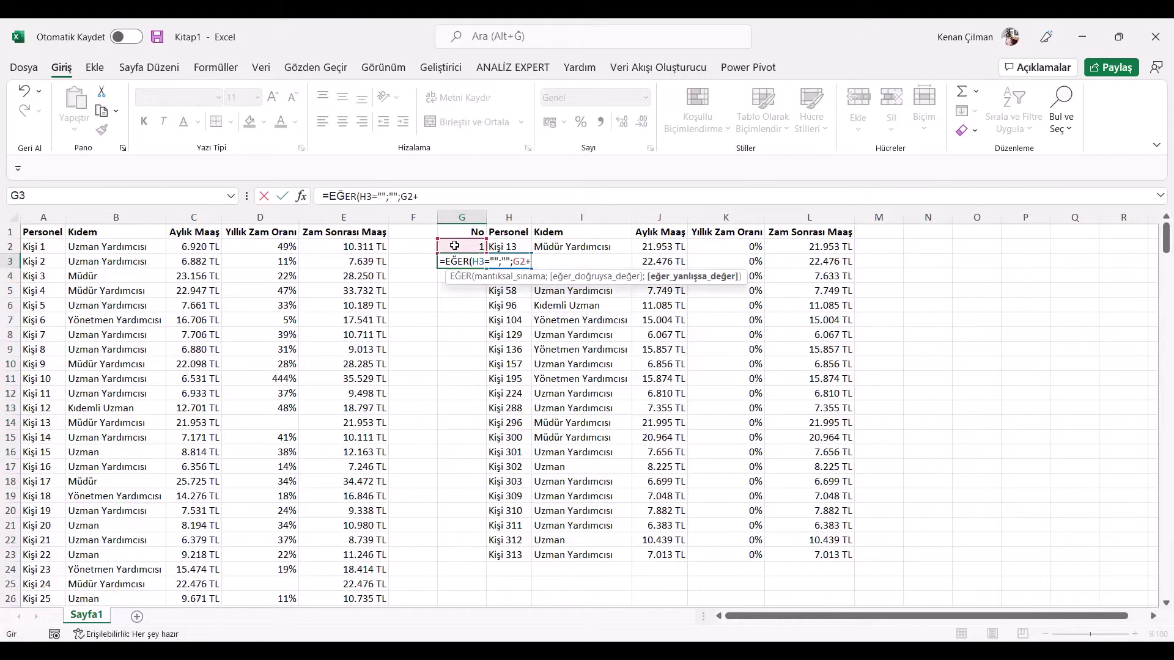
type("1")
key("Return")
- Fill the G3 numbering formula down the No column to row 28
left_click(477, 263)
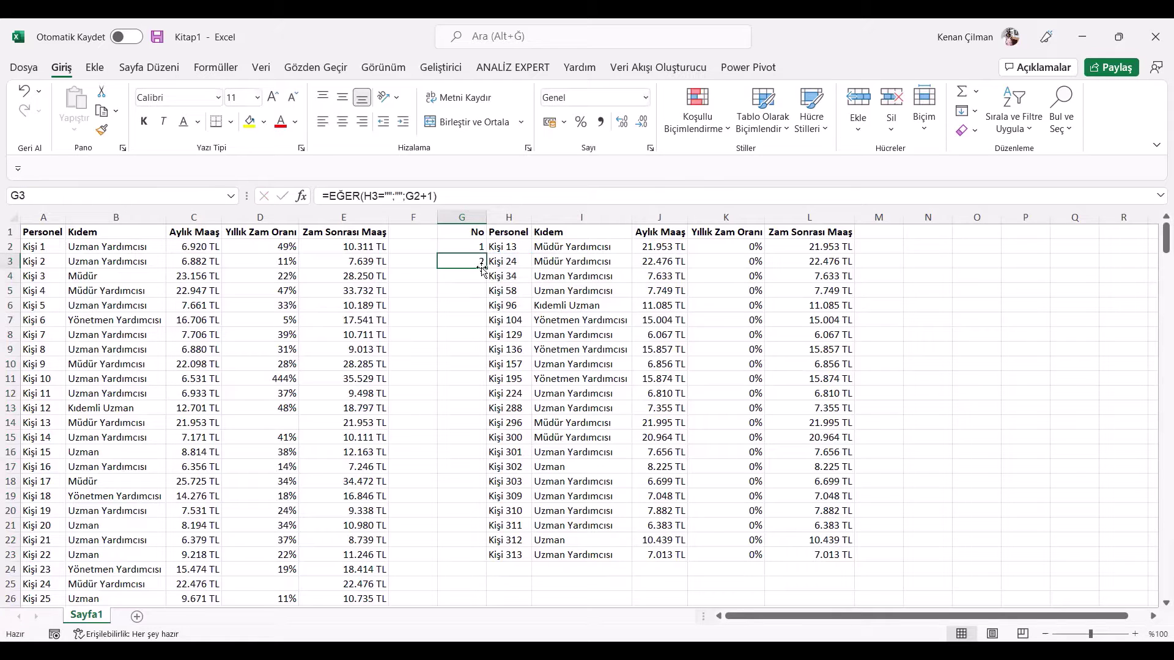
left_click_drag(486, 280, 483, 587)
scroll(702, 438, "up", 1)
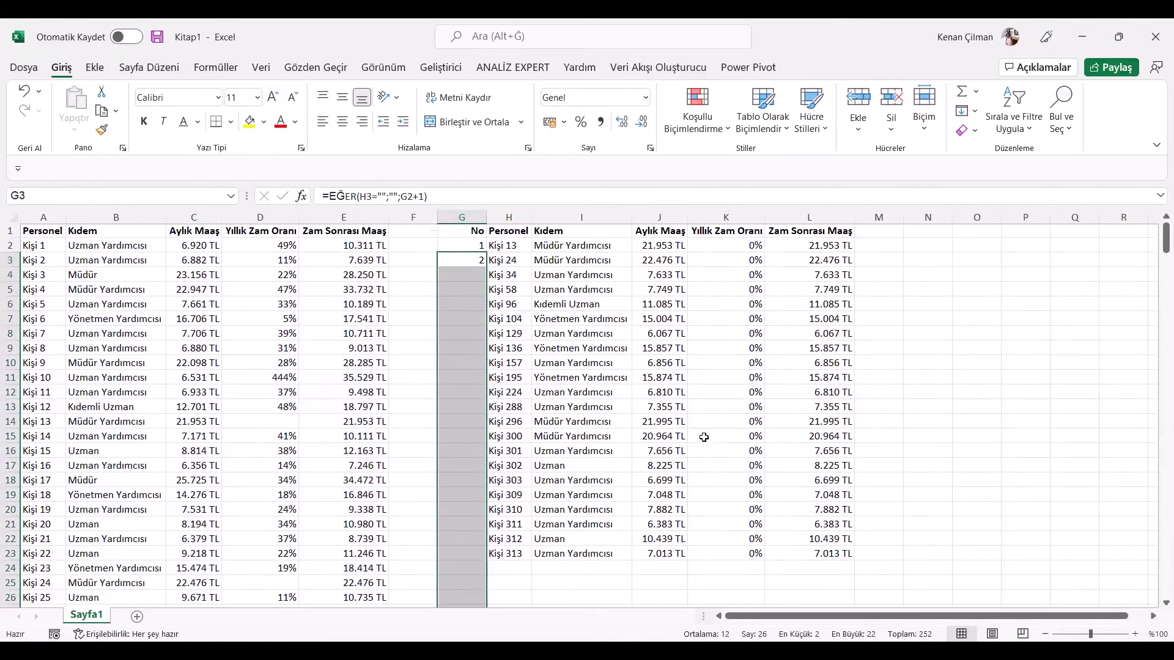
- Check the No column down past the last filtered record and examine the EĞER formula in G23
left_click(445, 296)
left_click_drag(462, 525, 462, 512)
scroll(499, 543, "down", 2)
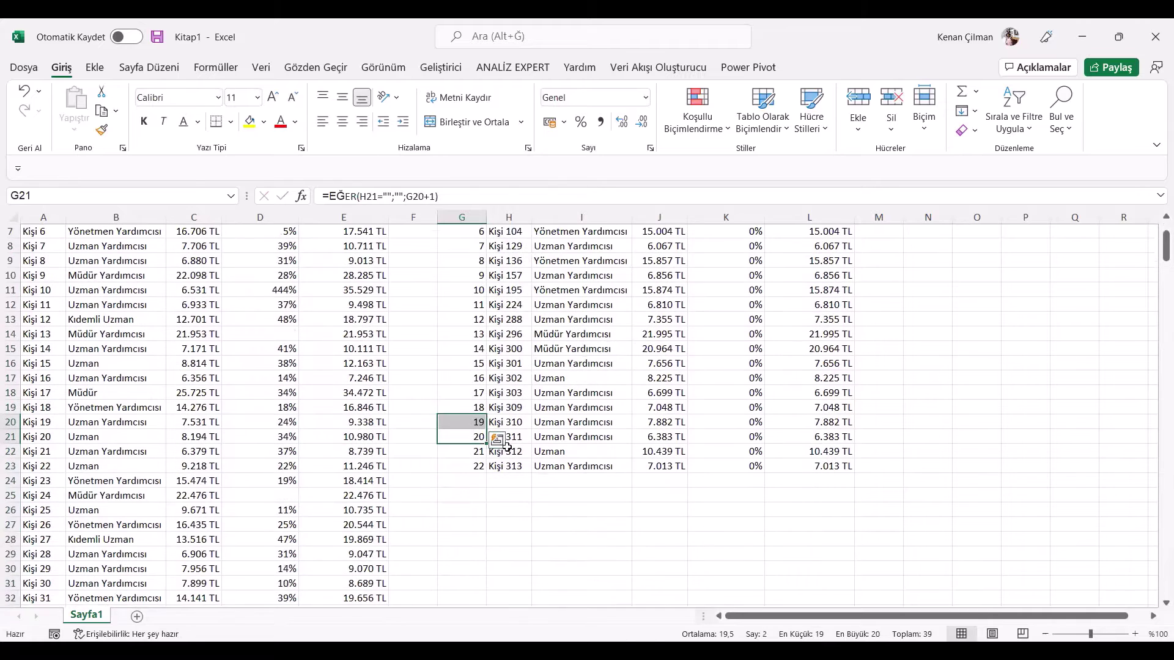
double_click(470, 486)
left_click(477, 523)
left_click(472, 455)
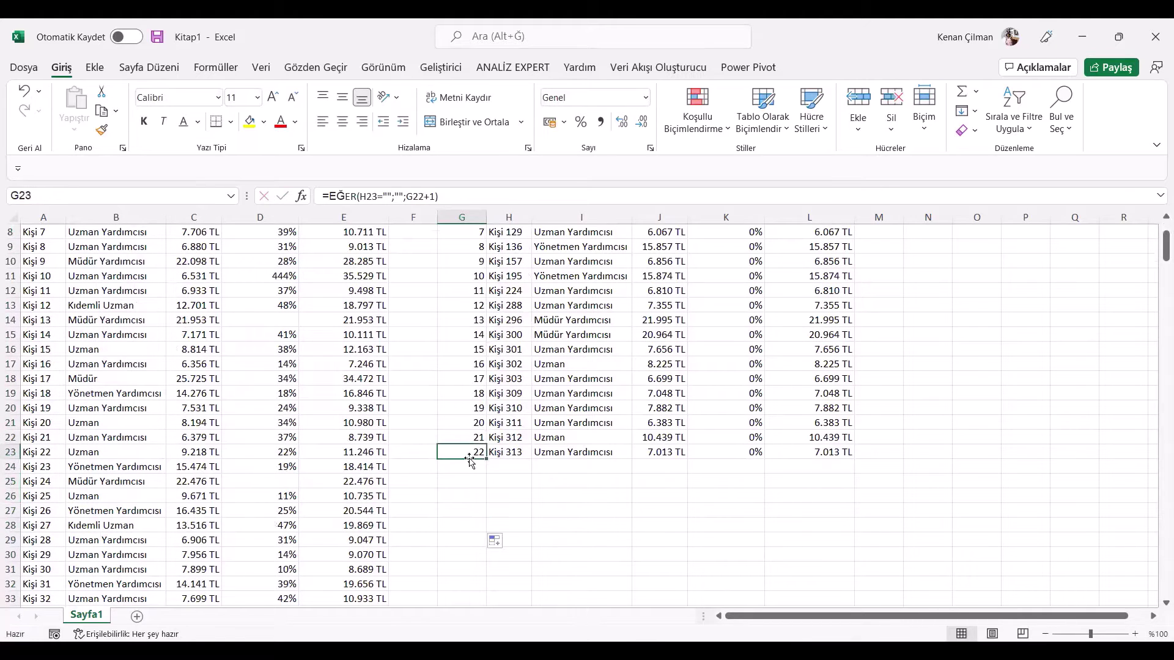
left_click(508, 453)
left_click(481, 453)
key("F2")
key("Escape")
scroll(495, 361, "up", 3)
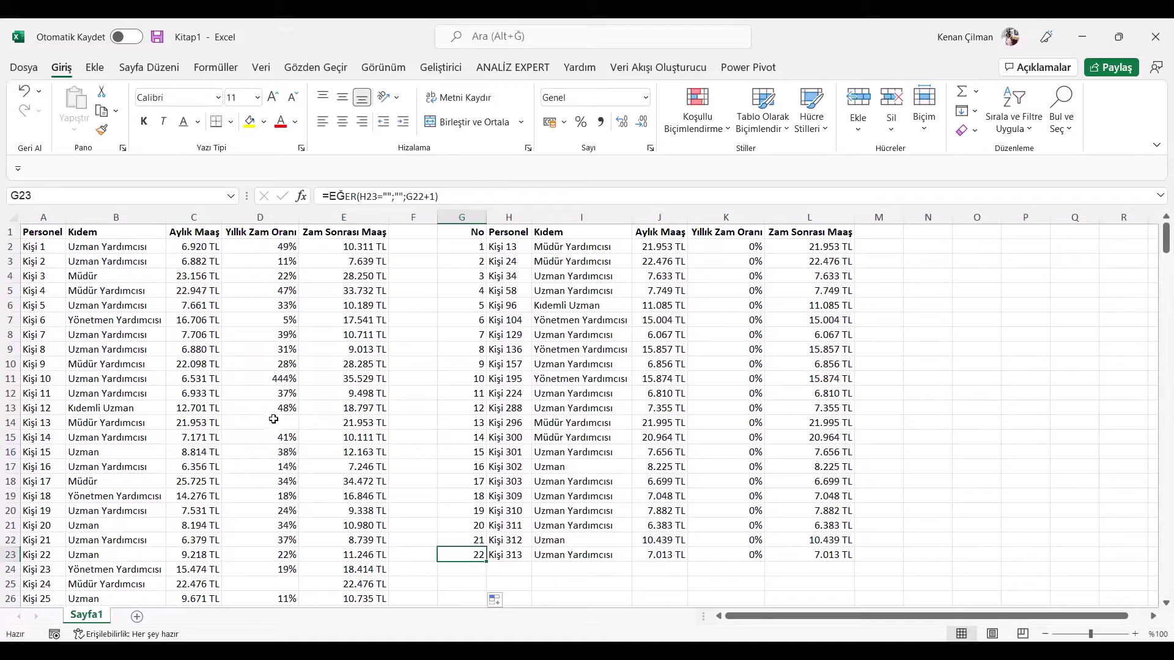
- Set the Yıllık Zam Oranı of Kişi 13 in D14 to 44%
left_click(272, 419)
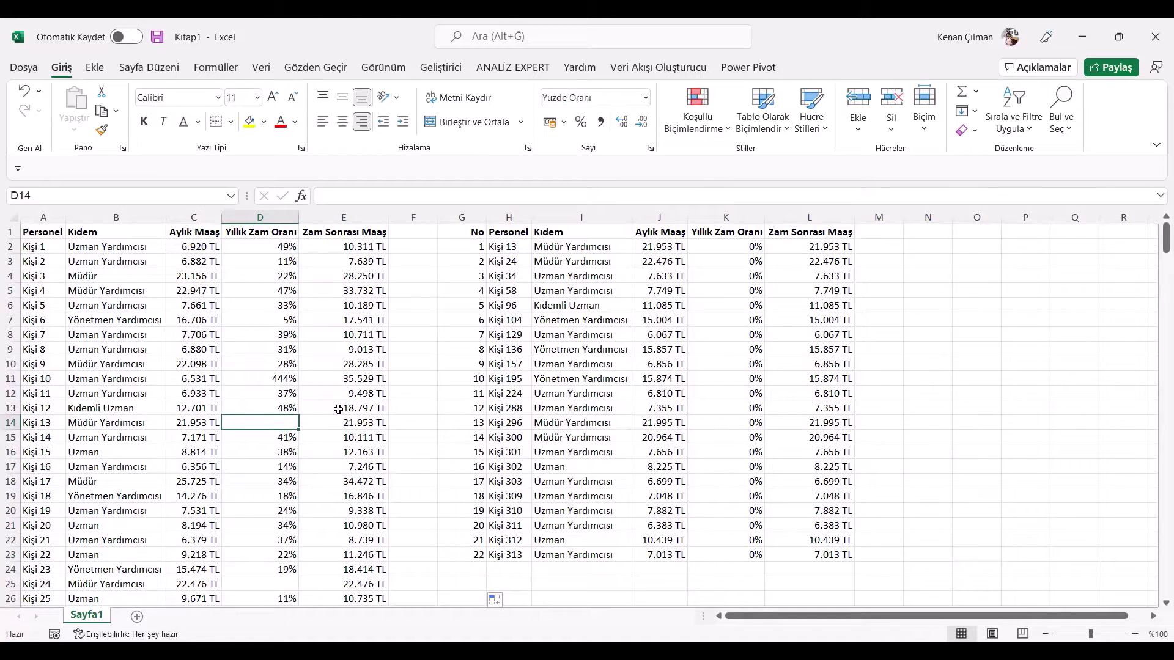
type("44")
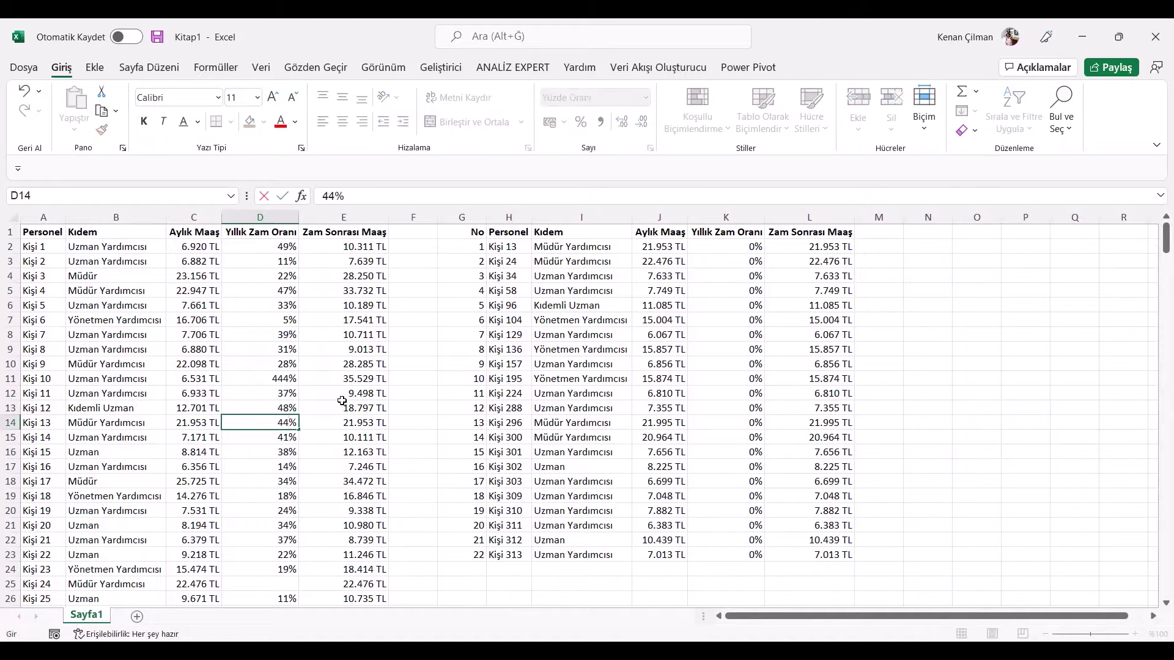
key("Return")
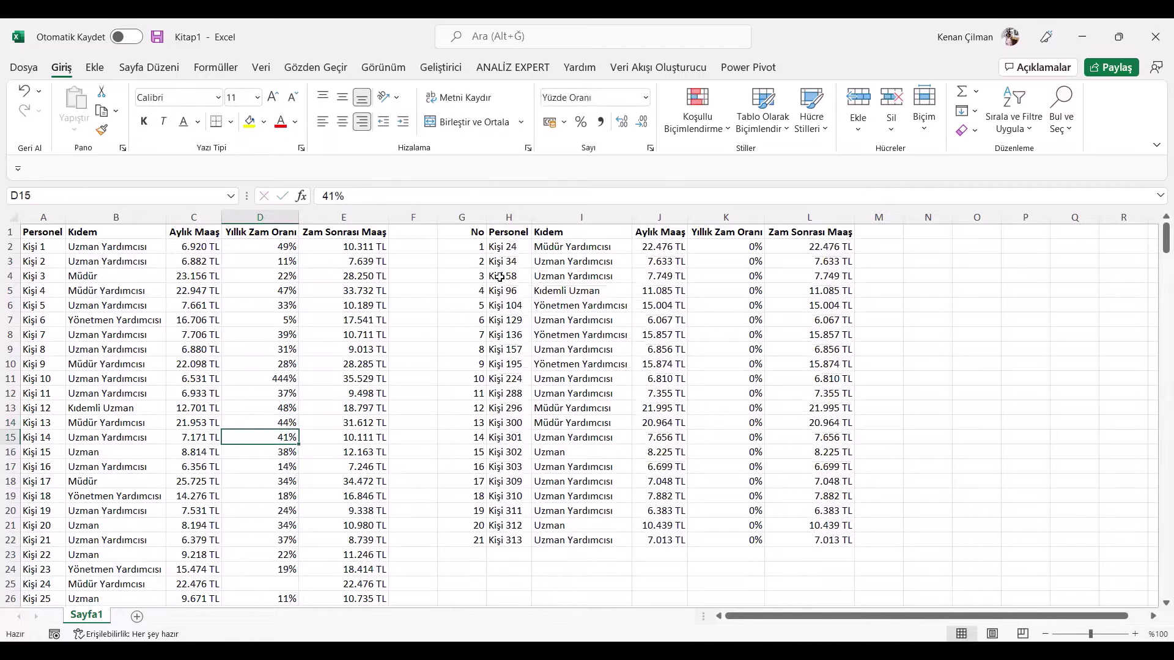
- Review the updated filtered table and the last rows of its No numbering
left_click_drag(508, 276, 727, 539)
left_click(453, 543)
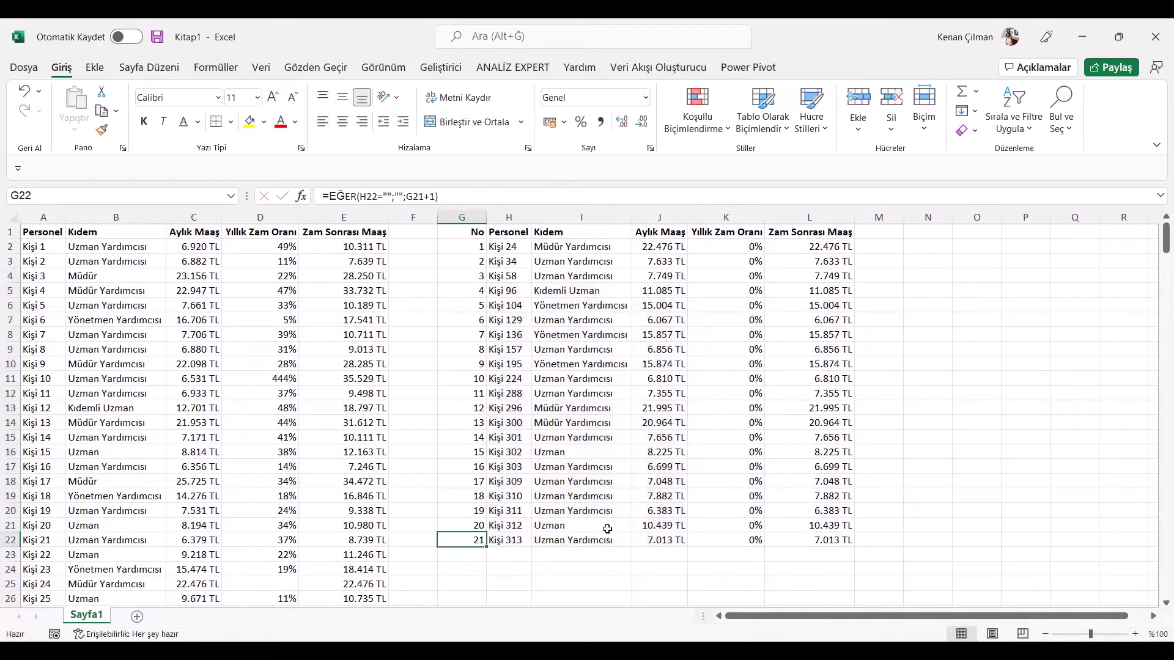
left_click(607, 528)
left_click(483, 557)
left_click_drag(467, 486, 474, 573)
left_click(553, 511)
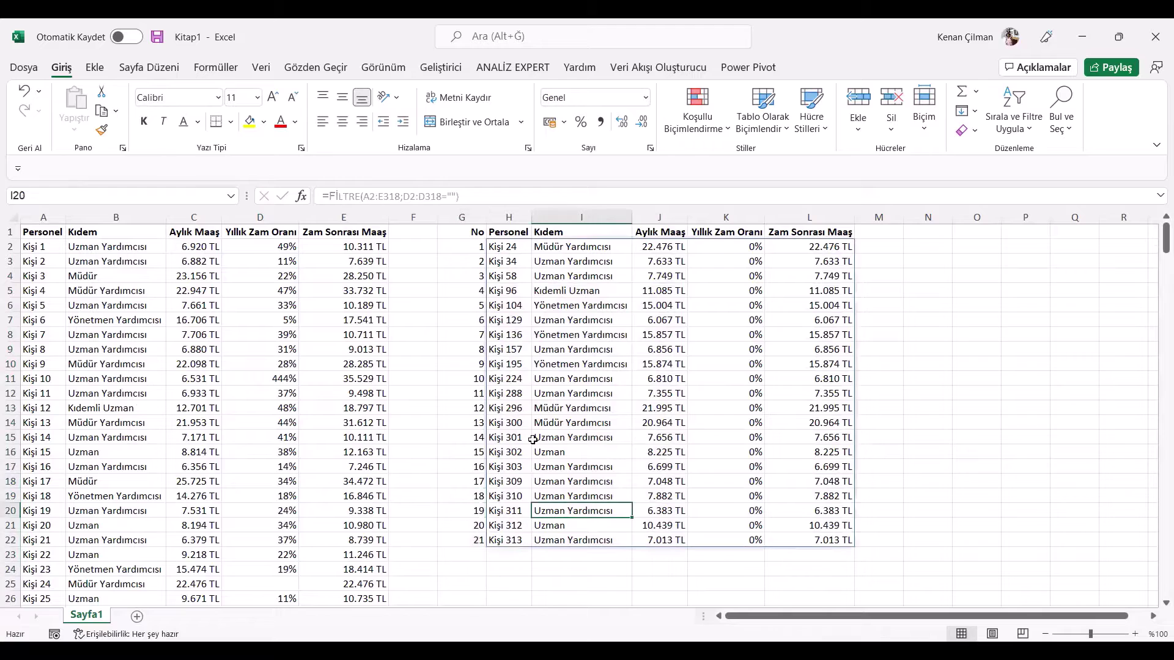
- Examine the starting number in G2, the EĞER formula in G3 and the FİLTRE results beside them
left_click_drag(468, 245, 469, 238)
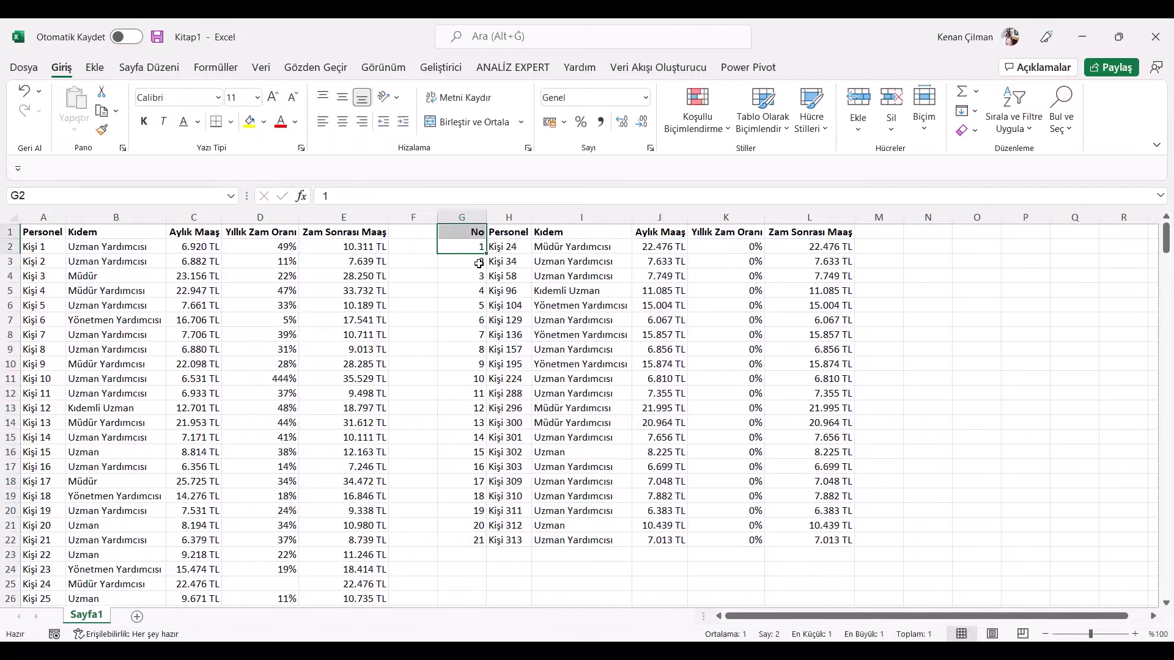
double_click(477, 262)
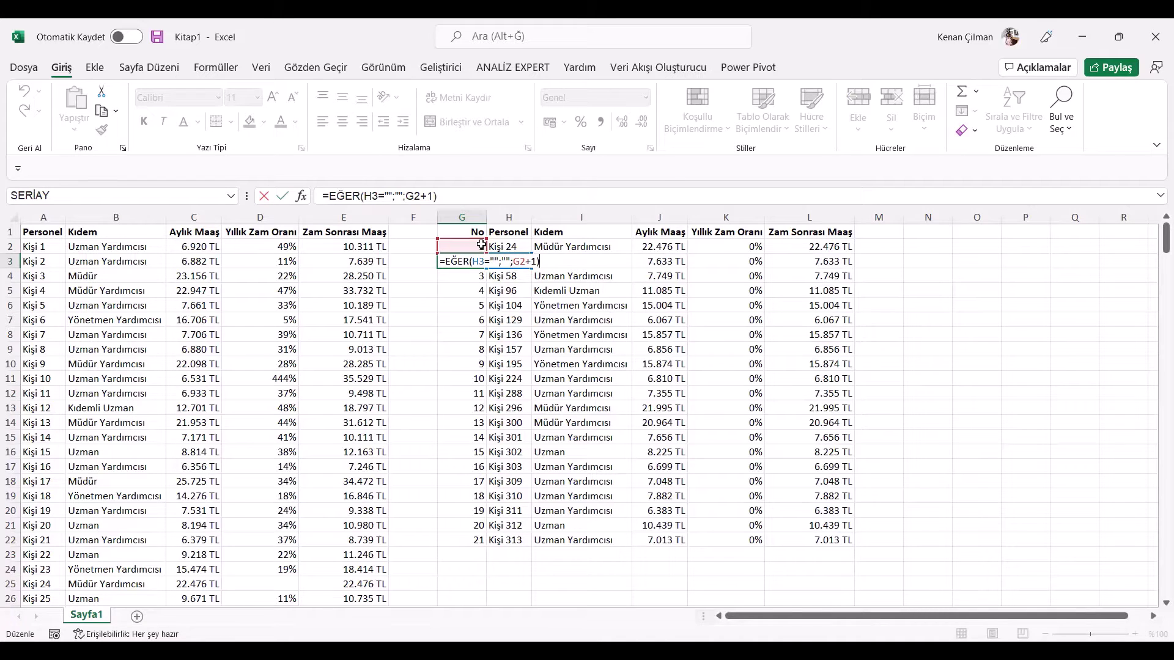
key("ctrl+Return")
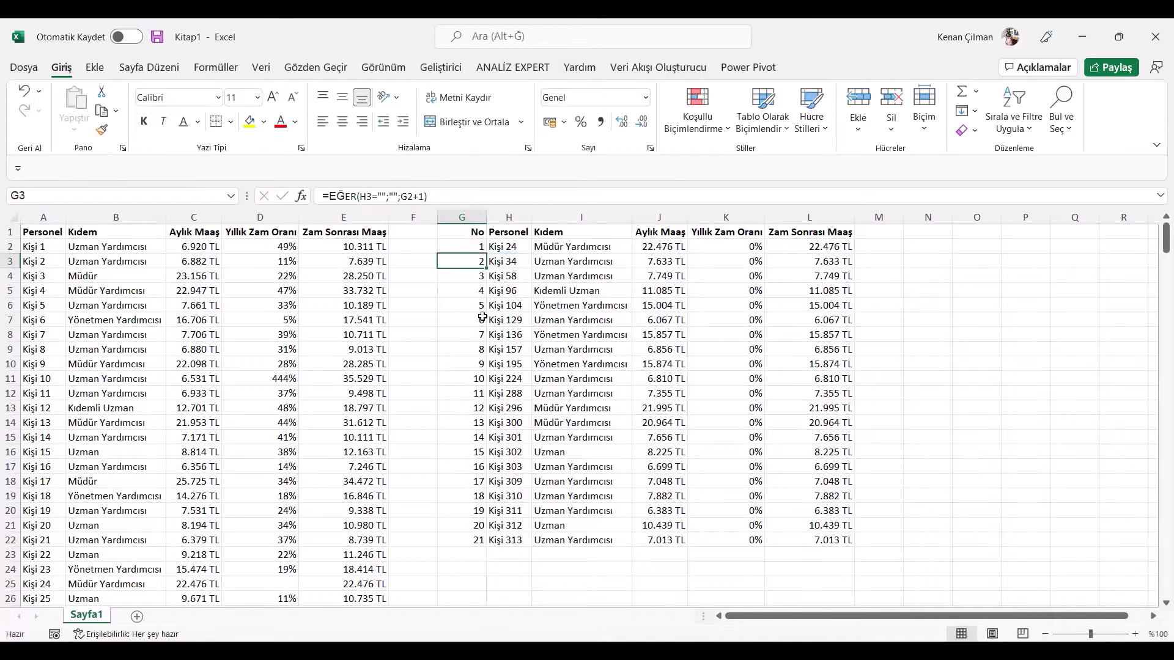
left_click(541, 306)
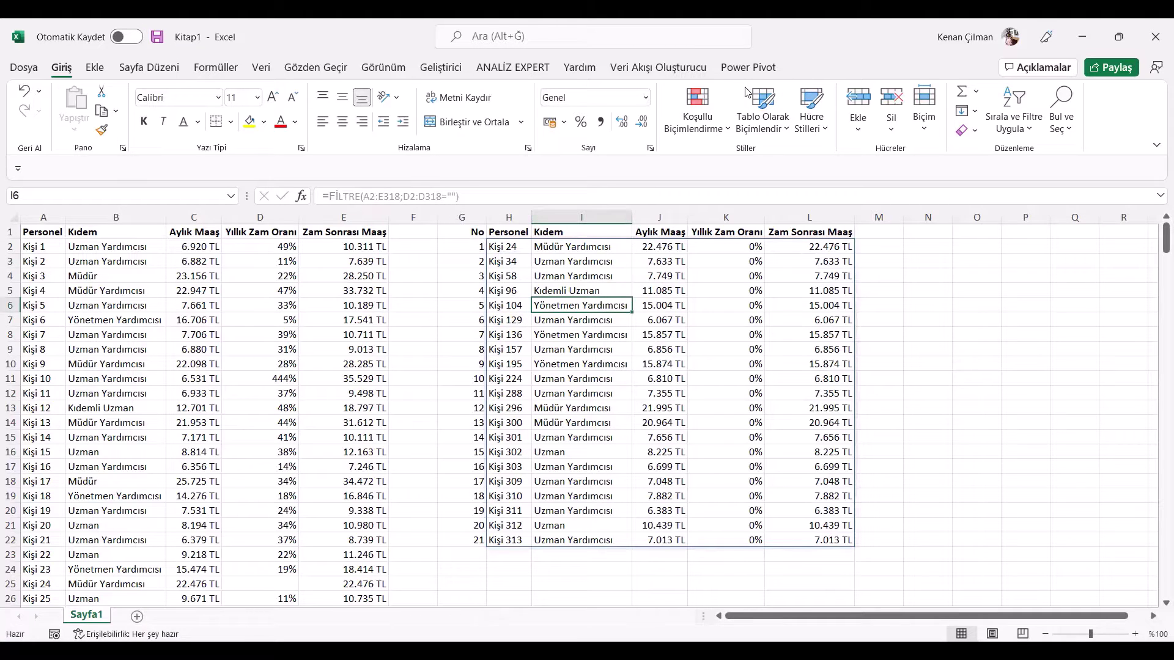
left_click_drag(550, 247, 714, 366)
left_click(541, 311)
left_click(313, 276)
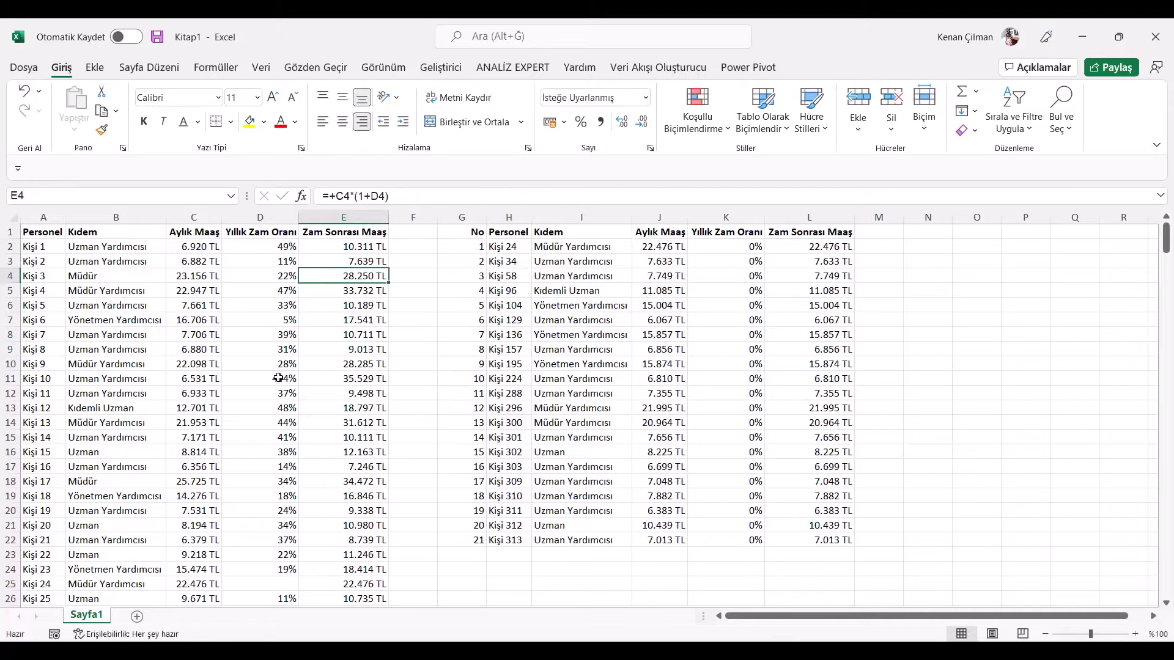
- Clear the Yıllık Zam Oranı values of Kişi 10 in D11 and Kişi 2 in D3
left_click(277, 379)
key("Delete")
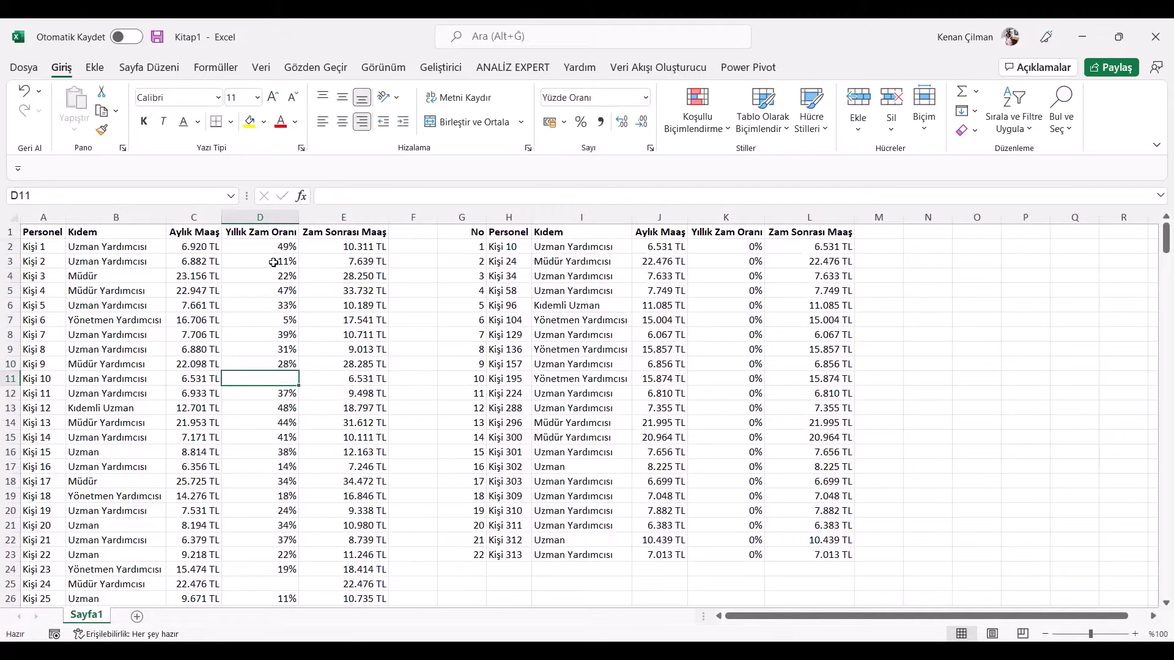
left_click(273, 262)
key("Delete")
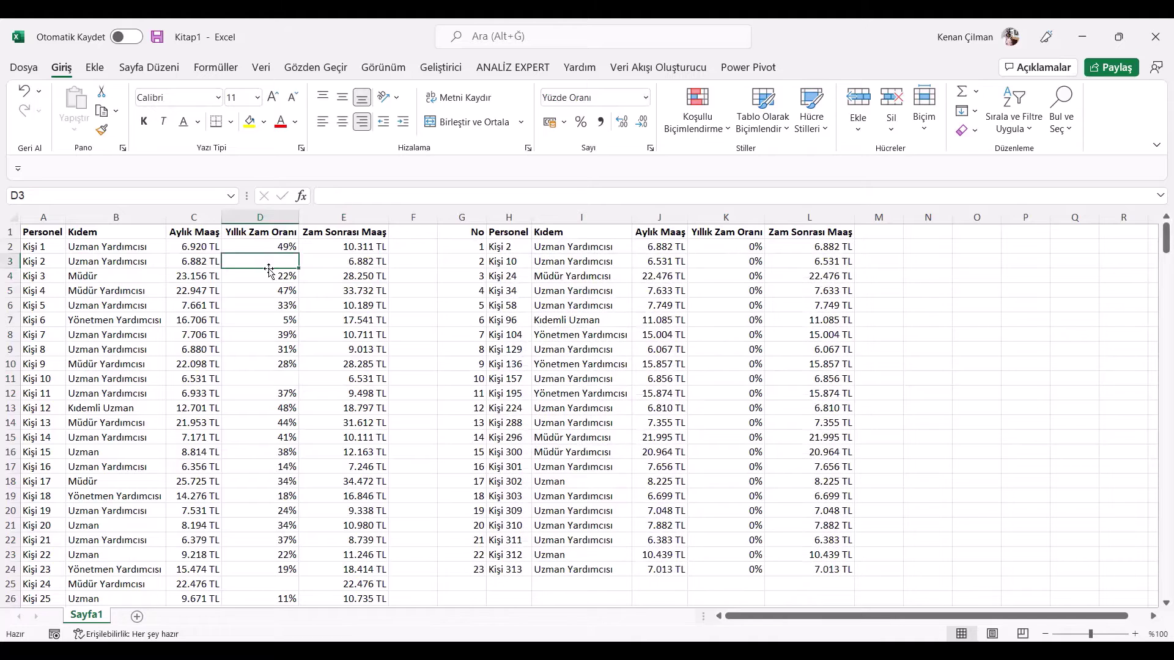
- Clear the Yıllık Zam Oranı of Kişi 4 in D5 and check the filtered table
left_click(268, 293)
key("Delete")
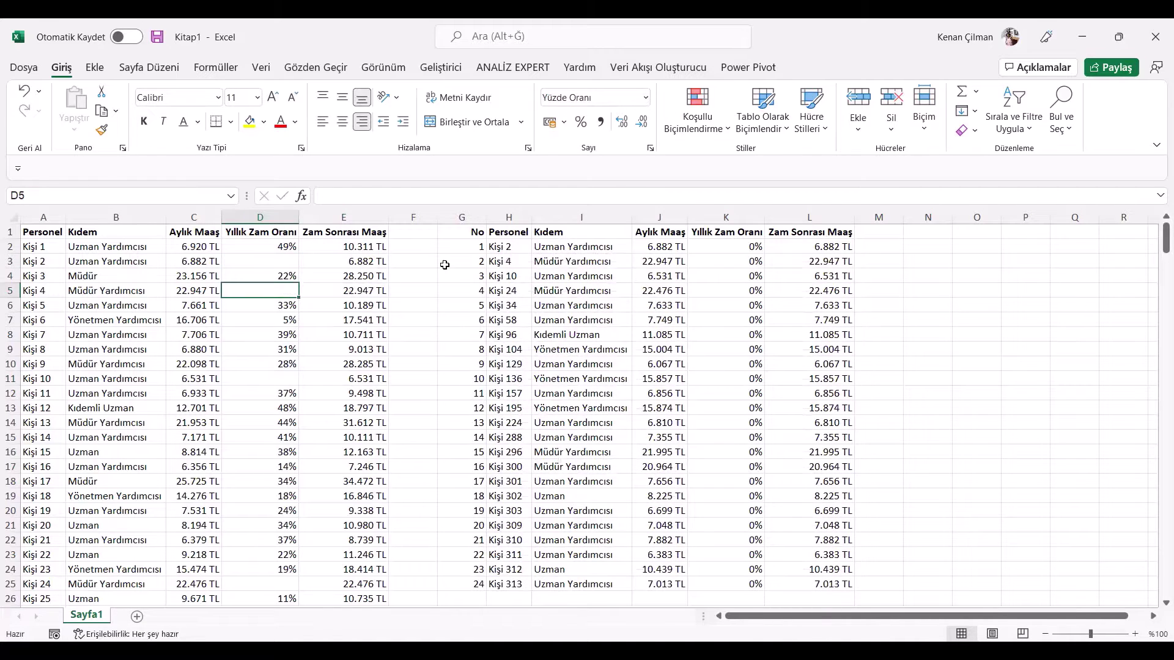
left_click_drag(502, 245, 865, 439)
left_click(581, 349)
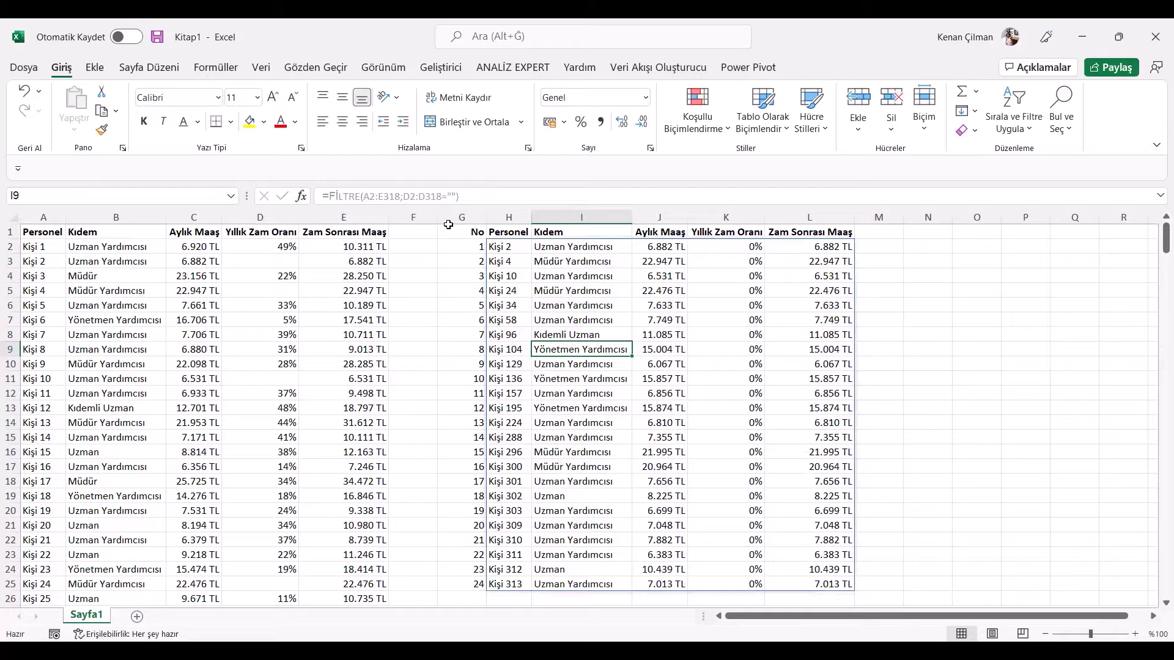
- Compare the blank Yıllık Zam Oranı cells in the source data with the matching first rows of the filtered table
left_click(282, 263)
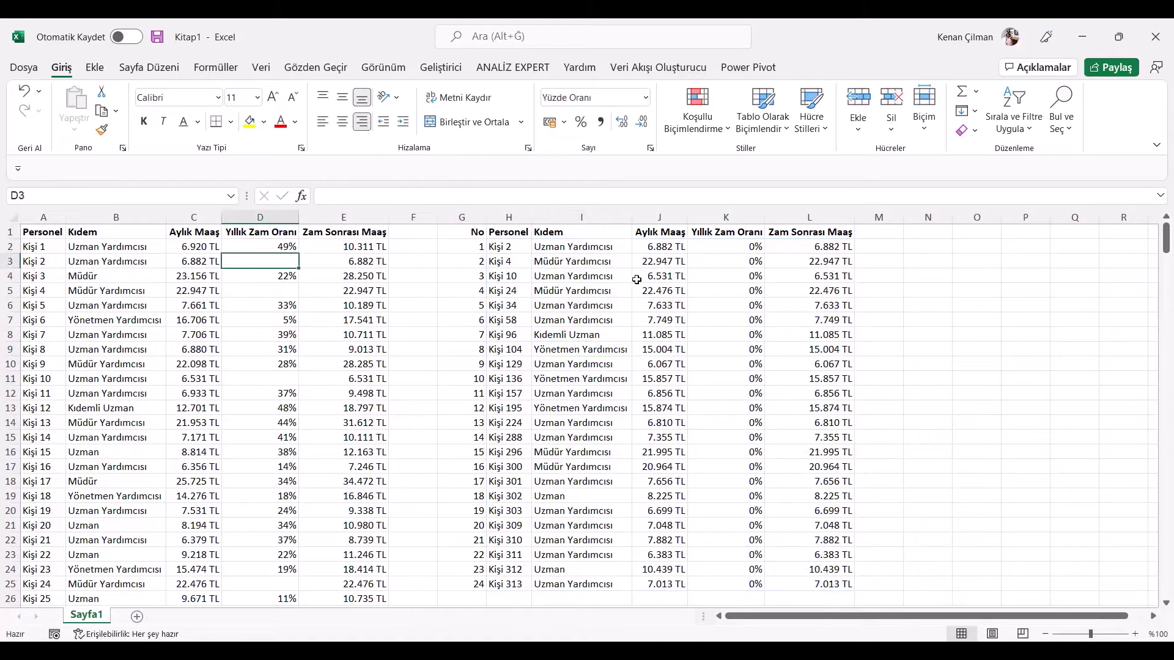
left_click(659, 249)
left_click(215, 301)
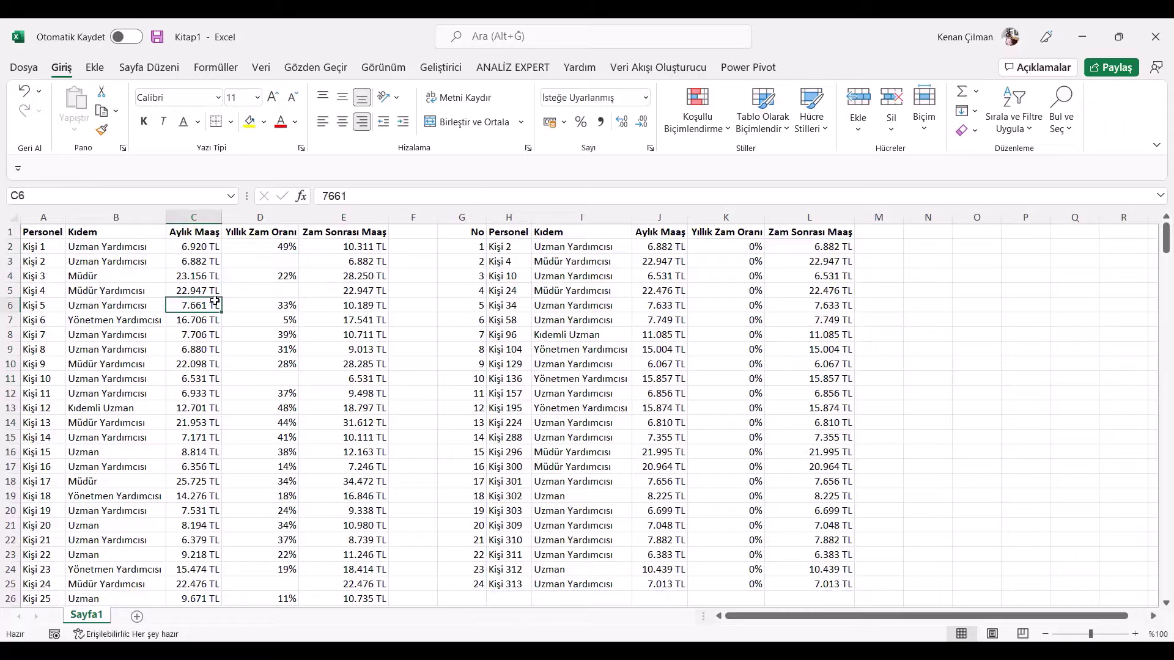
left_click(273, 261)
left_click(270, 306)
left_click(738, 272)
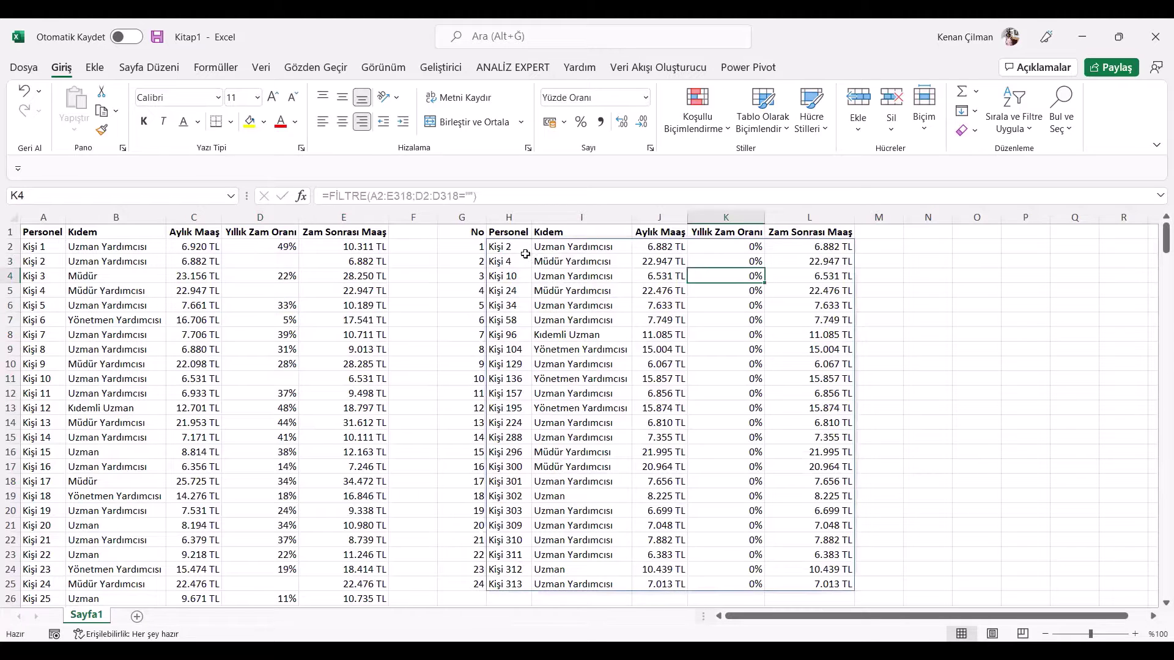
left_click(500, 250)
left_click_drag(591, 247, 703, 251)
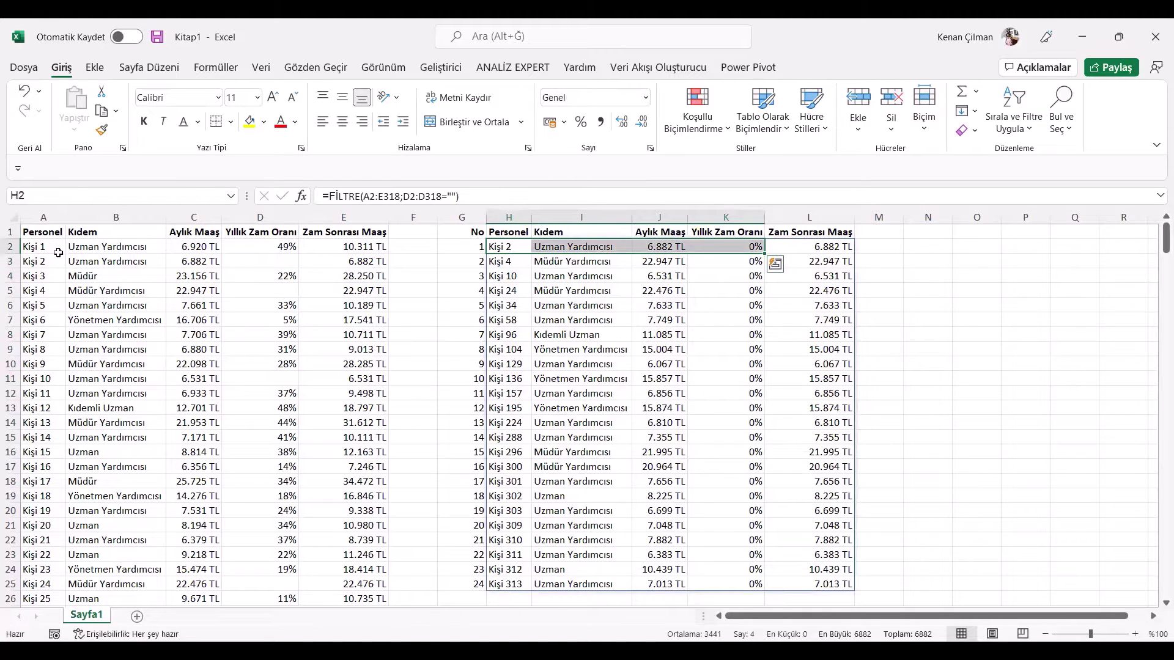
left_click_drag(57, 251, 60, 260)
- Set the Yıllık Zam Oranı of Kişi 2 in D3 to 45% and check the first filtered record
left_click(256, 262)
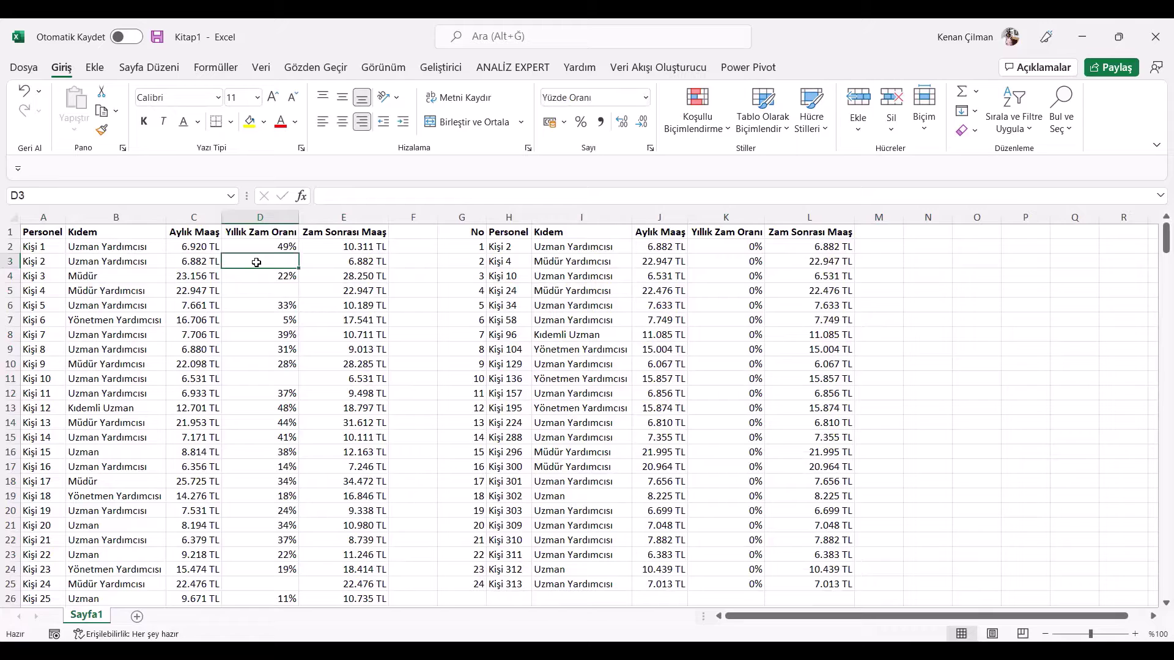
type("45")
key("Return")
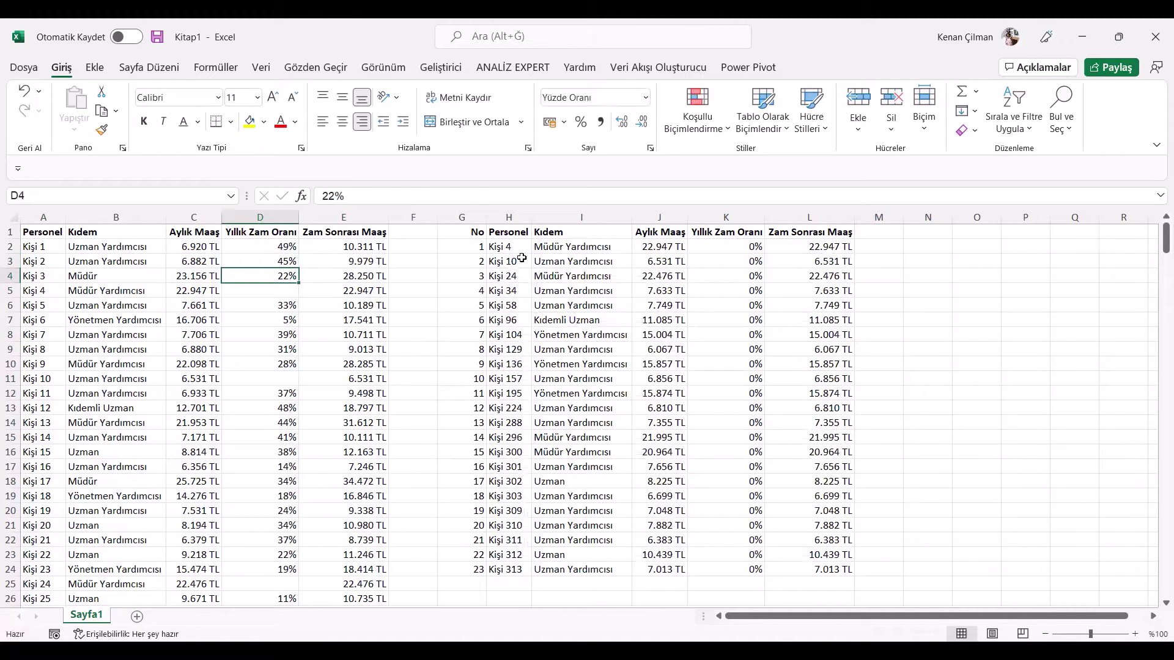
left_click(506, 247)
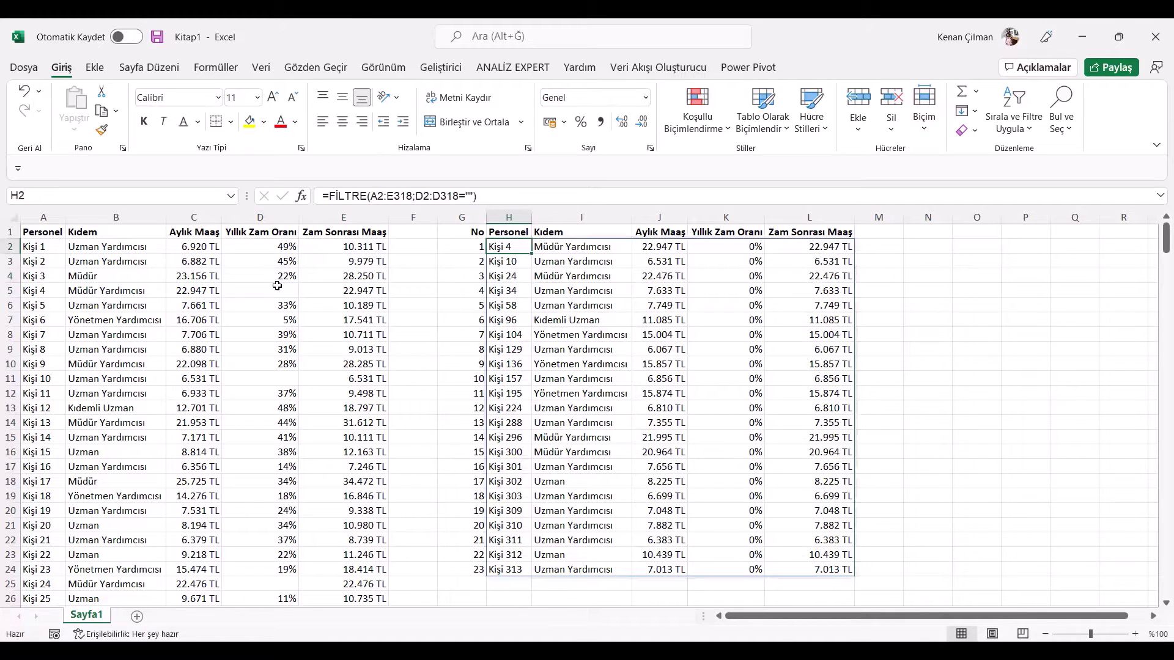
- Set the Yıllık Zam Oranı of Kişi 4 in D5 to 52%
left_click(245, 291)
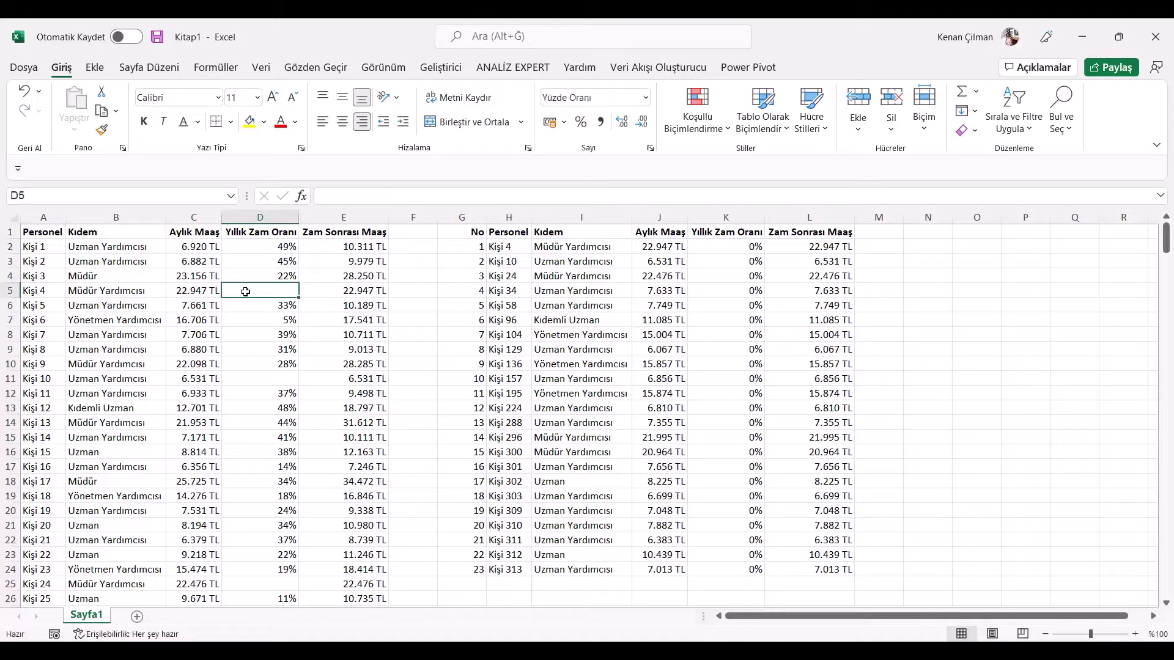
type("52")
key("Return")
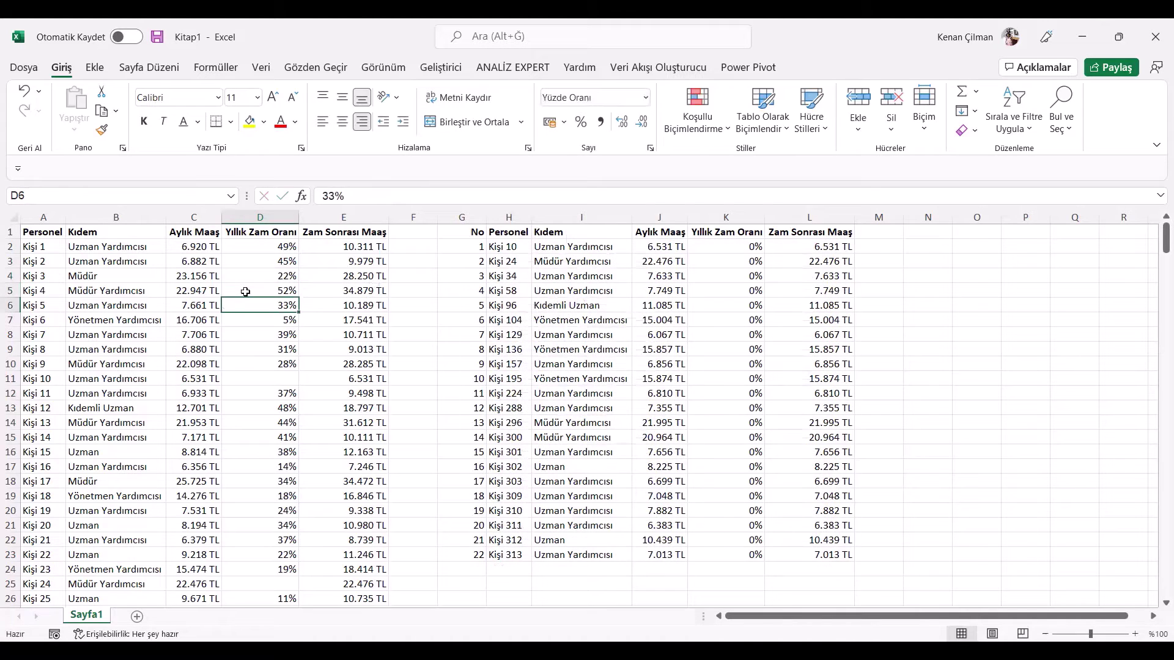
- Examine the filtered table and the source records farther down the sheet, including their Yıllık Zam Oranı values
left_click_drag(529, 252, 827, 497)
left_click(696, 417)
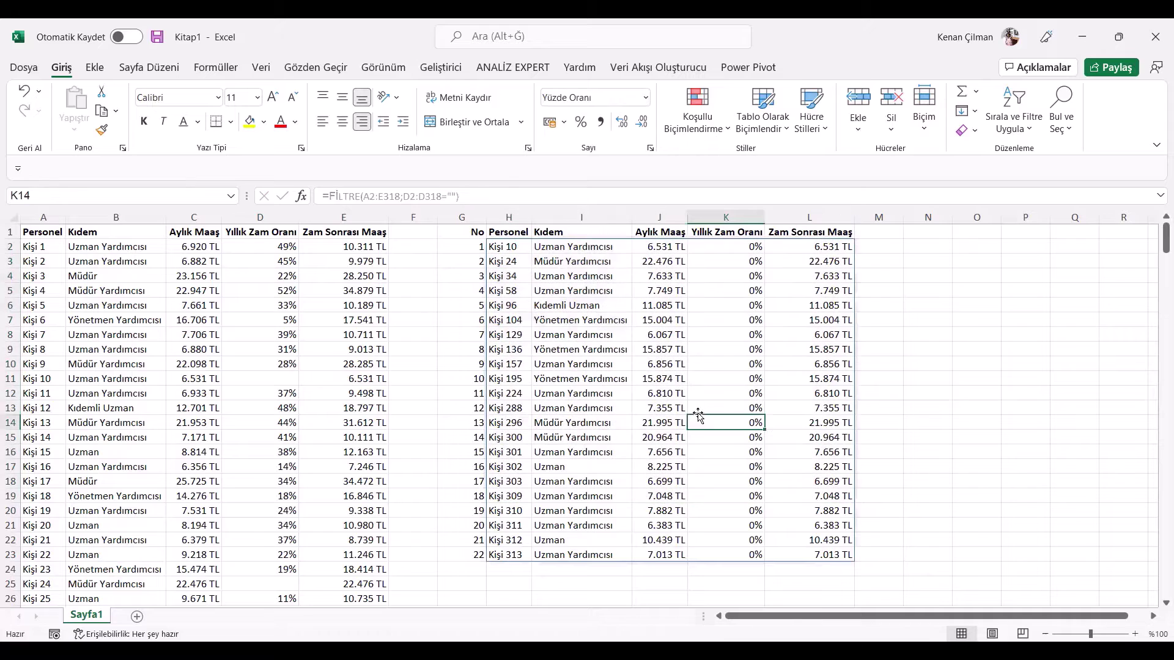
scroll(145, 300, "down", 20)
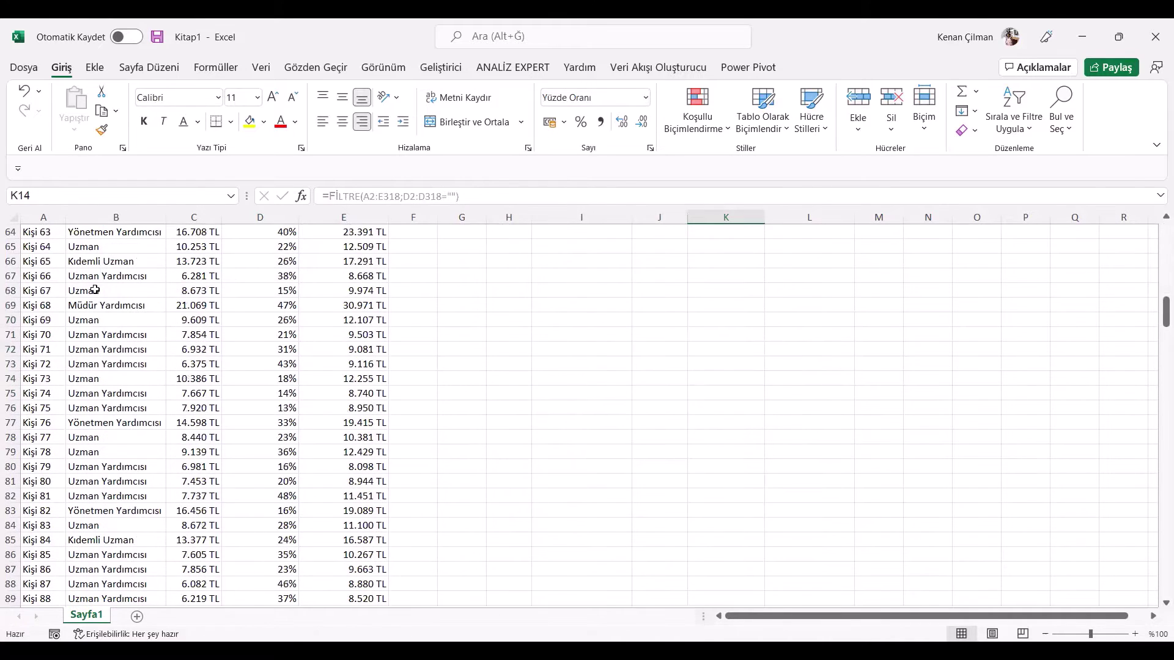
left_click_drag(94, 290, 385, 513)
left_click(256, 438)
scroll(308, 380, "up", 16)
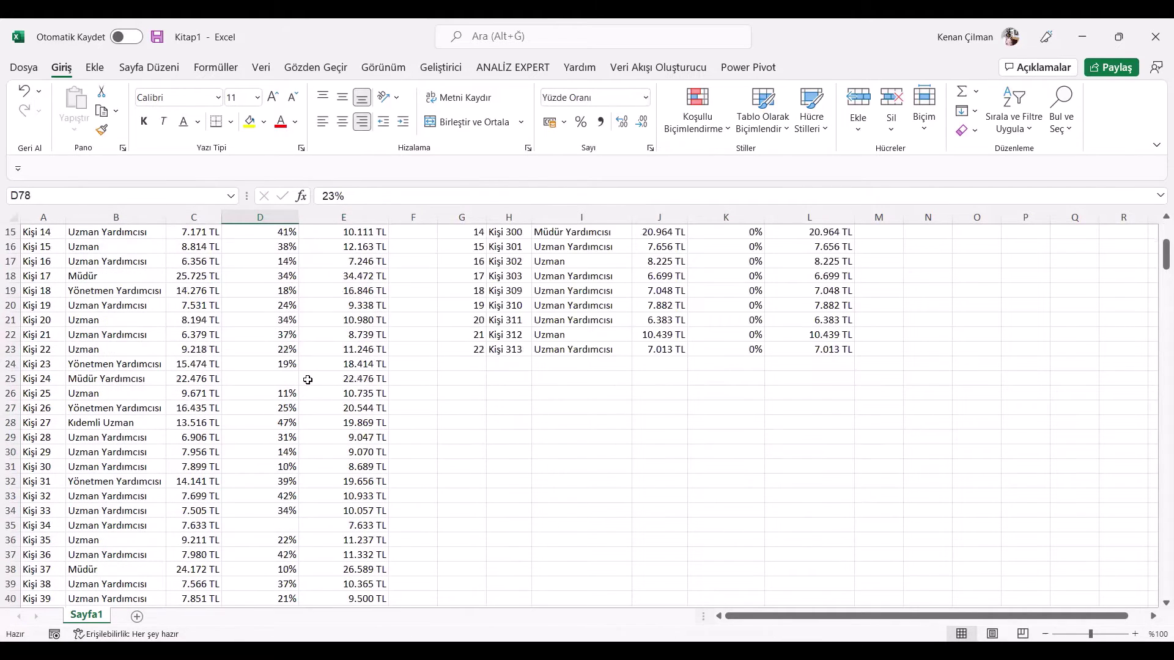
scroll(307, 379, "up", 5)
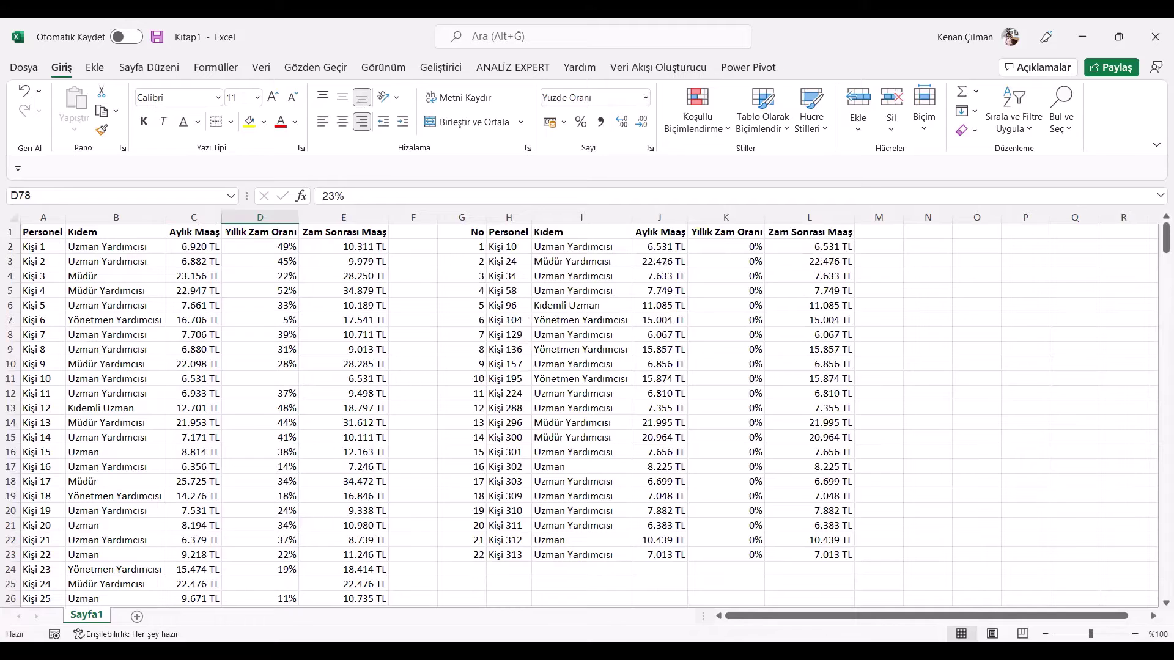
left_click(556, 253)
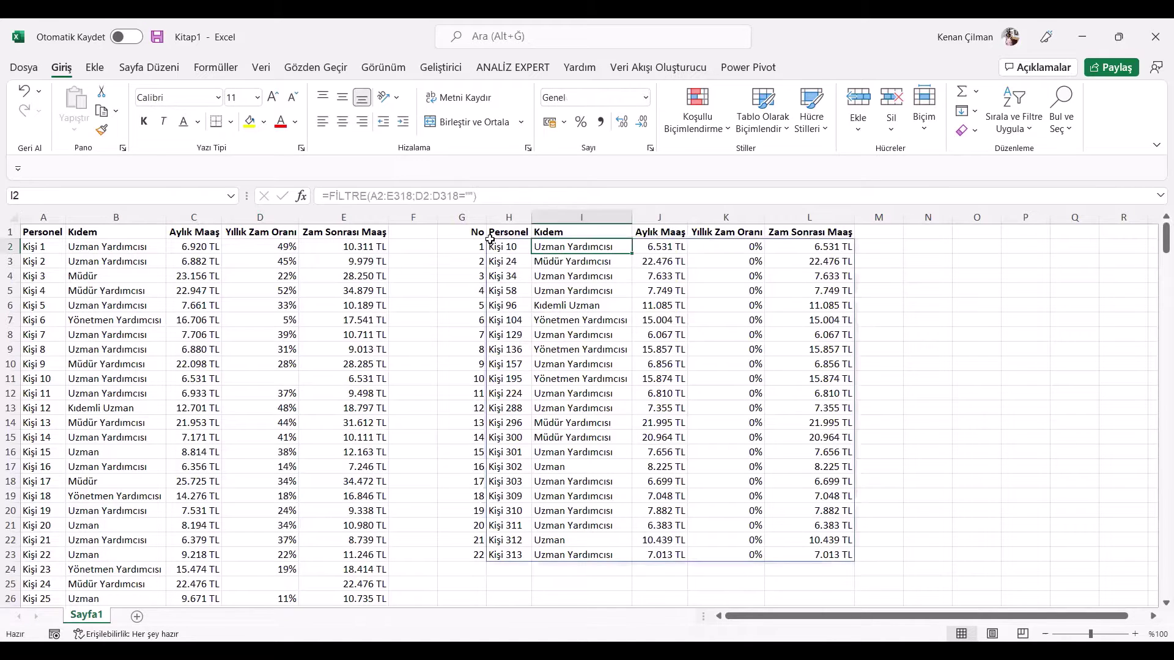
left_click_drag(483, 235, 580, 367)
left_click(581, 305)
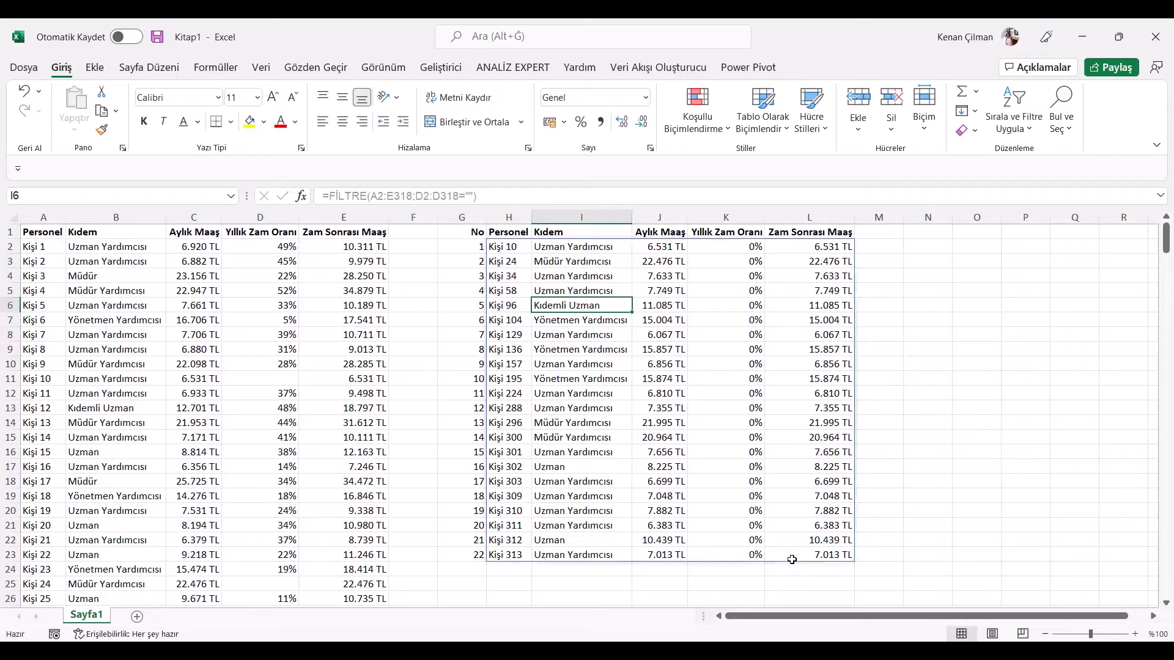
- Open a second window of Kitap1 and arrange the two workbook windows side by side
key("alt+Tab")
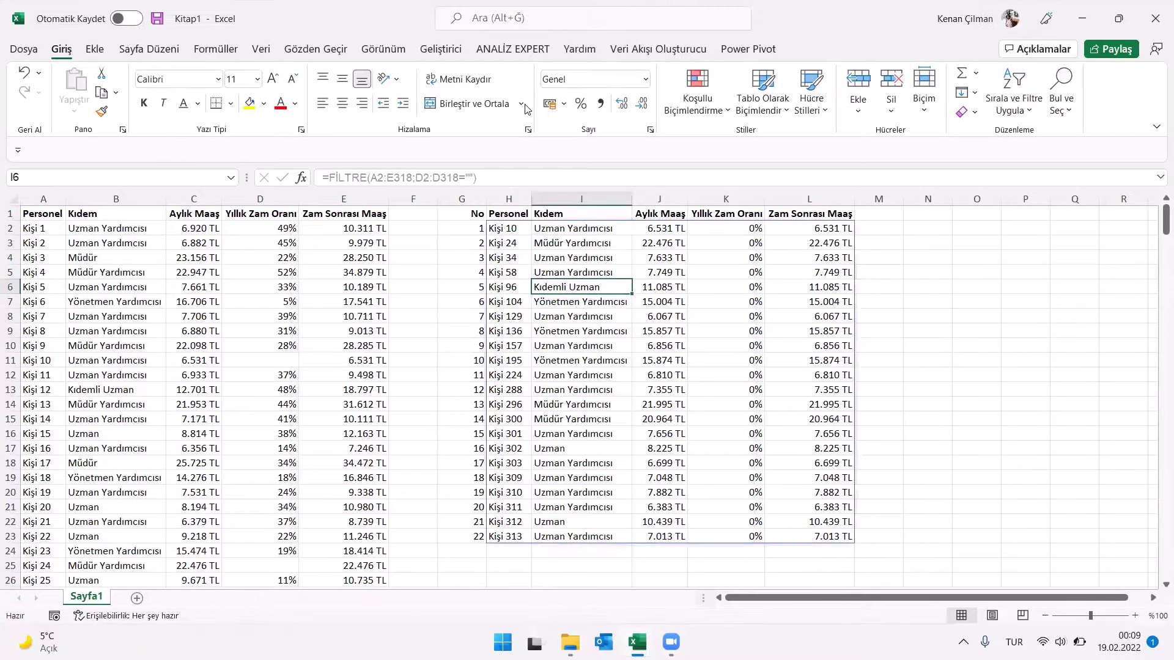
left_click(387, 51)
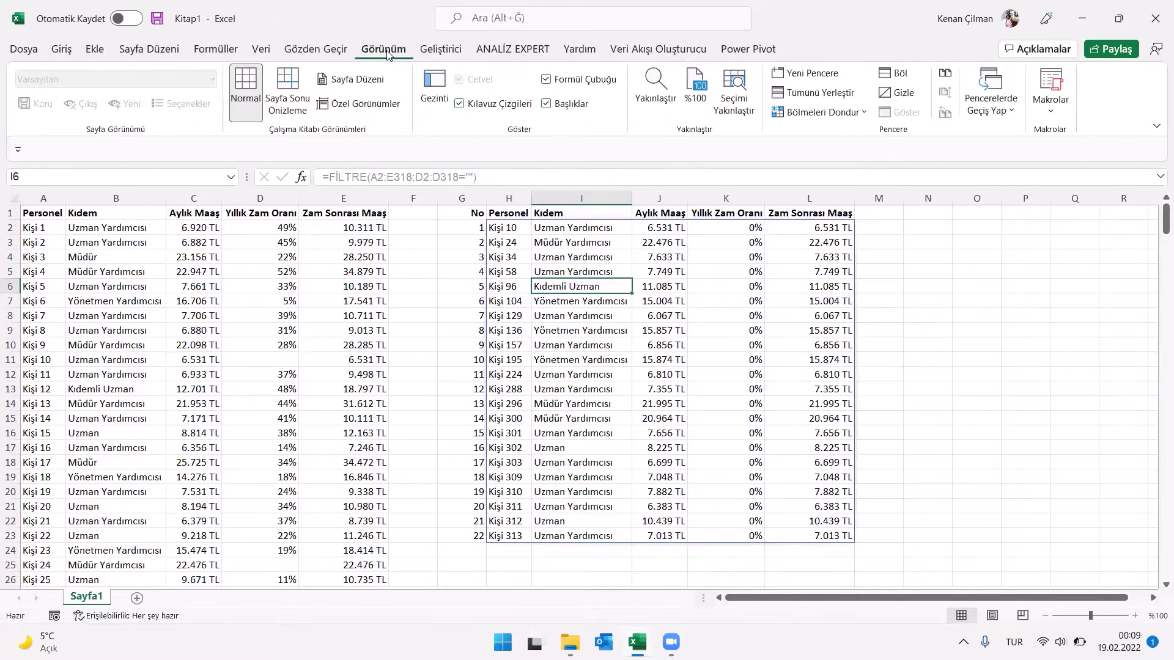
left_click(810, 75)
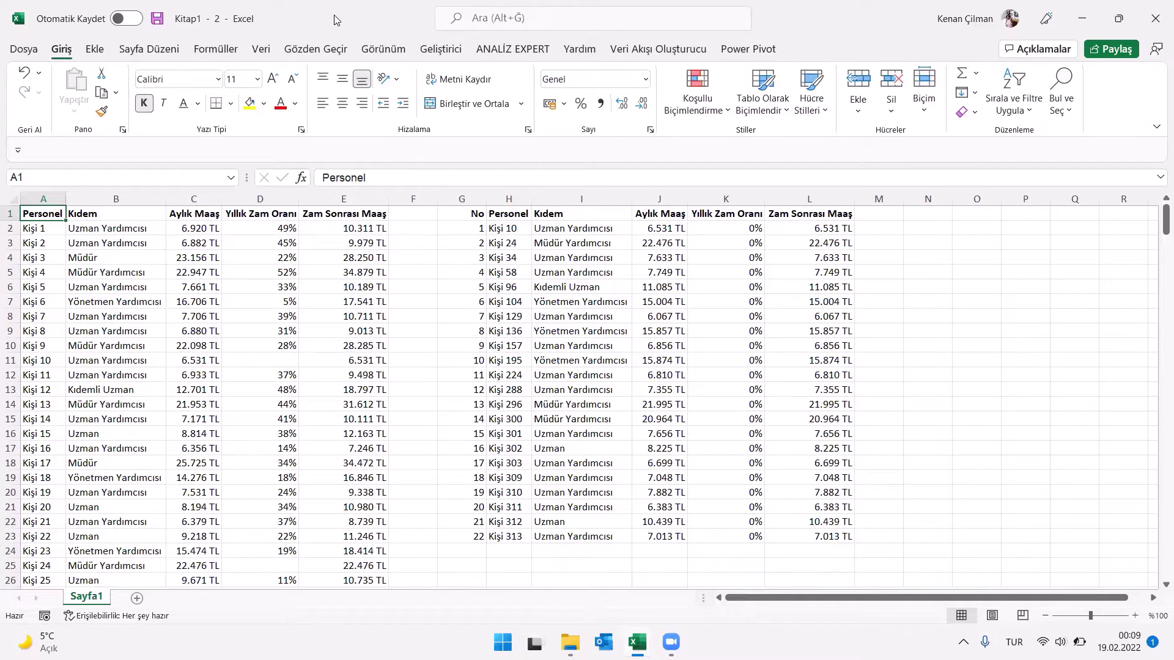
key("super+Right")
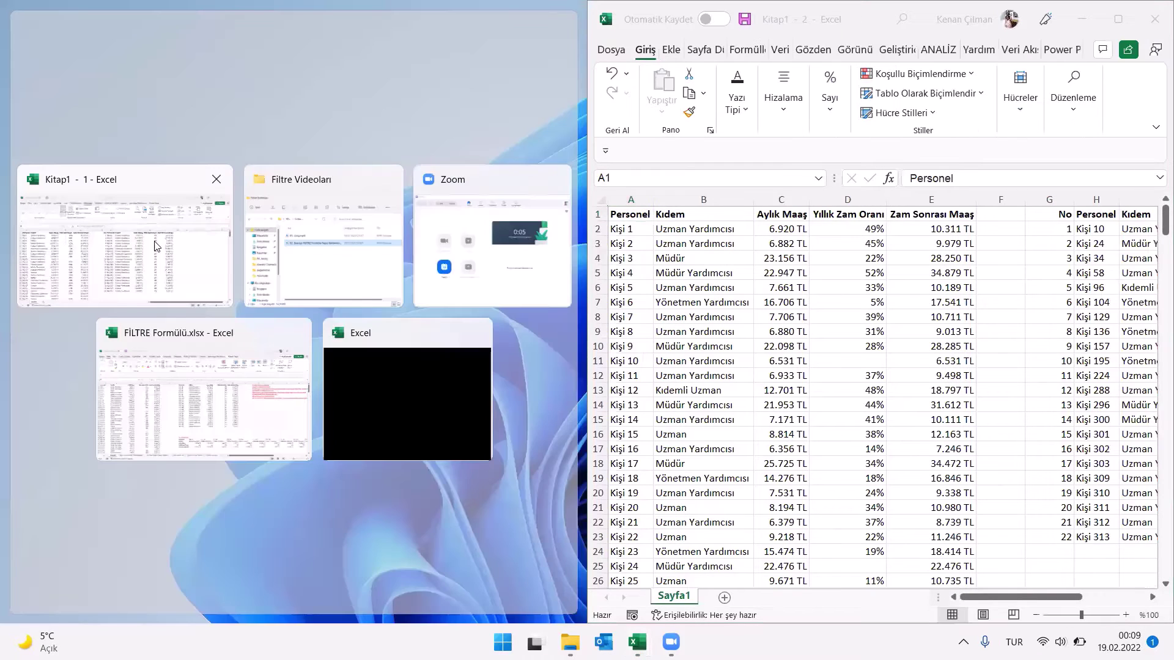
left_click(157, 246)
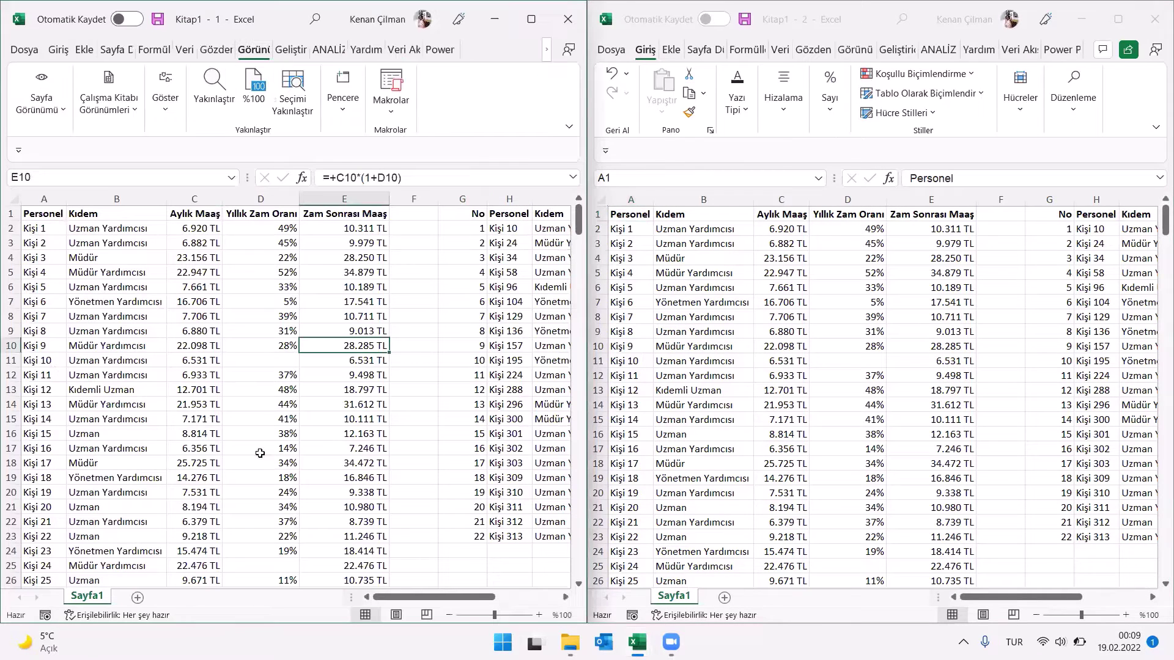
- Bring the filtered table into view in the second Kitap1 window and select its records in H2:K11
left_click_drag(359, 376, 378, 387)
left_click(933, 273)
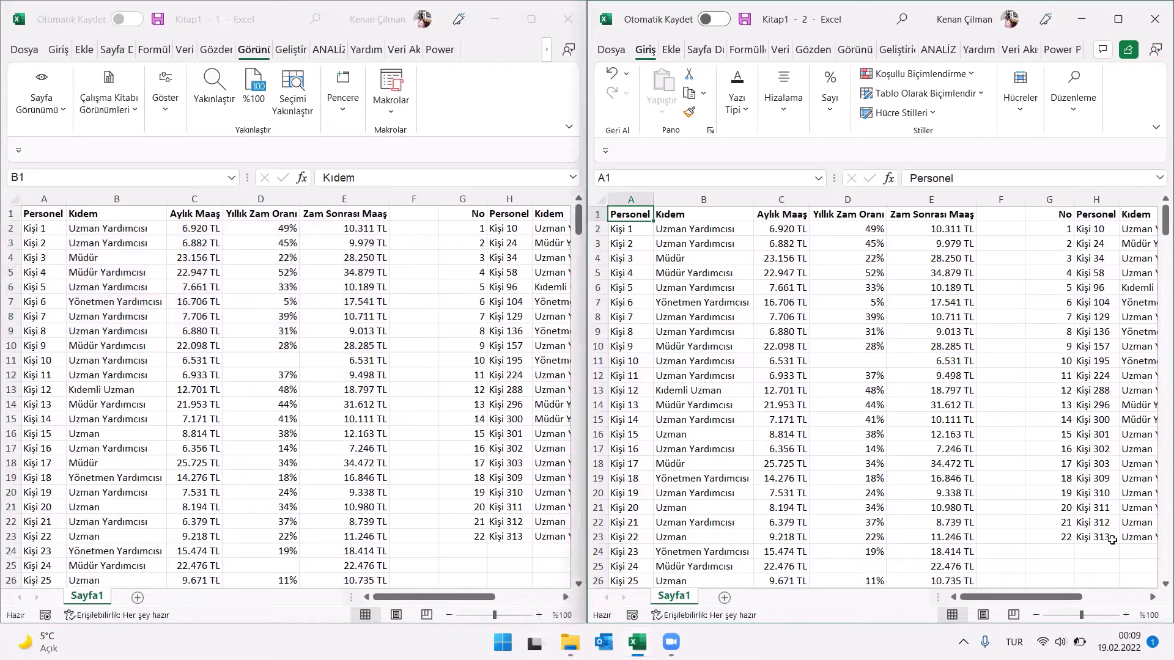
scroll(723, 377, "right", 10)
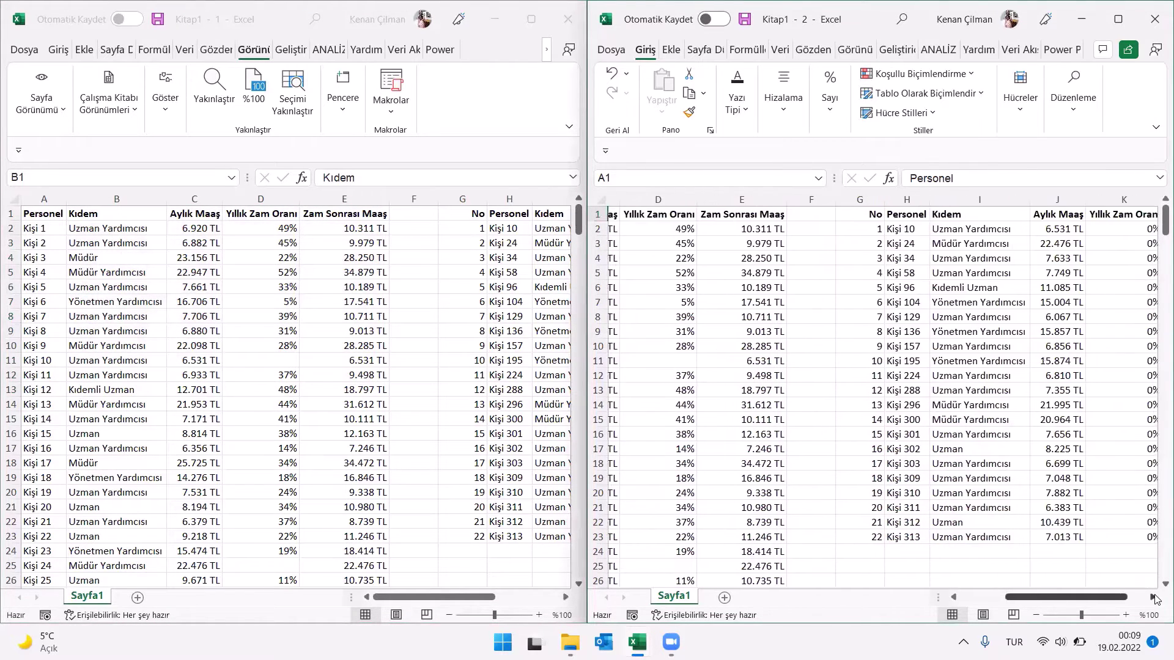
left_click(954, 598)
left_click(666, 269)
left_click_drag(694, 233, 896, 359)
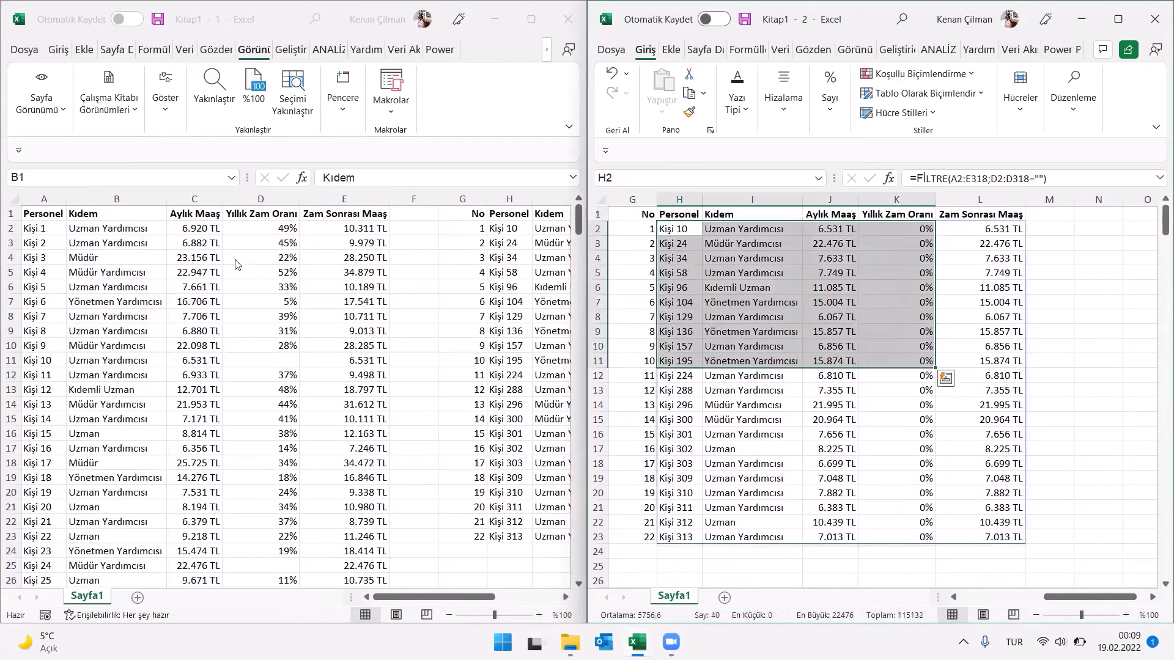
- Set the Yıllık Zam Oranı of Kişi 10 in D11 to 1% in the first window, and return to the second
left_click(140, 289)
left_click(253, 362)
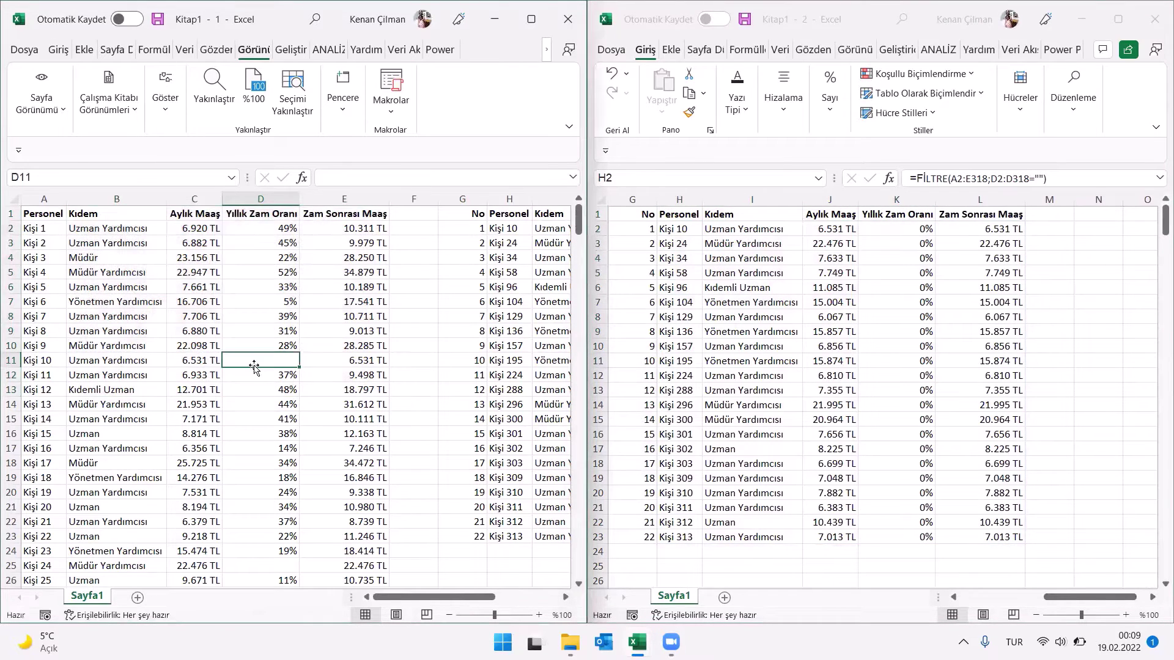
type("1")
key("Return")
key("alt+Tab")
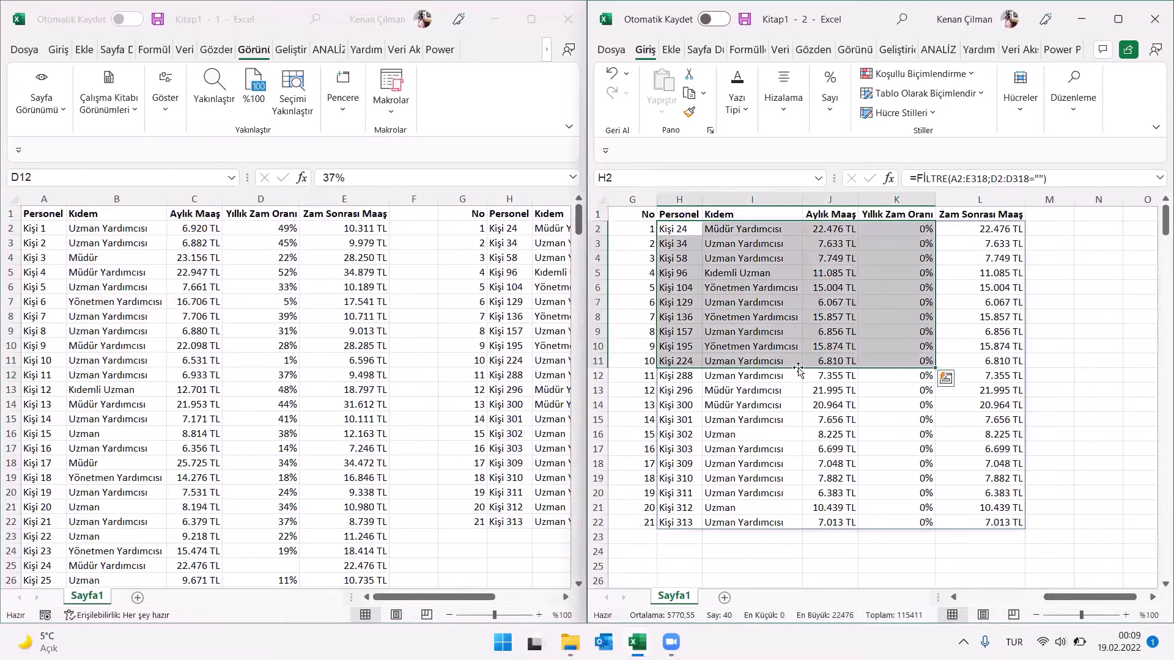
- Narrow the source data window to about columns A to E, giving the filtered table's window the remaining width
mouse_move(585, 409)
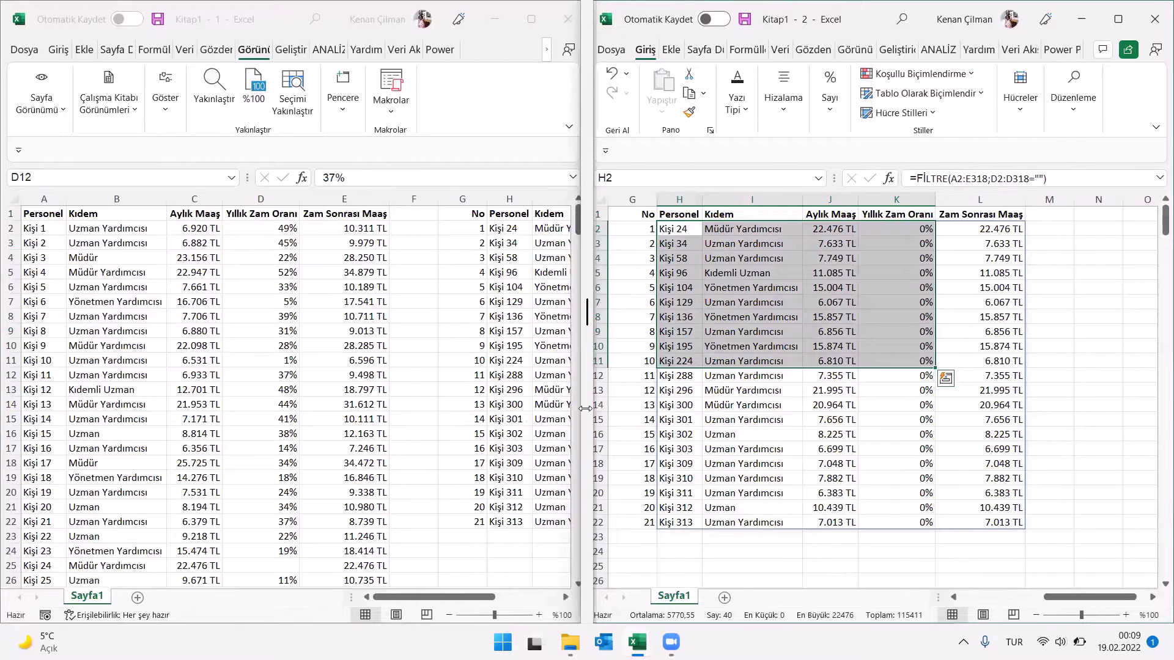
left_click_drag(585, 408, 409, 408)
left_click(342, 256)
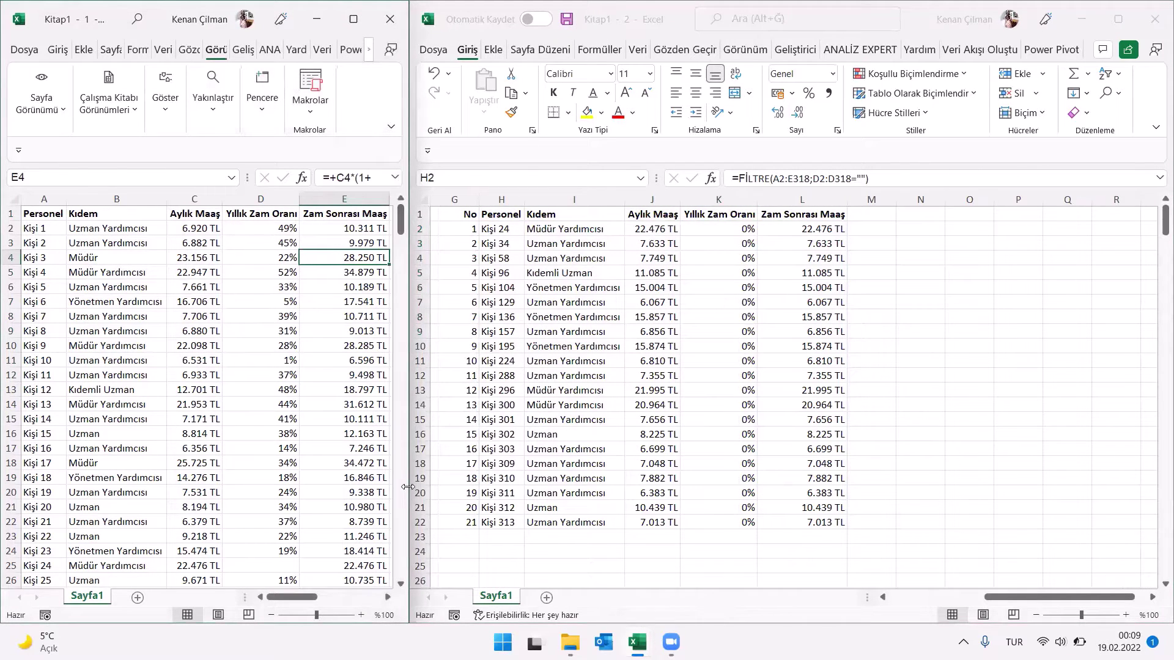
left_click_drag(409, 488, 409, 487)
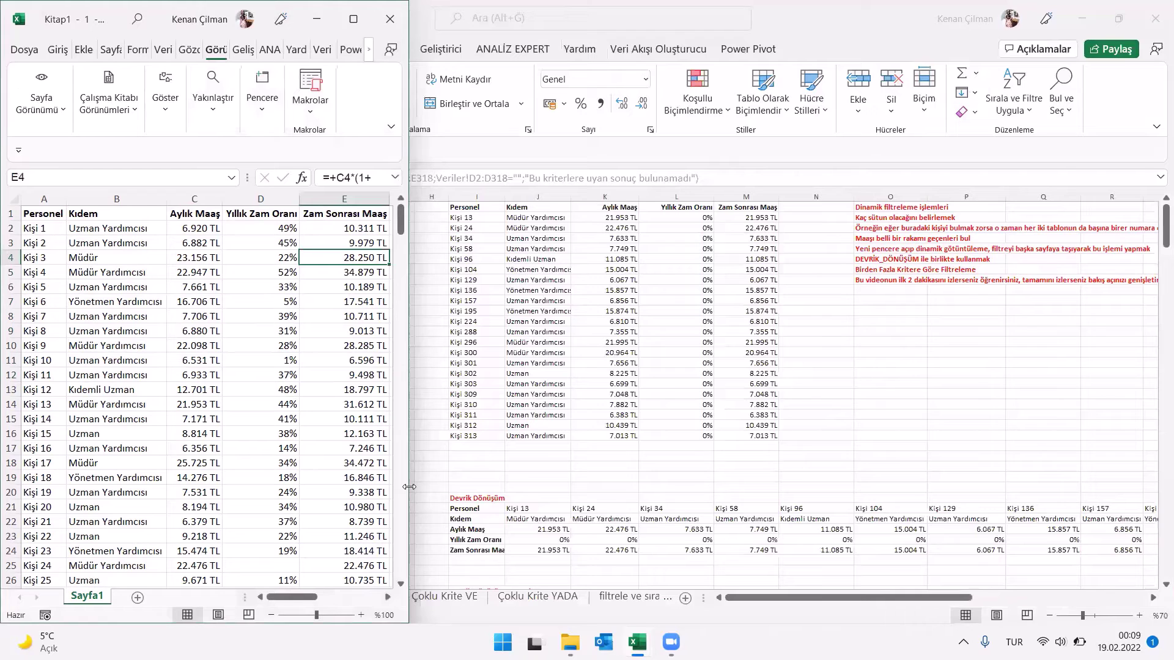
- Clear the Yıllık Zam Oranı of Kişi 10 in D11 and check the filtered table in the second window
left_click(269, 361)
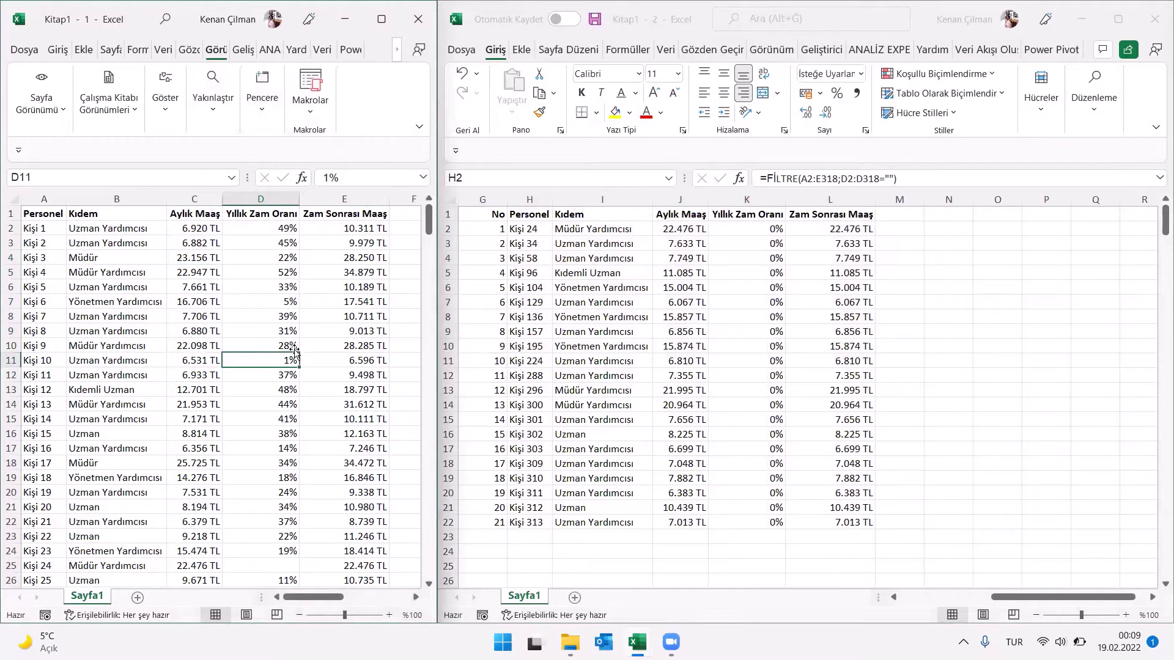
key("Delete")
left_click(740, 449)
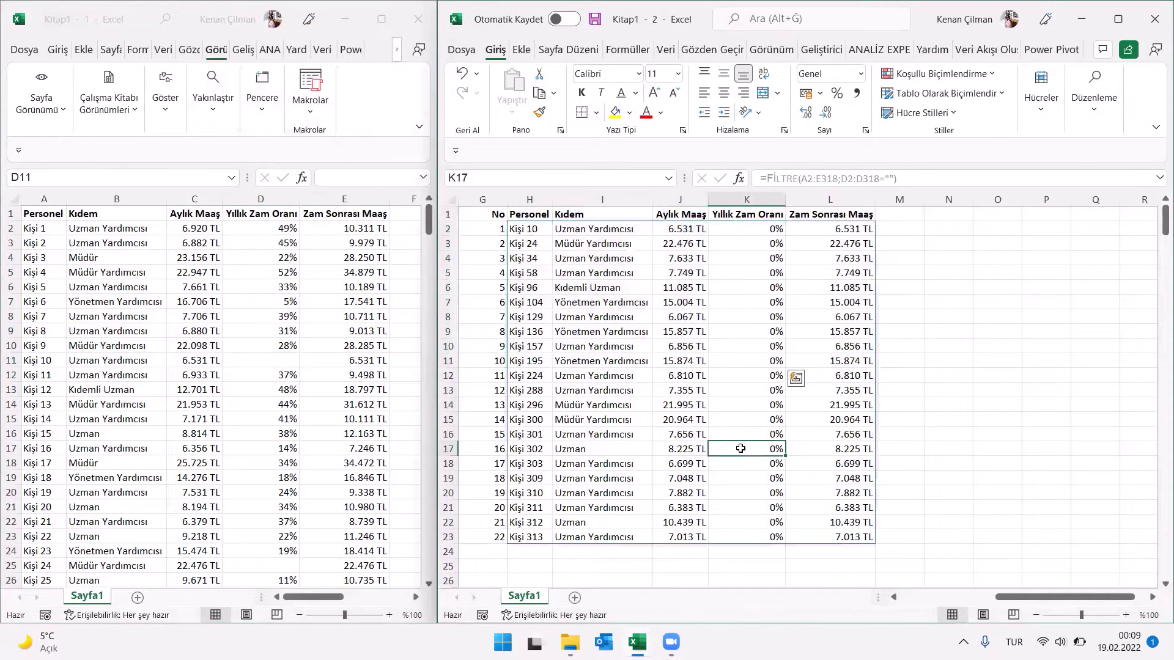
left_click(695, 317)
left_click(262, 303)
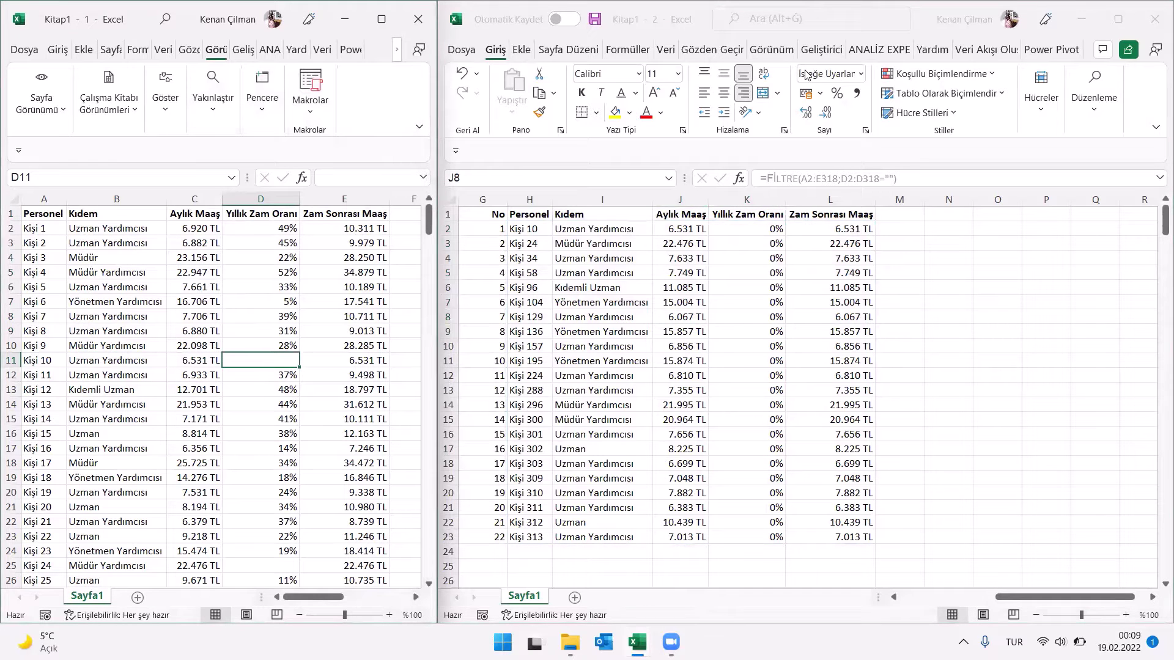
- Return to a single full-size Kitap1 window showing the source data and the filtered table
left_click(805, 75)
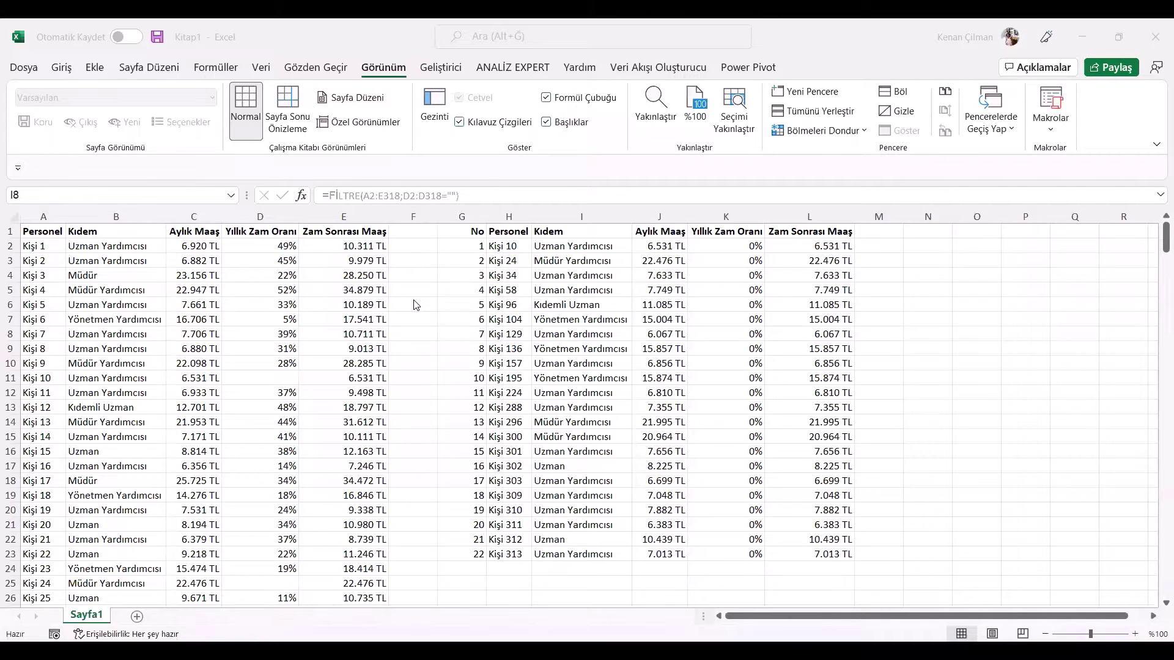
left_click(414, 300)
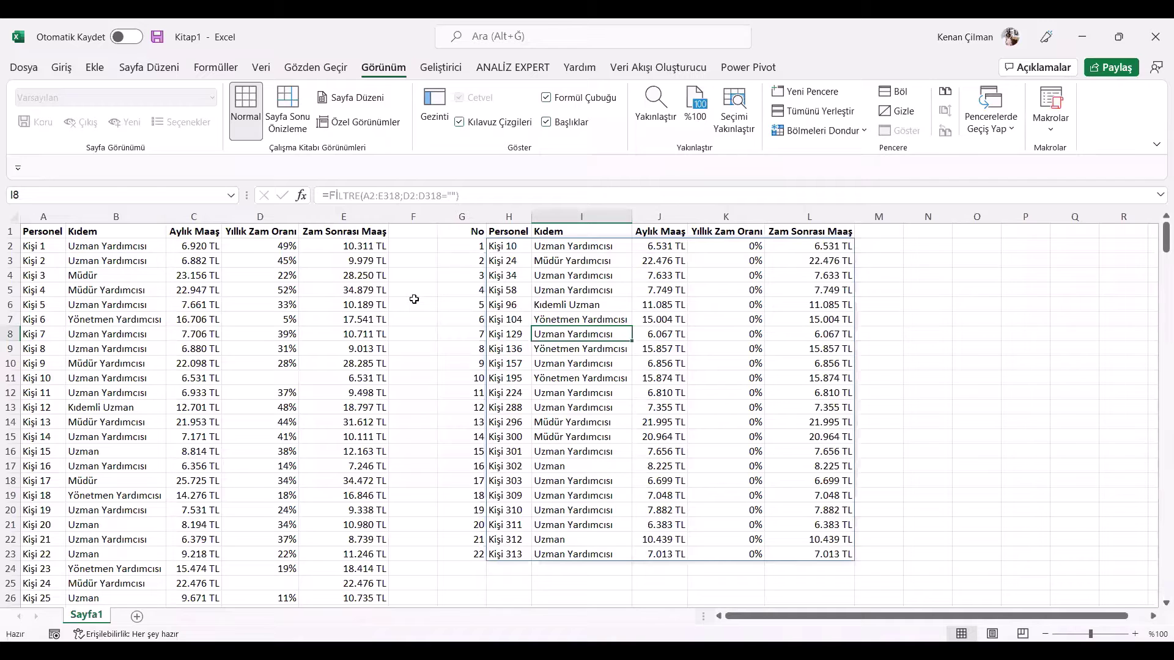
- Compare the source Yıllık Zam Oranı column, including Kişi 10's row, with the records in the filtered table
left_click(414, 299)
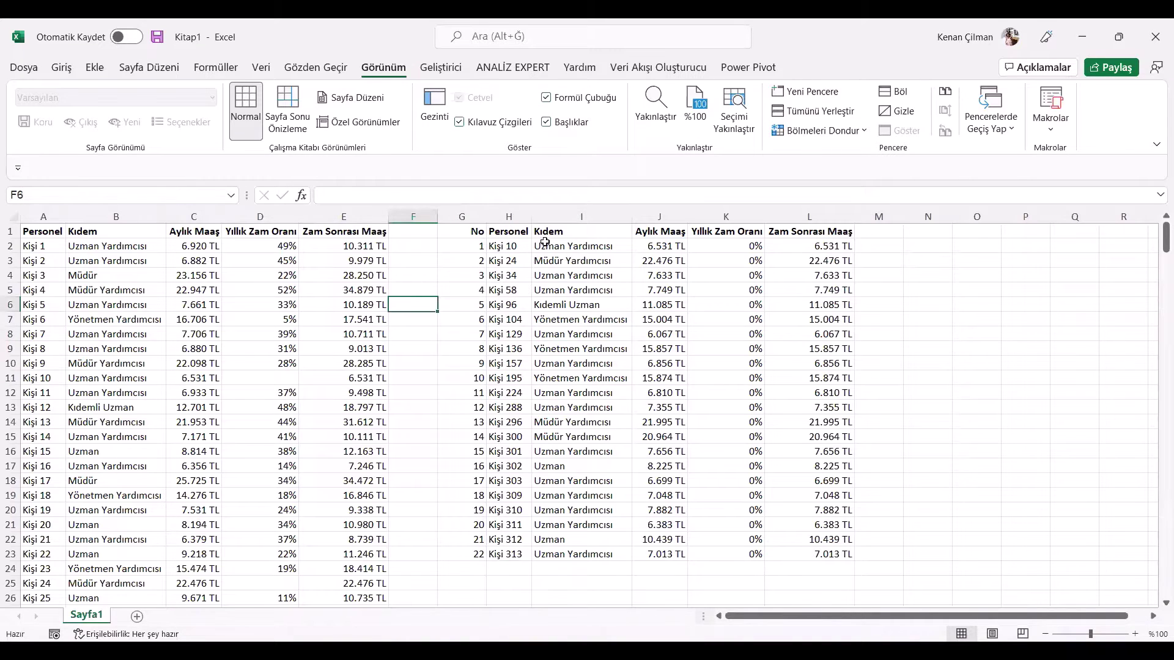
left_click_drag(544, 242, 866, 543)
left_click(726, 334)
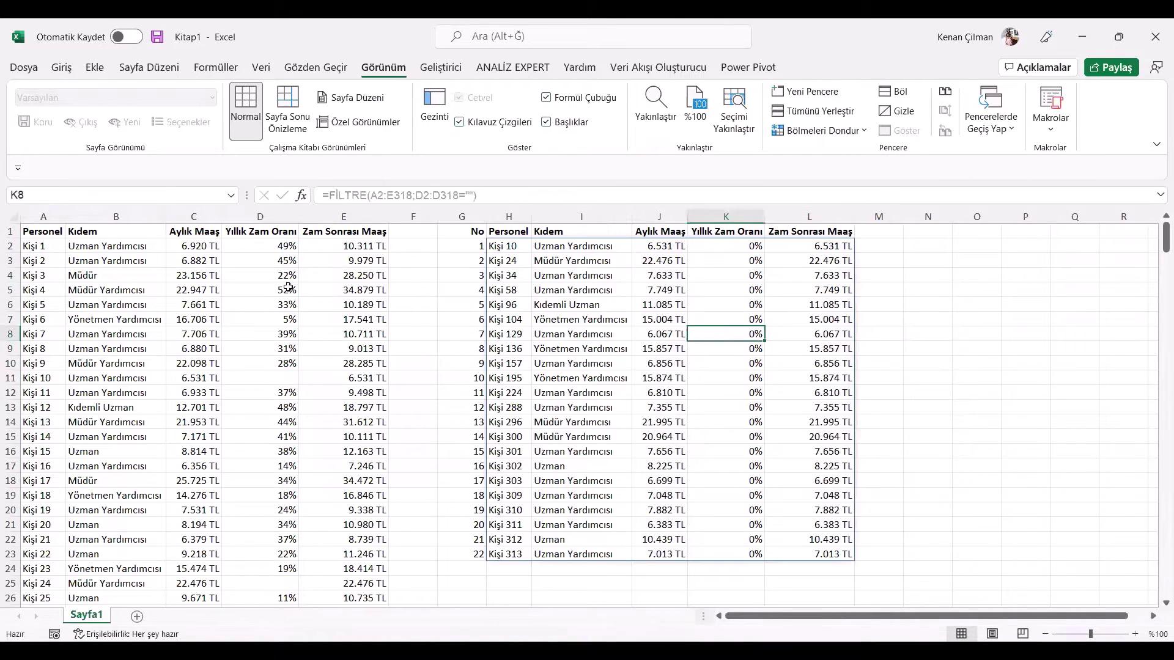
left_click(277, 272)
left_click_drag(261, 249, 279, 392)
left_click(262, 374)
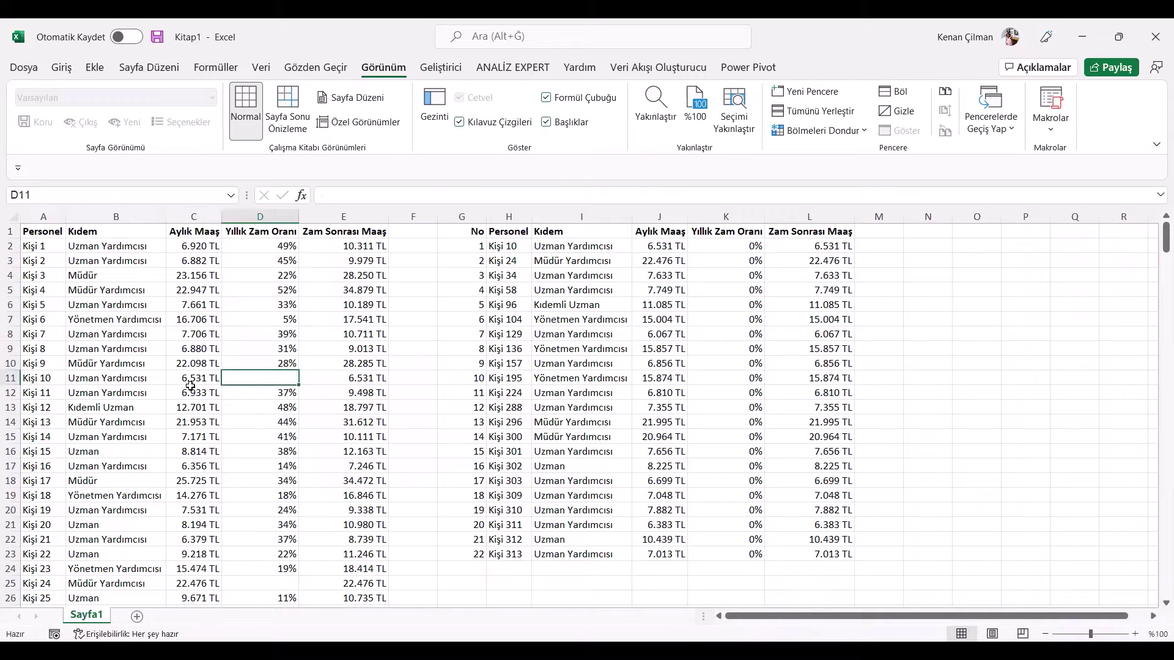
left_click_drag(170, 380, 380, 368)
left_click(268, 379)
left_click_drag(700, 259, 813, 465)
left_click(754, 396)
left_click(513, 251)
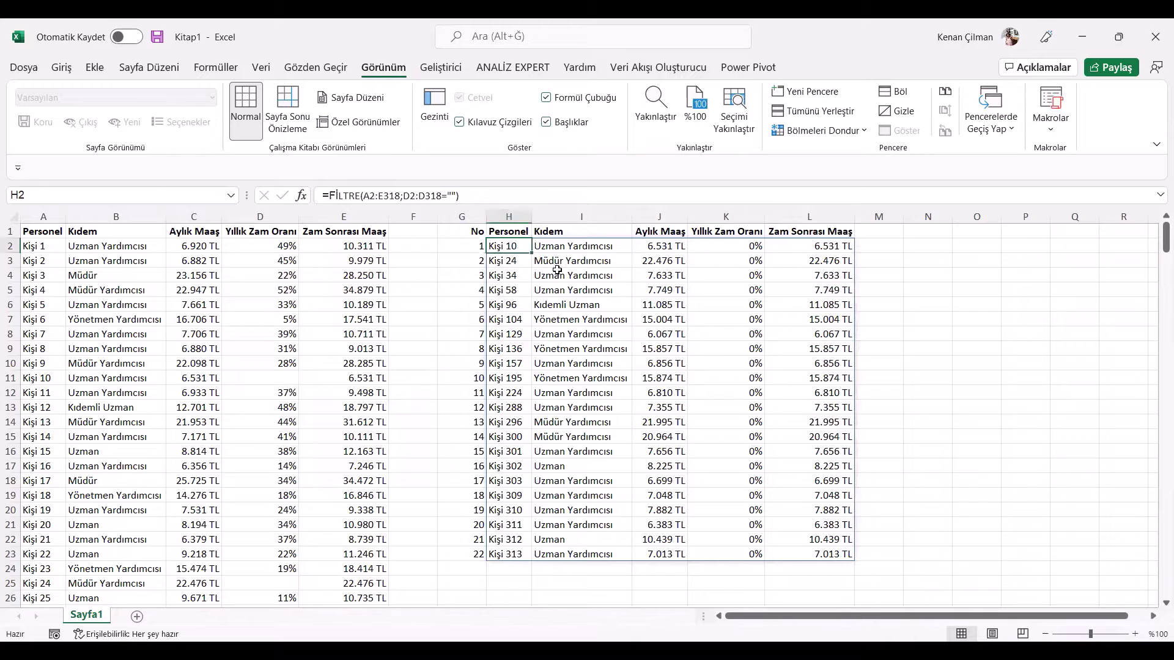
left_click_drag(598, 247, 835, 485)
left_click(756, 408)
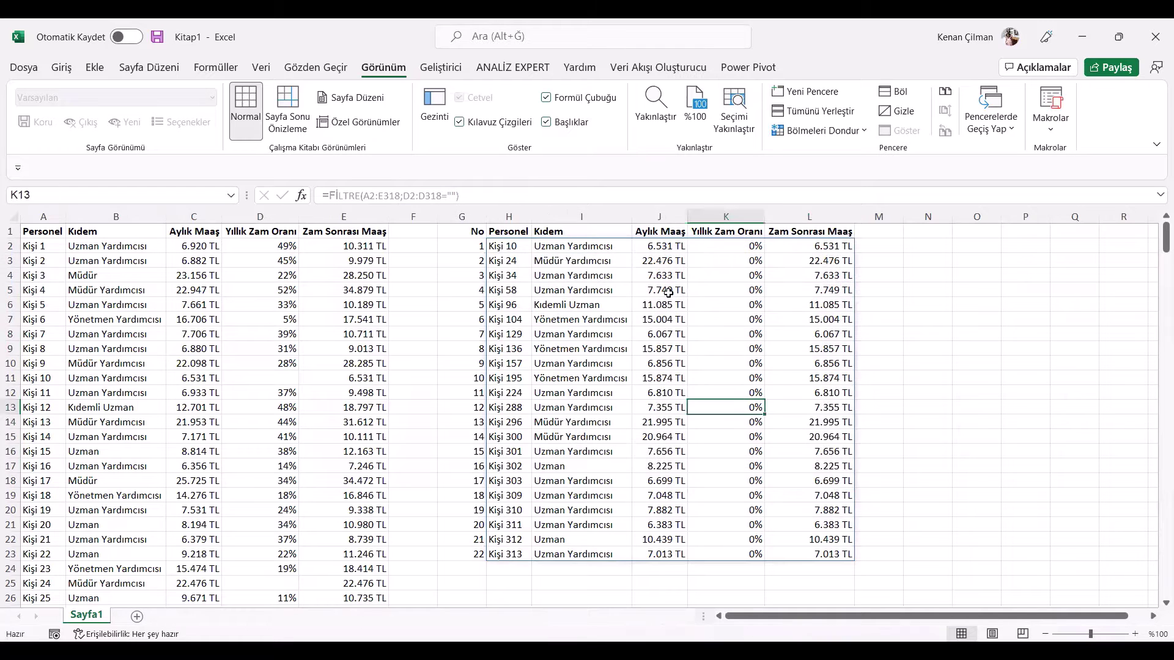
left_click(662, 260)
left_click_drag(244, 262, 283, 523)
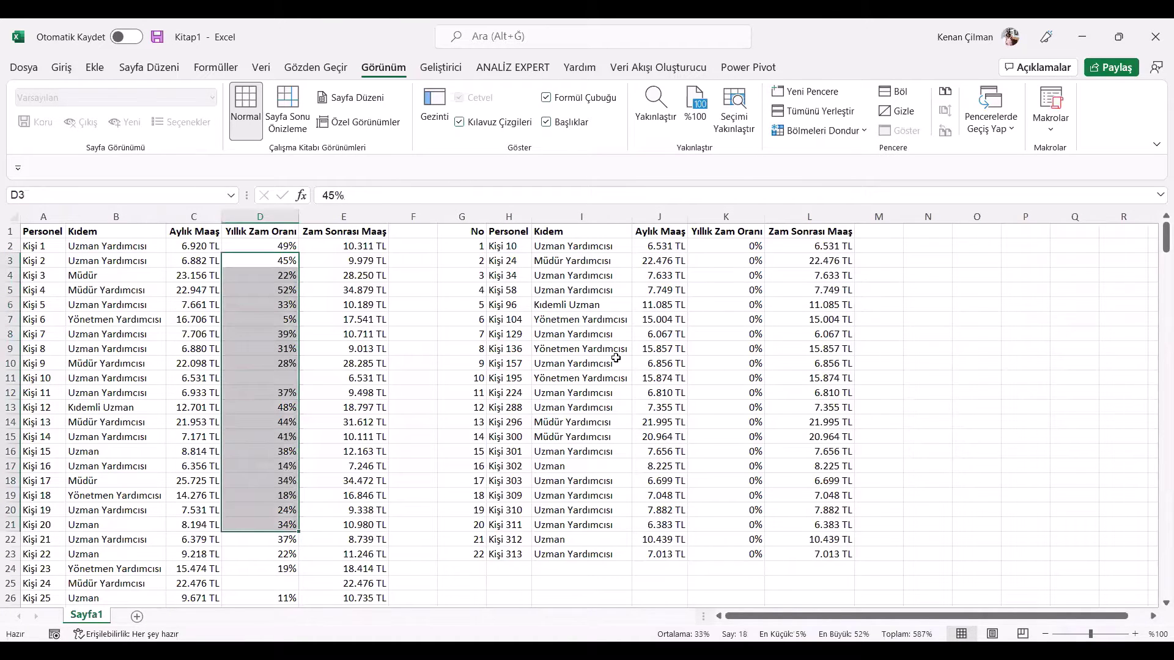
left_click(649, 261)
left_click_drag(659, 246, 632, 549)
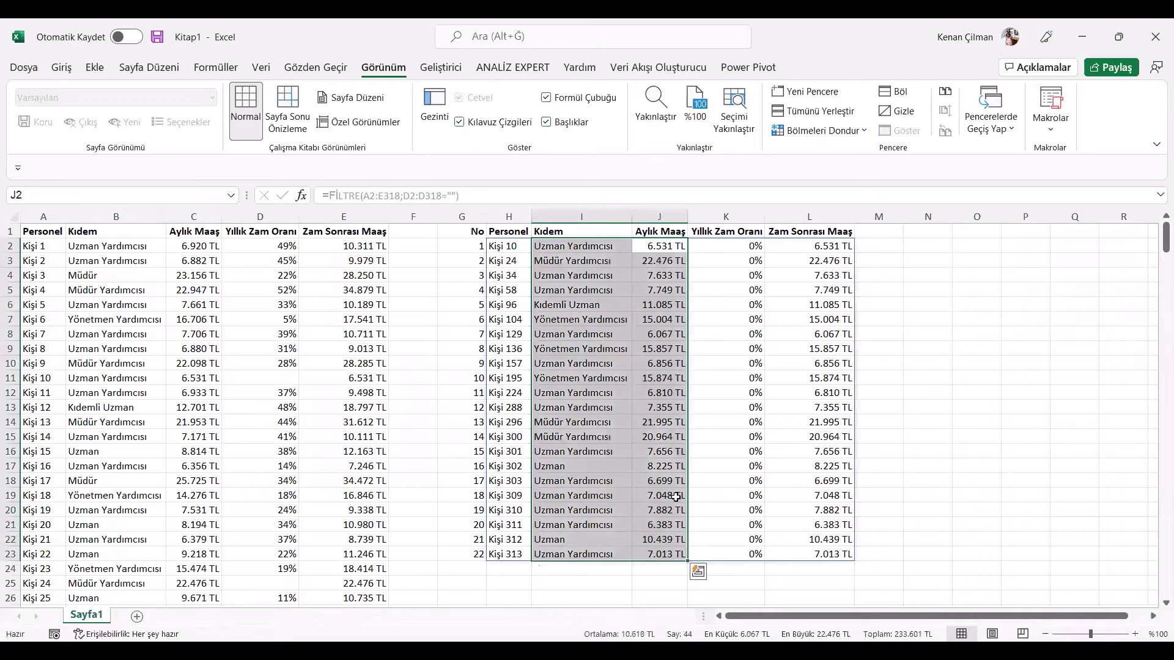
- Review the FİLTRE formula in H2 without changing it
left_click(509, 251)
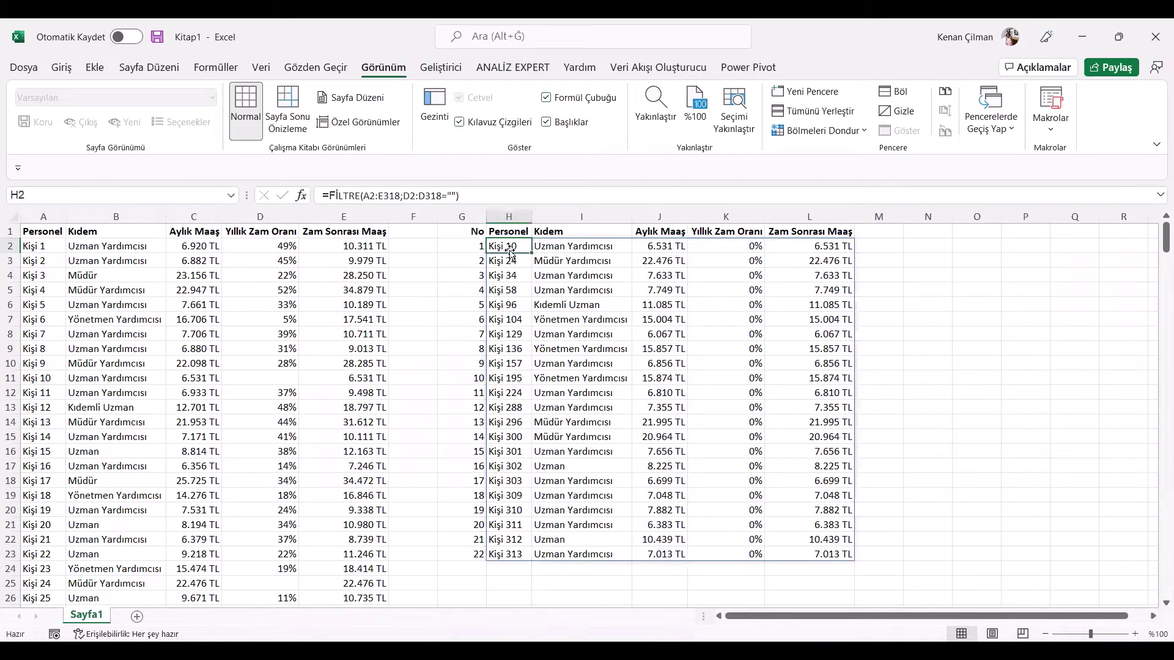
key("F2")
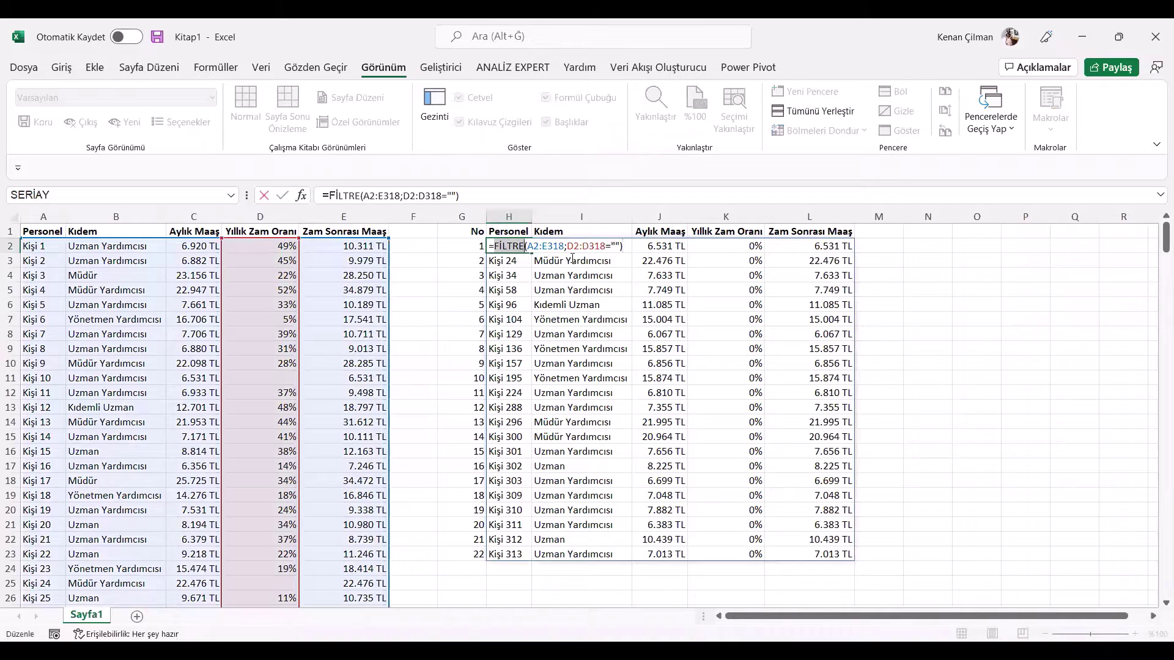
key("Escape")
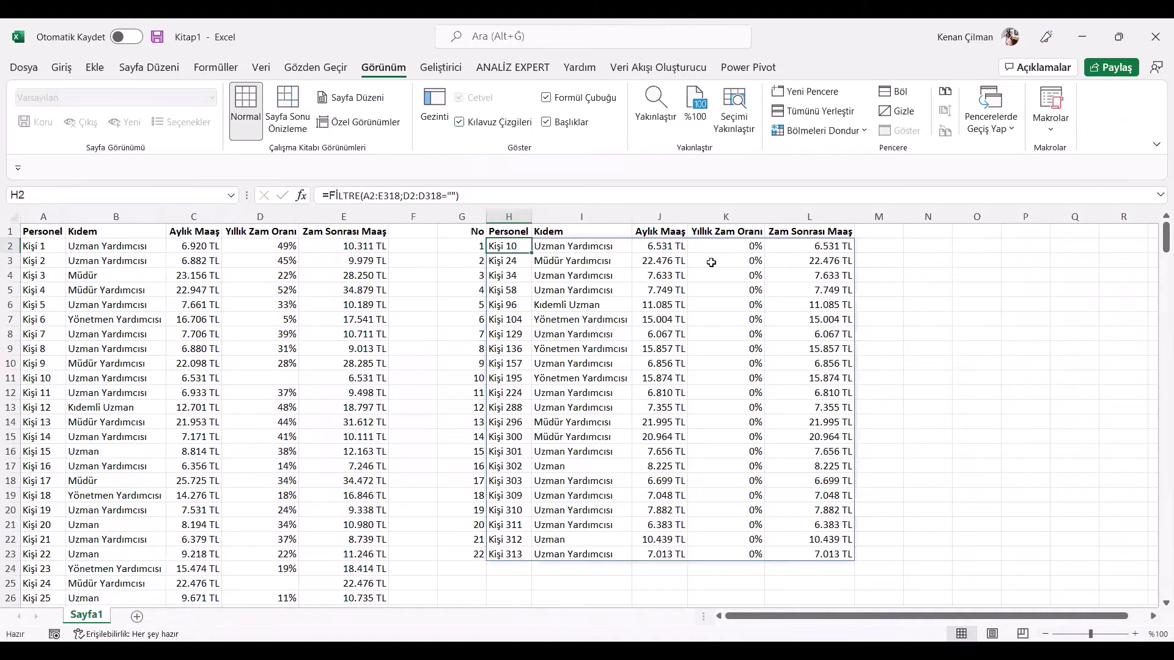
- Start a SIRALA formula in O3 with the source data range A2:E318 as its array
left_click(985, 263)
type("=")
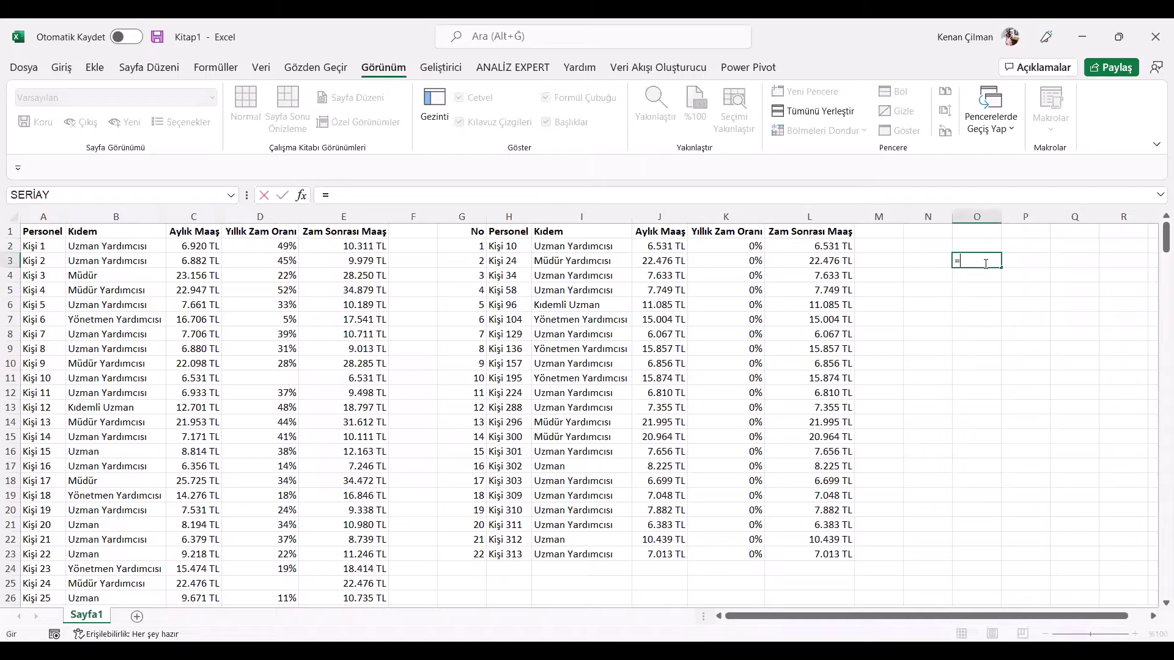
type("SIRALA(")
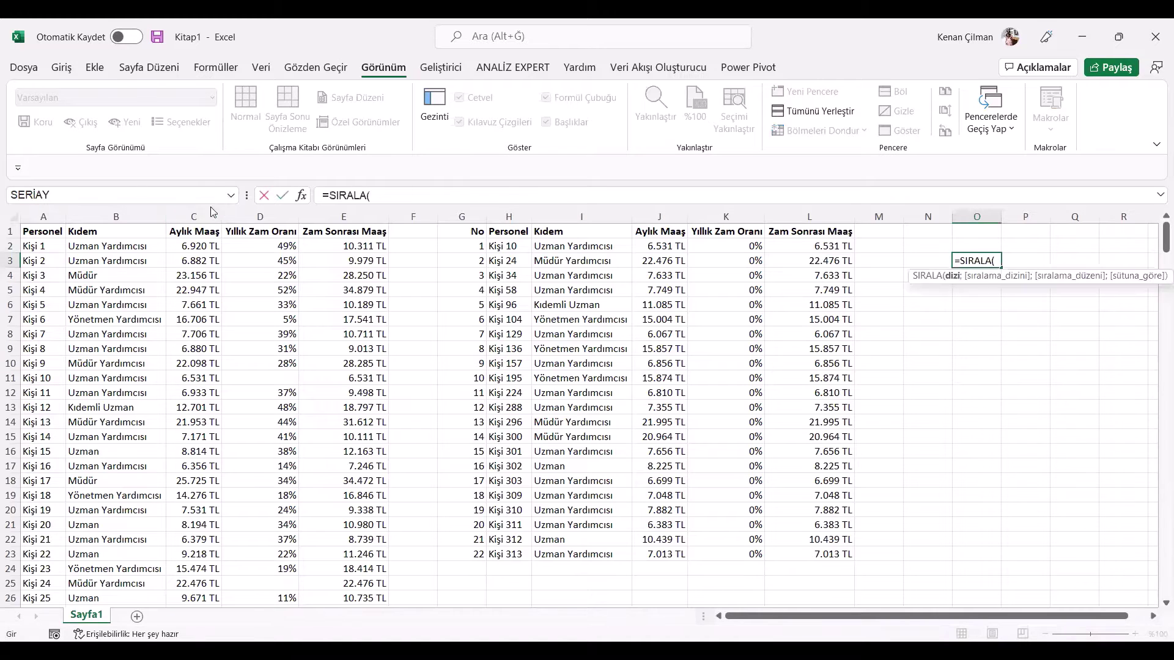
left_click(38, 246)
key("ctrl+shift+Down")
key("ctrl+shift+Right")
type(";")
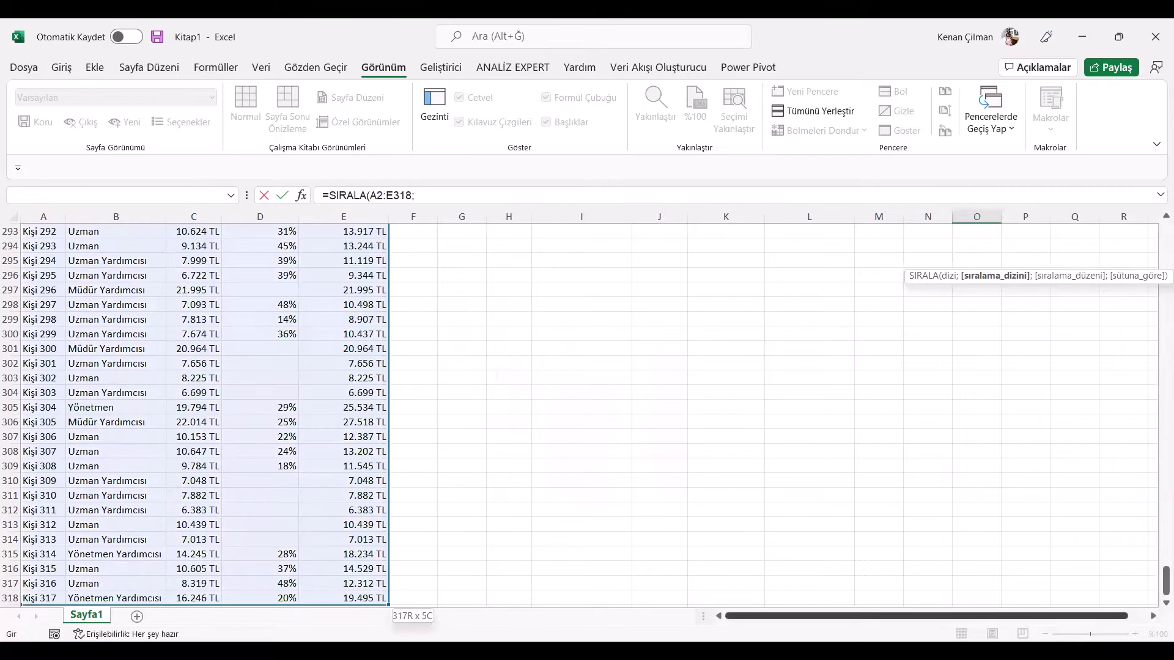
- Complete the O3 SIRALA formula with sort index 3 and descending order (-1)
left_click_drag(1166, 581, 1157, 226)
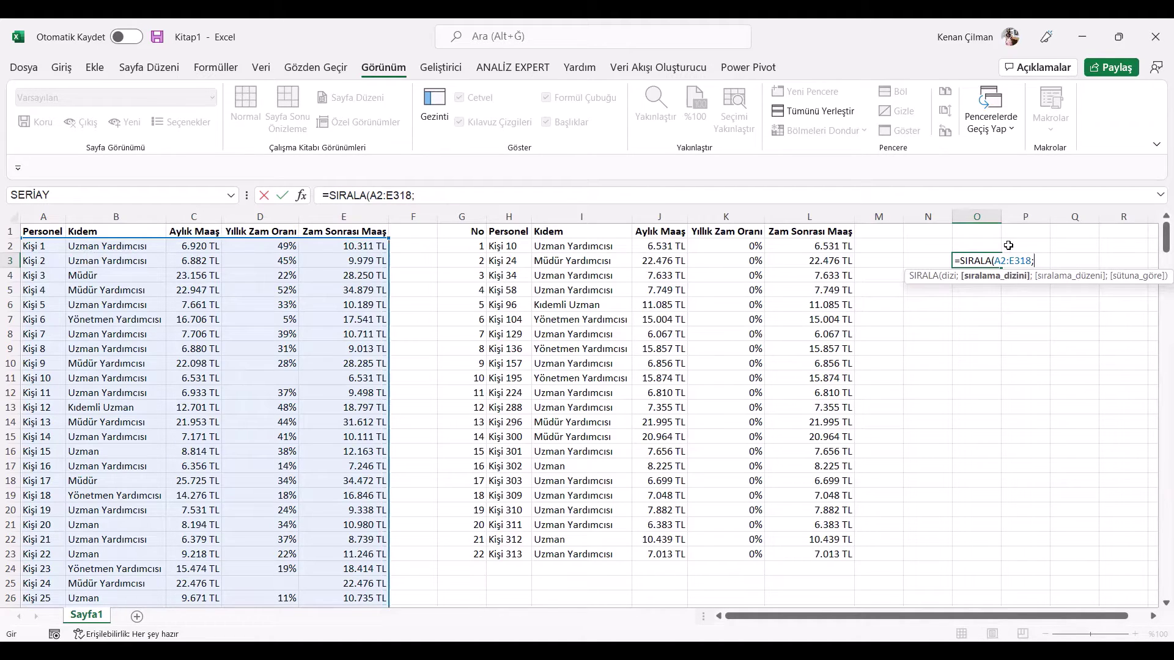
type(";")
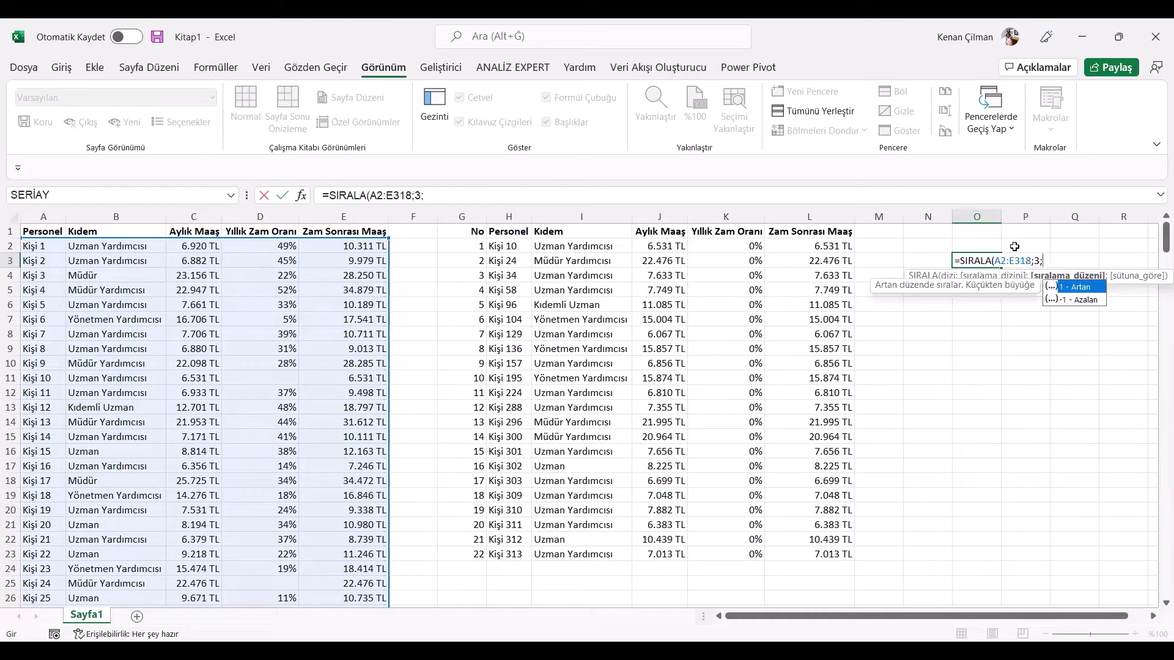
left_click(1079, 301)
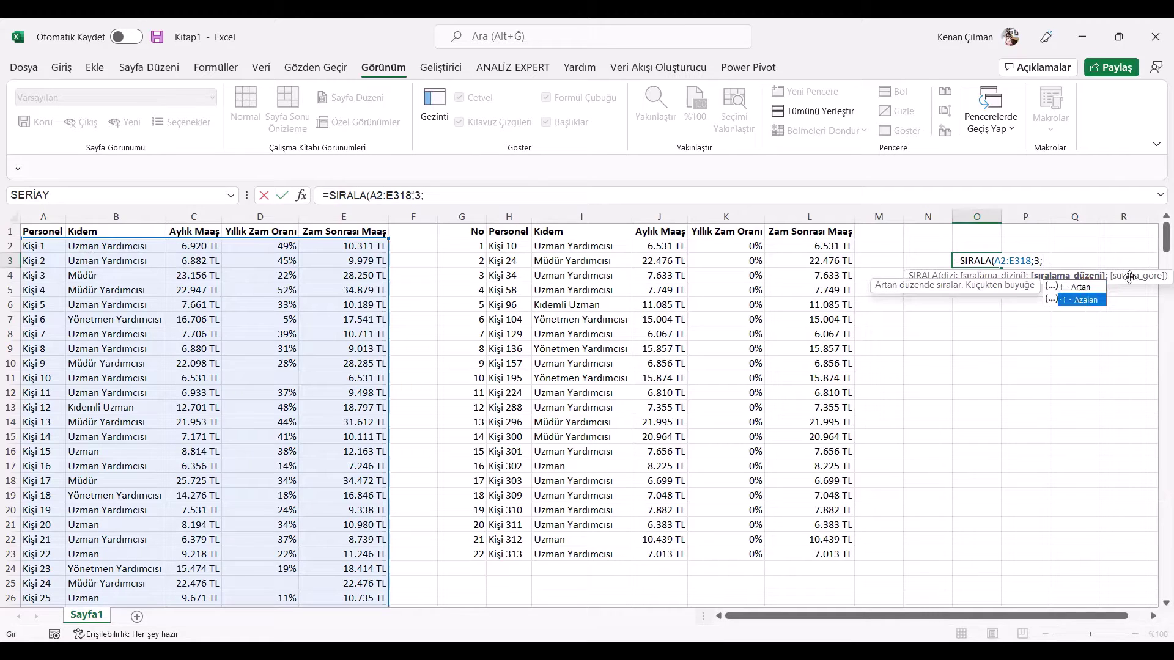
key("Tab")
key("Return")
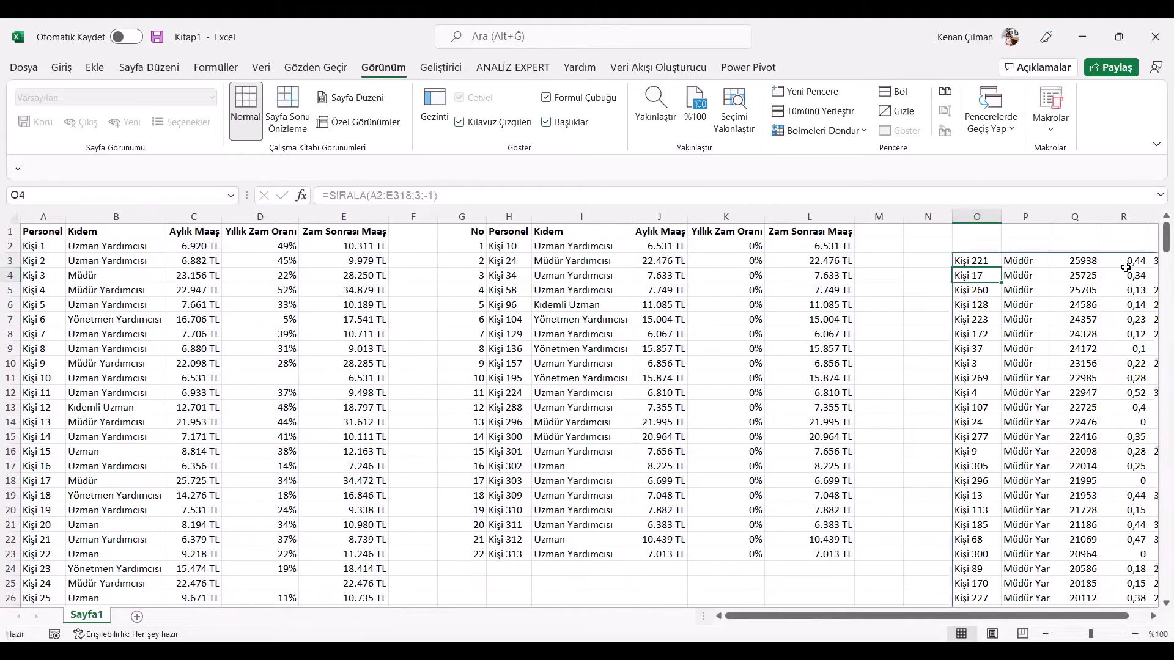
- Copy the header row G1:L1 of the filtered table above the sorted list, starting at O2
key("Up")
key("Right")
key("Right")
key("Right")
key("Right")
key("Right")
key("Right")
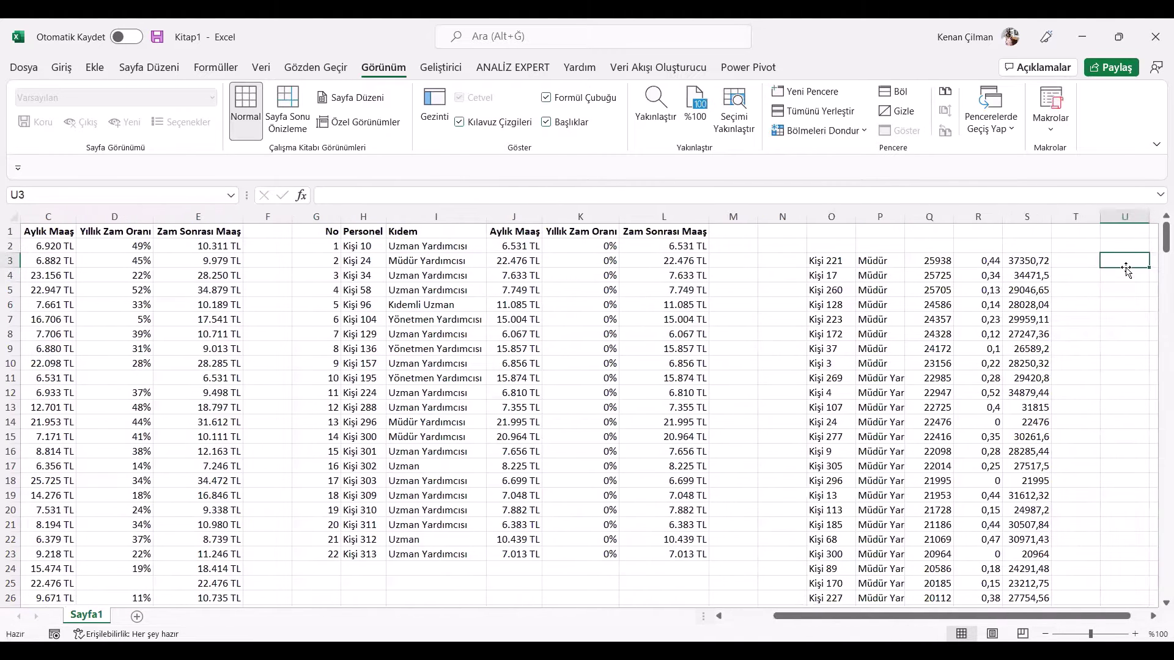
left_click_drag(324, 232, 689, 239)
key("ctrl+c")
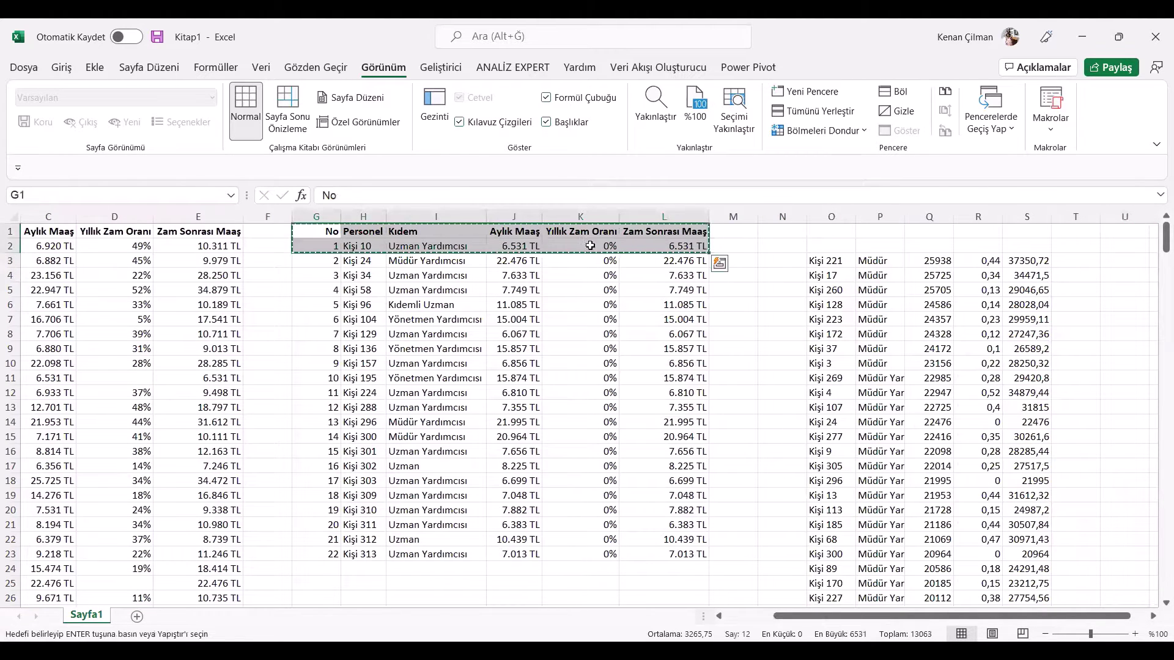
left_click_drag(335, 231, 686, 233)
key("ctrl+c")
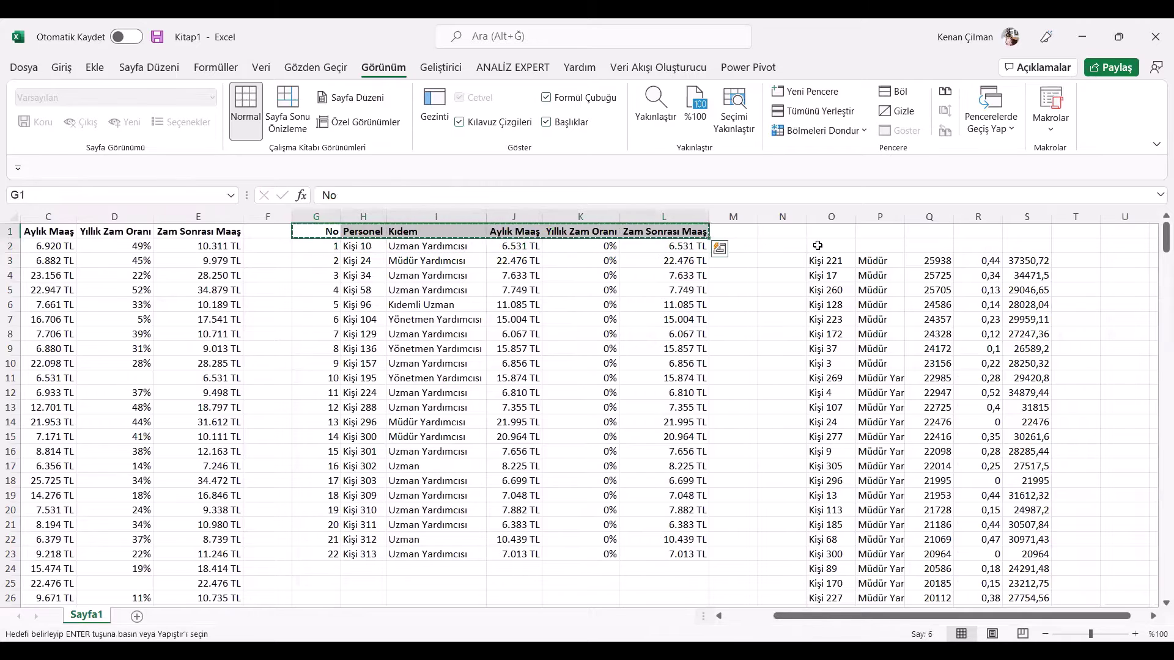
left_click(819, 246)
key("ctrl+v")
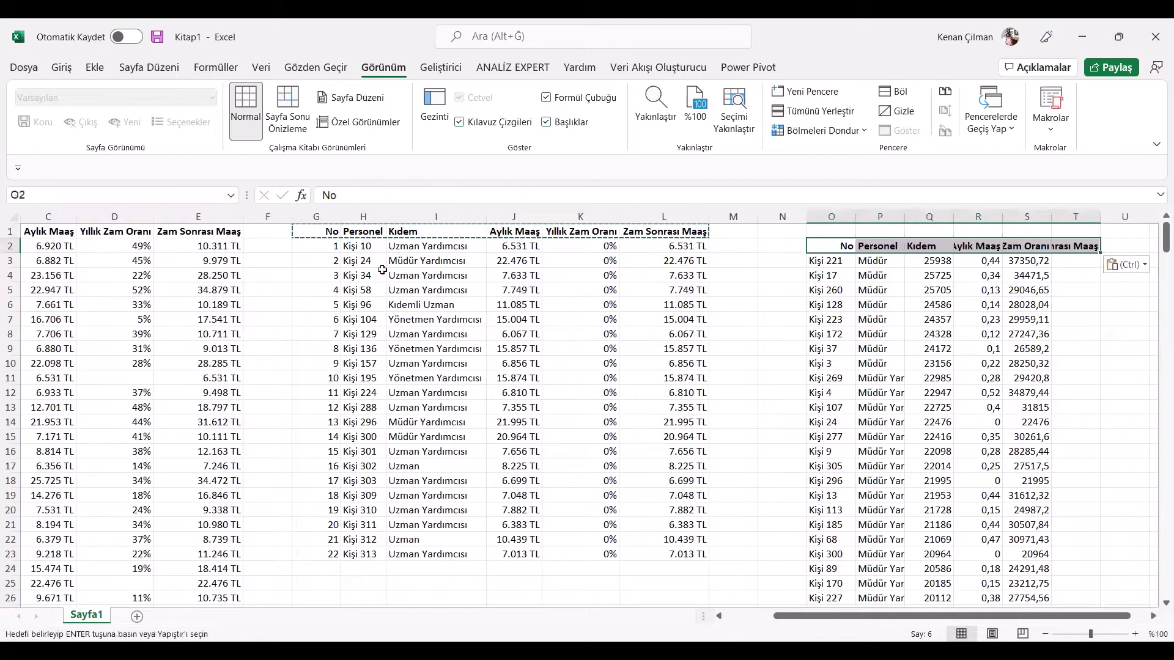
- Move the headers from Personel to Zam Sonrası Maaş one column over to start at O2, replacing the No header
left_click(933, 305)
left_click_drag(876, 245, 1076, 246)
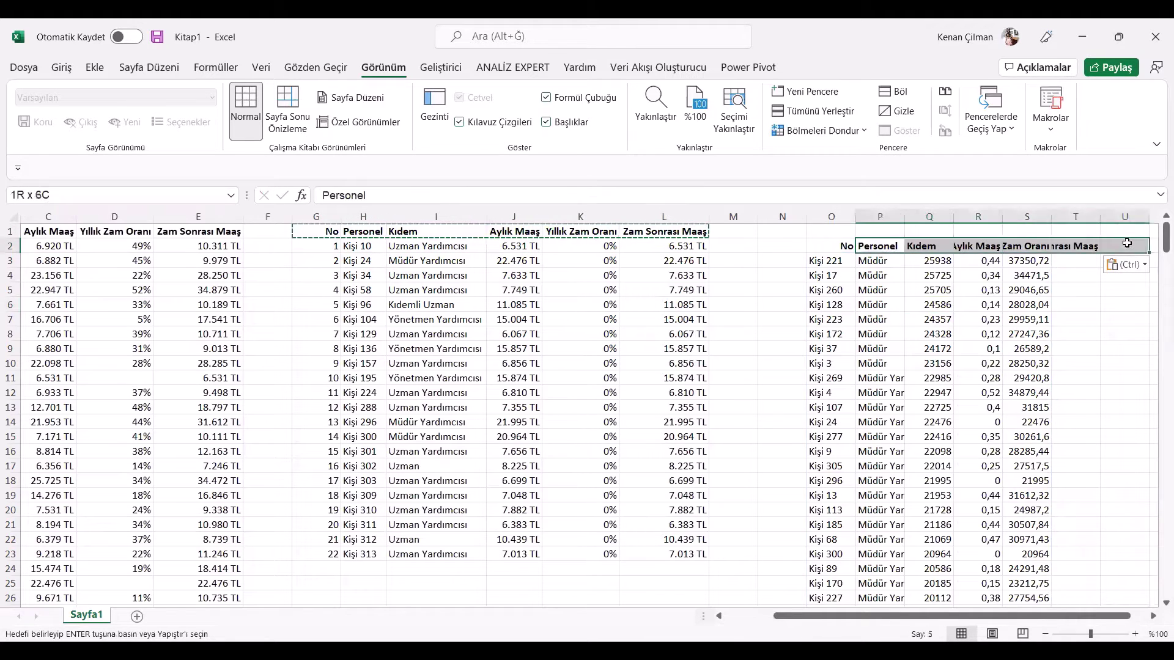
key("ctrl+x")
left_click(823, 246)
key("ctrl+v")
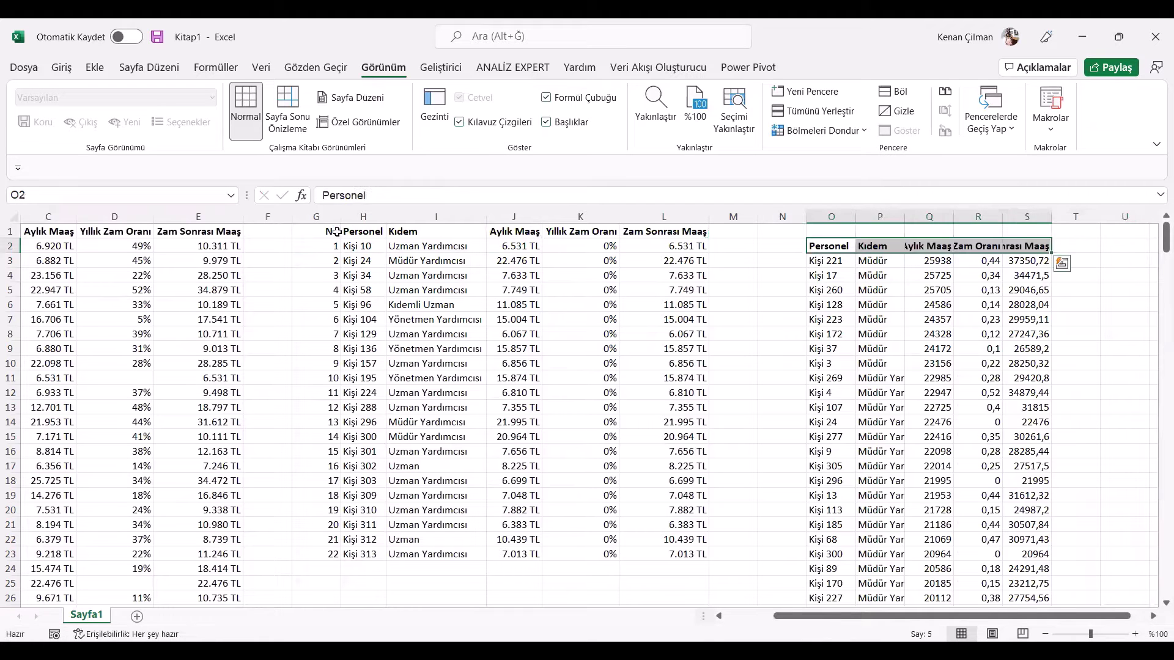
- Copy the formatting of columns H:L onto the sorted list from O3 down to row 25 with Format Painter
left_click_drag(374, 221, 664, 217)
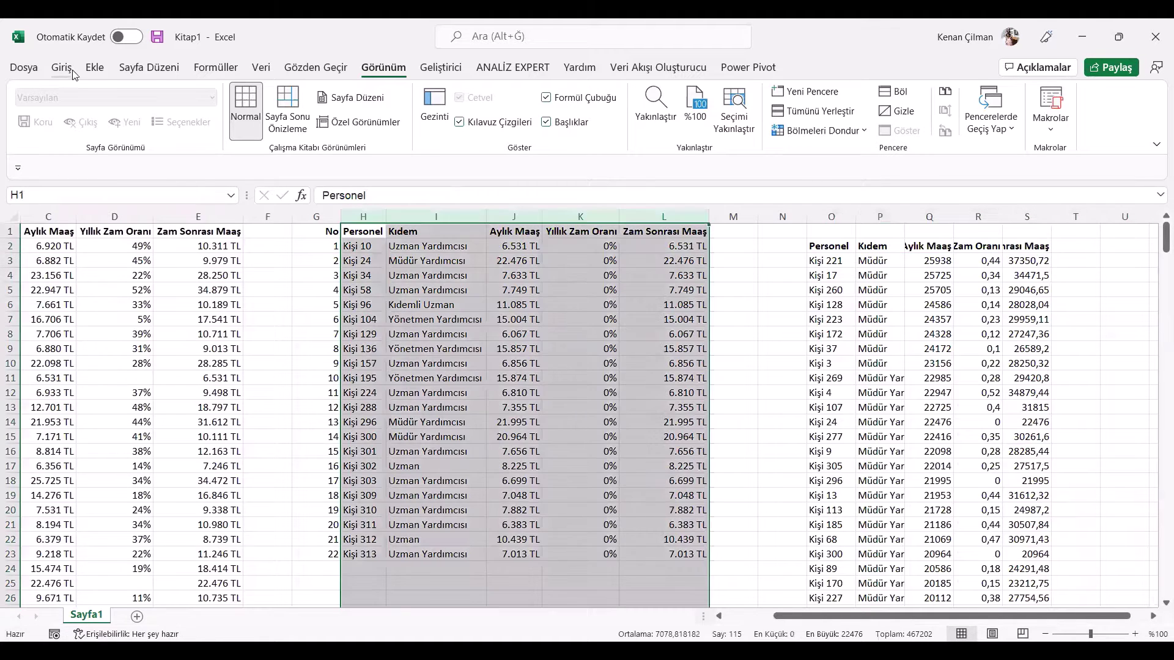
left_click(61, 67)
left_click(108, 131)
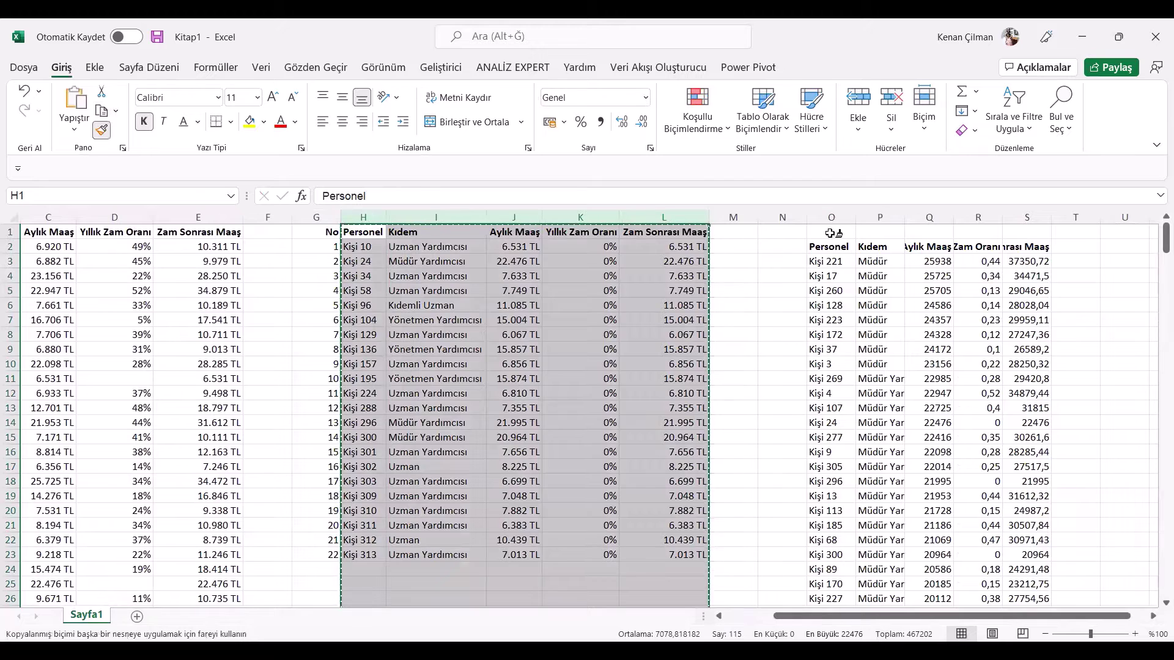
left_click_drag(823, 260, 1019, 562)
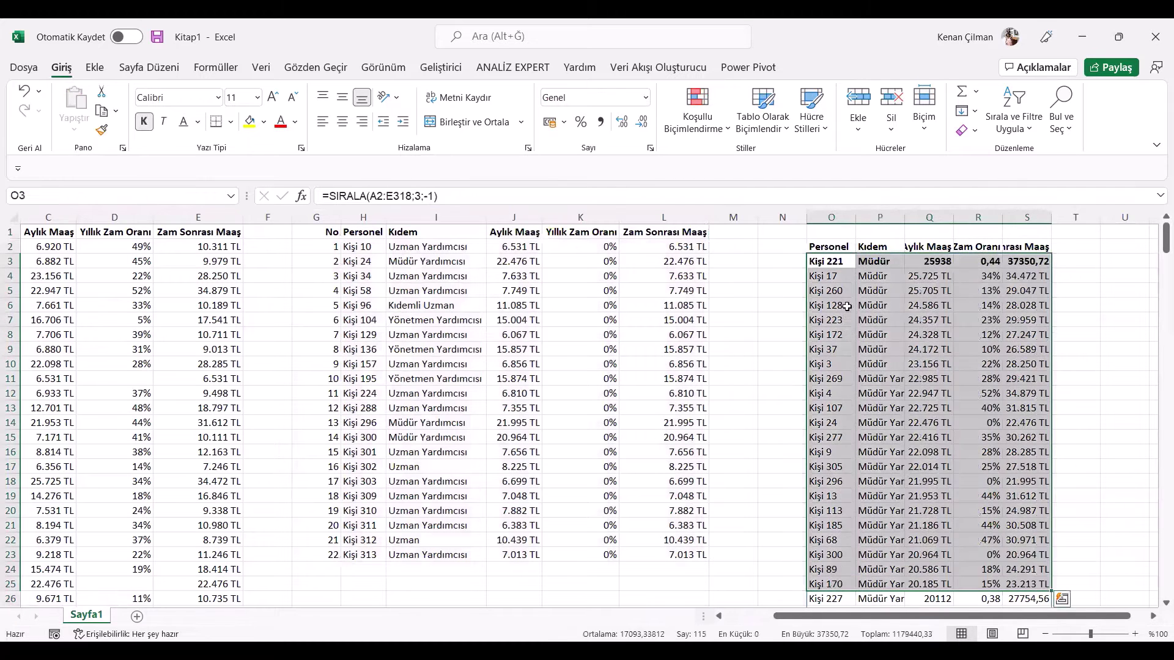
- Examine cells of the formatted sorted list and the FİLTRE formula in H2
left_click(846, 333)
left_click(828, 261)
left_click(886, 319)
left_click(842, 389)
left_click(852, 276)
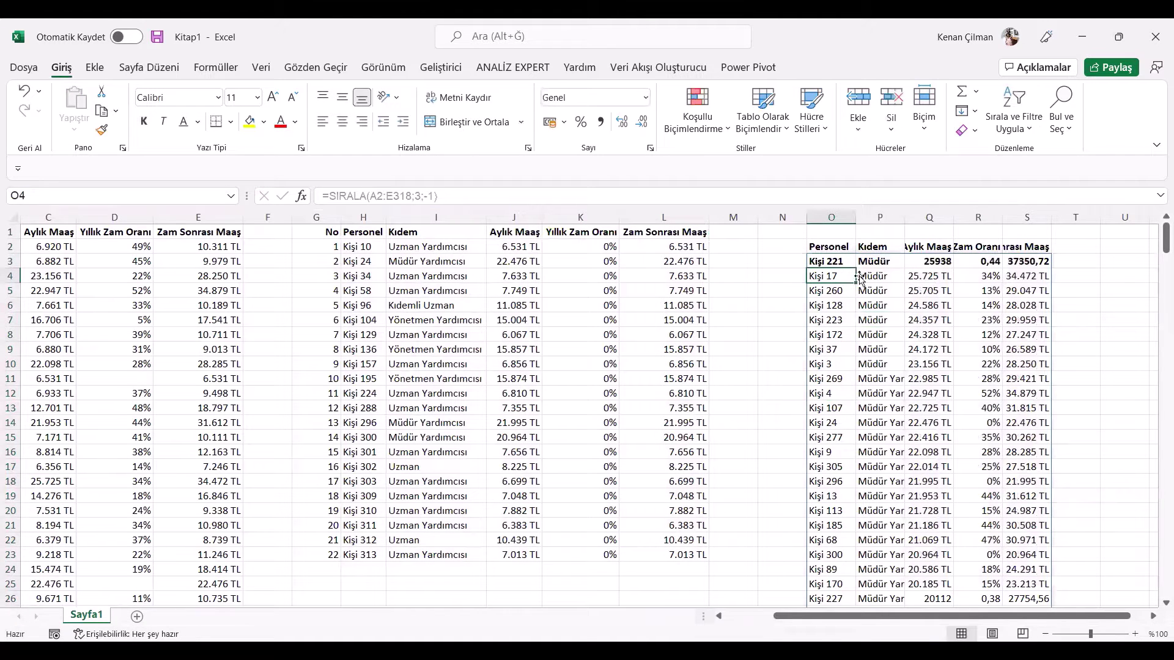
left_click(940, 308)
left_click(869, 331)
left_click(324, 246)
left_click(362, 245)
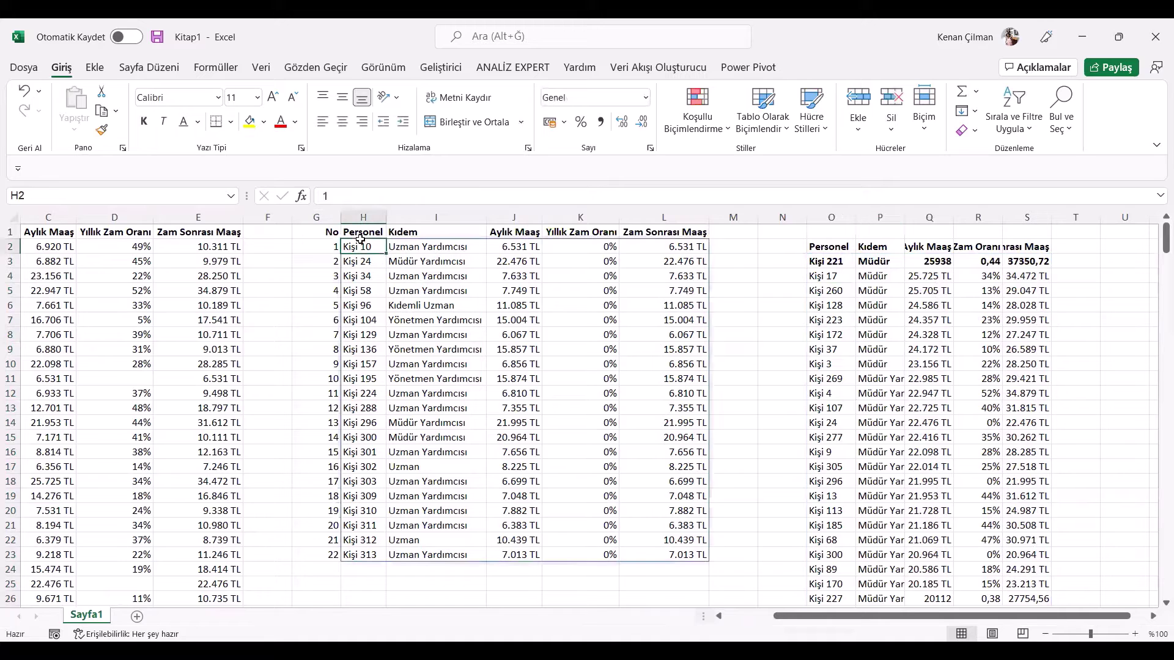
key("F2")
key("Escape")
- Delete columns O through T containing the sorted list
left_click(823, 219)
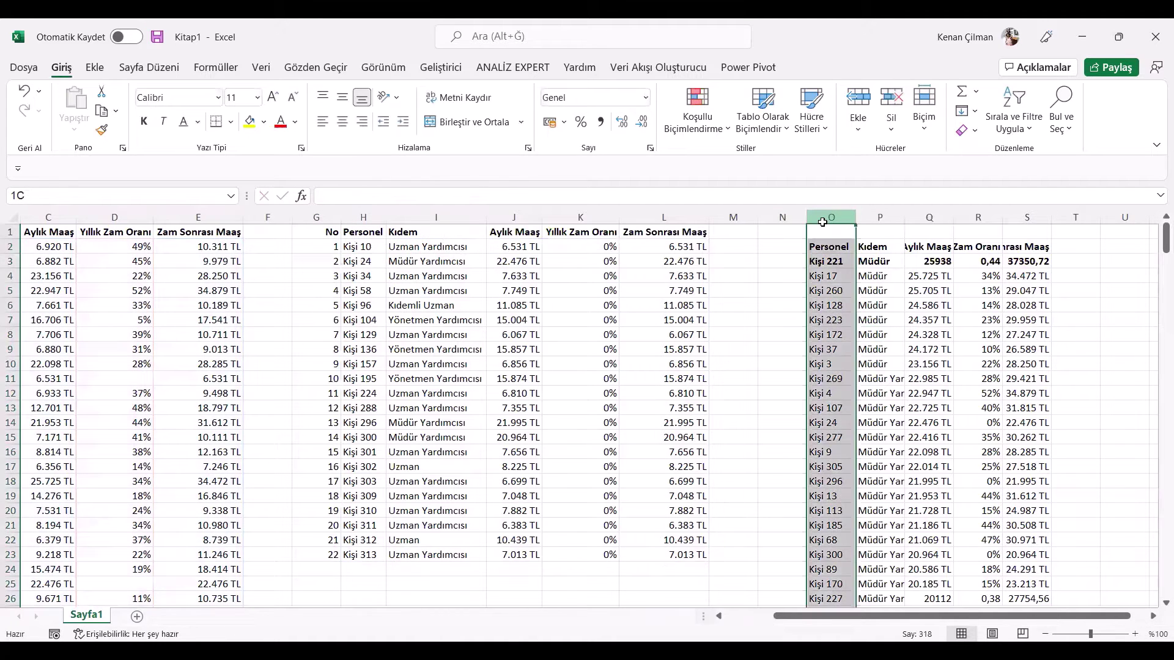
left_click_drag(822, 219, 1073, 219)
right_click(960, 285)
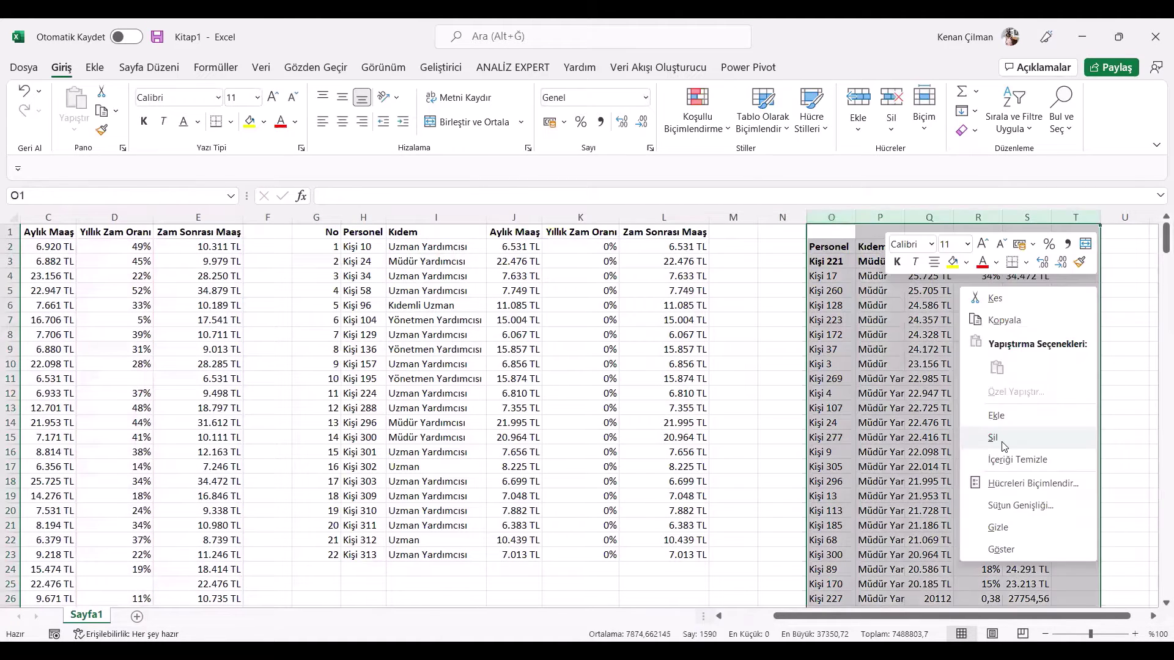
left_click(1000, 443)
- Wrap the FİLTRE formula in H2 in a SIRALA function, using the FİLTRE result as its array argument
left_click(363, 247)
key("F2")
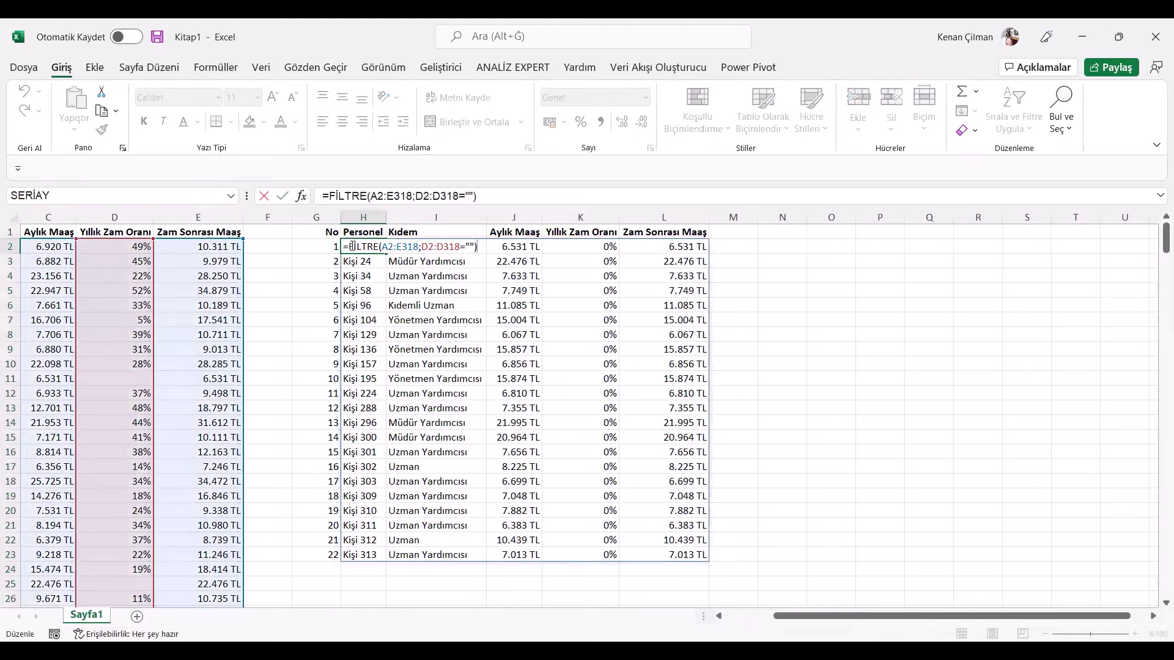
left_click(350, 246)
type("SIRALA(")
left_click_drag(382, 246, 511, 247)
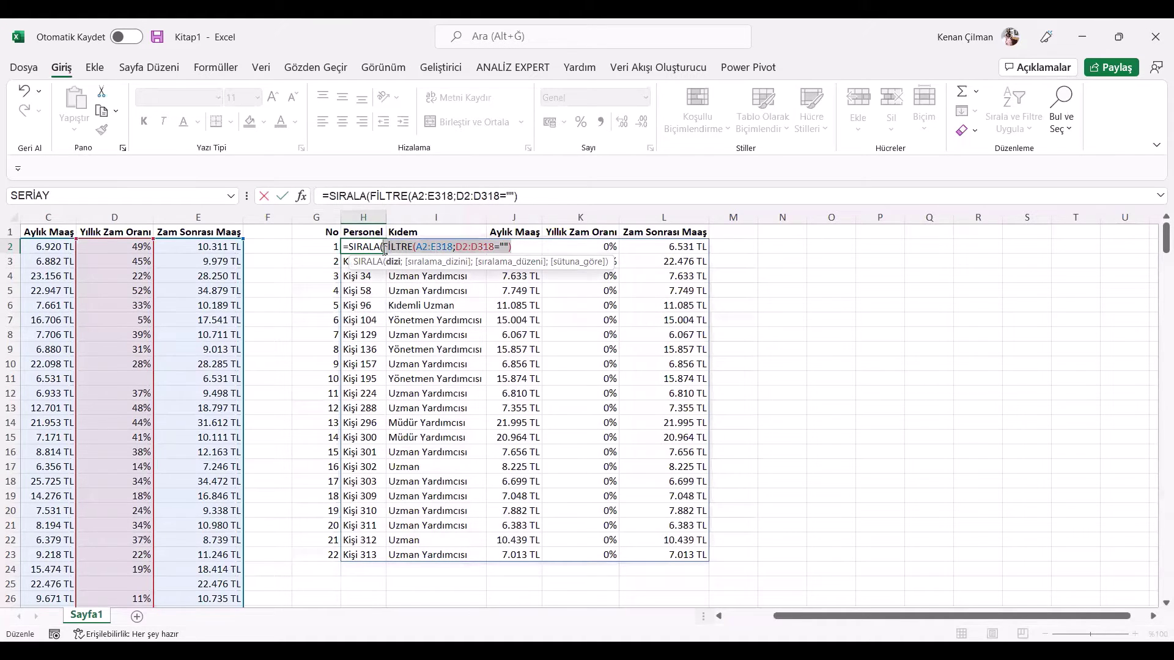
left_click(528, 249)
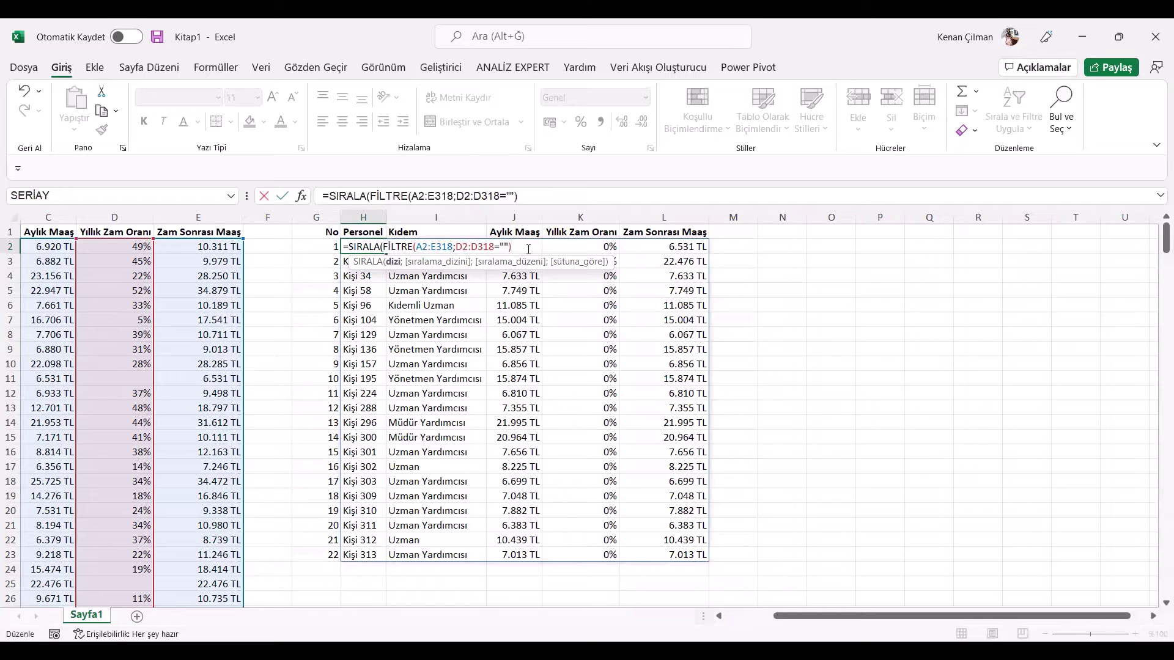
type(";")
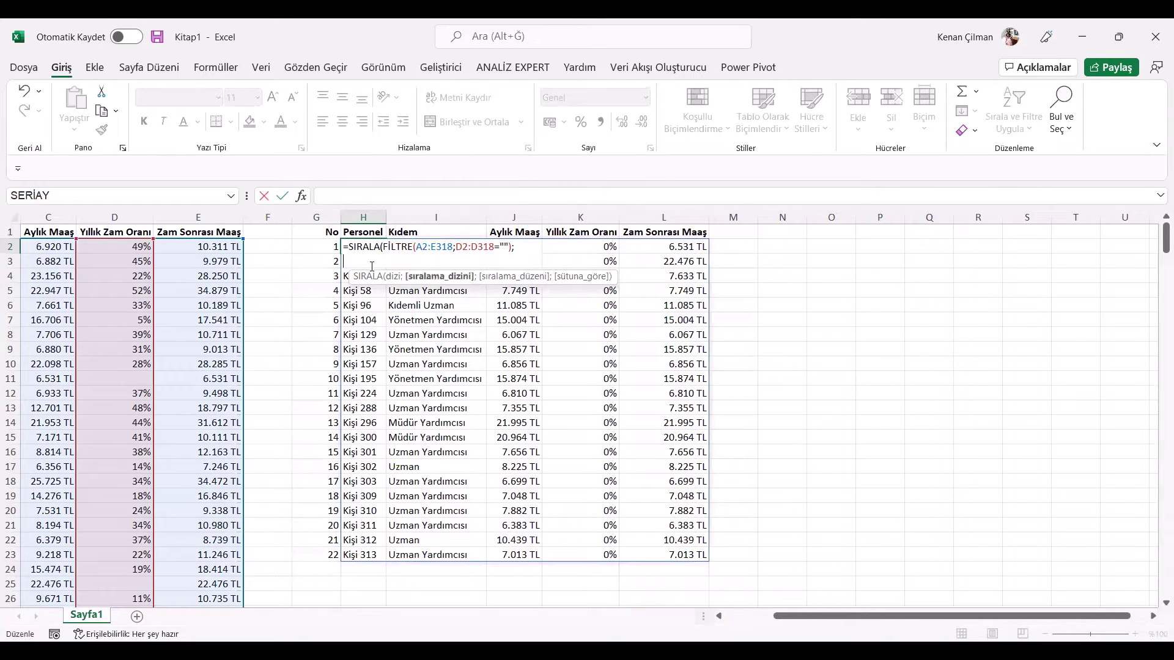
- Complete the SIRALA formula in H2 with sort index 3 and the descending order option -1 (Azalan)
left_click_drag(850, 614, 802, 614)
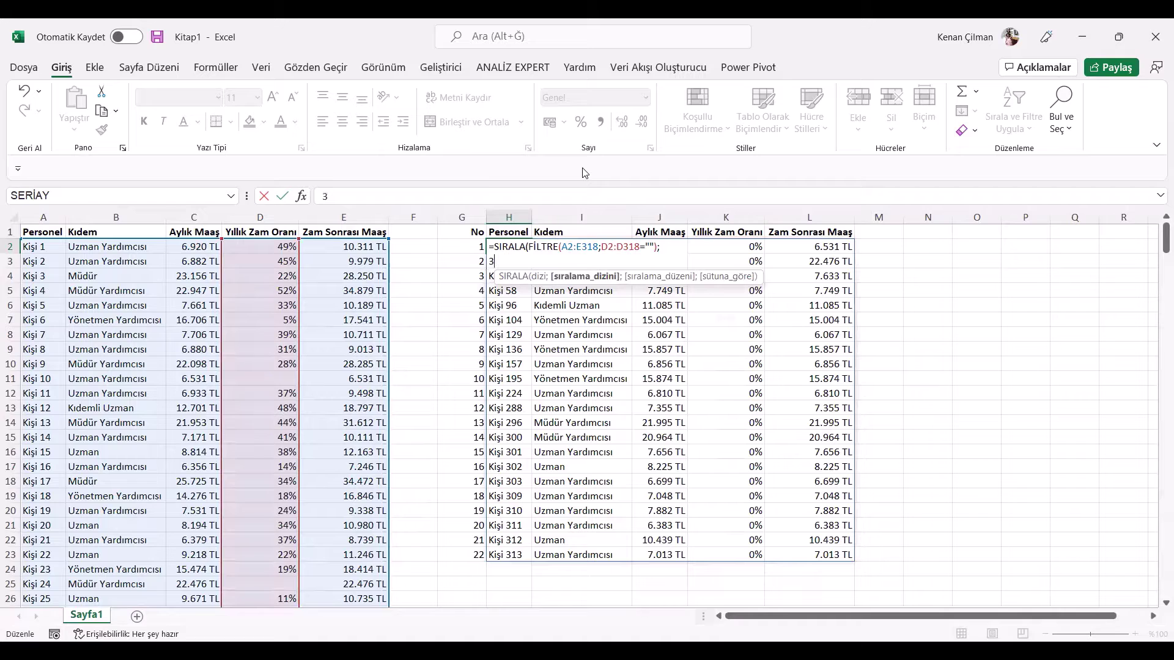
type(";")
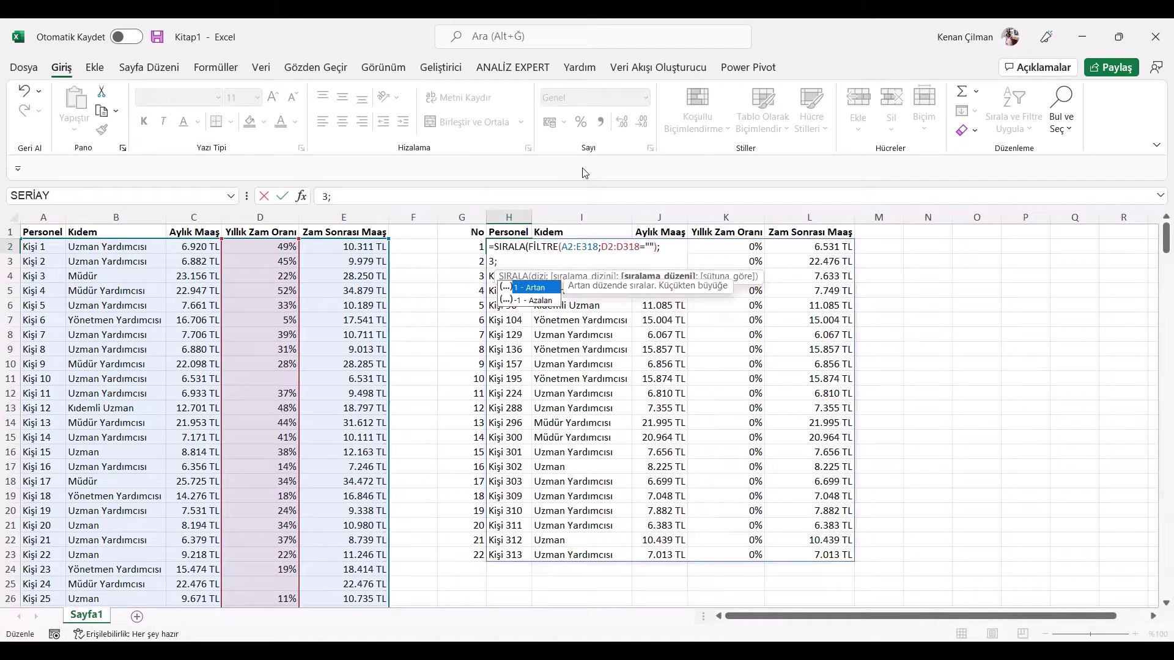
left_click(542, 303)
key("Tab")
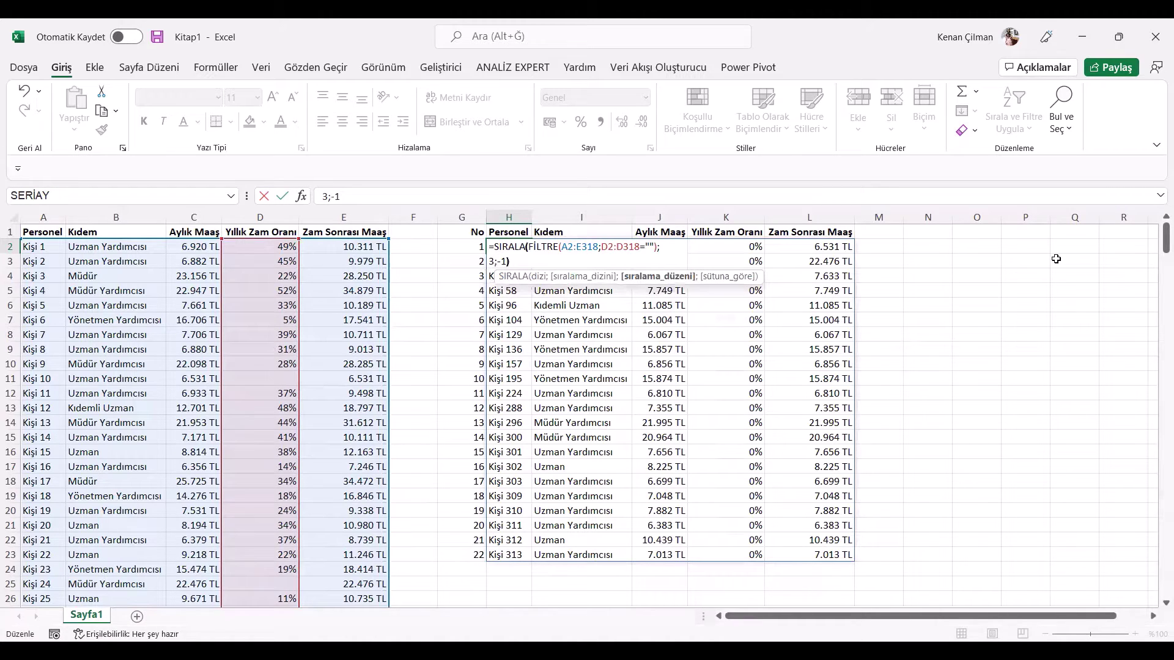
key("Return")
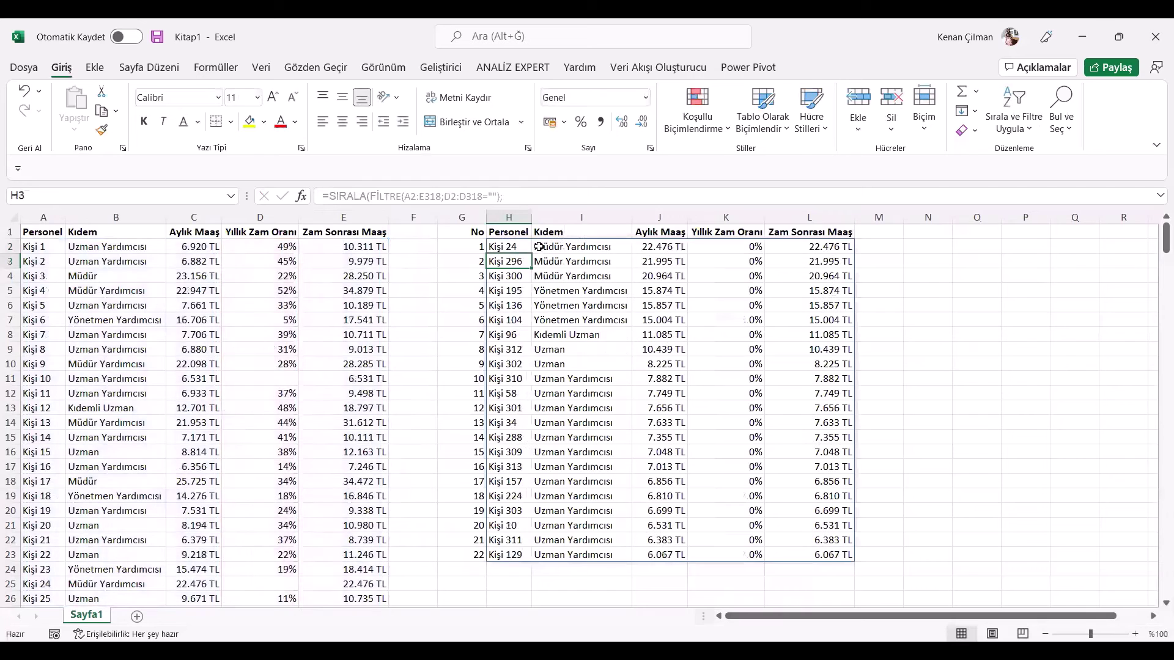
- Compare the descending list in H:L with the source table and inspect the formula in H2
left_click(539, 247)
left_click_drag(160, 249, 282, 366)
left_click_drag(668, 249, 669, 479)
left_click(703, 320)
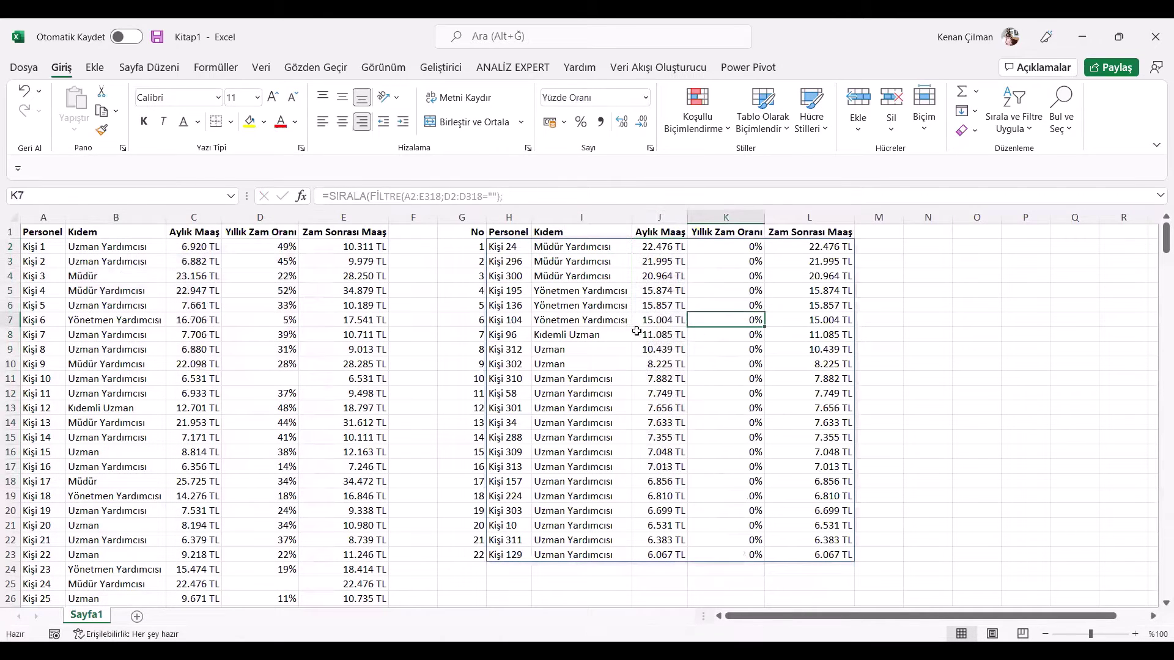
left_click(525, 251)
key("F2")
key("Escape")
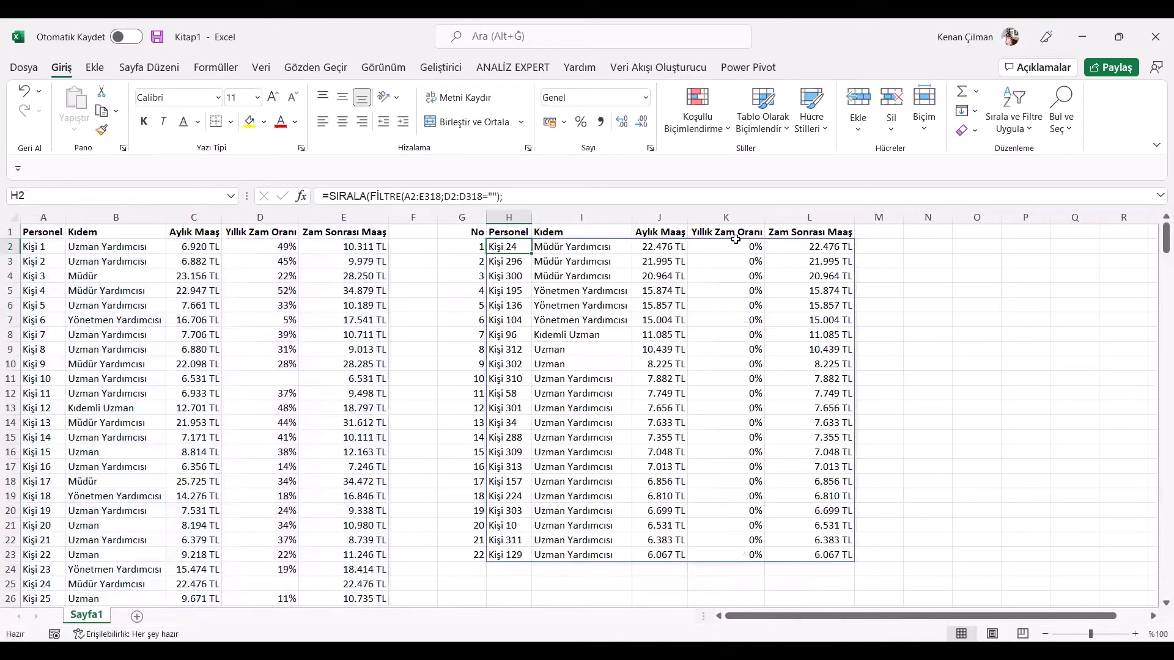
- Examine the Yıllık Zam Oranı and Aylık Maaş columns of the list sorted in descending order
left_click_drag(727, 246, 711, 371)
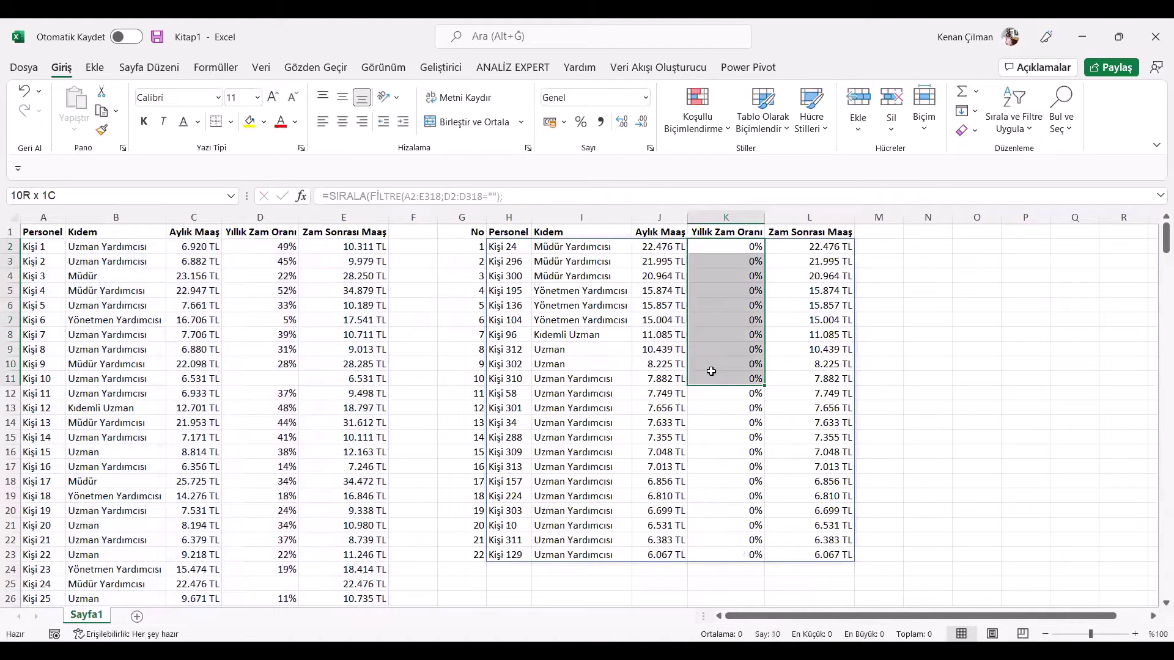
double_click(512, 249)
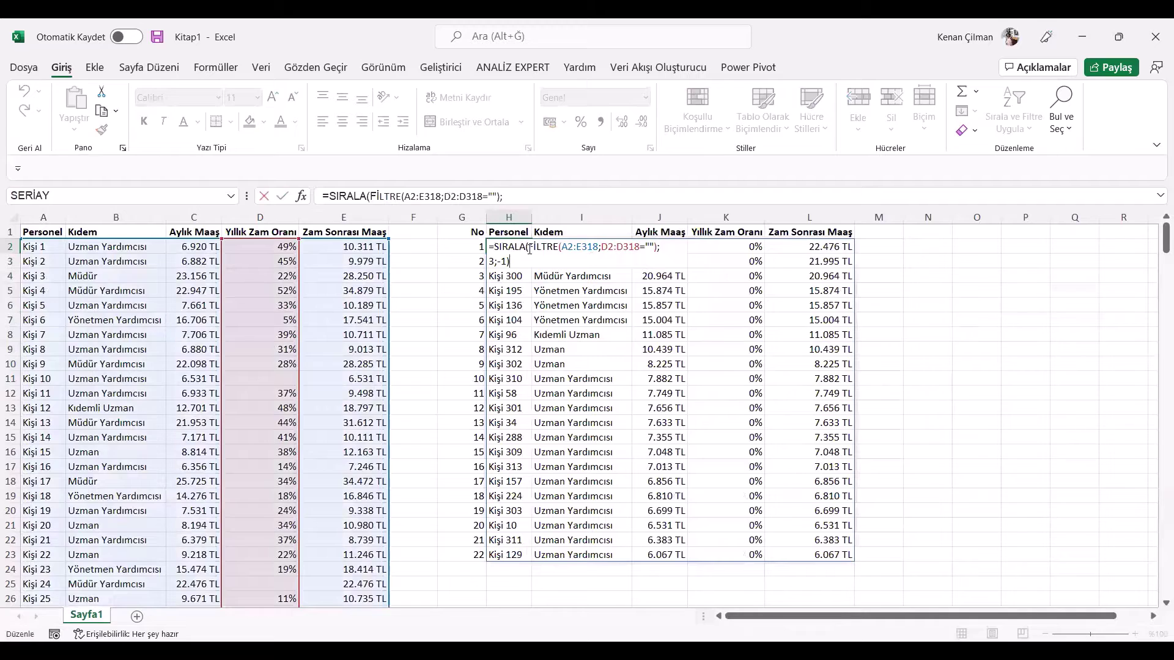
key("Escape")
left_click(586, 333)
left_click_drag(660, 246, 650, 420)
left_click(648, 319)
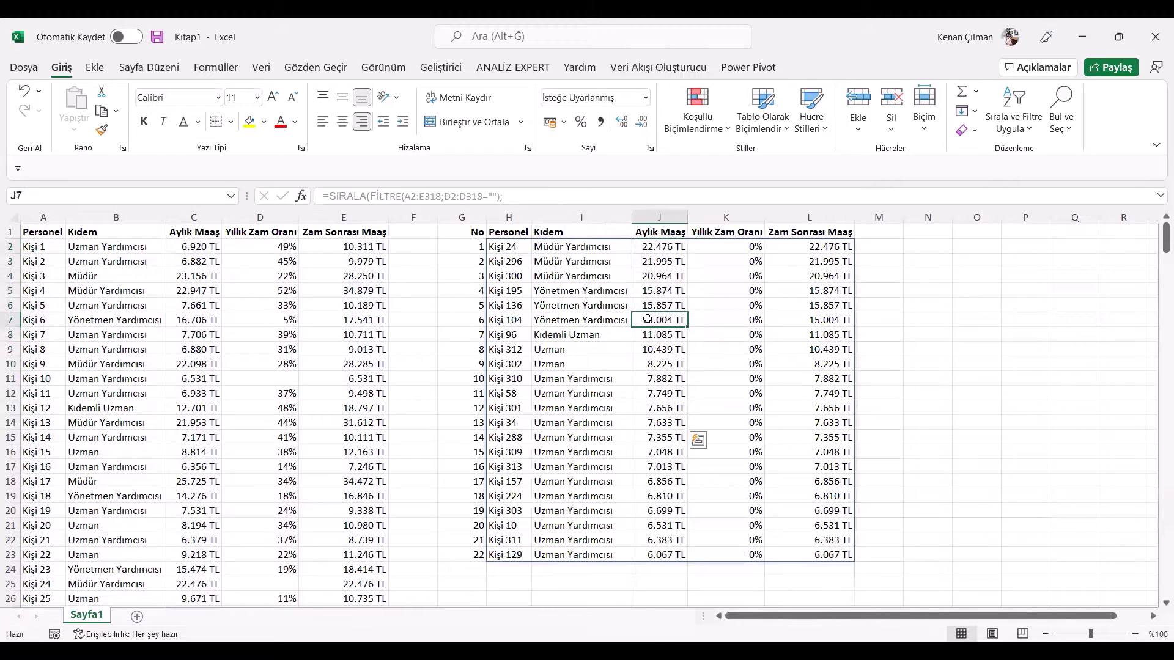
left_click_drag(521, 246, 851, 241)
left_click(718, 321)
left_click_drag(622, 279, 810, 452)
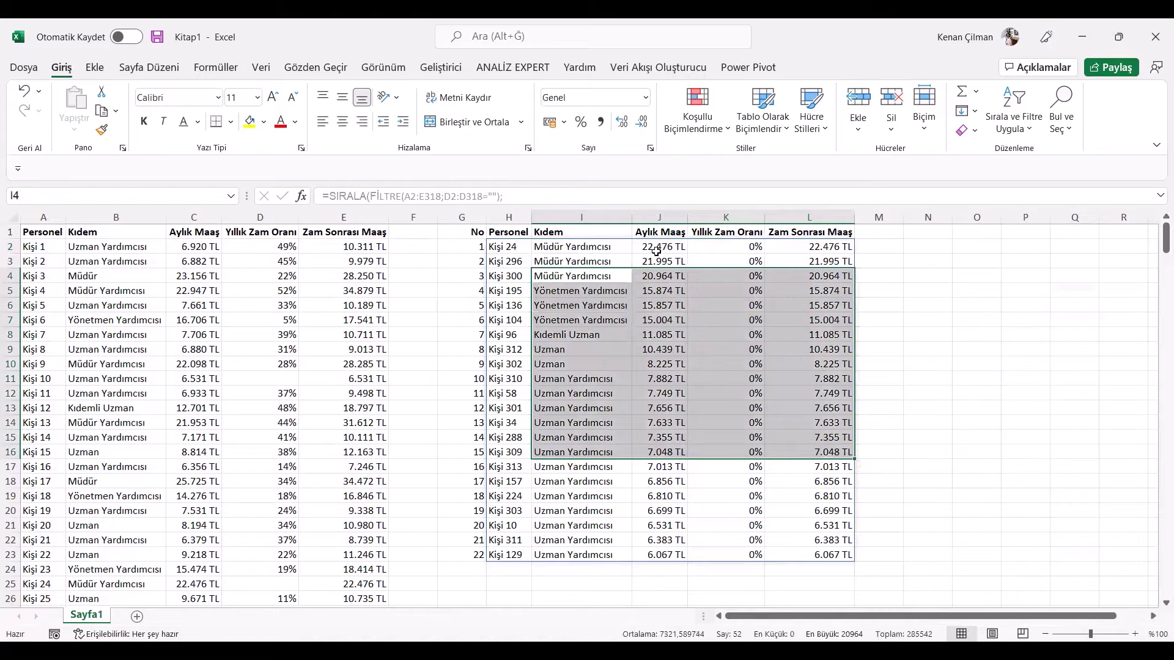
left_click_drag(656, 251, 641, 546)
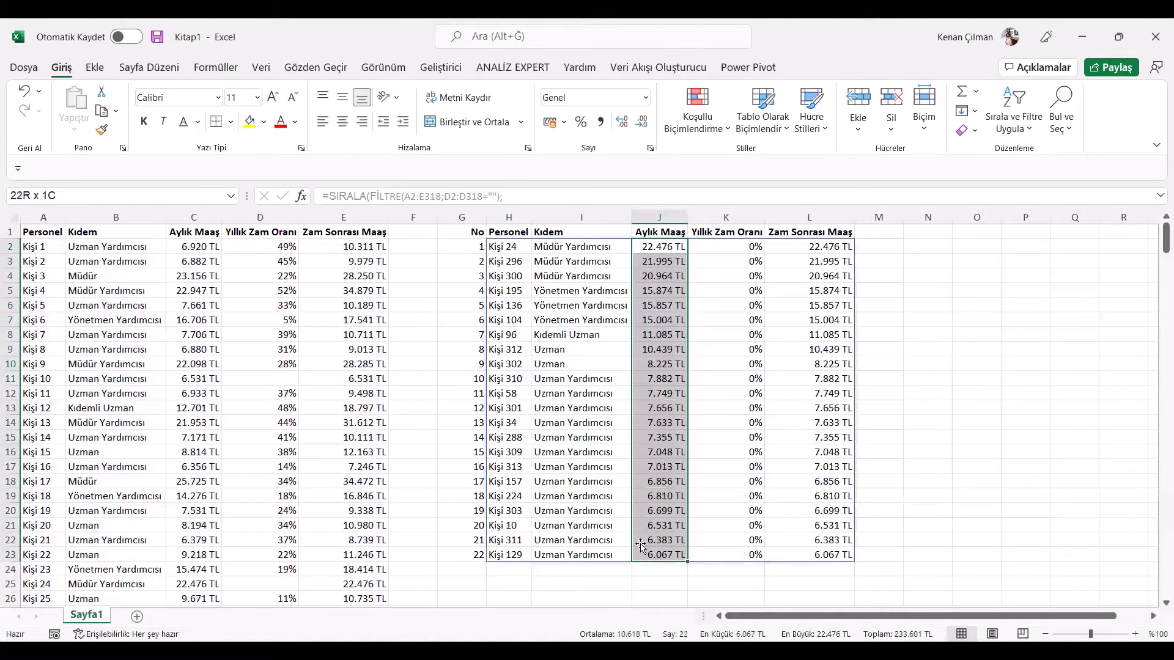
left_click(643, 375)
- Remove the -1 sort order from the SIRALA formula in H2 so the salaries sort in ascending order
left_click(502, 246)
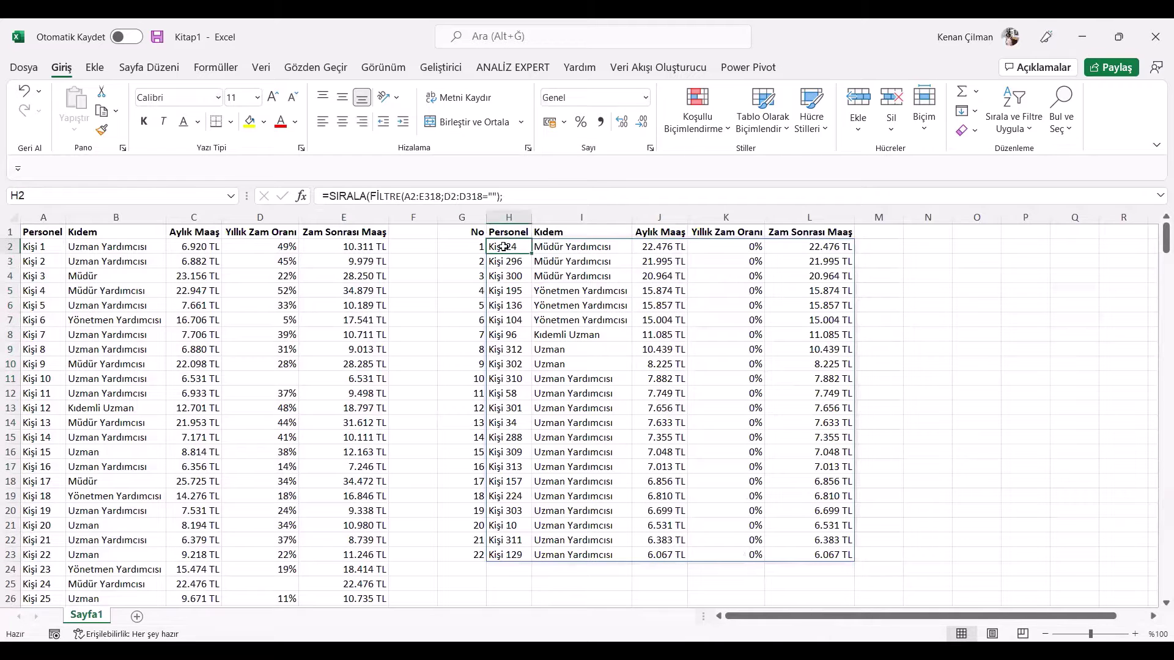
key("F2")
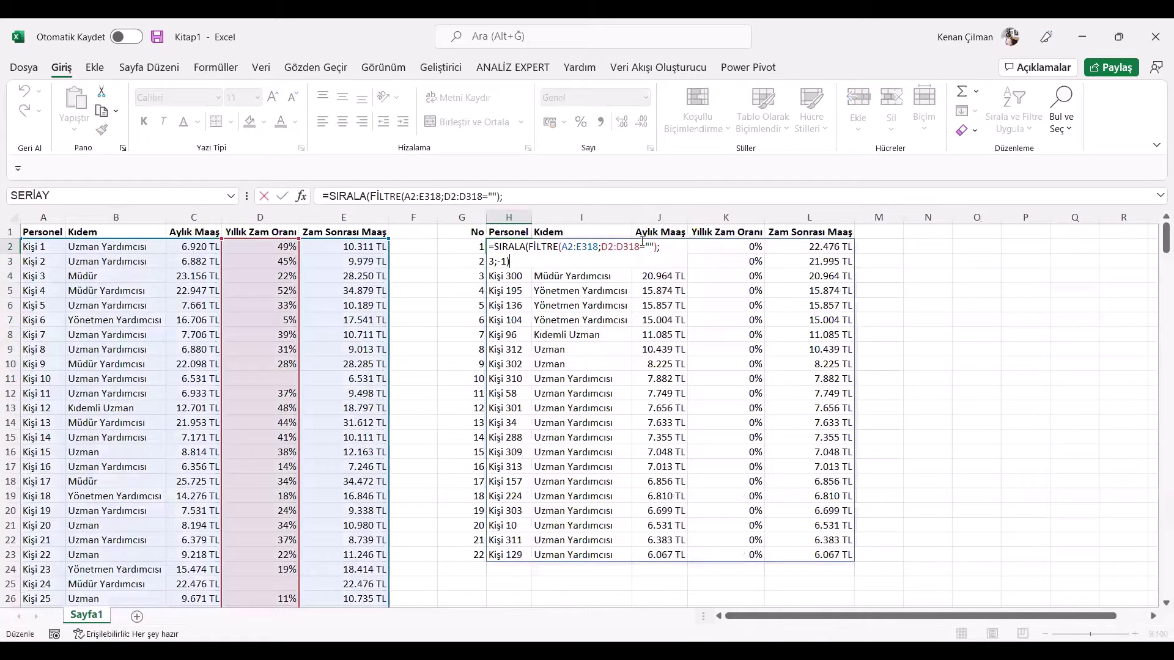
left_click(503, 261)
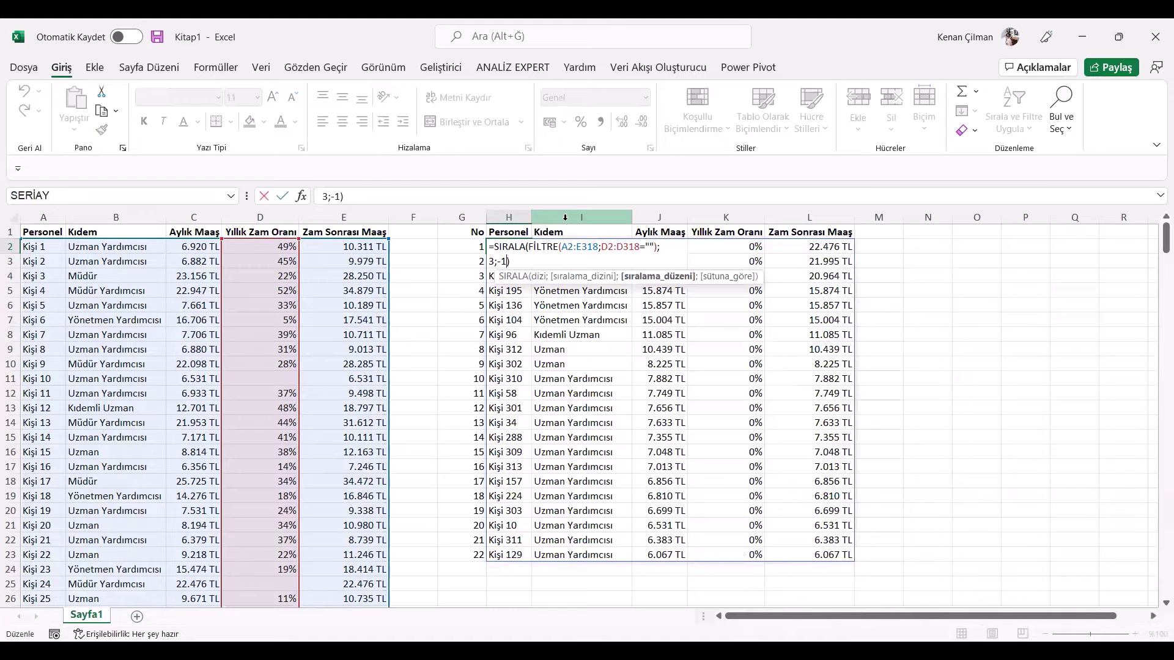
key("BackSpace")
key("BackSpace")
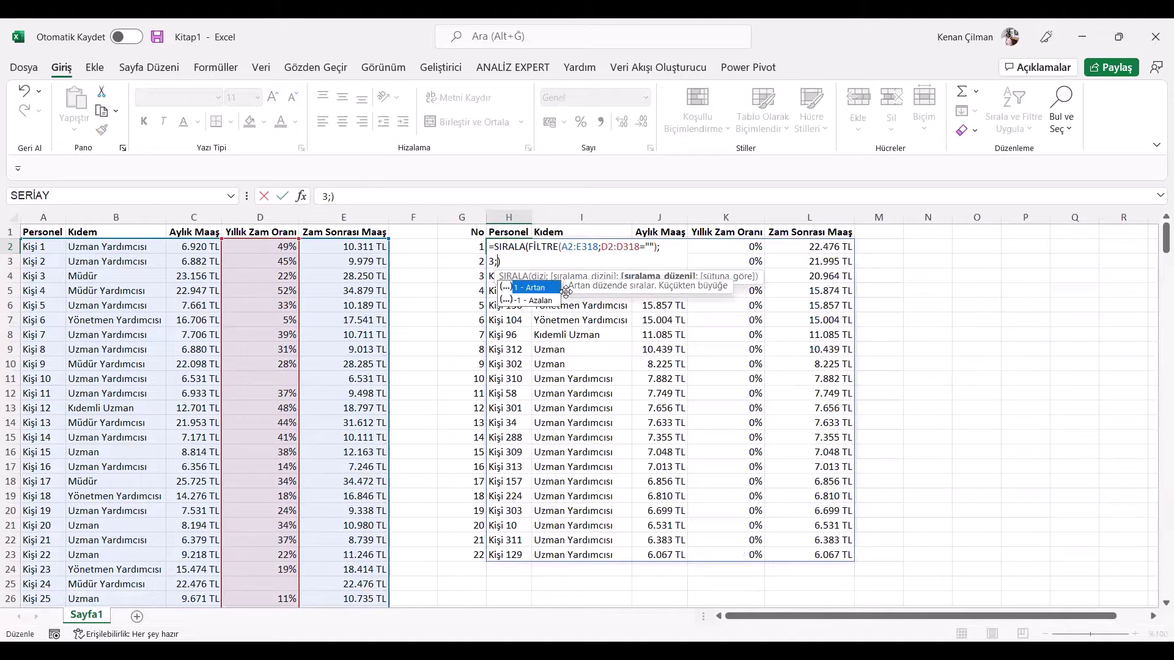
key("Return")
key("Up")
- Examine the seniority, salary and raise rate columns of the list sorted in ascending order
left_click(706, 248)
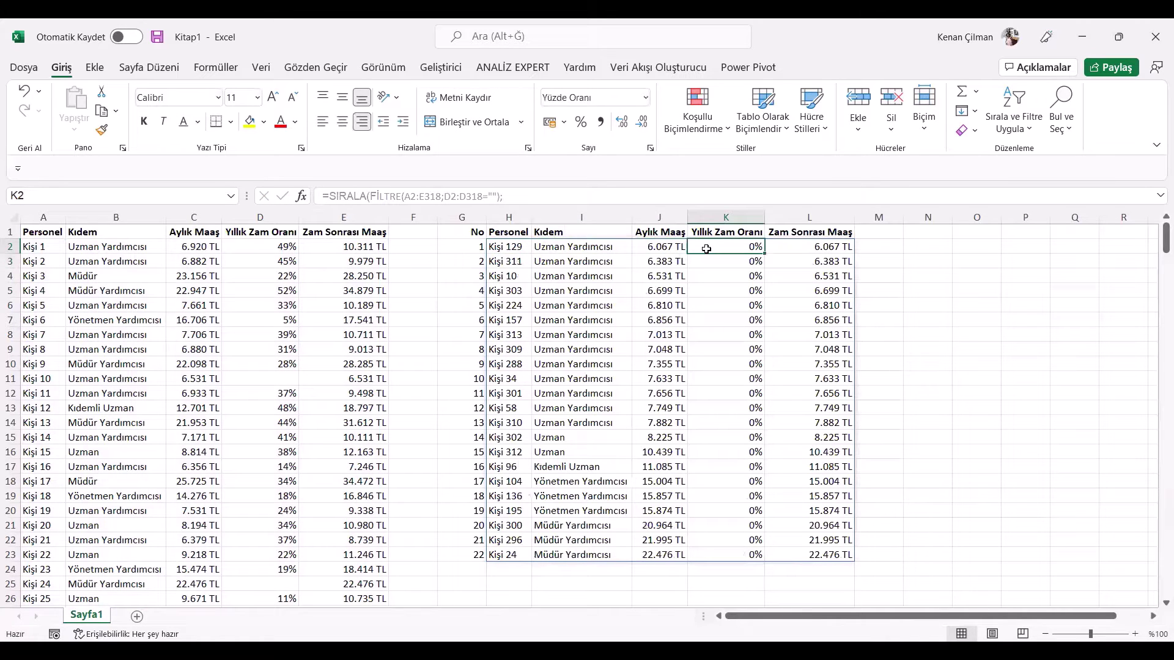
left_click(644, 352)
left_click_drag(567, 277, 700, 481)
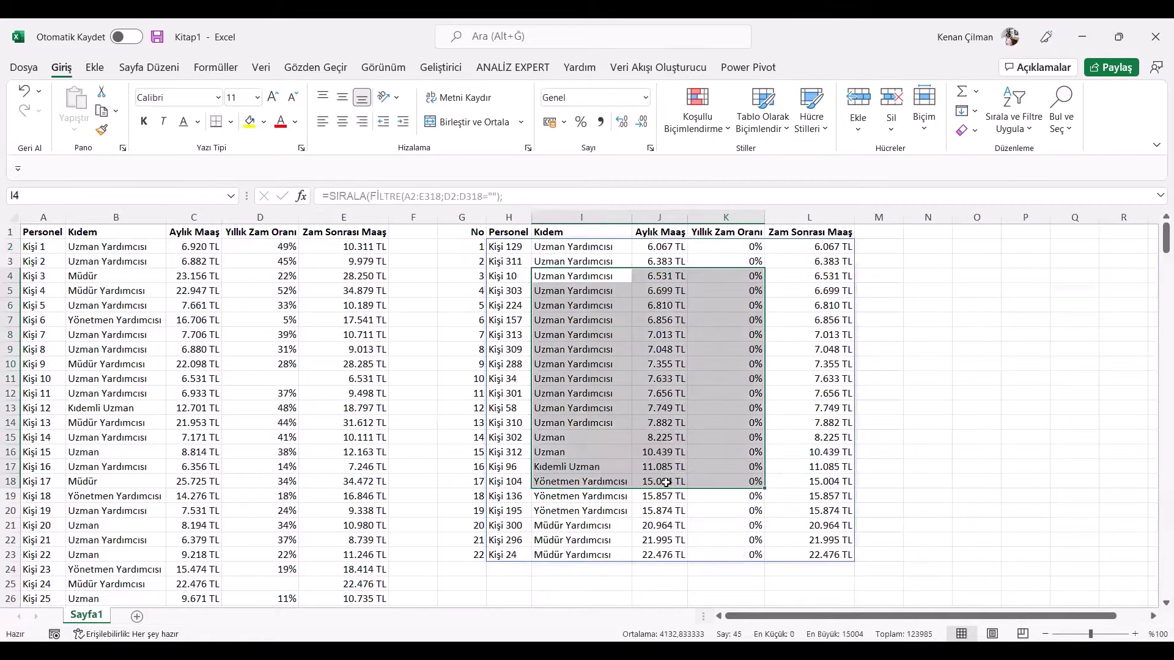
left_click(613, 456)
left_click_drag(679, 554, 667, 350)
left_click(755, 365)
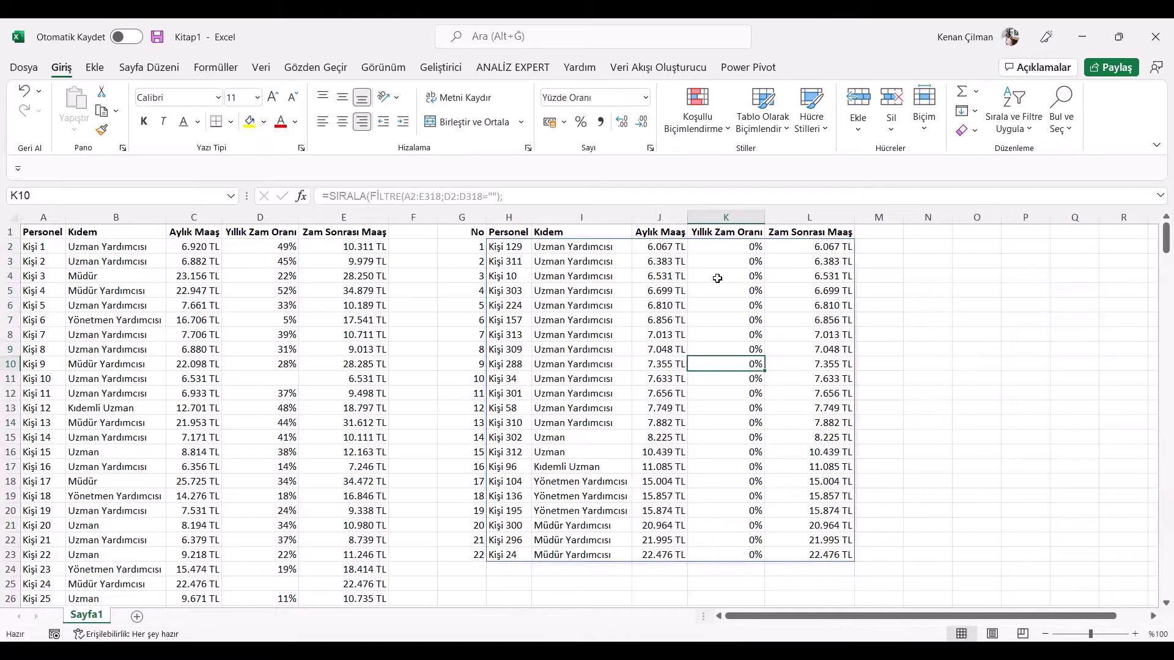
left_click_drag(738, 258, 759, 436)
left_click(741, 247)
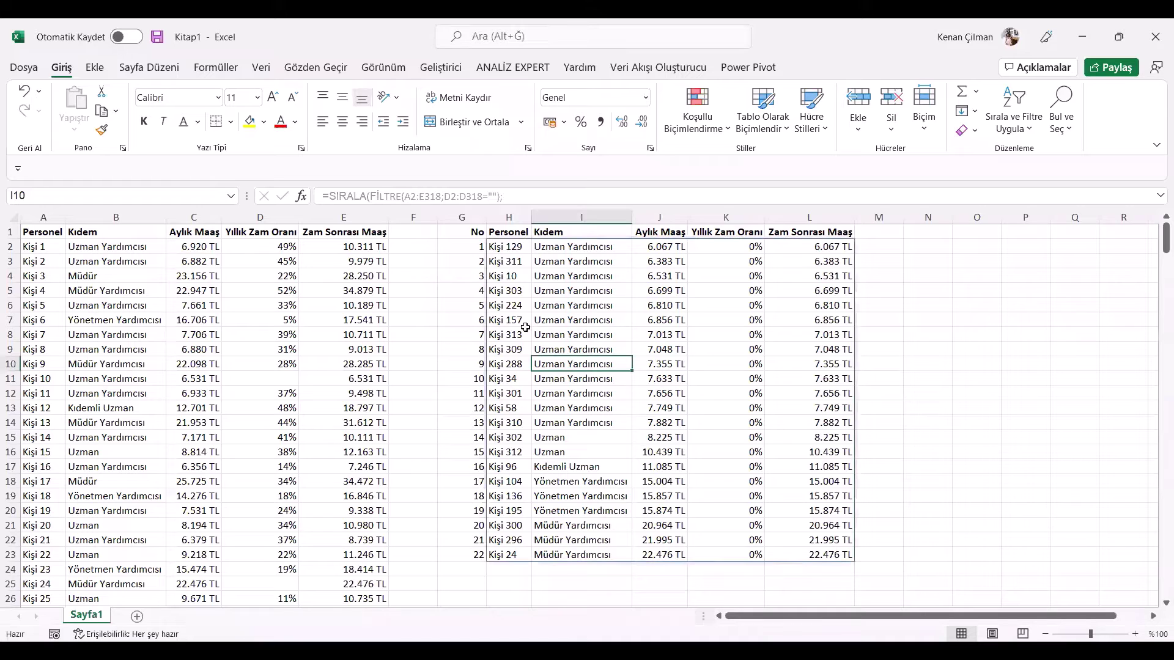
- Review the empty area below the sorted list and the source table range starting at A1
left_click(501, 293)
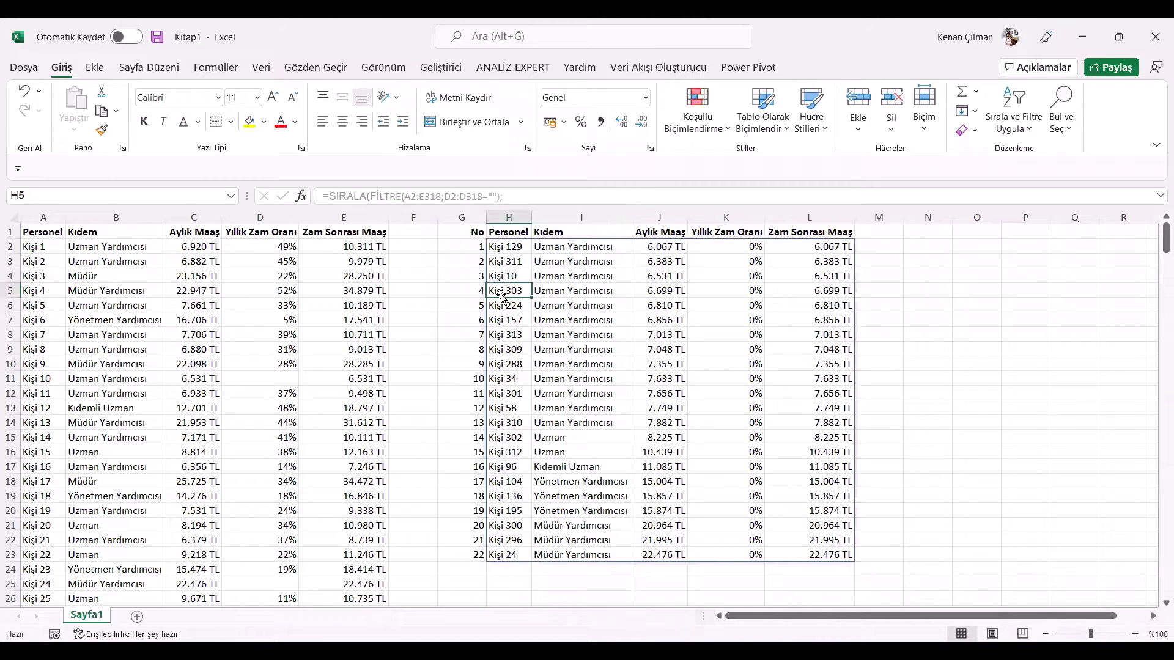
scroll(467, 440, "down", 5)
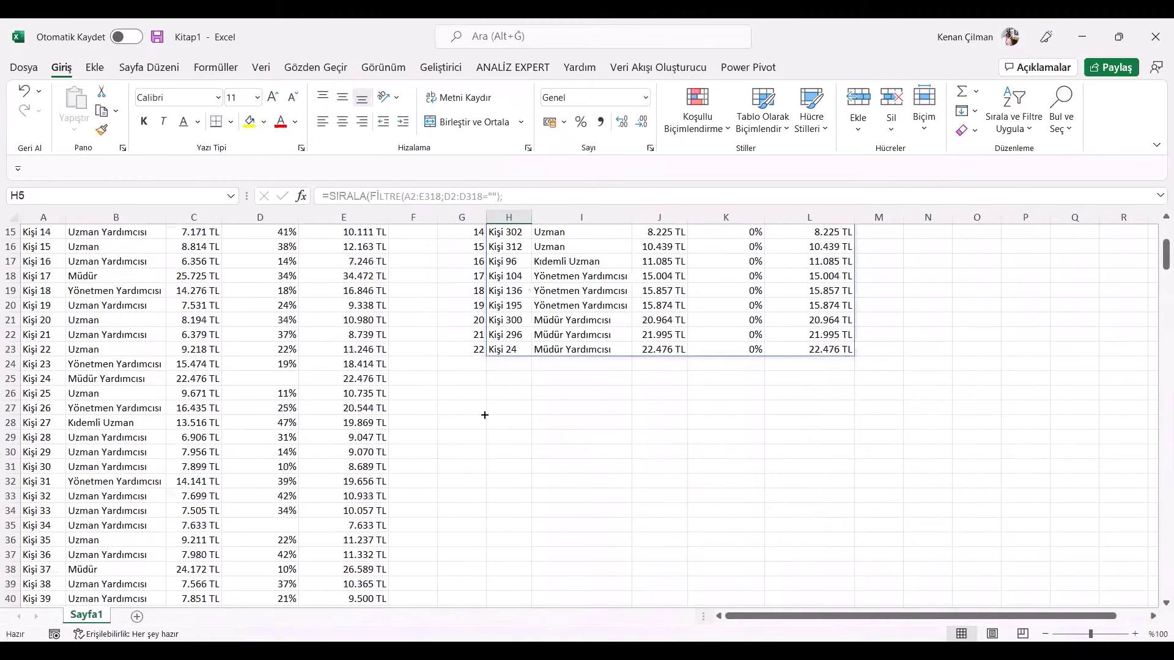
left_click(483, 413)
scroll(483, 413, "up", 5)
left_click_drag(39, 237, 358, 481)
scroll(555, 401, "down", 1)
scroll(513, 508, "down", 2)
- Transpose the source table A1:E318 with a DEVRİK_DÖNÜŞÜM formula in H27
left_click(514, 511)
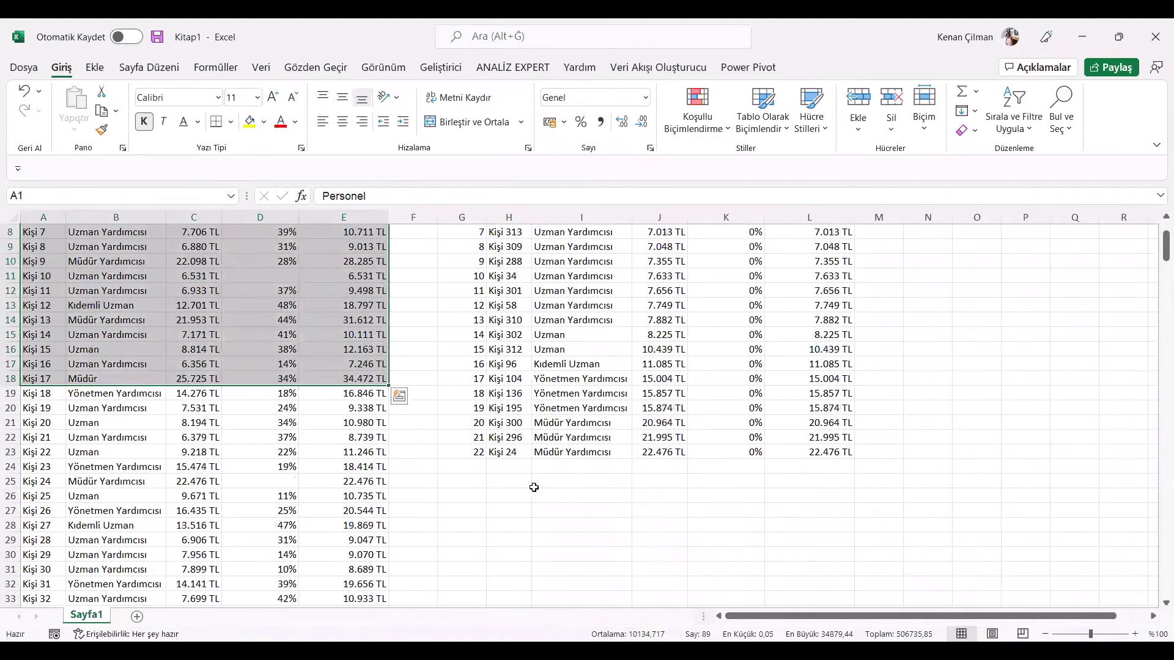
type("=devr")
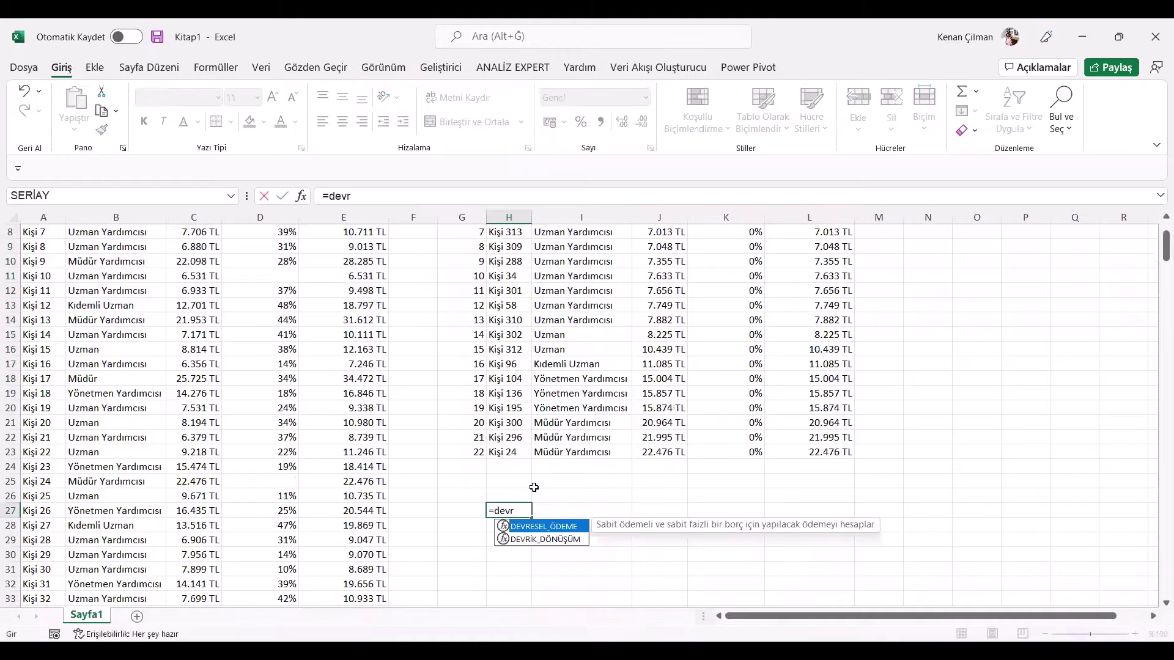
key("Down")
key("Tab")
scroll(10, 324, "up", 2)
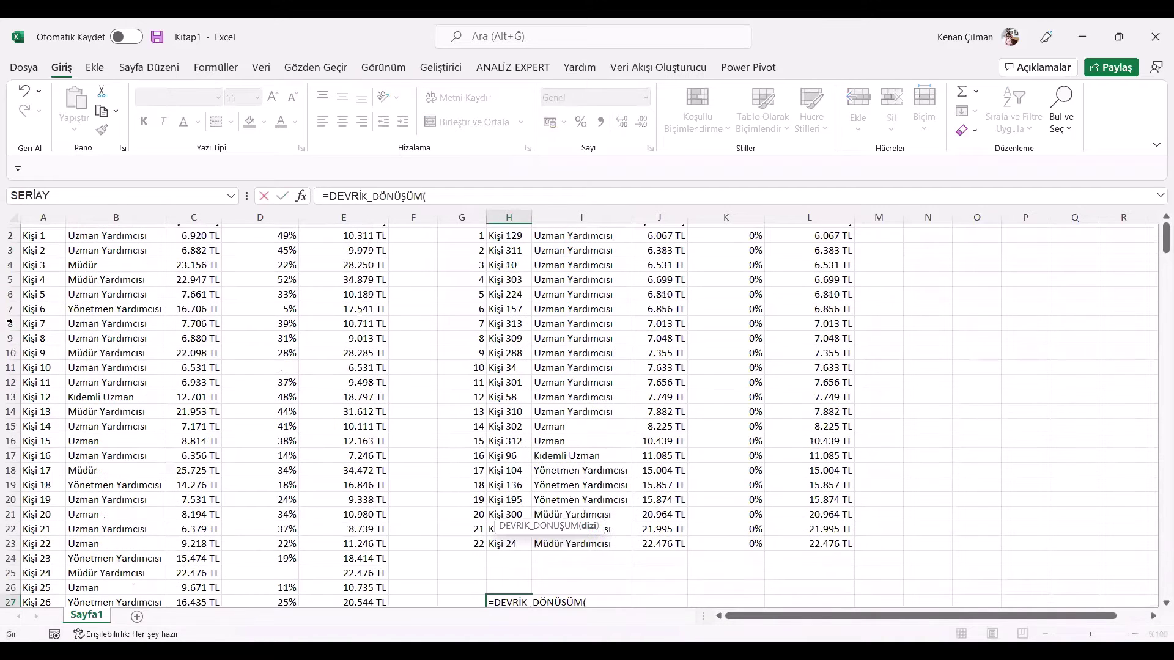
left_click_drag(46, 231, 329, 380)
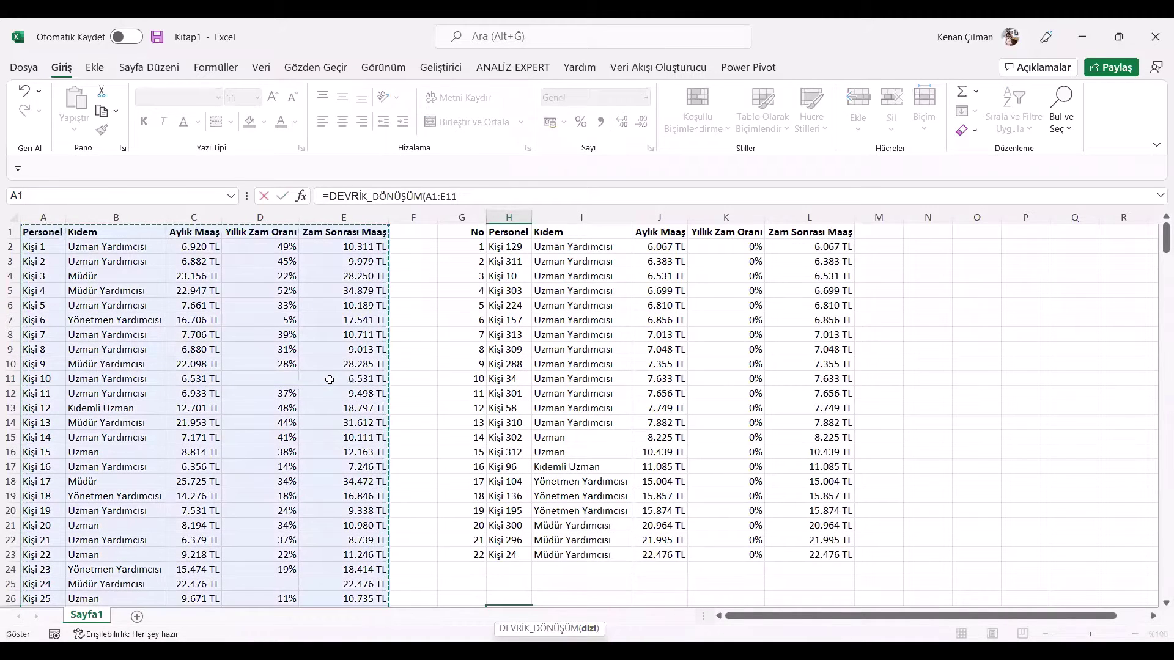
key("ctrl+shift+Down")
key("Return")
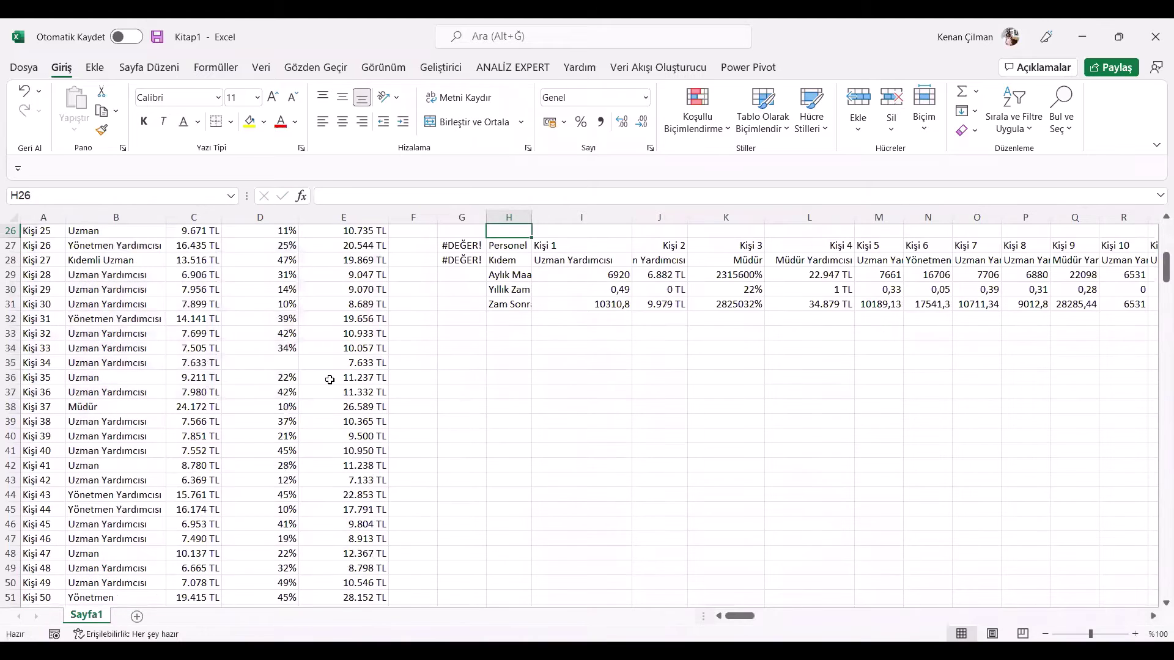
- Undo the DEVRİK_DÖNÜŞÜM formula to view the source rows A1:E15, and redo it
scroll(329, 380, "up", 5)
key("Up")
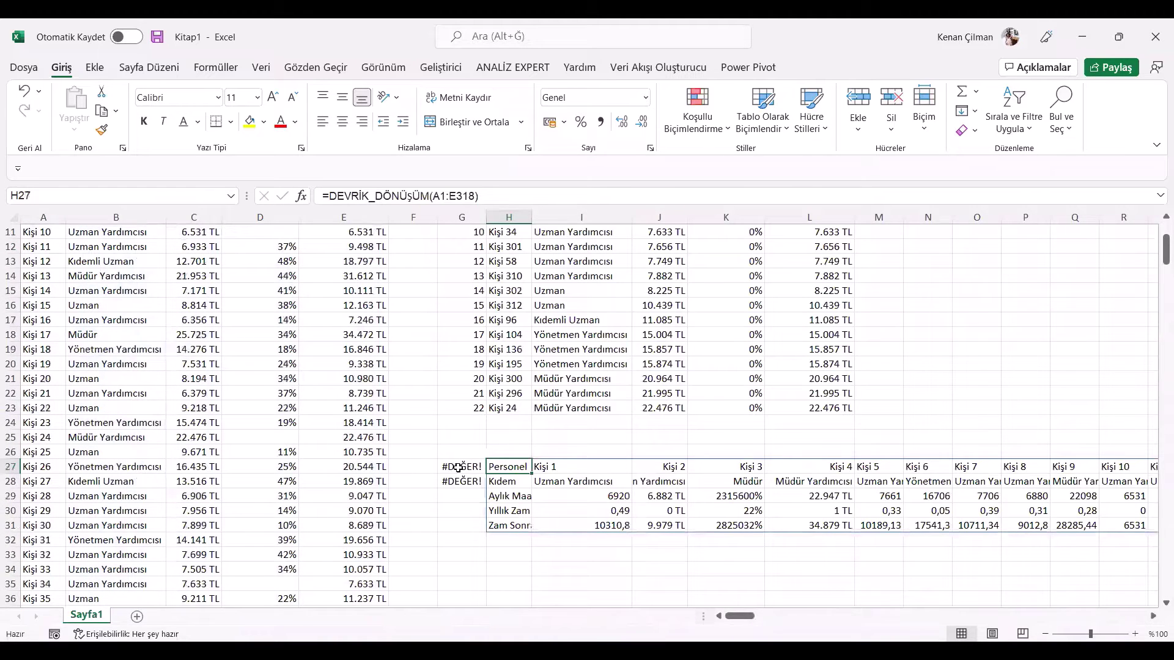
left_click(506, 493)
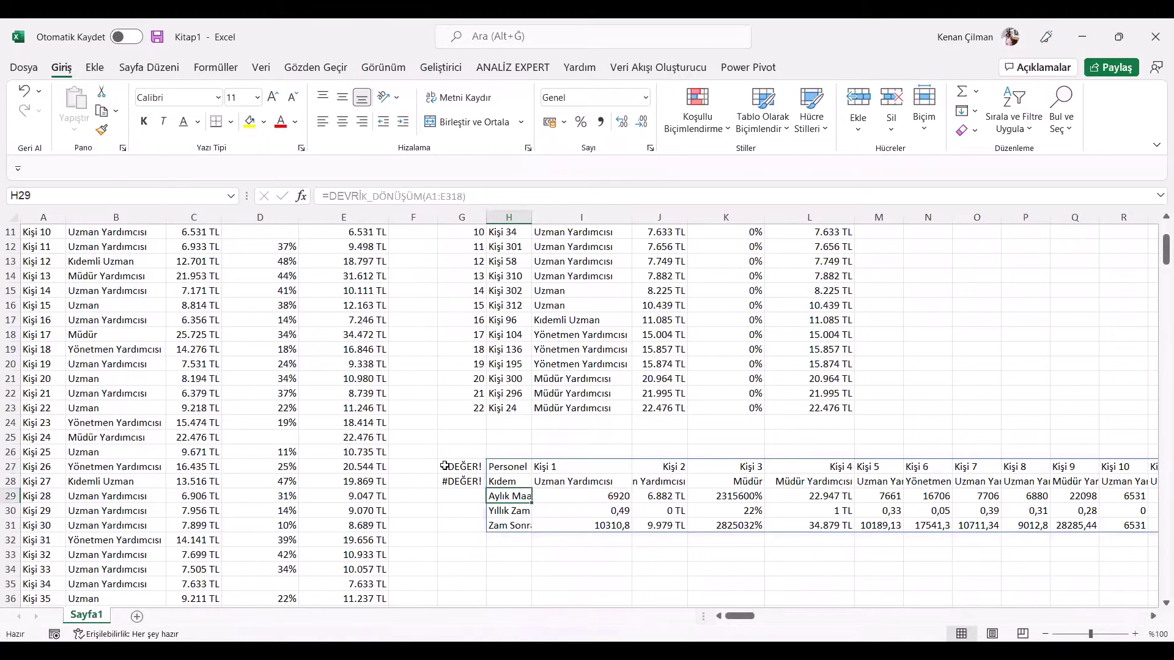
key("ctrl+z")
scroll(244, 367, "up", 4)
left_click_drag(46, 234, 379, 437)
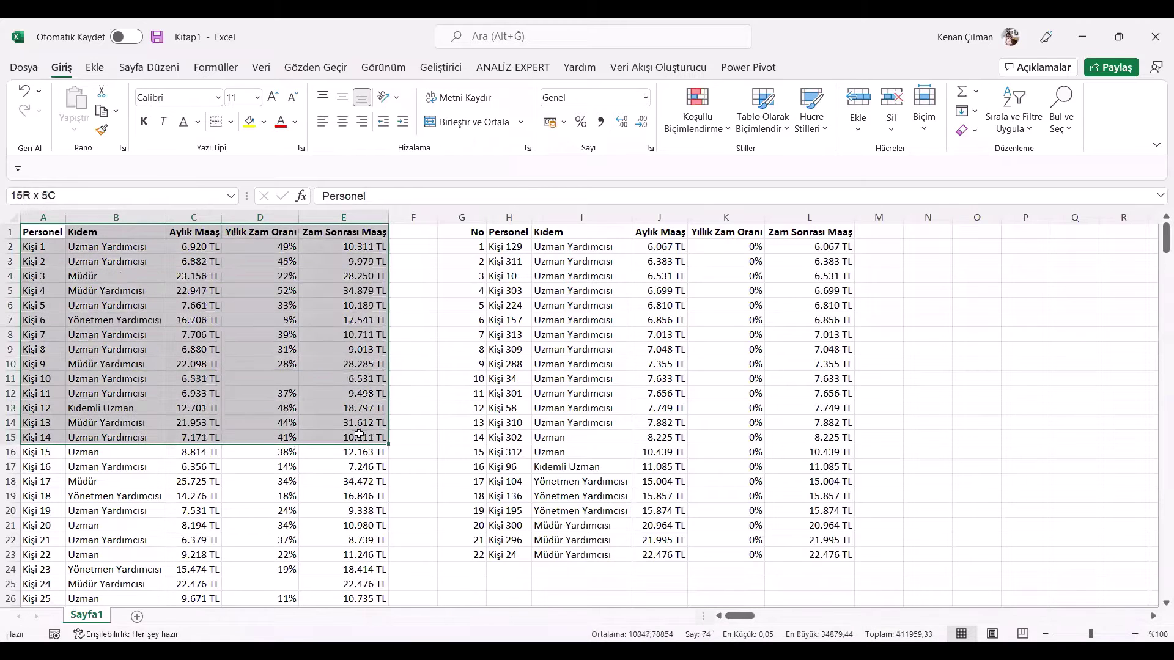
key("ctrl+y")
- Examine the transposed table and its formula in H27
left_click_drag(605, 419, 760, 482)
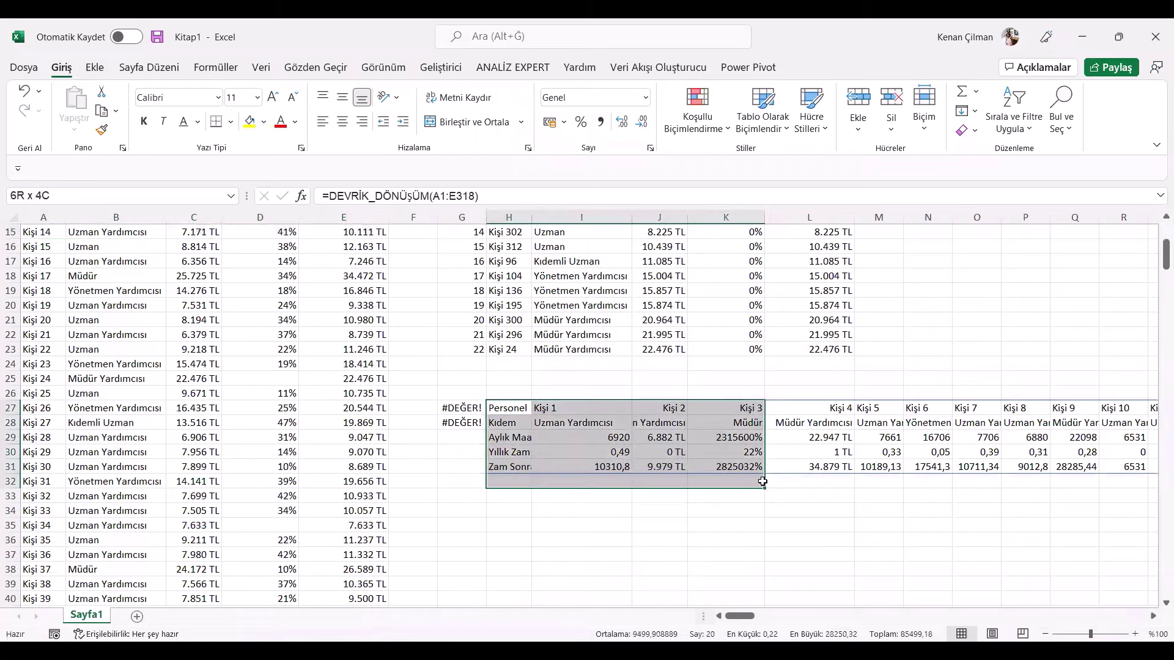
left_click(661, 456)
left_click(512, 407)
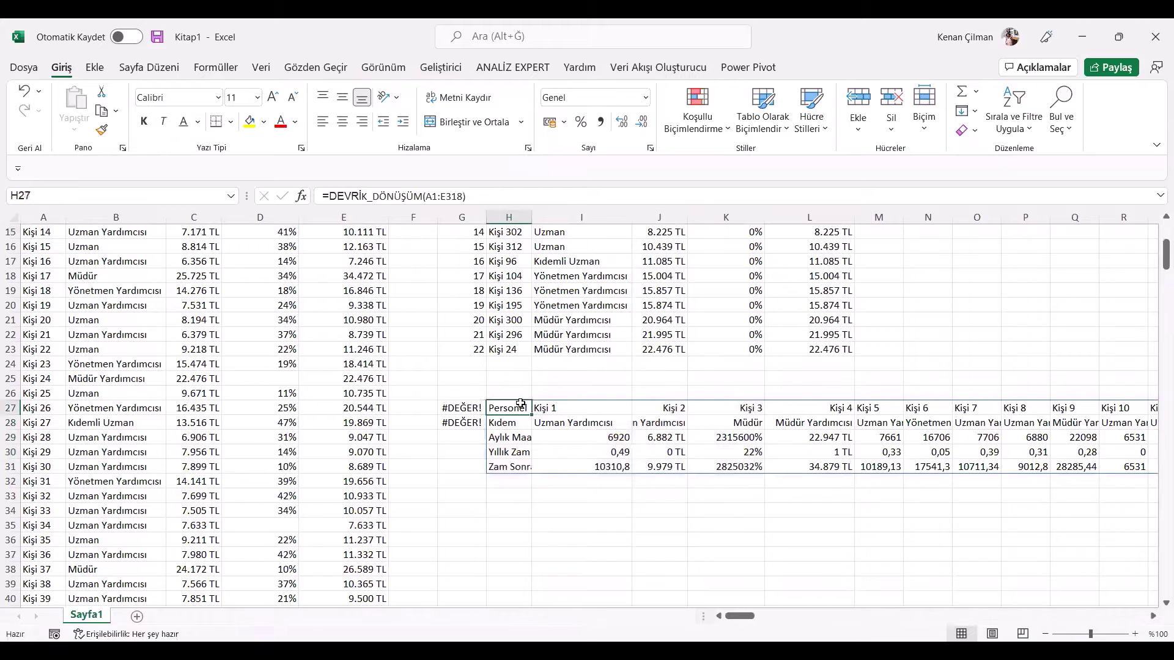
- Clear the transposed table at H27, the numbering in column G and the header row above the sorted list
key("Delete")
scroll(520, 403, "up", 5)
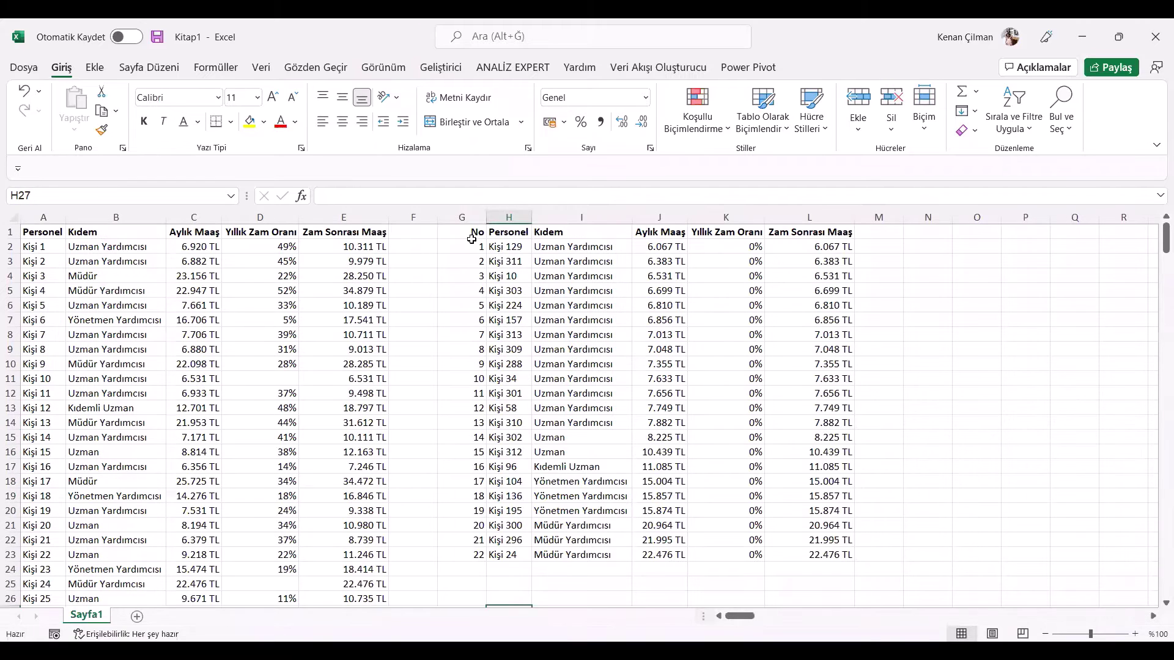
left_click(458, 217)
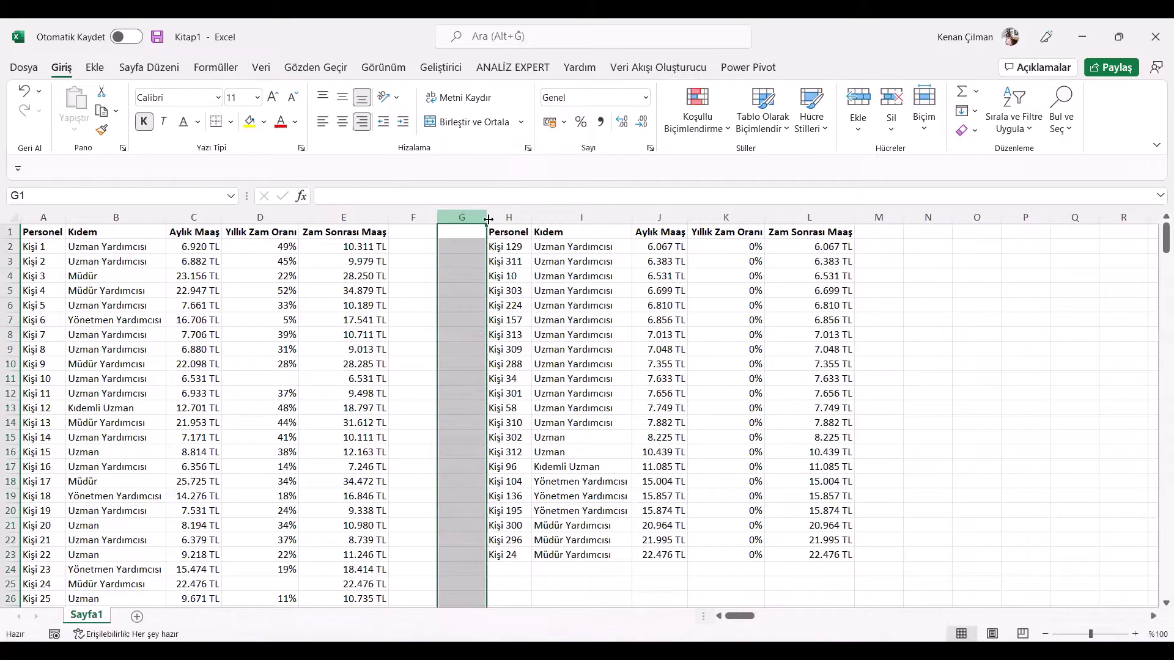
left_click(523, 248)
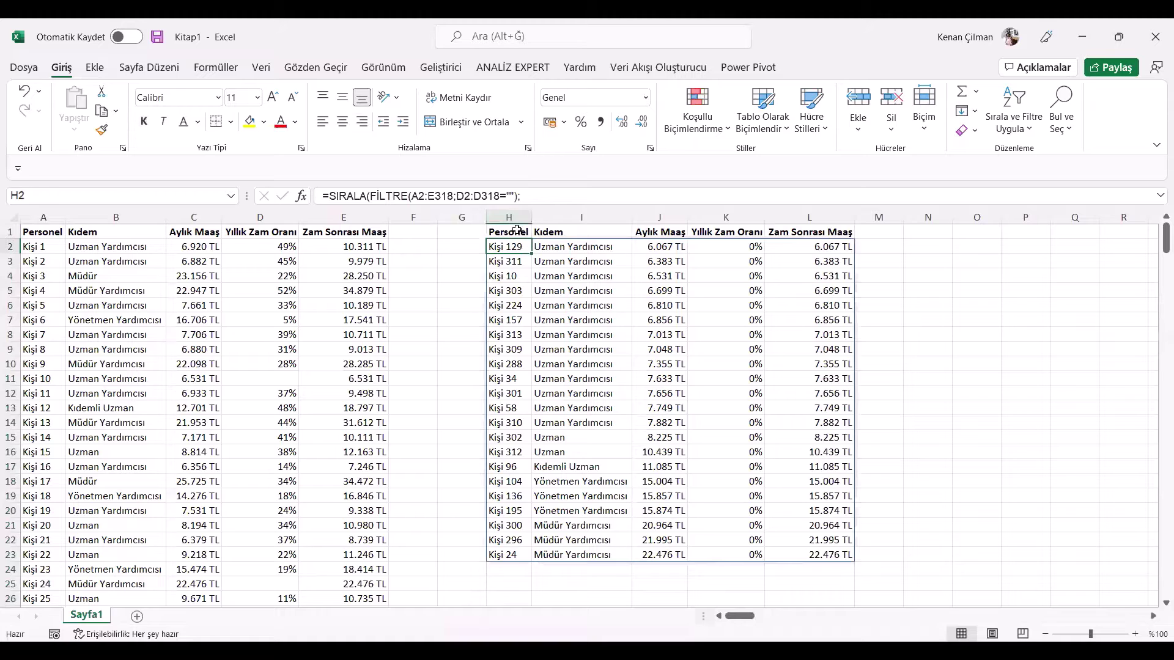
left_click_drag(517, 231, 880, 232)
key("Delete")
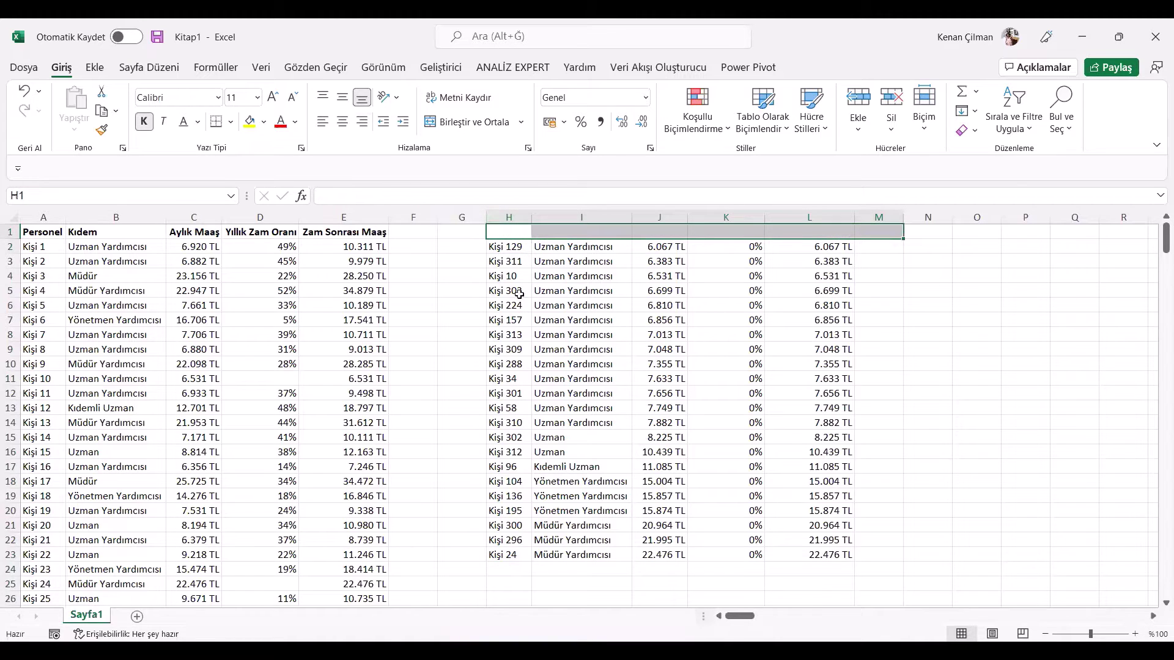
- Wrap the SIRALA and FİLTRE formula in H2 in DEVRİK_DÖNÜŞÜM so the filtered list runs horizontally
left_click(522, 255)
key("F2")
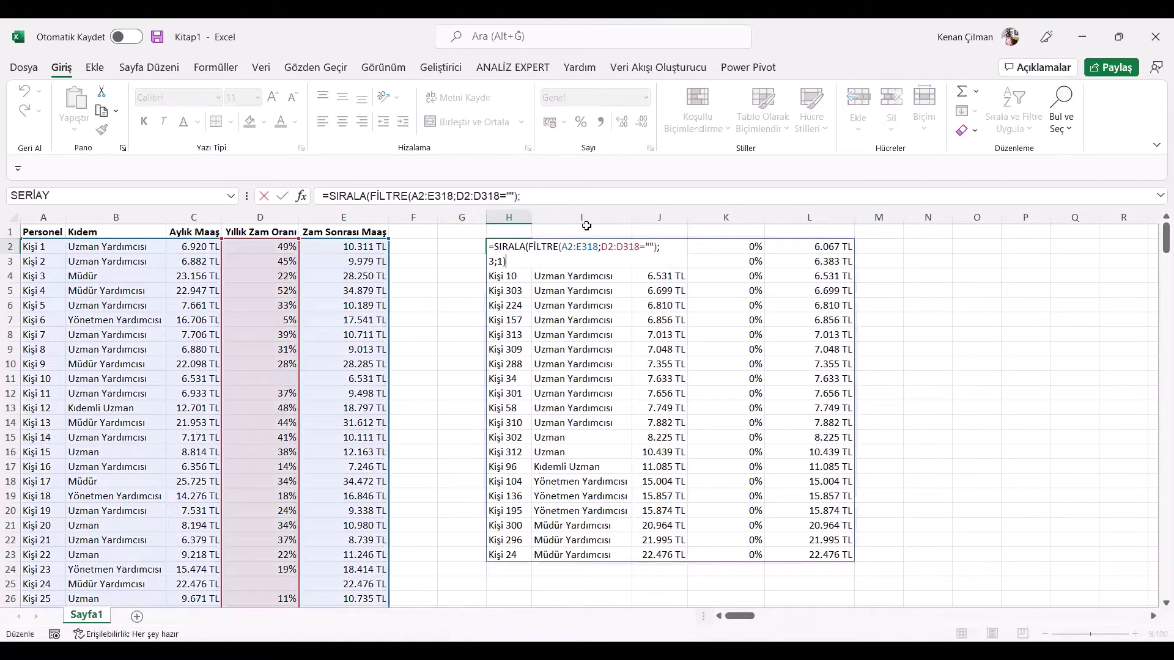
left_click_drag(557, 246, 630, 242)
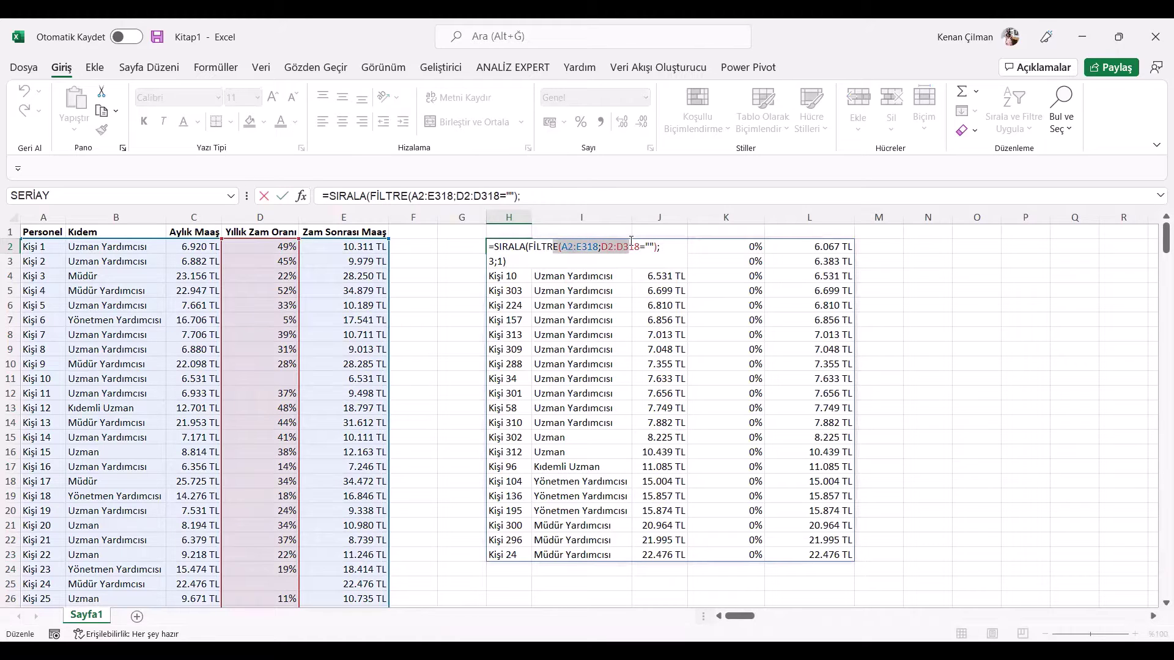
left_click(492, 245)
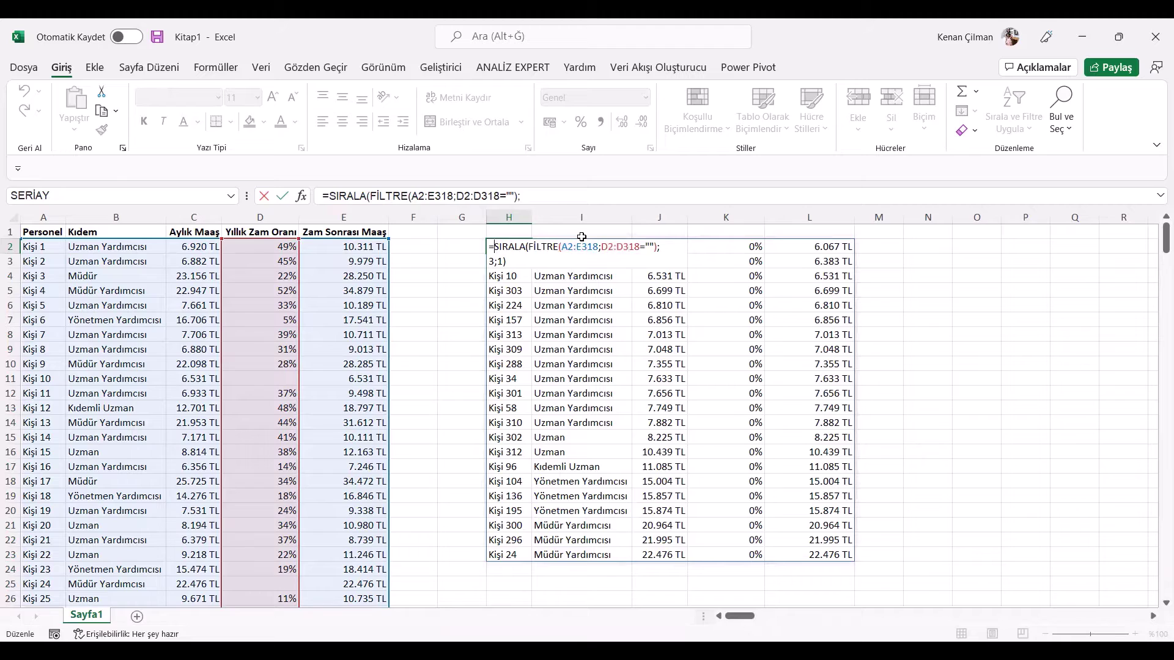
type("DEVRİK")
key("Tab")
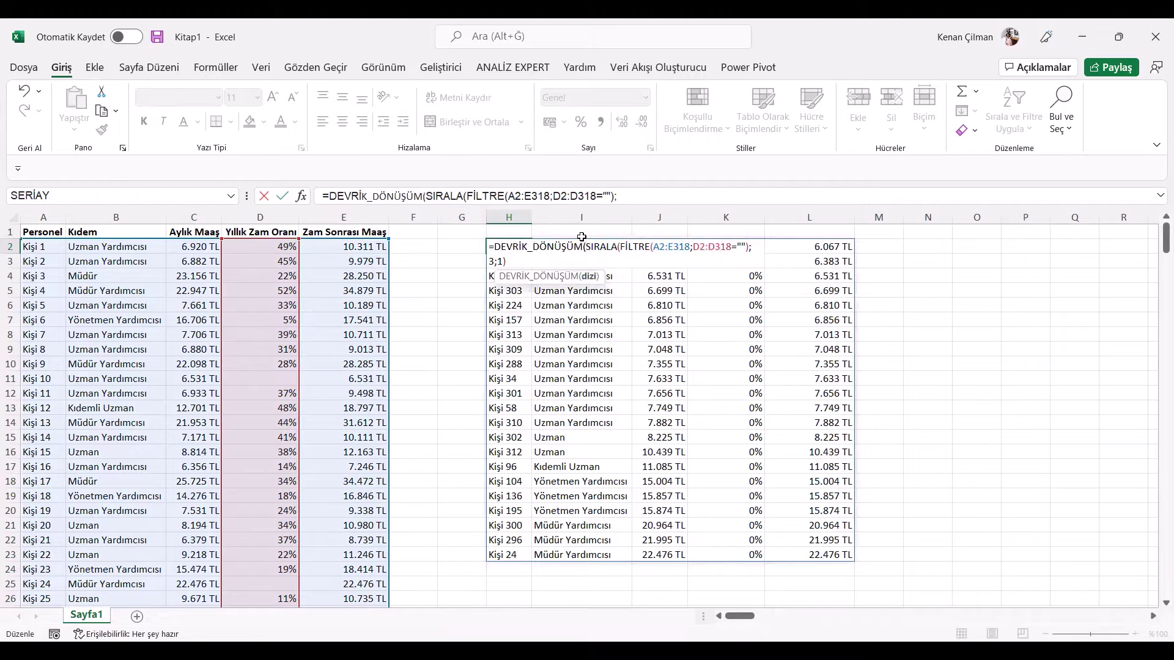
left_click(533, 262)
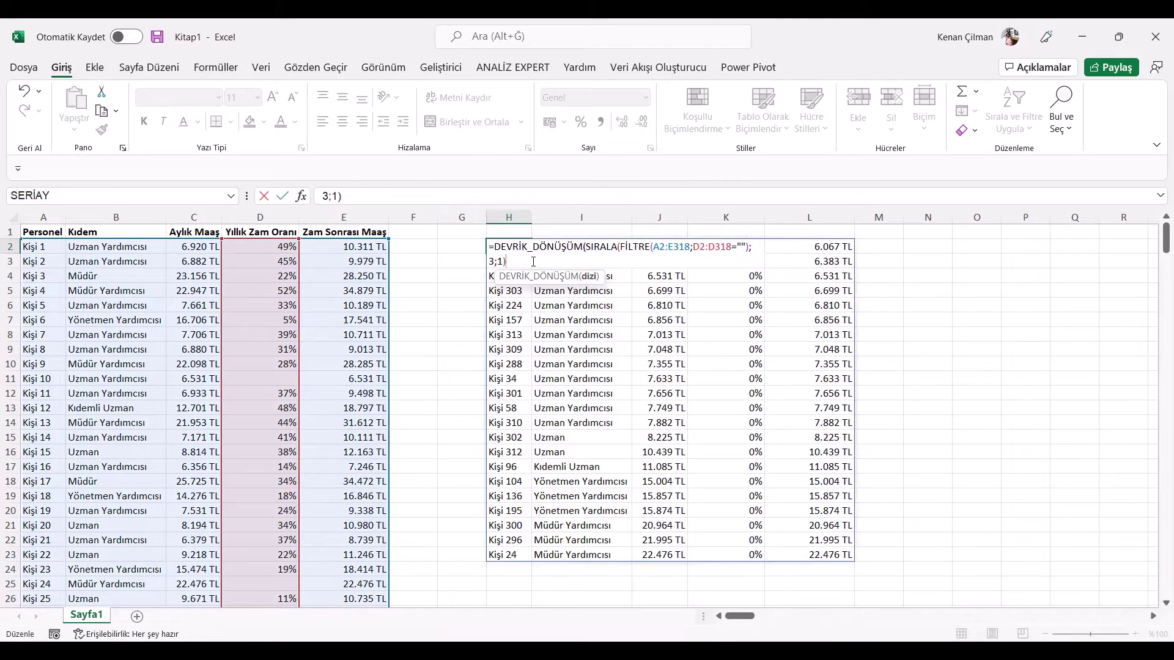
type(")")
key("Return")
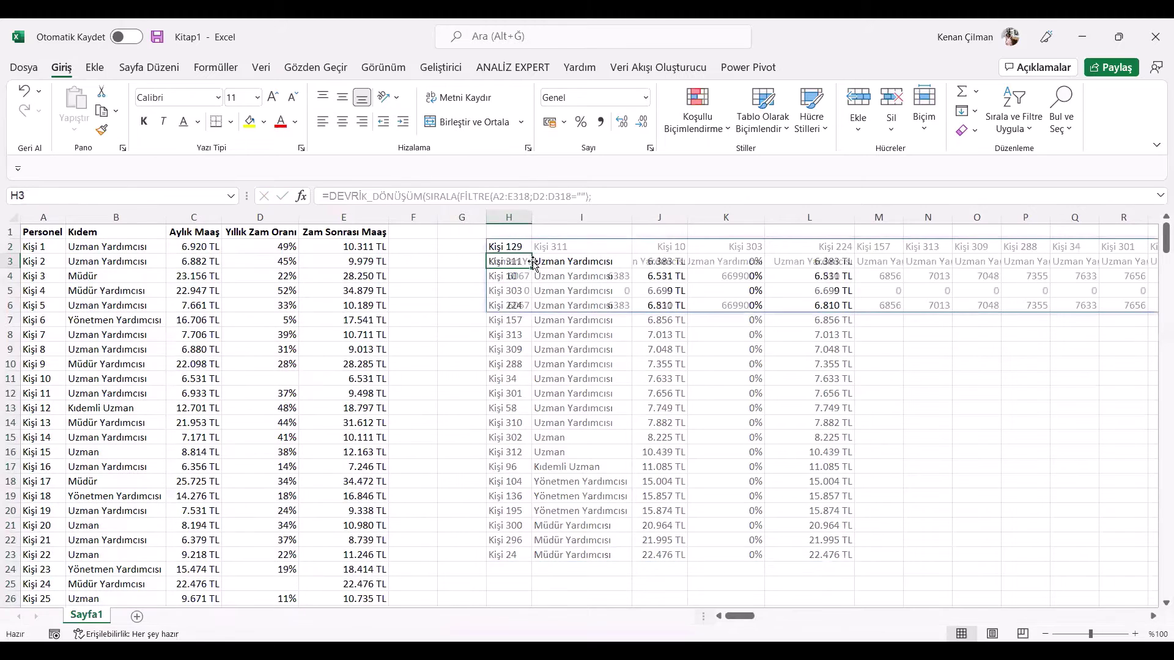
- Examine the rows and number formats of the transposed list starting at H2
left_click_drag(564, 235, 721, 303)
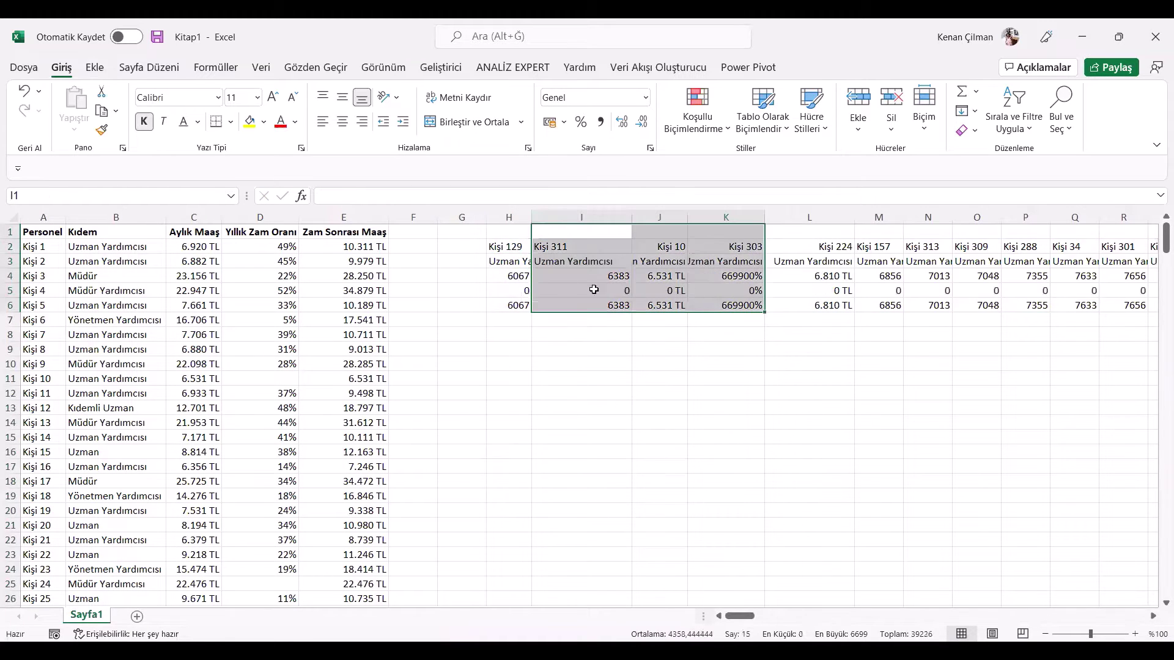
left_click(511, 248)
left_click_drag(510, 247, 887, 290)
left_click(516, 291)
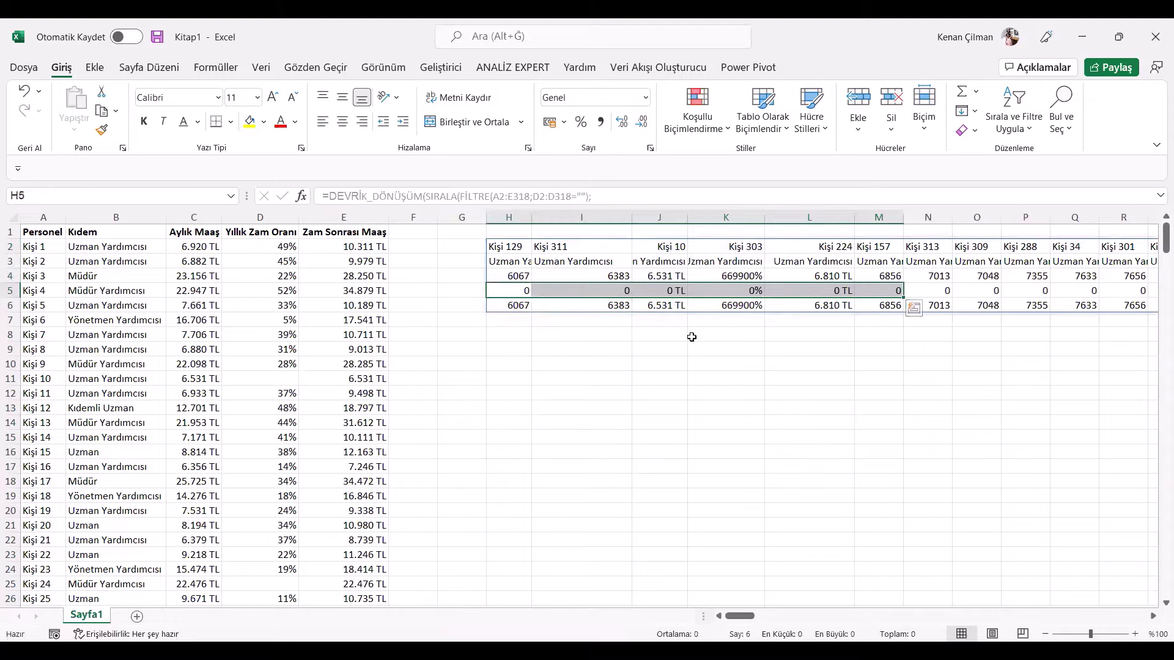
left_click(669, 316)
left_click_drag(692, 276, 693, 262)
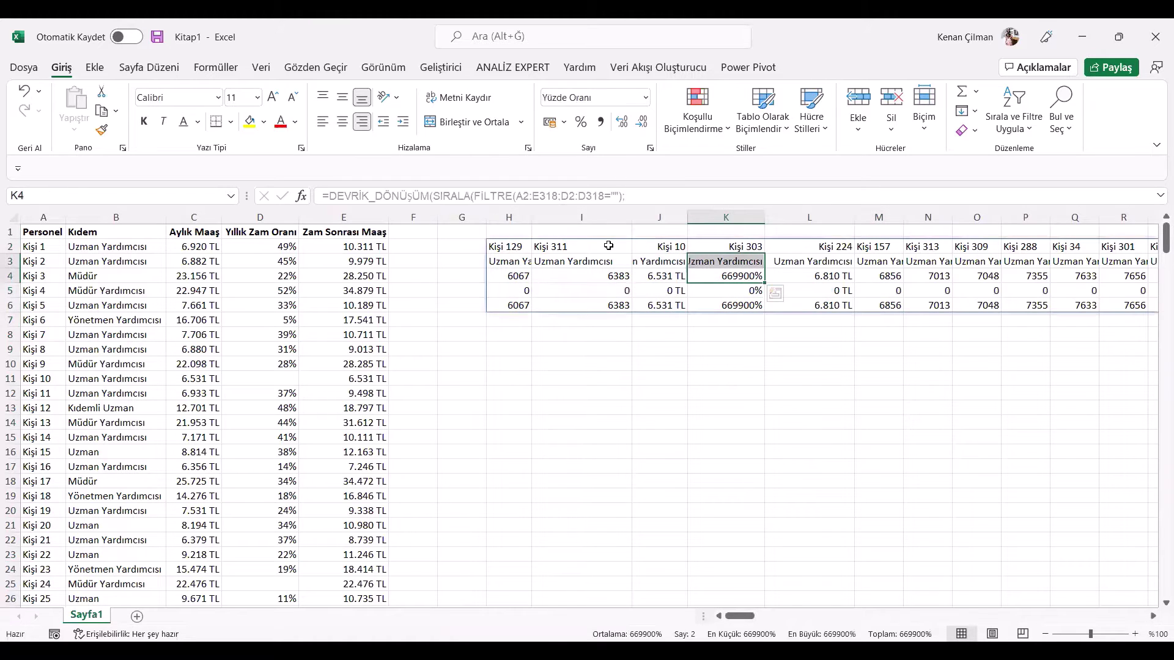
- Copy the headers A1:E1 and paste them transposed into G2:G6 as row labels
left_click_drag(461, 246, 462, 306)
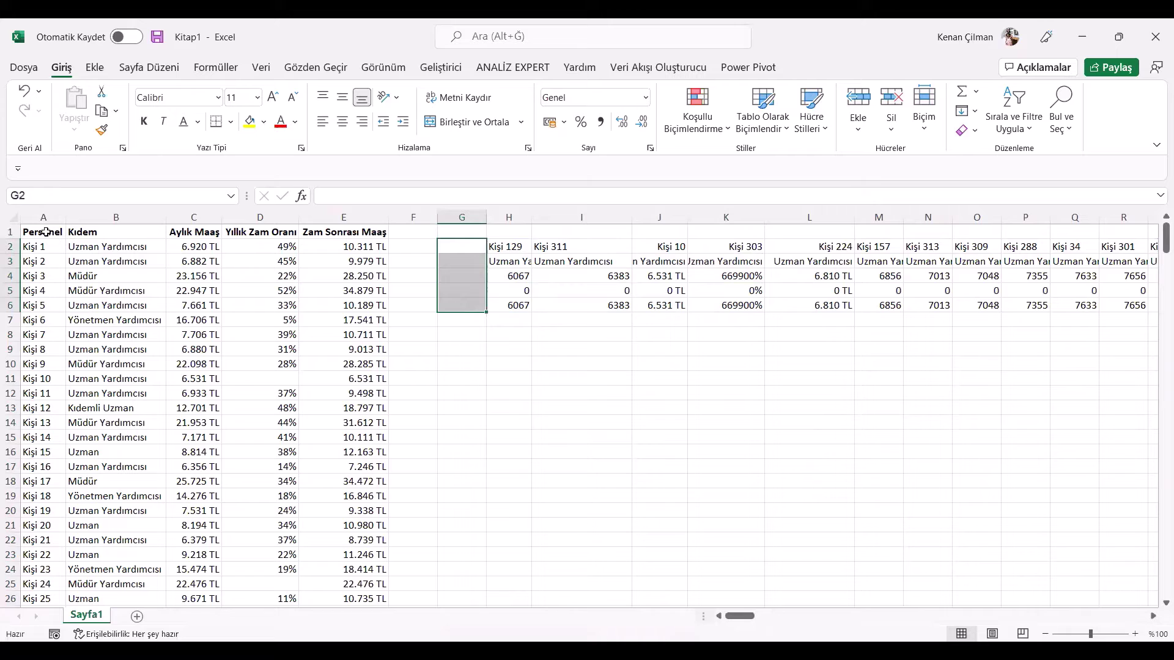
left_click_drag(44, 232, 344, 232)
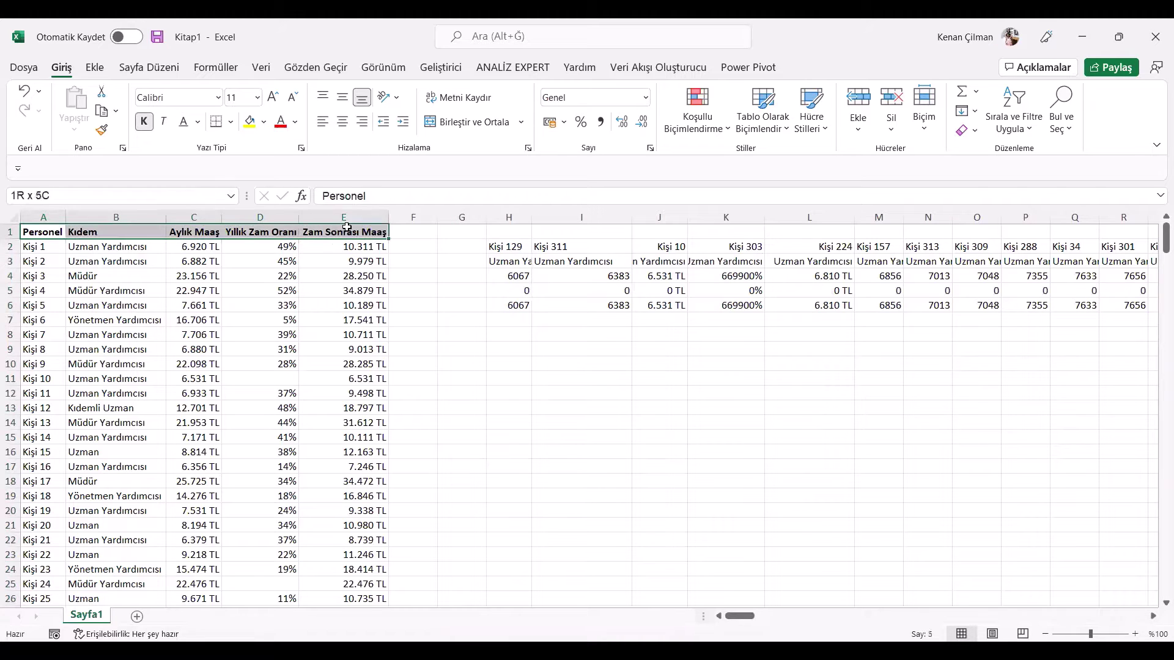
key("ctrl+c")
left_click(460, 247)
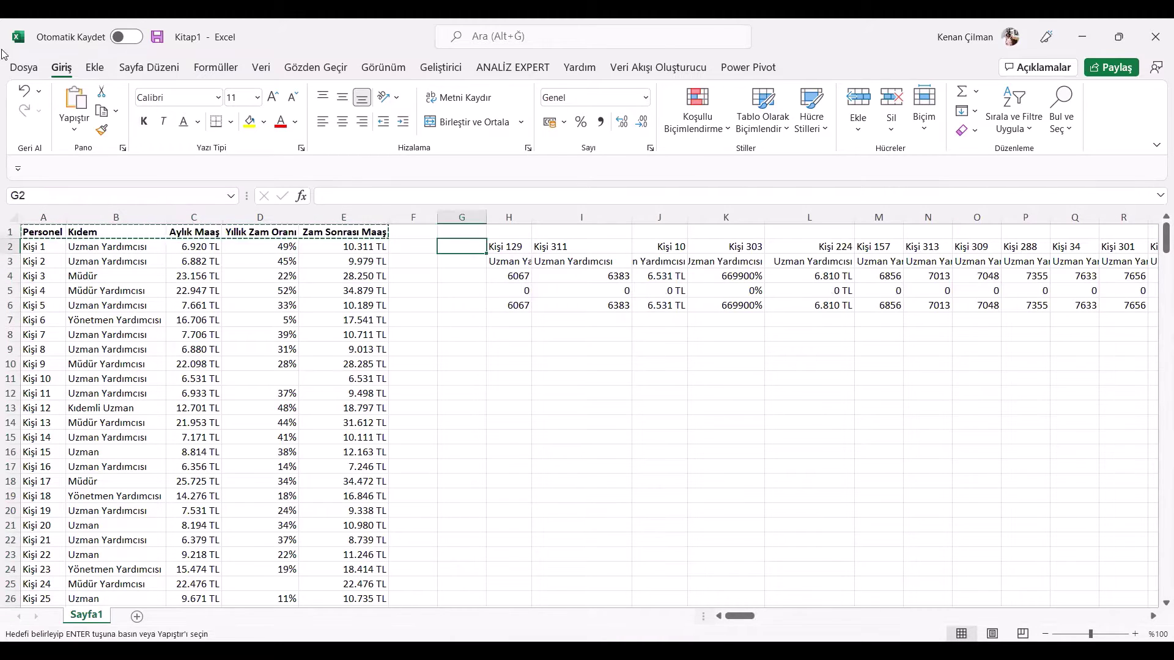
left_click(76, 131)
left_click(112, 203)
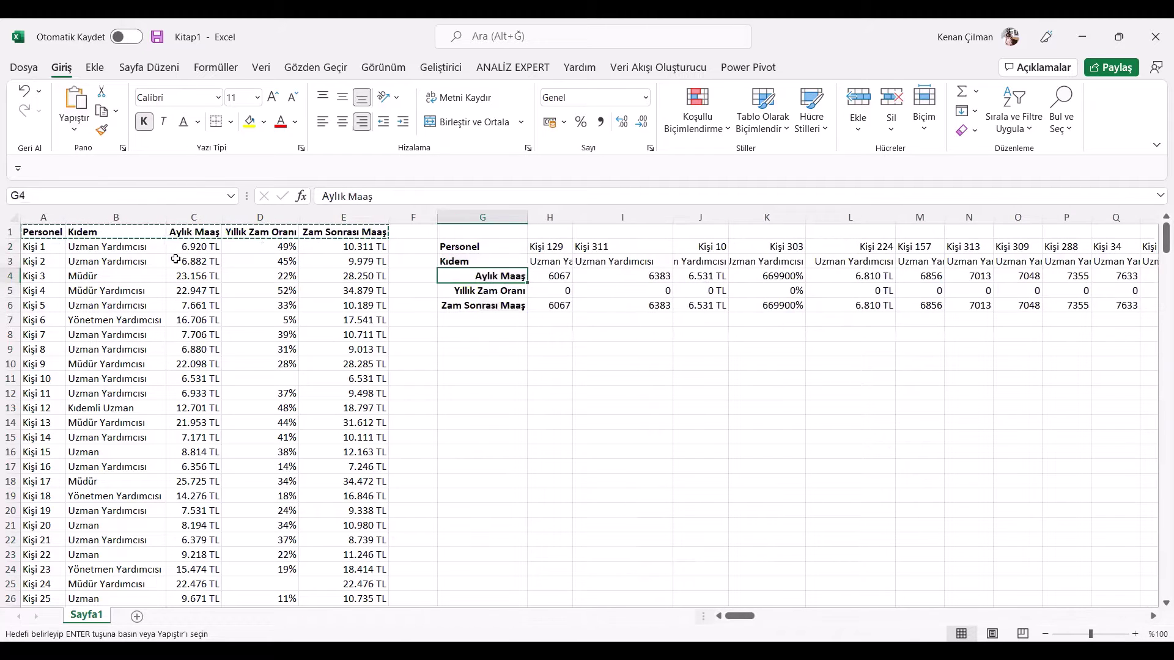
- Copy A2:E2 and paste only its formats, transposed, onto H2:H6 using Paste Special
left_click_drag(38, 245, 398, 248)
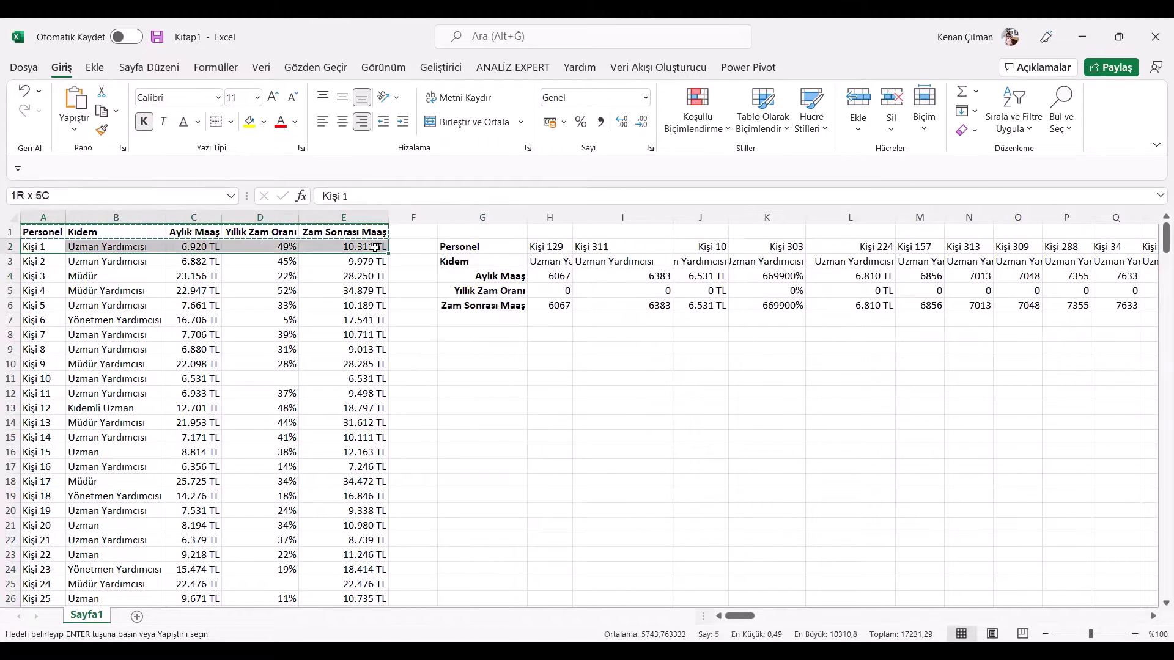
left_click_drag(561, 247, 561, 304)
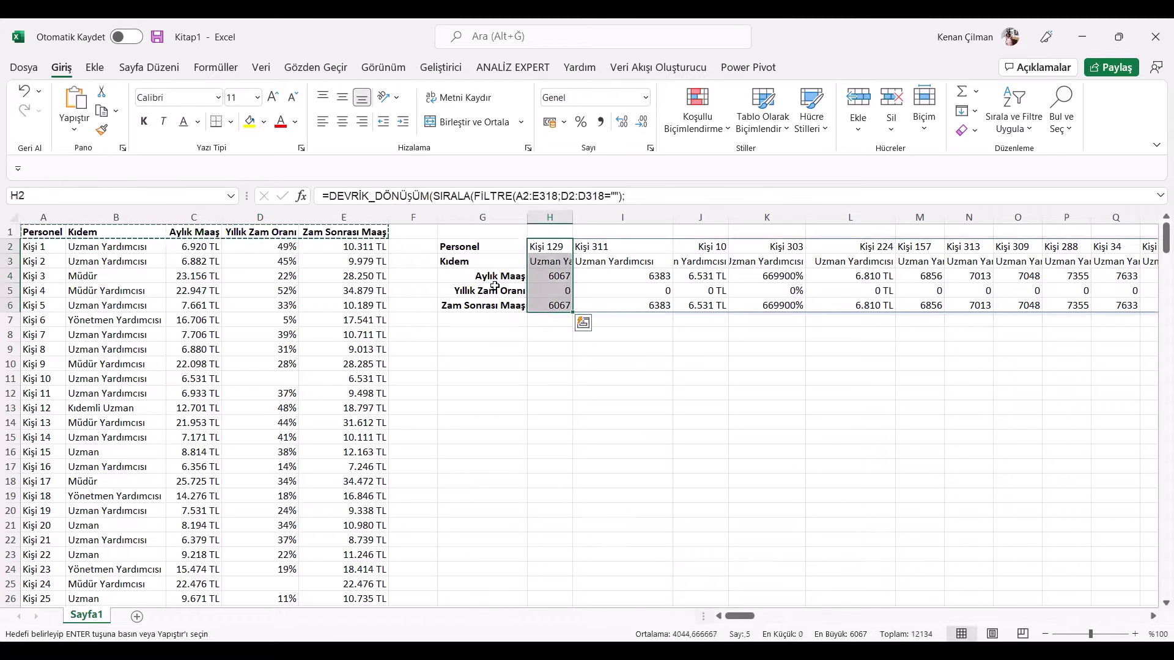
left_click_drag(46, 248, 379, 251)
key("ctrl+c")
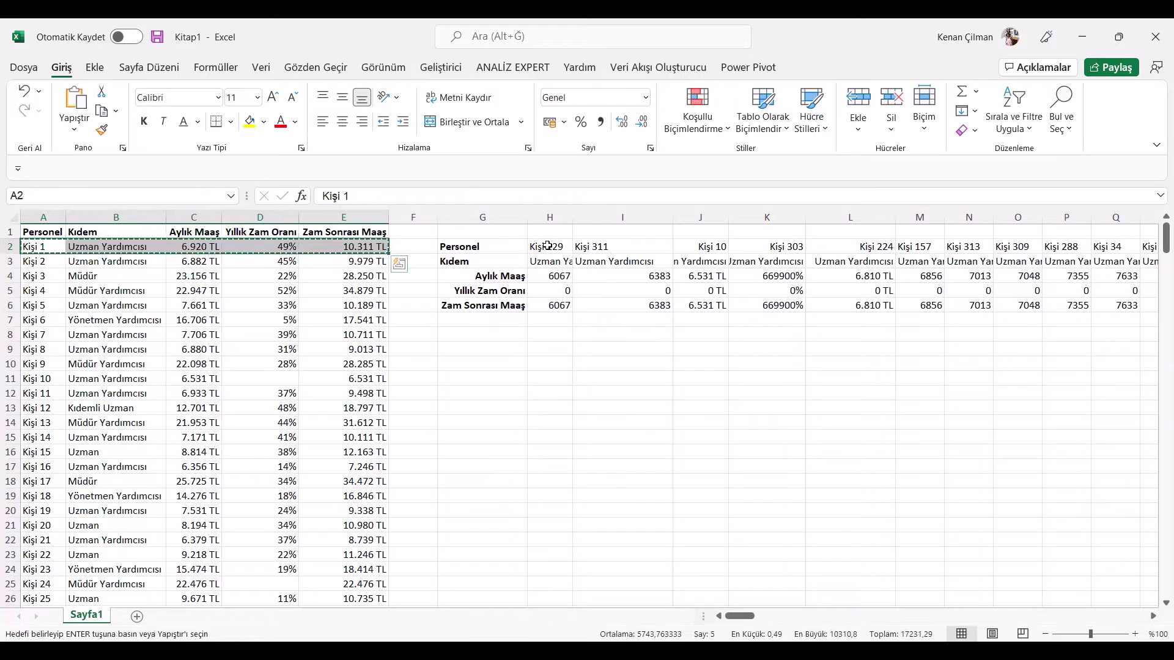
left_click_drag(547, 246, 553, 306)
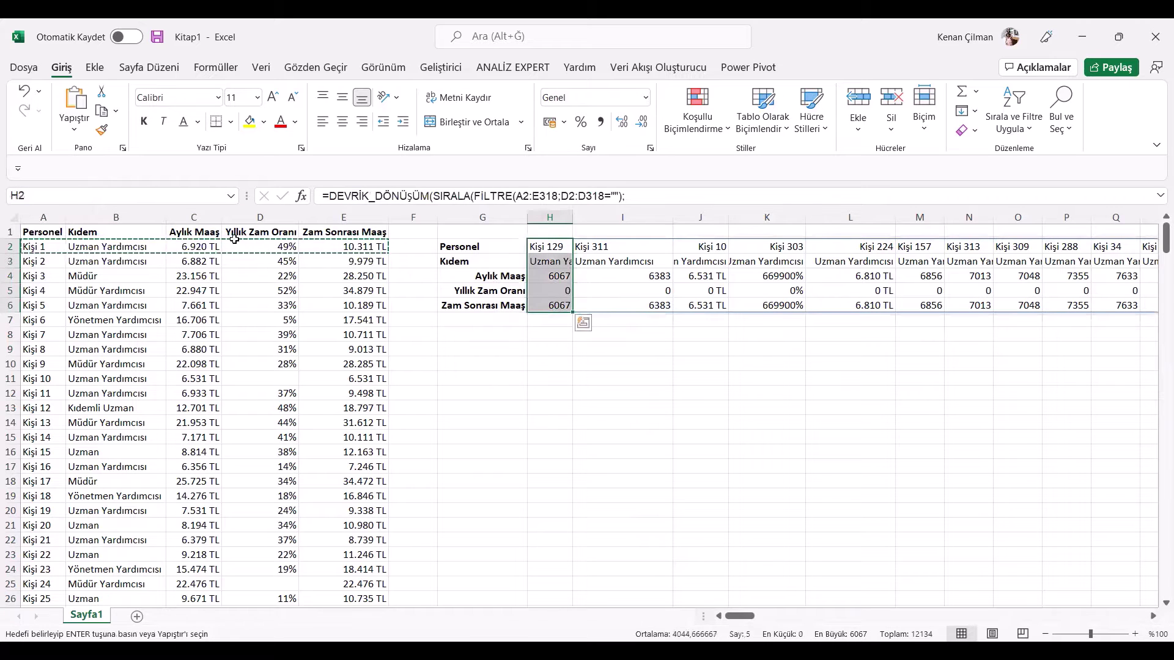
left_click(74, 133)
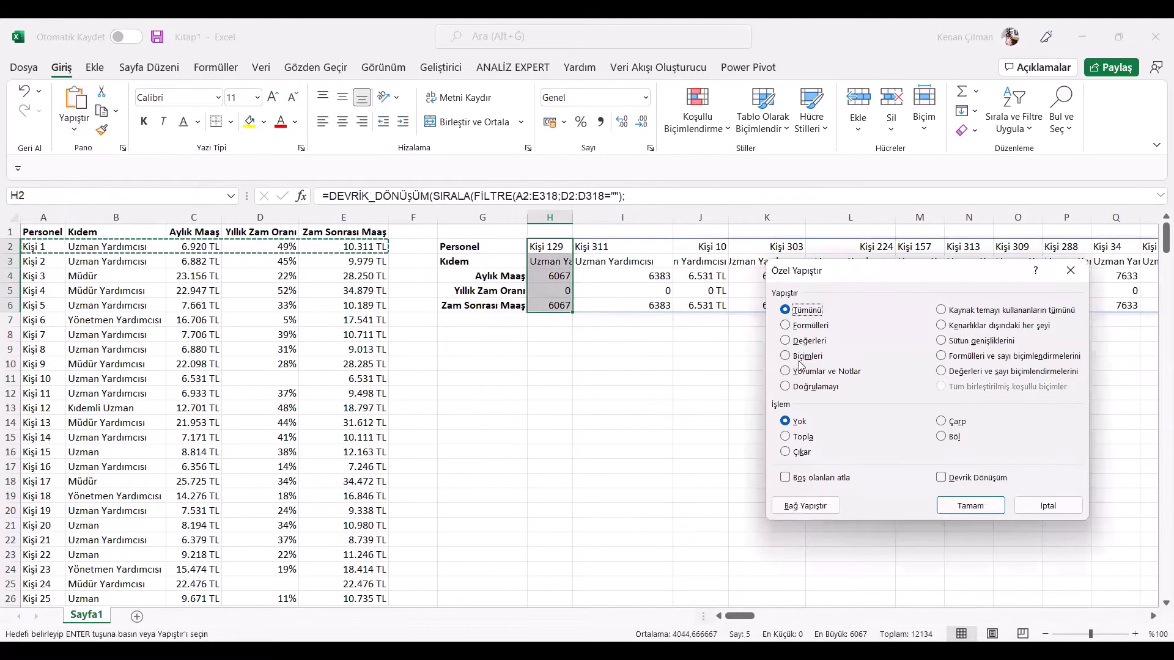
left_click(808, 357)
left_click(809, 357)
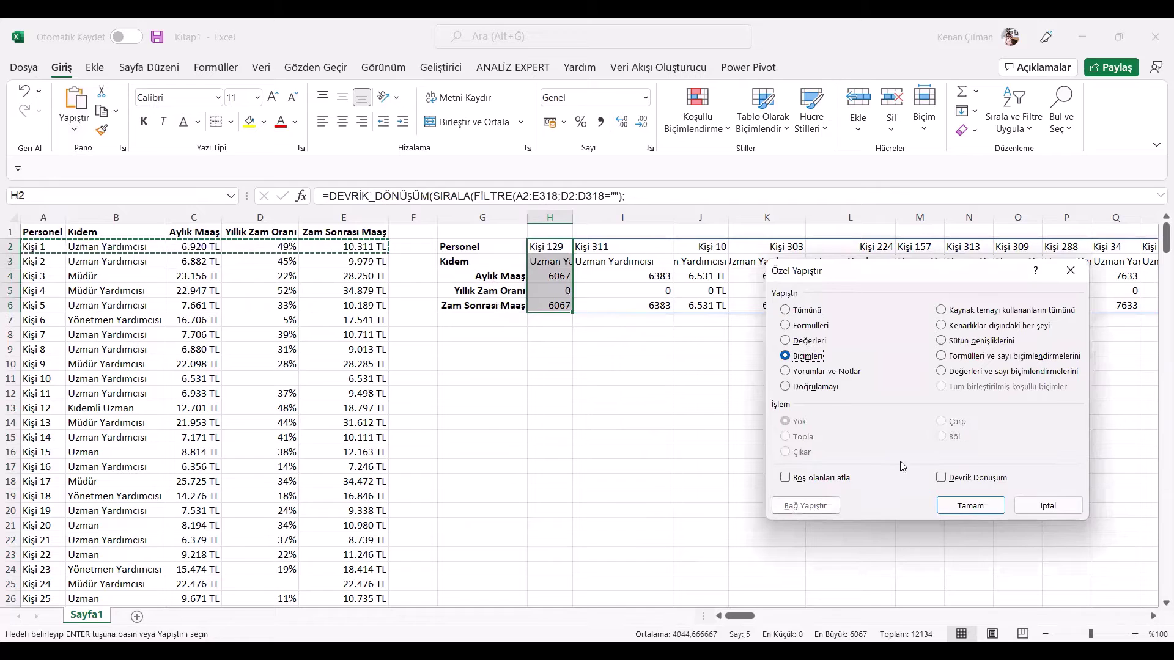
left_click(942, 478)
left_click(970, 506)
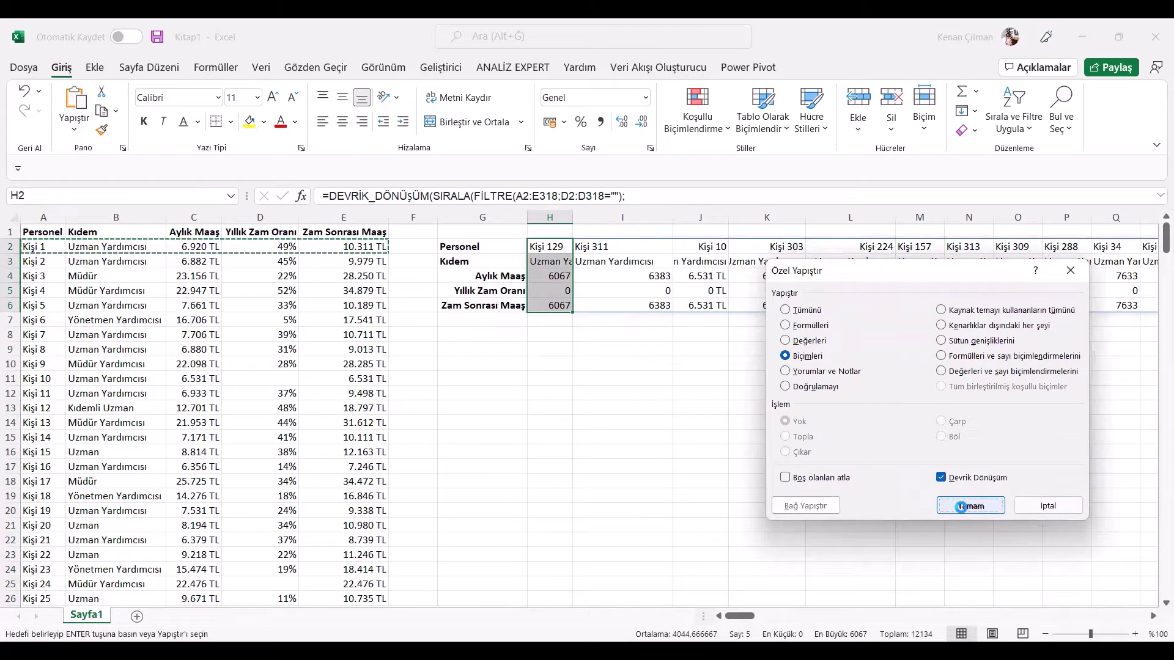
- Apply the formatting of H2:H6 across the rest of the transposed list and autofit all column widths
left_click(109, 131)
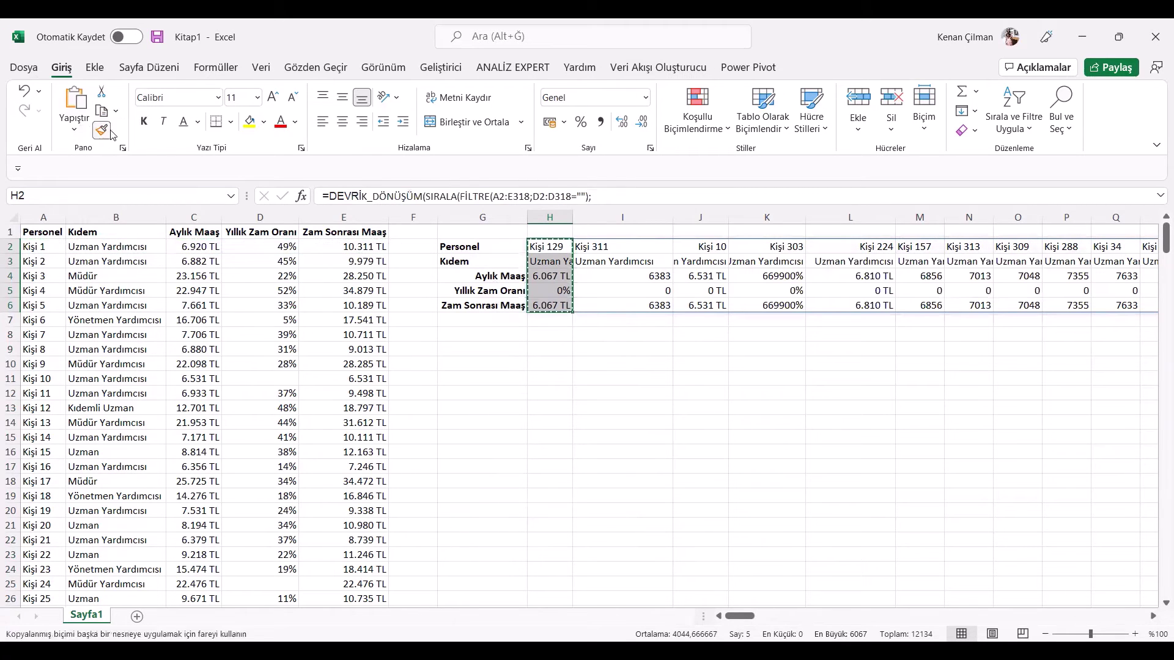
mouse_move(550, 246)
left_mouse_down()
mouse_move(673, 287)
mouse_move(1159, 299)
mouse_move(1137, 300)
left_mouse_up()
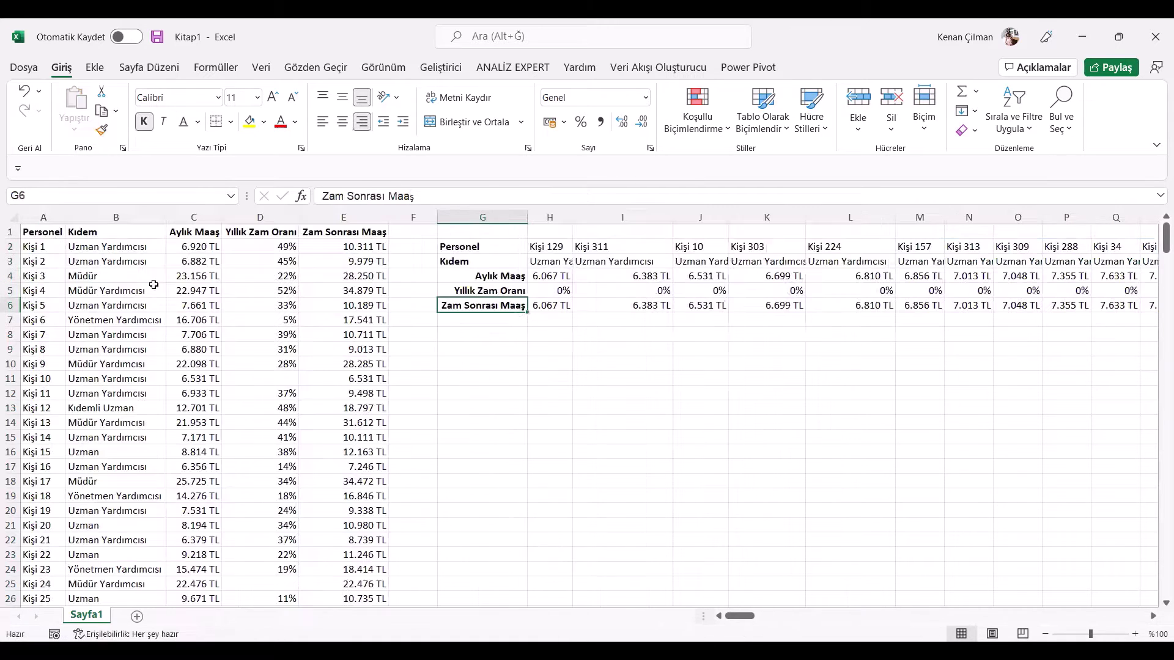
left_click(9, 215)
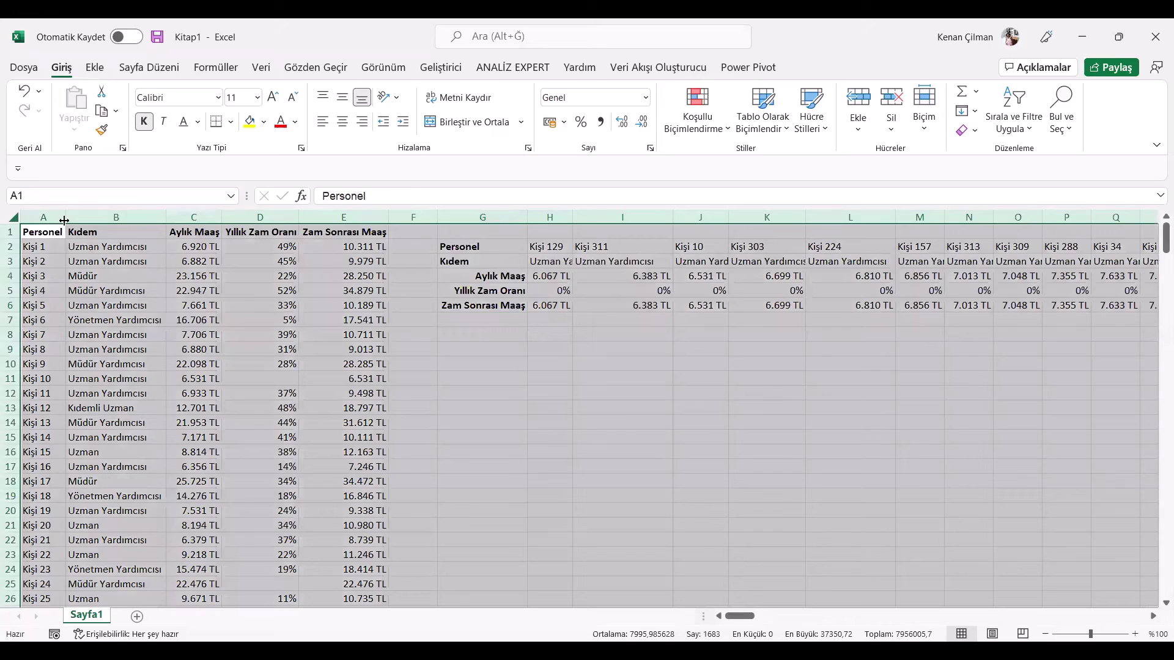
left_click(569, 295)
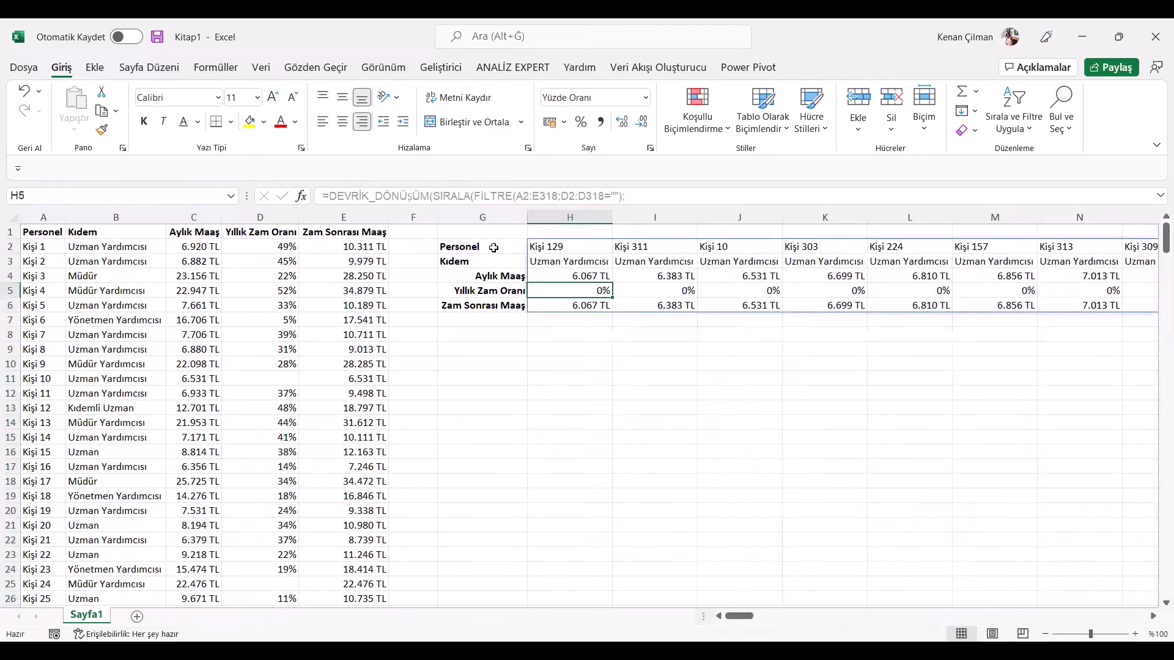
- Left-align the row labels in column G and look over the formatted transposed list
left_click(482, 217)
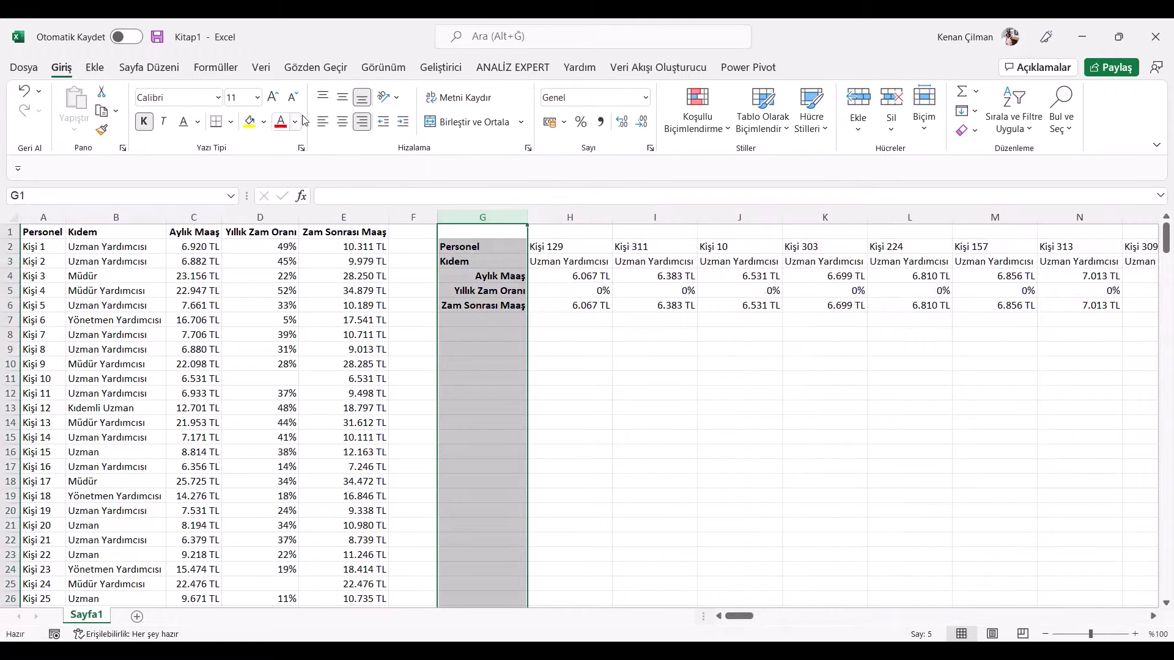
left_click(324, 126)
left_click_drag(571, 251, 673, 304)
left_click(641, 277)
left_click(761, 243)
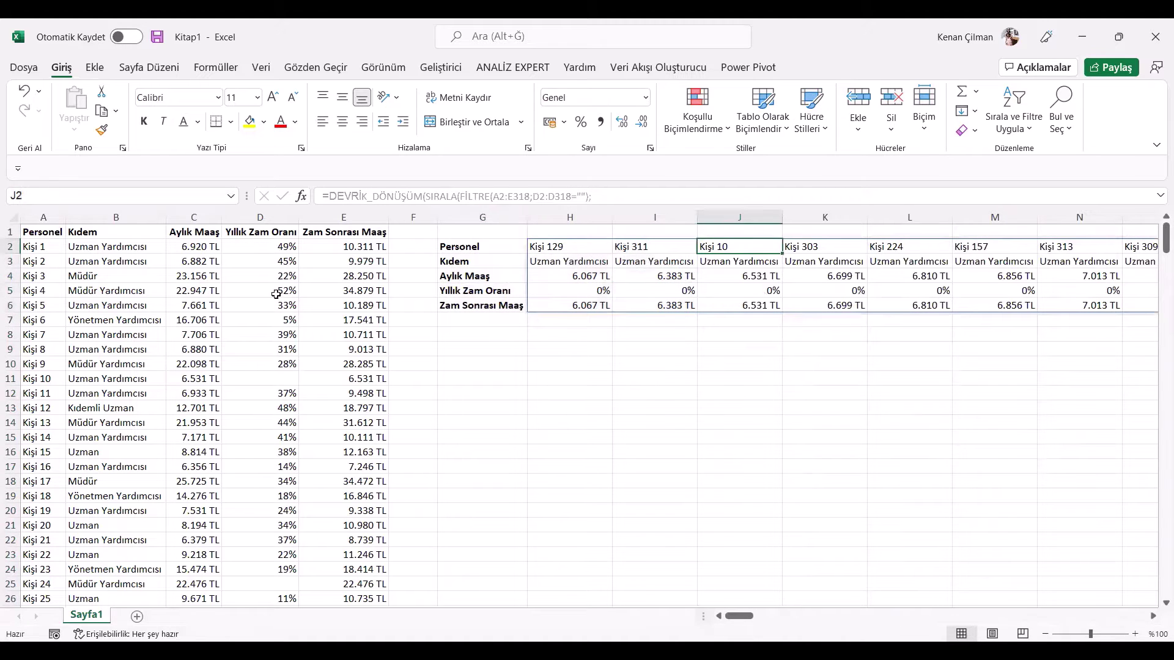
- Enter a raise rate of 44% for Kişi 10 in D11 and check the transposed list's update
left_click(273, 373)
type("44")
key("Return")
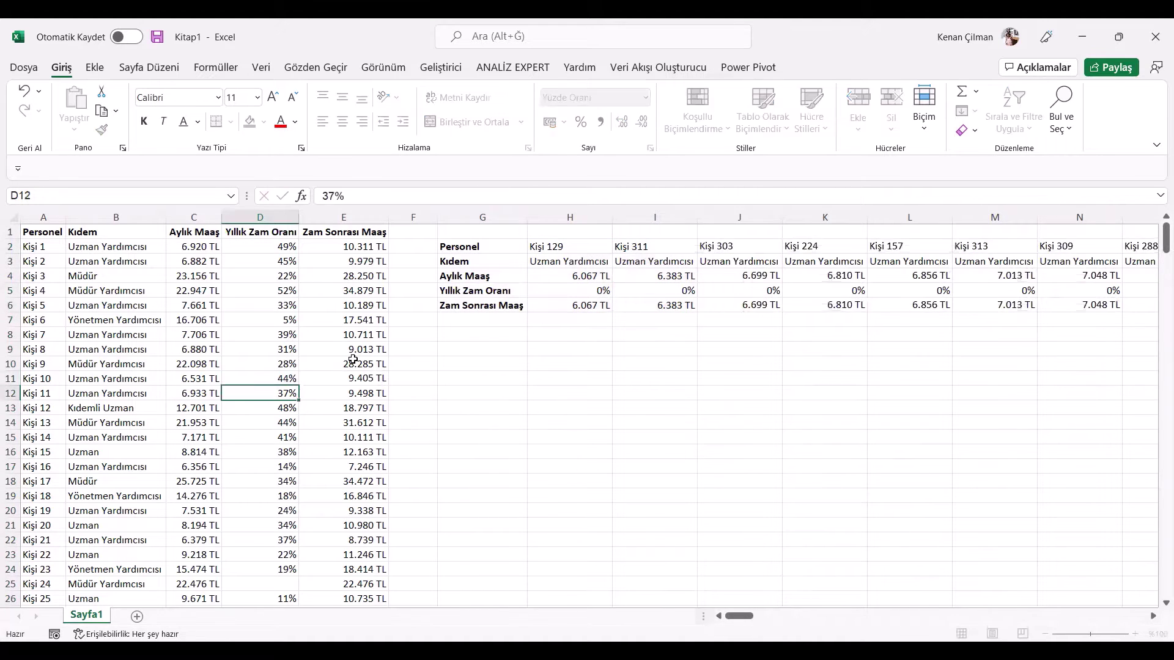
left_click_drag(556, 252, 907, 309)
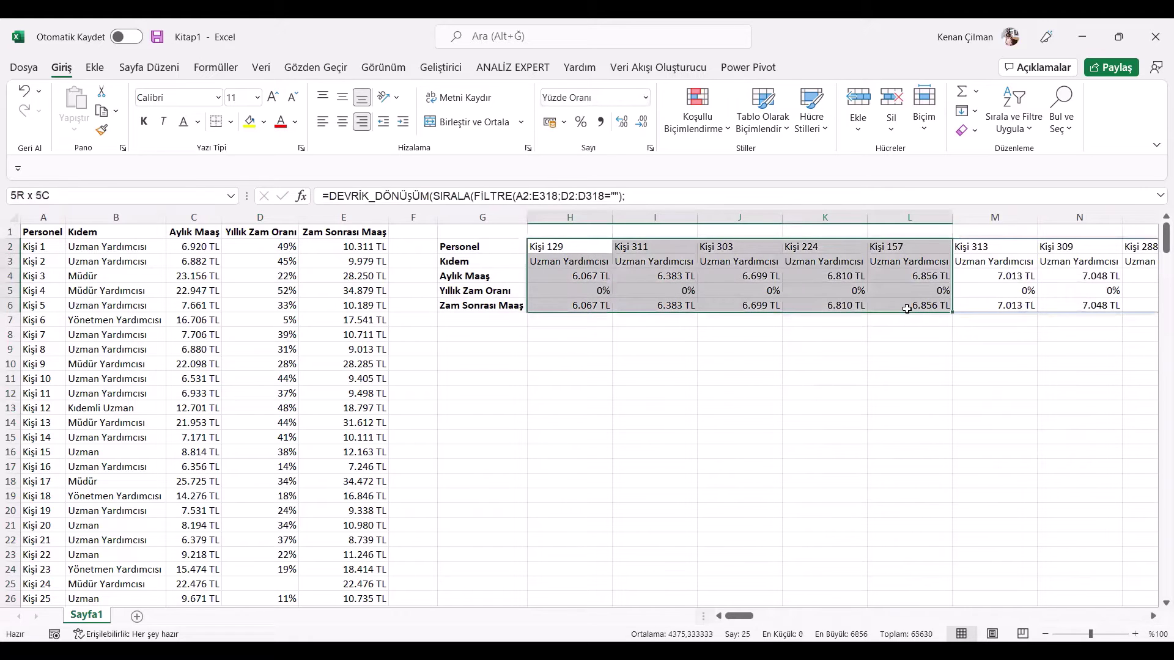
left_click(707, 292)
- Undo the raise rate entered in D11 and return to the transposed list
key("ctrl+z")
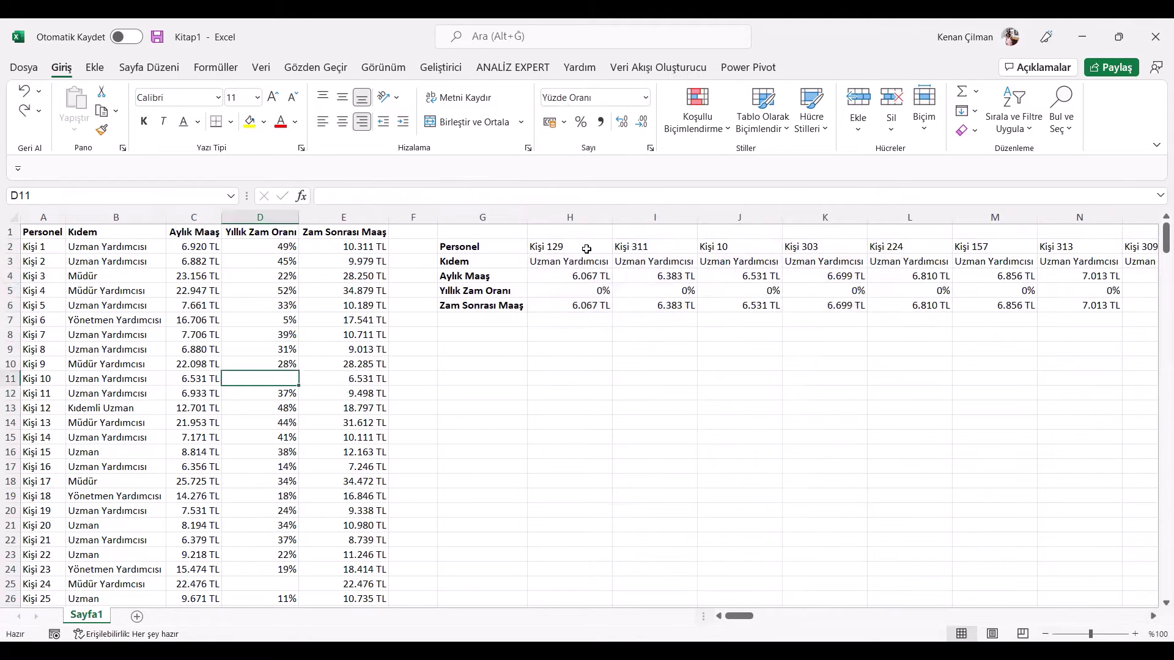
left_click(571, 243)
left_click(508, 367)
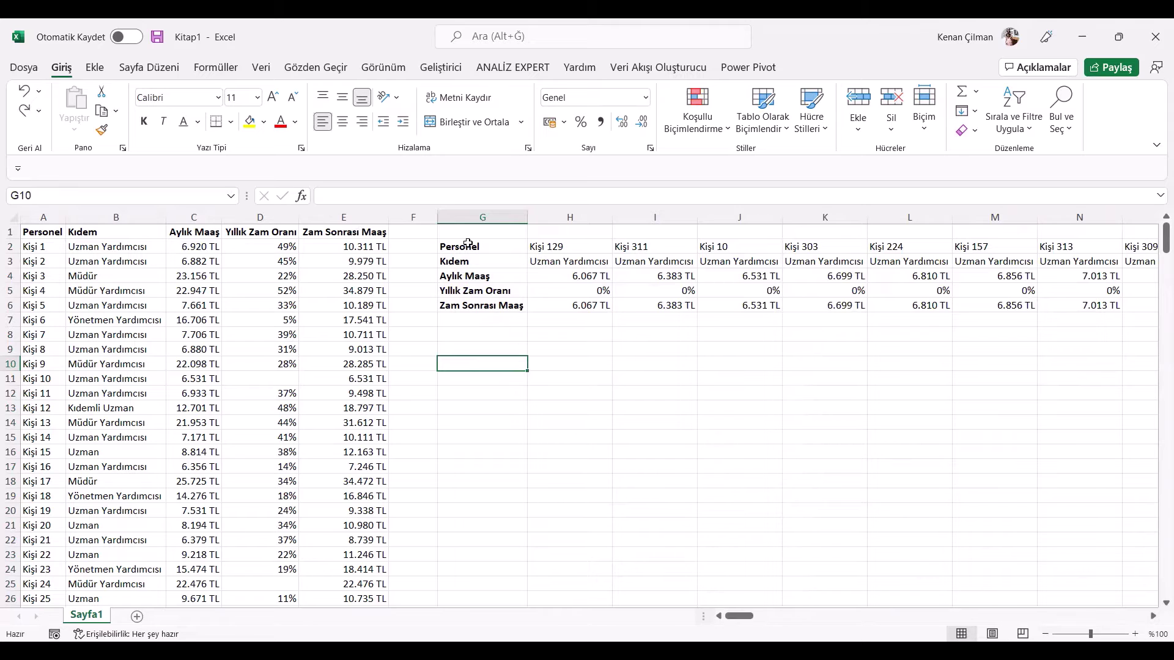
- Look over the transposed list in G2:N6, checking its row labels and the first few staff columns
left_click_drag(555, 258, 599, 316)
left_click(567, 279)
left_click(471, 373)
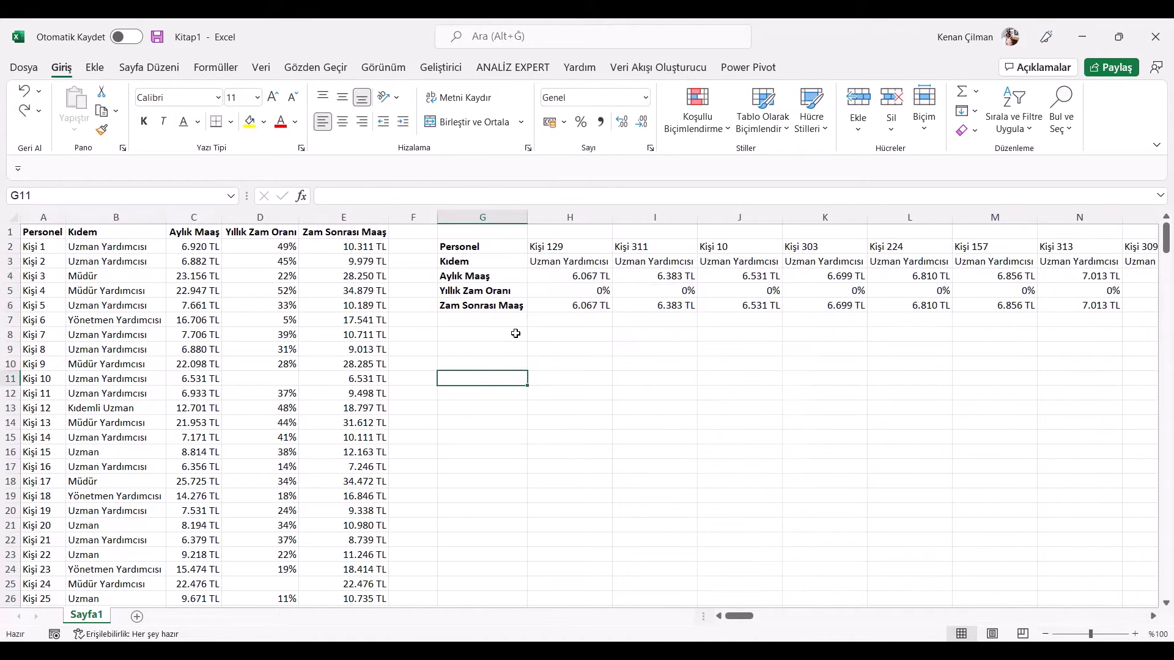
left_click(478, 275)
left_click_drag(586, 262, 624, 309)
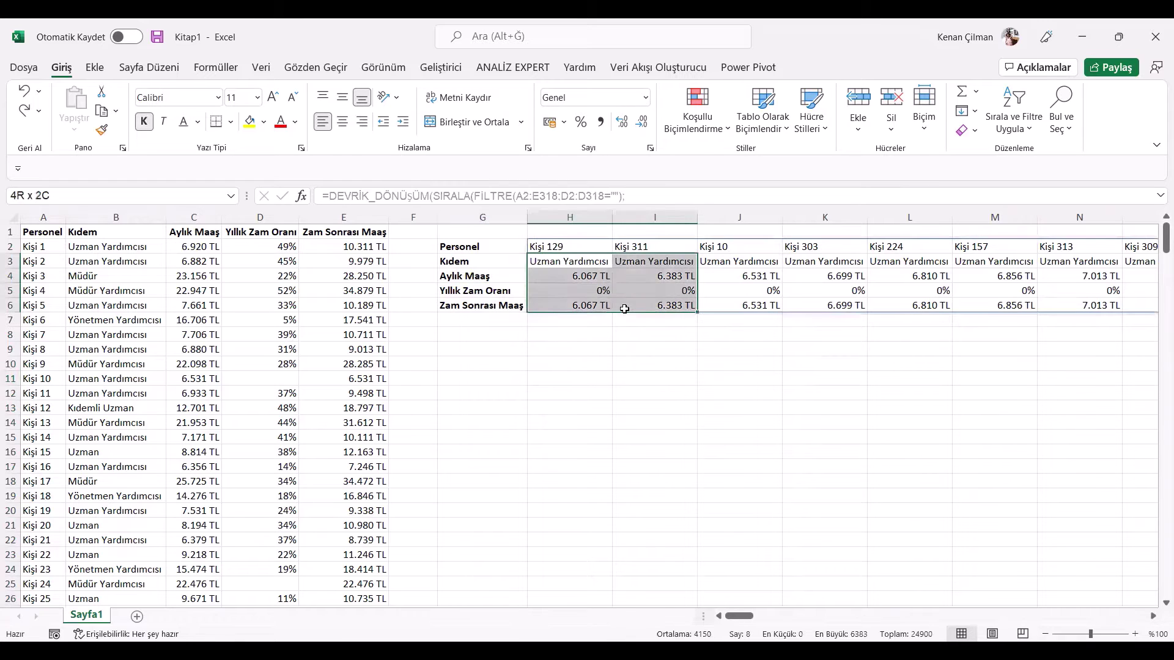
left_click(550, 274)
left_click(543, 248)
left_click_drag(652, 248, 703, 284)
- Enter a DEVRİK_DÖNÜŞÜM formula in H12 that transposes the source range A1:E13
left_click(557, 388)
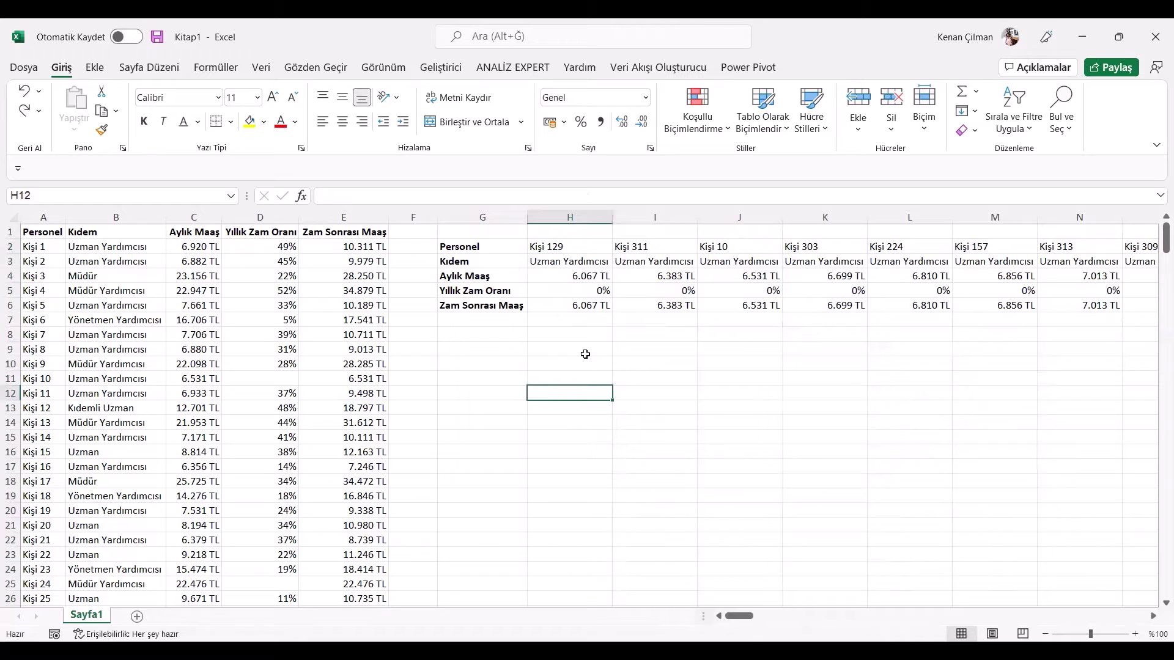
type("=dev")
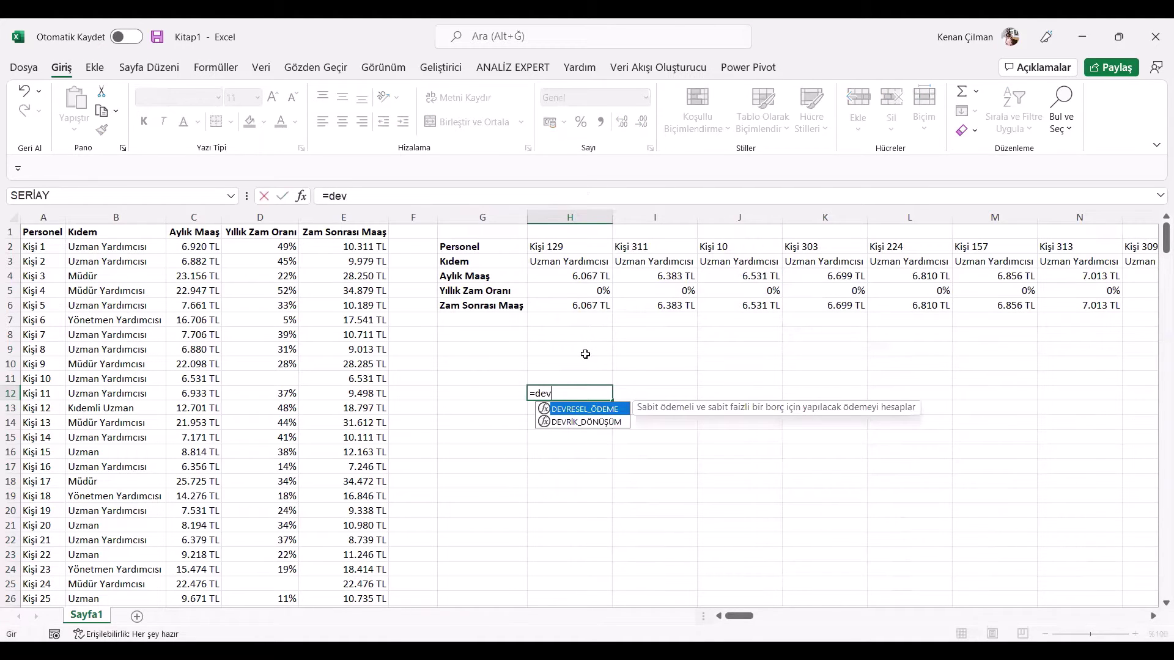
key("Down")
key("Tab")
left_click(43, 232)
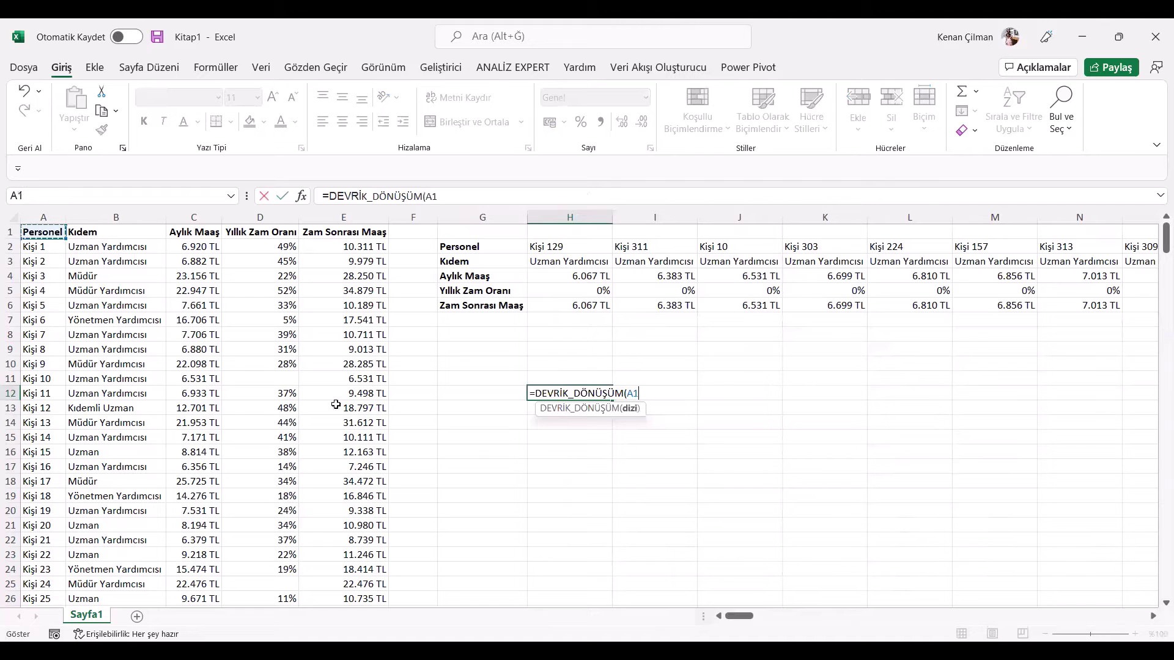
key("Return")
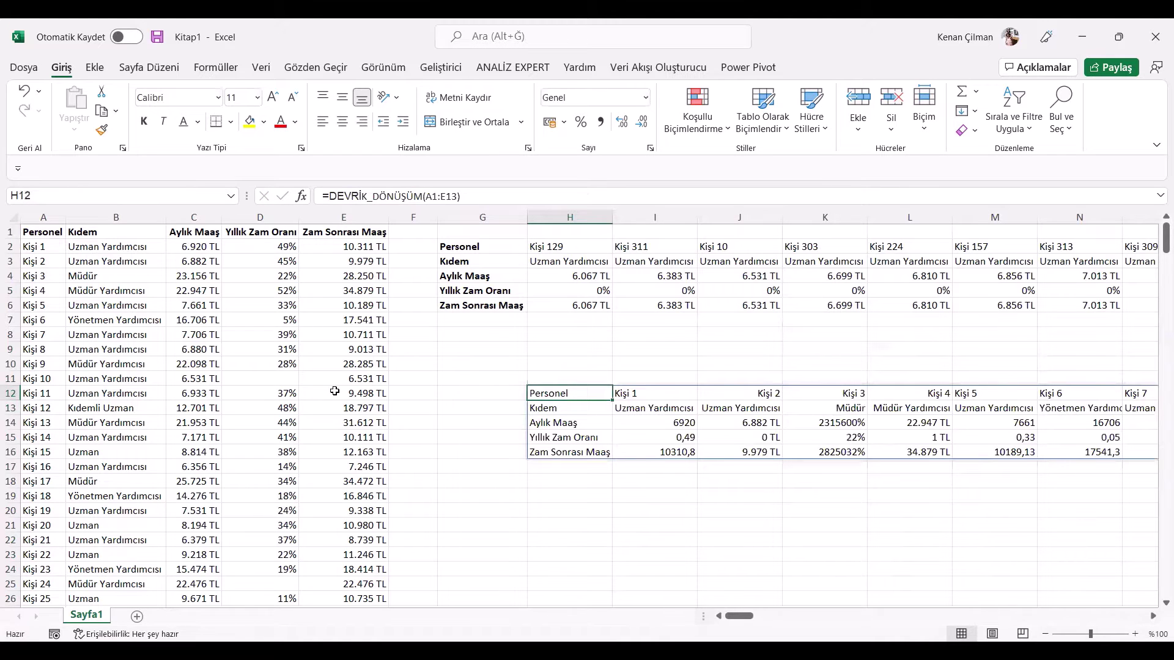
- Try re-entering the H12 transpose as a legacy array formula, and remove the test formula
key("F2")
key("ctrl+shift+Return")
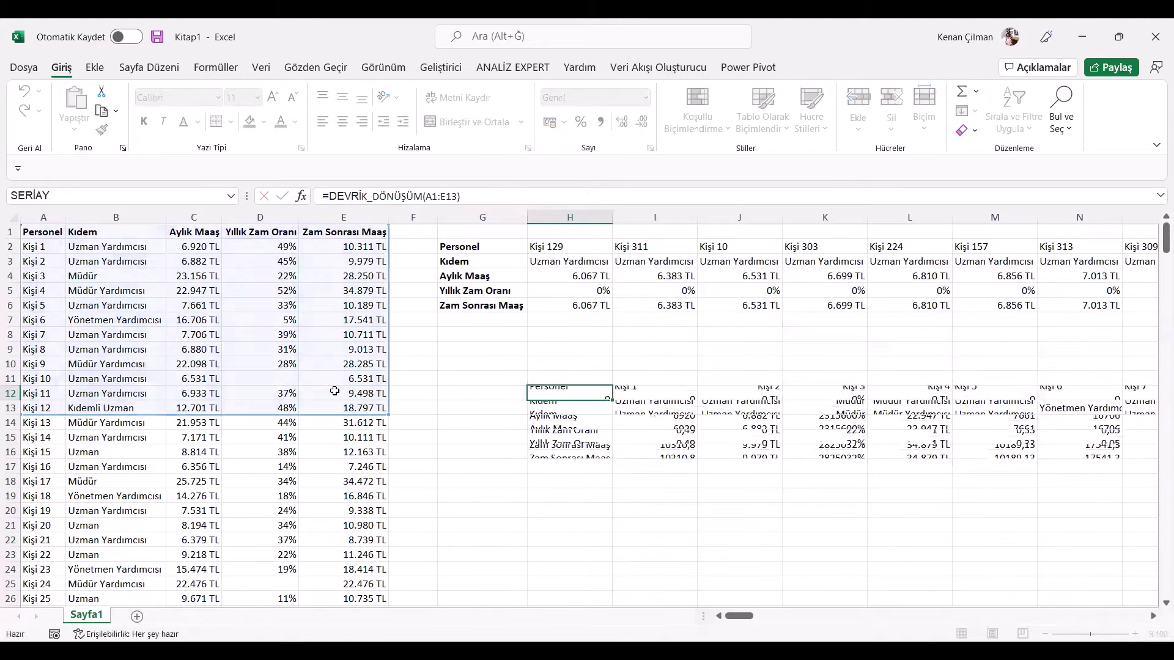
key("ctrl+z")
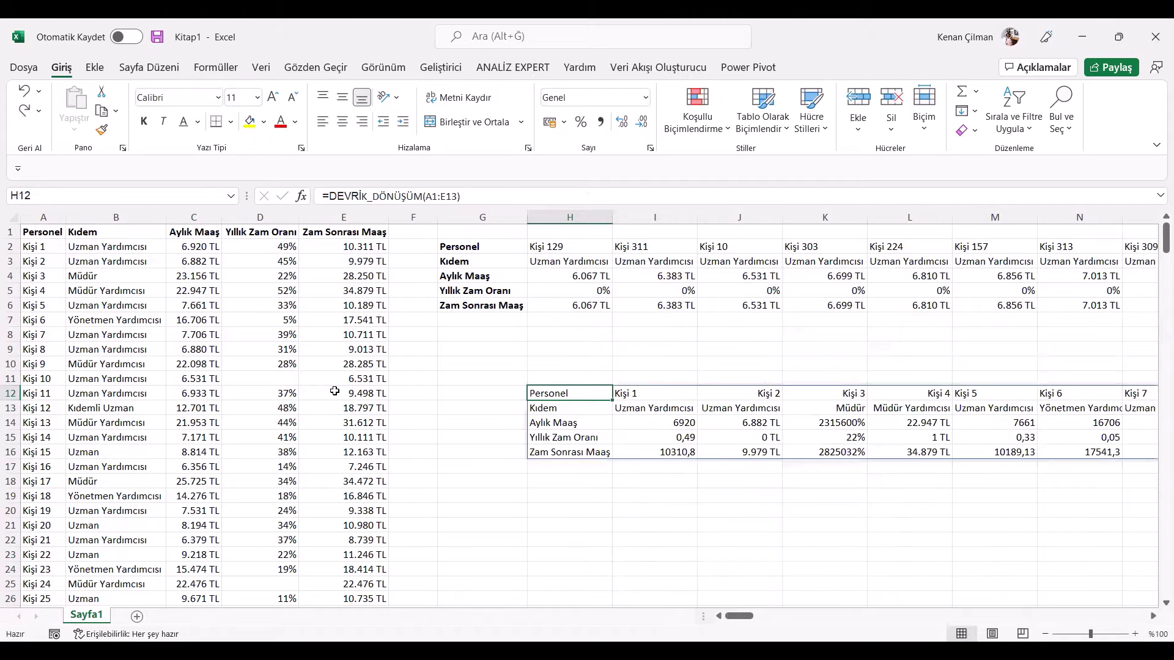
key("Delete")
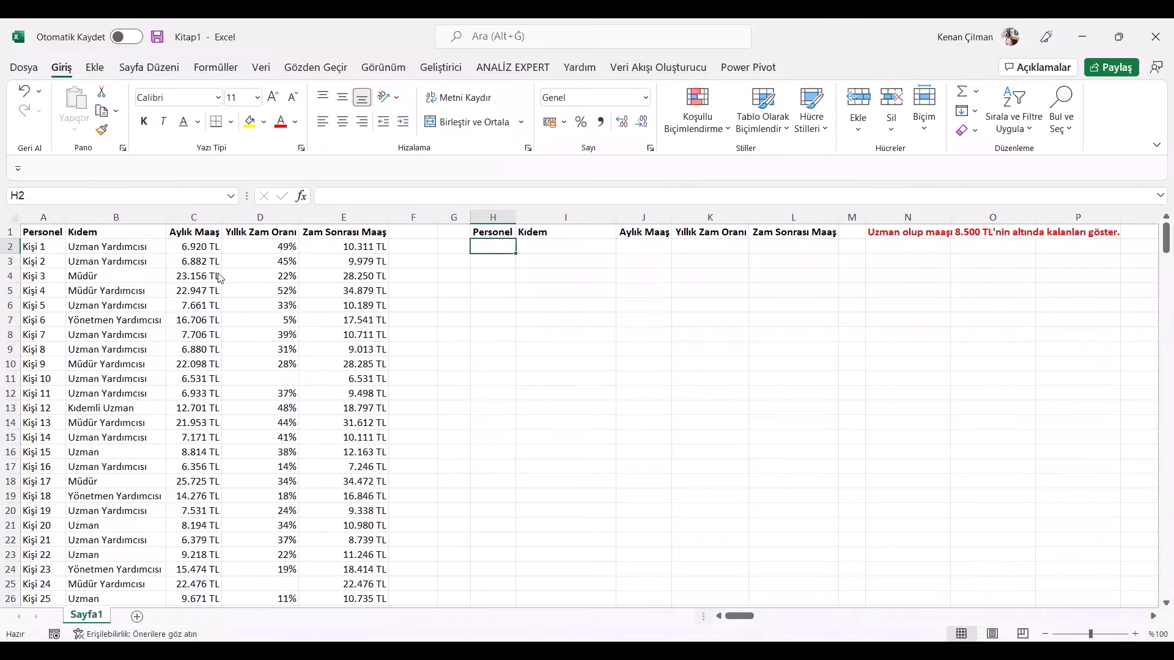
- Look over the new exercise layout and the source data in the Kıdem, Aylık Maaş and Yıllık Zam Oranı columns
left_click(509, 274)
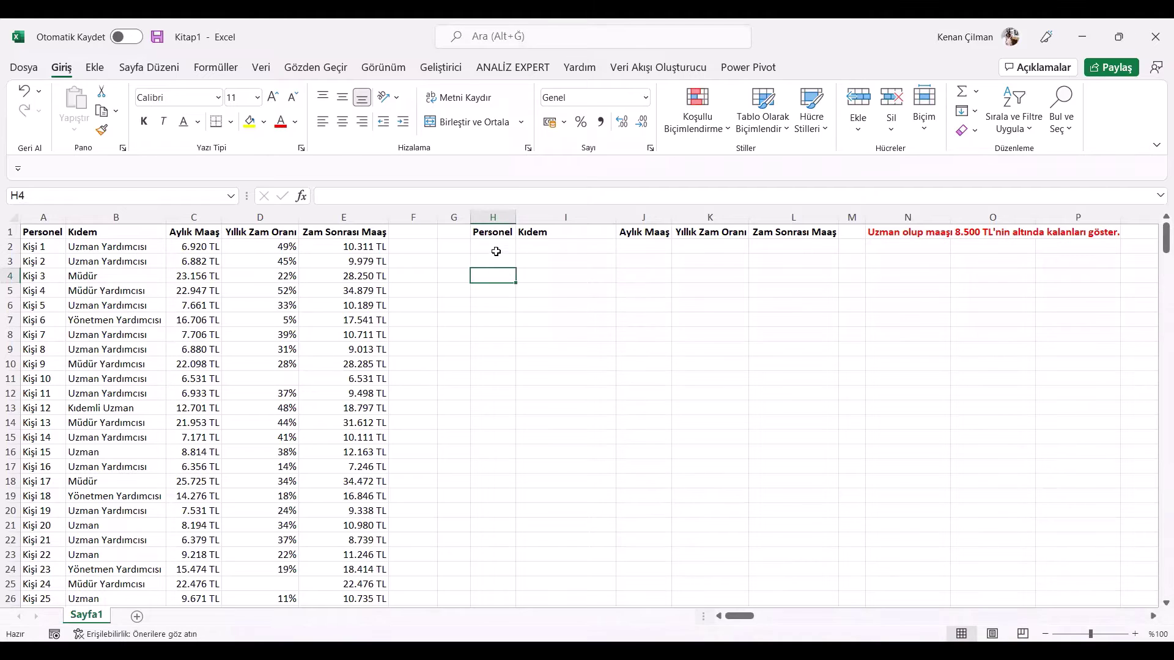
left_click(508, 244)
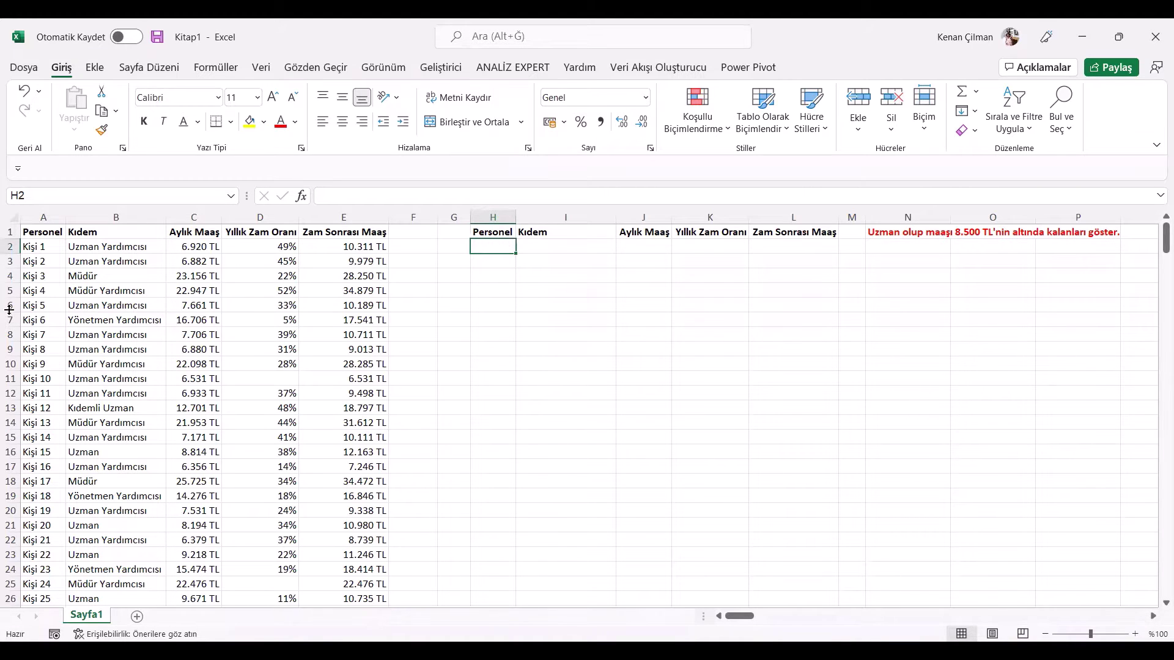
left_click_drag(103, 263, 152, 440)
left_click(224, 357)
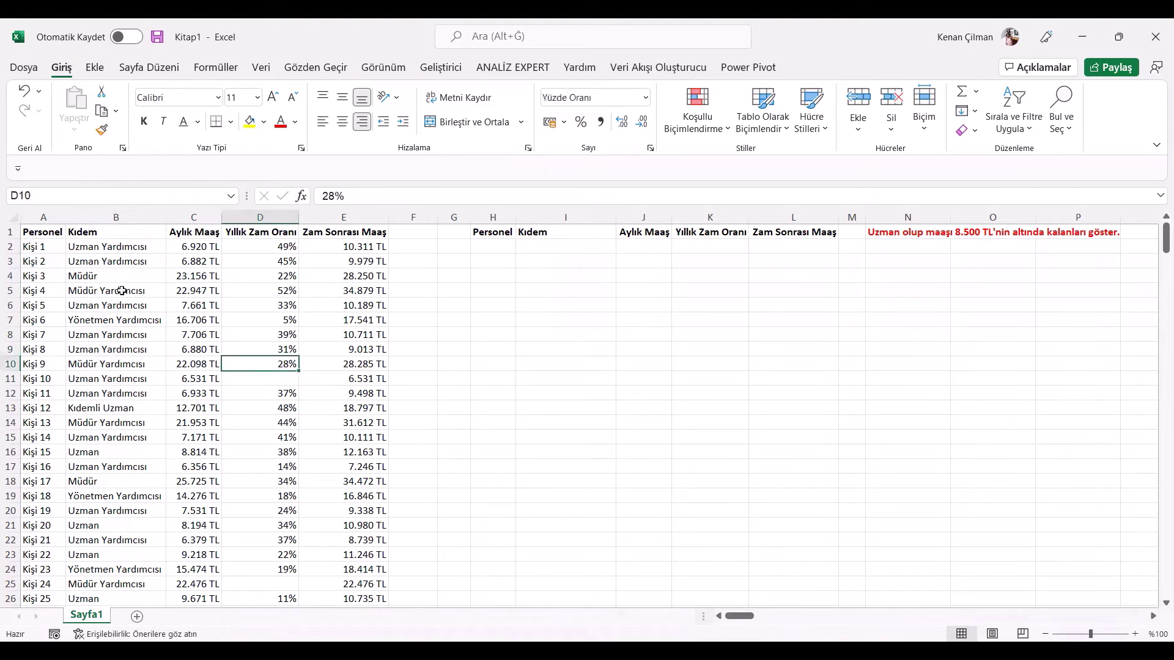
left_click_drag(116, 280, 118, 391)
left_click(251, 320)
left_click_drag(189, 245, 183, 375)
left_click(264, 277)
left_click_drag(265, 246, 245, 422)
left_click(282, 353)
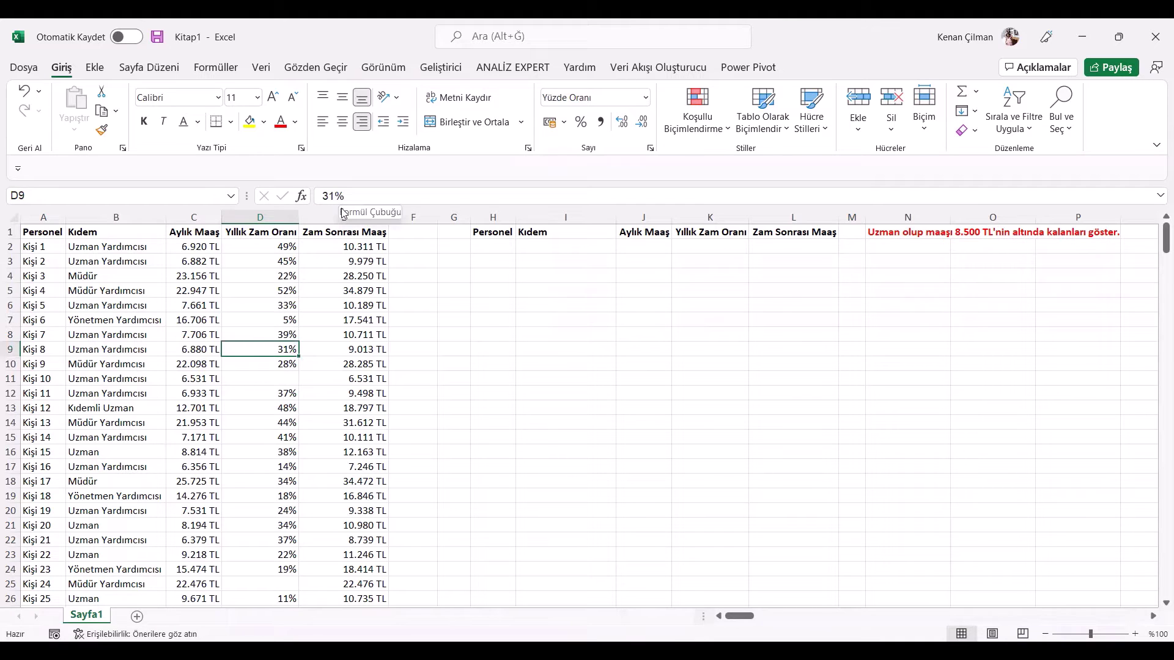
- Read the filter task in N1 and match its criteria to the Kıdem and Aylık Maaş columns
left_click(885, 235)
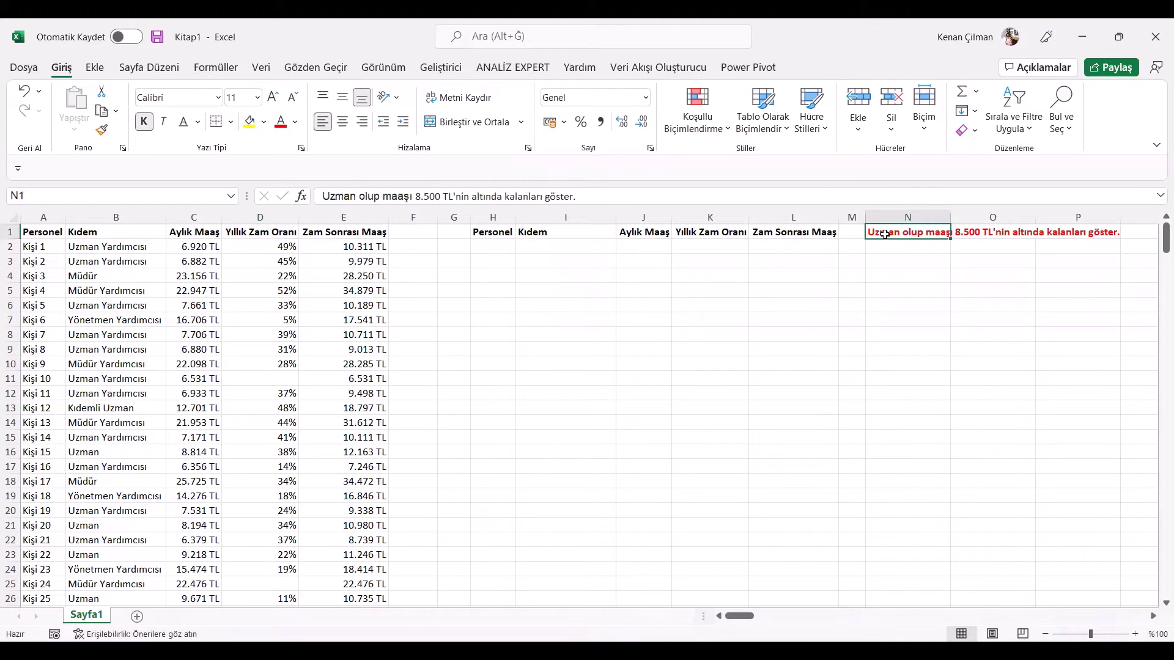
left_click(113, 234)
left_click(894, 230)
left_click(116, 217)
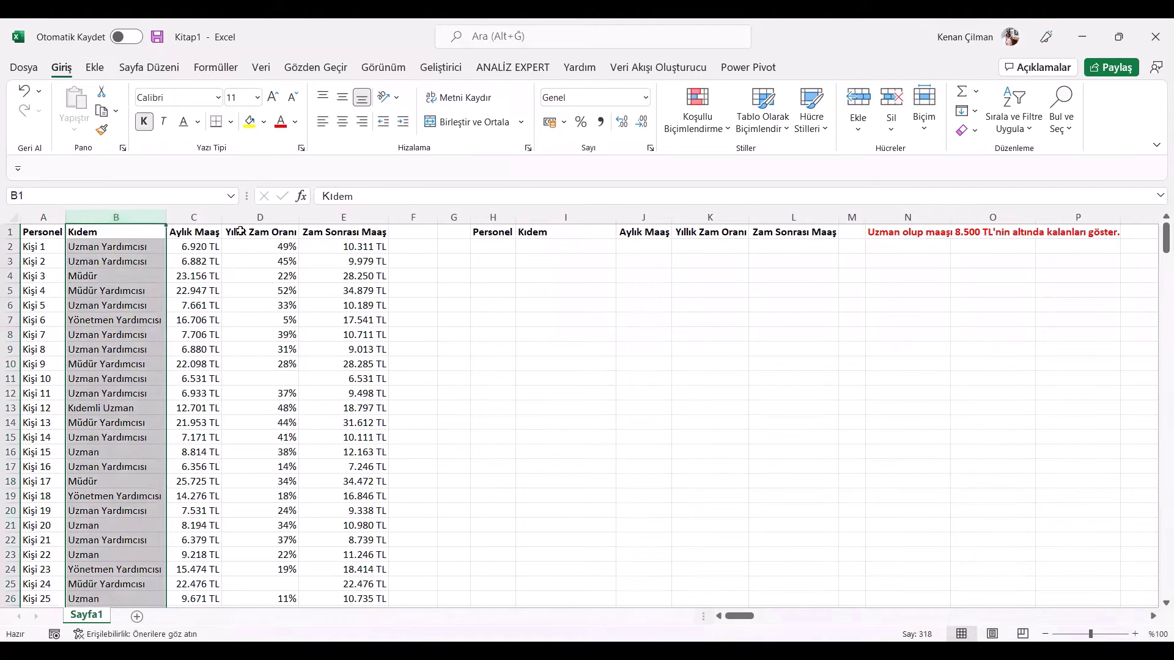
left_click(920, 232)
left_click(182, 219)
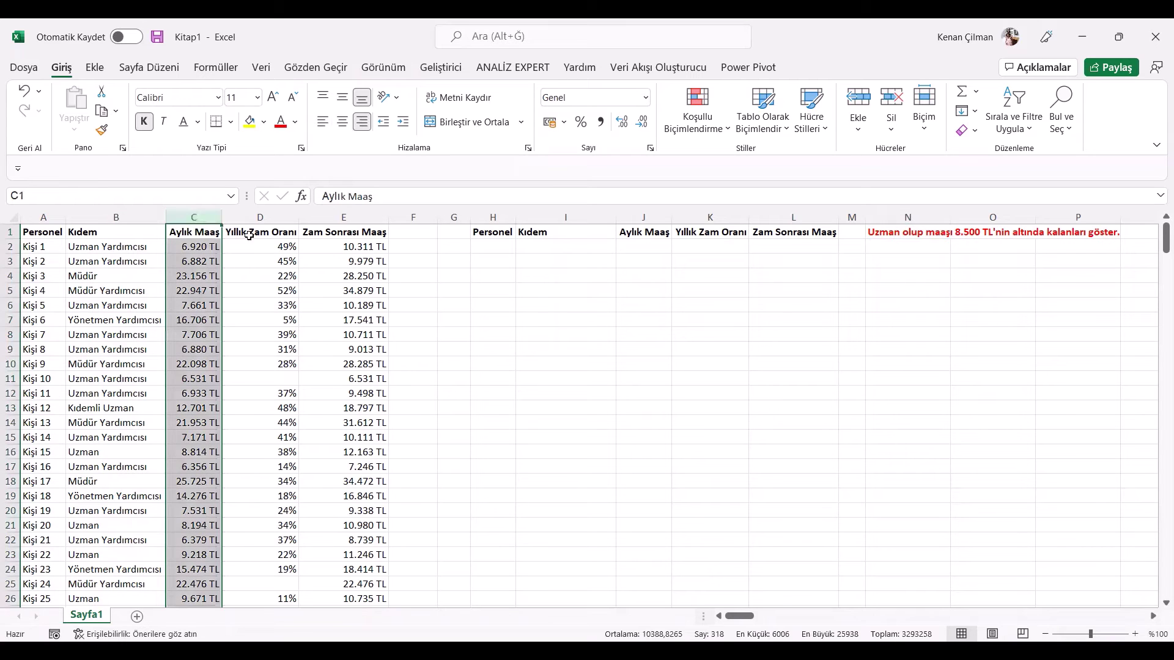
left_click(547, 274)
- Start a FİLTRE formula in H2 with A2:E318 as the array to filter
left_click(494, 240)
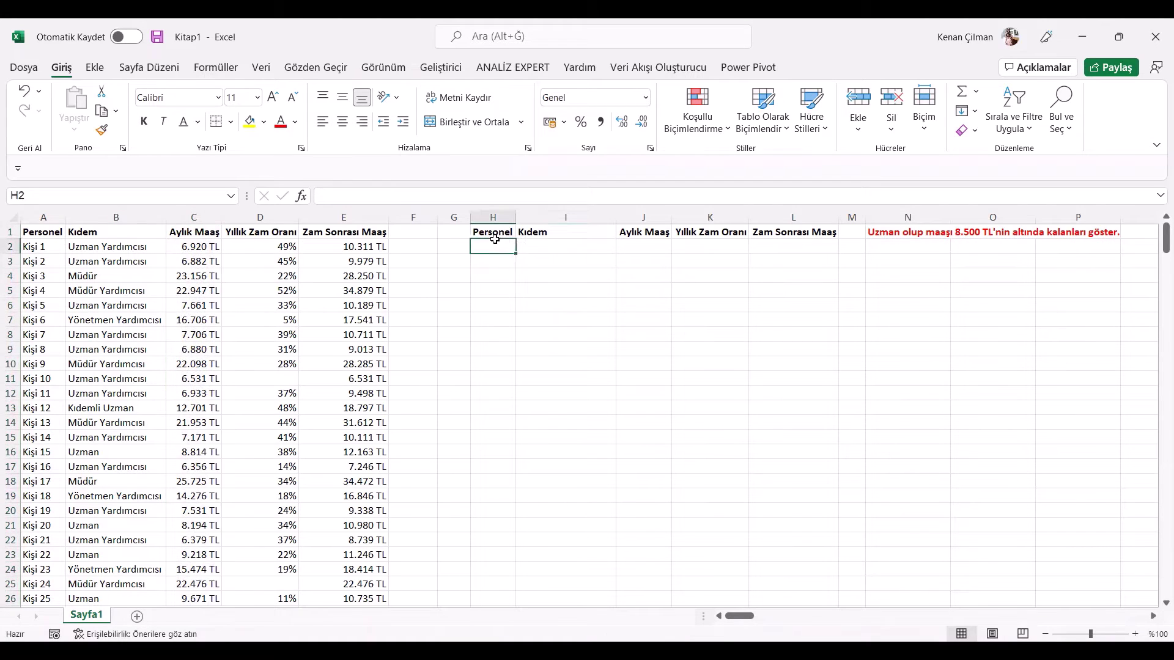
type("=")
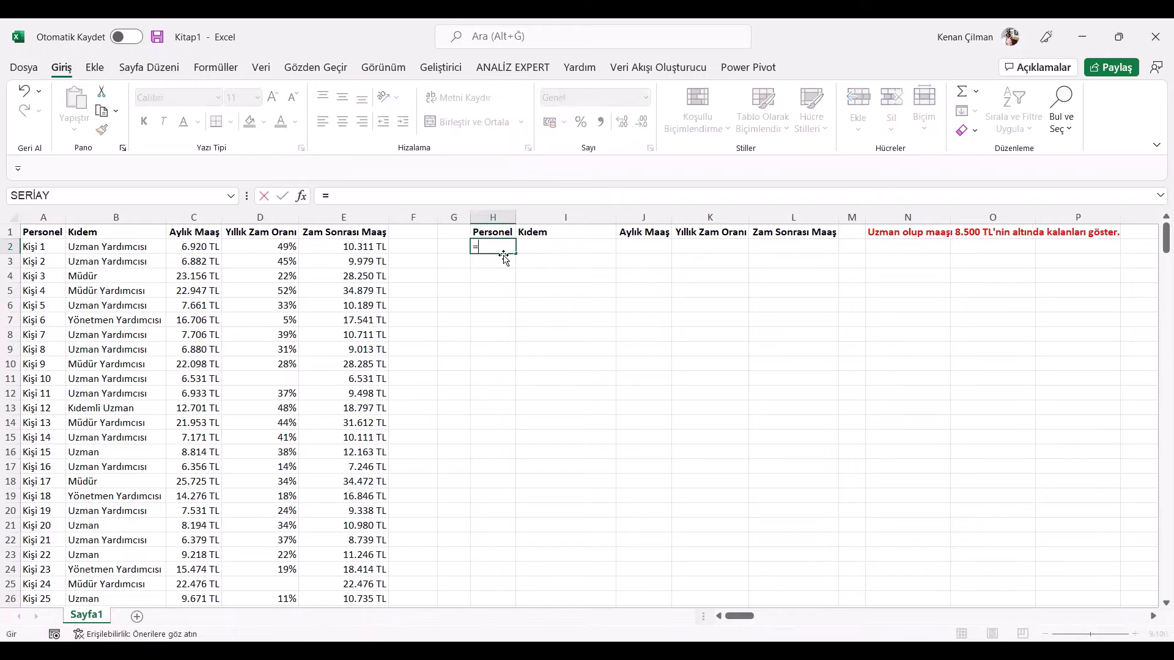
type("FİLTRE(")
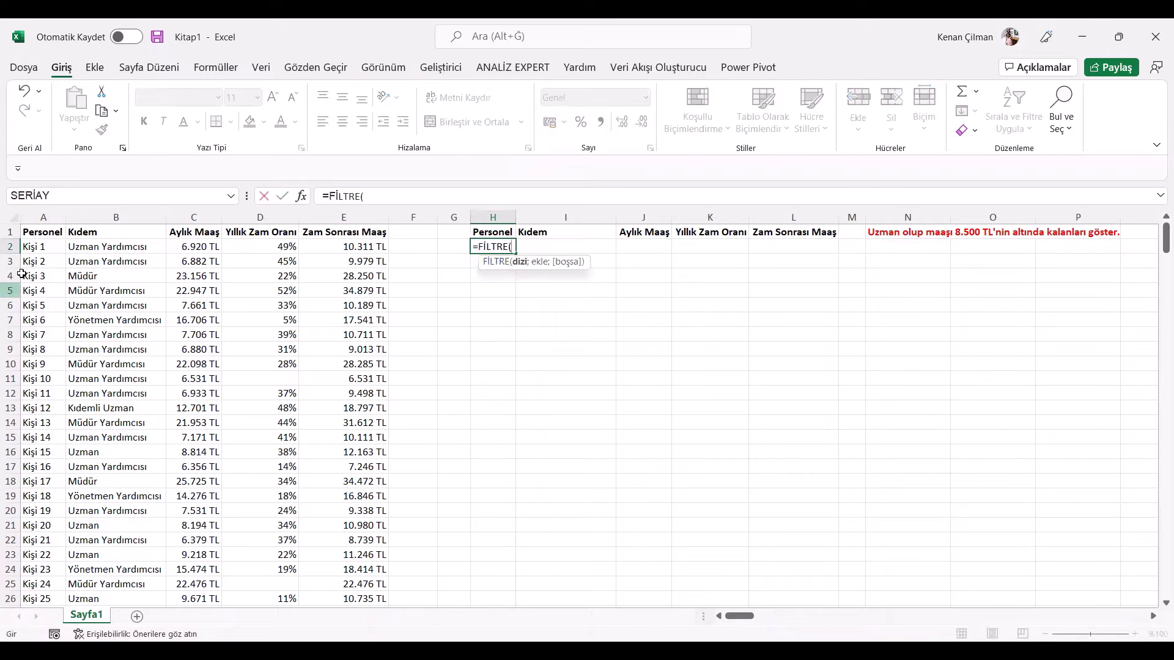
left_click(43, 247)
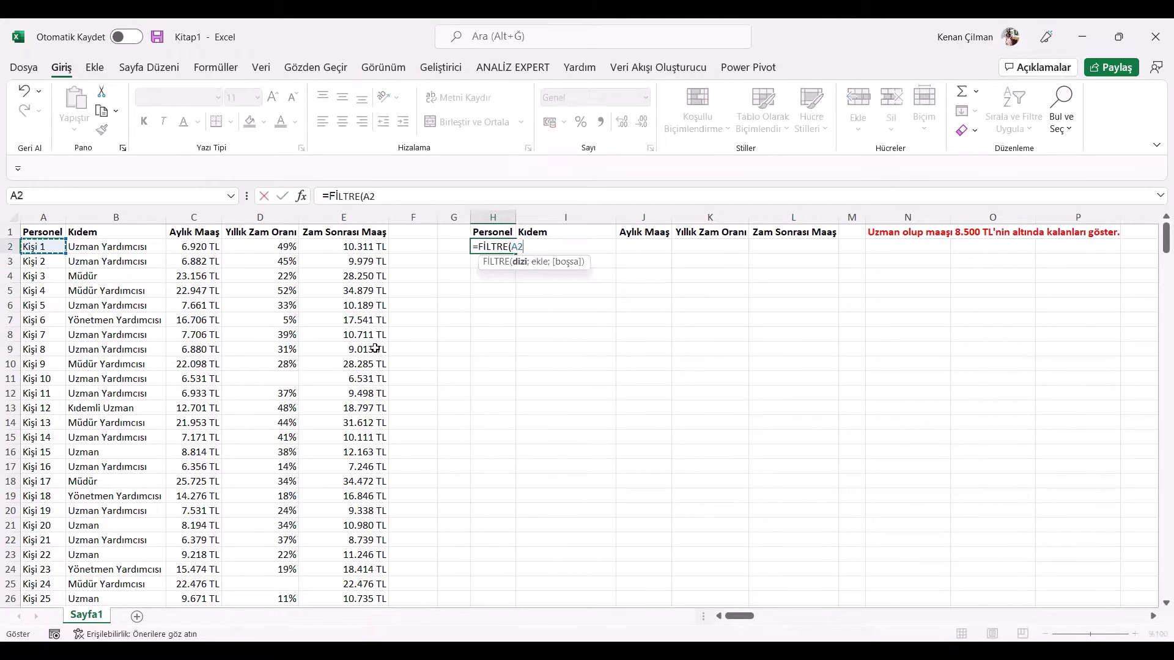
key("ctrl+shift+End")
type(";")
scroll(1007, 351, "up", 7)
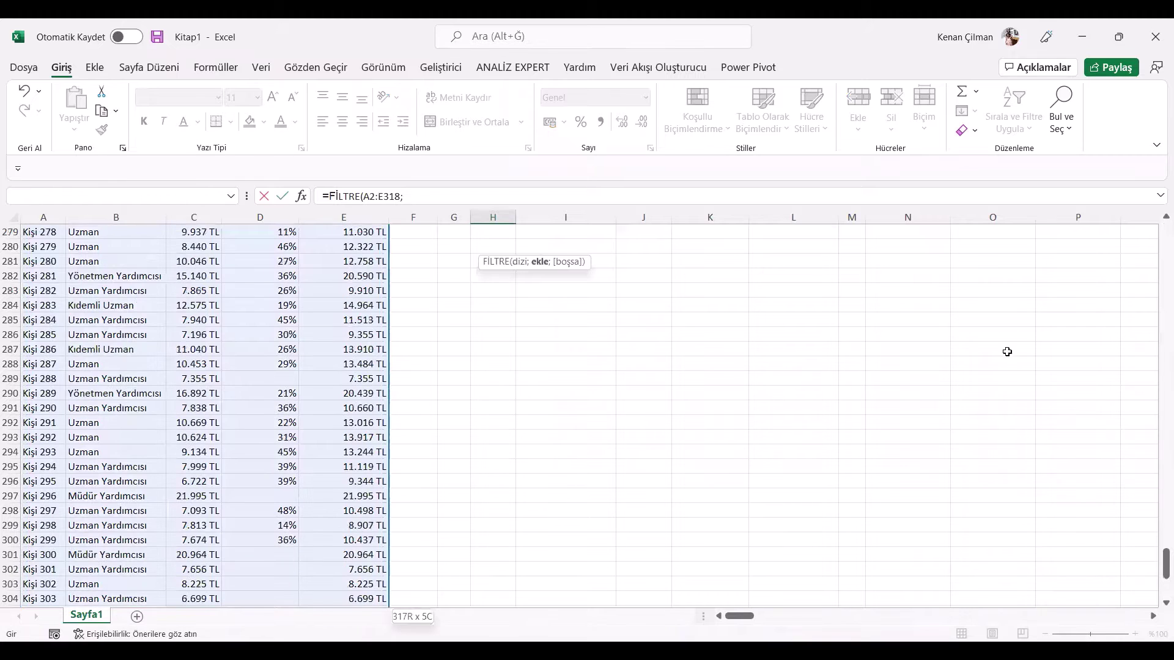
left_click_drag(1165, 555, 1154, 189)
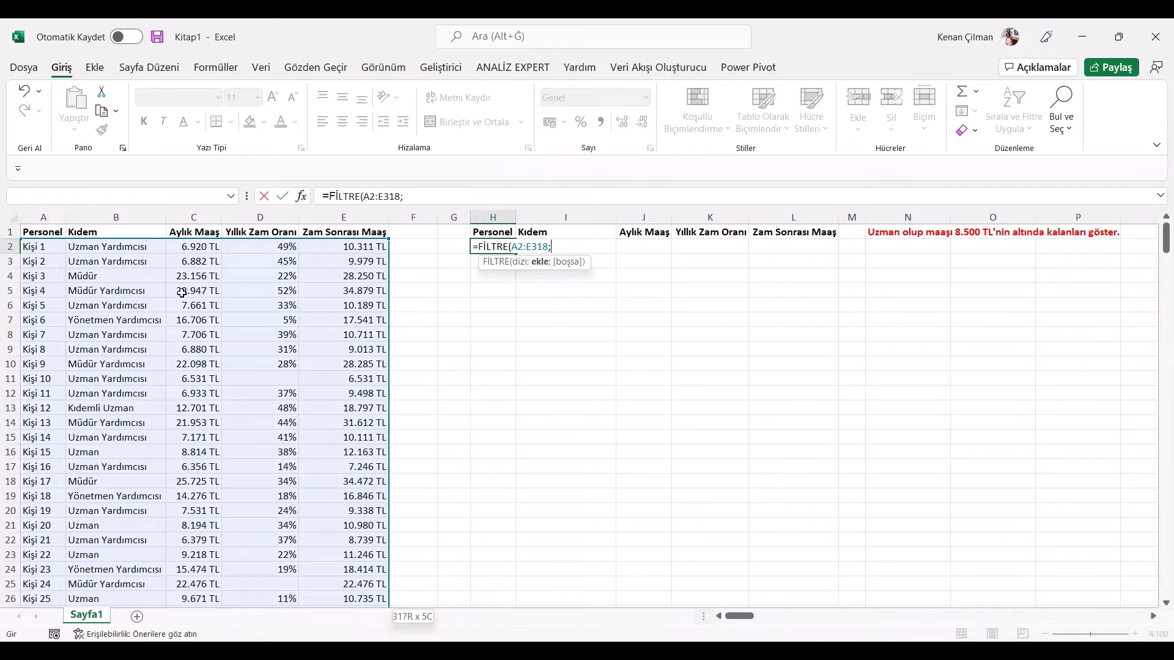
- Complete the FİLTRE formula in H2 with the criterion B2:B318="Uzman"
left_click(114, 249)
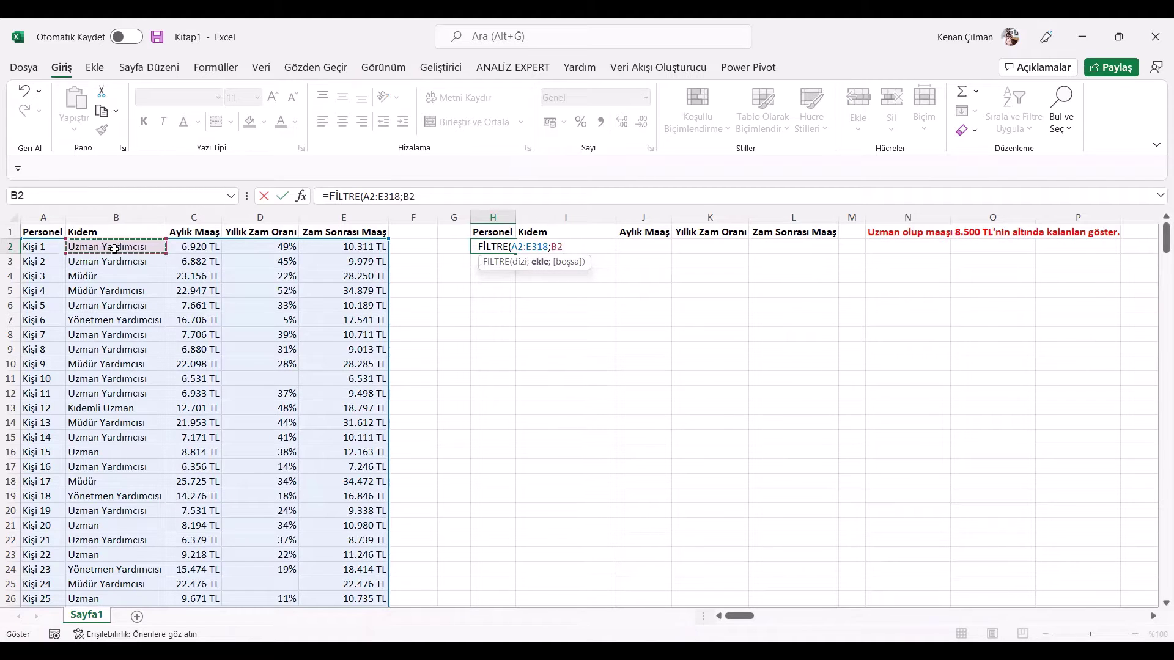
key("ctrl+shift+Down")
type("=")
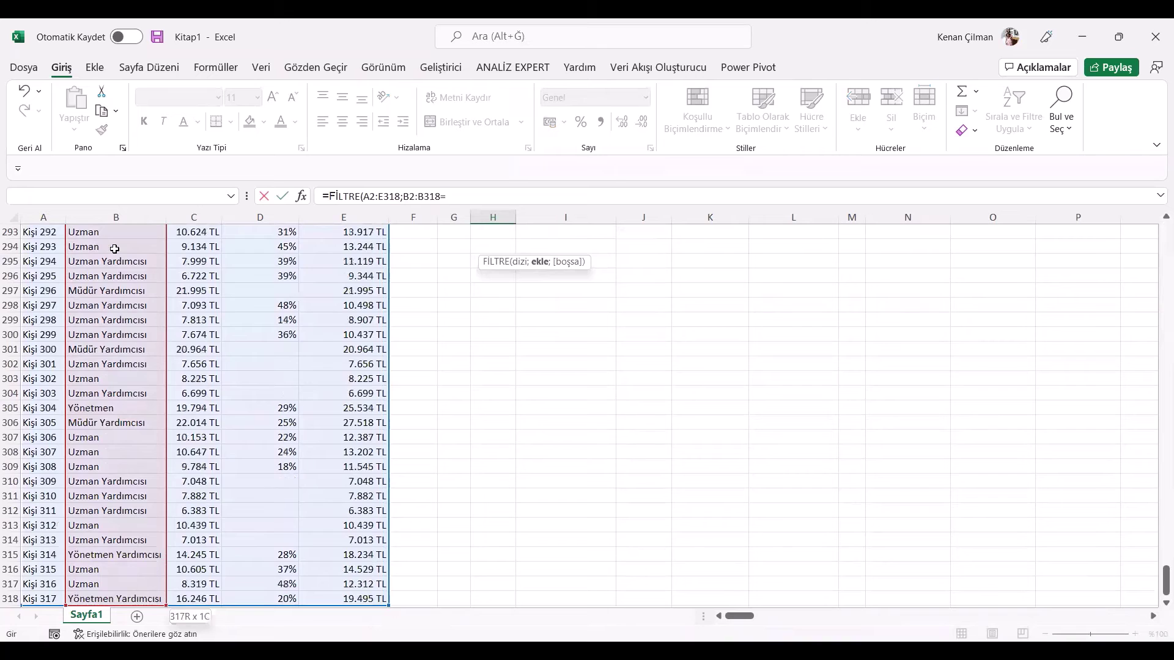
left_click_drag(1158, 584, 1149, 201)
type("\"")
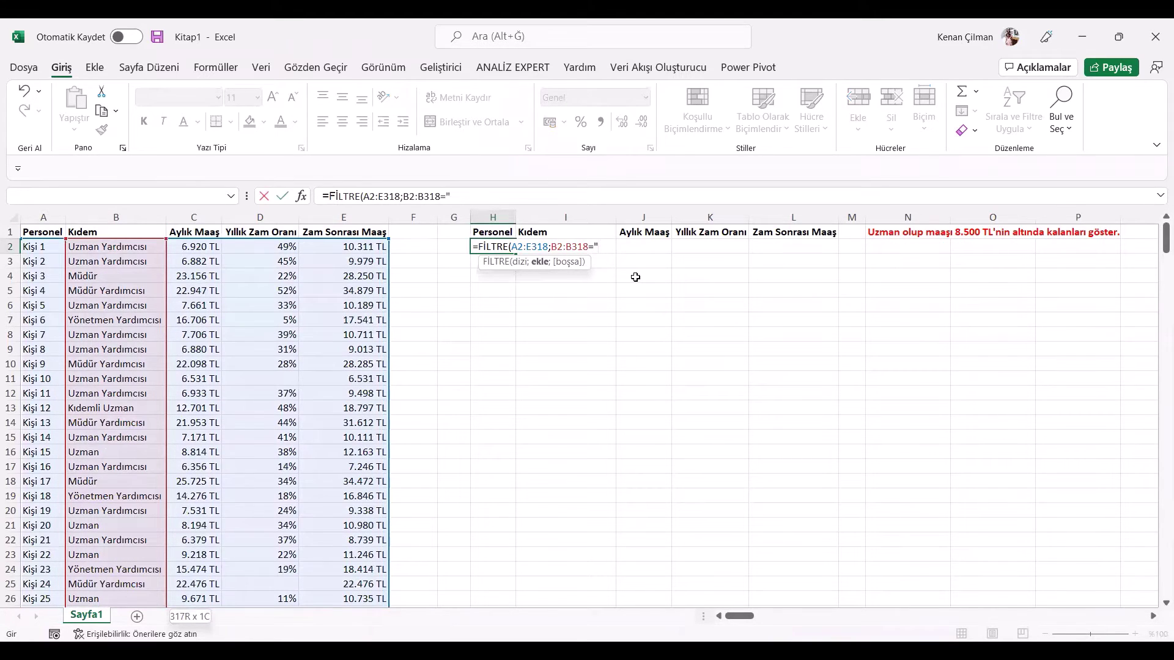
type("Uzman\")")
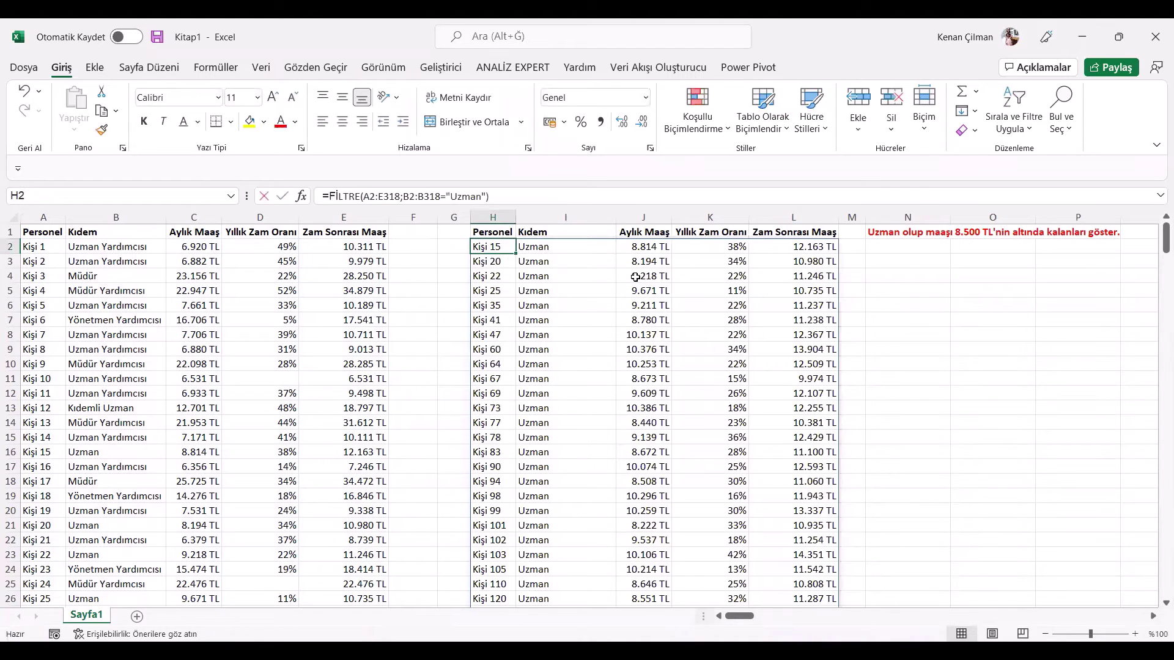
- Wrap the H2 formula's B2:B318="Uzman" criterion in parentheses and place it and the closing bracket on separate lines
key("Left")
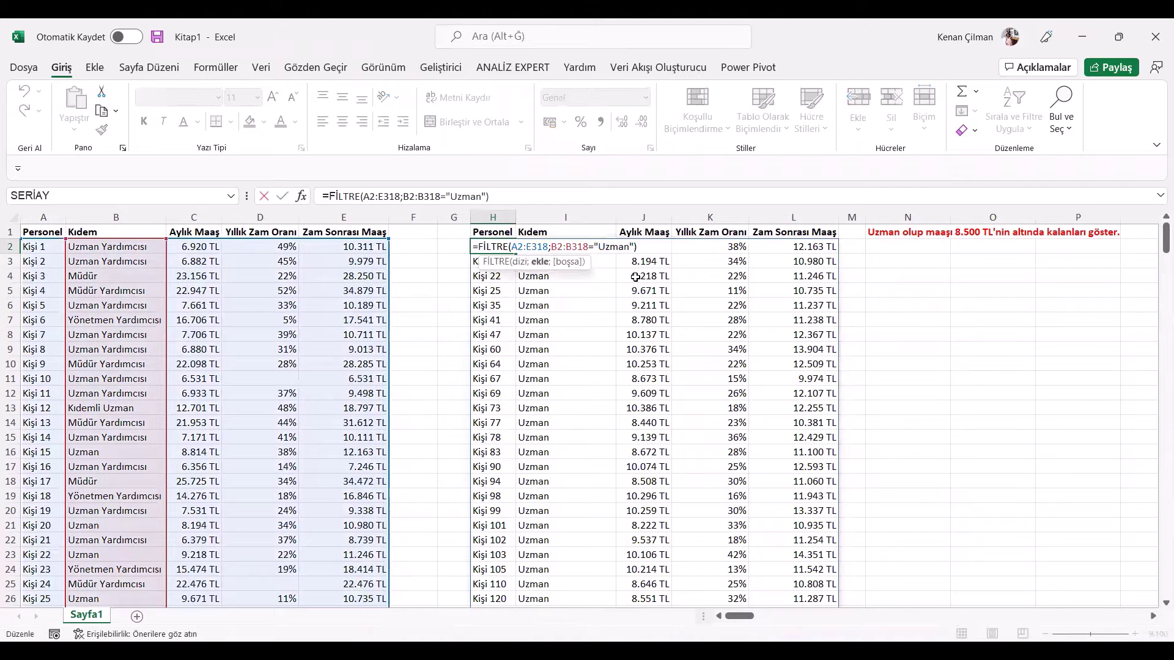
type(";")
key("BackSpace")
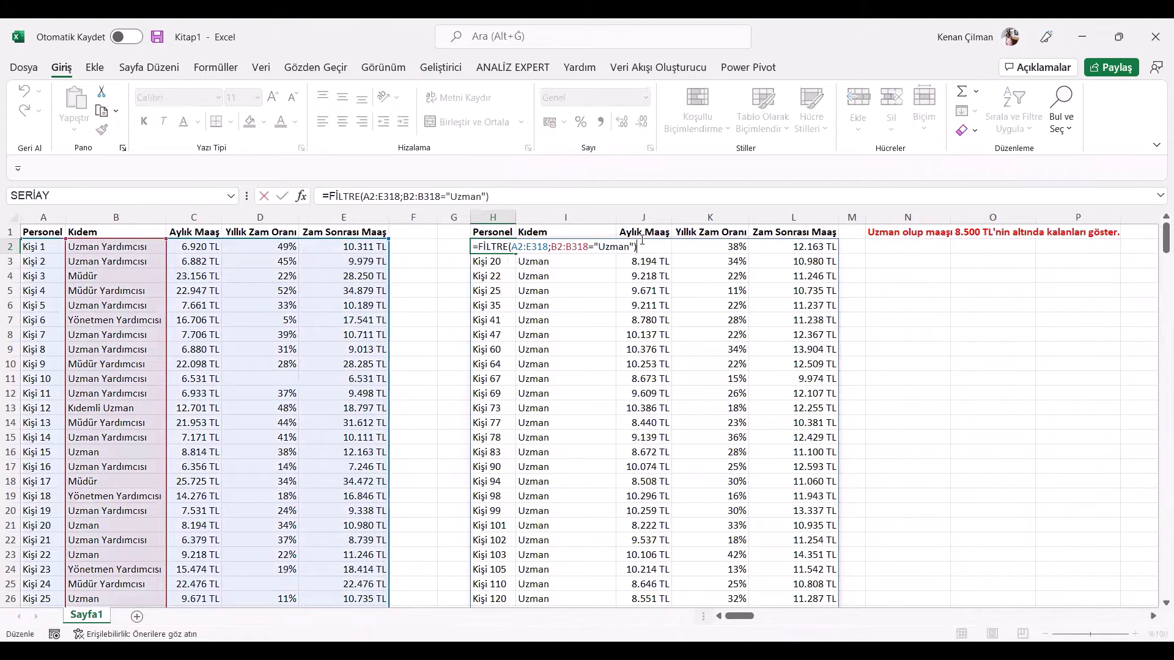
left_click(551, 248)
type("(")
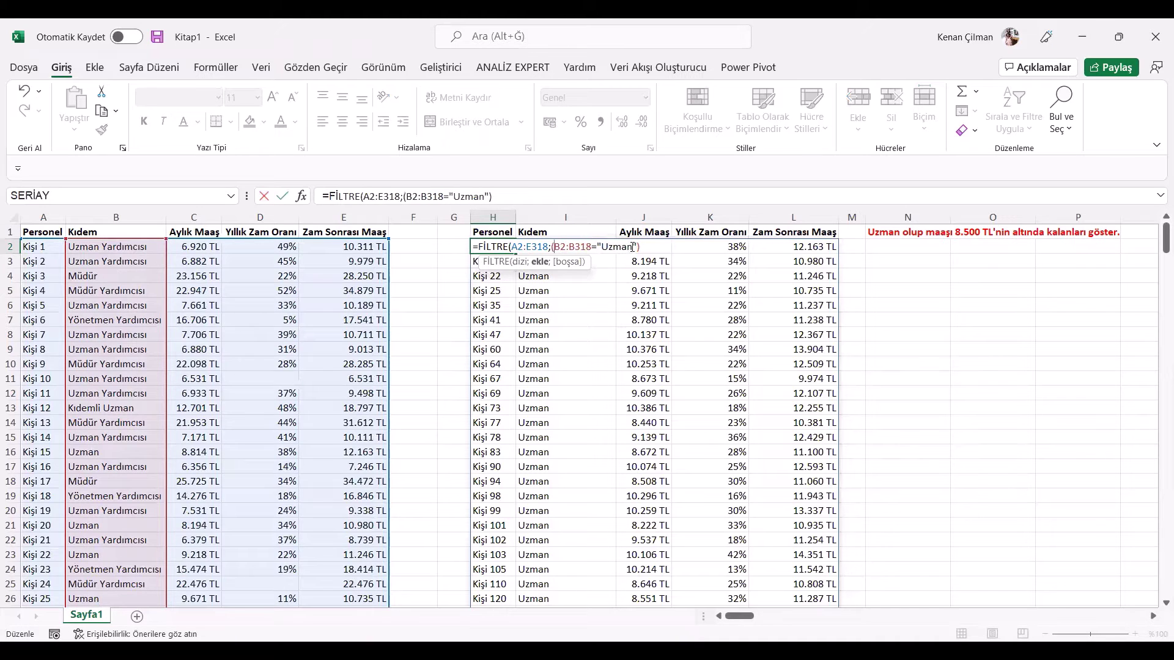
left_click(640, 247)
type(")")
key("alt+Return")
key("Right")
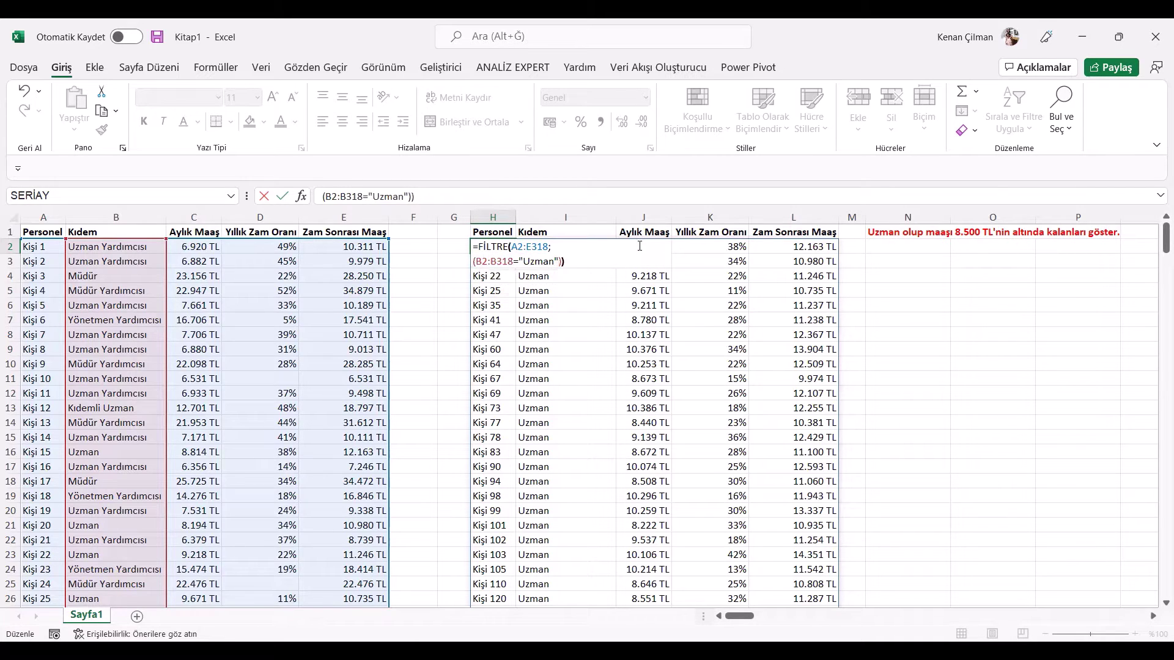
key("alt+Return")
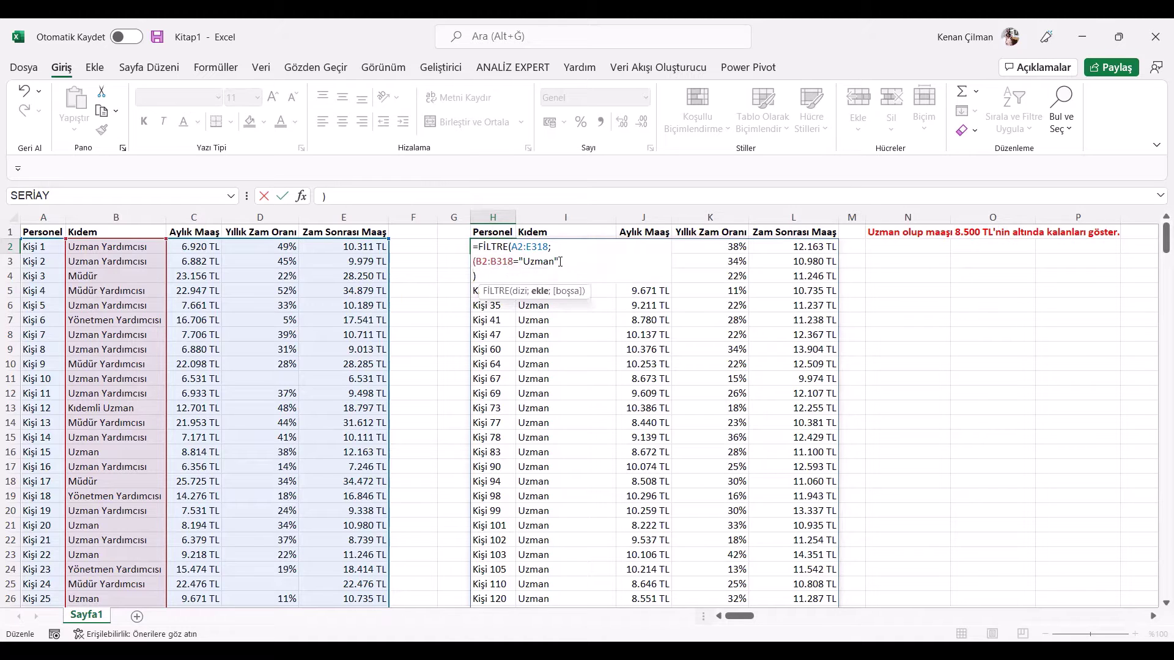
- Add a second AND criterion, *(C2:C318<=8500), after the "Uzman" criterion in the H2 FİLTRE formula and enter it
key("ctrl+shift+Left")
key("ctrl+shift+Left")
key("ctrl+shift+Left")
key("ctrl+shift+Left")
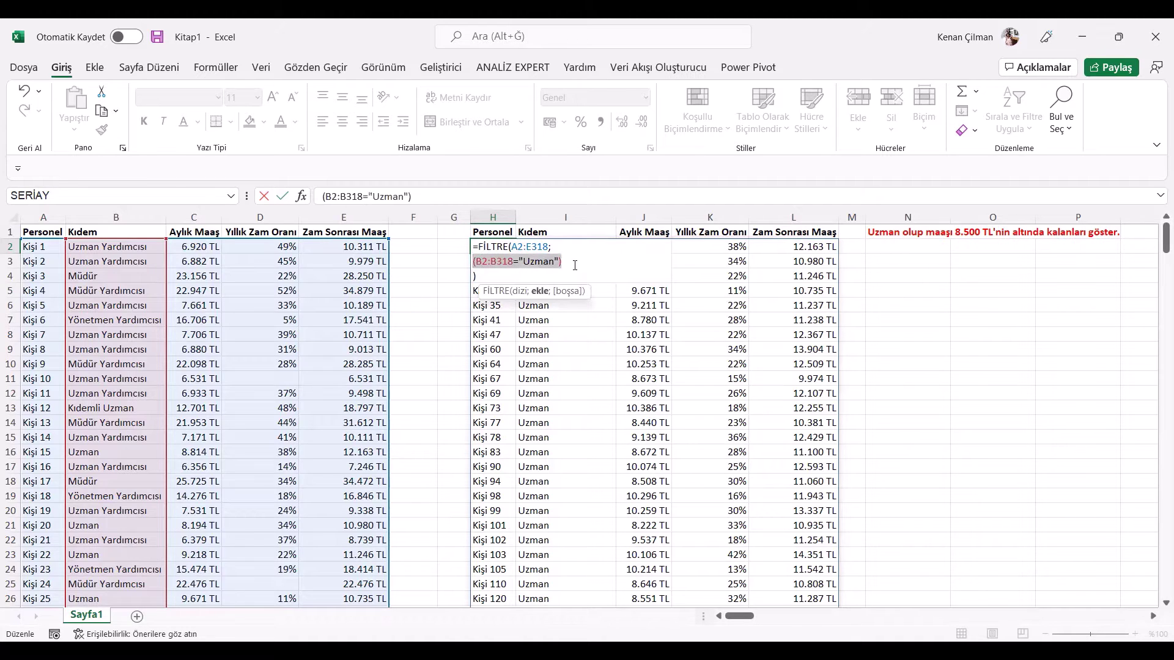
left_click(576, 258)
type("*()")
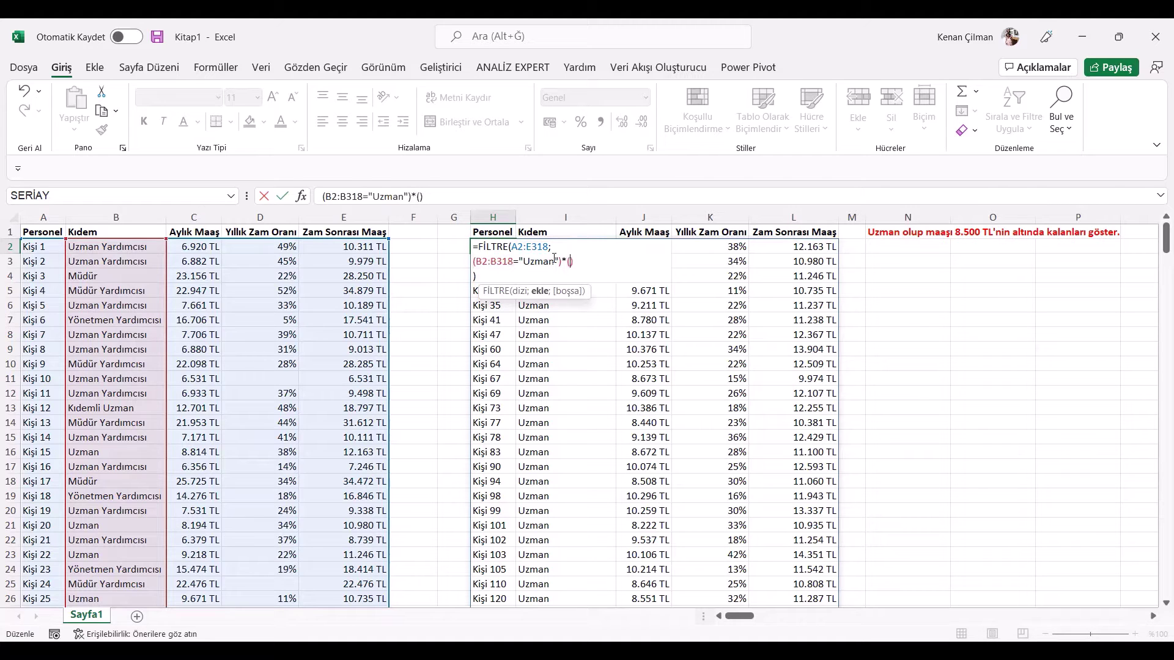
left_click(201, 246)
key("ctrl+shift+Down")
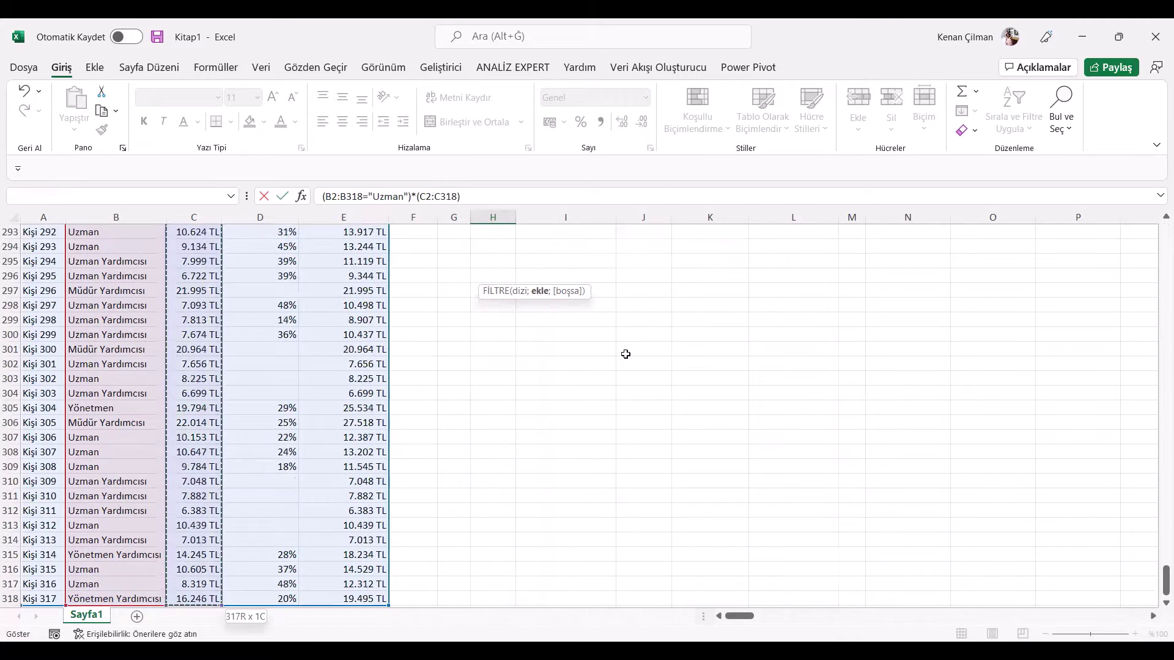
left_click_drag(1166, 582, 1158, 205)
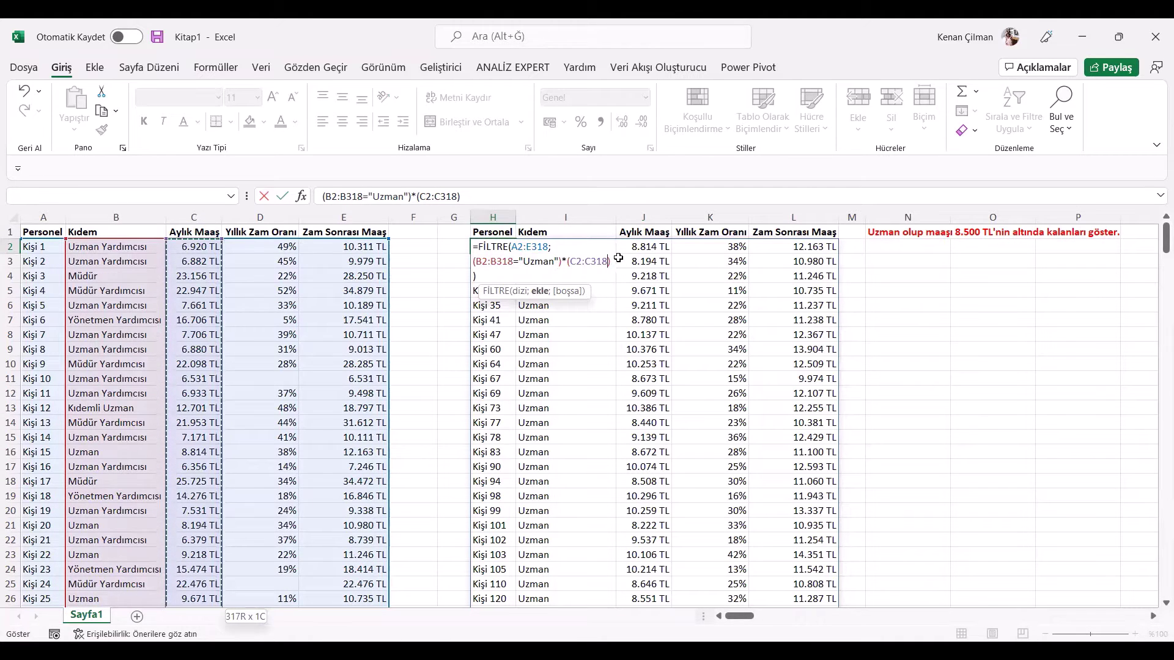
type("<=8500)")
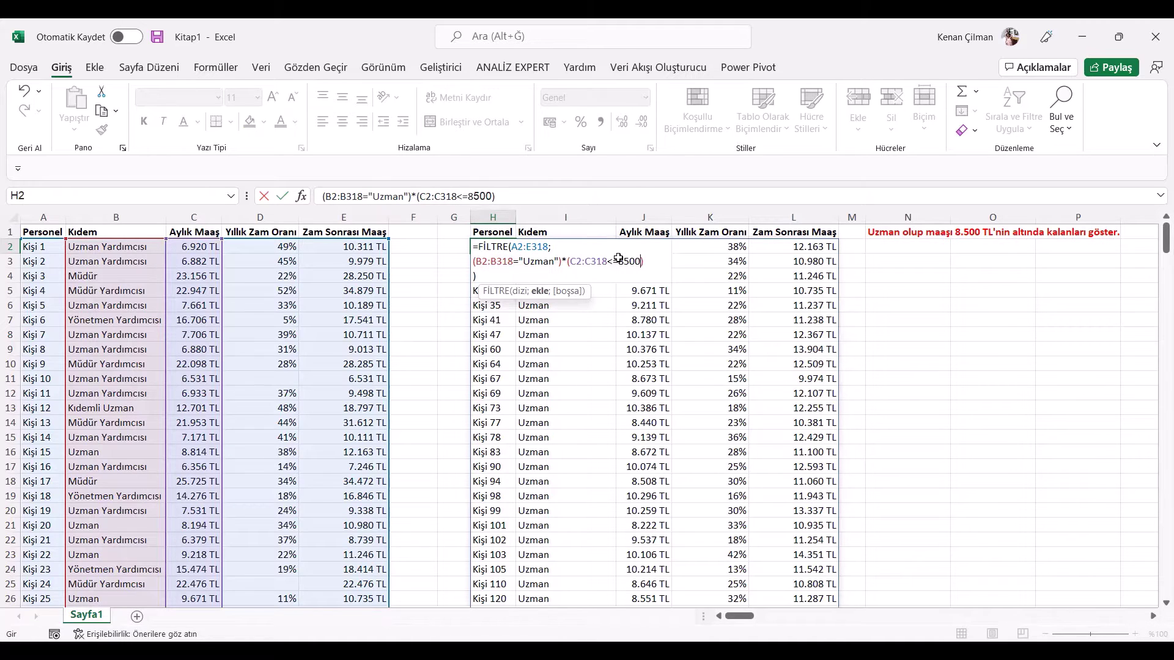
key("Return")
- Check the Kıdem and Aylık Maaş columns of the filtered list against the Uzman and 8.500 TL criteria
left_click(642, 247)
left_click_drag(638, 316, 623, 453)
left_click_drag(555, 244, 543, 455)
left_click(710, 369)
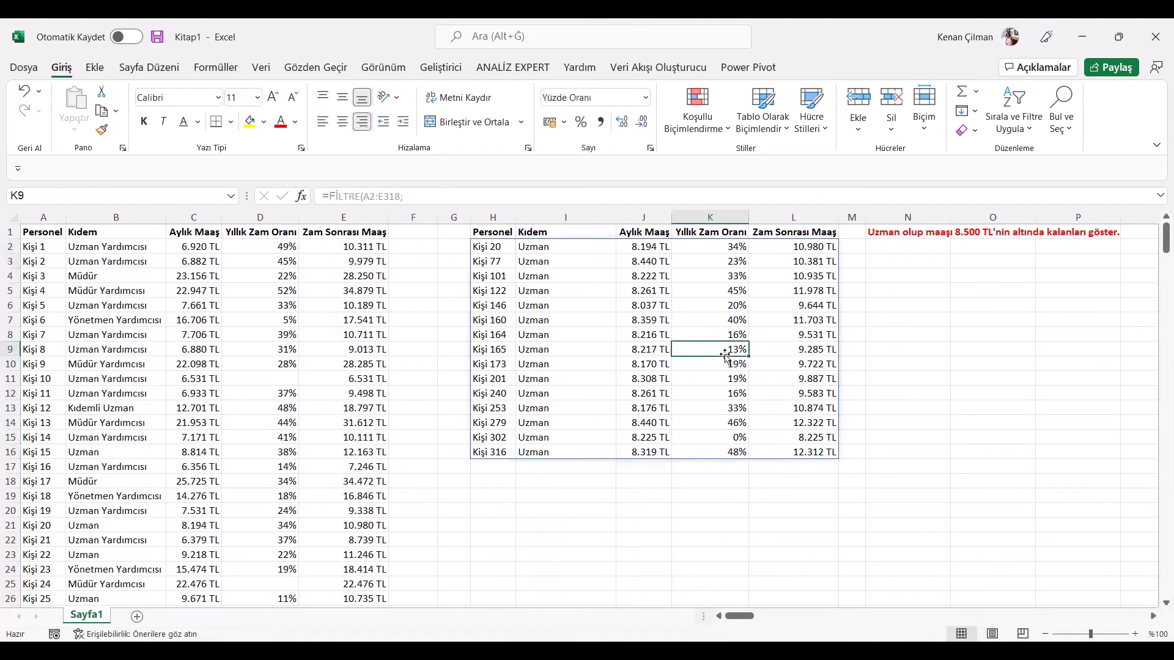
left_click_drag(553, 248, 733, 409)
left_click(642, 305)
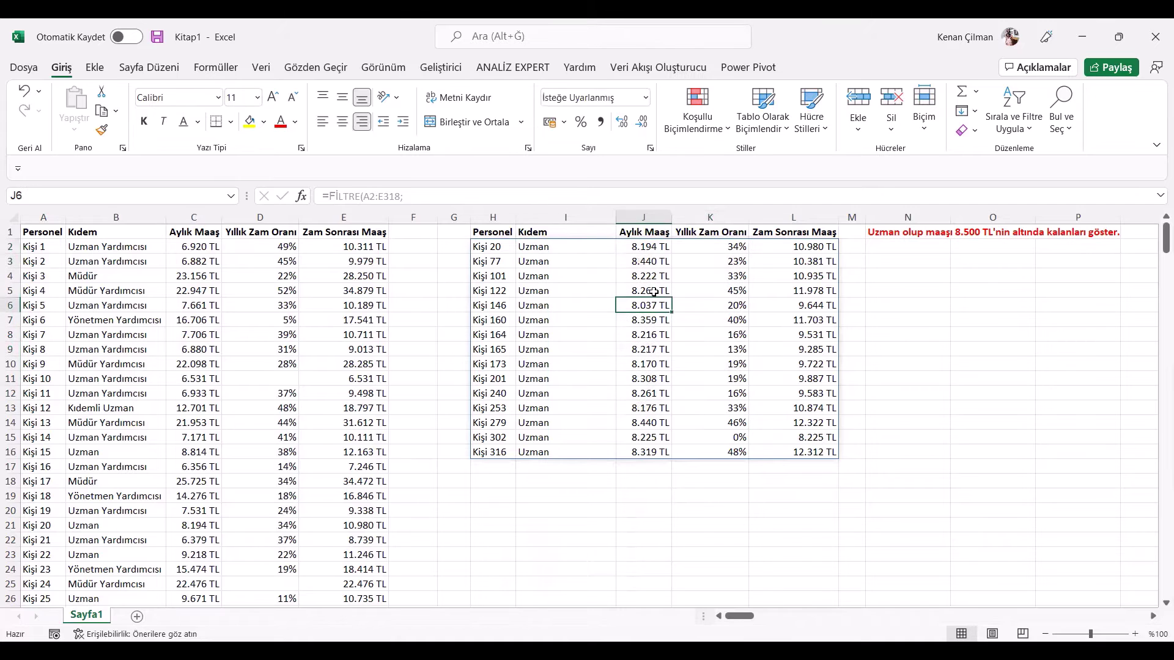
left_click_drag(637, 248, 645, 437)
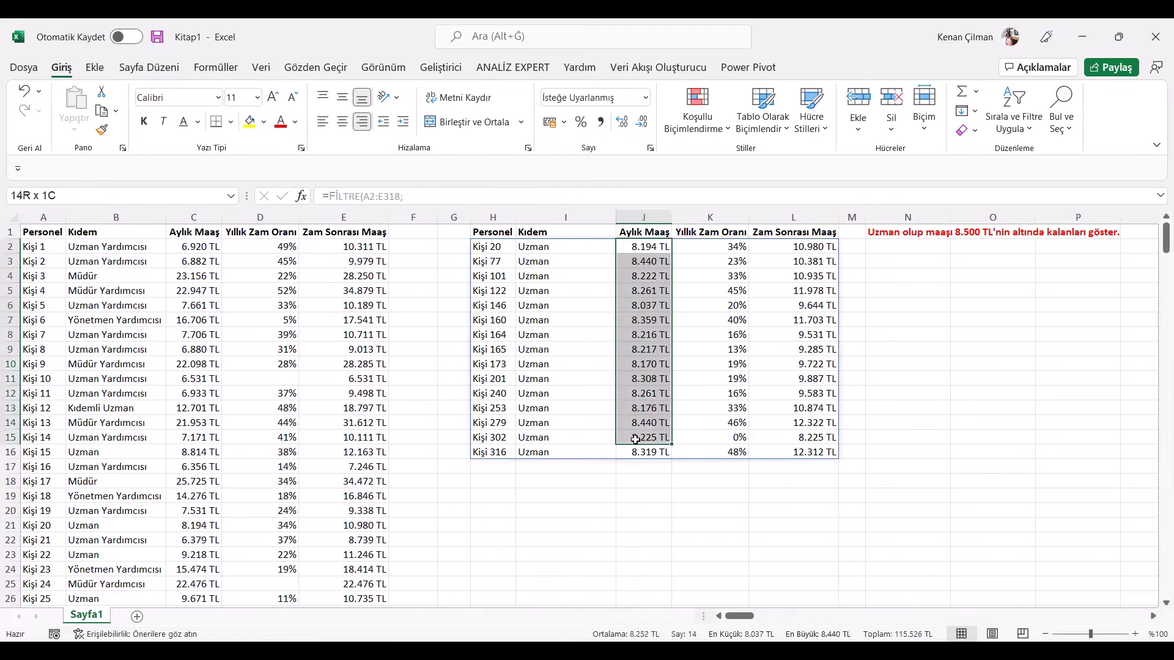
- Examine the Yıllık Zam Oranı values in K2:K16 alongside the filtered Aylık Maaş values
left_click(709, 422)
left_click_drag(721, 248, 727, 449)
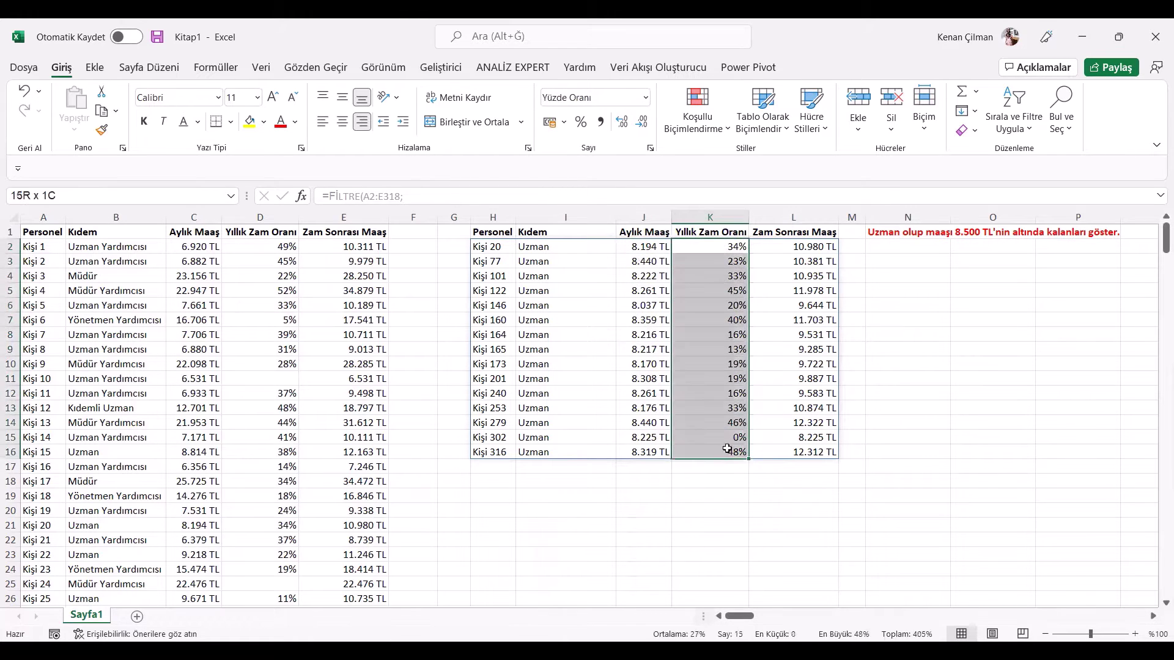
left_click(654, 320)
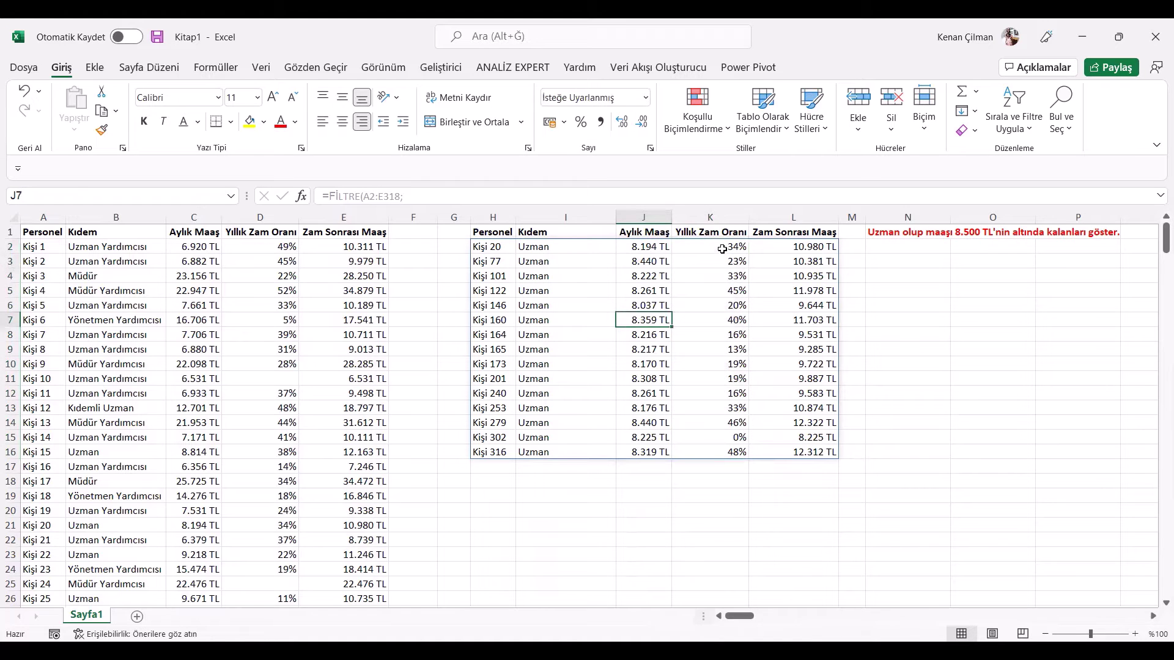
left_click_drag(723, 249, 735, 457)
left_click(732, 290)
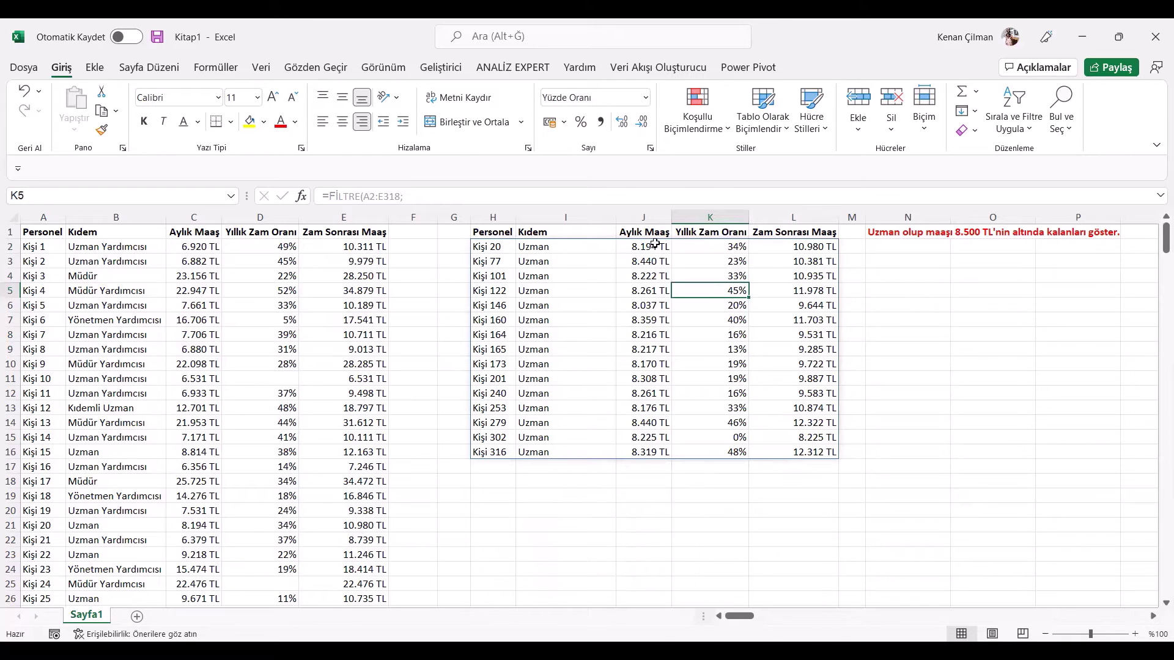
left_click_drag(653, 246, 623, 445)
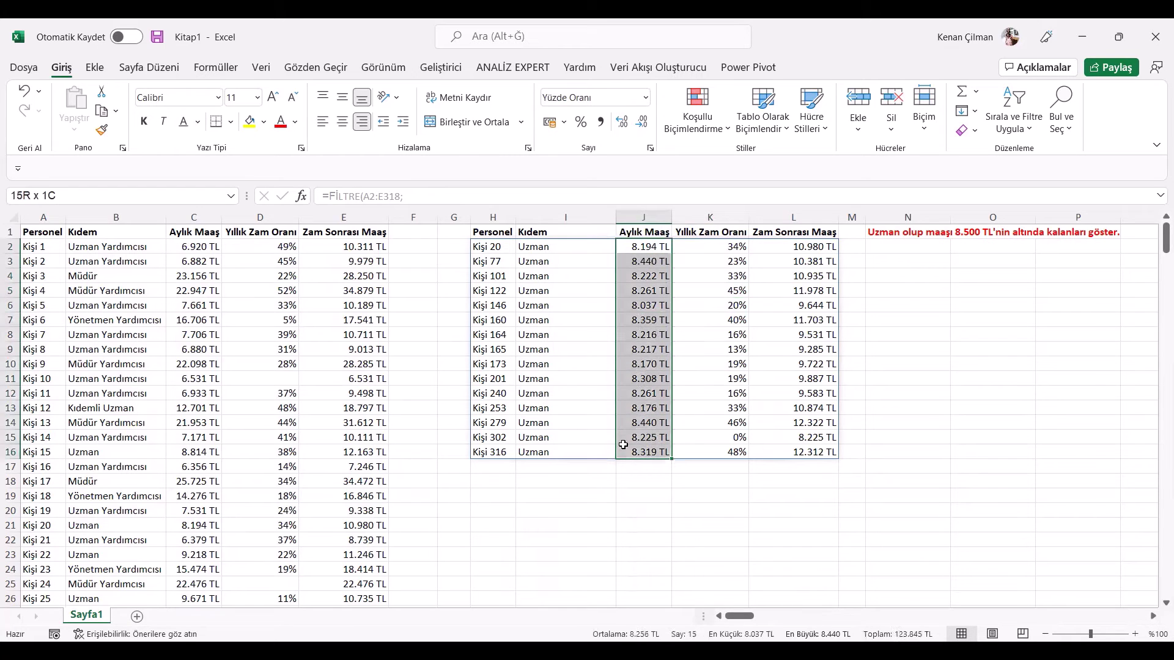
left_click(704, 367)
left_click_drag(736, 296, 725, 449)
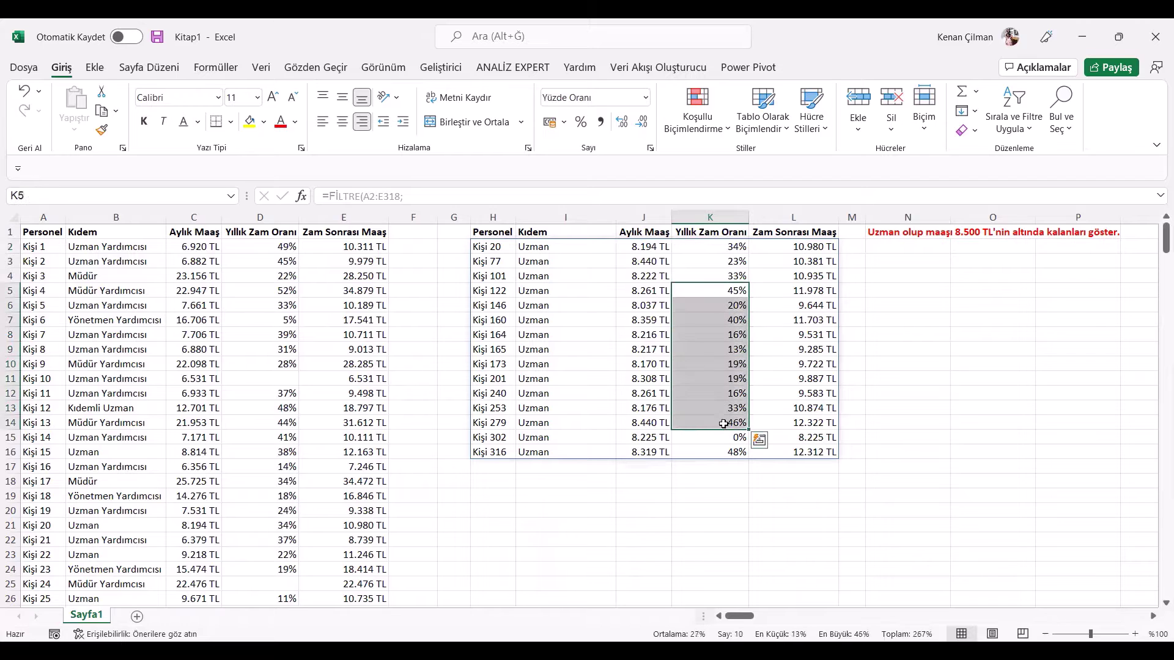
left_click(807, 352)
left_click_drag(725, 251, 737, 445)
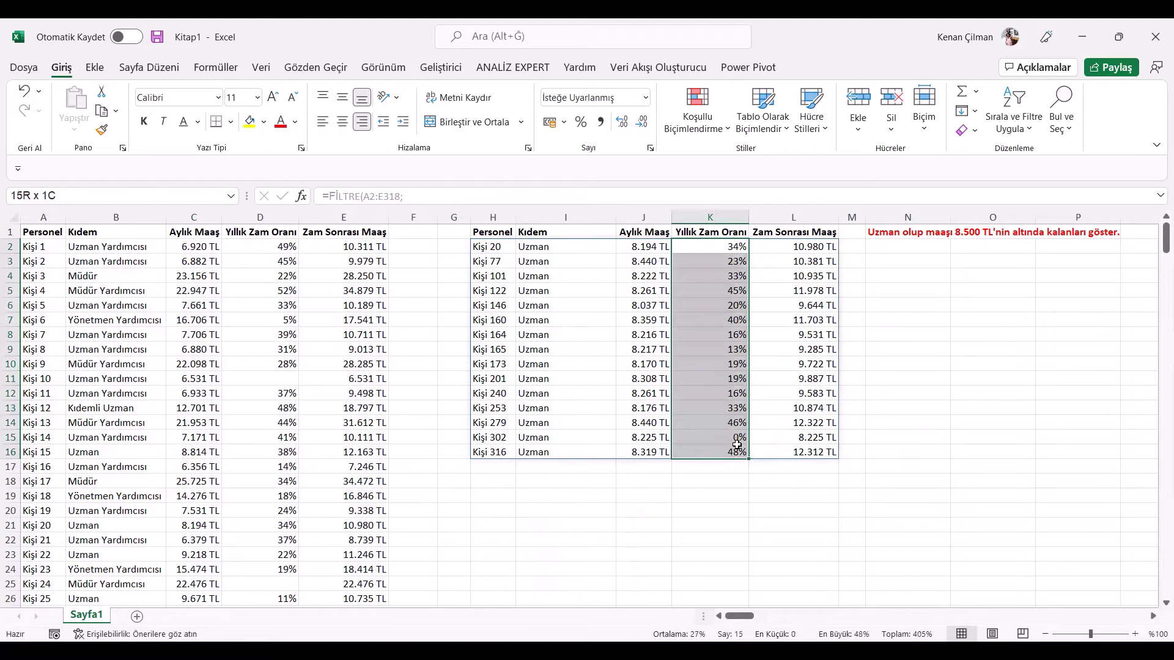
left_click_drag(716, 261, 736, 438)
left_click(653, 347)
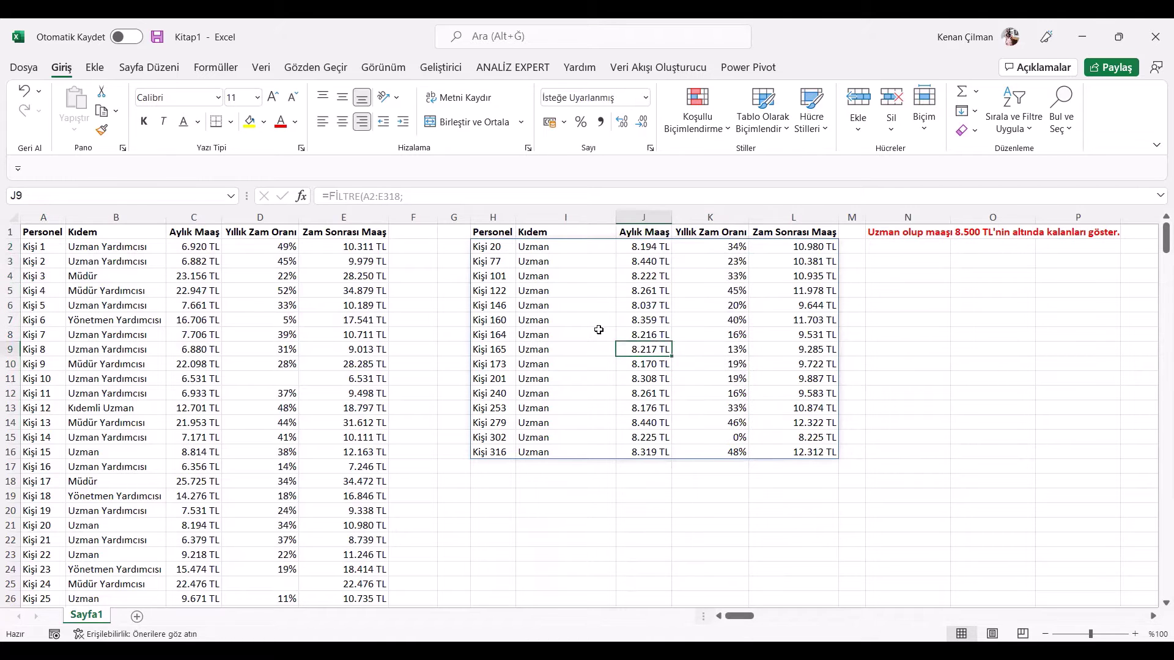
- Add a third AND criterion, *(D2:D318<=0,2), to the H2 FİLTRE formula to limit the annual raise rate, and enter it
double_click(501, 244)
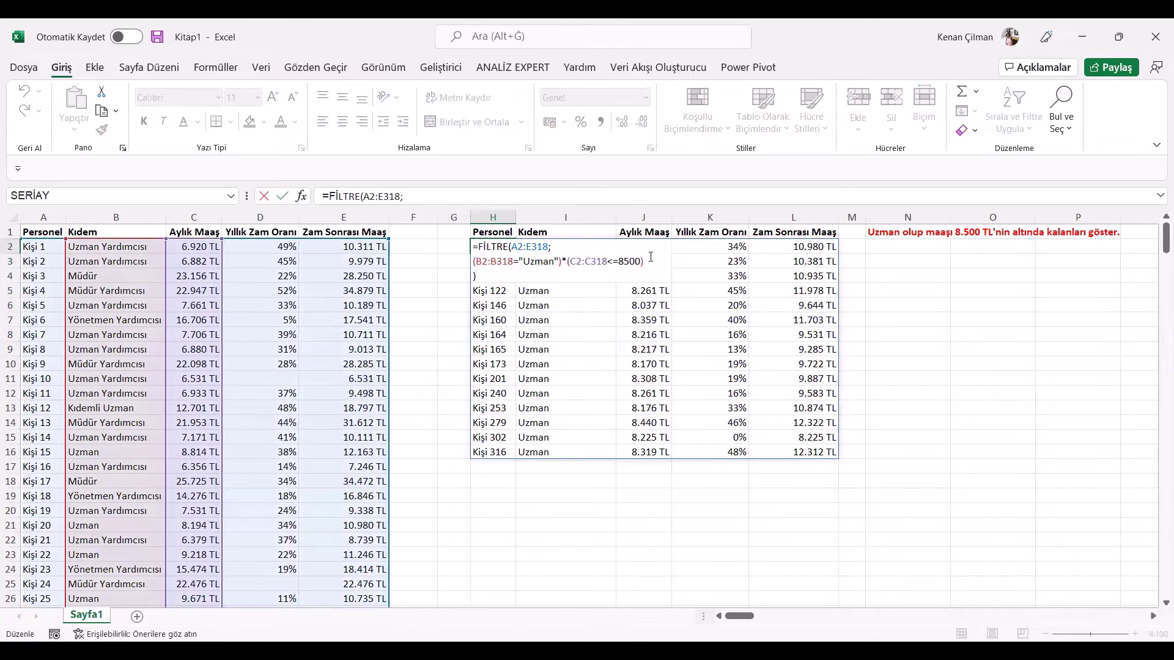
left_click(651, 256)
type("*(")
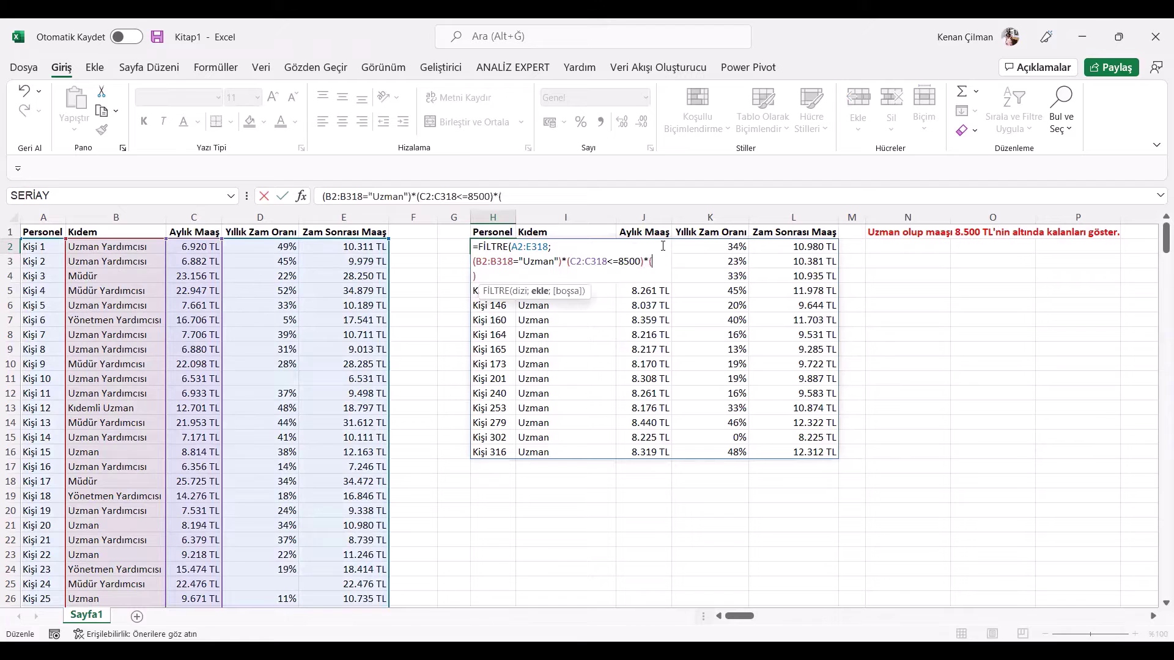
left_click(265, 250)
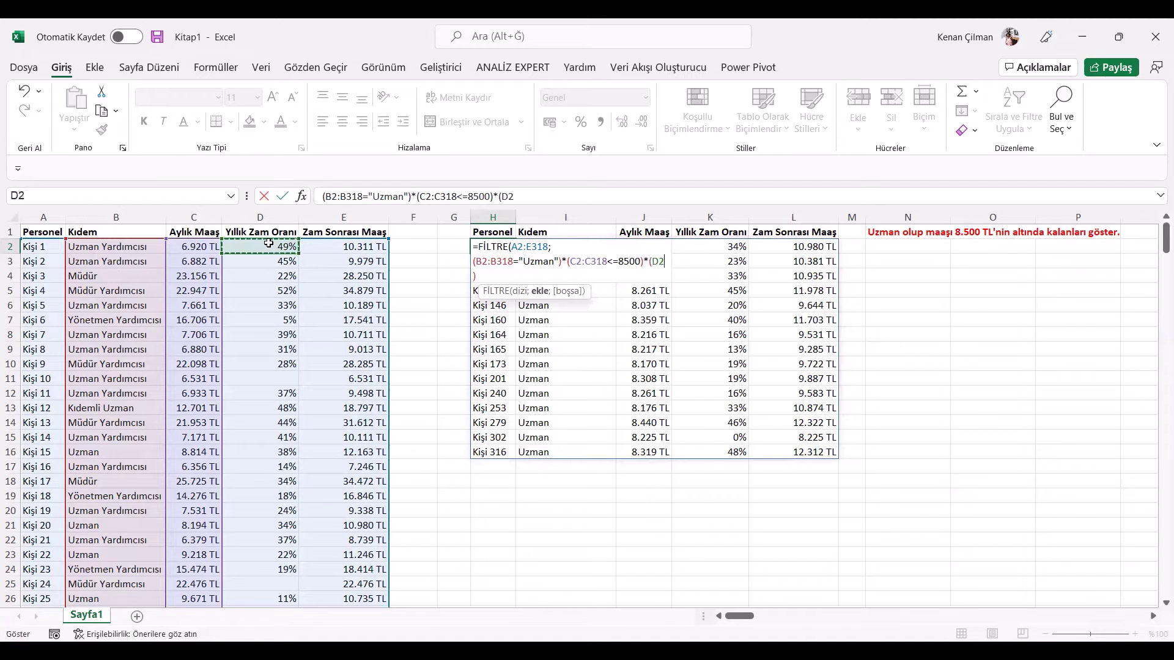
left_click_drag(270, 253, 293, 289)
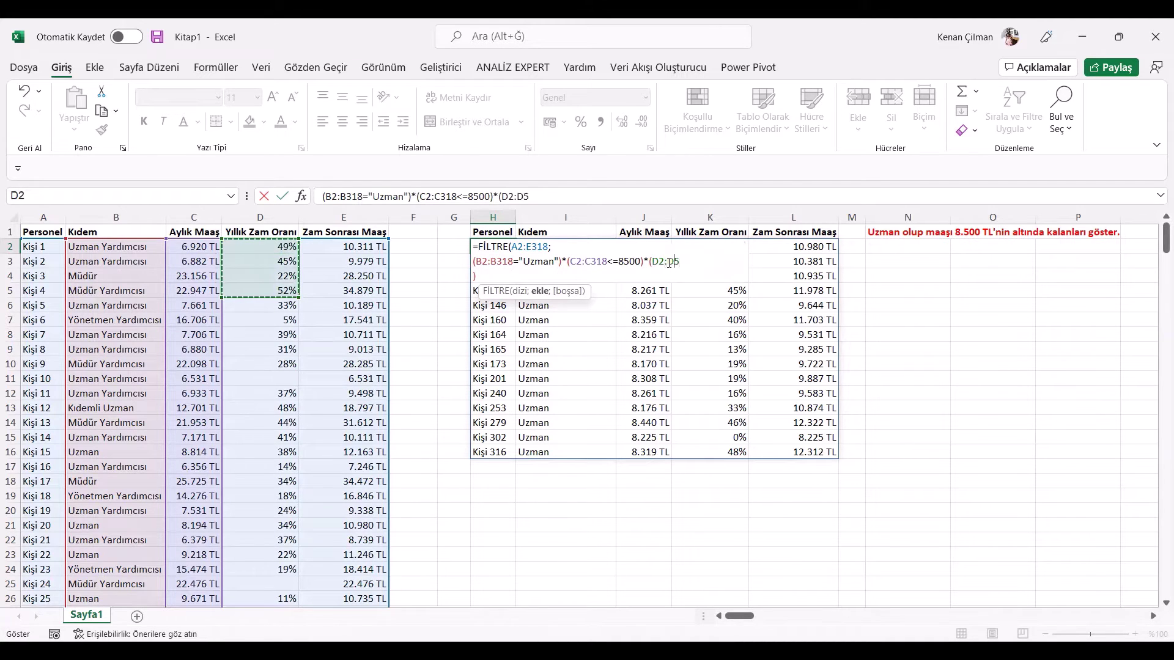
key("BackSpace")
type("318")
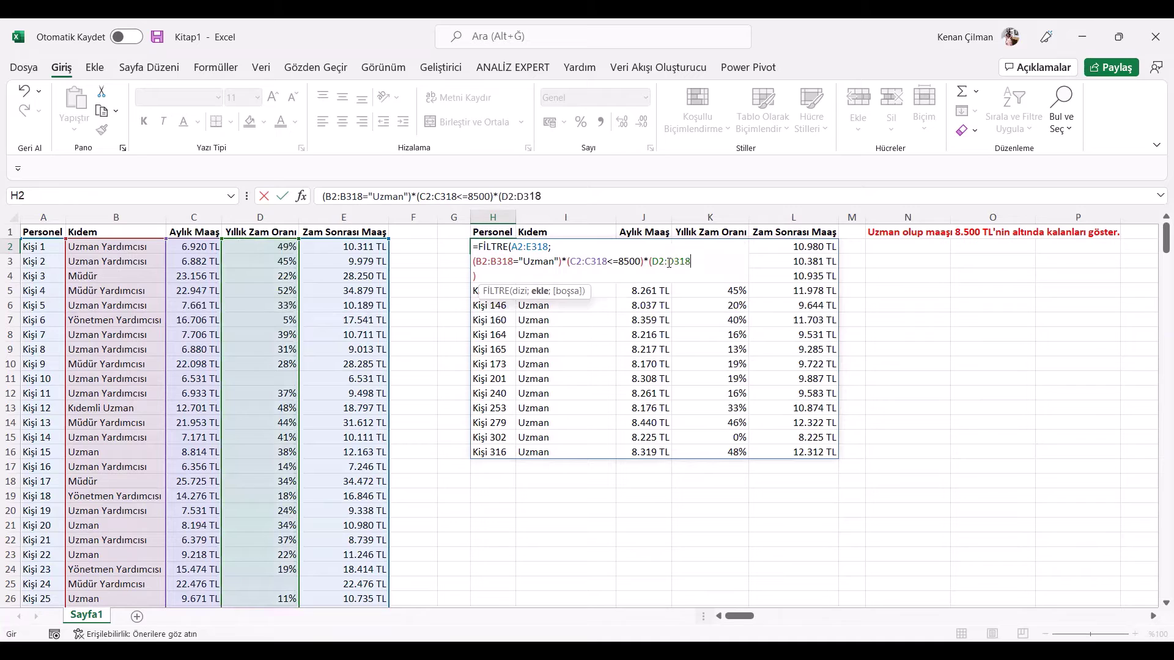
type("<=0,2)")
key("Return")
- Check the raise rates in the filtered list and review the three multiplied criteria in the H2 formula
left_click(699, 245)
left_click_drag(702, 281, 703, 335)
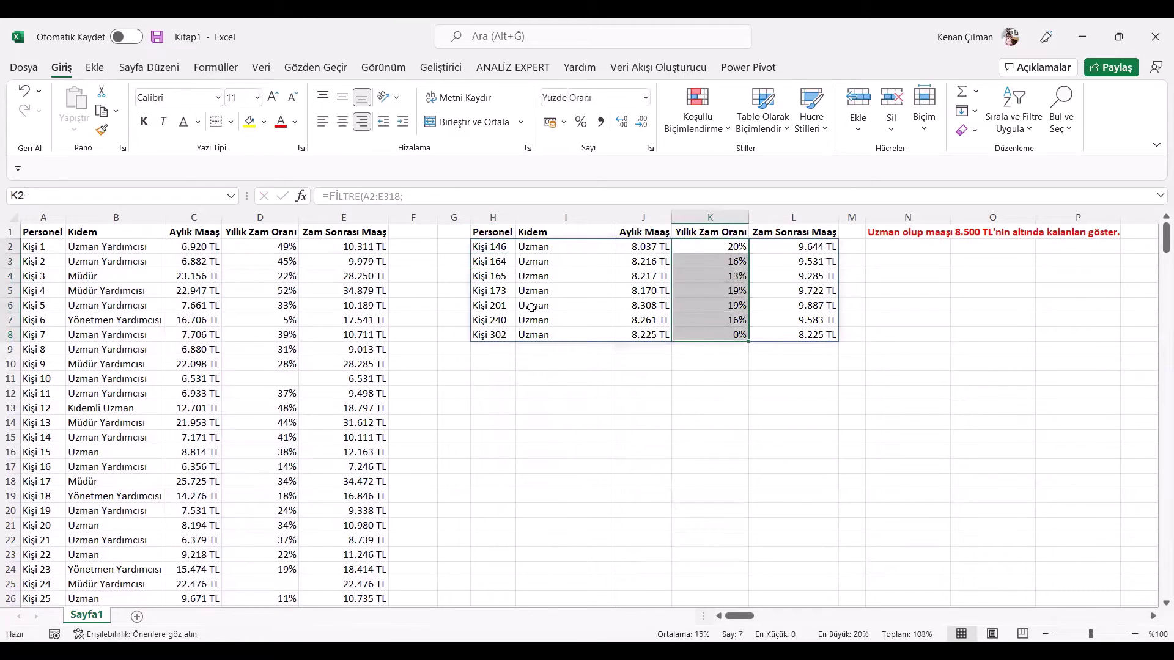
left_click_drag(496, 247, 850, 363)
key("F2")
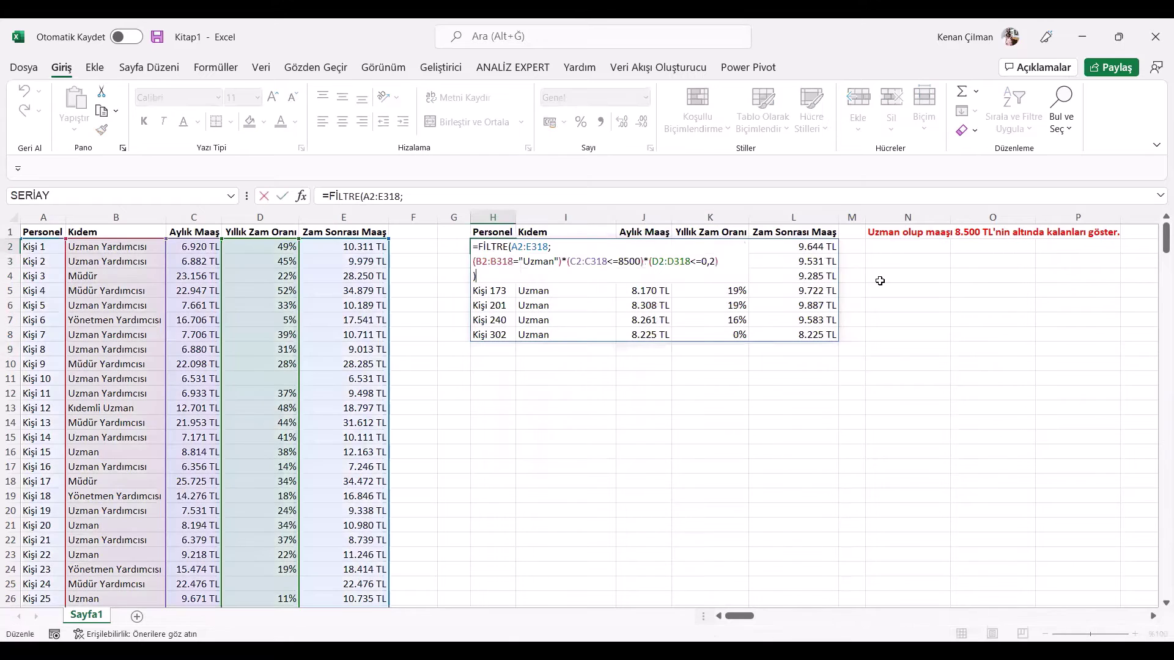
left_click_drag(568, 262, 637, 266)
left_click(560, 260)
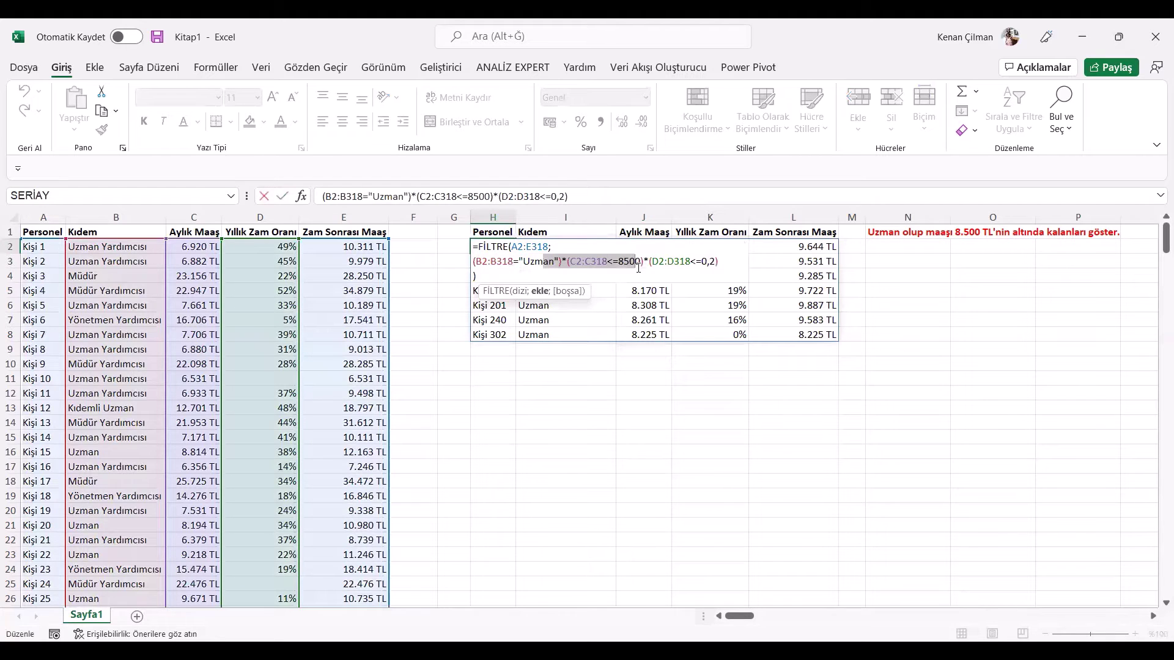
left_click(567, 261)
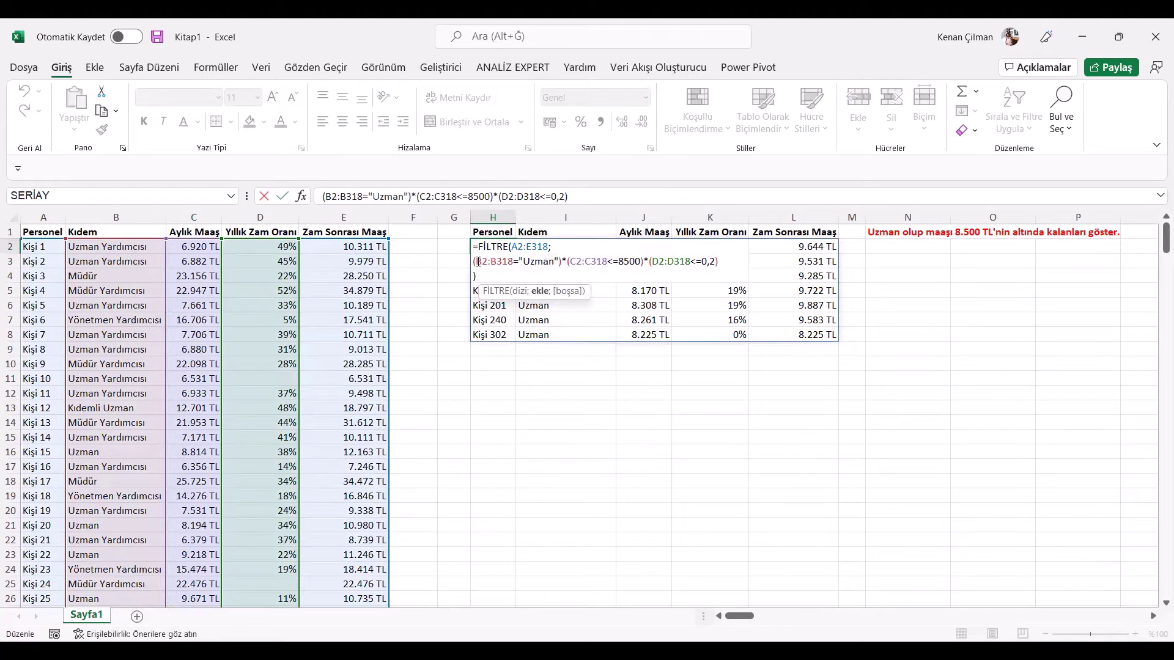
left_click_drag(477, 261, 702, 261)
key("Return")
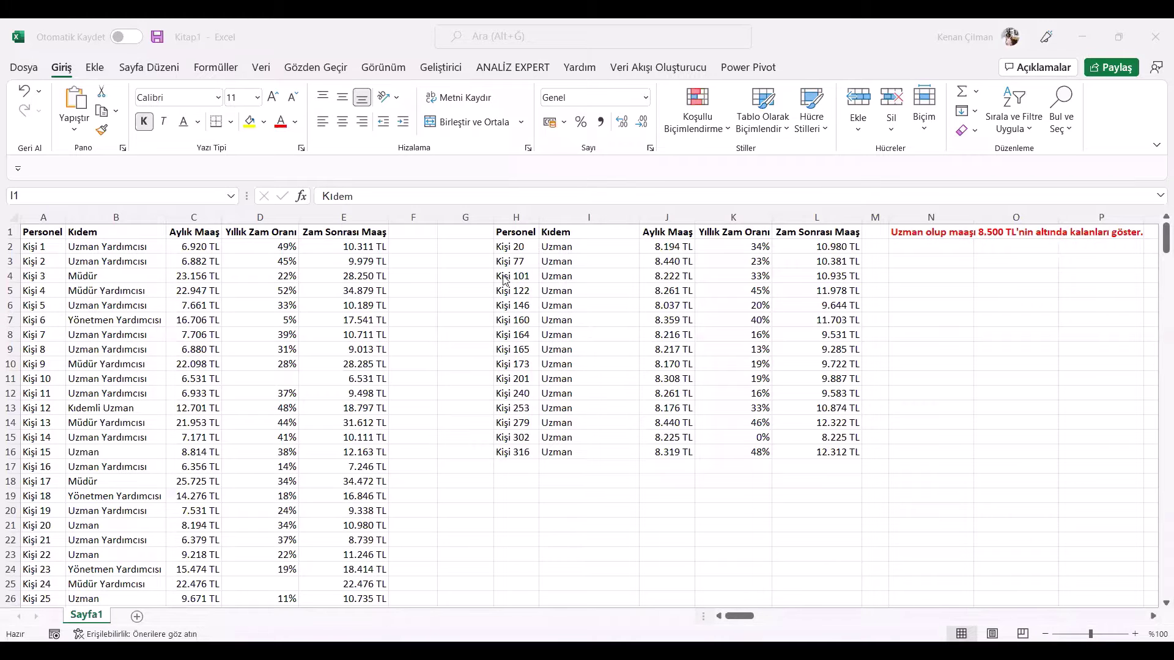
- Examine the H2 formula's Kıdem and Aylık Maaş criteria and the multiplication sign joining them
left_click_drag(510, 247, 608, 333)
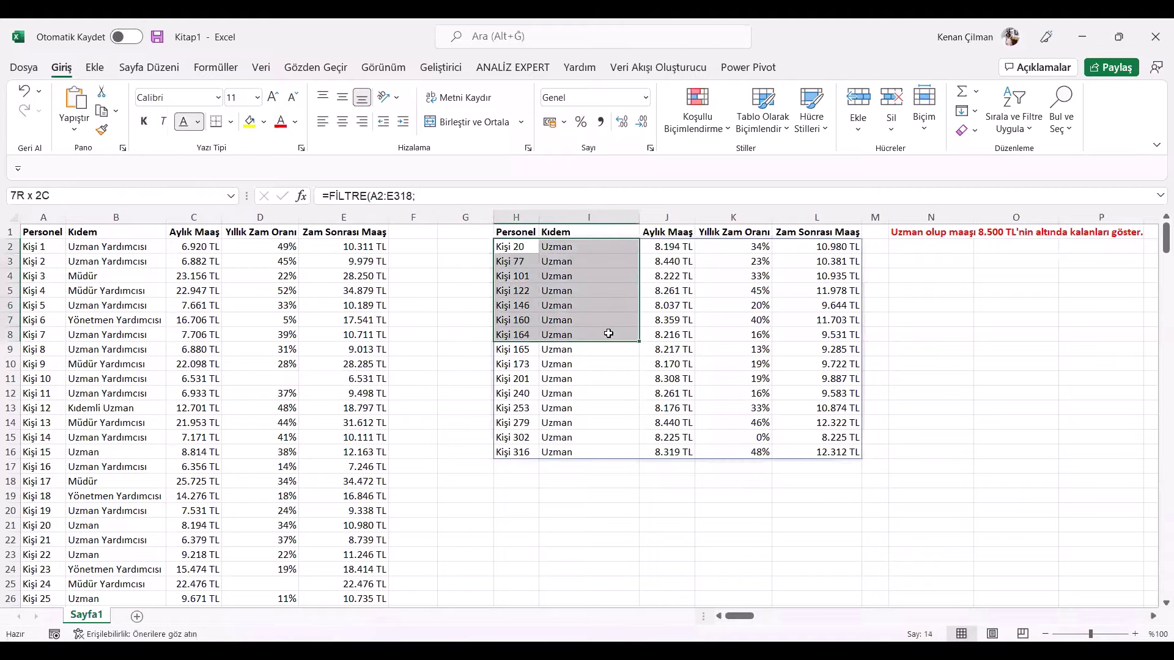
left_click(600, 244)
key("F2")
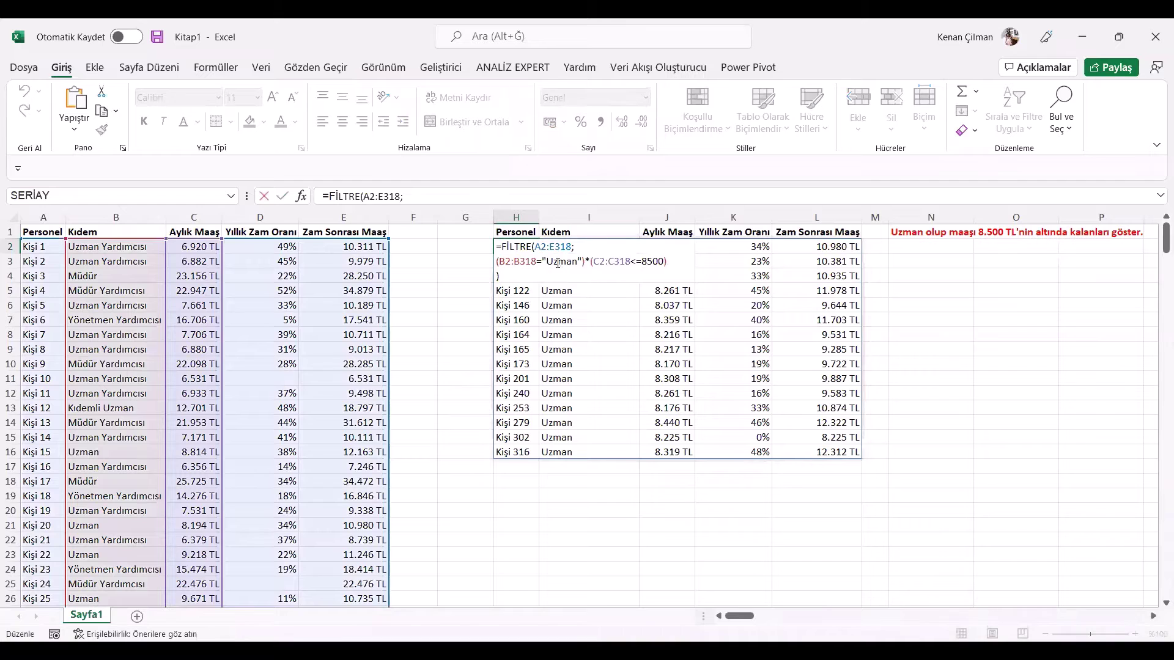
left_click_drag(527, 261, 664, 256)
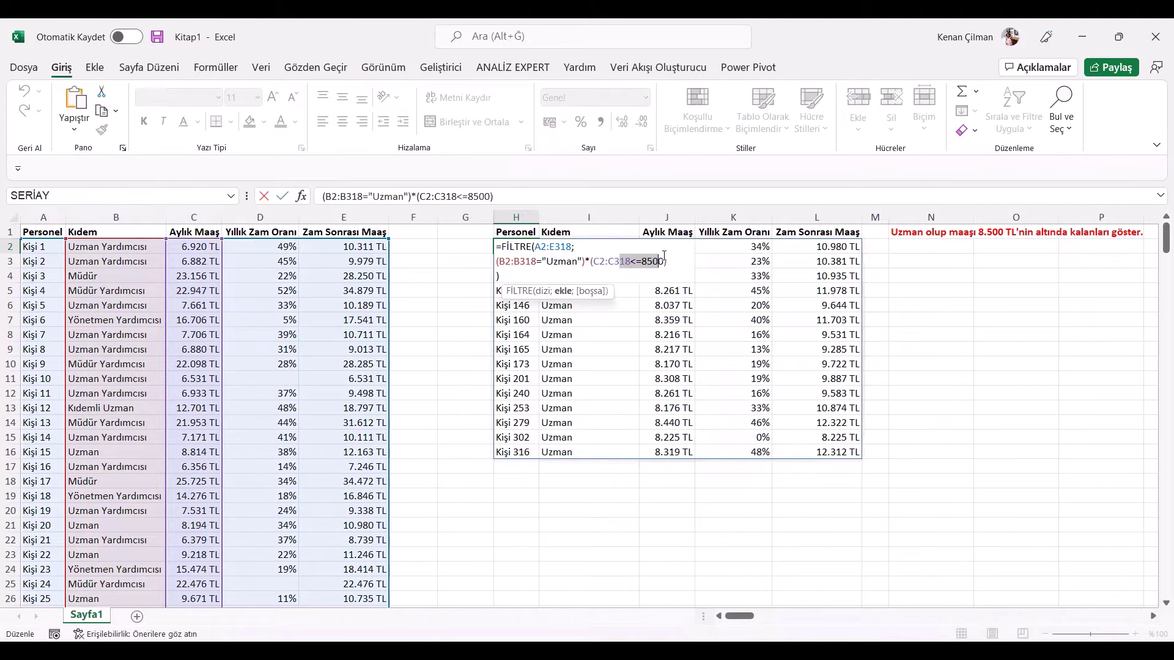
key("Return")
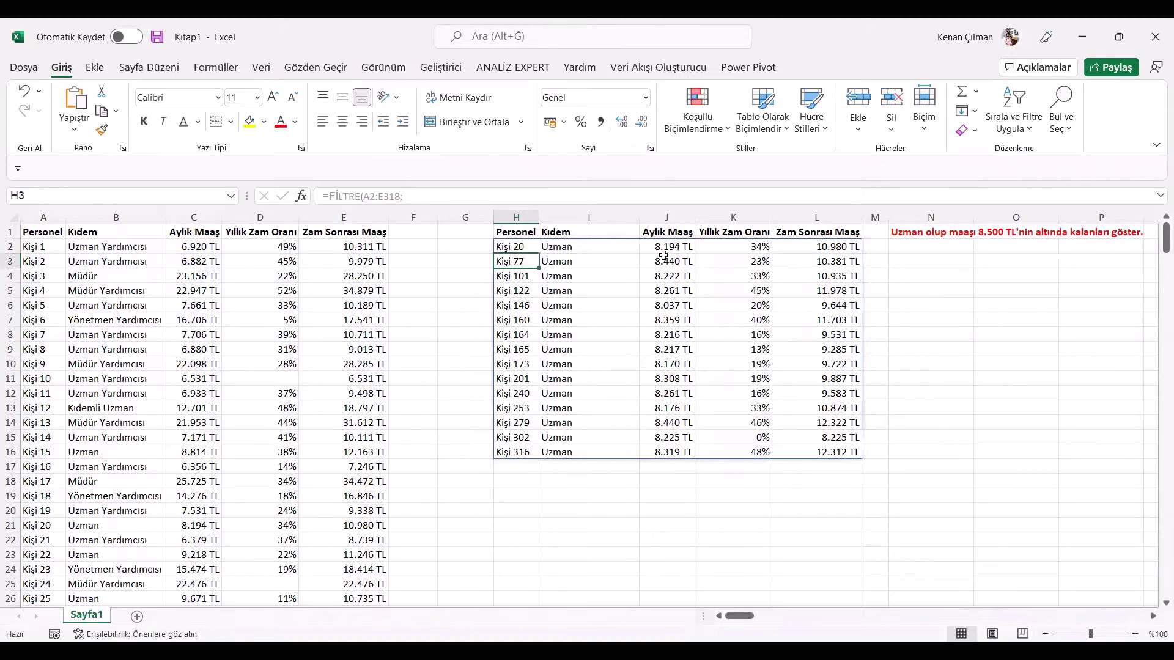
key("Up")
key("F2")
left_click(664, 256)
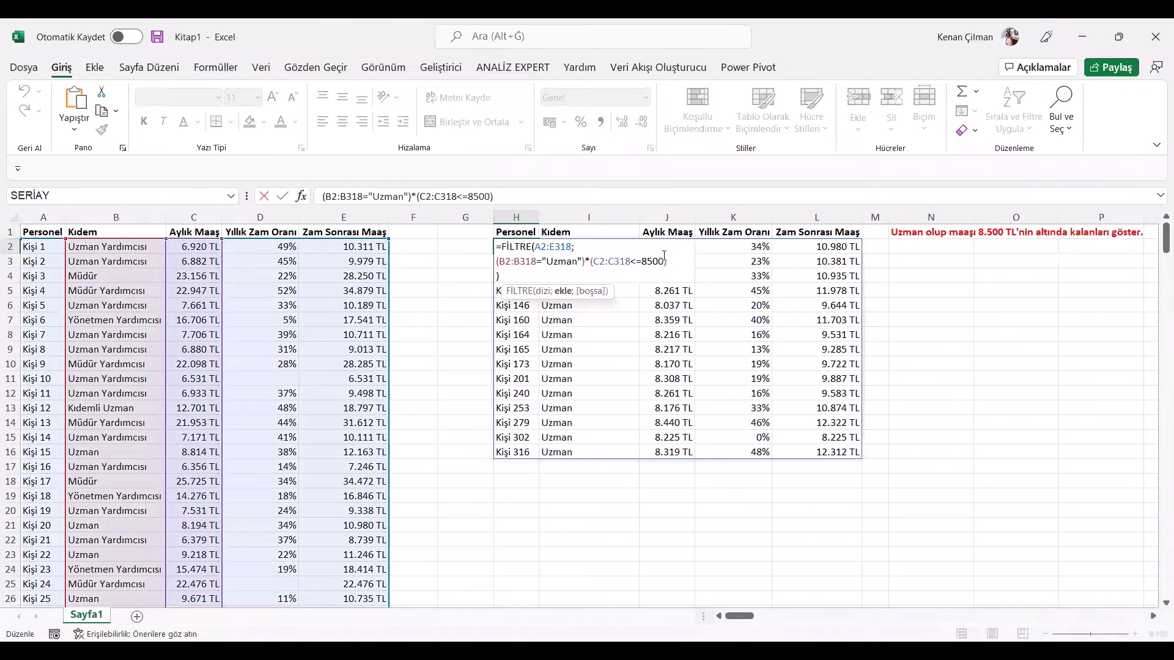
left_click_drag(527, 258, 573, 262)
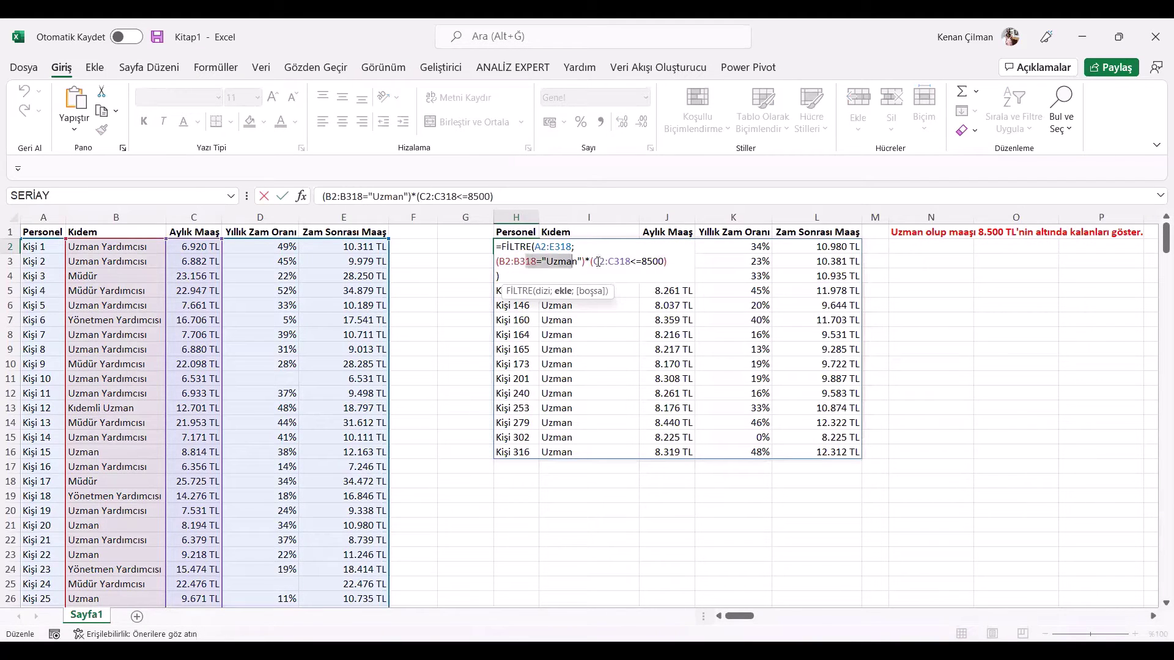
left_click(592, 259)
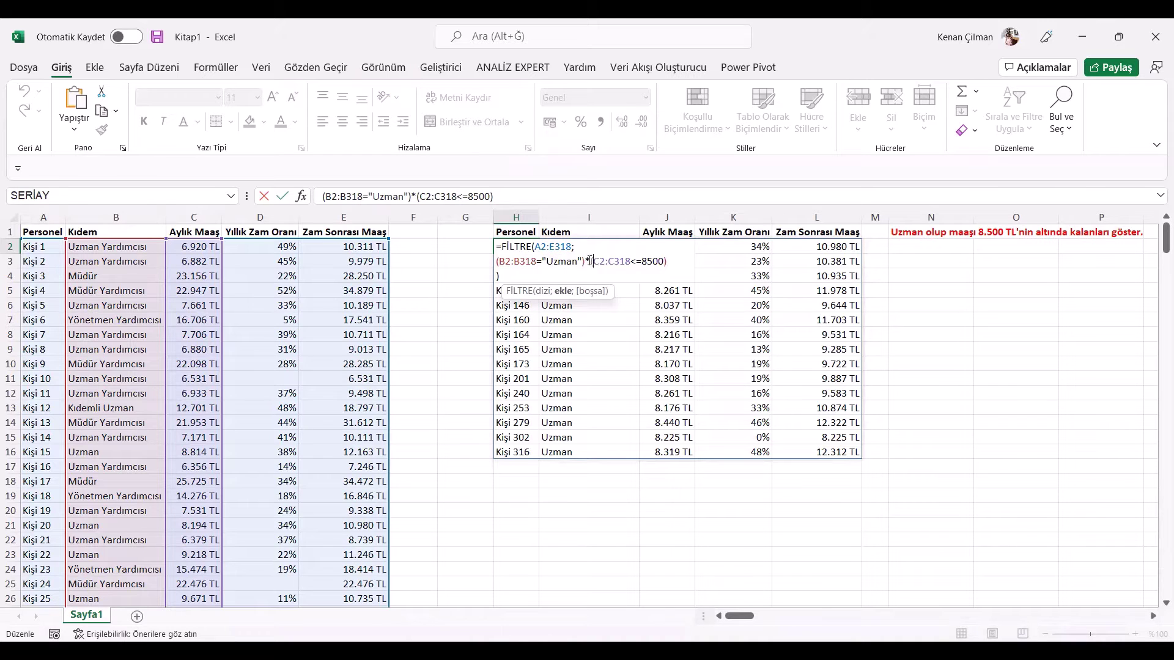
left_click_drag(599, 262, 698, 257)
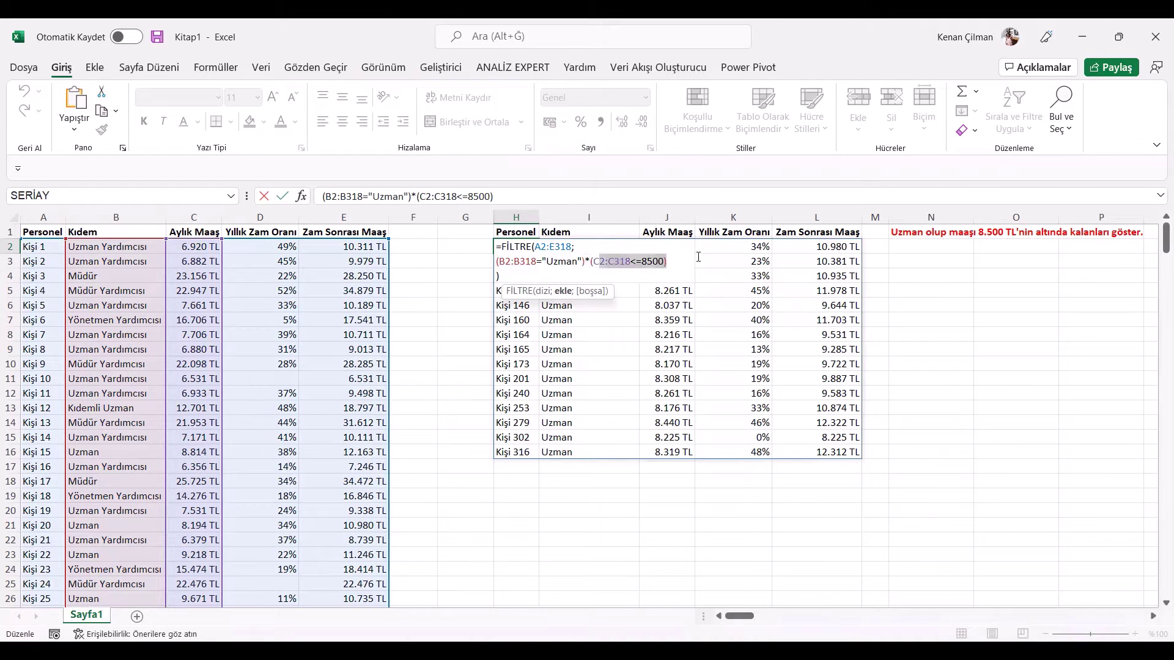
left_click_drag(515, 262, 664, 262)
left_click(596, 261)
left_click(552, 262)
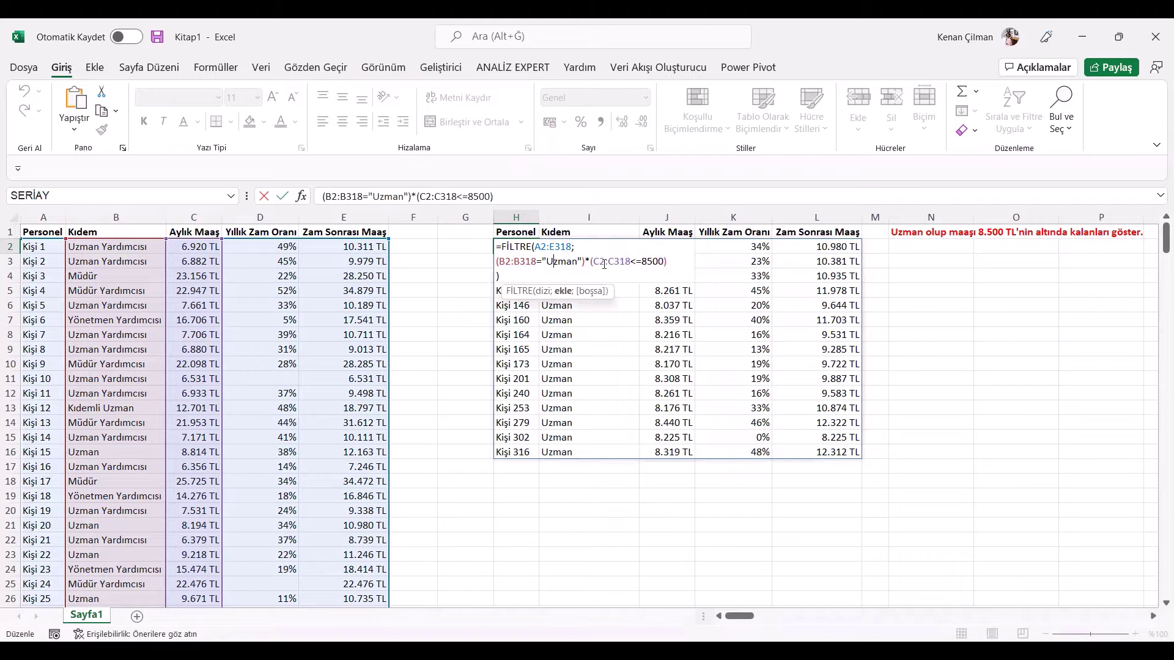
left_click_drag(585, 262, 670, 262)
left_click(499, 261)
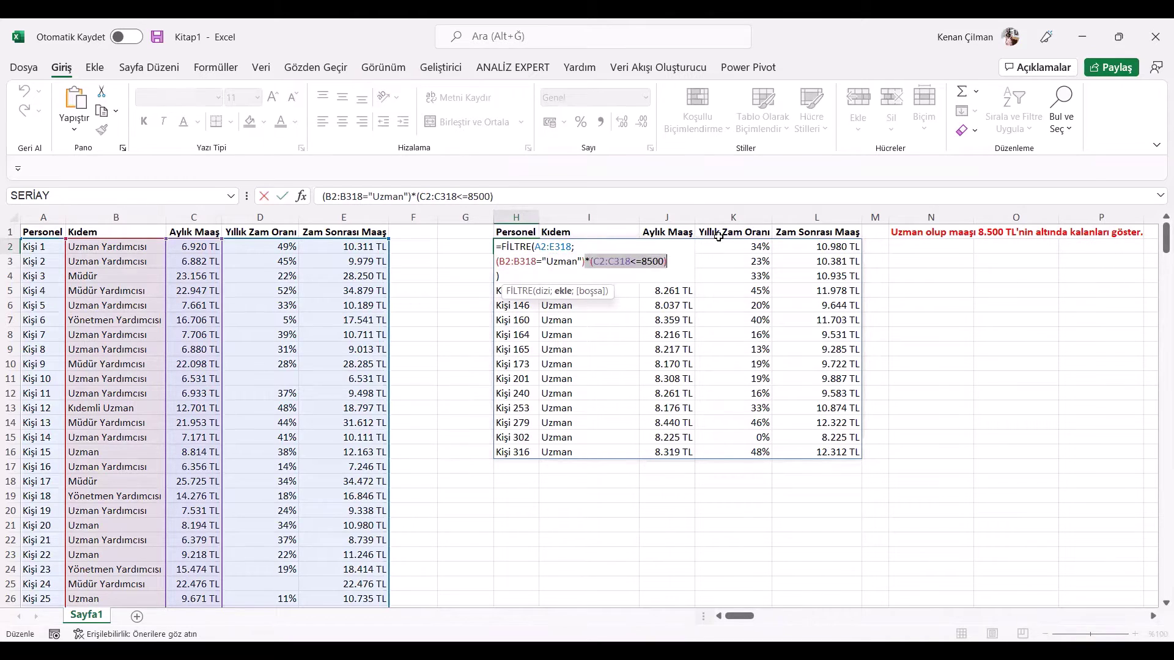
- Replace the salary condition in the H2 FİLTRE formula with +(B2:B318="Müdür") as an OR criterion, and enter it
type("+")
type("(B2:B318=\"Uzman\")")
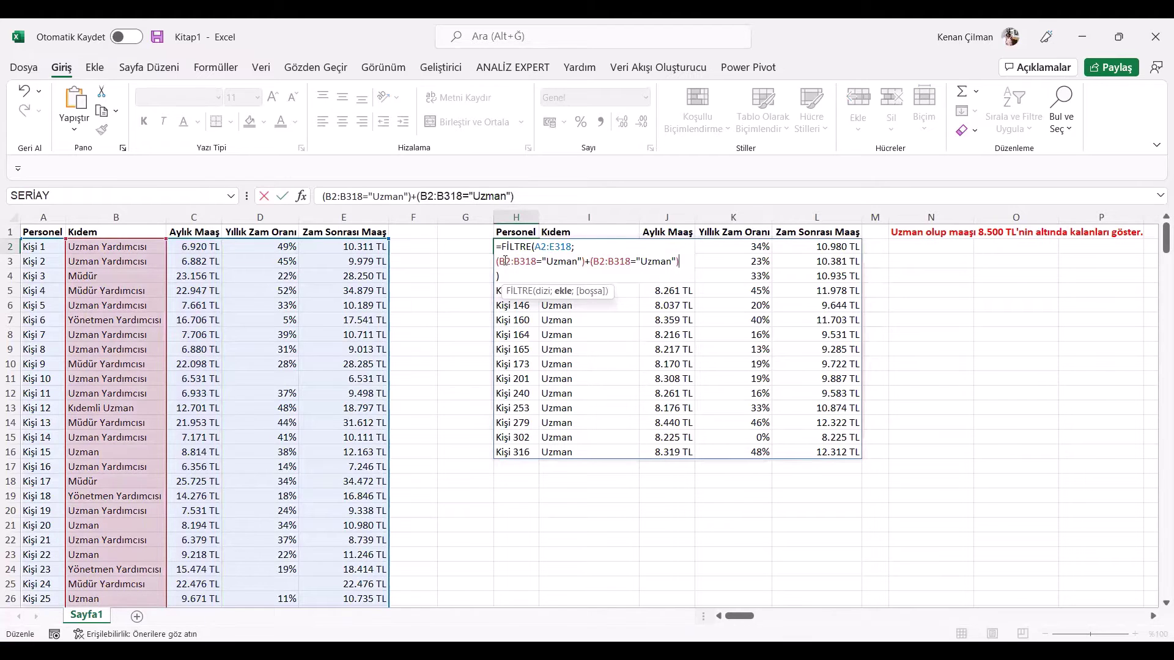
left_click_drag(503, 261, 588, 270)
left_click(588, 262)
double_click(659, 259)
key("Right")
key("BackSpace")
key("BackSpace")
key("BackSpace")
key("BackSpace")
key("BackSpace")
type("ÖMüdür")
key("BackSpace")
key("Return")
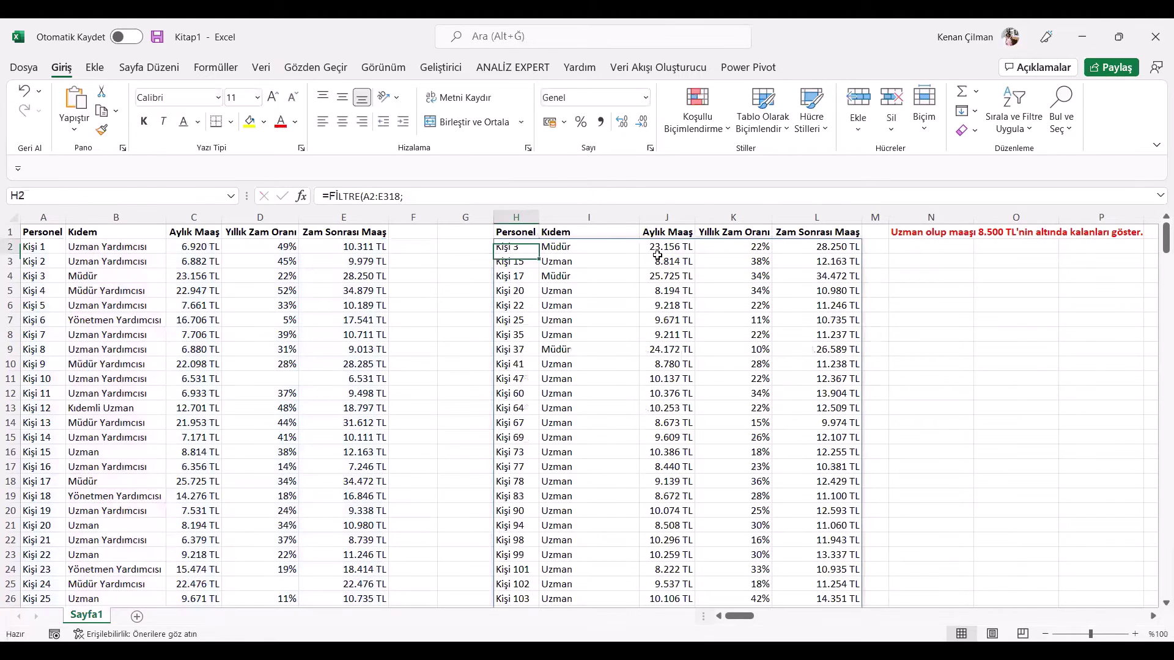
- Check the Kıdem column of the filtered list for Uzman and Müdür records
key("Up")
left_click_drag(605, 253, 602, 499)
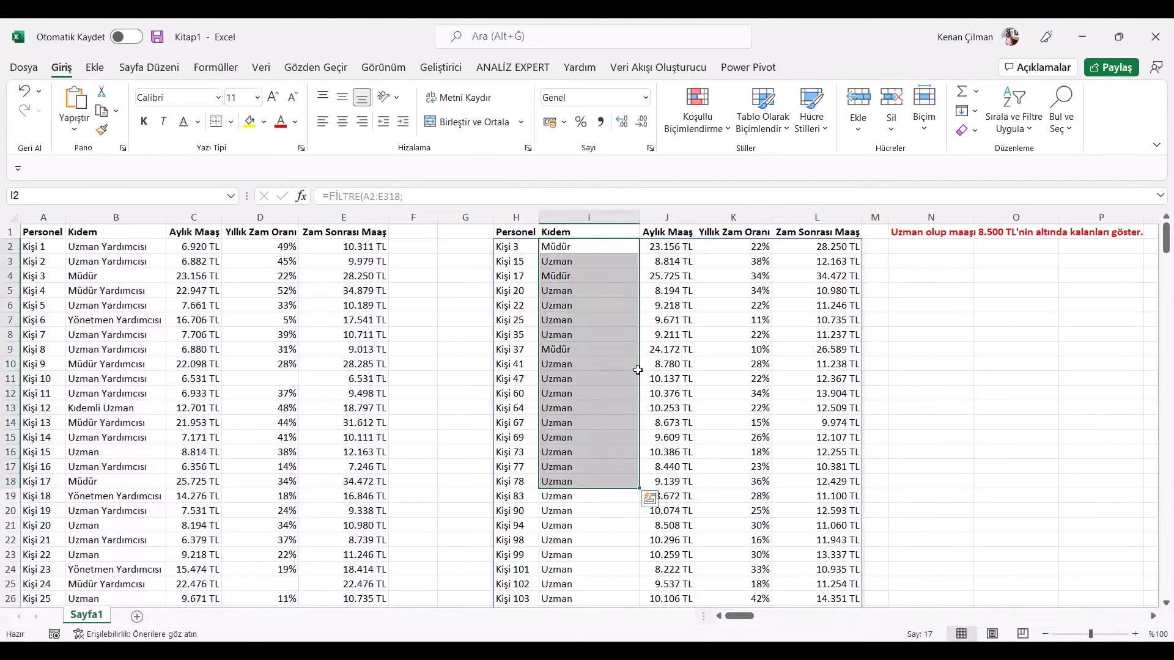
scroll(638, 370, "down", 20)
scroll(638, 370, "up", 20)
- Examine the Uzman and Müdür conditions joined by the plus sign in the H2 formula
double_click(517, 247)
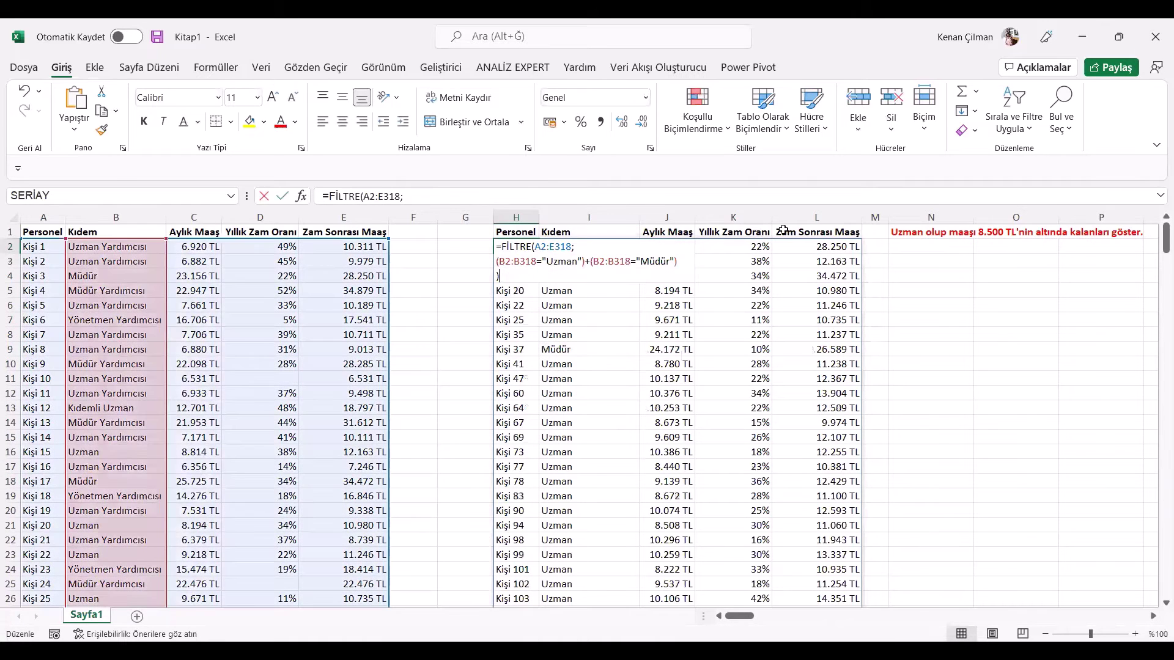
left_click_drag(505, 261, 675, 261)
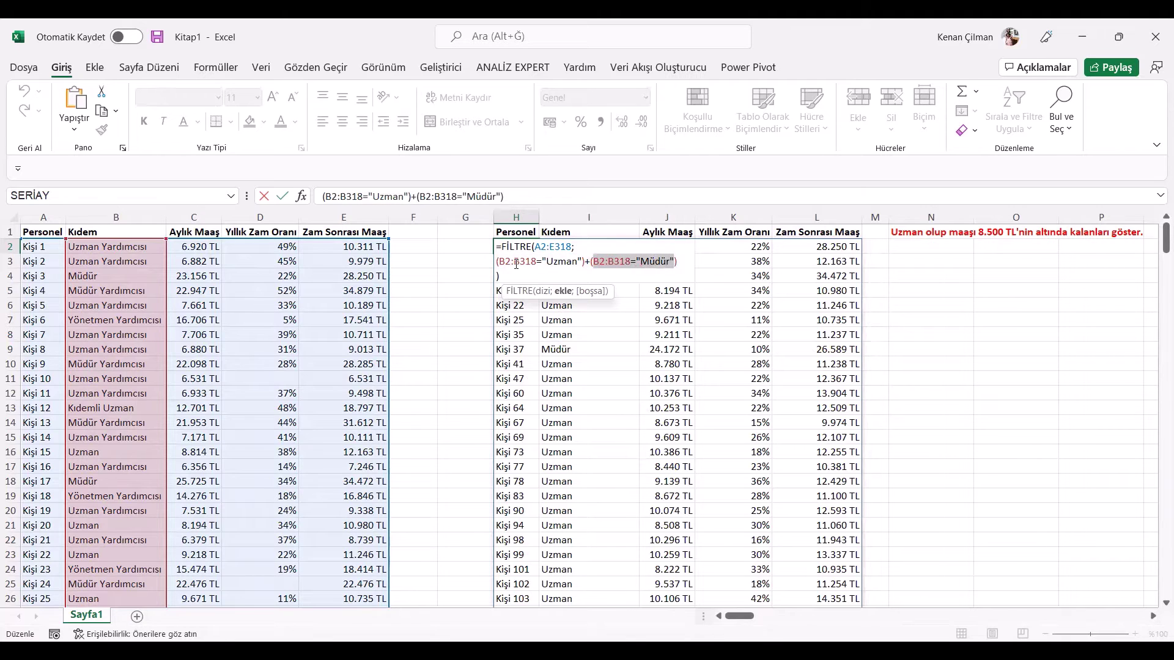
left_click_drag(514, 261, 639, 261)
left_click_drag(514, 262, 663, 261)
key("Return")
- Review the B2:B318 range used by the Müdür condition in the H2 formula and close the formula without changes
key("Up")
key("F2")
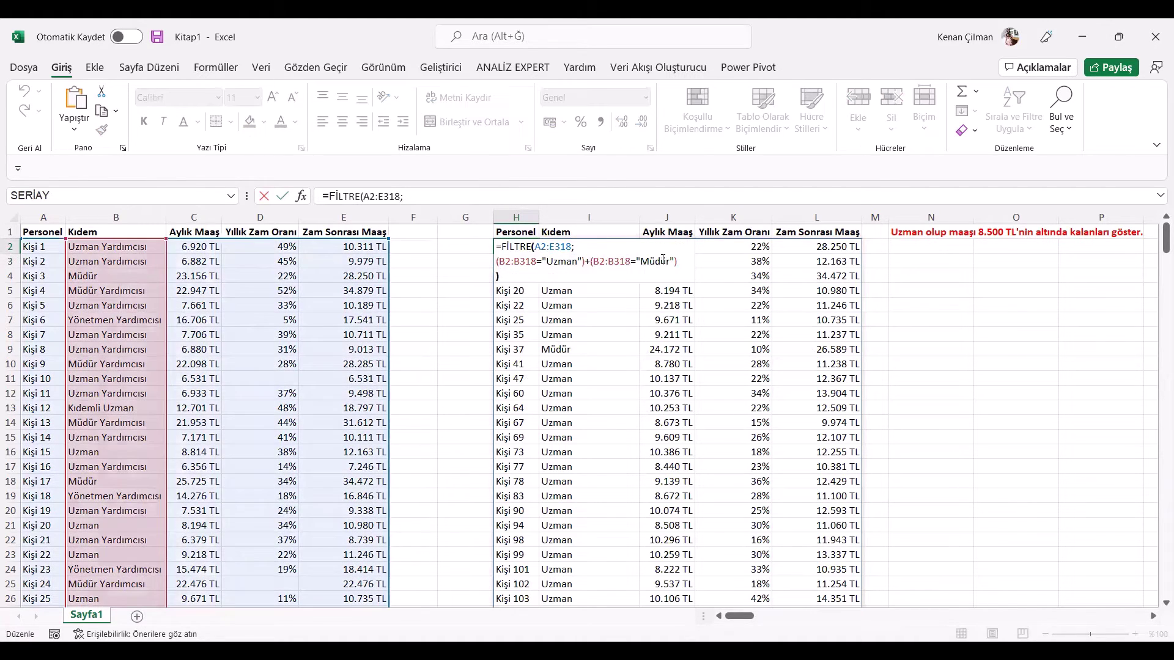
left_click(662, 261)
left_click(635, 261)
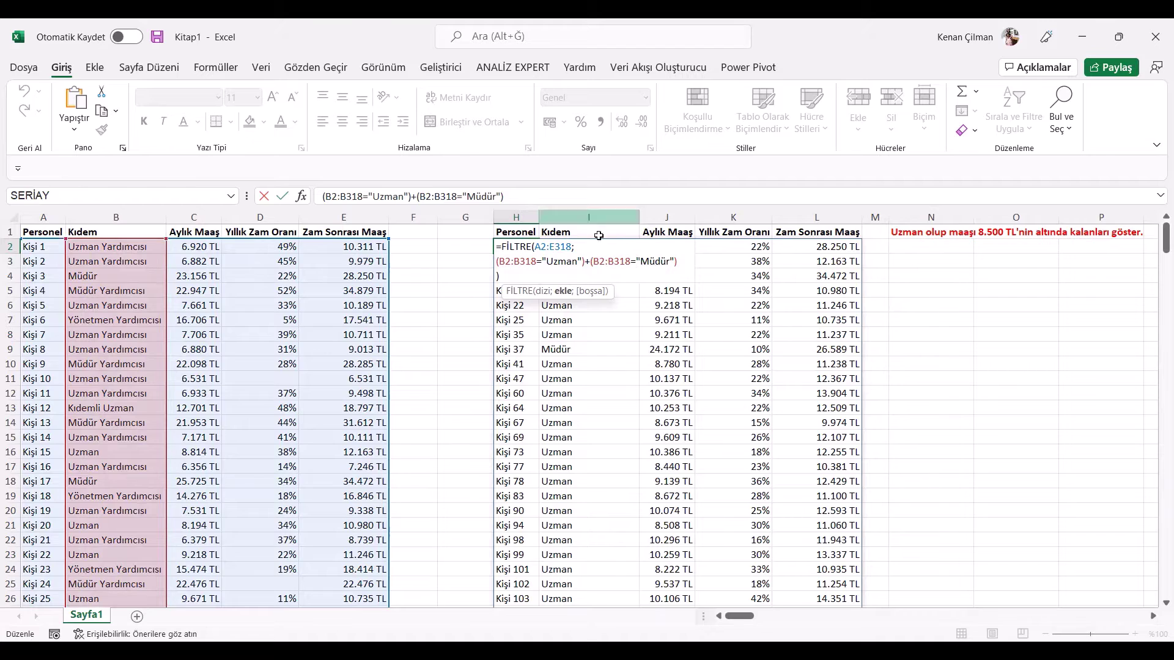
left_click_drag(633, 261, 596, 261)
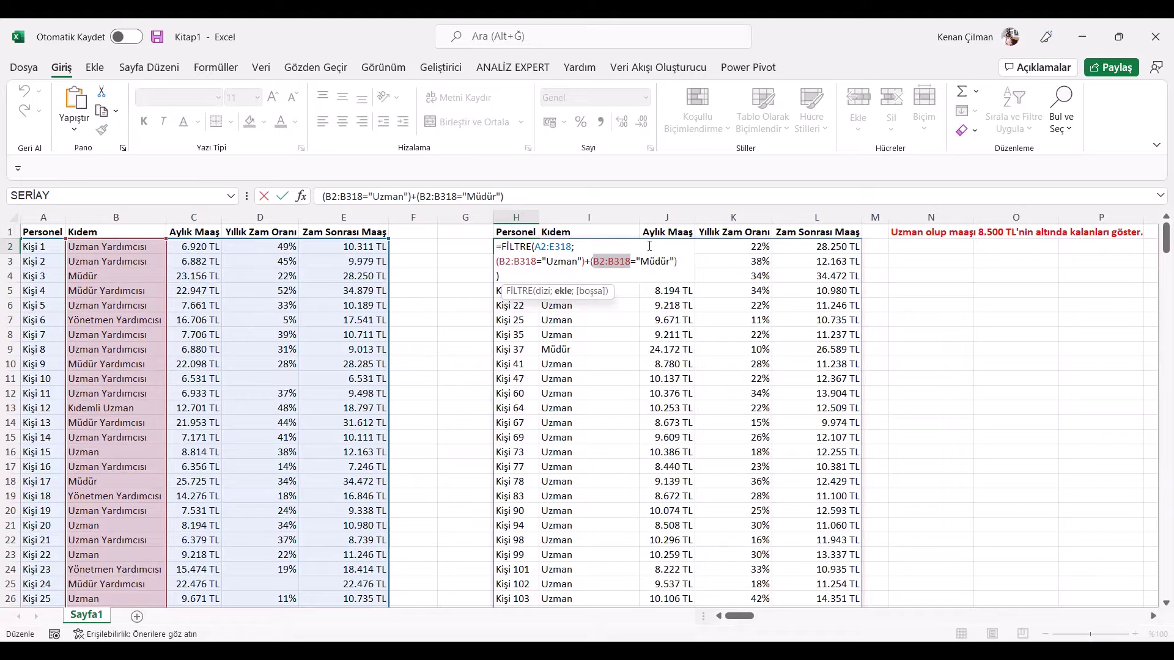
left_click(676, 262)
key("Return")
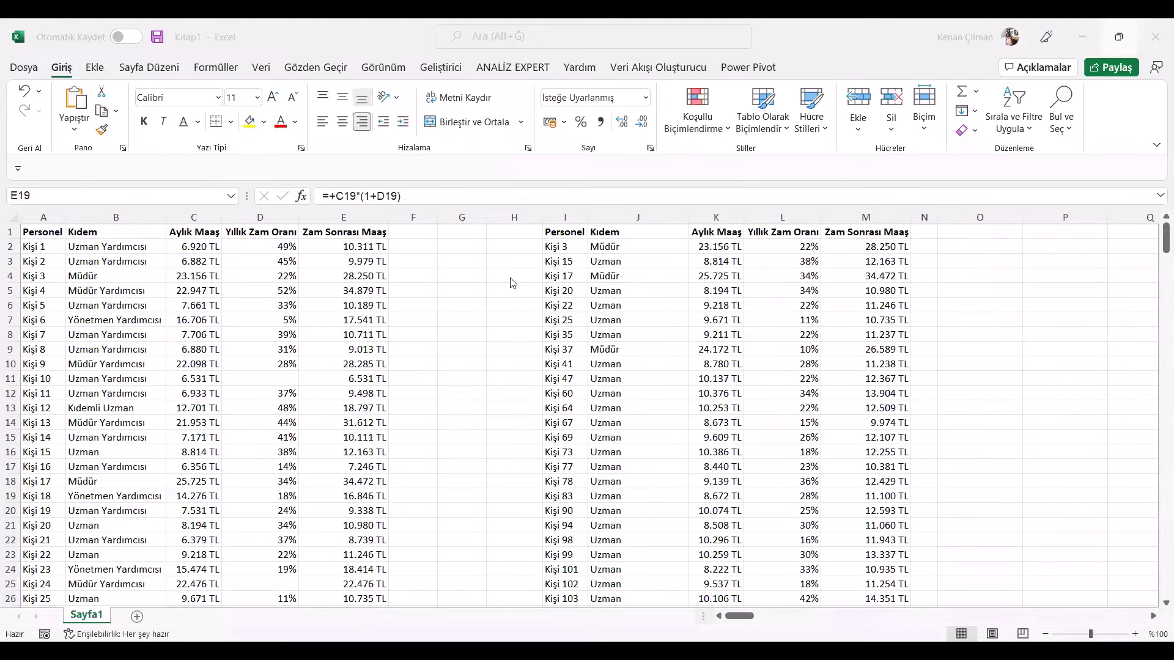
- Compare the filtered records starting at I2 with the corresponding source records in columns A to E
left_click(495, 238)
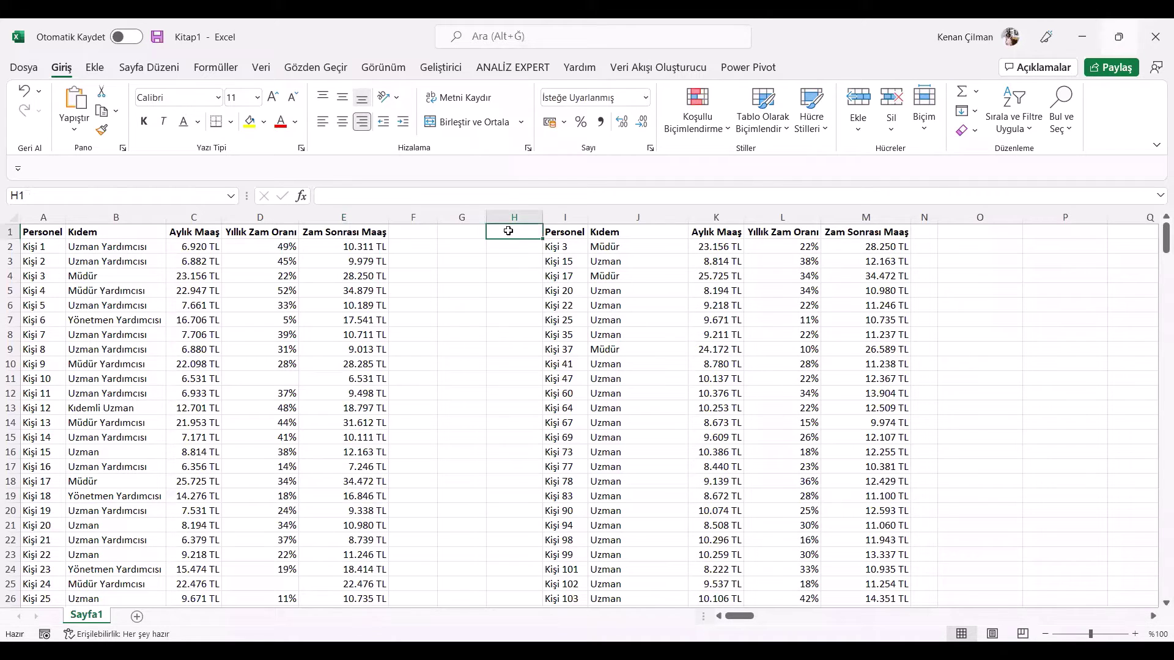
left_click(559, 245)
left_click(432, 346)
left_click(673, 285)
left_click(509, 280)
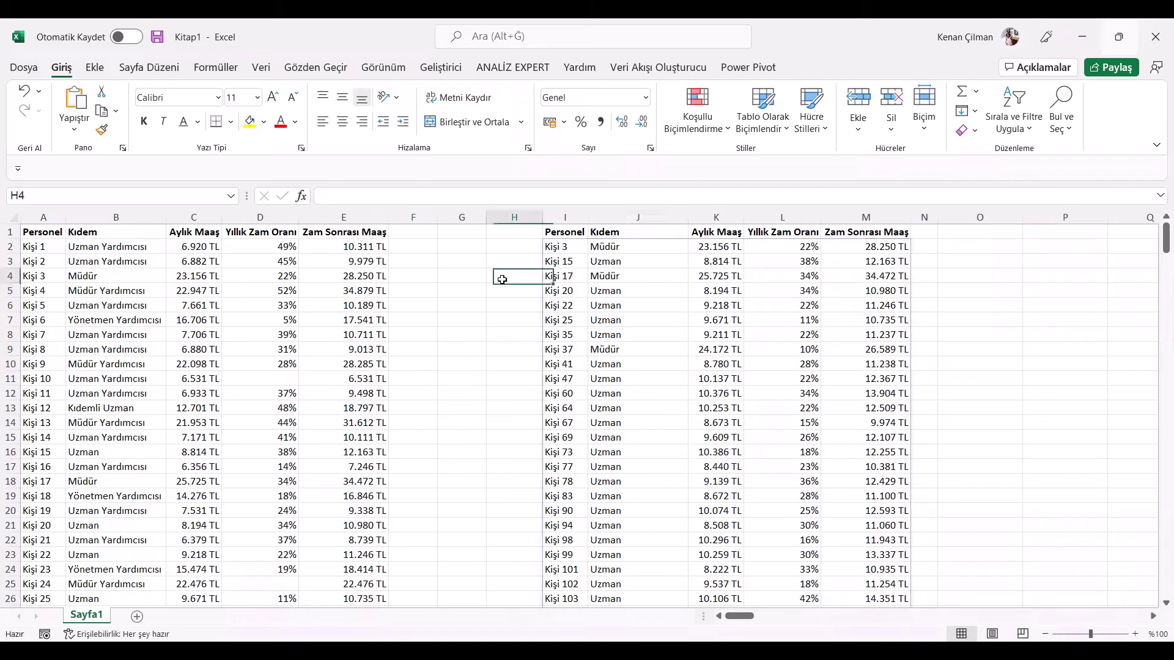
left_click(567, 245)
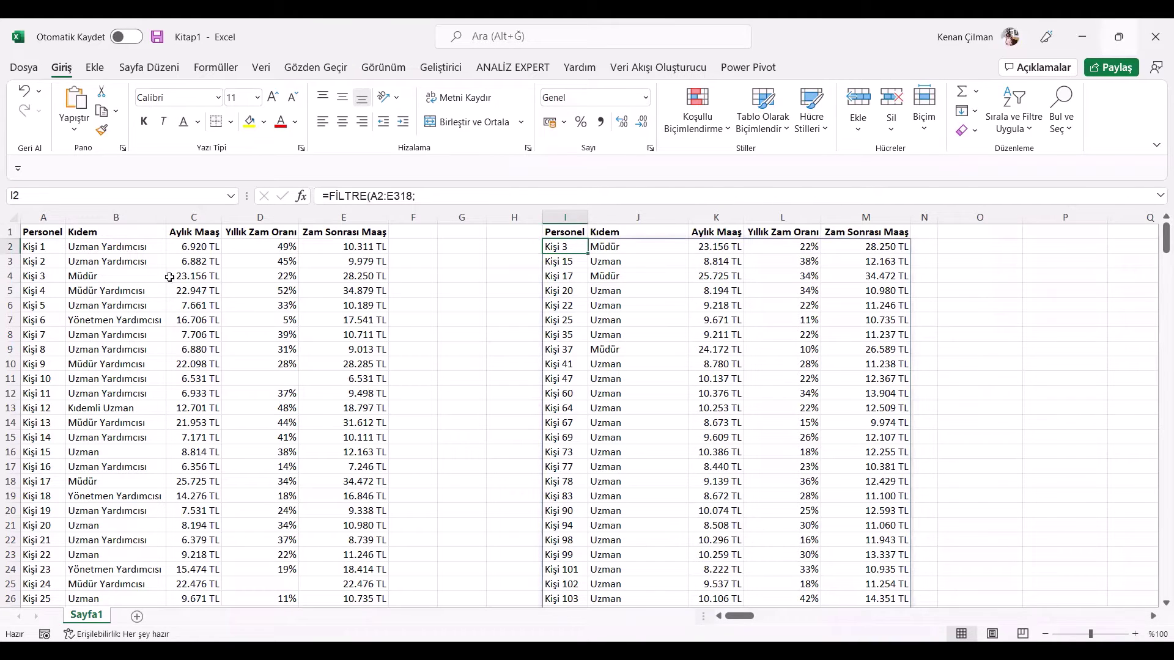
left_click(43, 289)
left_click(645, 303)
scroll(90, 422, "down", 14)
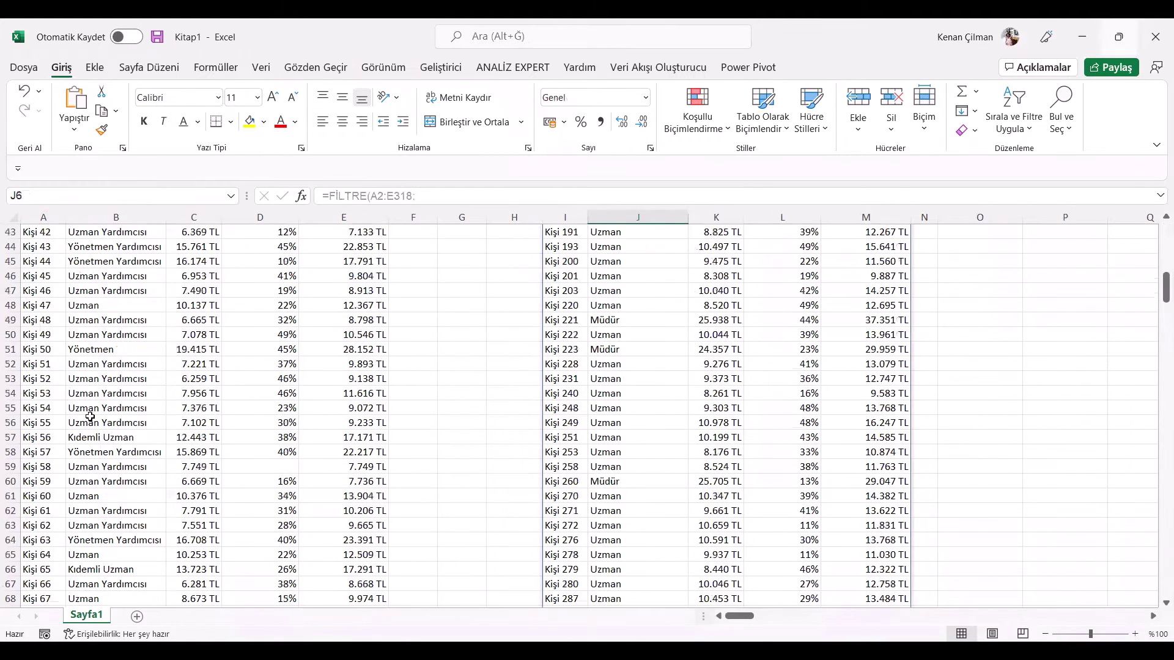
scroll(379, 362, "up", 14)
left_click(608, 272)
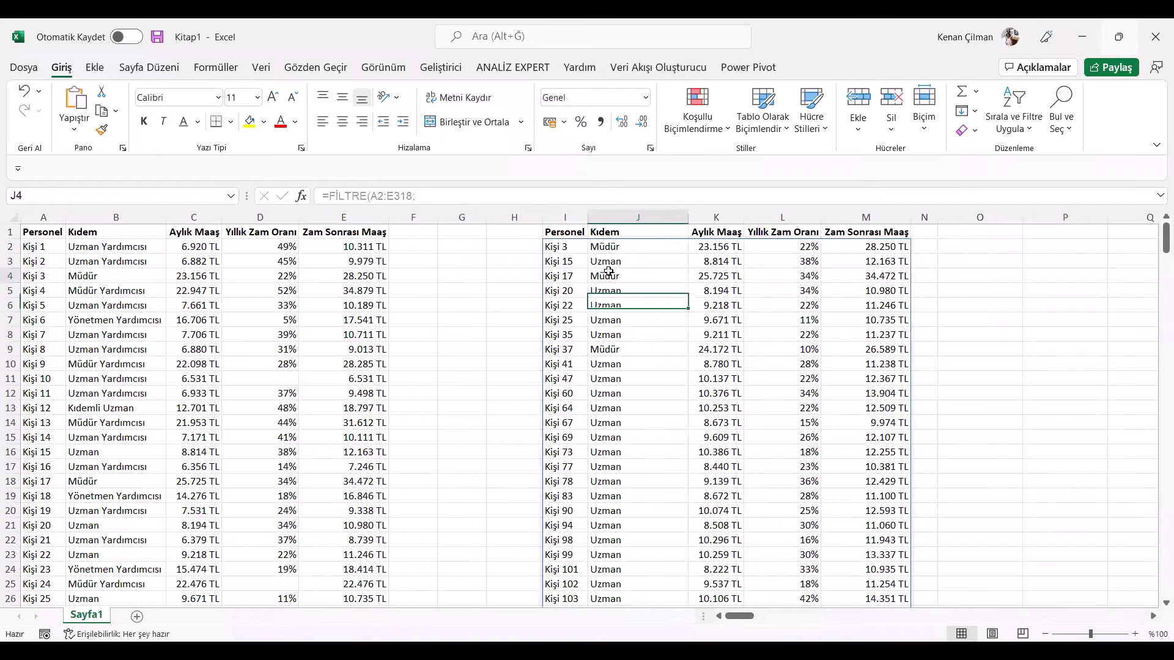
left_click(572, 325)
left_click(737, 300)
left_click(651, 325)
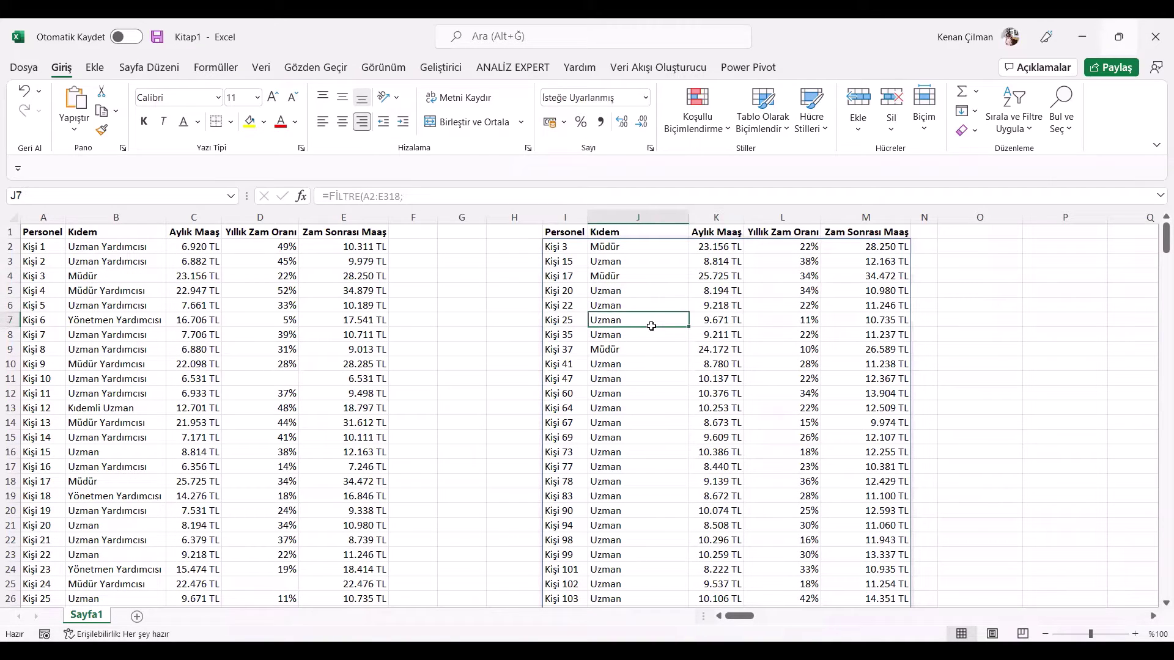
left_click(767, 293)
left_click(562, 302)
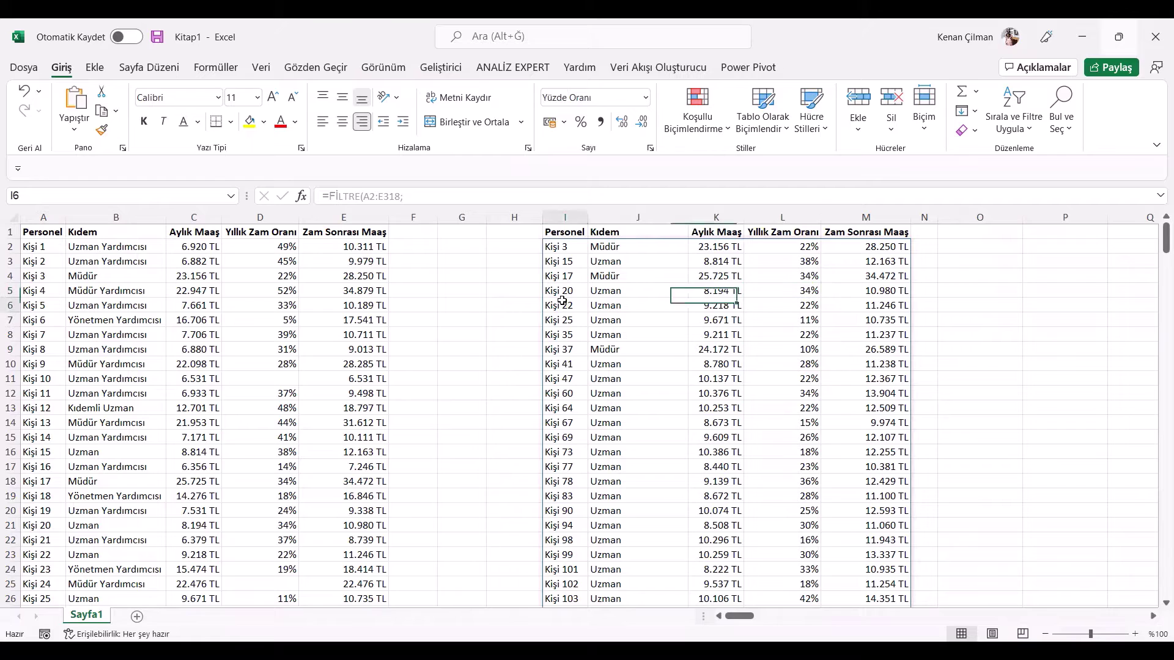
left_click(709, 279)
- Enter the header Link in H1, beside the filtered list
left_click(514, 232)
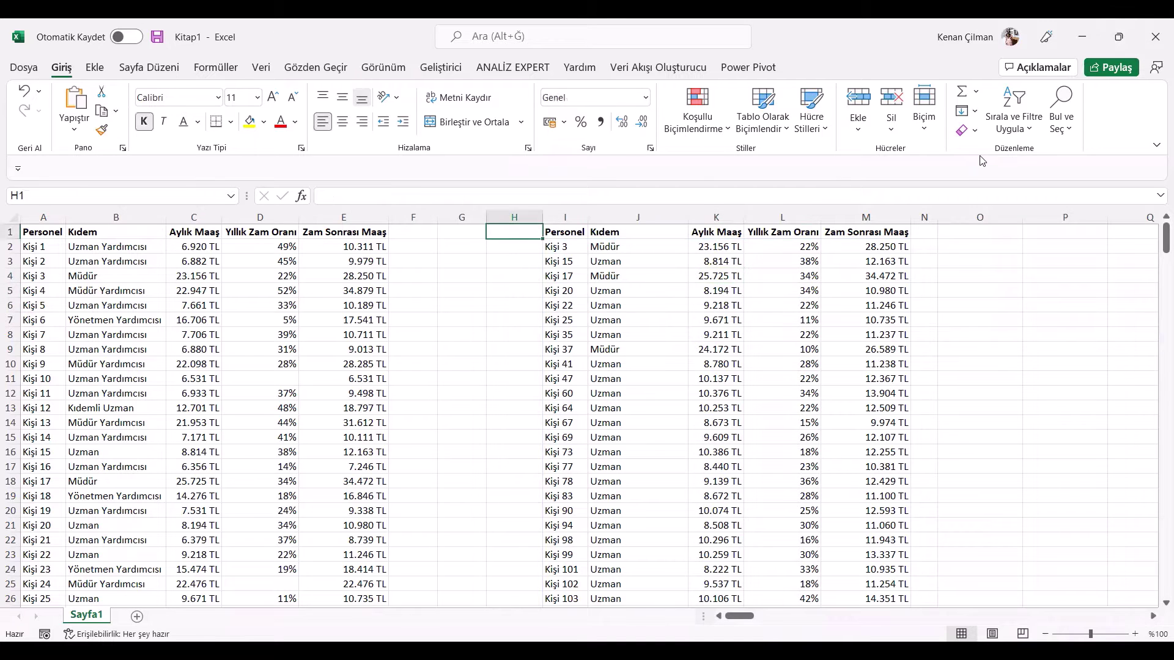
type("Link")
key("Return")
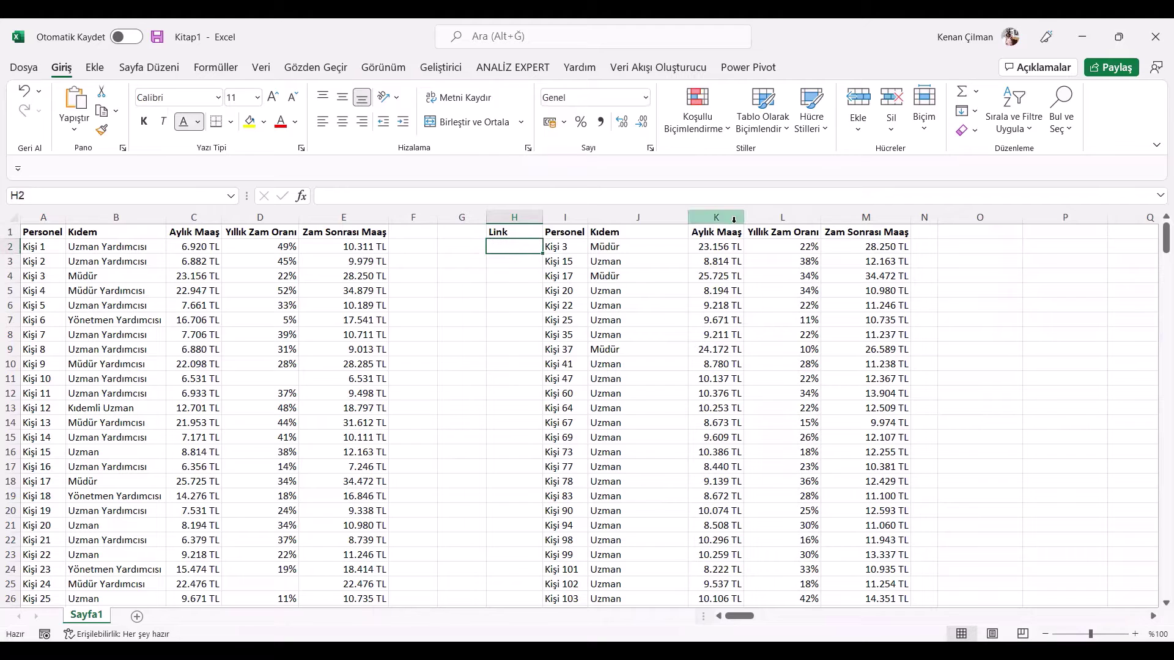
left_click(978, 231)
key("Right")
key("Right")
key("Right")
key("Right")
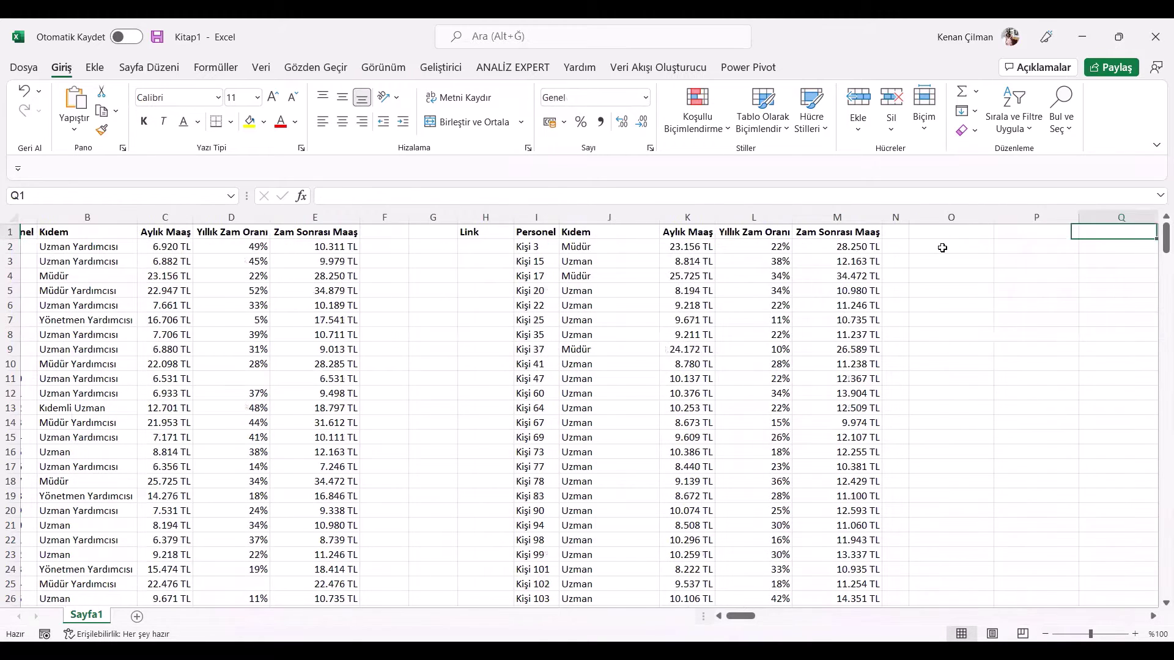
scroll(737, 261, "right", 2)
left_click(733, 260)
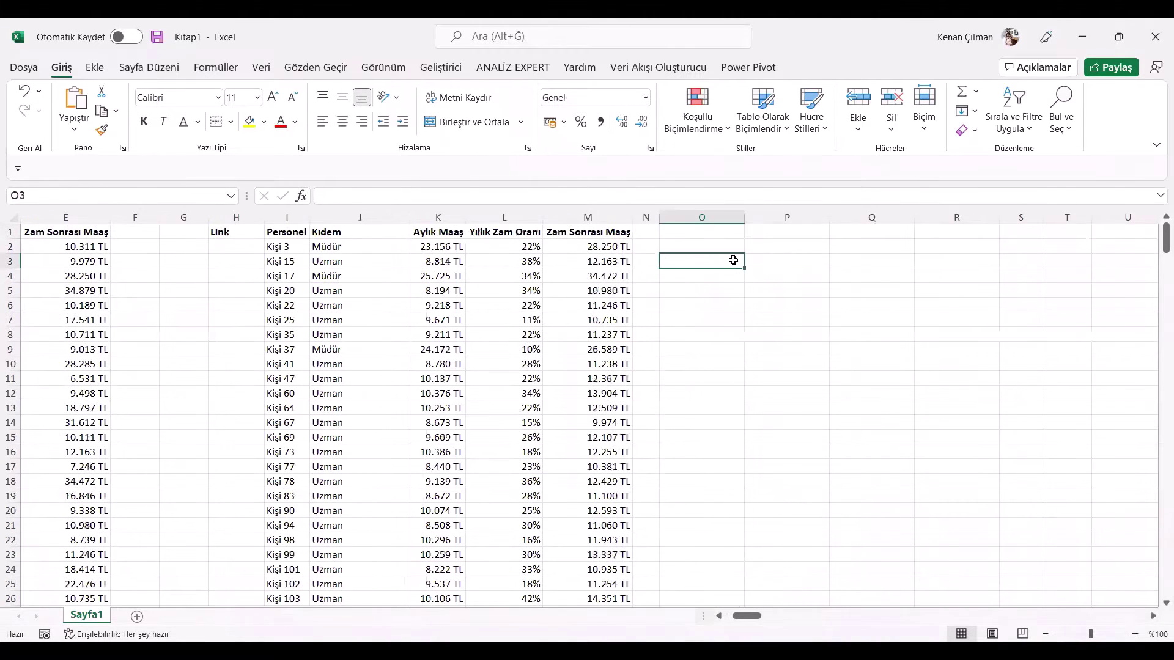
type("=k")
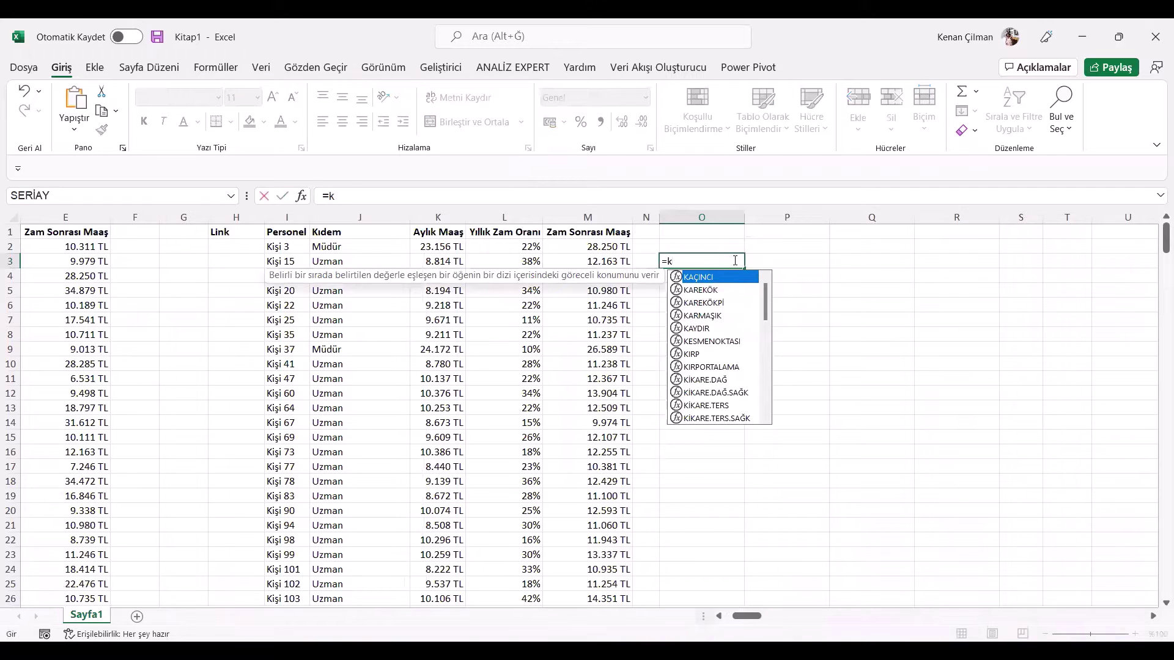
type("öpr")
key("Tab")
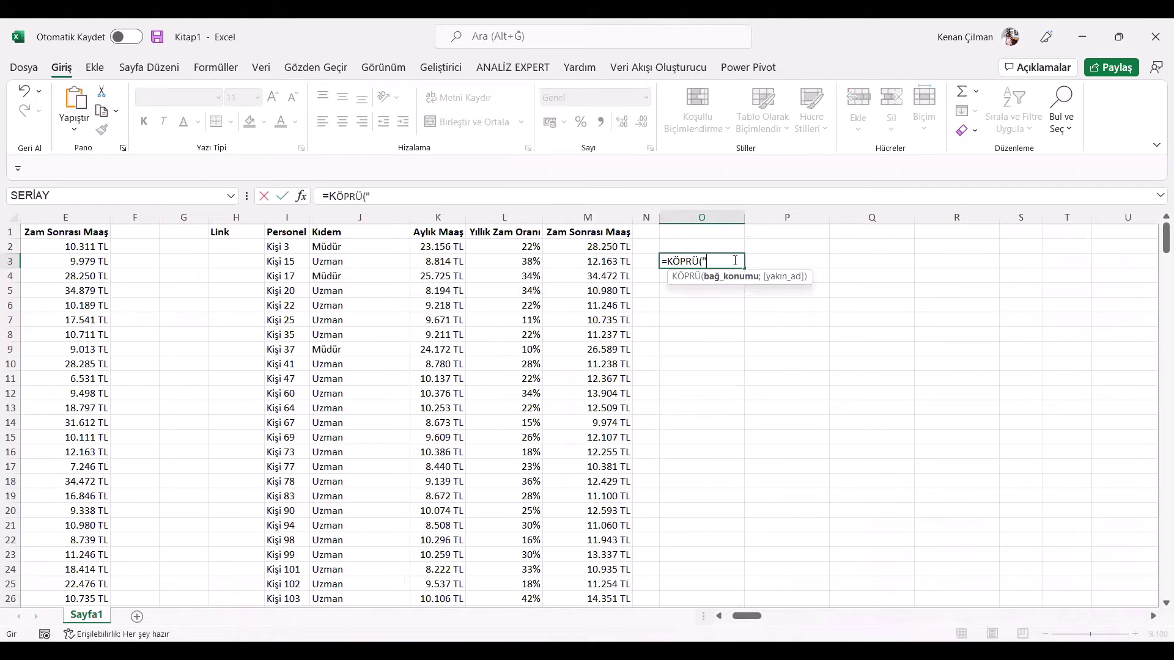
type("\"https://www.googl")
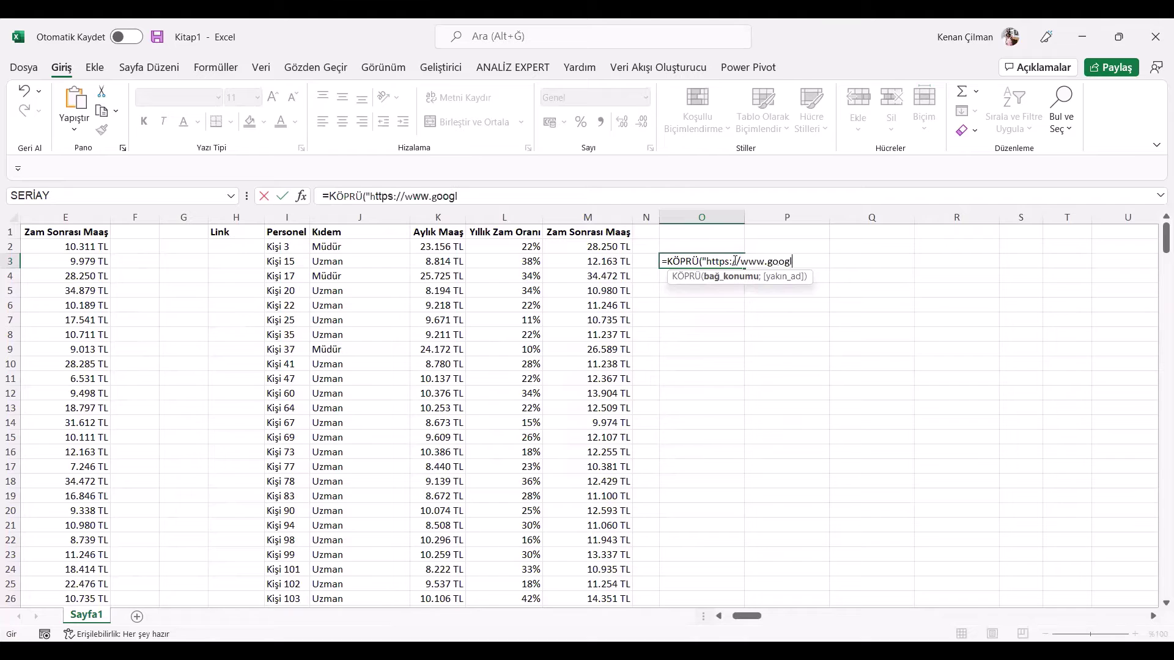
type("e.com\"")
key("ctrl+Return")
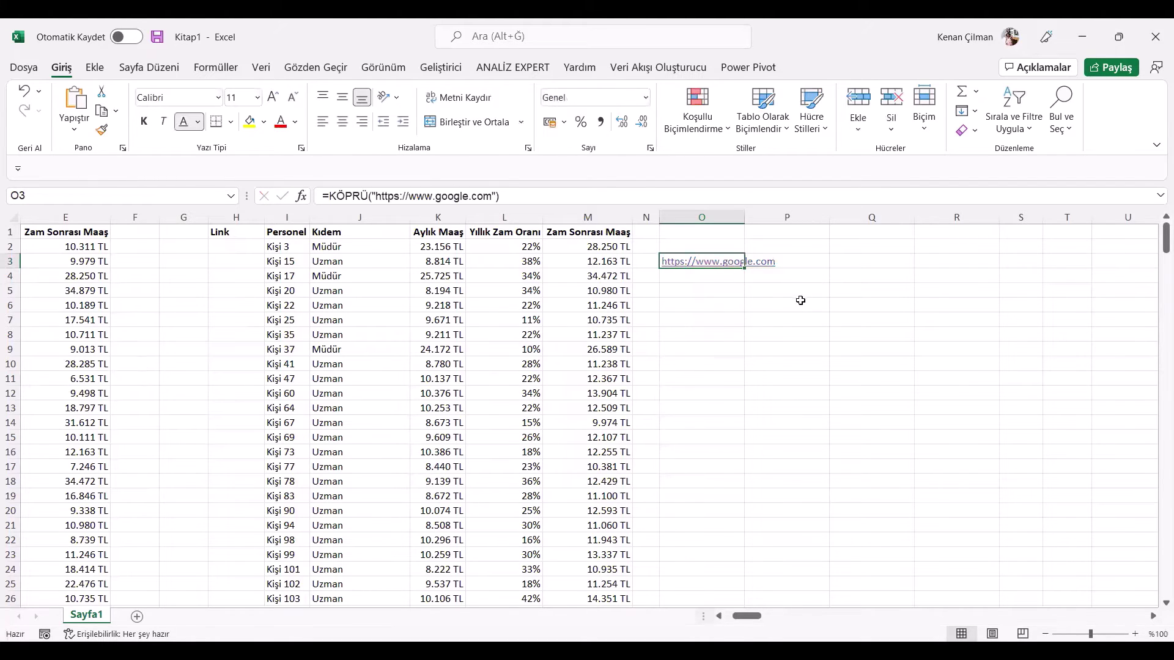
- Check the web link in O3 and return to the worksheet
key("alt+Tab")
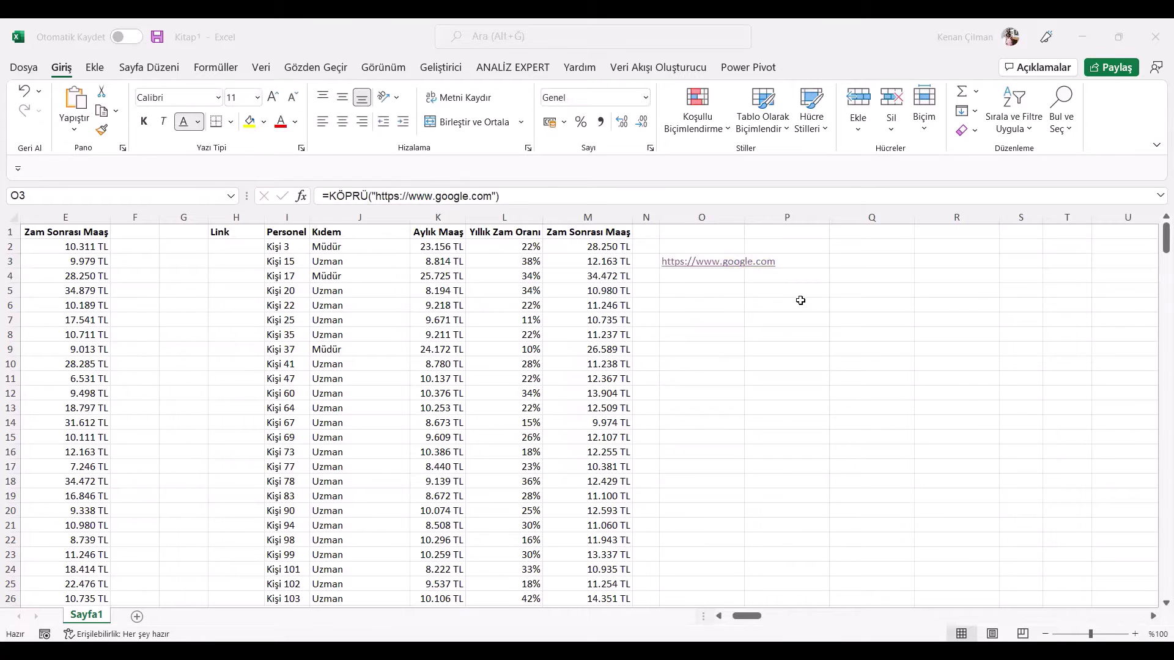
left_click(728, 288)
left_click(764, 278)
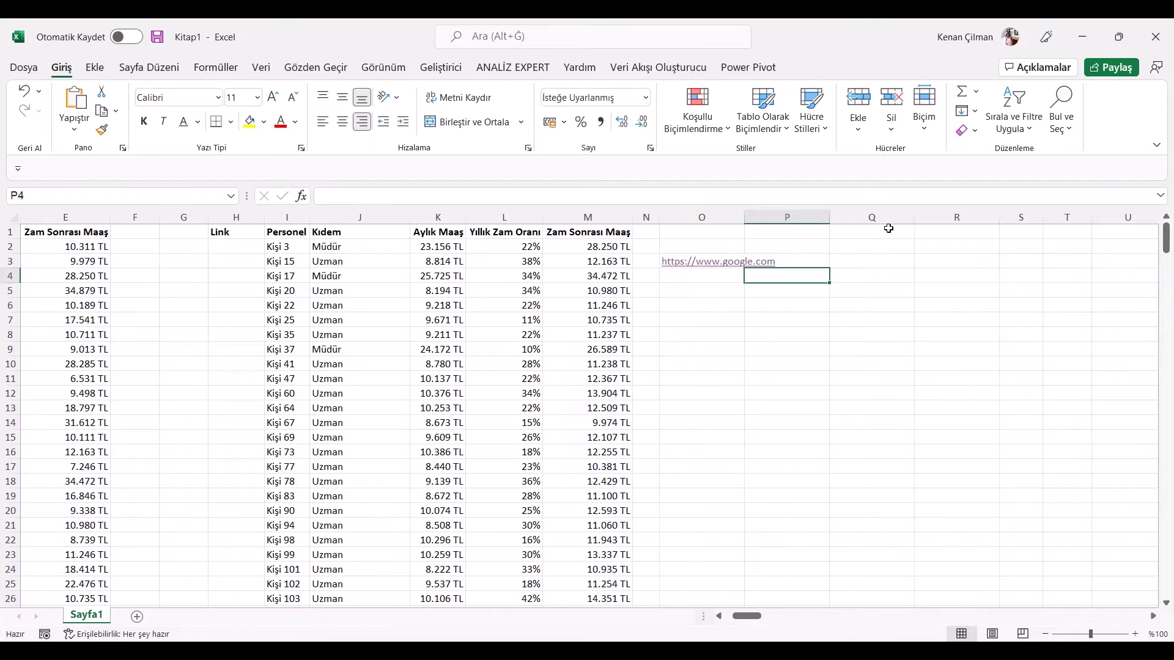
- Add "GOOGLE" as the friendly name argument of the KÖPRÜ formula in O3
key("Left")
key("Up")
key("F2")
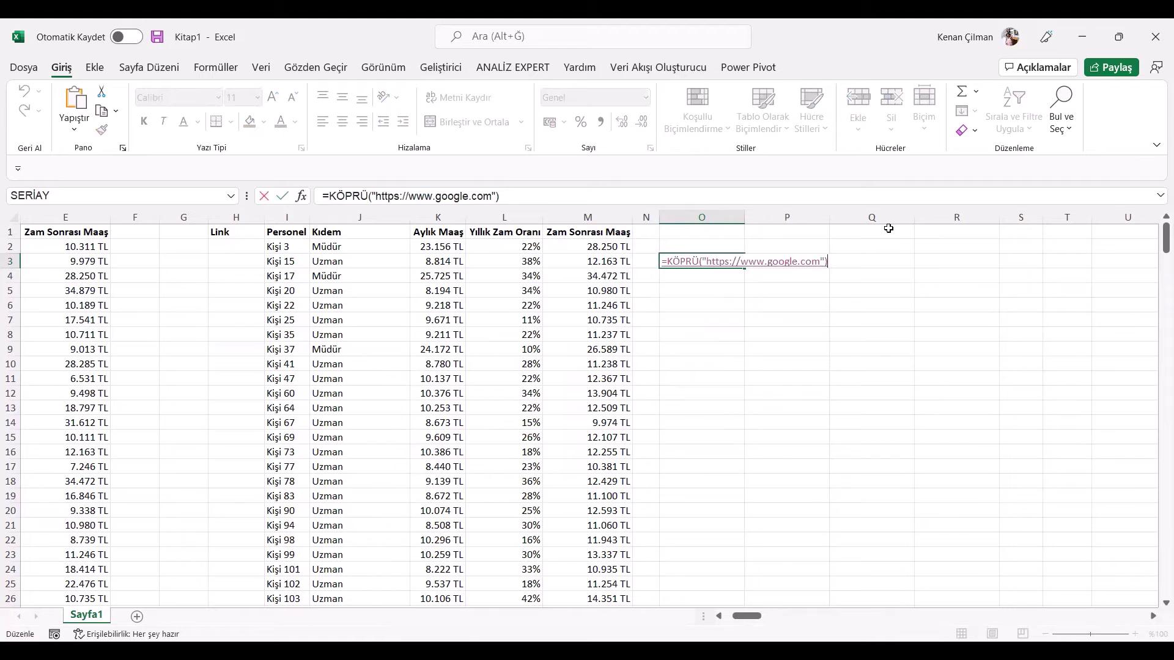
key("Left")
type(";")
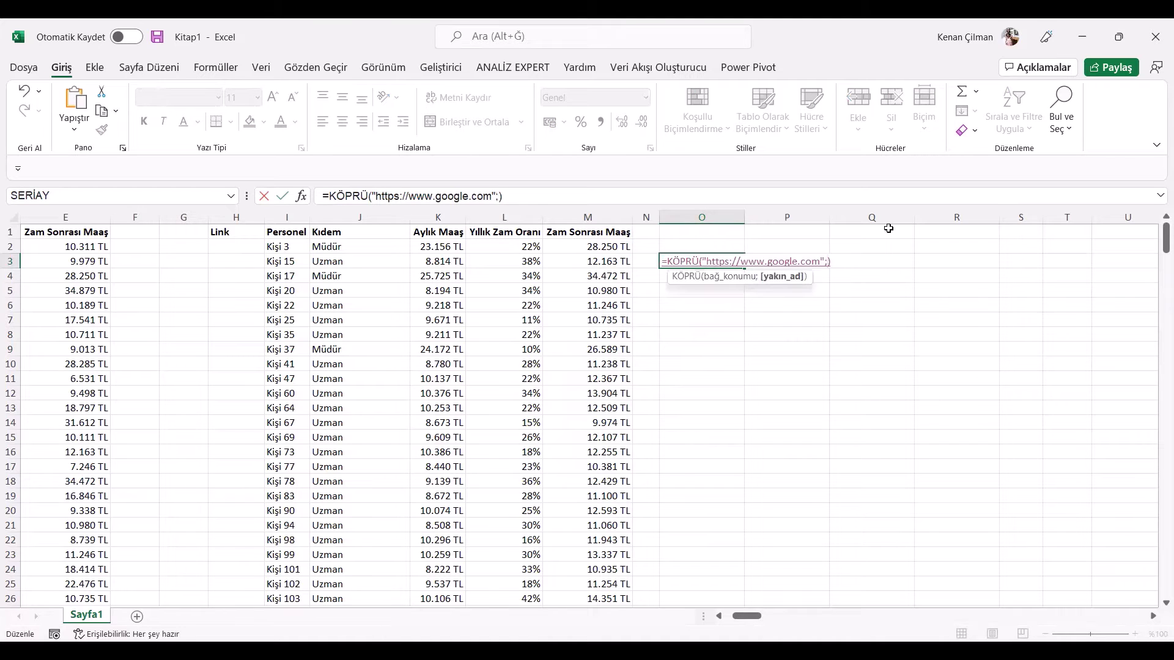
type("\"GOOGLE\"")
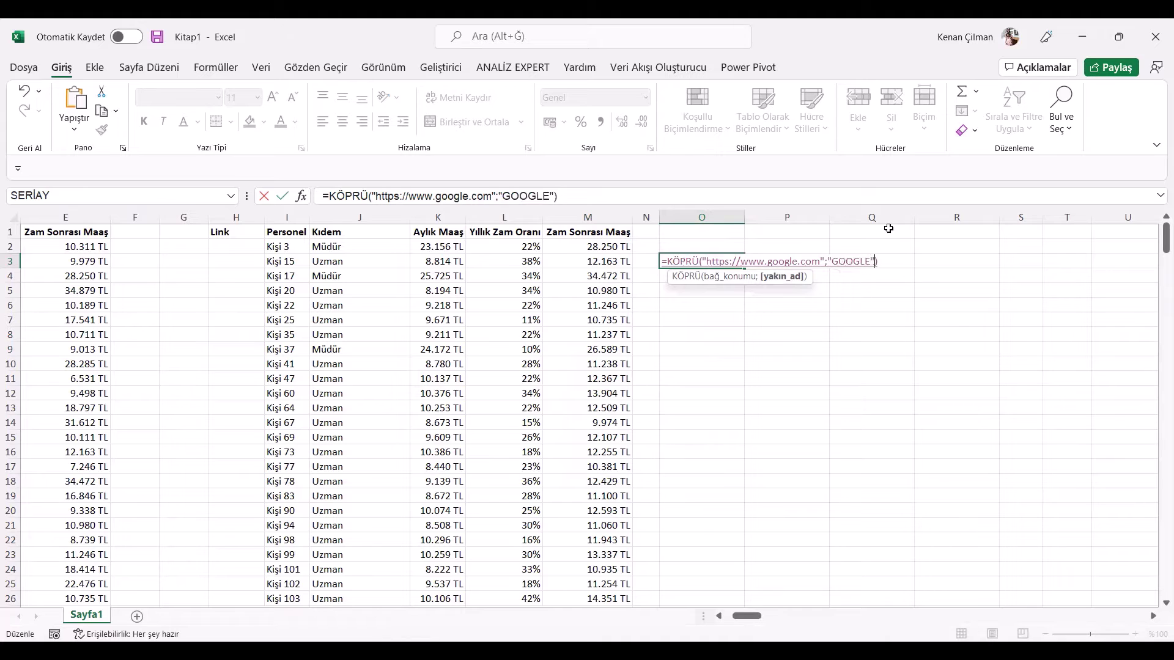
key("ctrl+Return")
- Examine the link location and friendly name arguments in the O3 KÖPRÜ formula, leaving it as it is
key("F2")
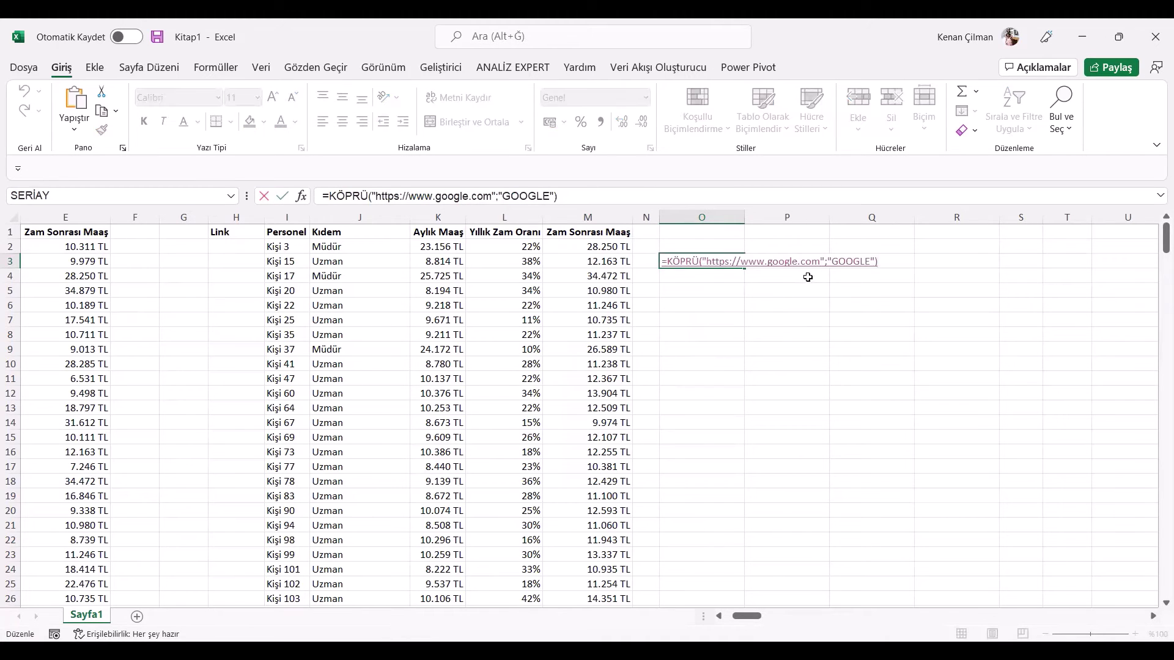
left_click_drag(830, 262, 702, 262)
key("Escape")
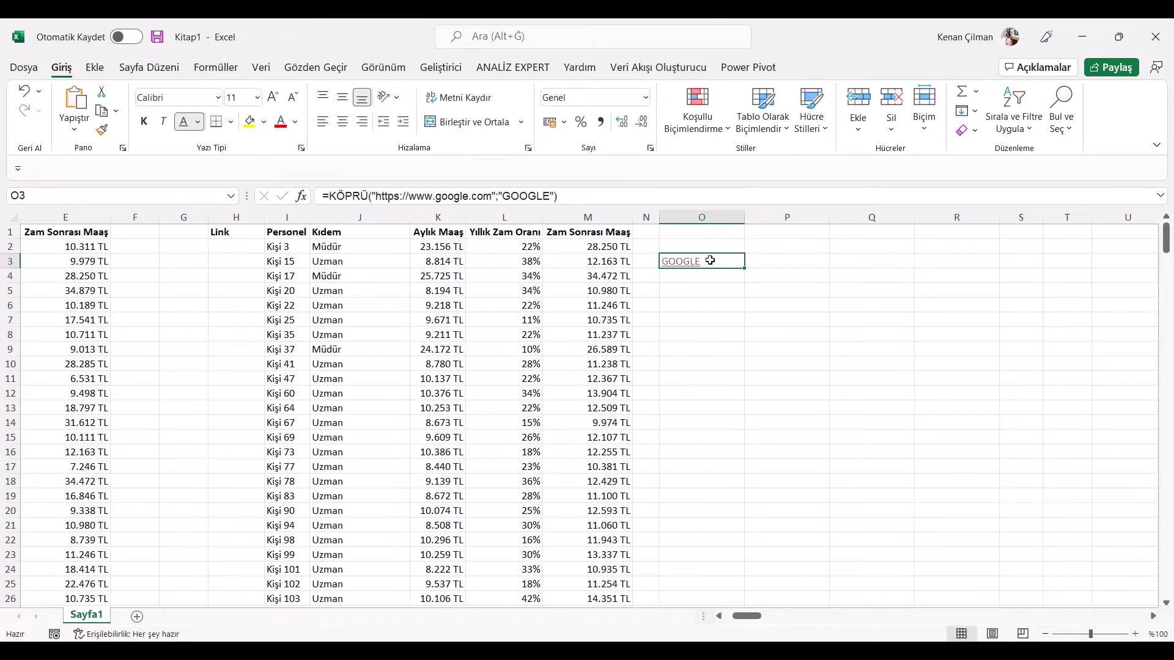
- Create an in-sheet hyperlink in O2 with =KÖPRÜ("#A1") and follow it to cell A1
left_click(721, 244)
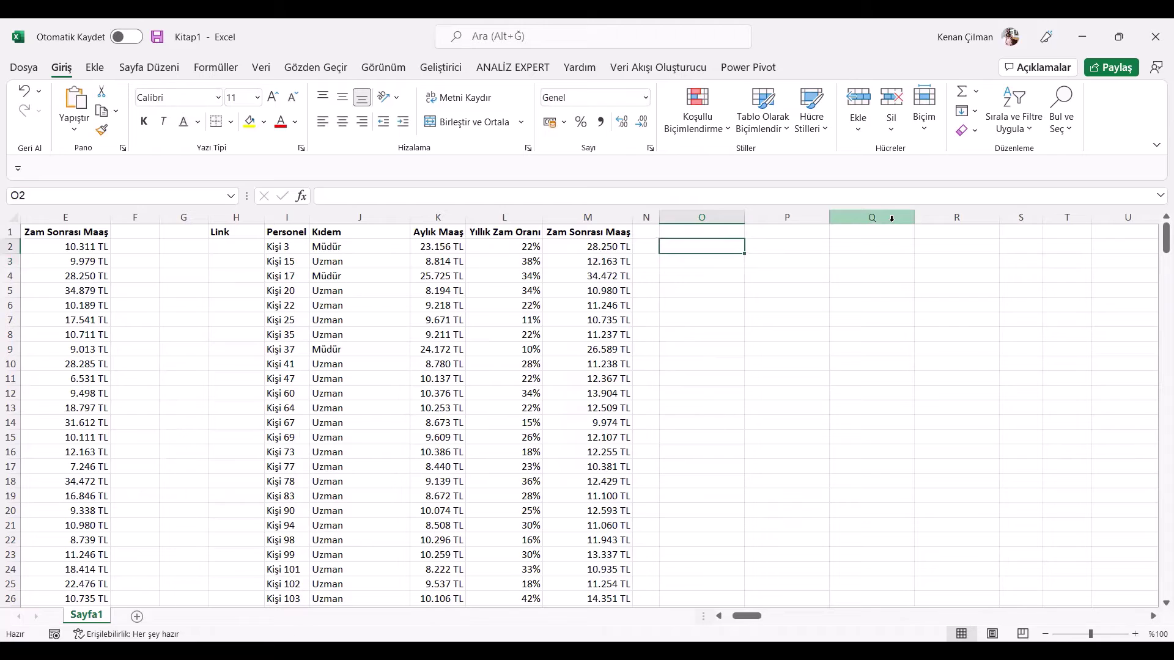
type("=")
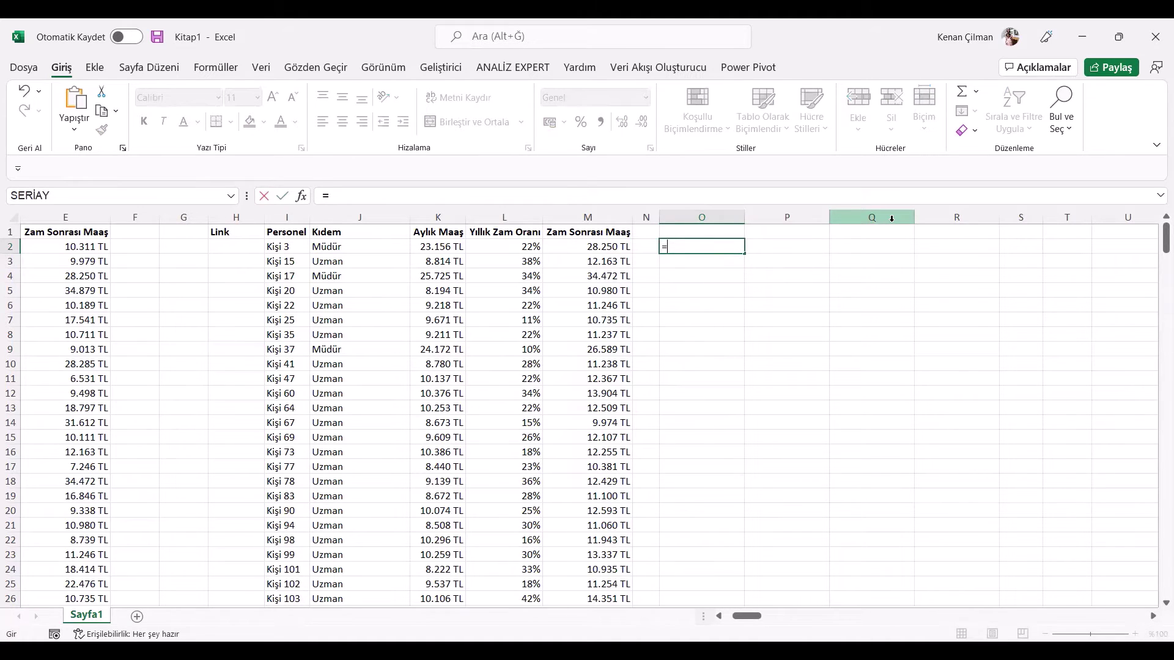
type("KÖPRÜ(\"")
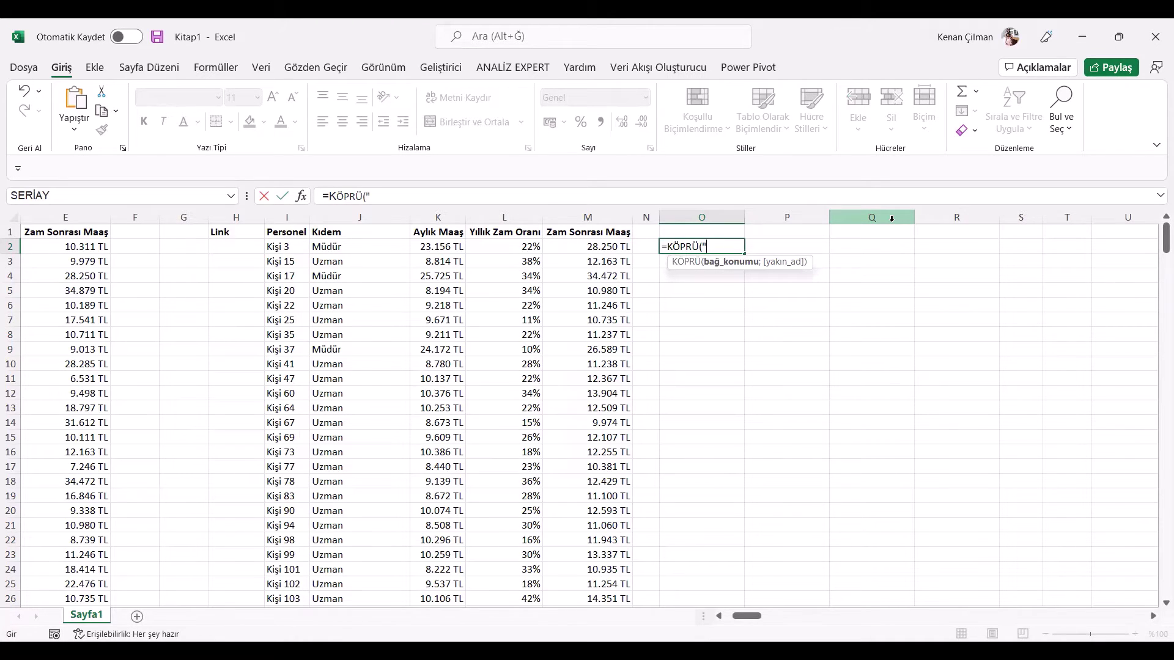
type("#A1")
key("Return")
left_click(671, 247)
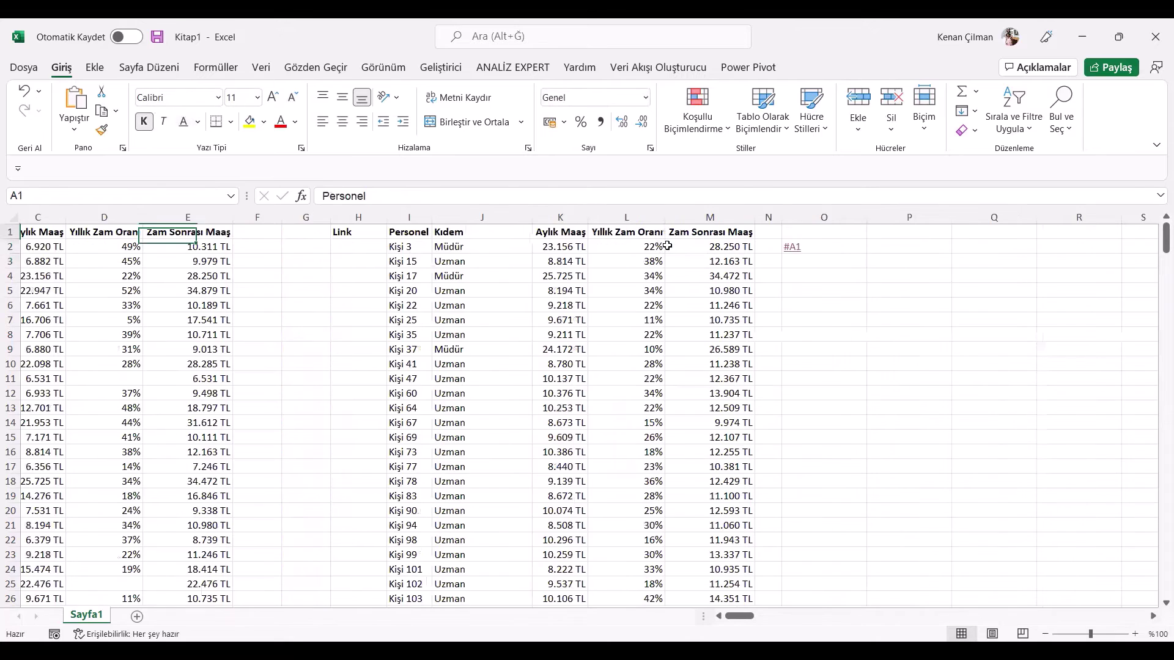
- Add "A1 Hücresine git" as the friendly name argument of the KÖPRÜ formula in O2 and follow the link
left_click(990, 247)
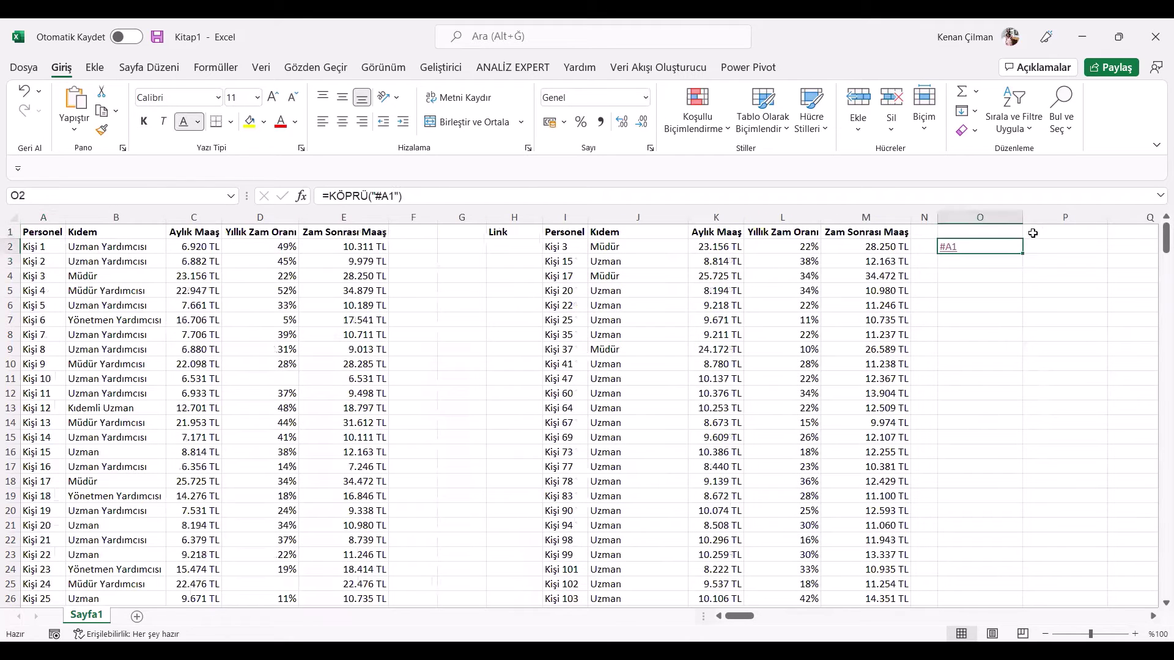
left_click(1096, 188)
key("Left")
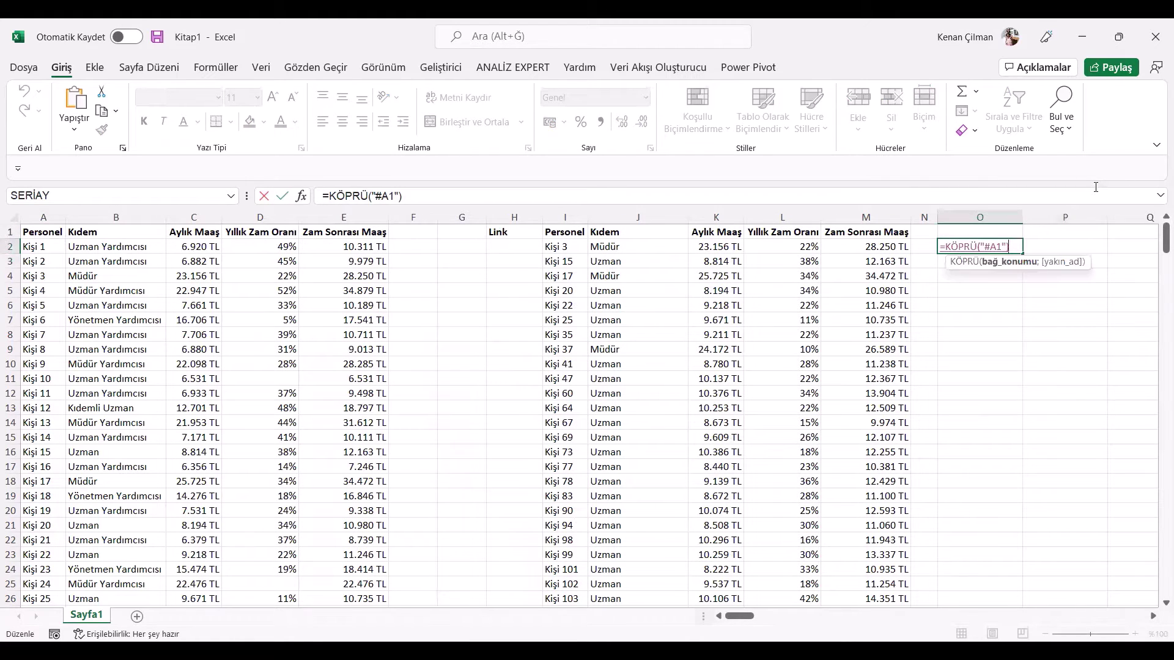
type(";\"A1 H")
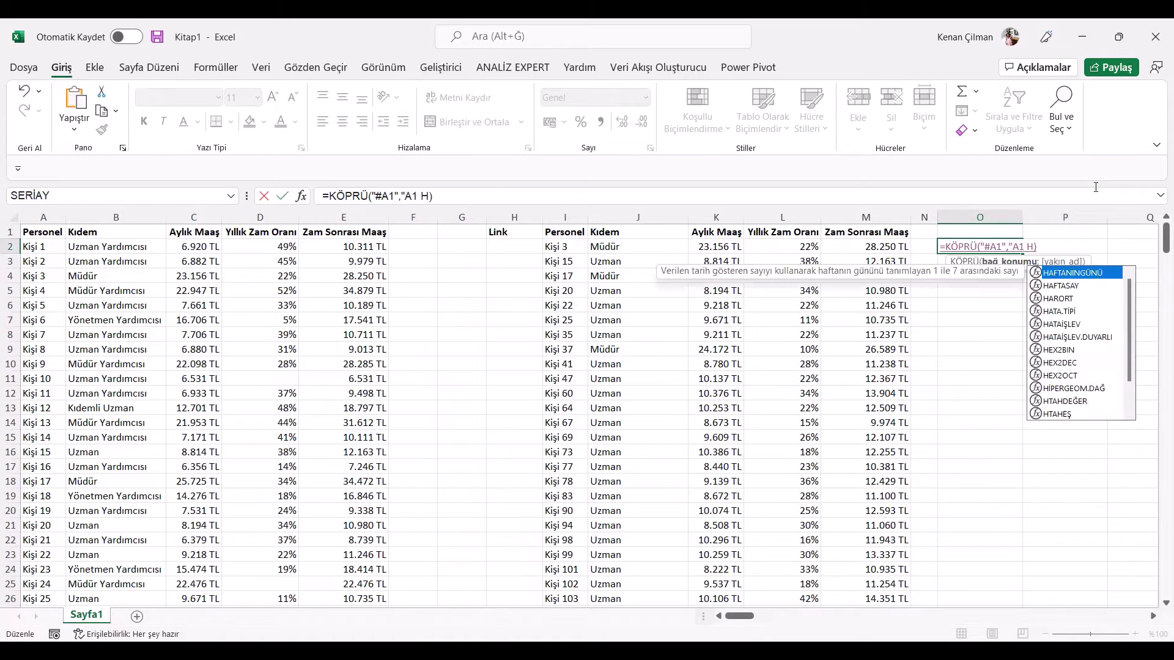
key("BackSpace")
key("BackSpace")
key("BackSpace")
key("BackSpace")
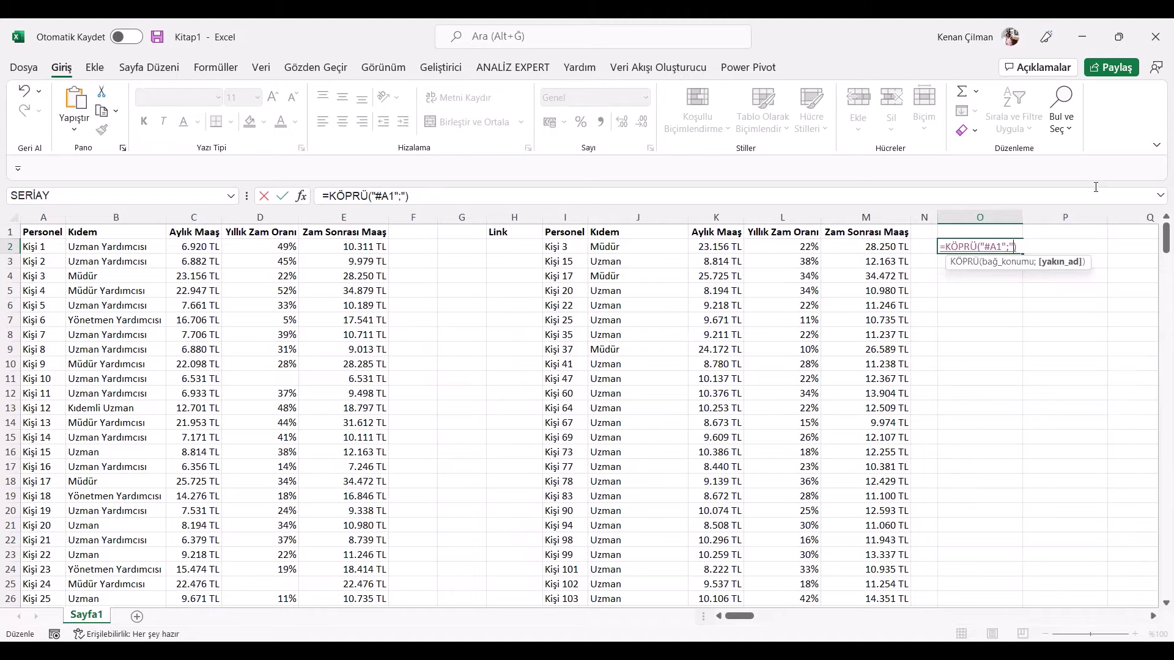
type("A1 Hücresine git\"")
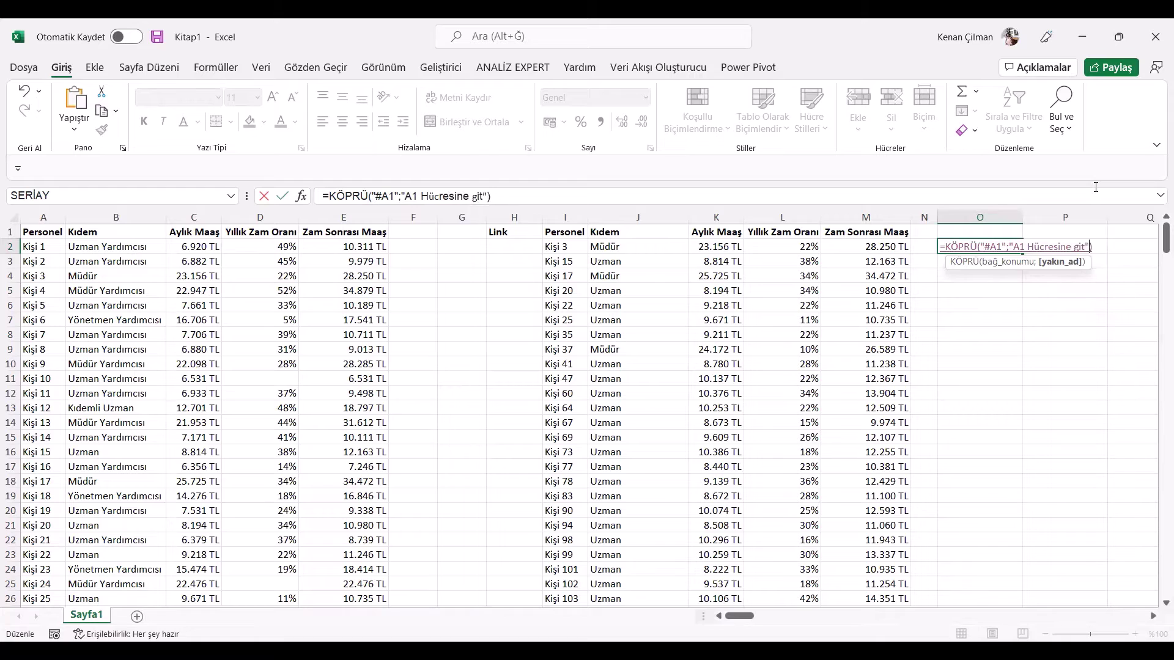
type(")")
key("Return")
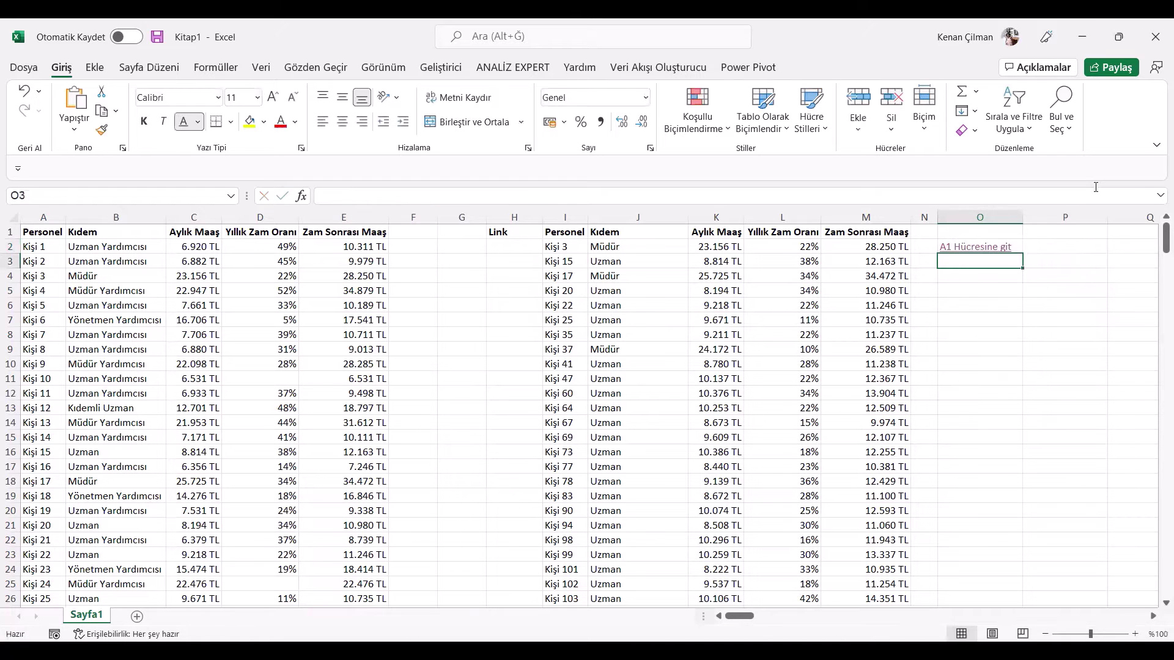
left_click(988, 250)
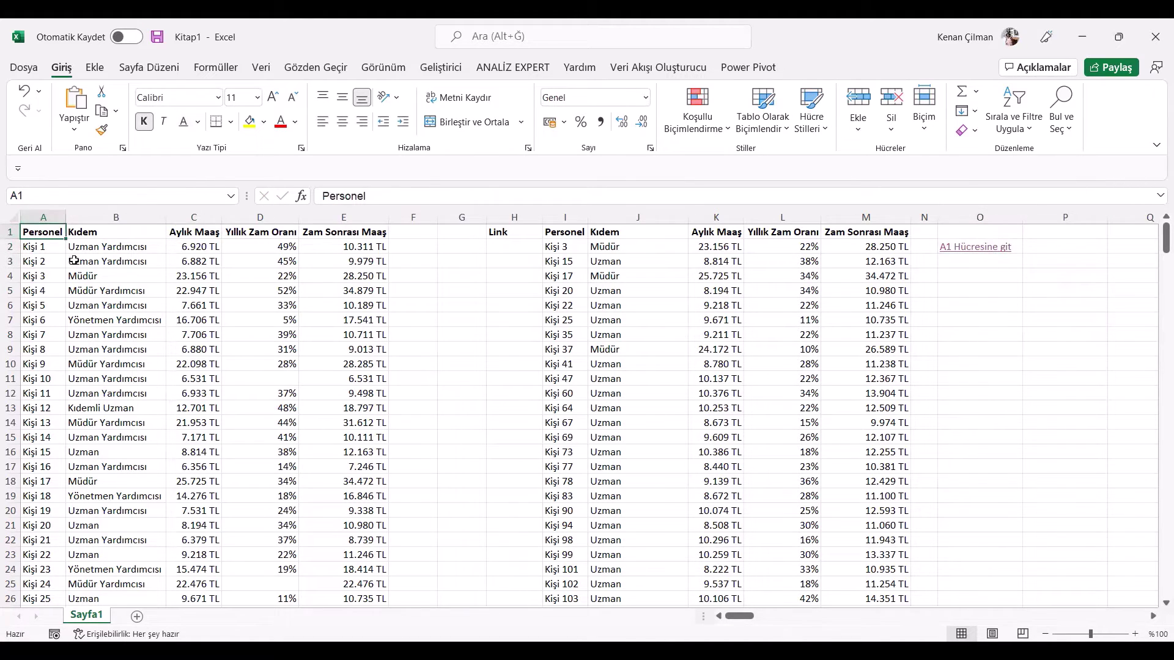
- Review the KÖPRÜ formula in O2 and clear the trial link from O1:O3
key("Right")
key("Down")
left_click(983, 272)
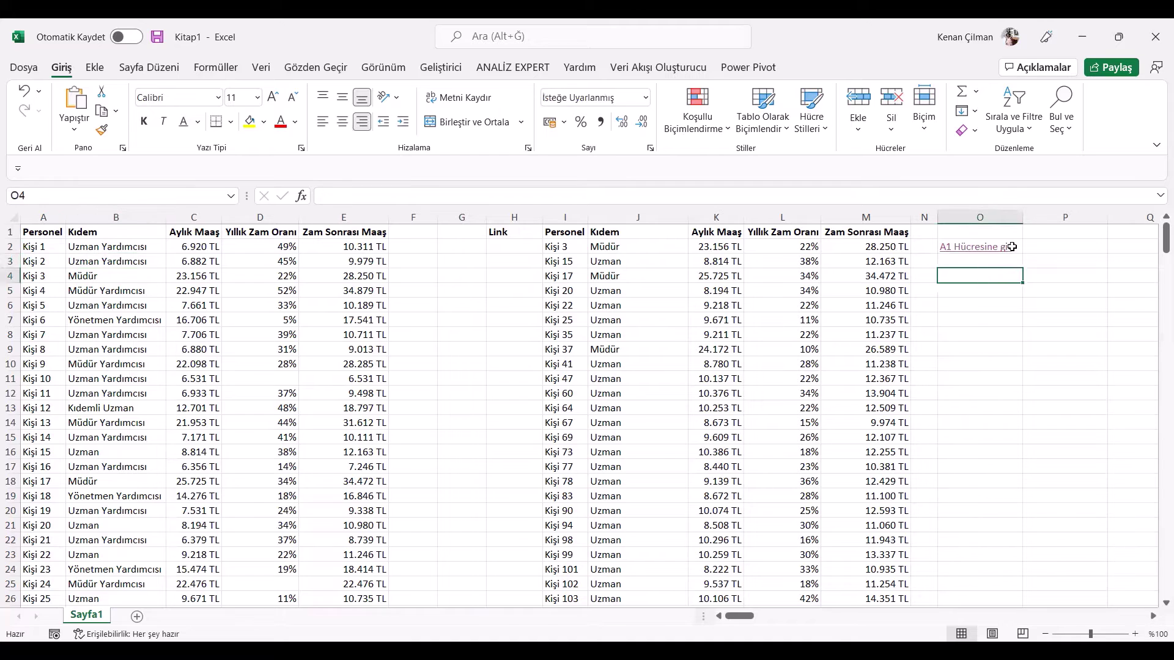
left_click(1012, 247)
key("F2")
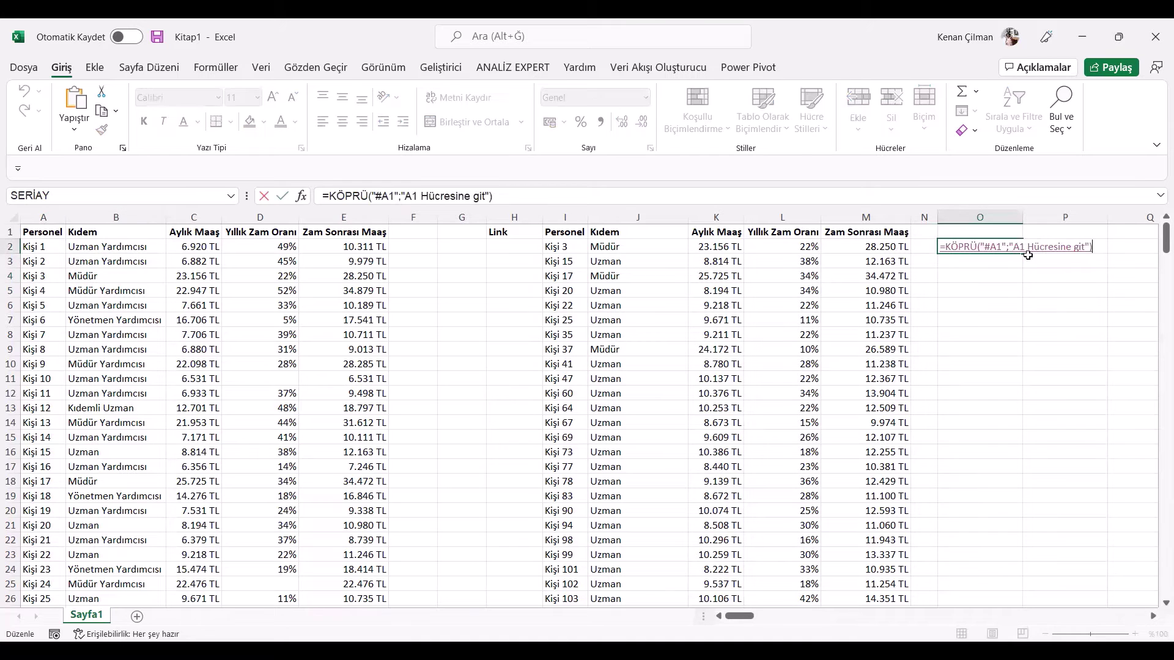
mouse_move(1003, 246)
left_mouse_down()
mouse_move(986, 246)
mouse_move(1003, 256)
left_mouse_up()
left_click(990, 247)
key("Delete")
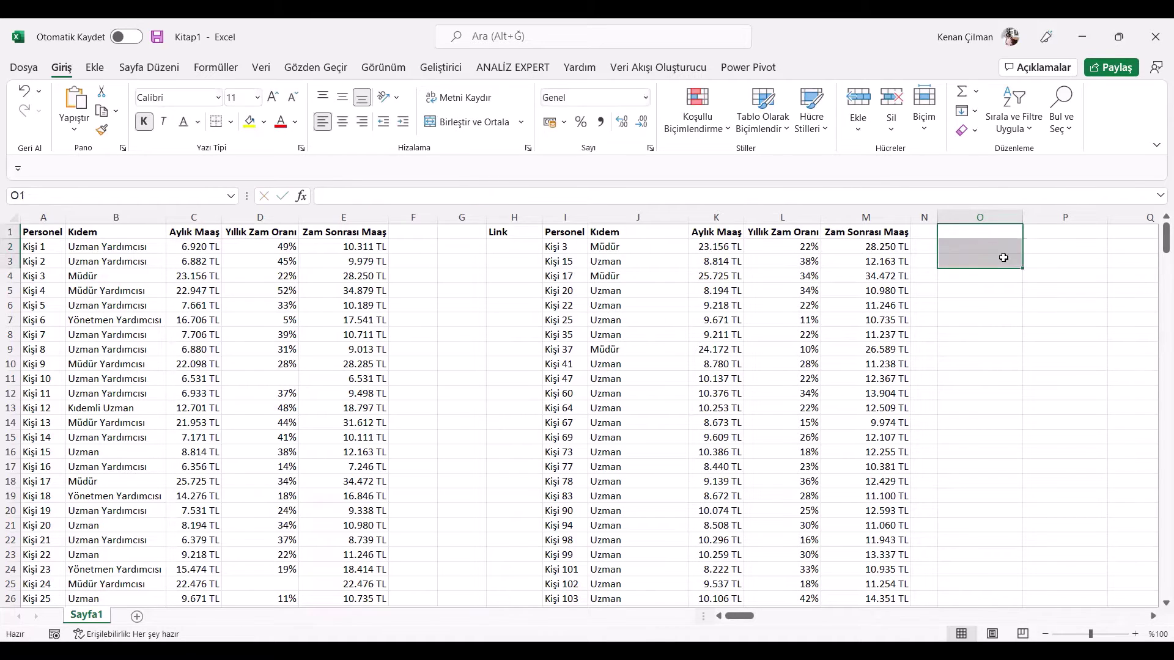
key("Left")
key("Left")
key("Left")
key("Left")
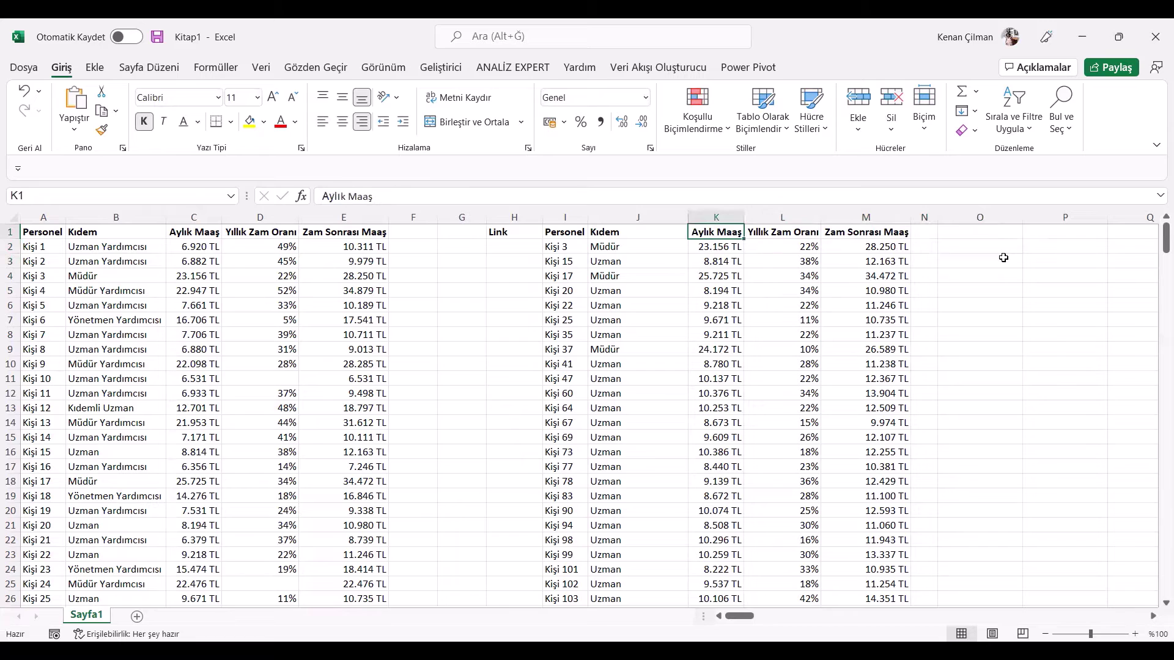
left_click(555, 248)
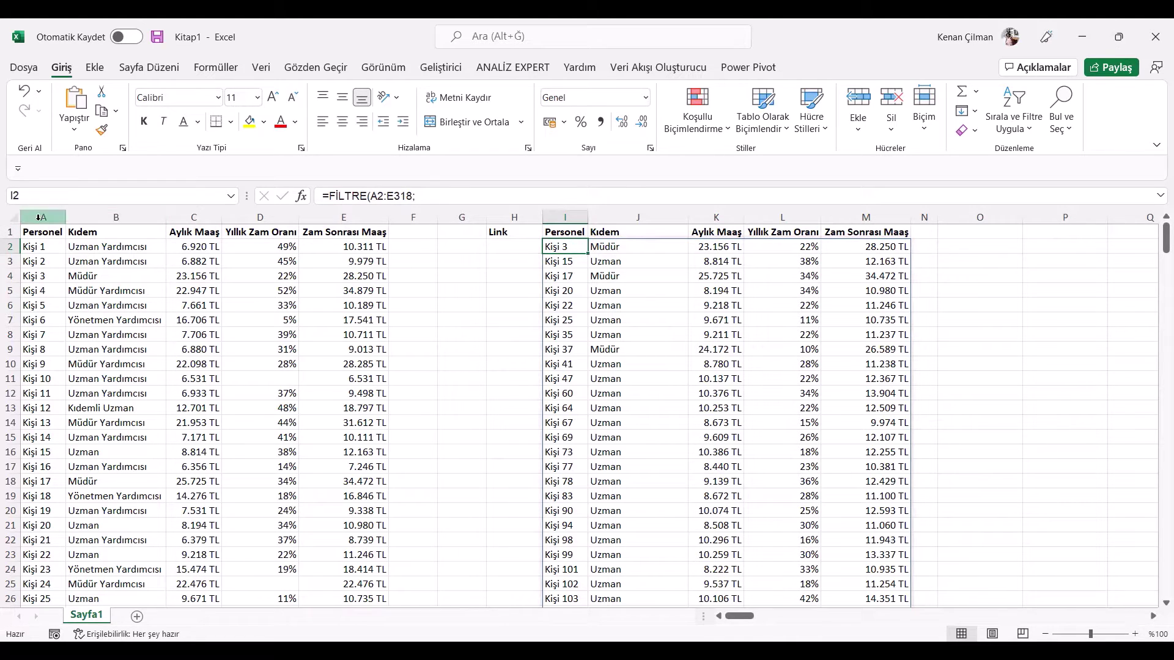
left_click_drag(38, 235, 38, 380)
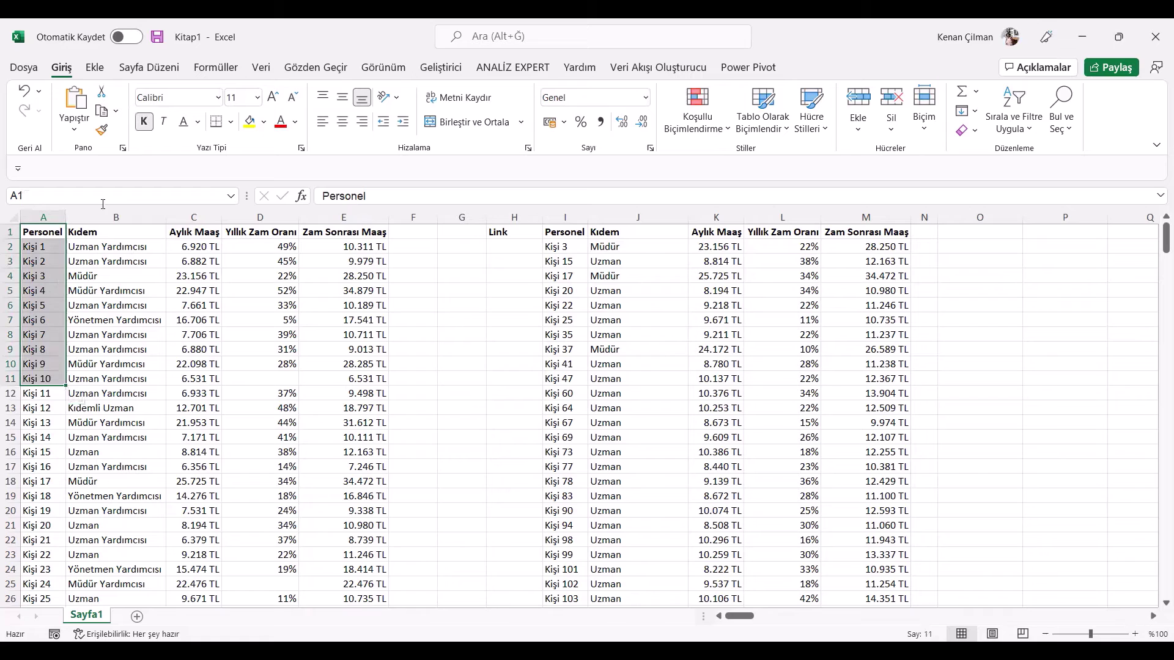
- Enter =KAÇINCI(I2;A:A;0) in O2 to find the row of the first filtered person in column A
left_click(976, 242)
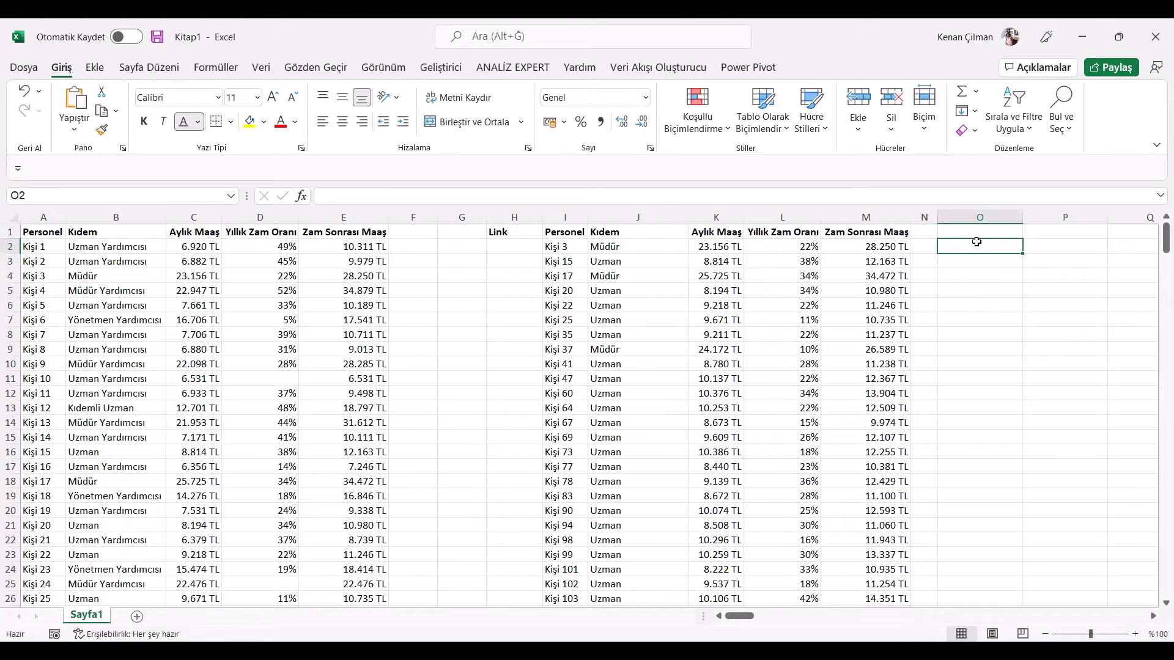
type("=")
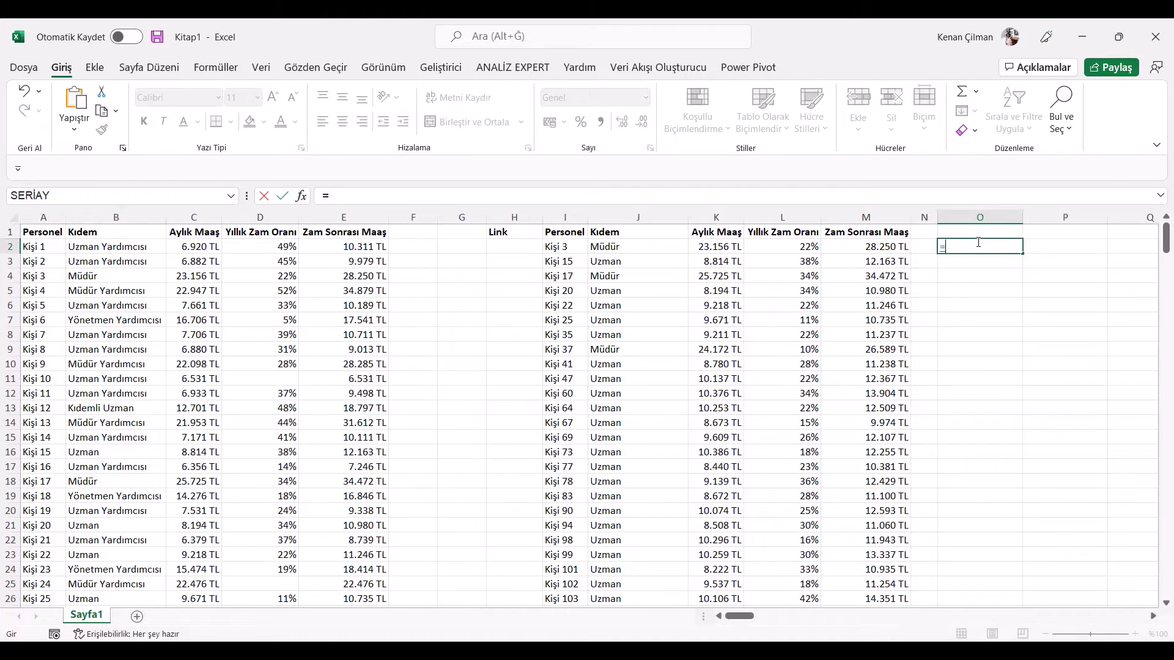
type("KAÇINCI(")
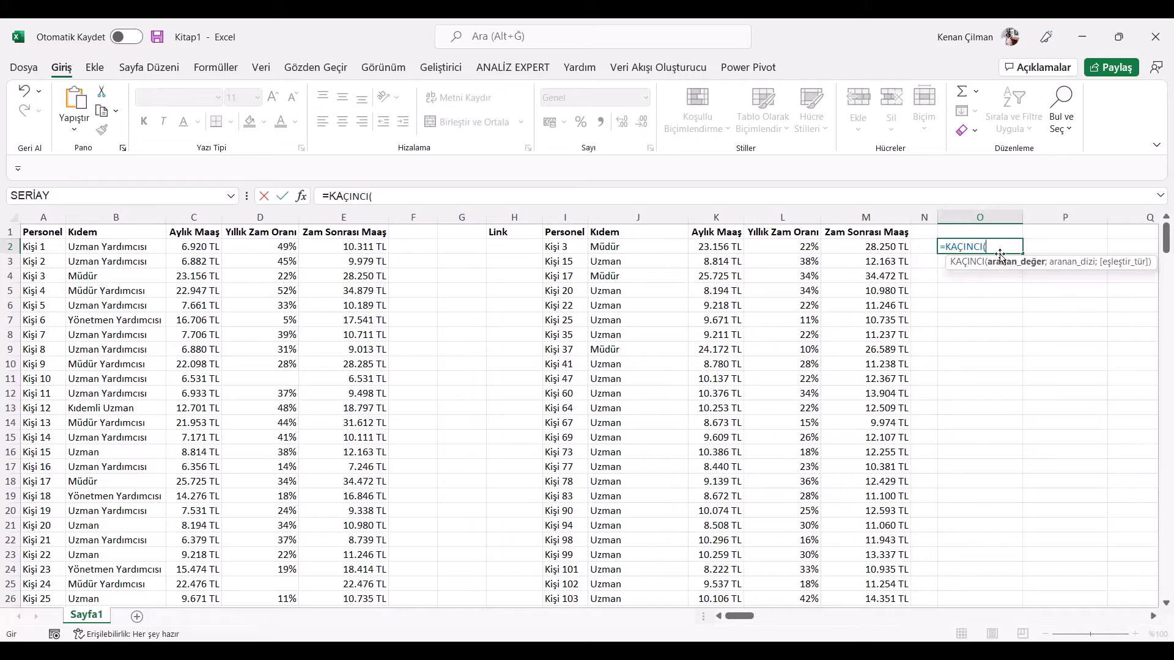
left_click(553, 245)
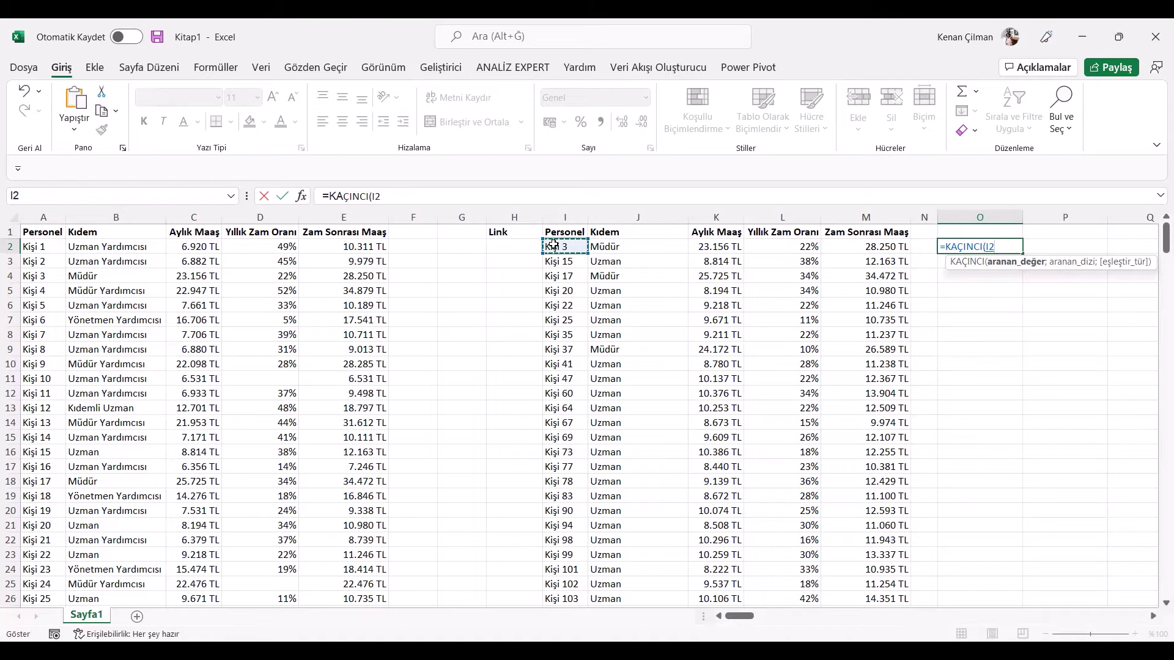
type(";")
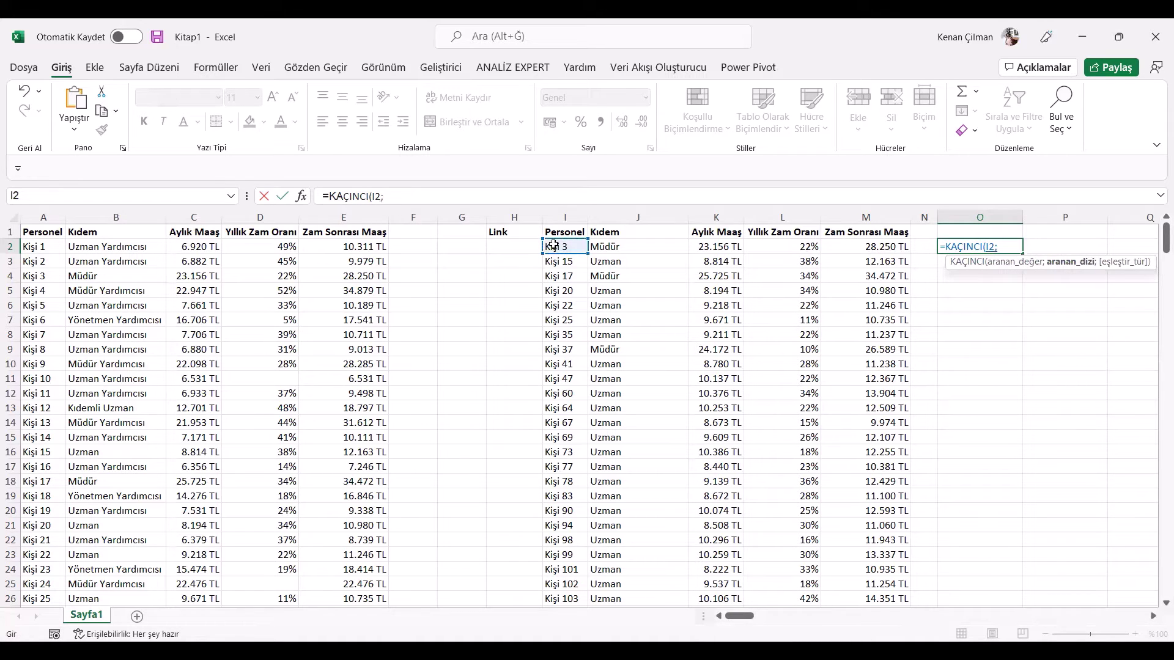
left_click(49, 214)
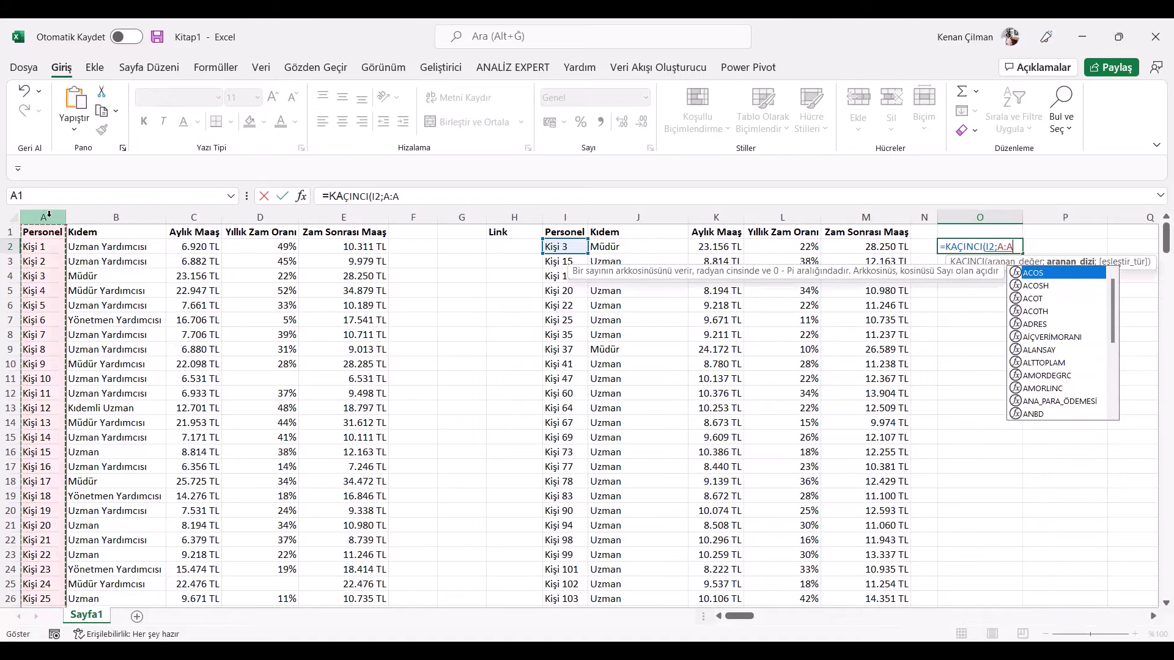
type(")")
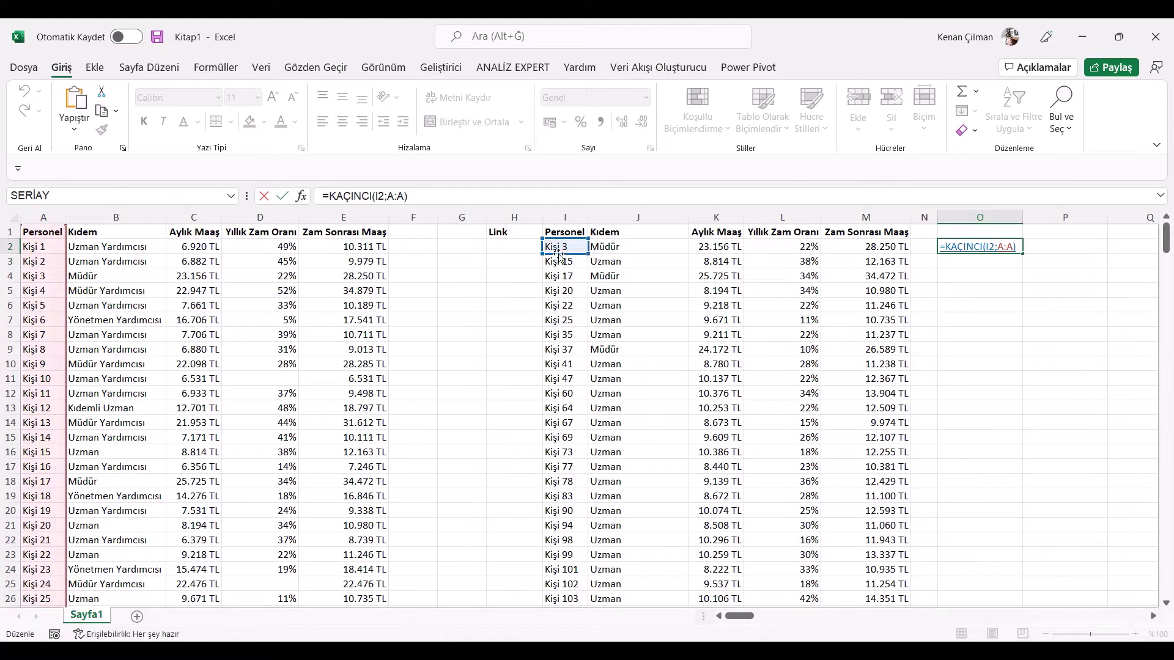
left_click(1052, 197)
type(";")
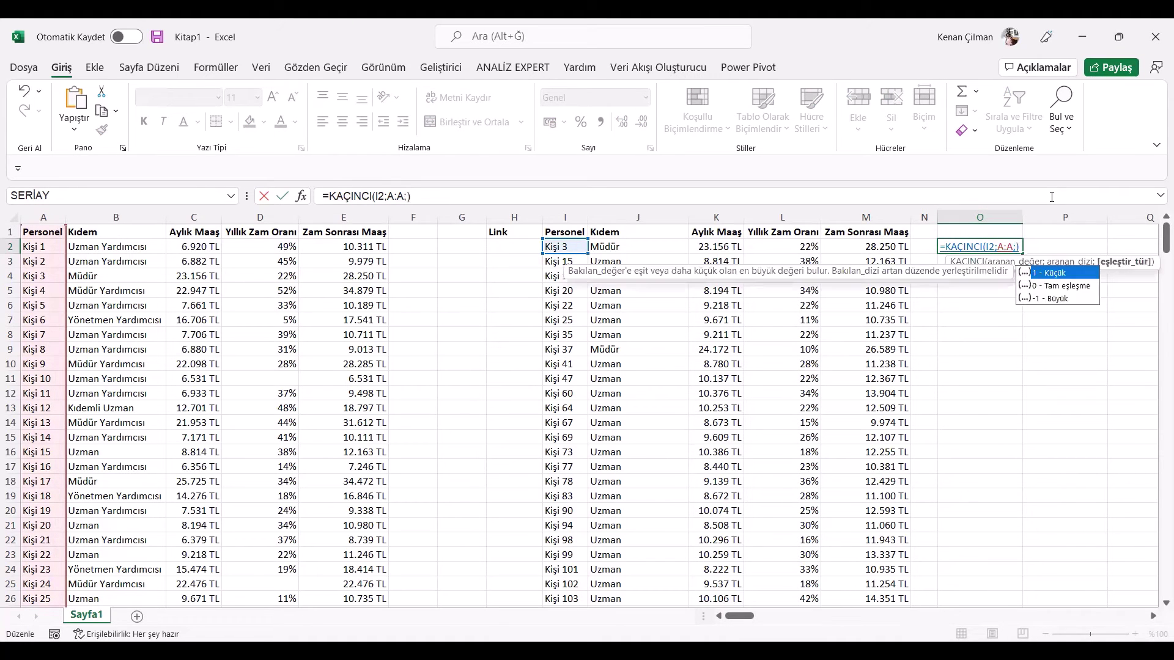
key("Down")
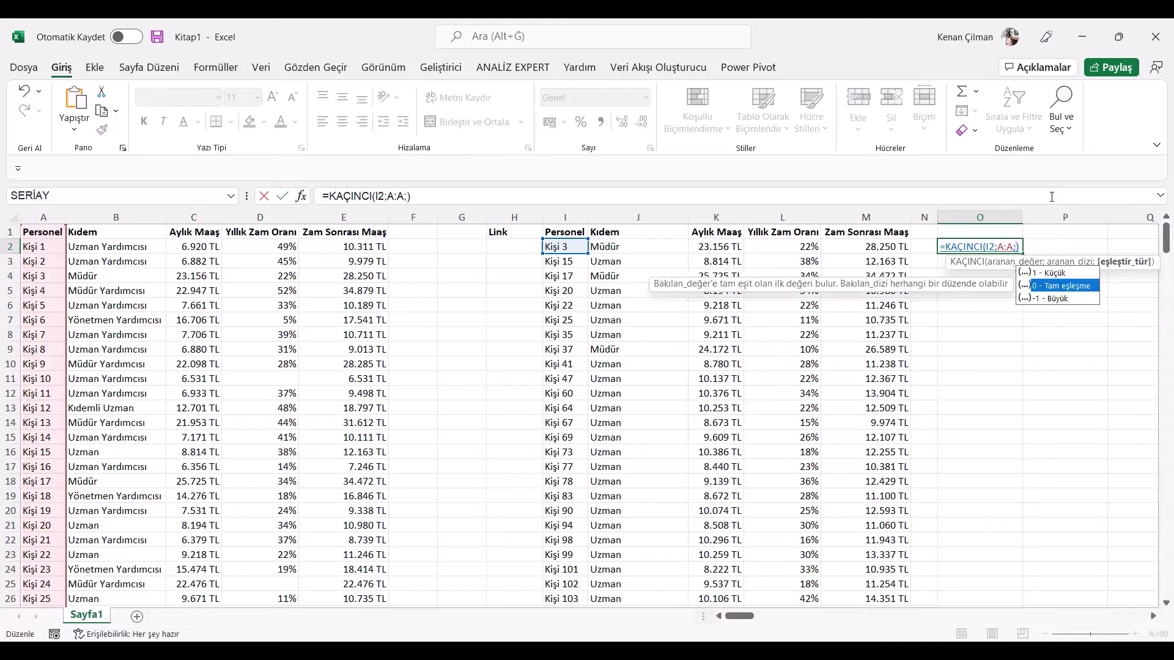
key("Tab")
key("ctrl+Return")
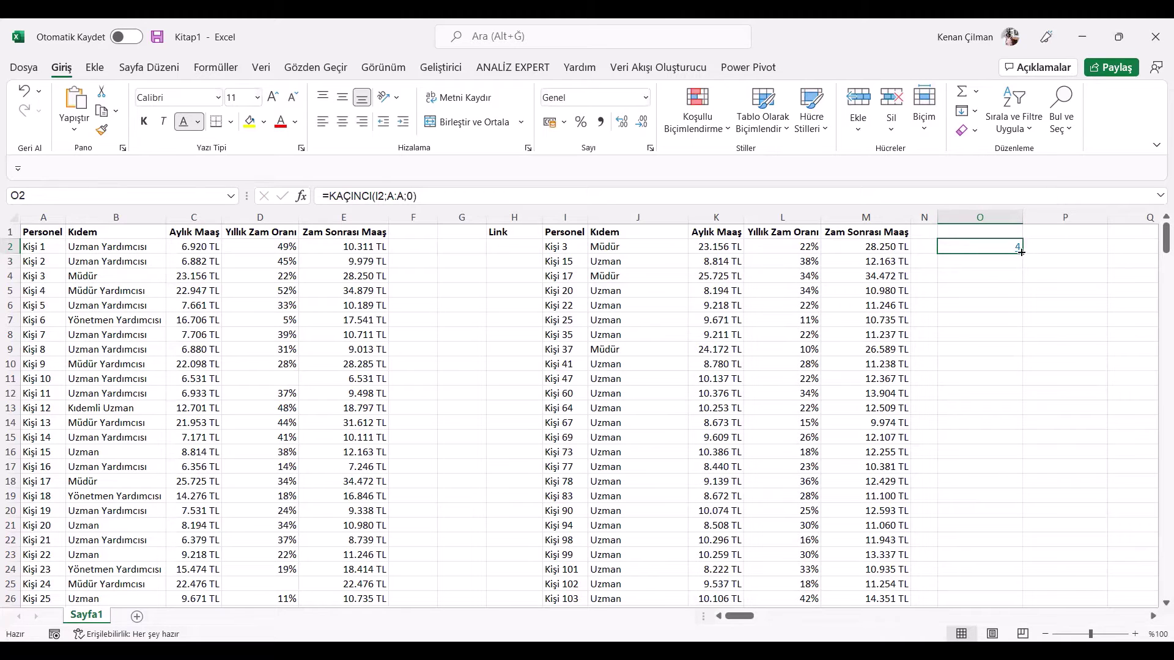
- Copy the plain formatting of O4 onto O1:O7 and set the number format of O2 to Genel
left_click(1012, 274)
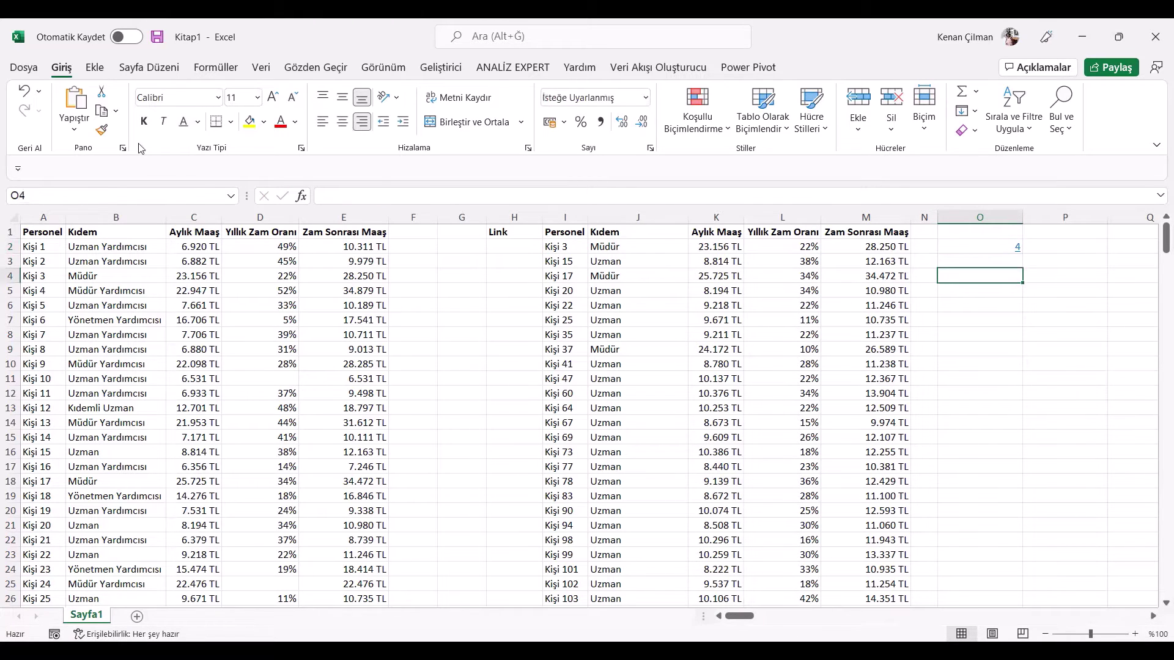
left_click(102, 130)
left_click_drag(999, 235, 984, 319)
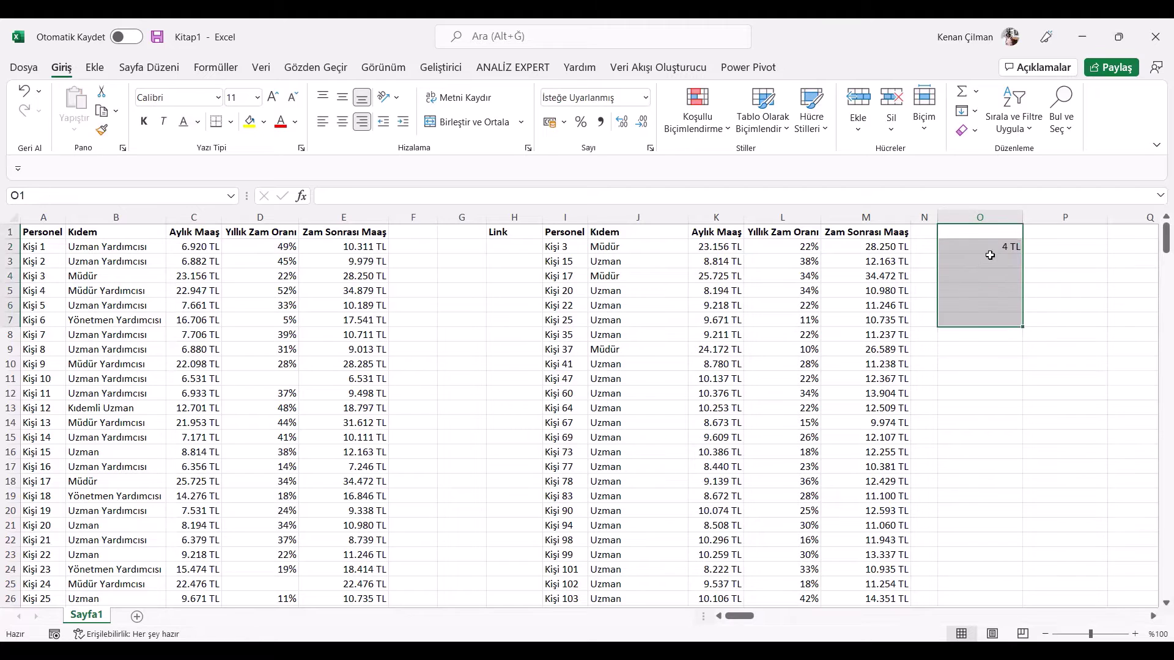
left_click(984, 249)
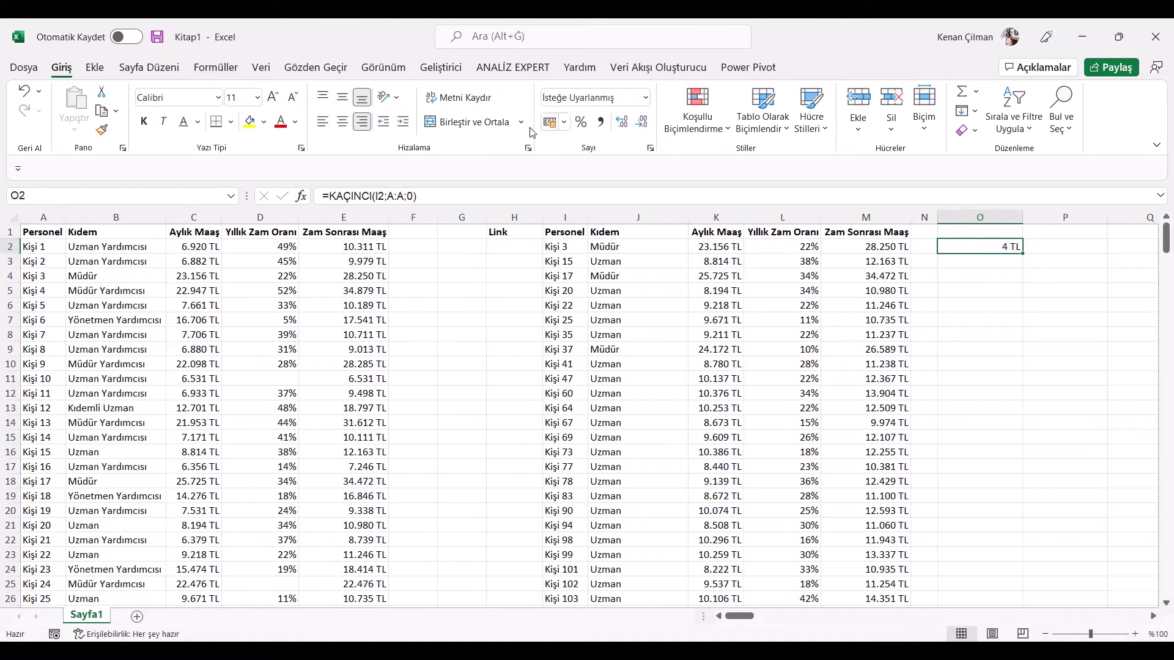
left_click(646, 97)
left_click(562, 117)
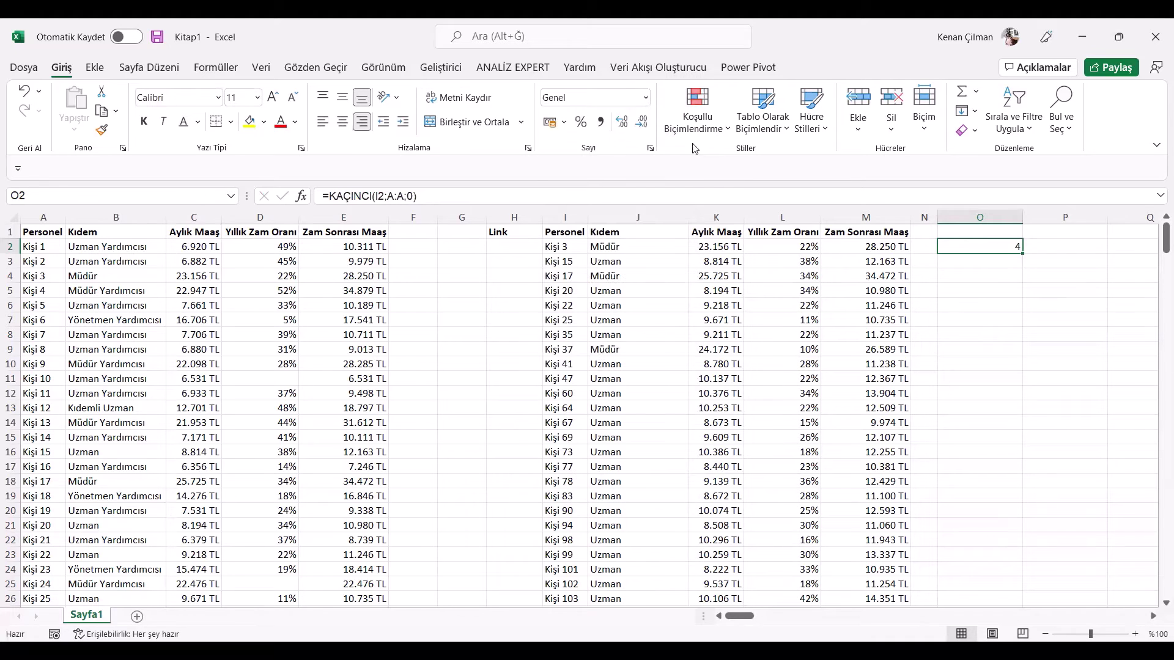
- Fill the KAÇINCI formula from O2 down to O12
double_click(1002, 246)
key("Escape")
left_click_drag(1020, 253, 1019, 394)
- Compare Kişi 15 in the filtered list with its source row in column A and check the KAÇINCI formula in O3
left_click(558, 273)
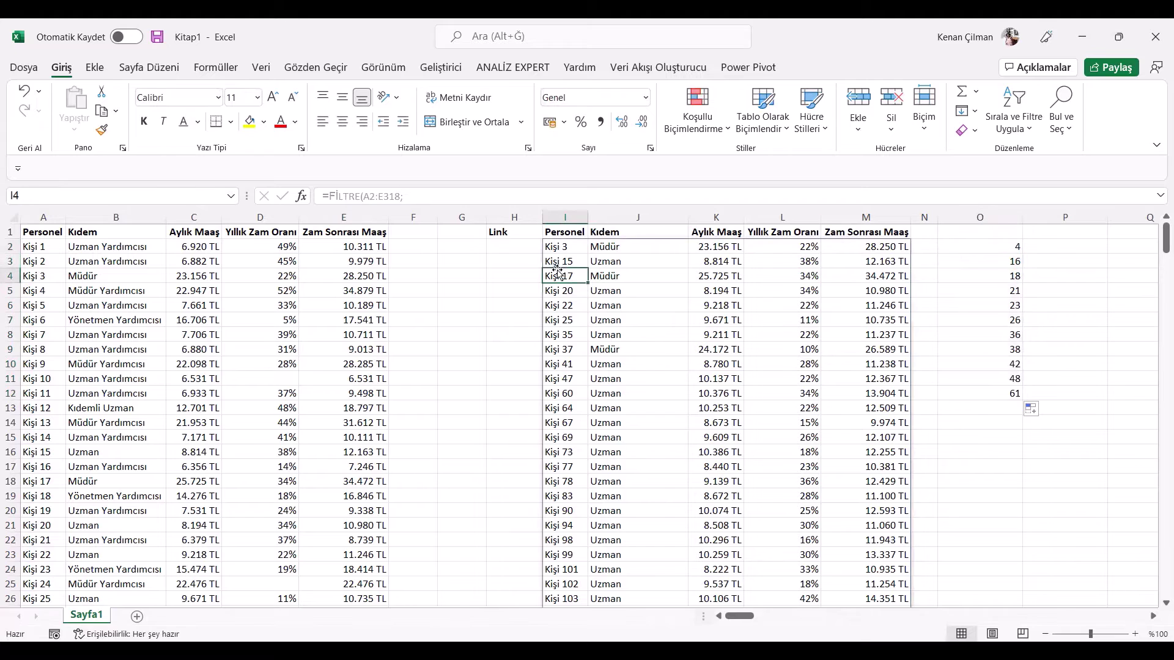
left_click(558, 262)
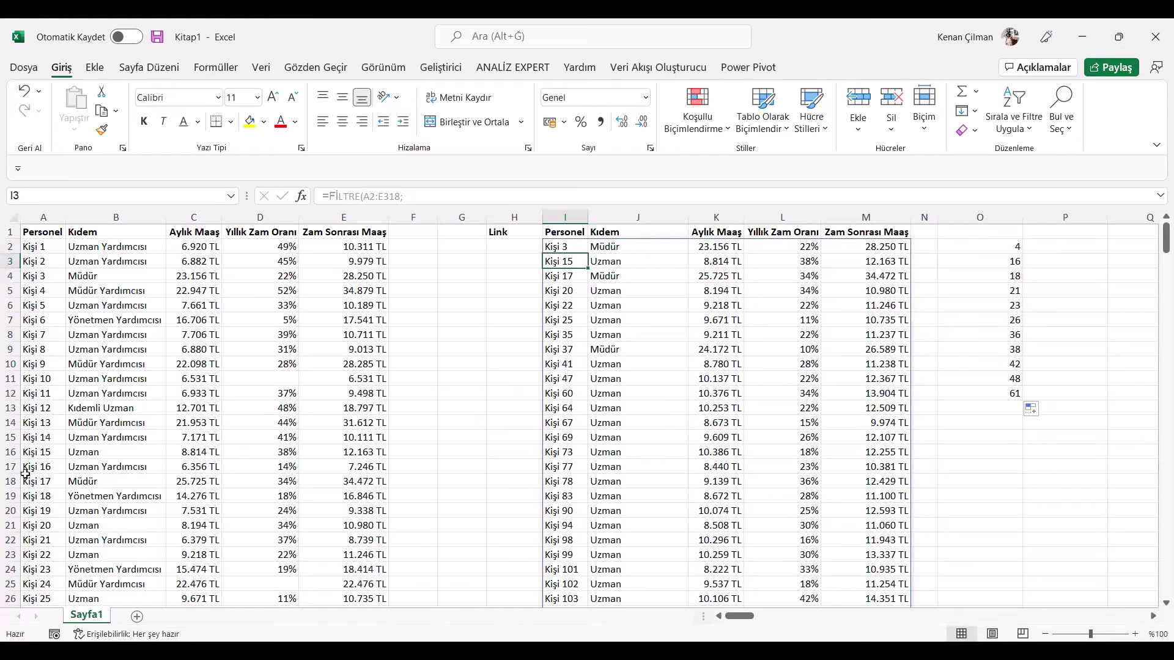
left_click(15, 465)
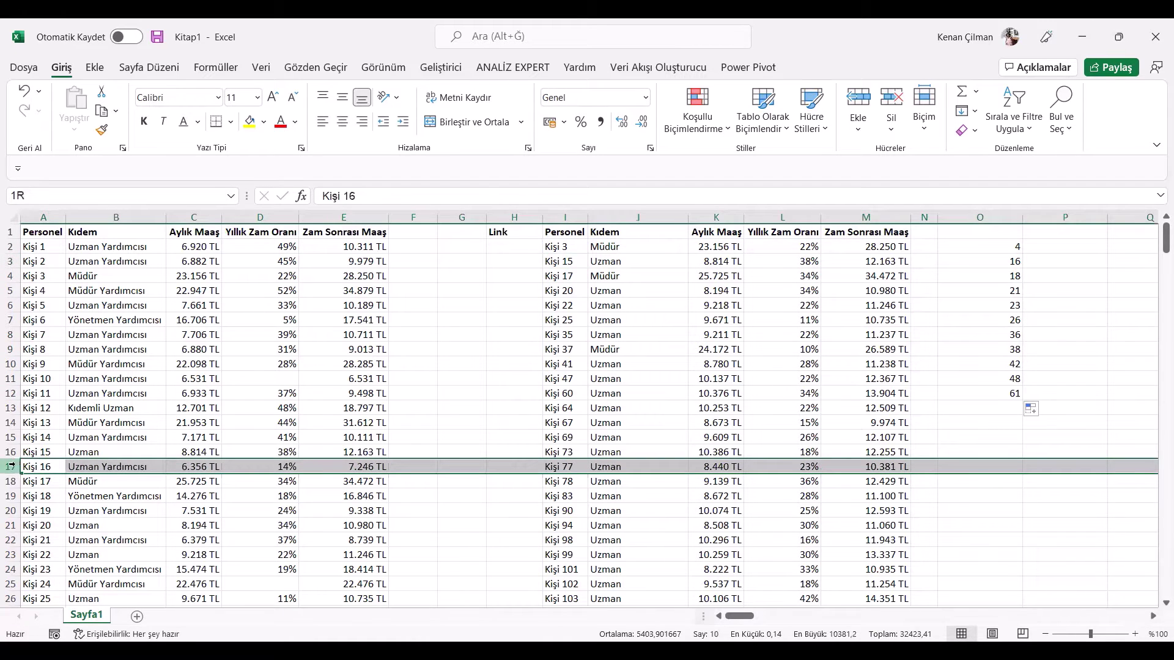
left_click(48, 451)
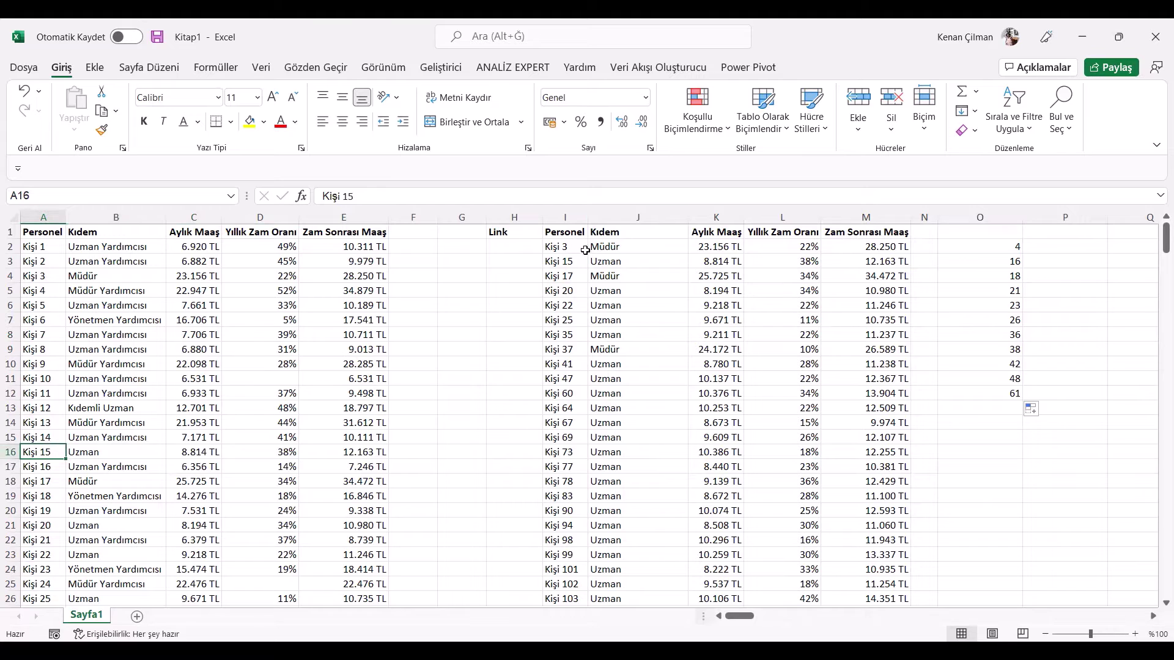
left_click(567, 261)
left_click(39, 450, "ctrl")
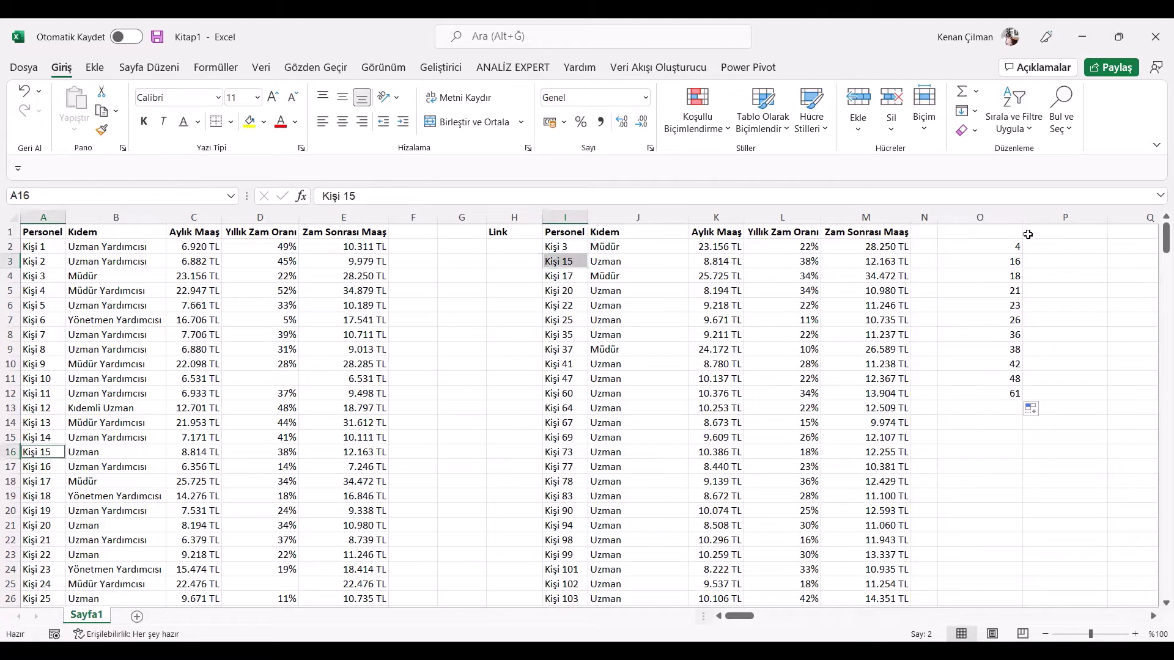
double_click(1016, 261)
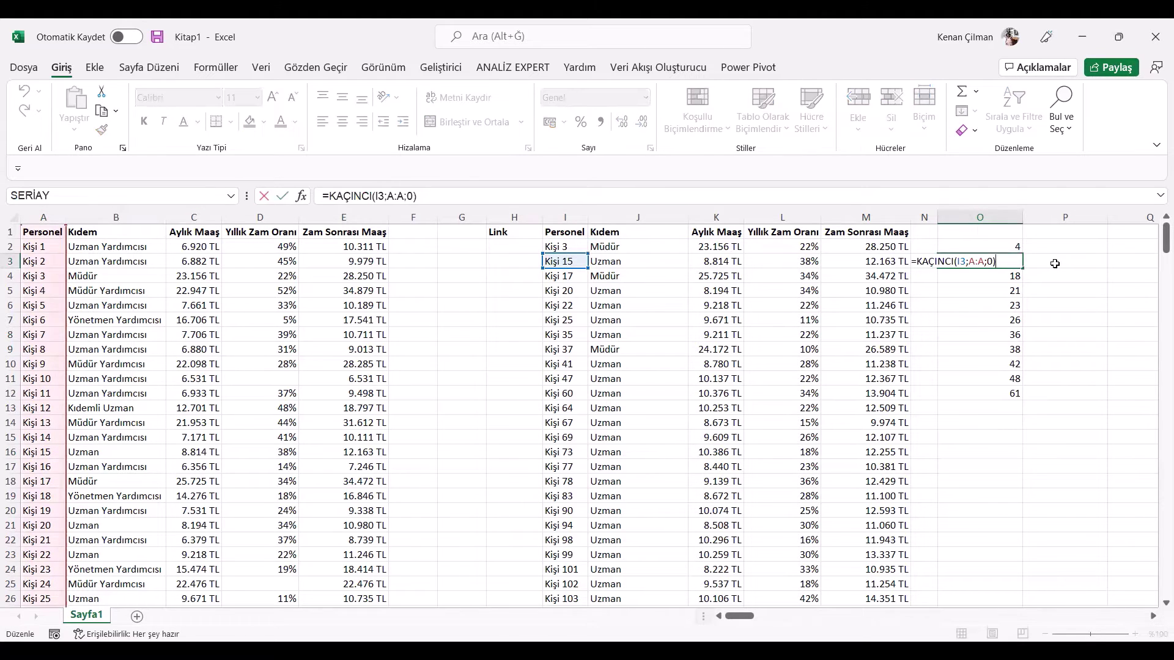
key("Escape")
- Build the source cell address in P2 with ="A"&O2
left_click(1003, 247)
left_click(1052, 246)
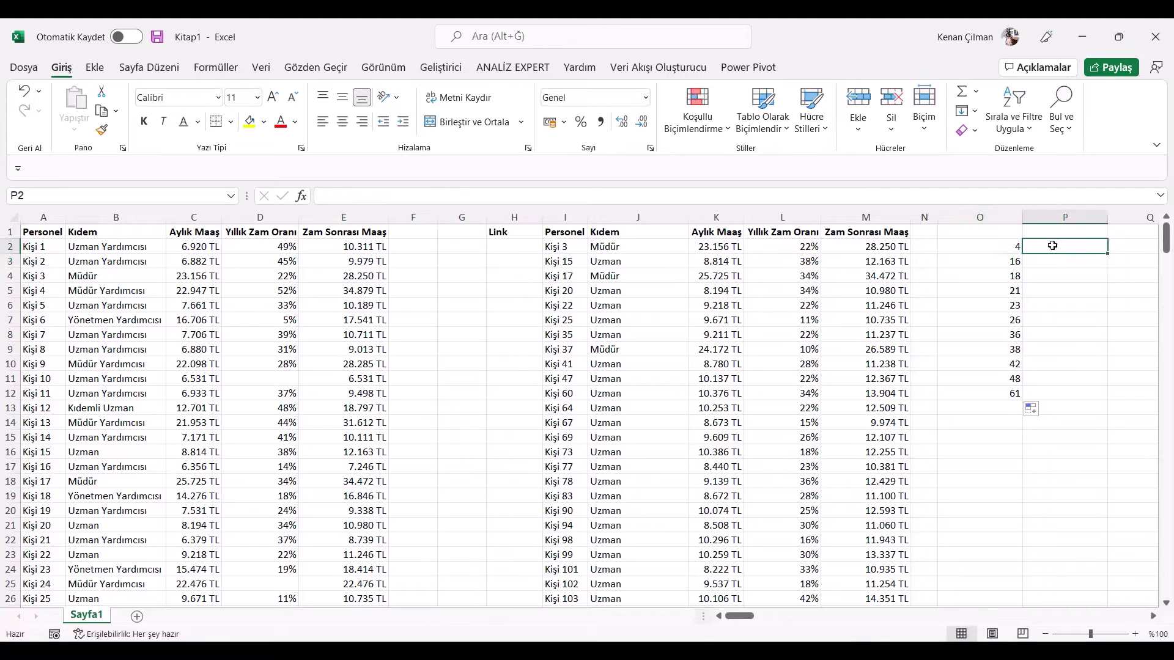
type("=")
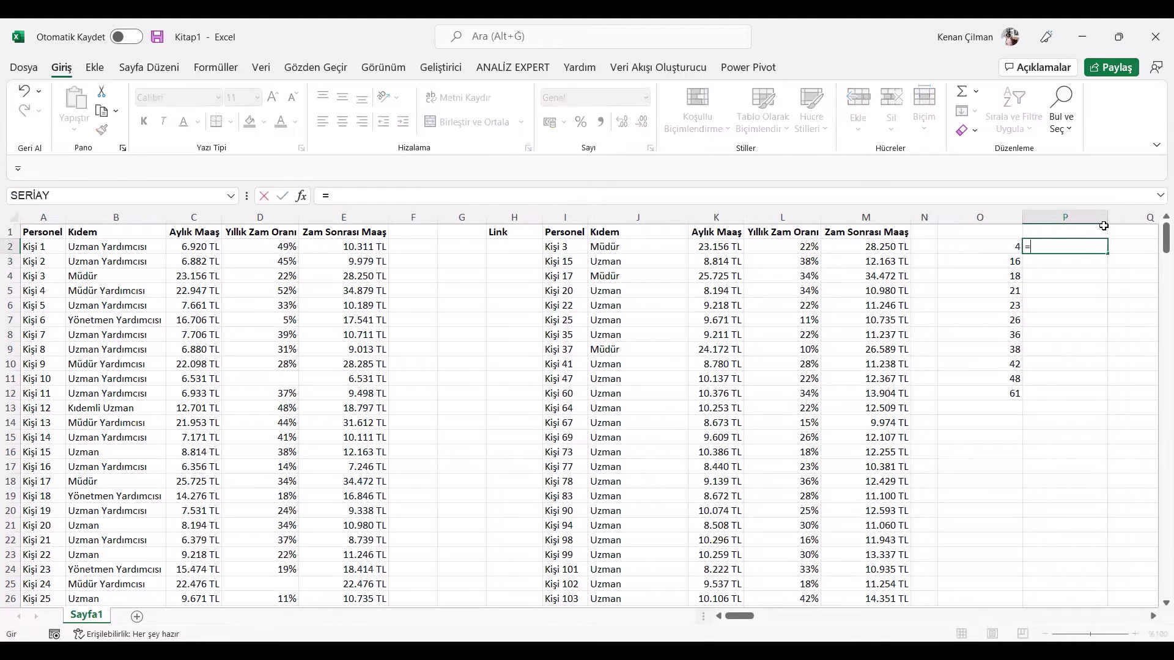
type("\"A\"&")
left_click(998, 240)
key("Return")
key("Up")
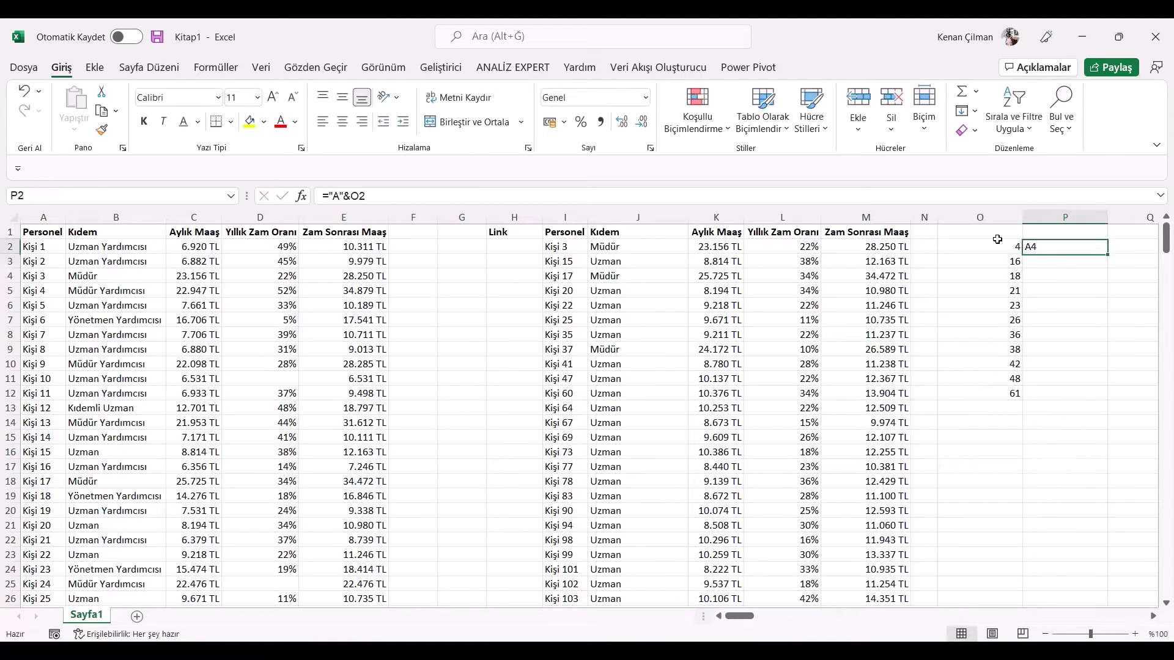
- Prefix the cell address in P2 with a hash sign so the formula reads ="#A"&O2
key("F2")
key("Left")
key("Left")
key("Left")
key("Left")
key("Left")
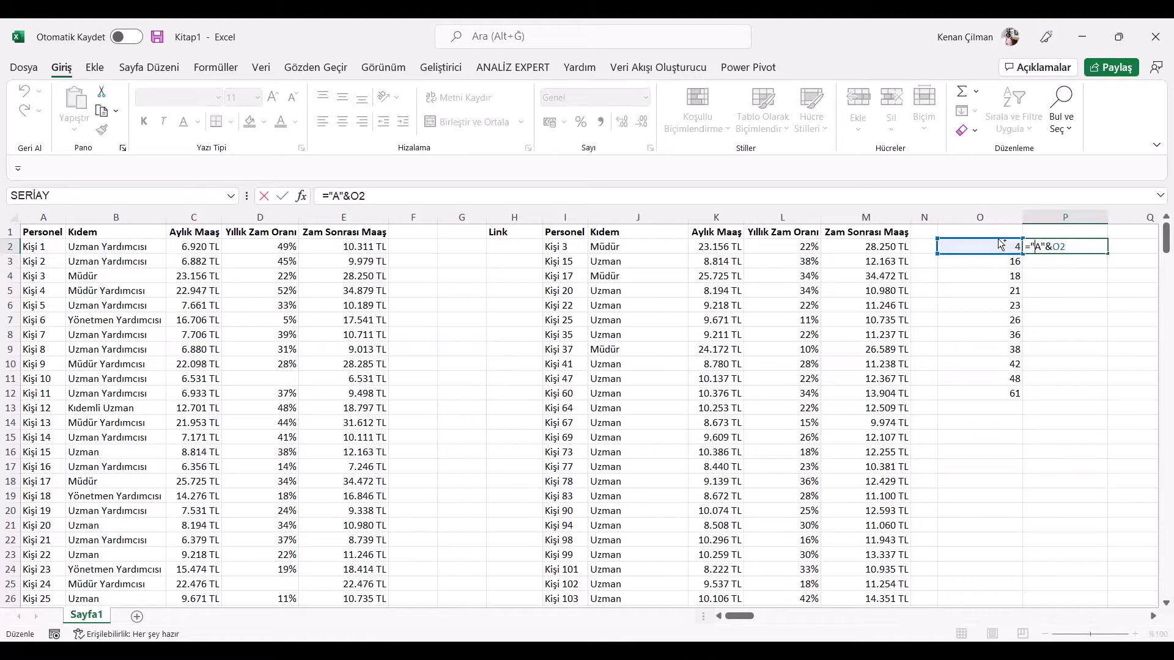
type("#")
key("Return")
key("Right")
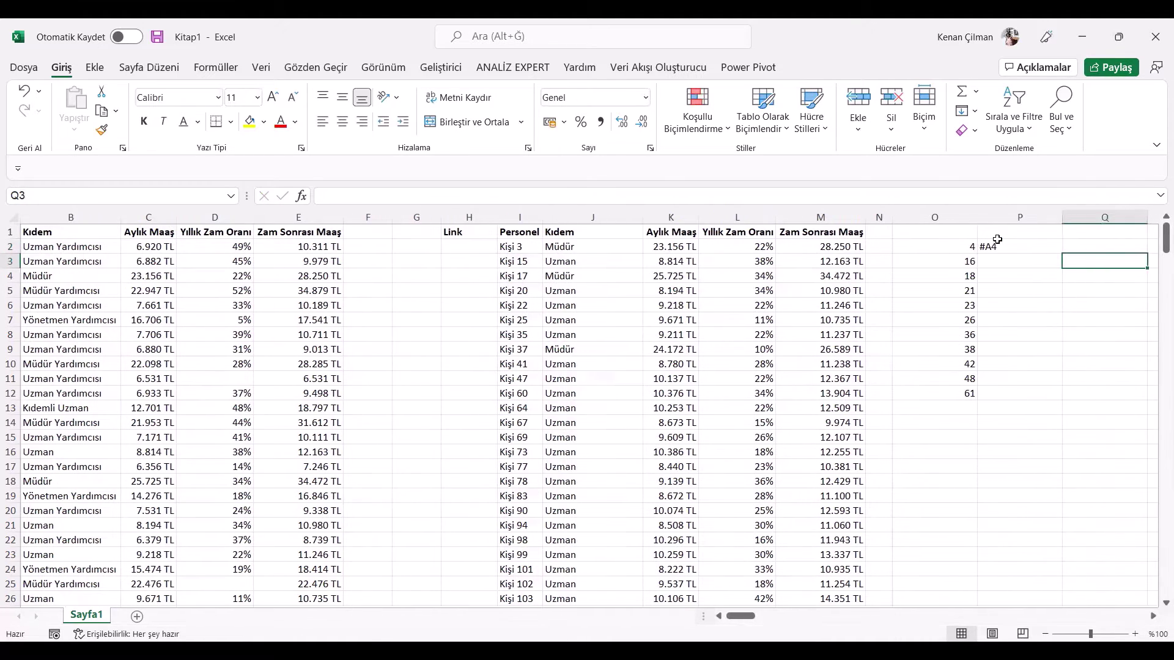
- Wrap the P2 address in the KÖPRÜ function as =KÖPRÜ("#A"&O2) and fill it down to P12
key("Up")
key("Left")
key("Left")
key("Right")
key("F2")
key("Left")
key("Left")
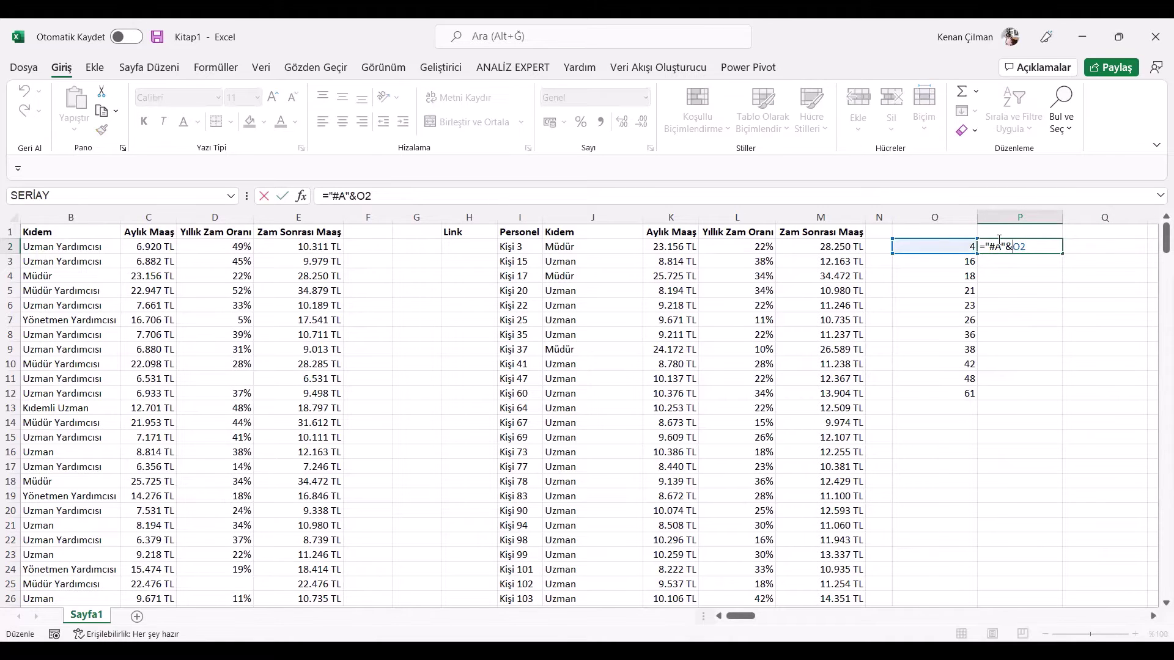
key("Left")
key("Left")
key("Left")
key("Left")
key("Left")
key("Left")
type("KÖPRÜ")
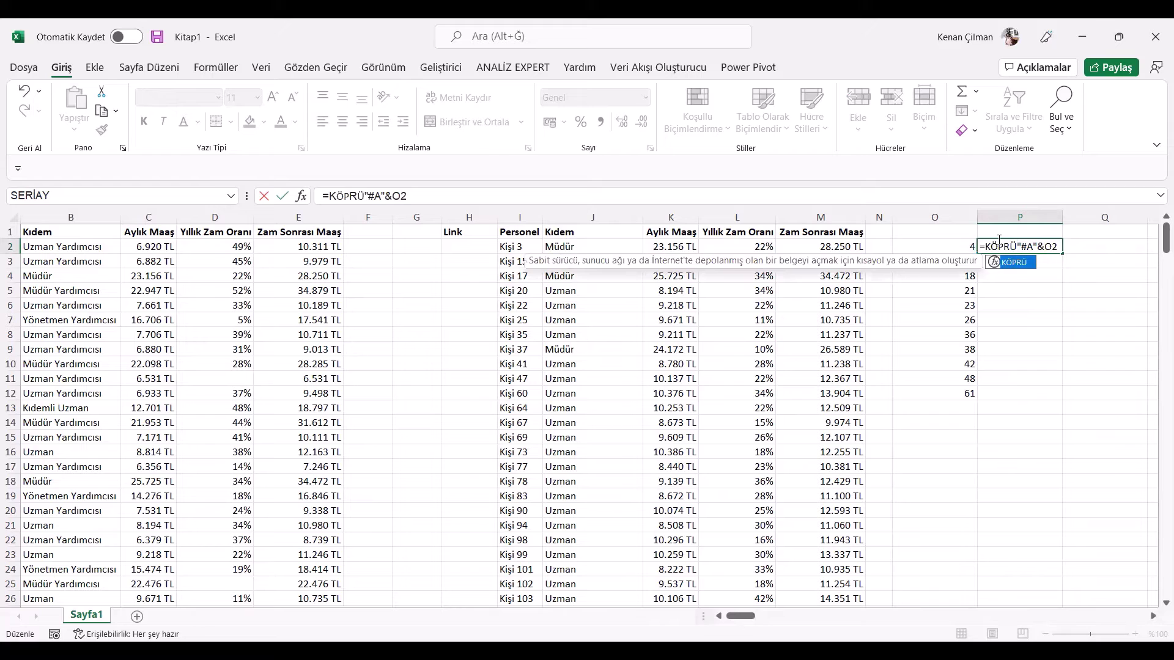
type("(")
key("ctrl+Return")
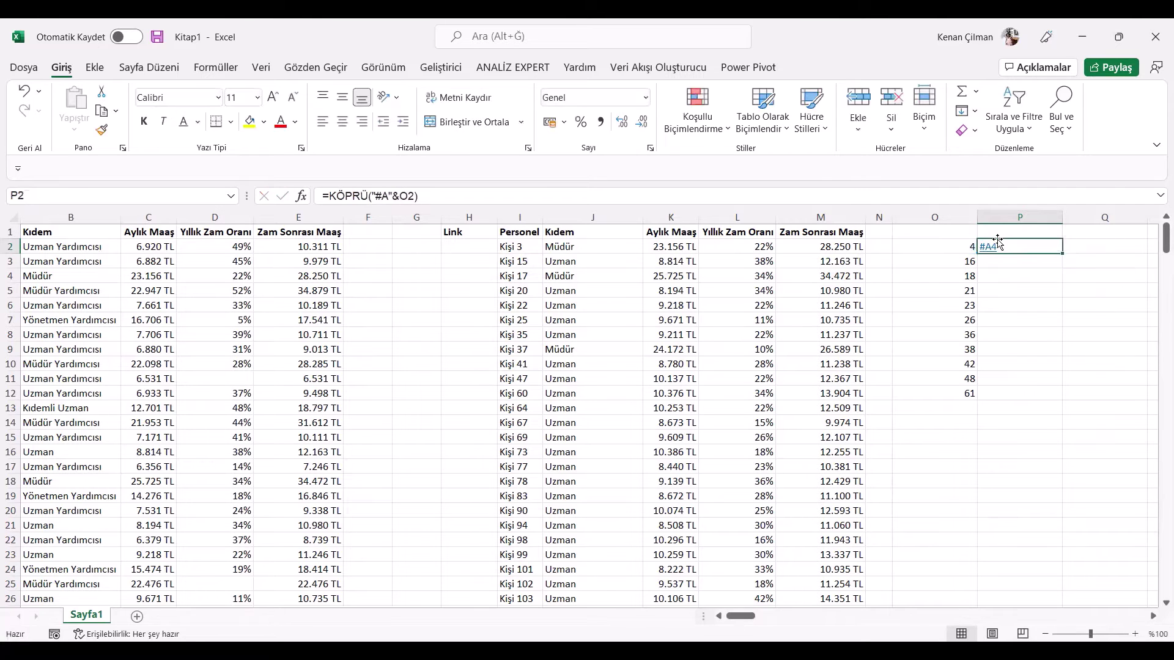
double_click(1062, 253)
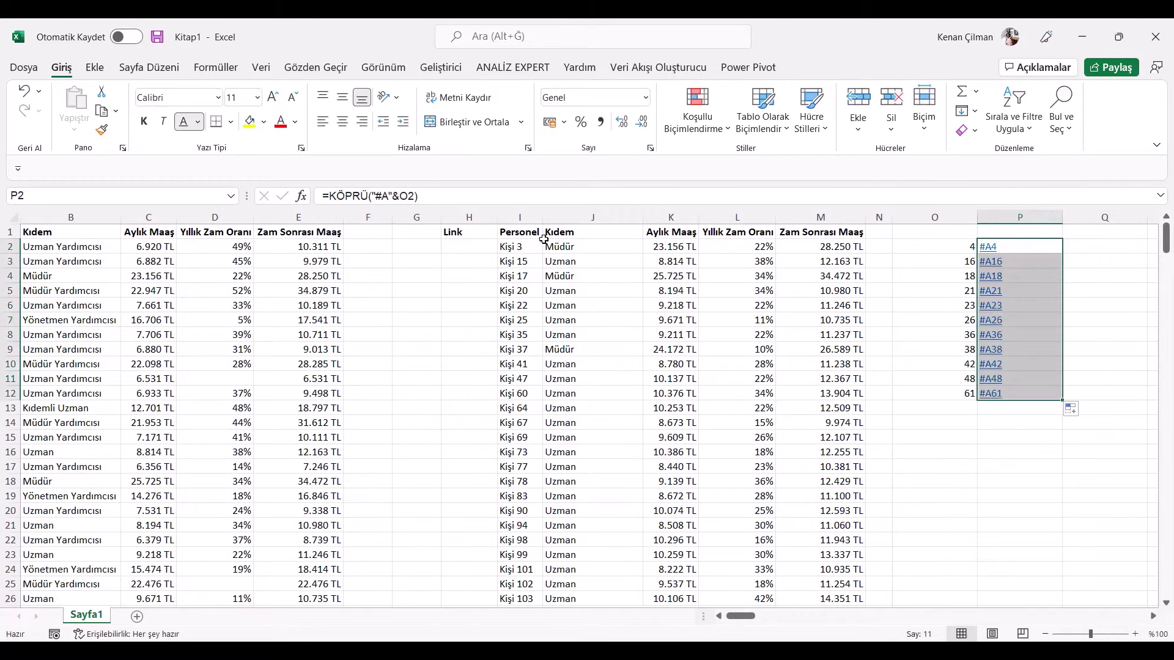
left_click(1118, 296)
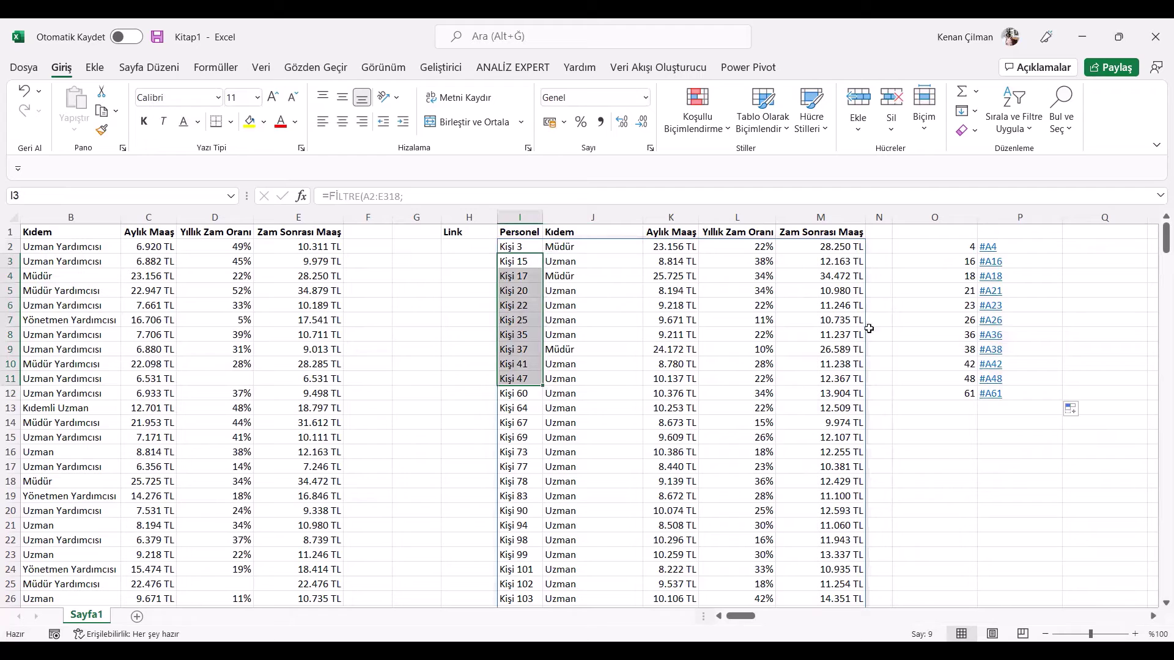
- Add I2 as the link's display name in P2's KÖPRÜ formula and fill it down to P12
double_click(1020, 247)
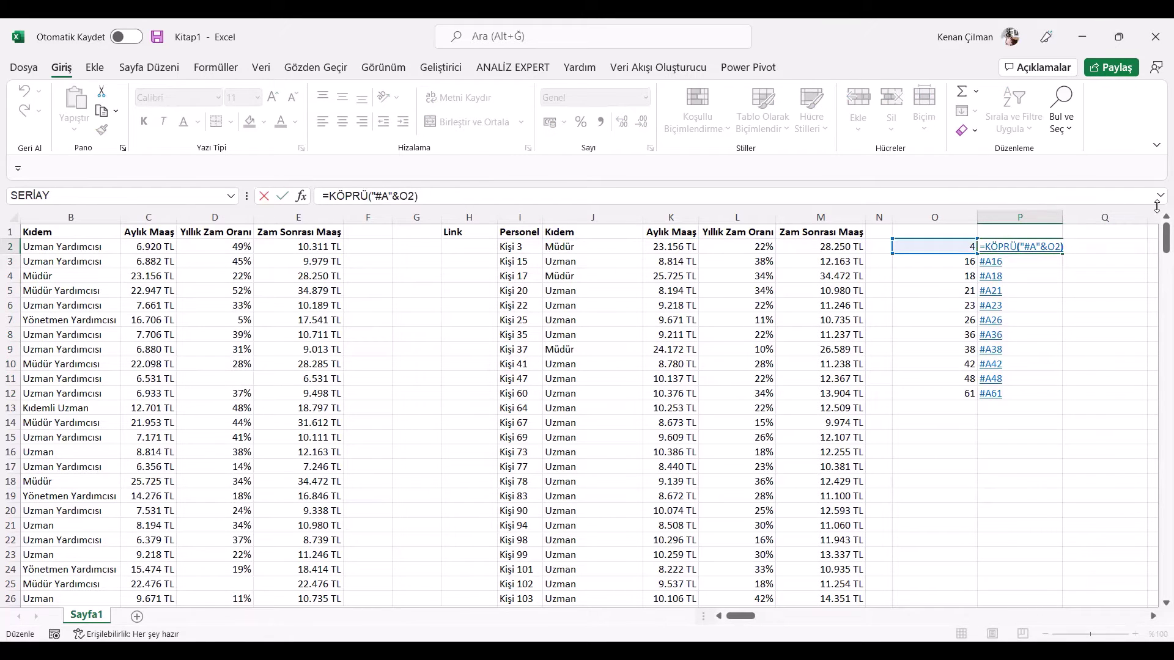
type(";")
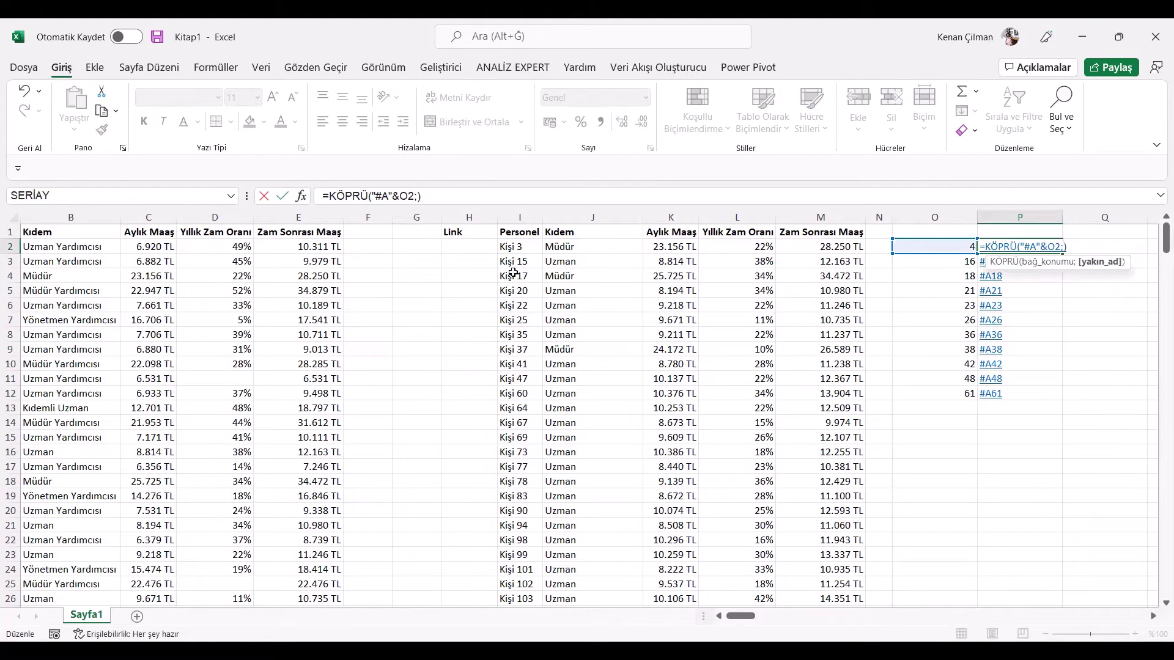
left_click(522, 248)
key("ctrl+Return")
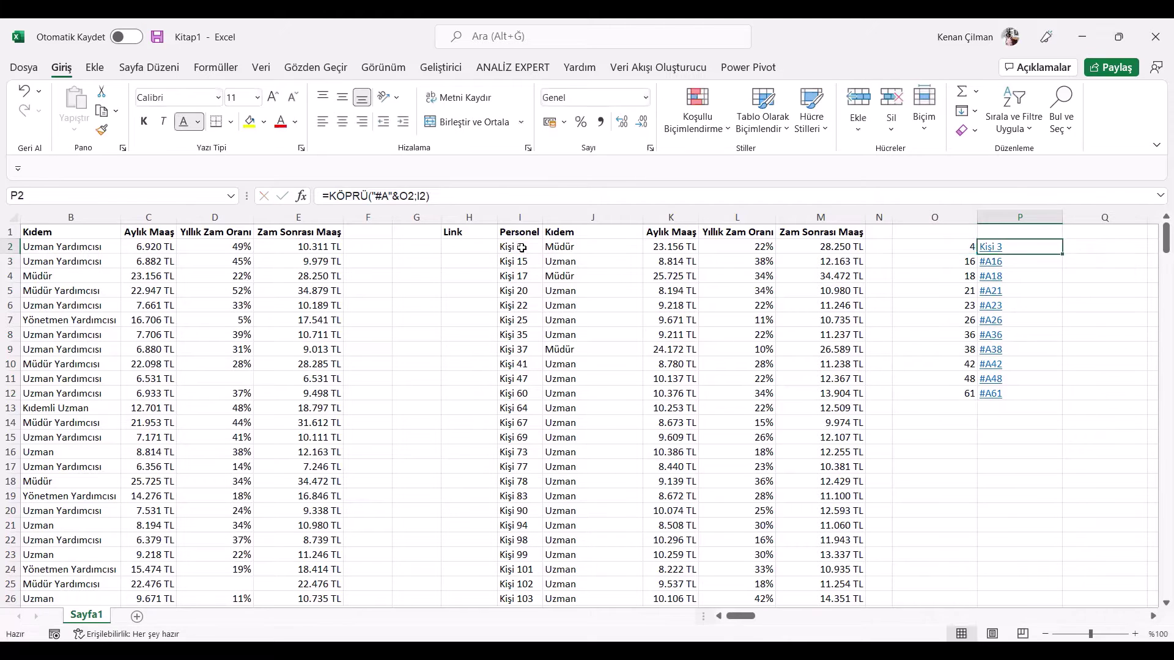
double_click(1062, 253)
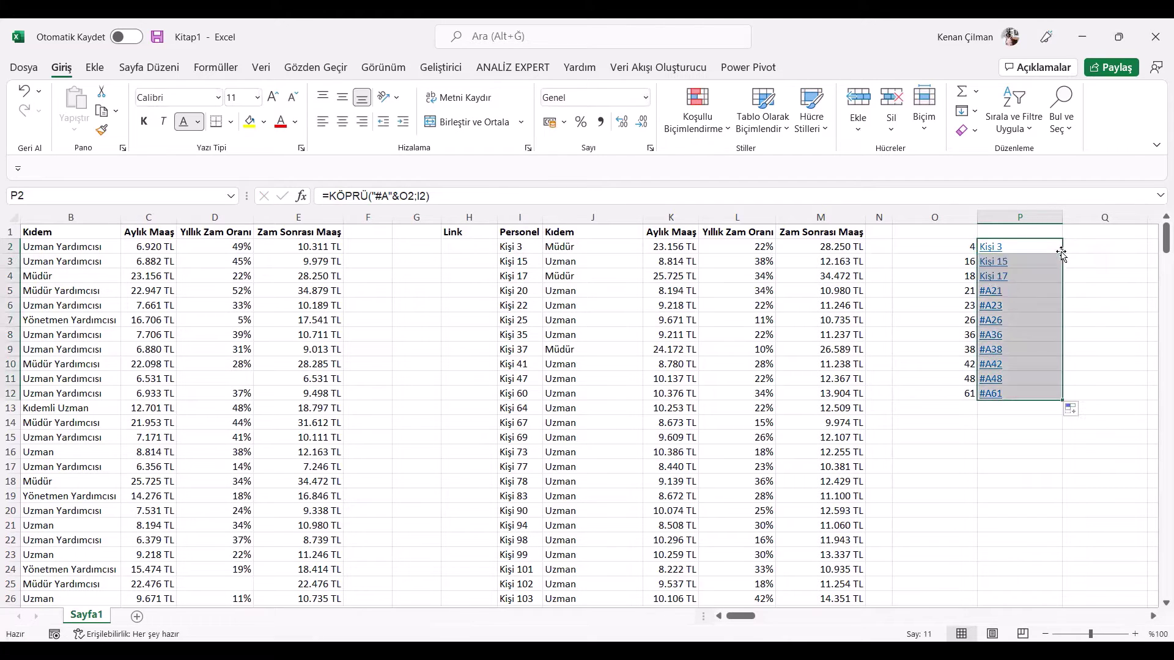
- Test the Kişi 22 and Kişi 35 links in column P and return to the top rows
left_click(1054, 244)
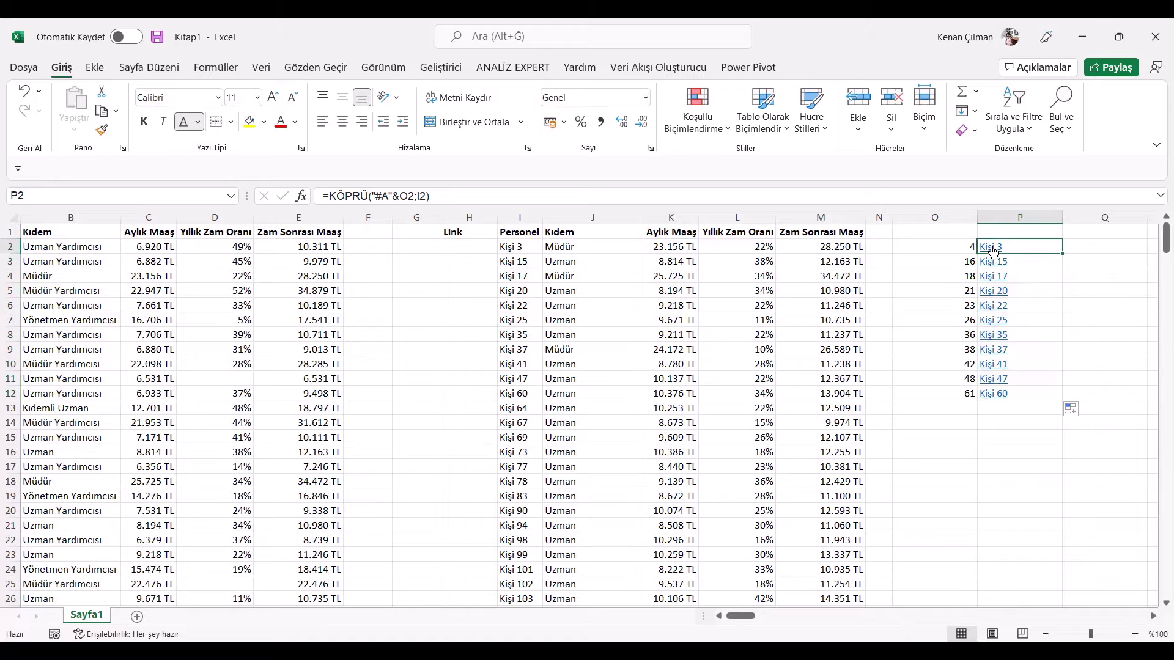
left_click(989, 305)
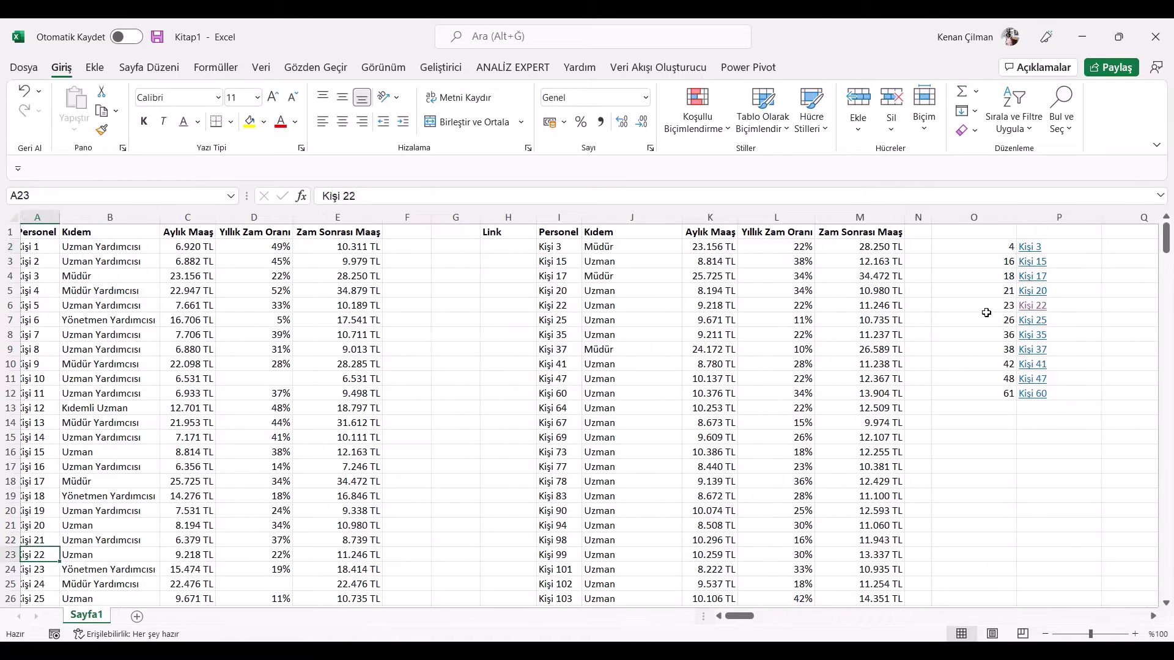
left_click(1039, 335)
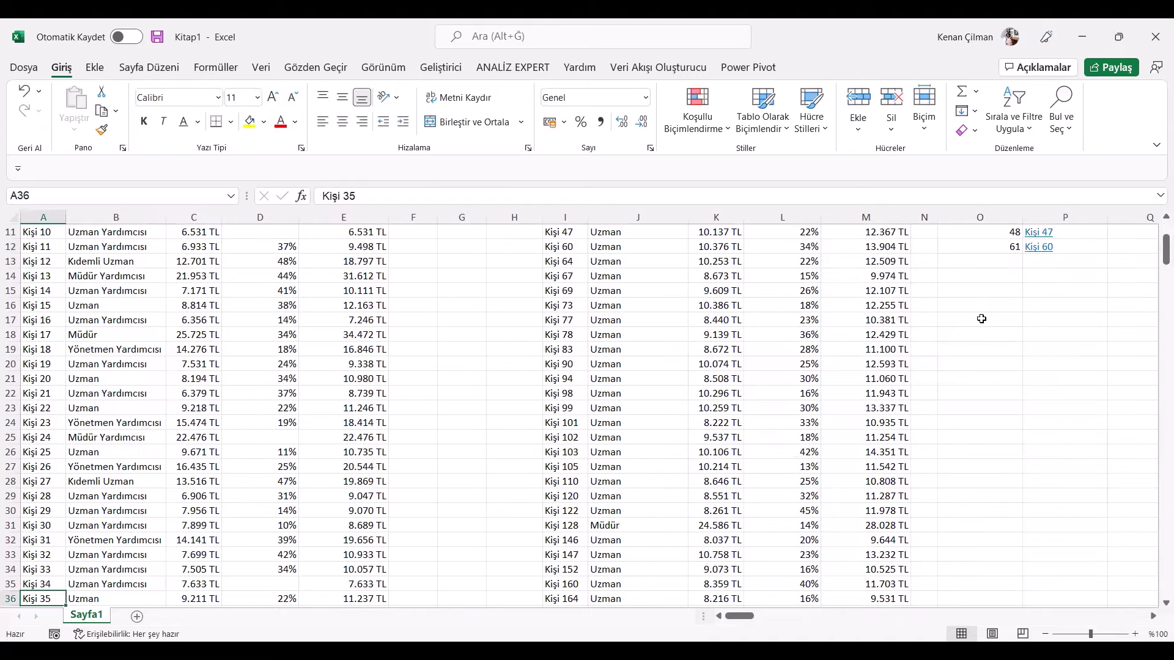
scroll(982, 319, "up", 4)
left_click(1122, 244)
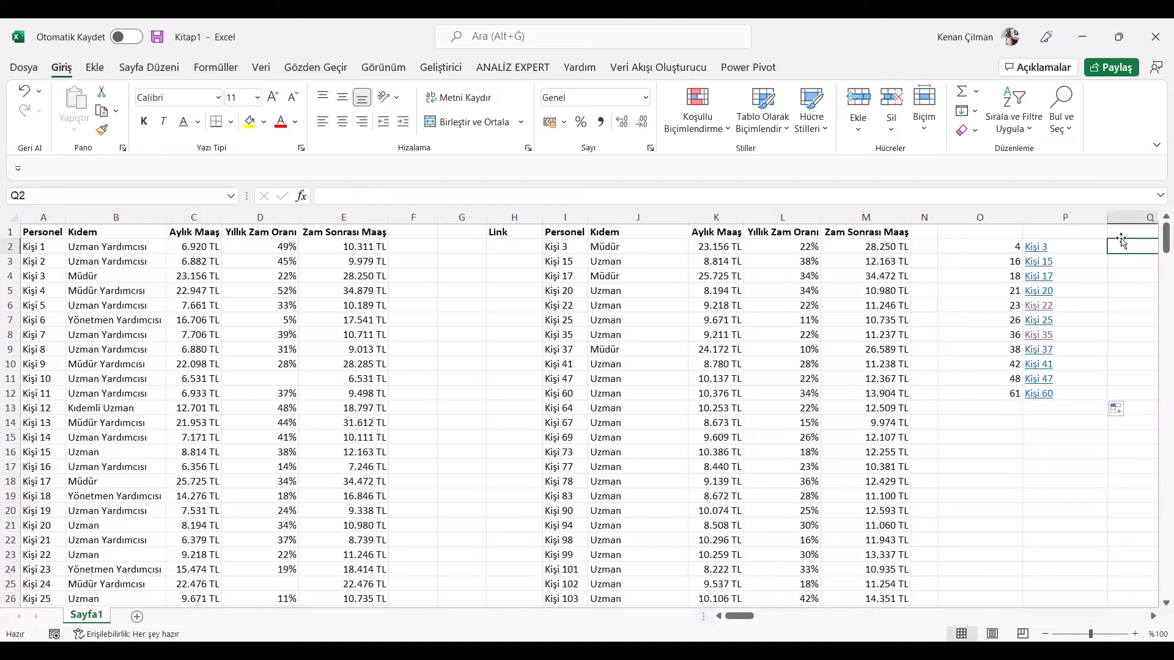
key("Left")
key("Left")
key("Right")
key("F2")
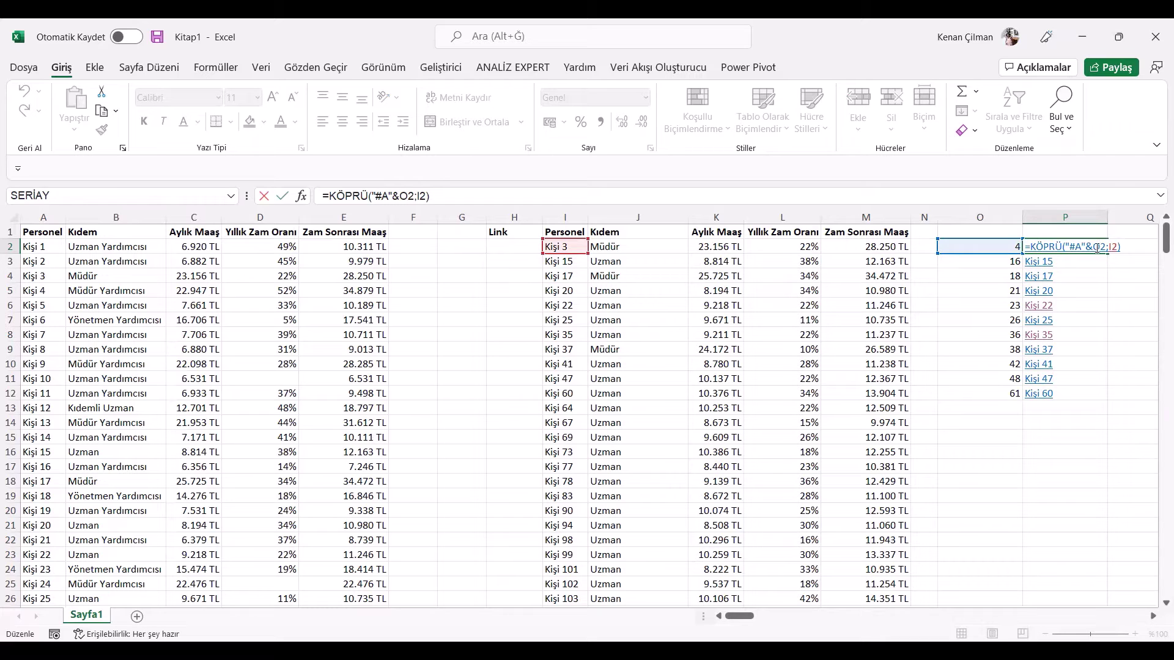
left_click_drag(1105, 246, 1095, 246)
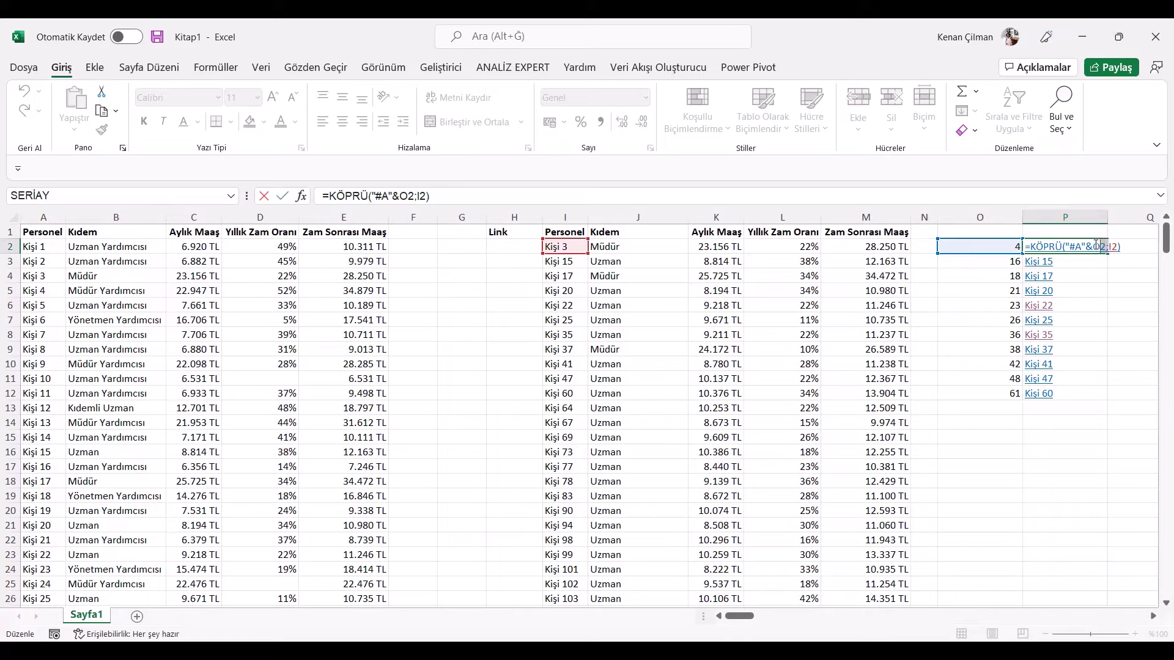
key("Escape")
- Replace the O2 reference in P2's KÖPRÜ formula with KAÇINCI(I2;A:A;0) copied from O2
double_click(1003, 250)
left_click_drag(997, 247, 921, 247)
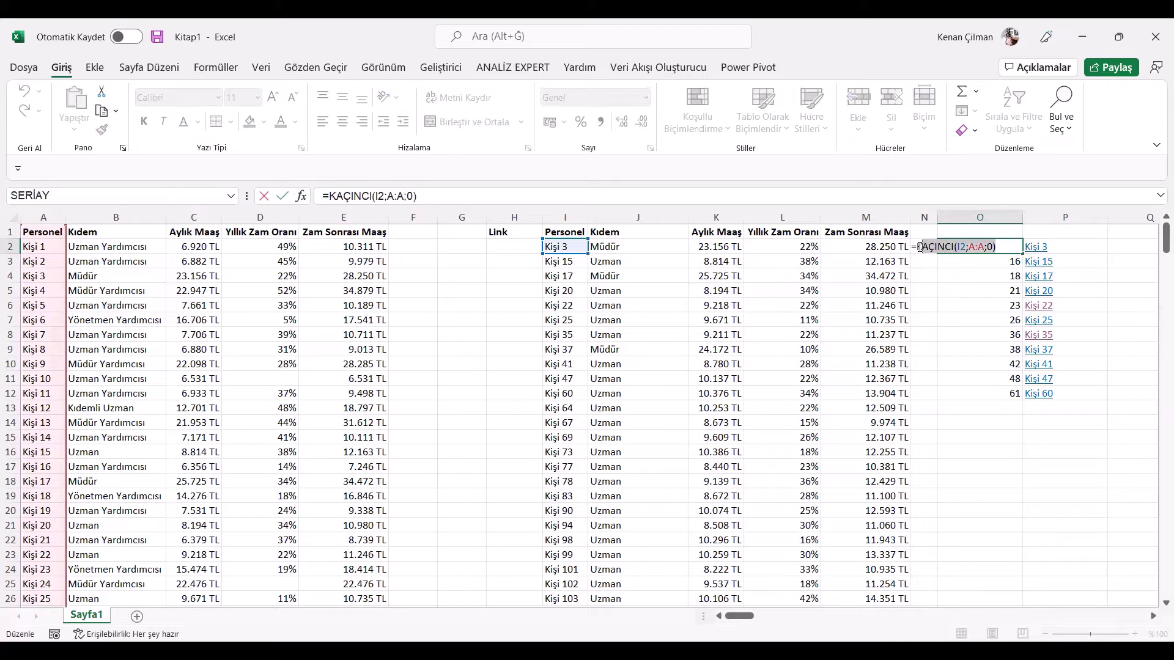
key("ctrl+c")
key("Escape")
double_click(1092, 245)
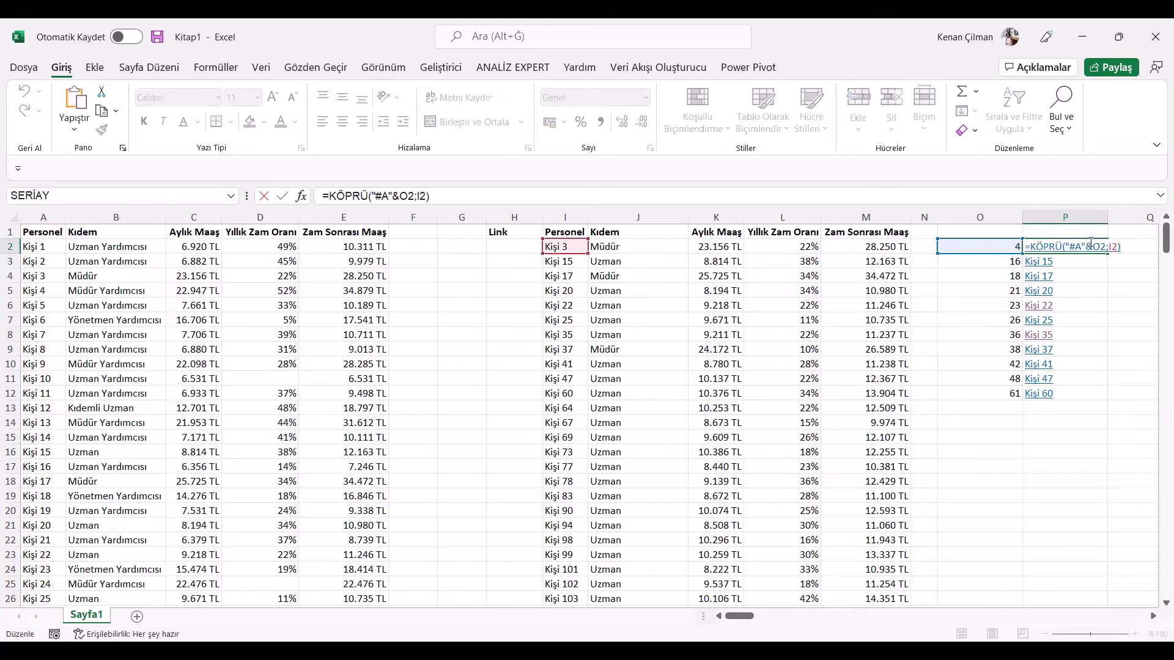
left_click_drag(1105, 247, 1095, 246)
key("ctrl+v")
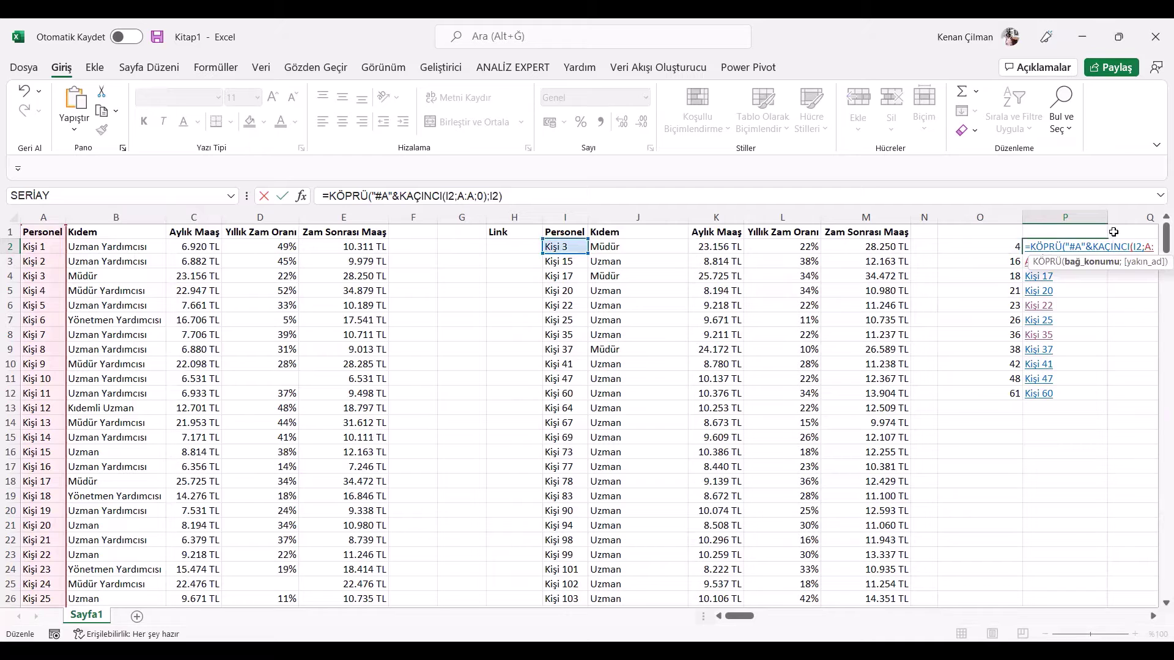
key("ctrl+Return")
- Move the combined KÖPRÜ formula from P2 to H2 and fill it down the Link column
key("ctrl+c")
key("Left")
key("Left")
key("Left")
key("Left")
key("Left")
key("Left")
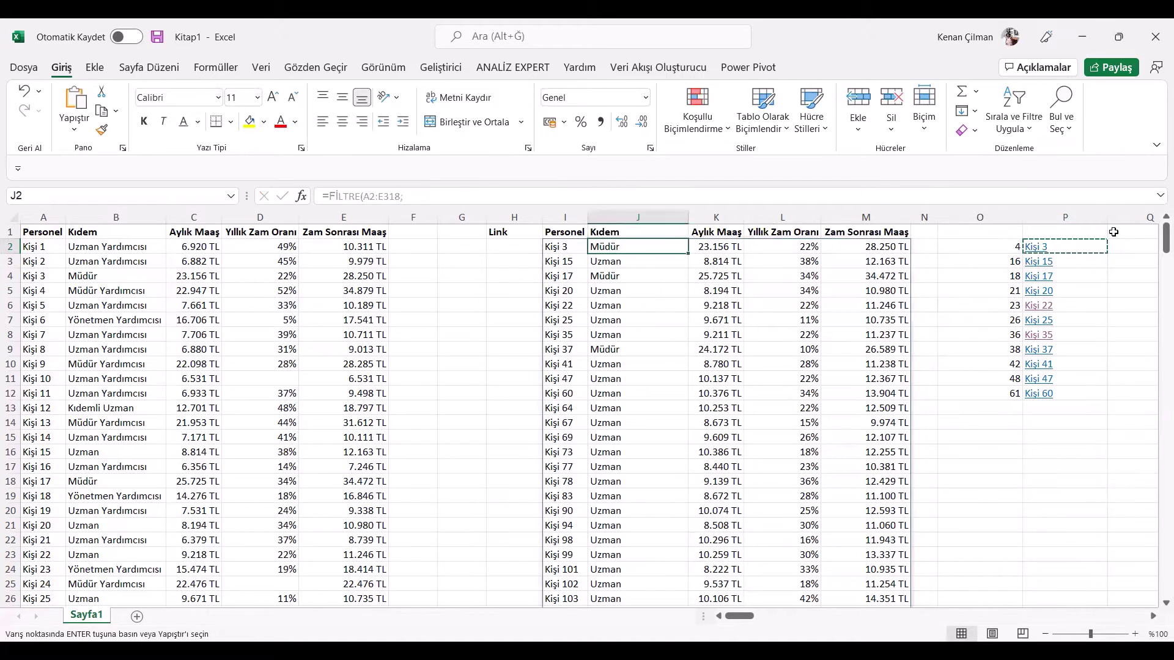
key("Left")
key("Left")
key("ctrl+v")
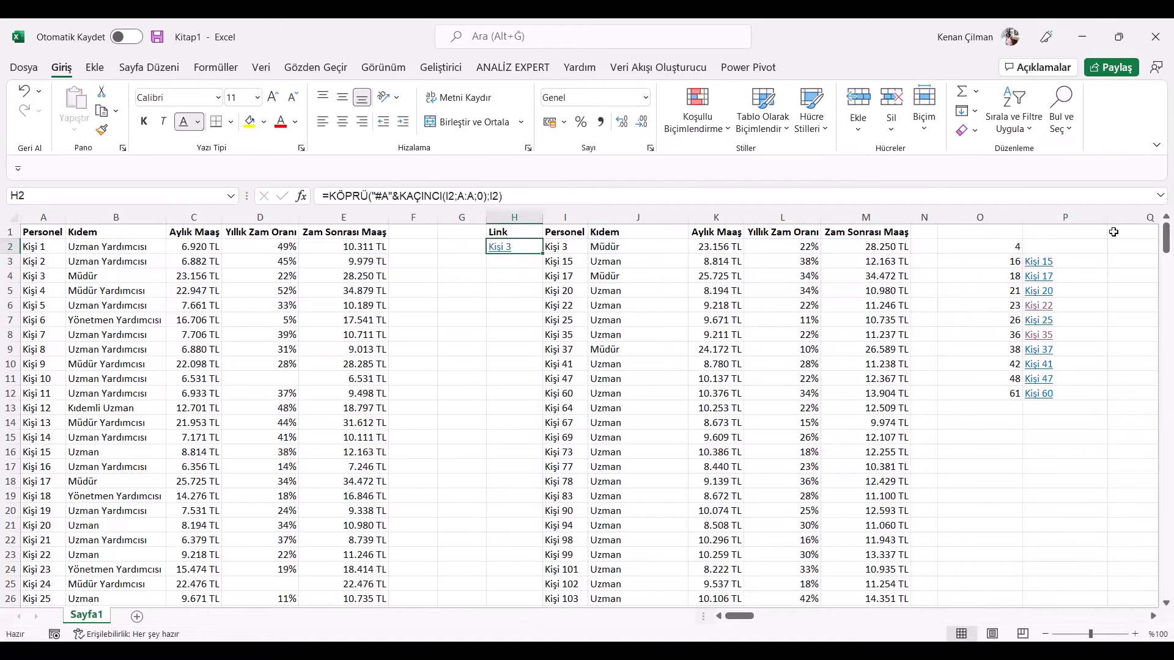
double_click(543, 254)
- Clear the contents of helper columns O and P
left_click(995, 217)
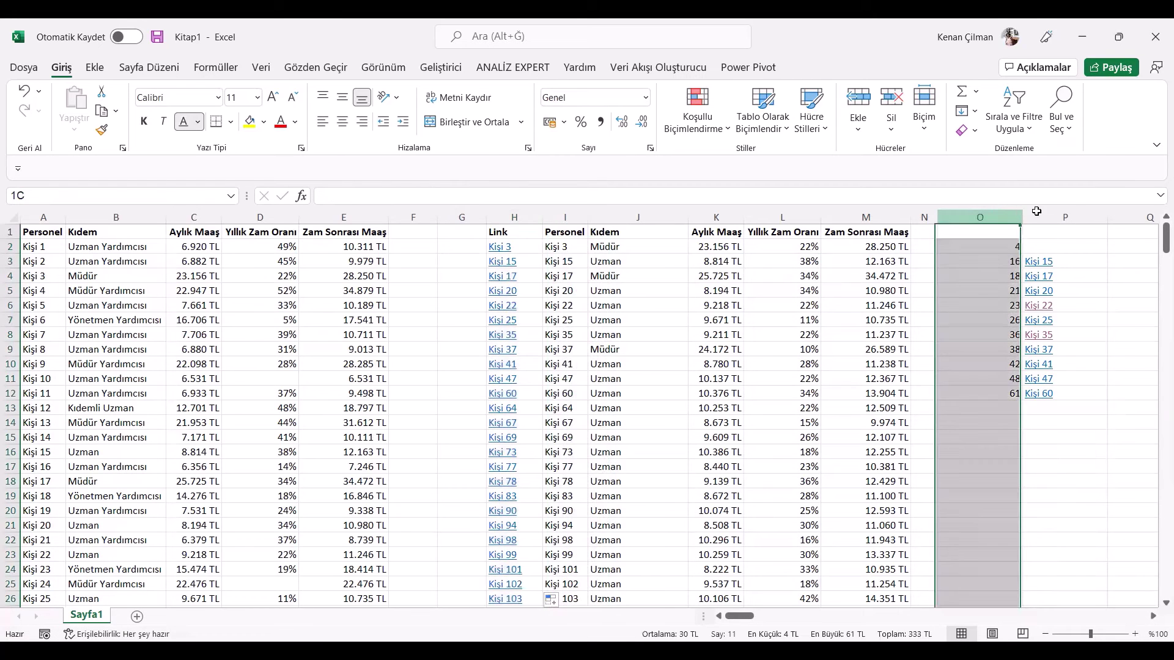
left_click(1076, 215, "shift")
key("Delete")
left_click(584, 288)
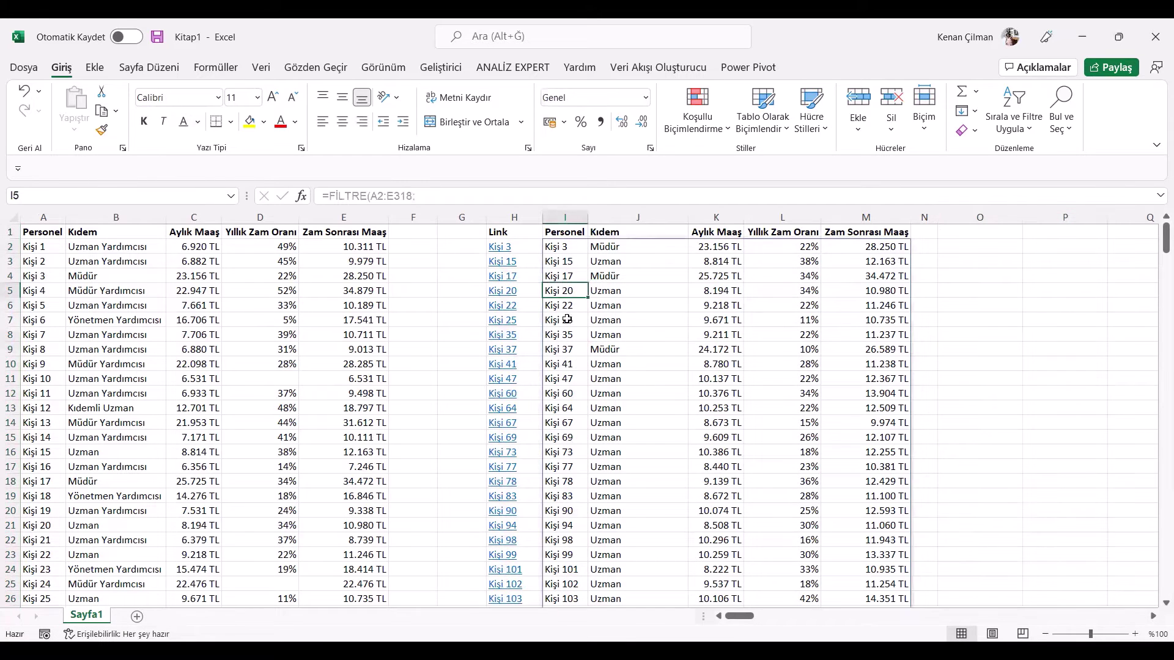
- Test the Kişi 20, Kişi 160 and Kişi 60 links in the Link column, returning to A1 after each distant jump
left_click(502, 291)
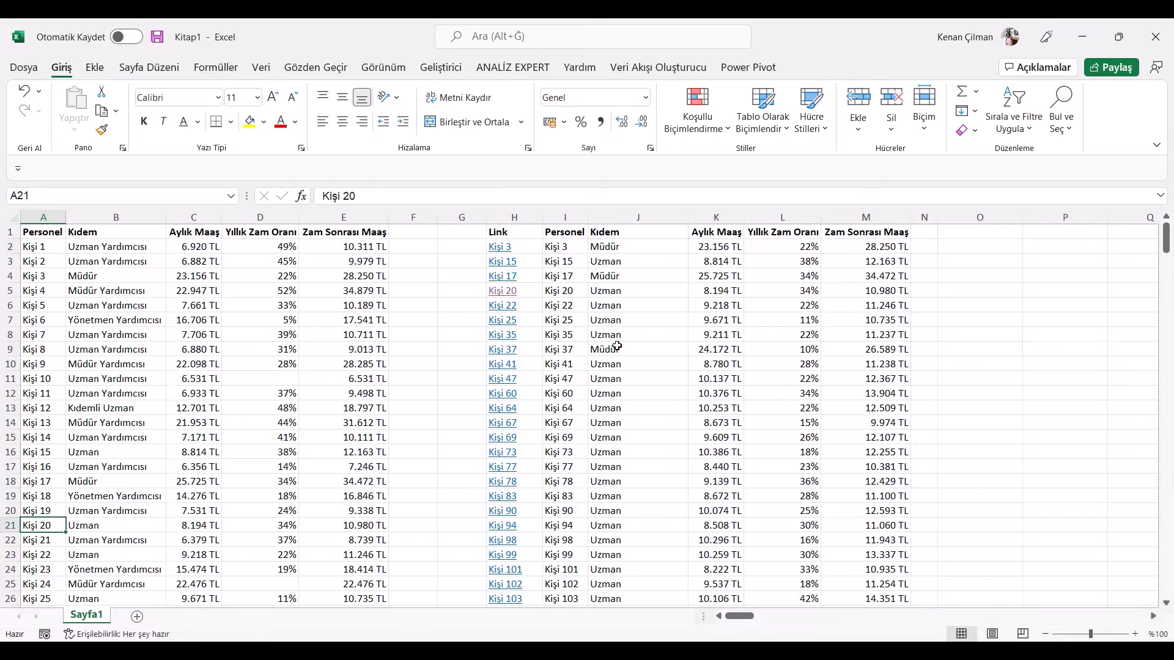
scroll(616, 347, "down", 7)
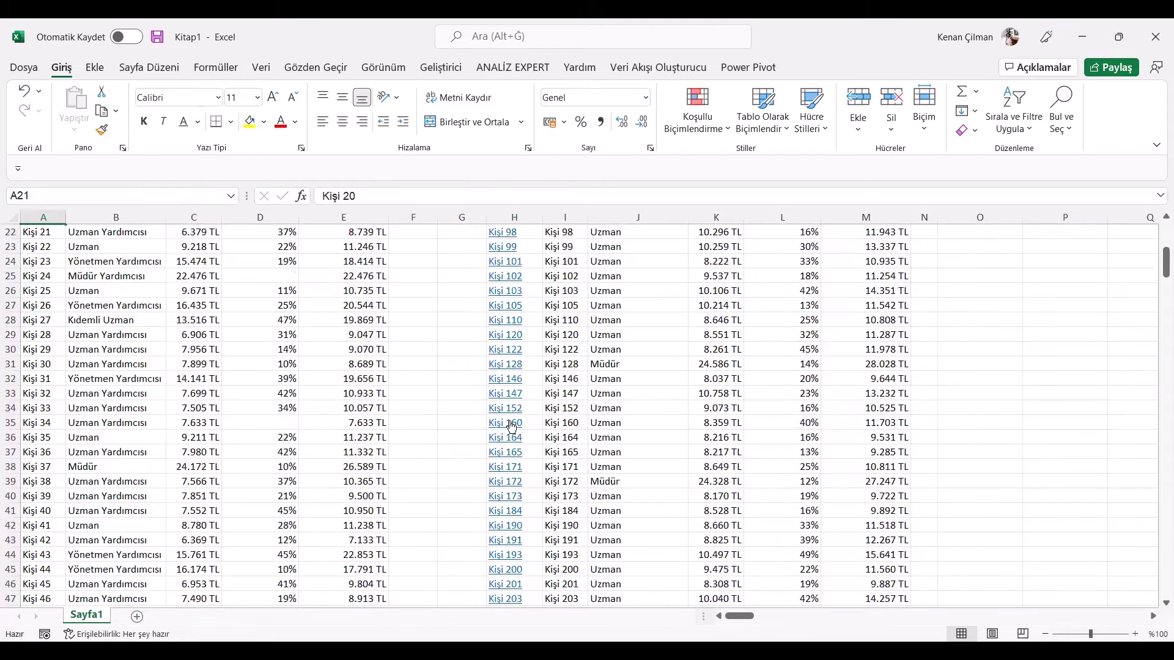
left_click(511, 426)
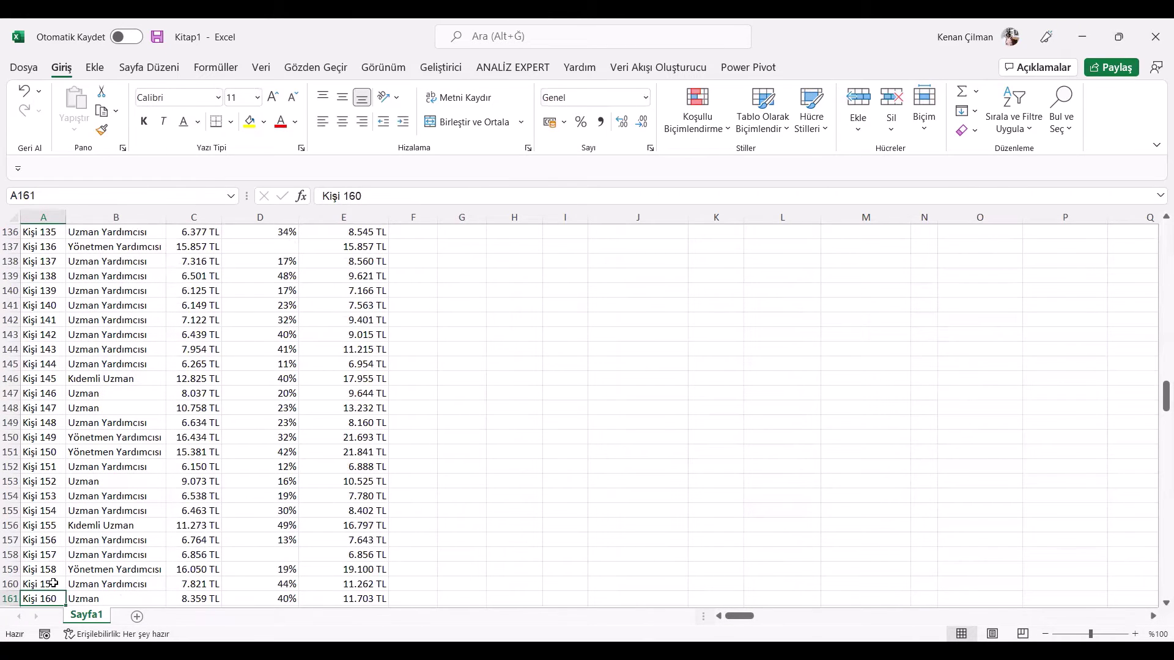
key("ctrl+Home")
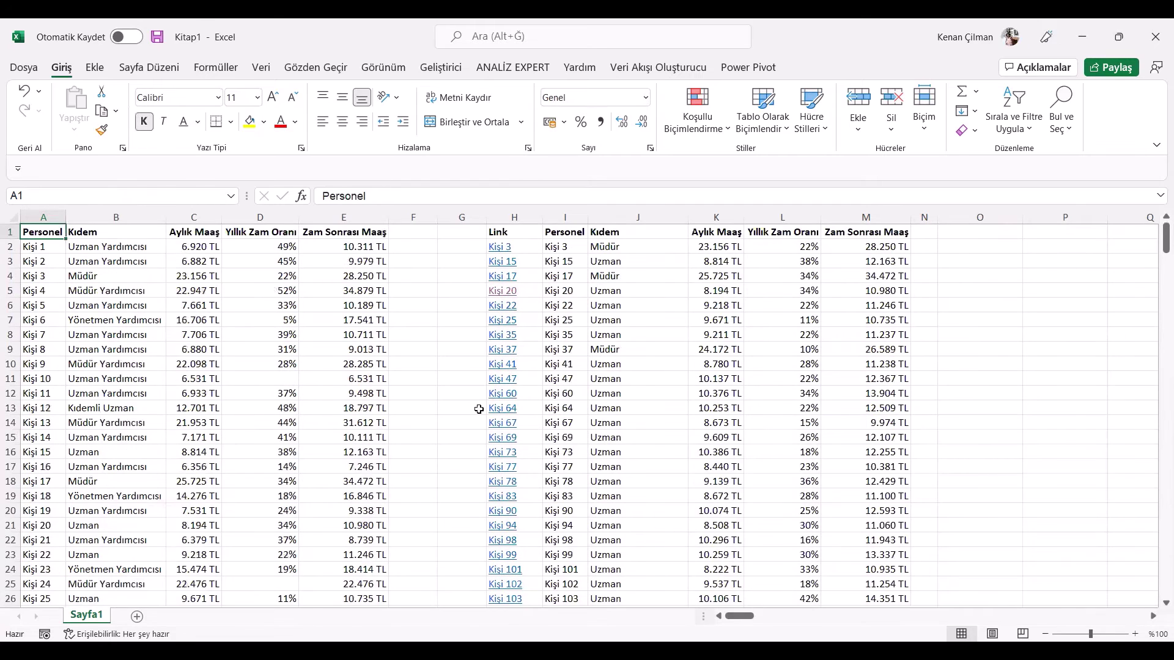
left_click(502, 398)
key("ctrl+Home")
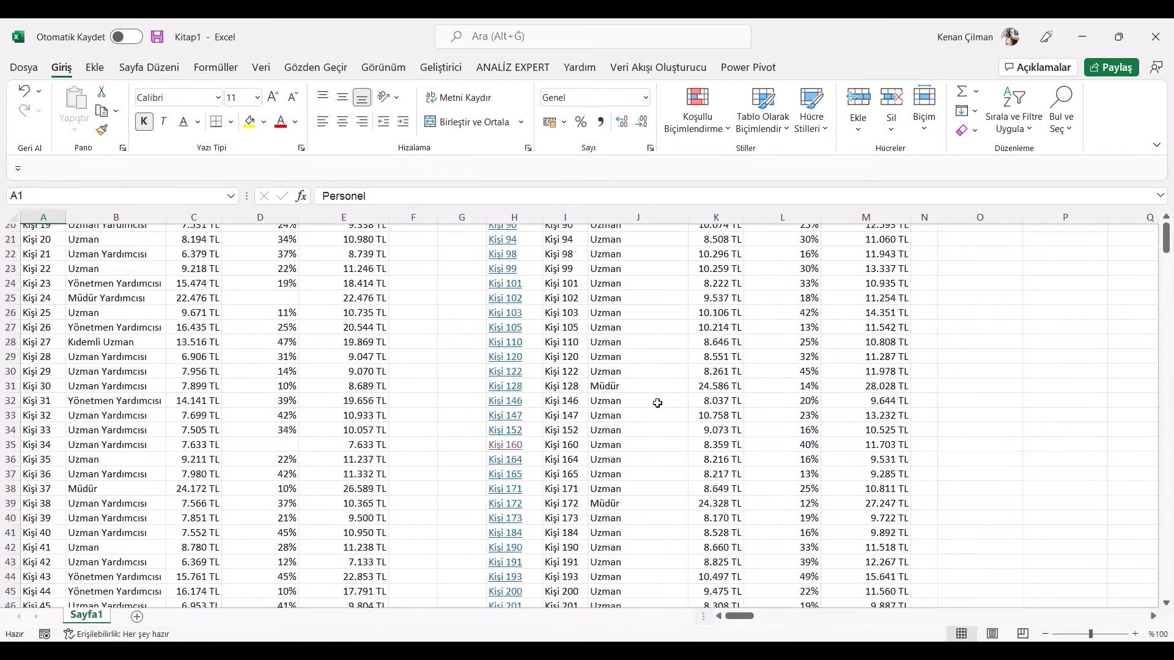
- Review the FİLTRE formula in I2 with its spilled results and the KÖPRÜ formula in H3, leaving both unedited
double_click(557, 243)
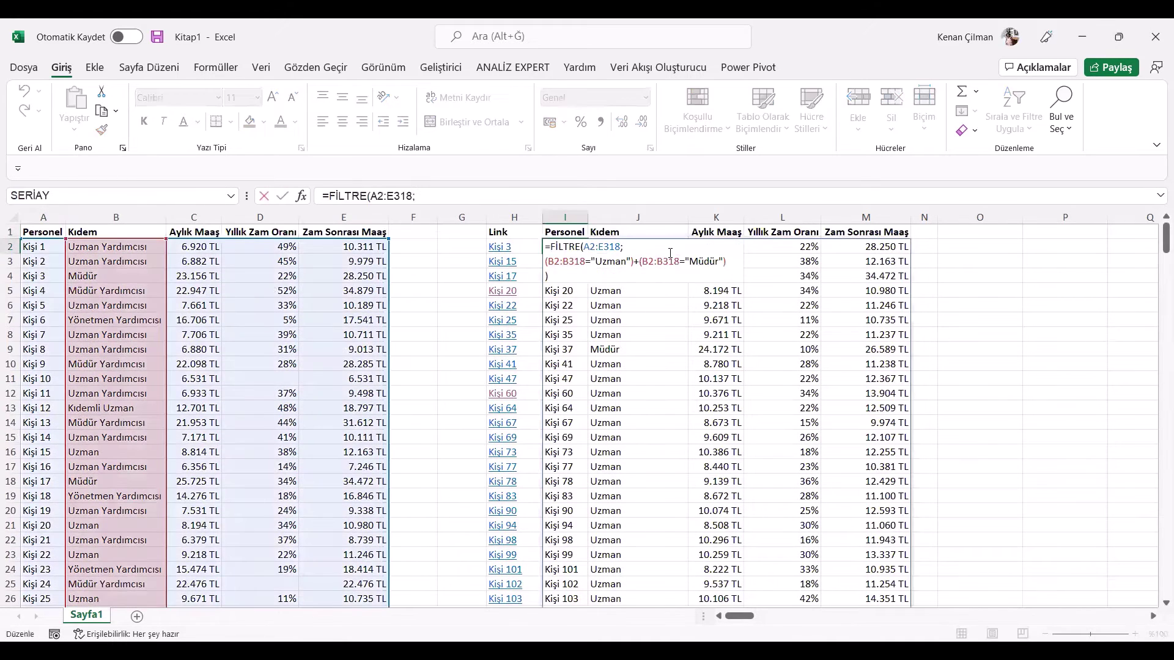
key("Escape")
left_click(636, 319)
left_click_drag(576, 247, 713, 334)
left_click(653, 303)
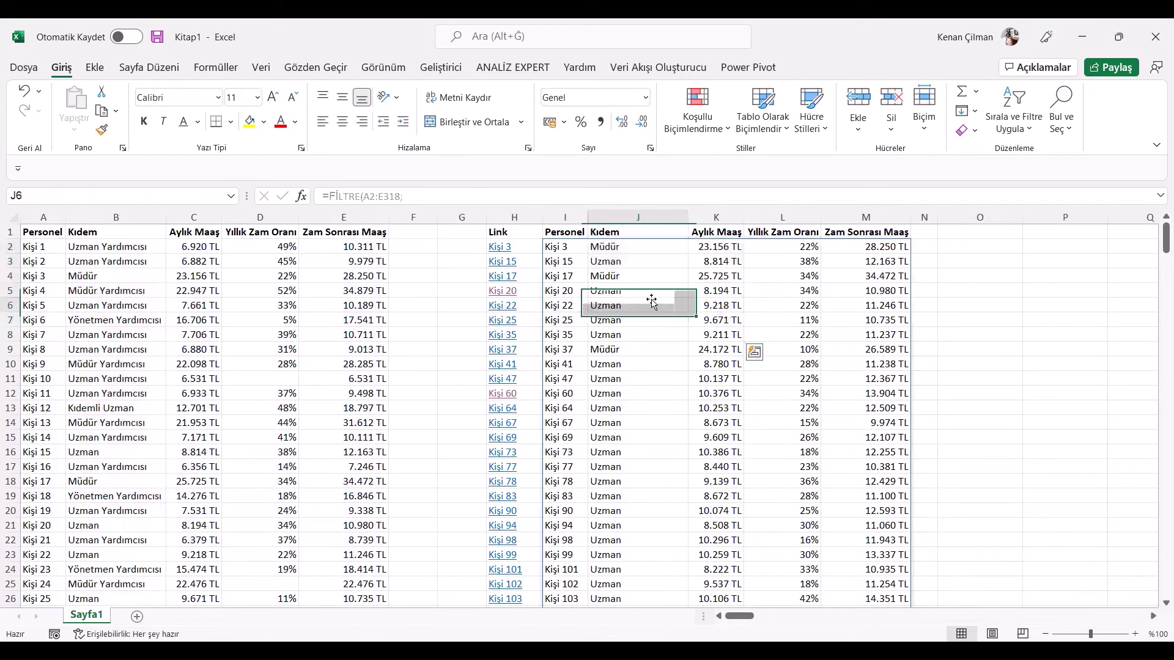
left_click(508, 267)
key("F2")
key("Escape")
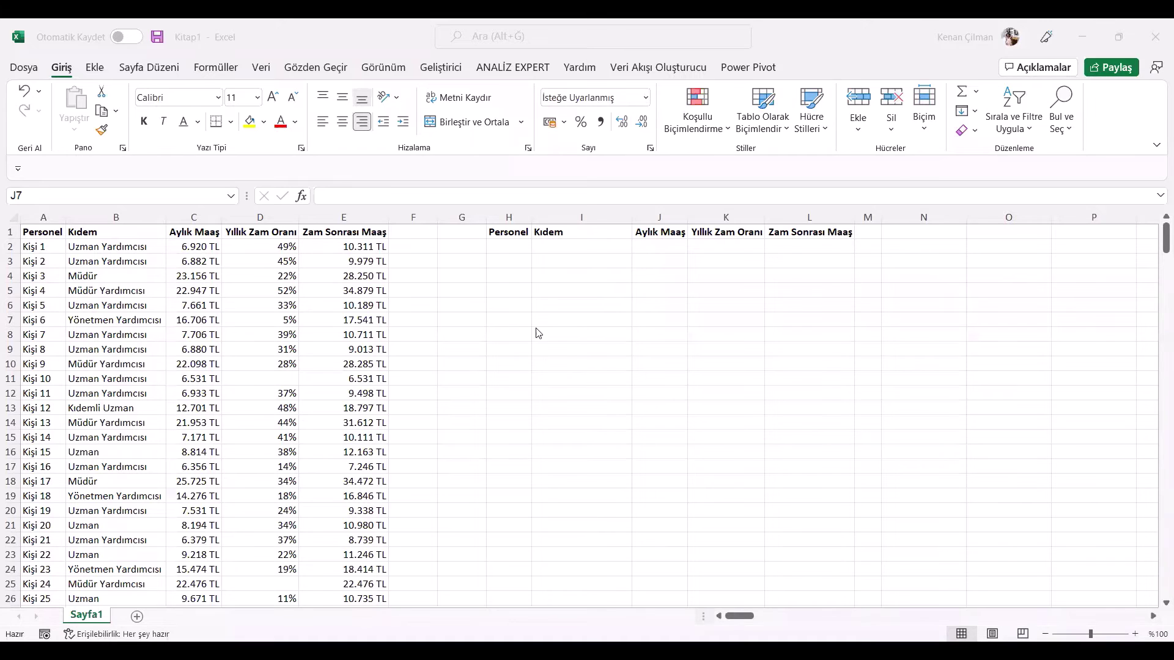
- Review the source salary table in columns A to E and the empty results area under headers H1:L1, finishing at H2
left_click(379, 290)
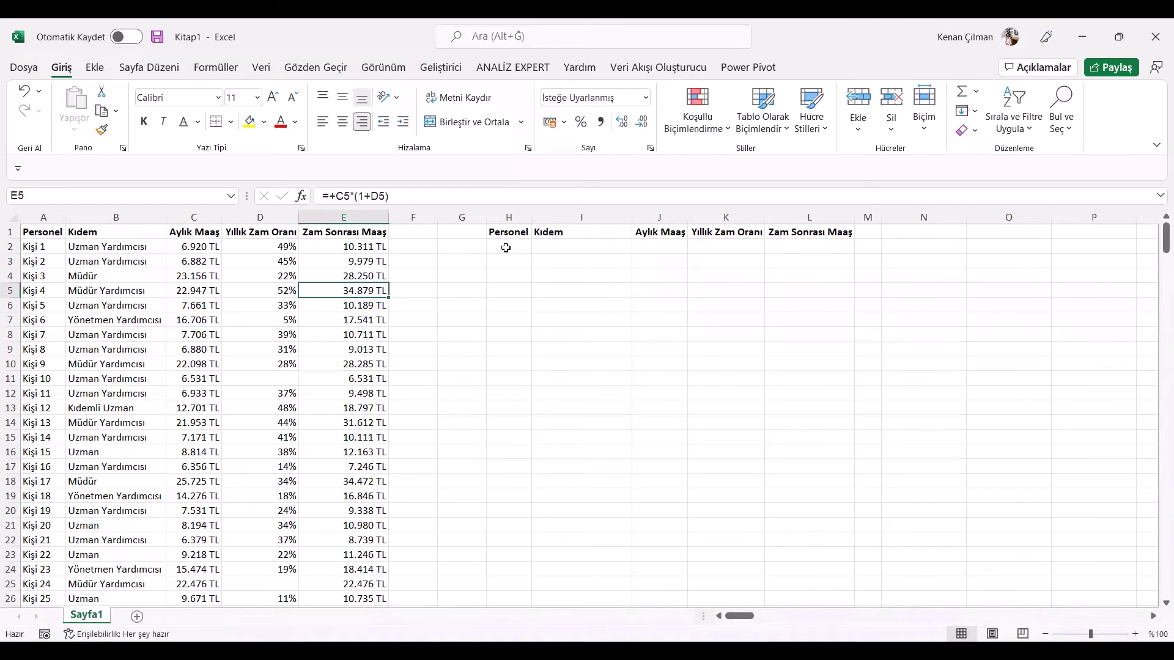
left_click_drag(497, 246, 802, 297)
left_click(803, 296)
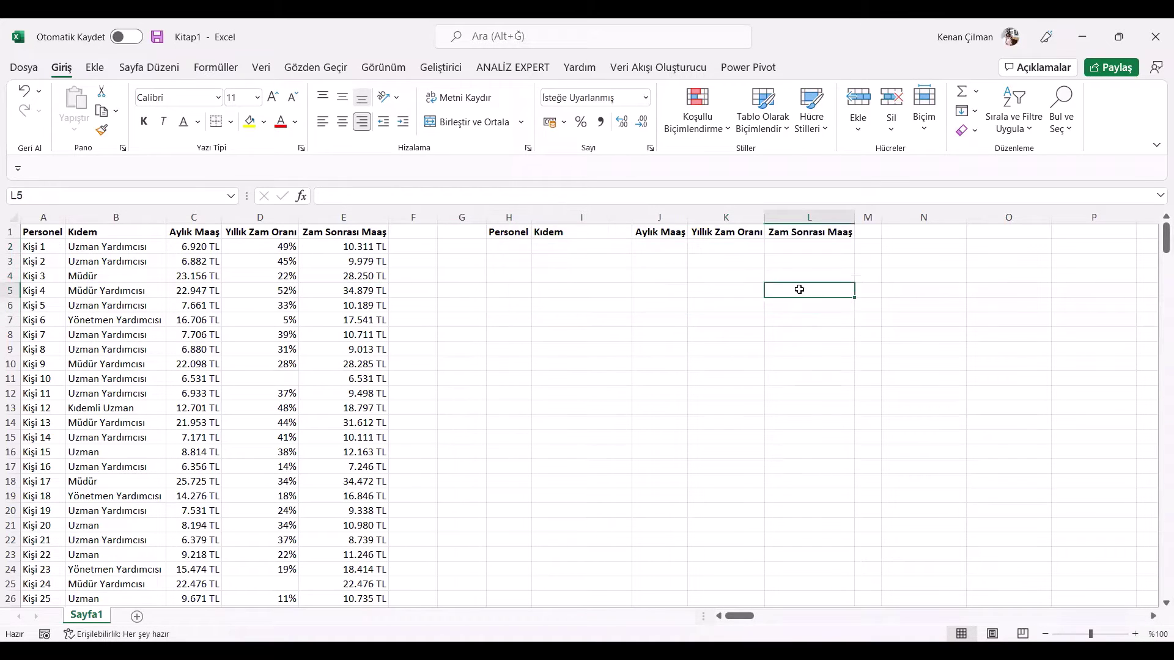
left_click(611, 320)
left_click_drag(44, 236, 278, 452)
left_click(358, 294)
left_click_drag(353, 231, 24, 423)
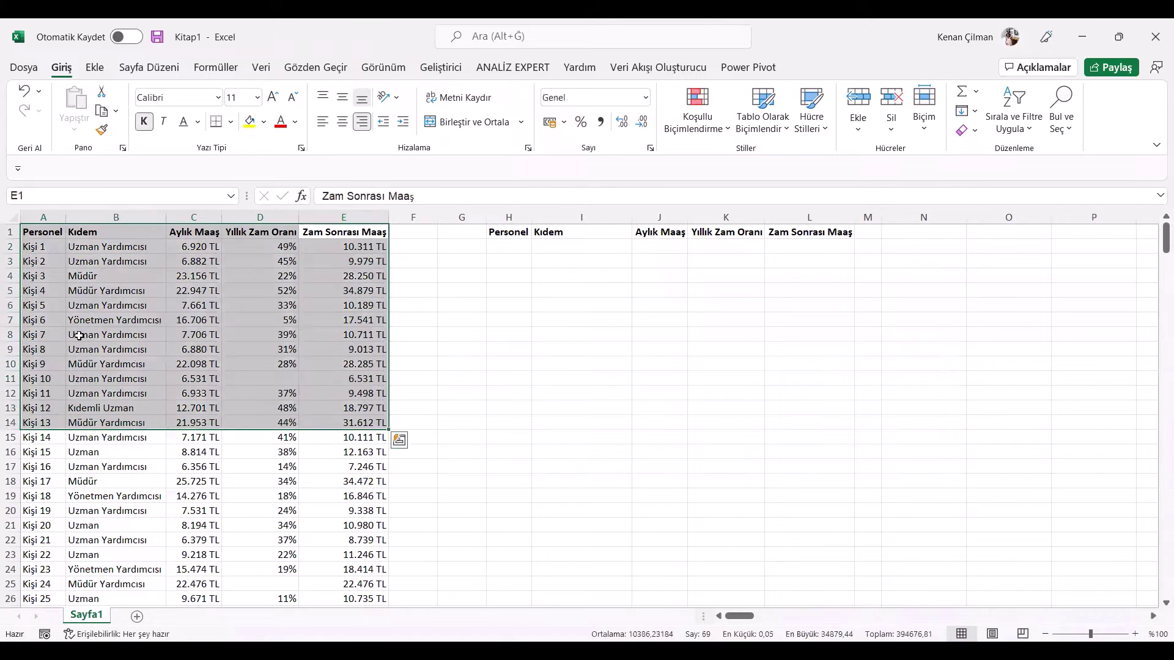
left_click(113, 307)
left_click(523, 246)
left_click(524, 245)
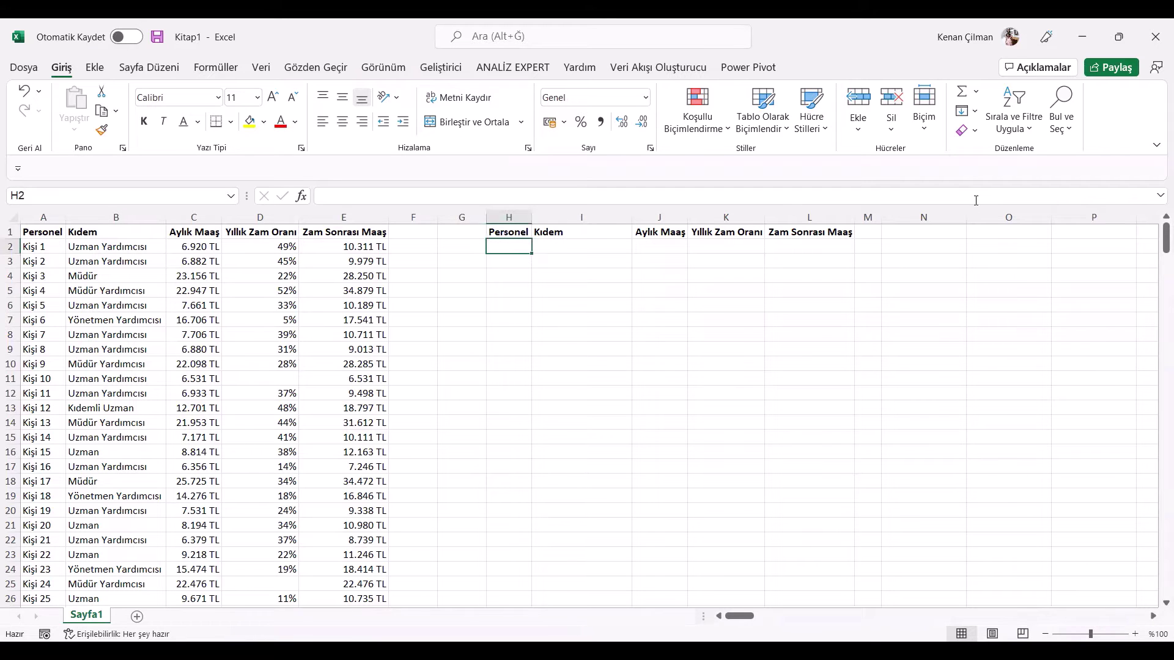
- Start a FİLTRE formula in H2 with the whole salary table A2:E318 as its array
type("=FİLTRE(")
left_click(28, 247)
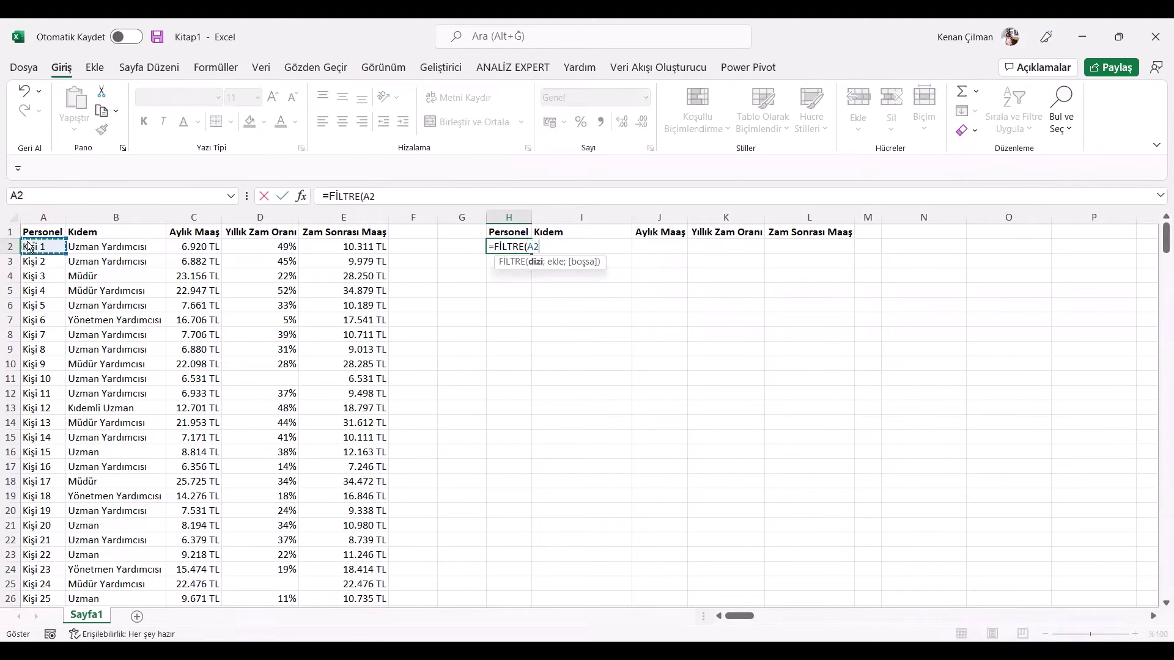
key("ctrl+shift+Down")
key("ctrl+shift+Right")
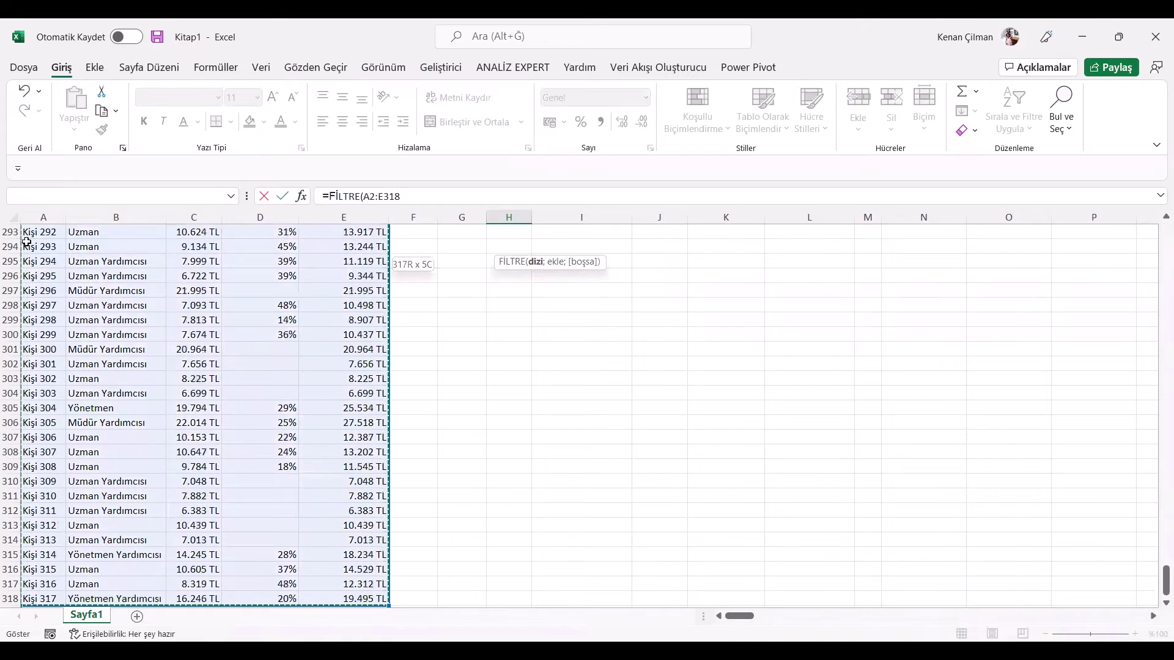
type(";")
scroll(1131, 361, "up", 20)
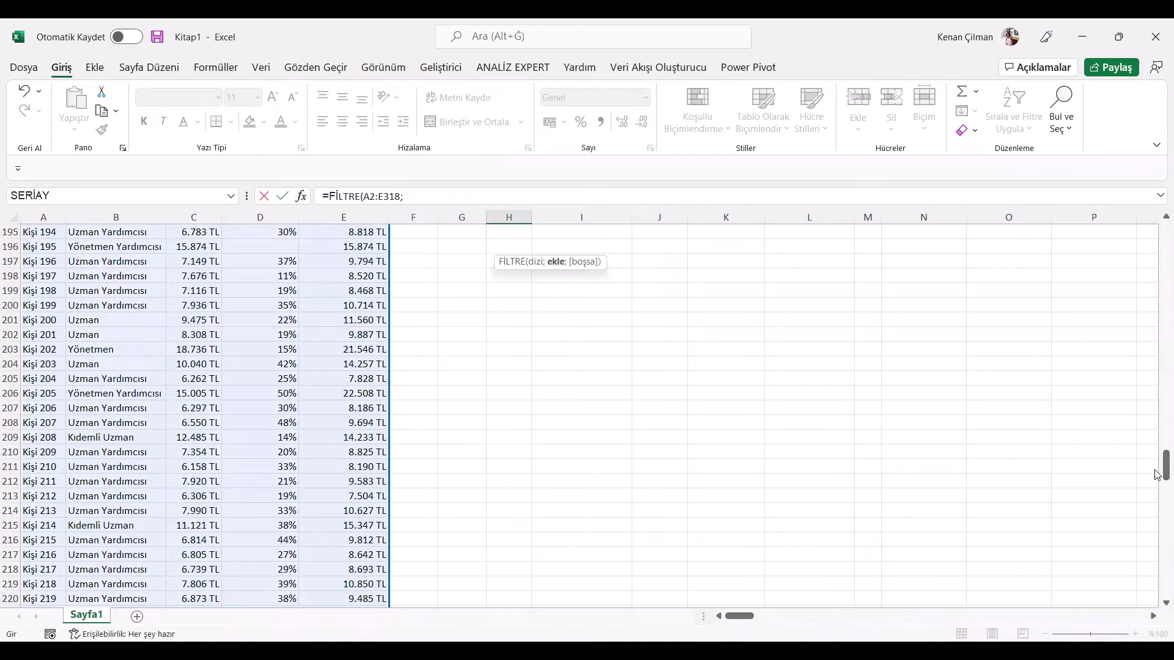
left_click_drag(1157, 476, 1158, 229)
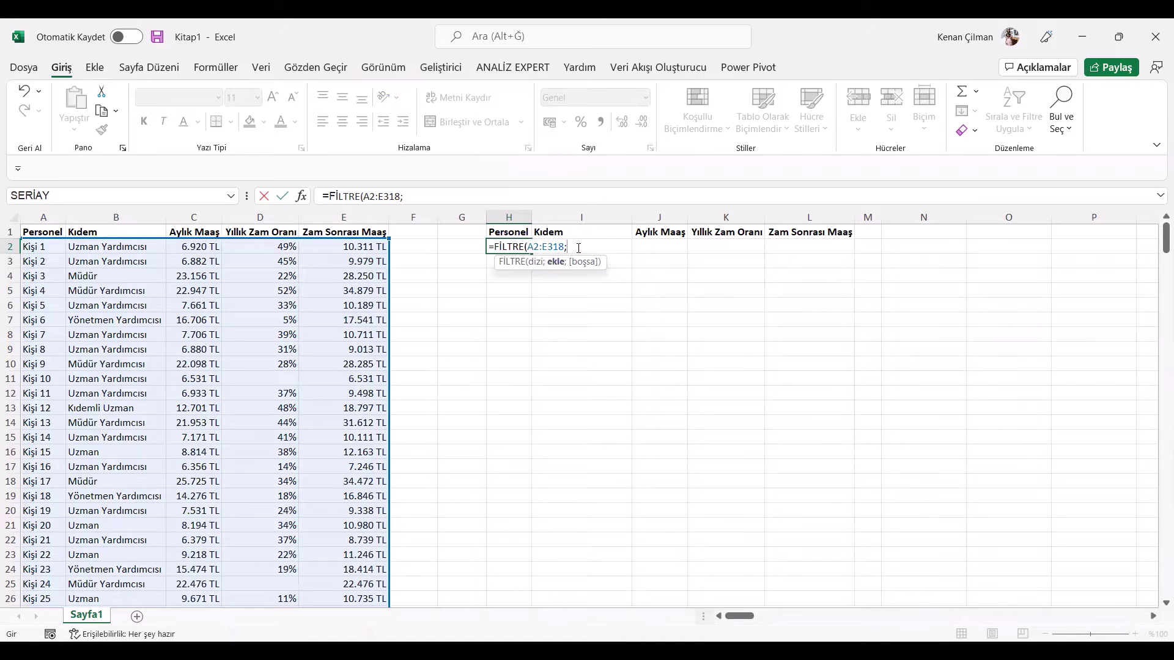
- Complete the H2 FİLTRE formula with the condition C2:C318>=20000 and look over the spilled rows
left_click(198, 246)
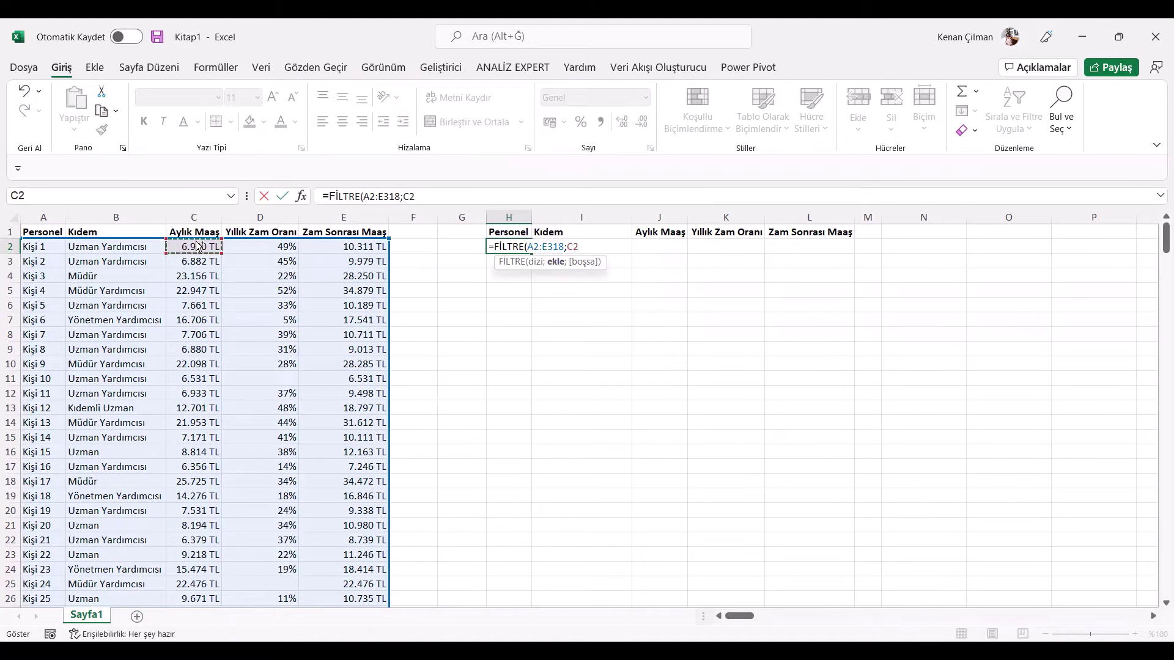
key("ctrl+shift+Down")
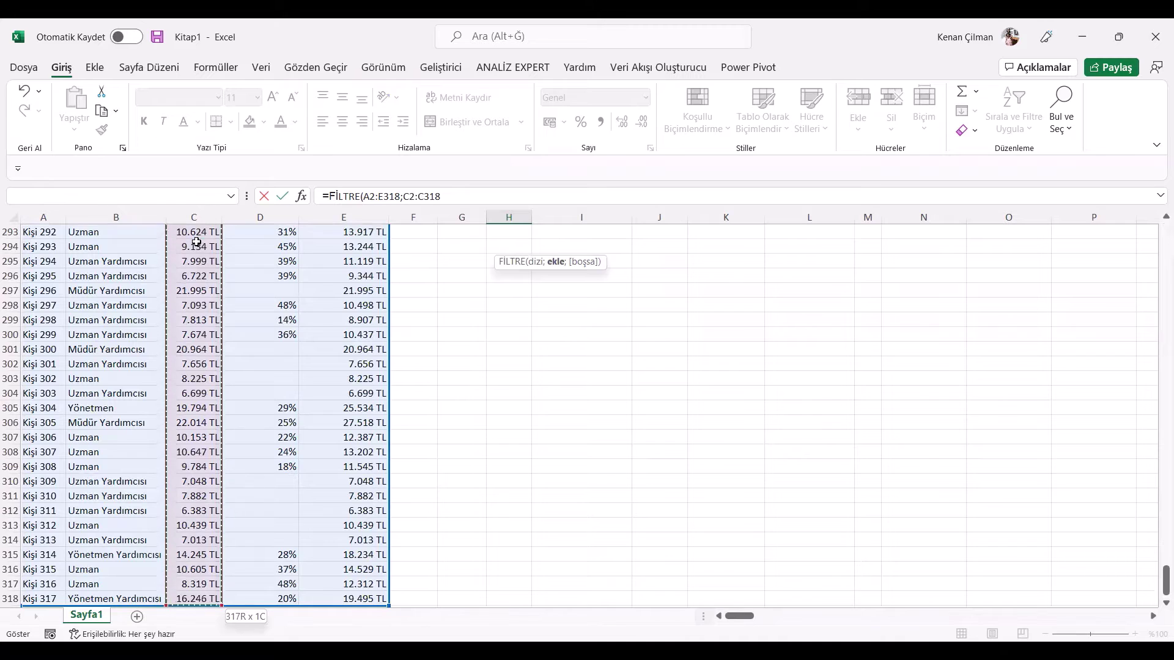
type(">")
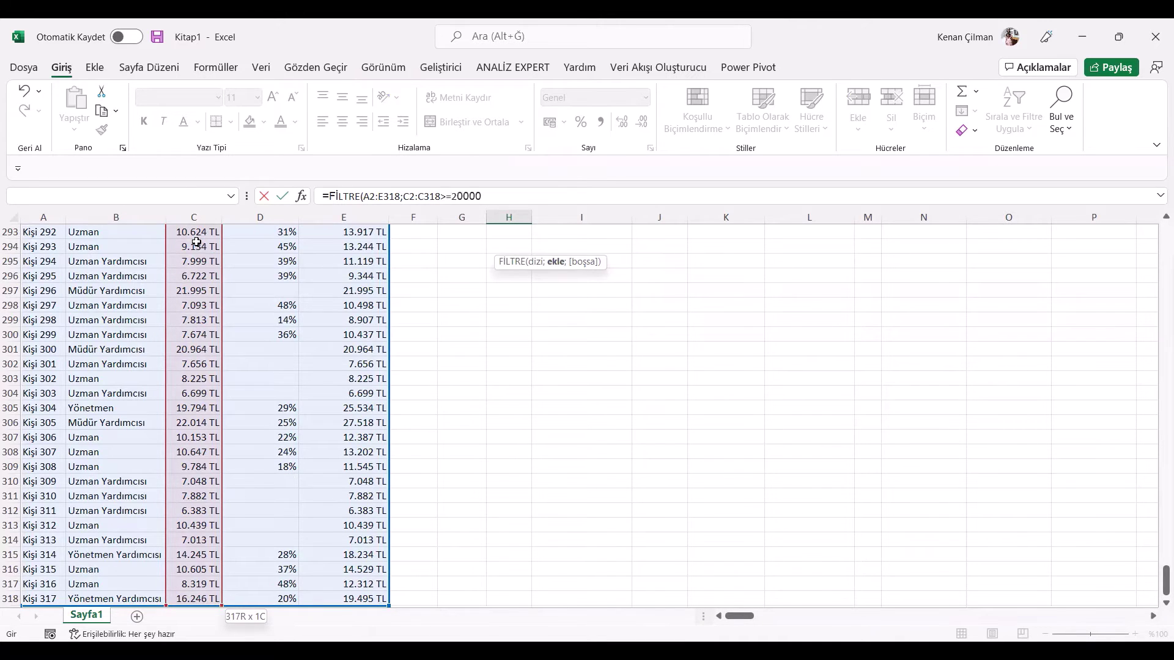
type("=20000")
key("Return")
scroll(780, 363, "down", 7)
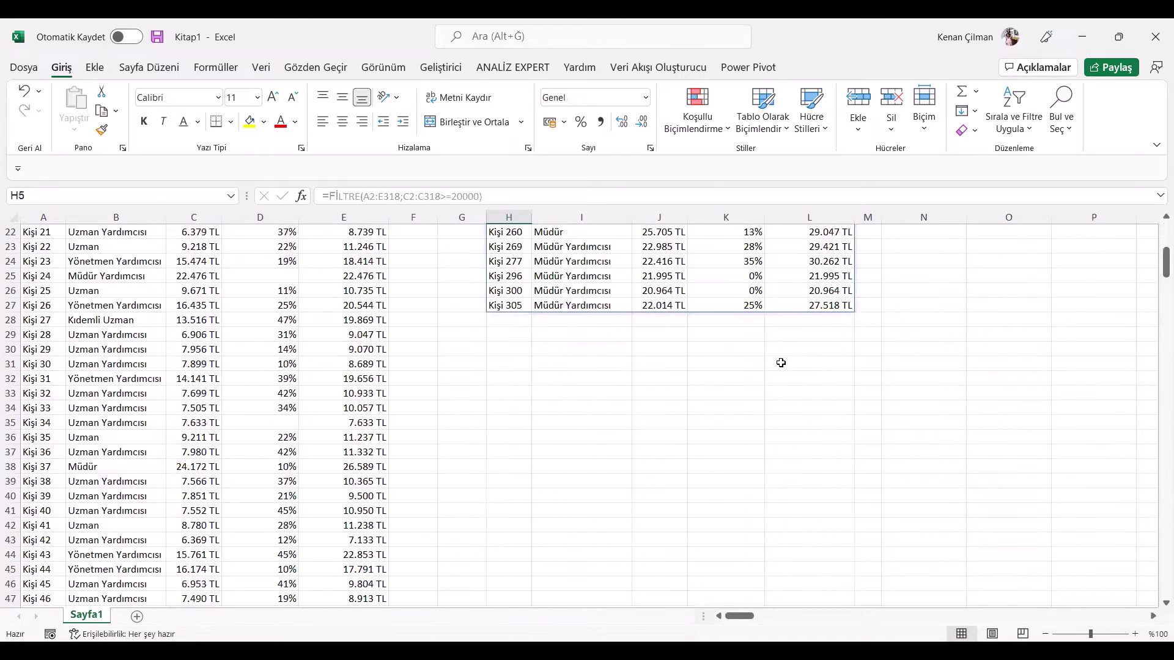
scroll(780, 362, "up", 7)
- Wrap the H2 filter in SIRALA, sorting by column 3 in descending order (-1), and check the Aylık Maaş order
double_click(519, 244)
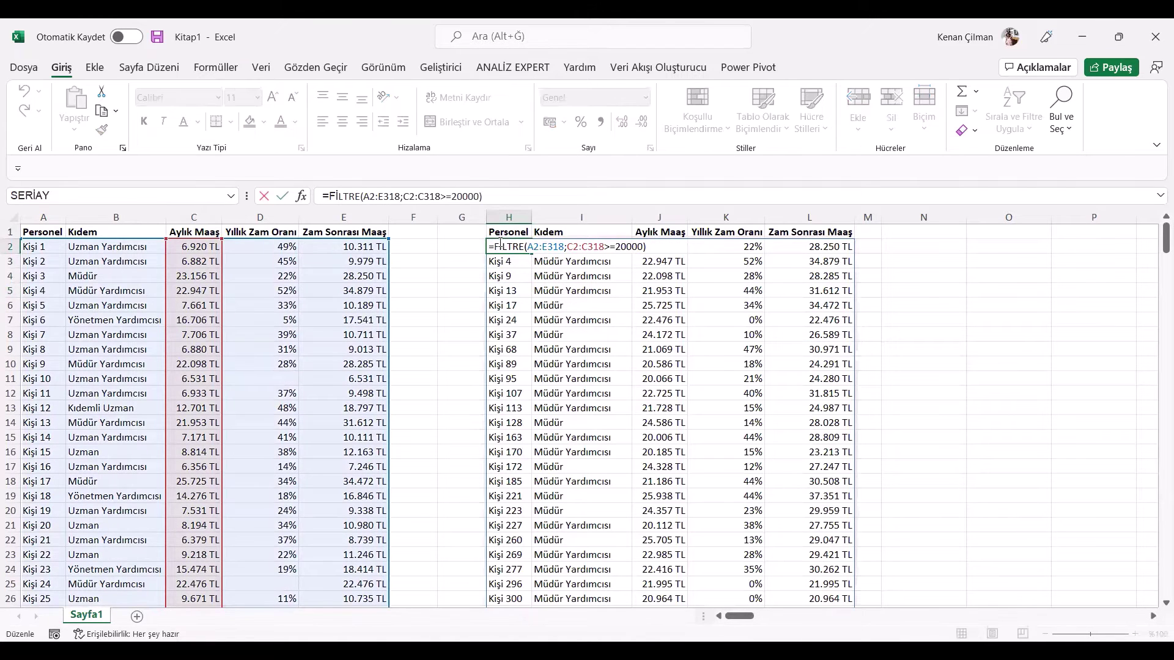
left_click(496, 244)
type("SIRALA(")
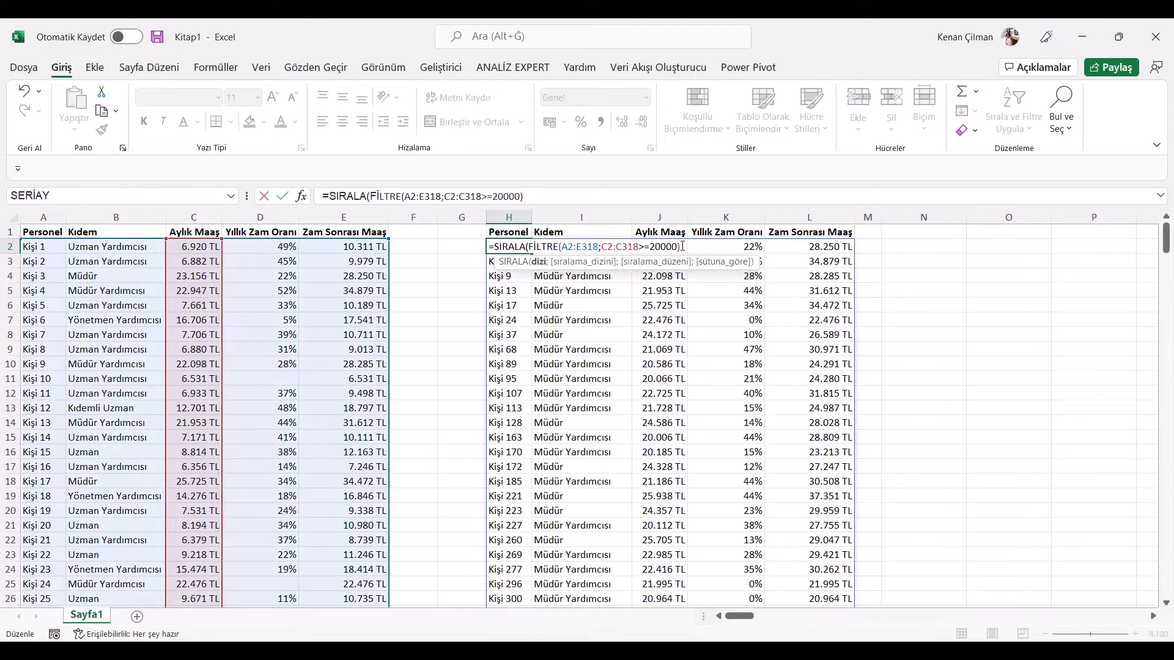
type(";")
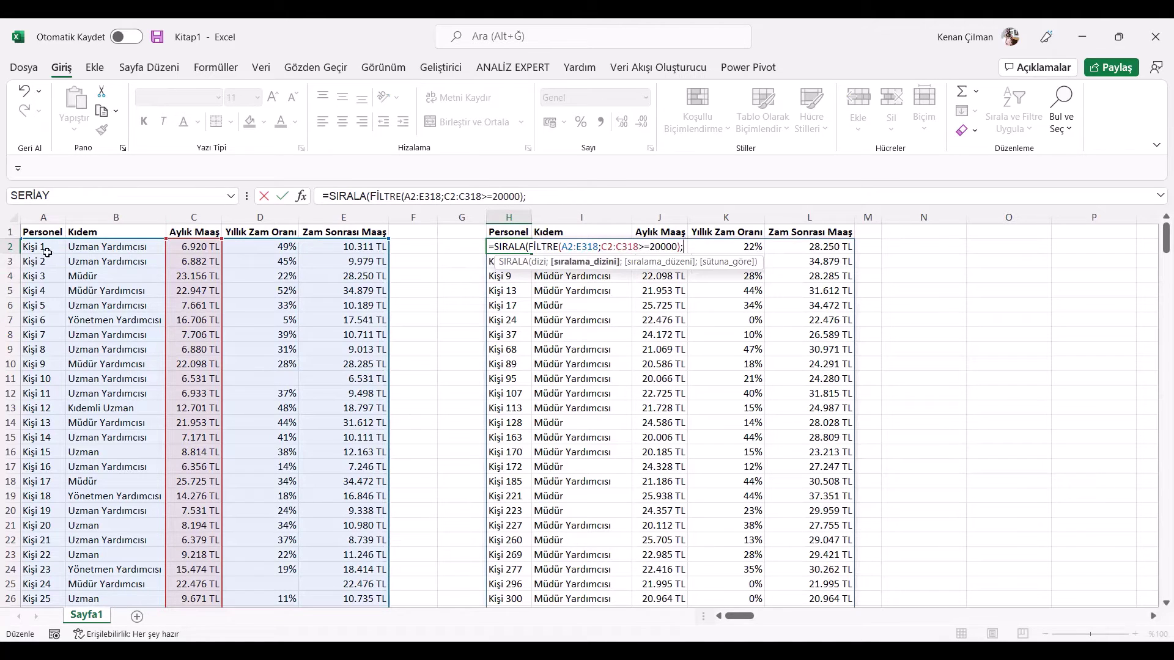
type("3;-1")
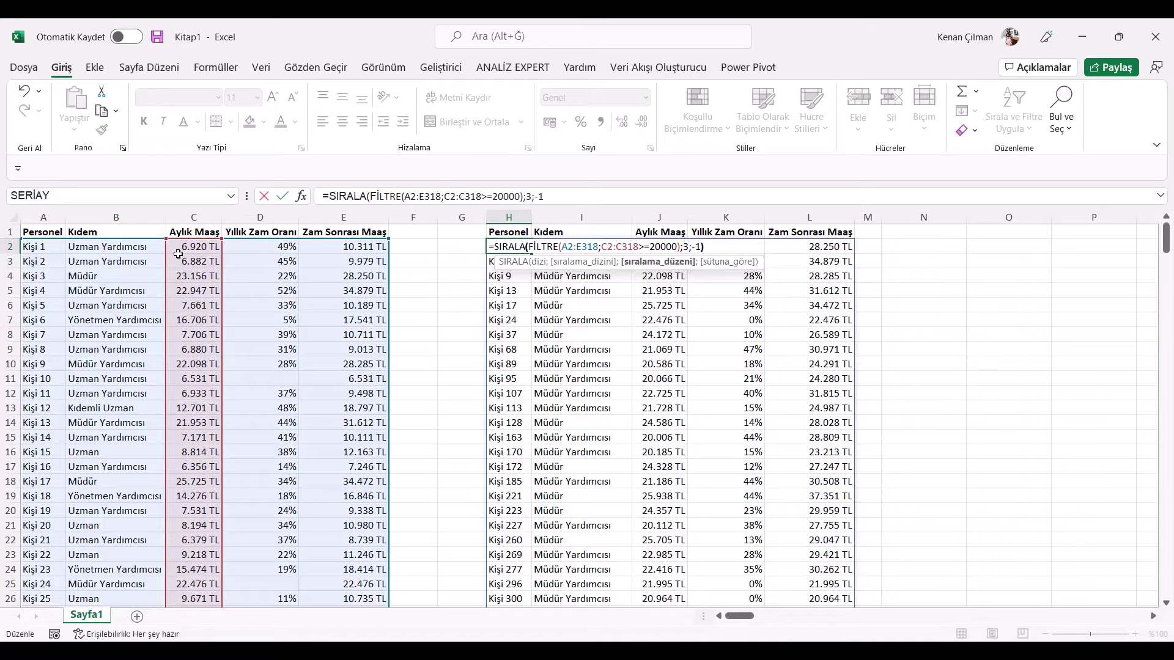
key("Return")
left_click_drag(664, 254, 671, 380)
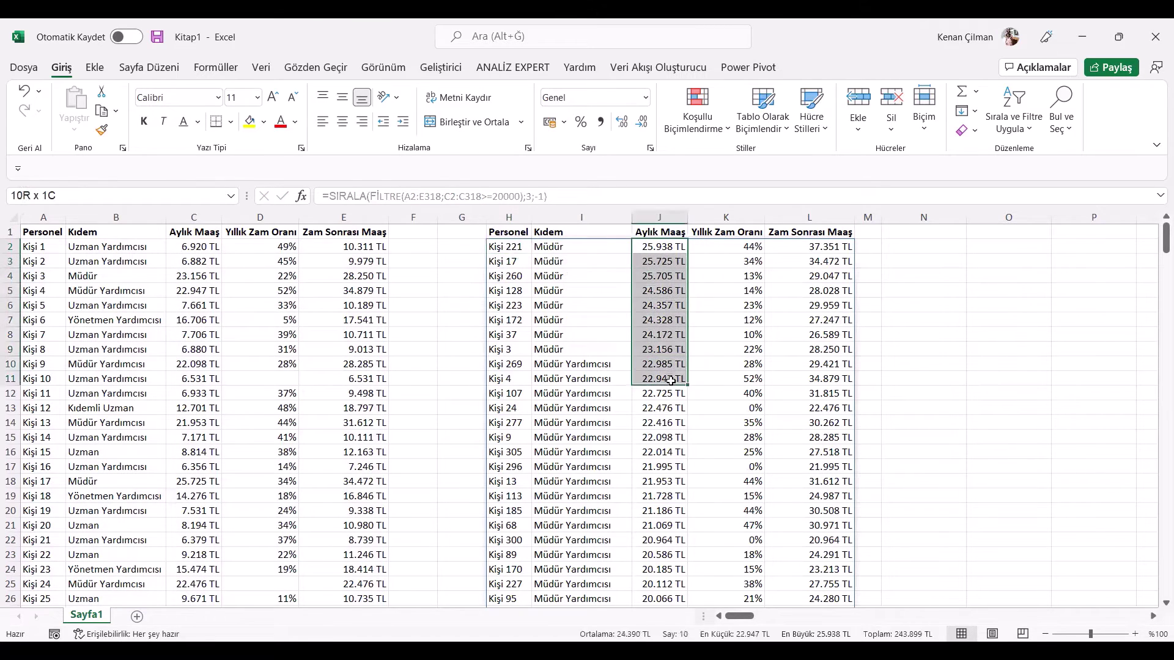
left_click(805, 333)
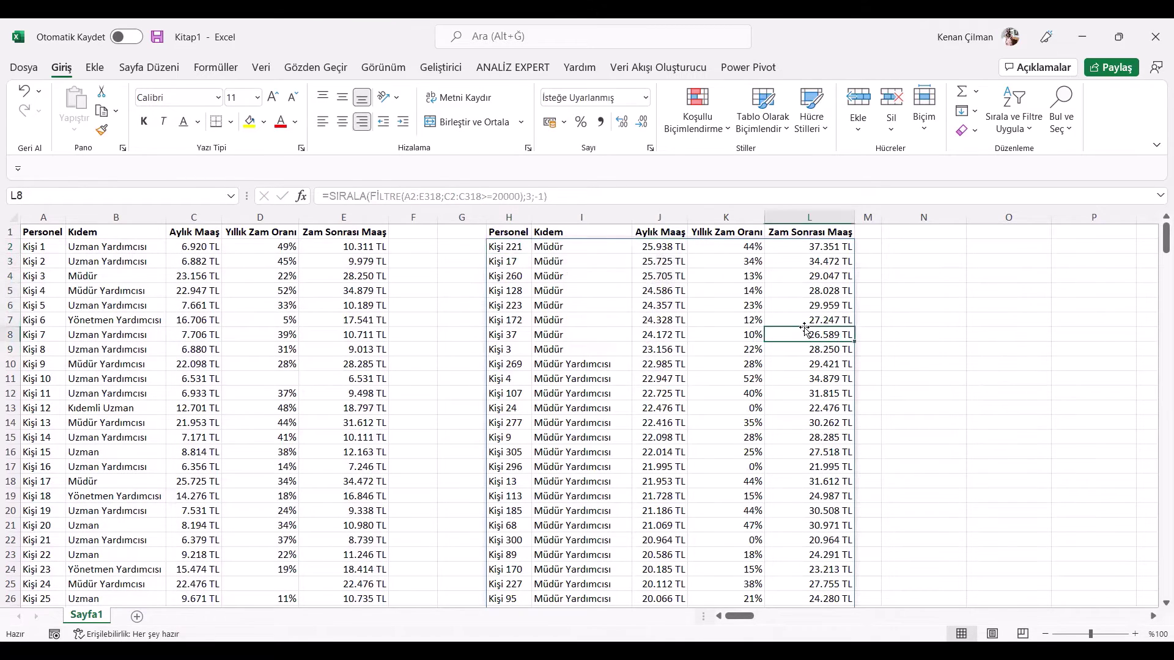
- Add the header No in G1 and number G2:G18 from 1 to 17 beside the sorted results
left_click(476, 231)
type("No")
key("Return")
type("1")
key("Return")
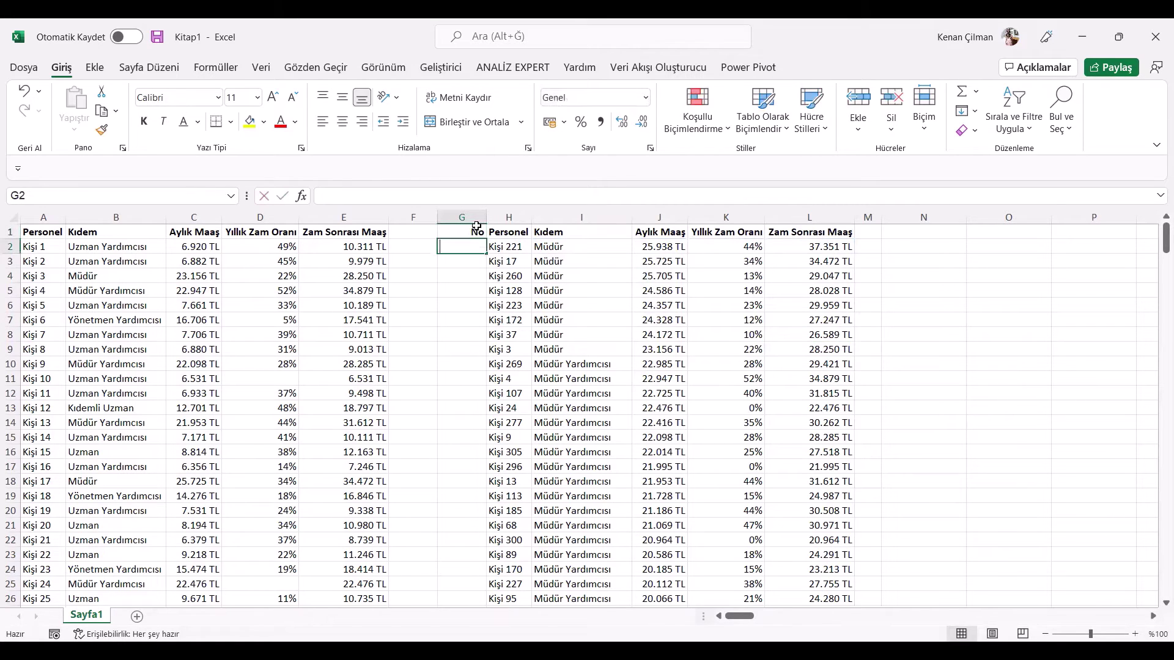
type("2")
key("Return")
left_click_drag(471, 247, 483, 481)
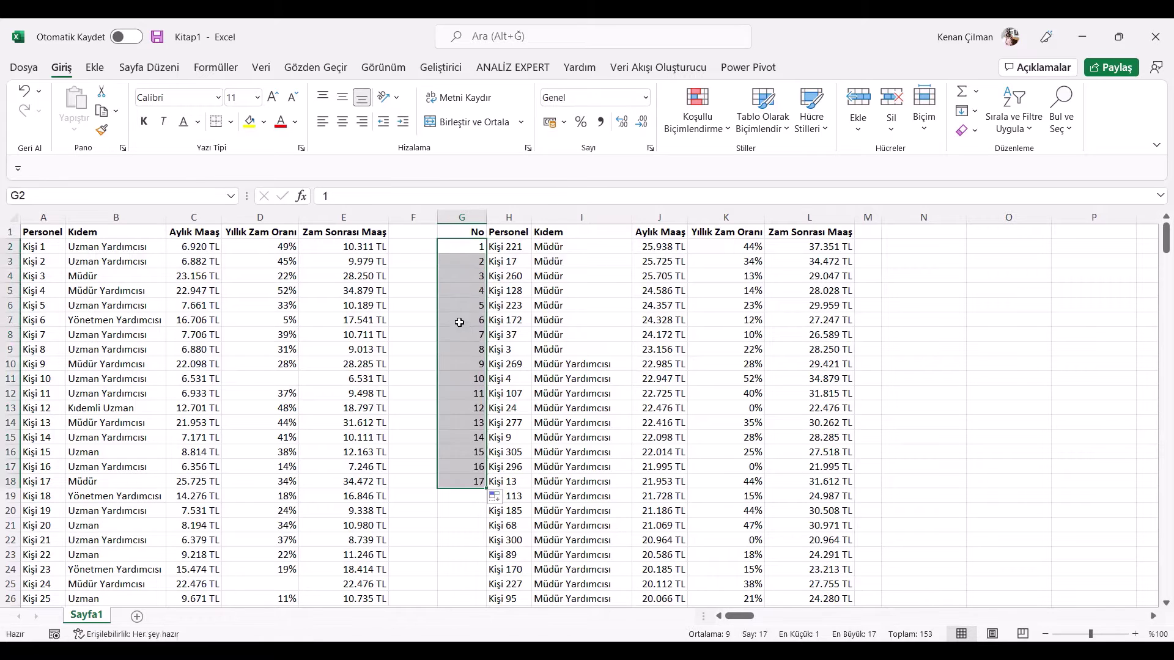
- Clear the numbering in G7:G20, keeping only 1 to 5 beside the first five records
left_click(459, 306)
left_click_drag(477, 248, 568, 306)
left_click(568, 405)
scroll(747, 364, "down", 2)
scroll(749, 365, "down", 5)
scroll(748, 364, "up", 7)
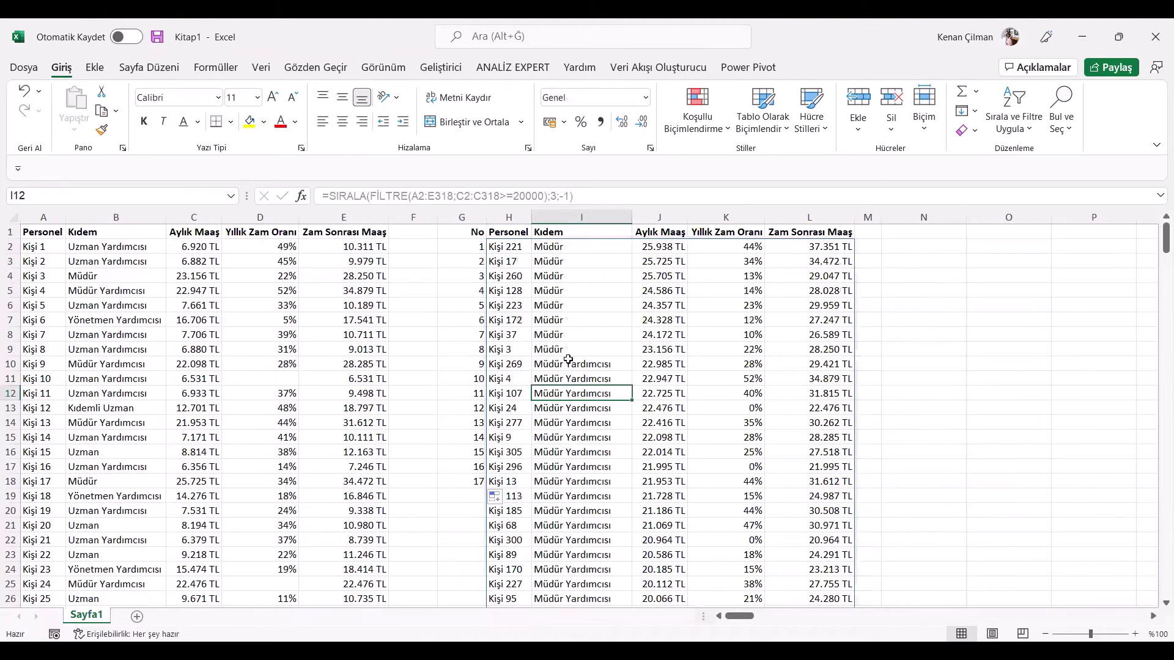
left_click_drag(468, 322, 482, 504)
key("Delete")
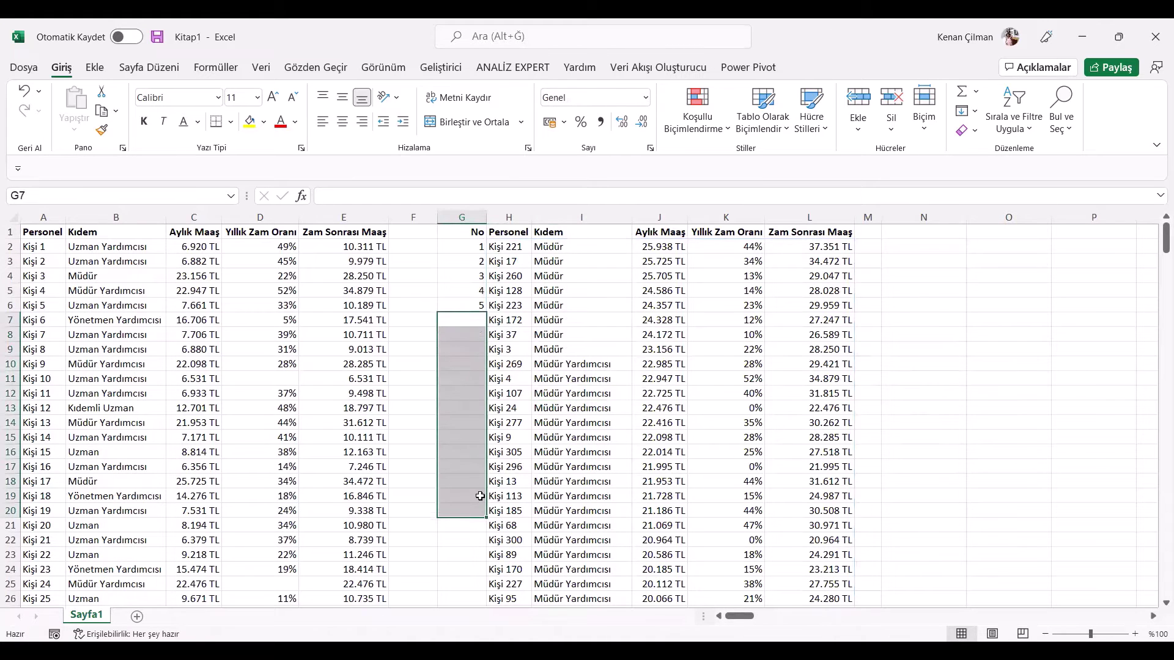
- Enter =BÜYÜK(C2:C318;3) in N3 to return the third-highest monthly salary
left_click(952, 261)
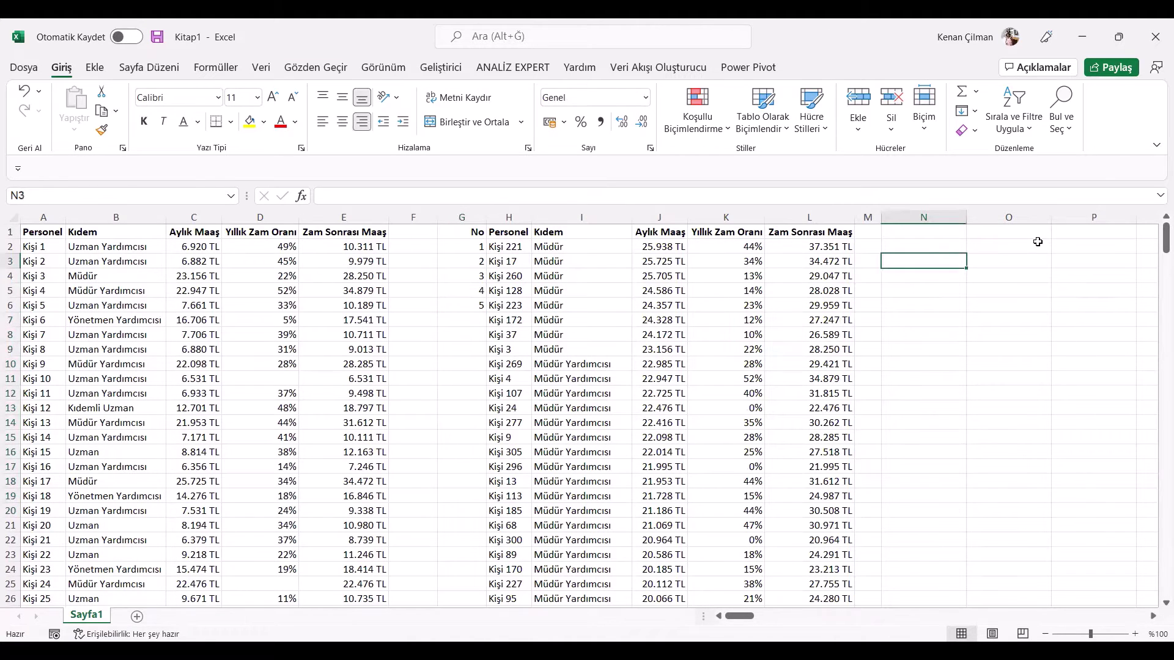
type("=BÜYÜK(")
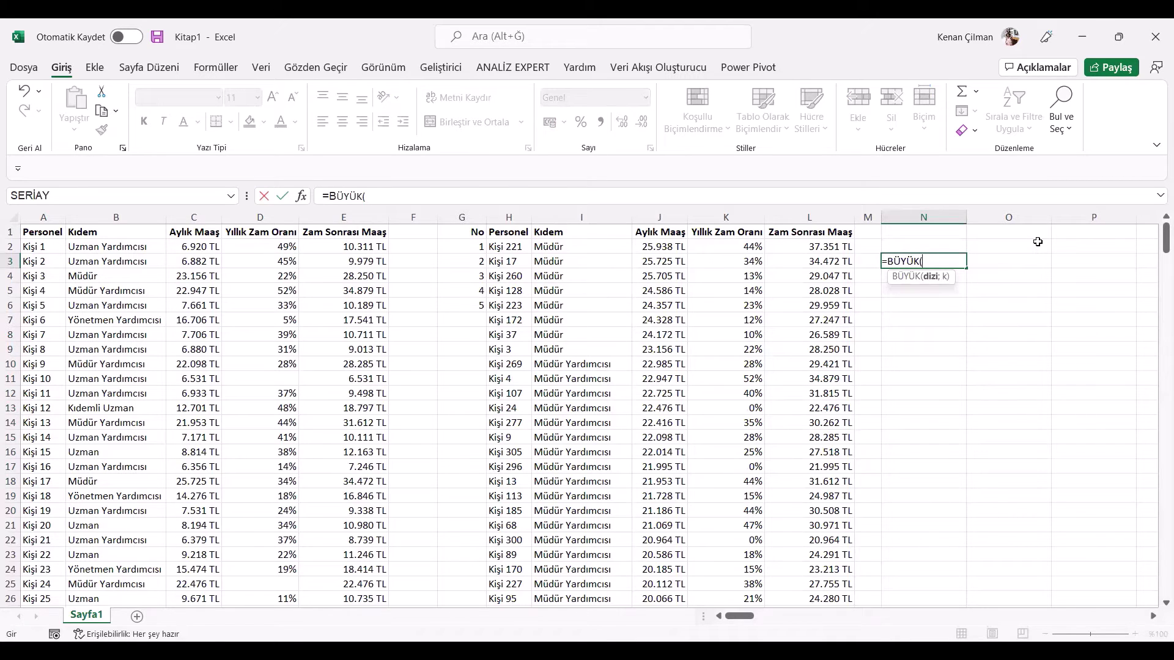
left_click(211, 247)
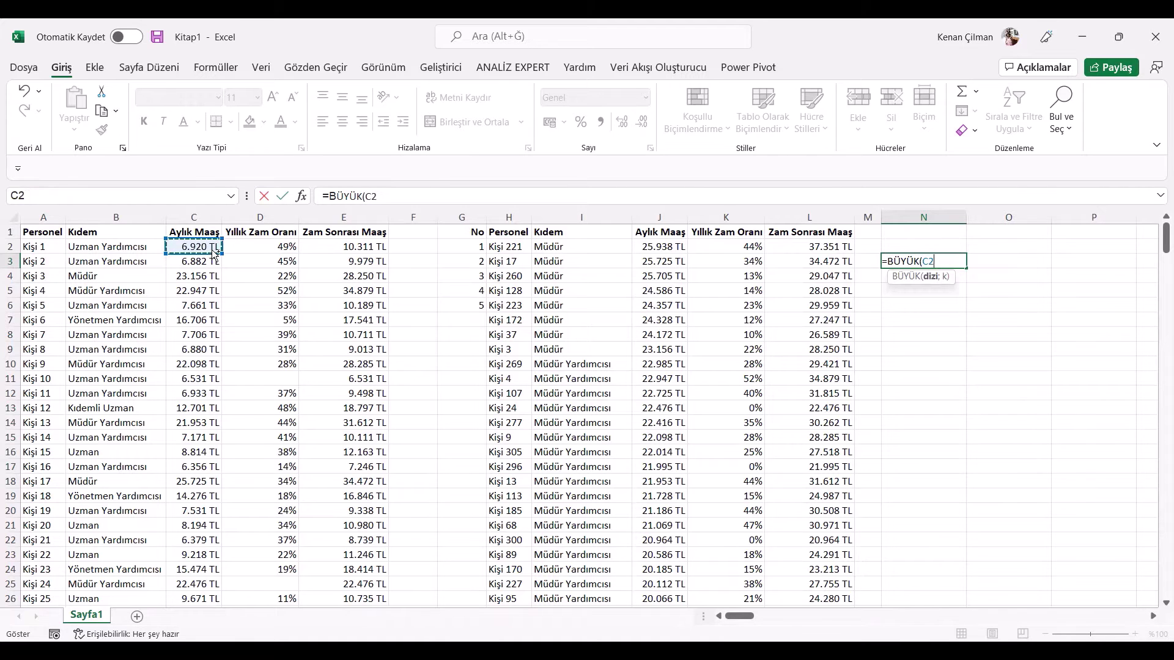
key("ctrl+shift+Down")
type(";")
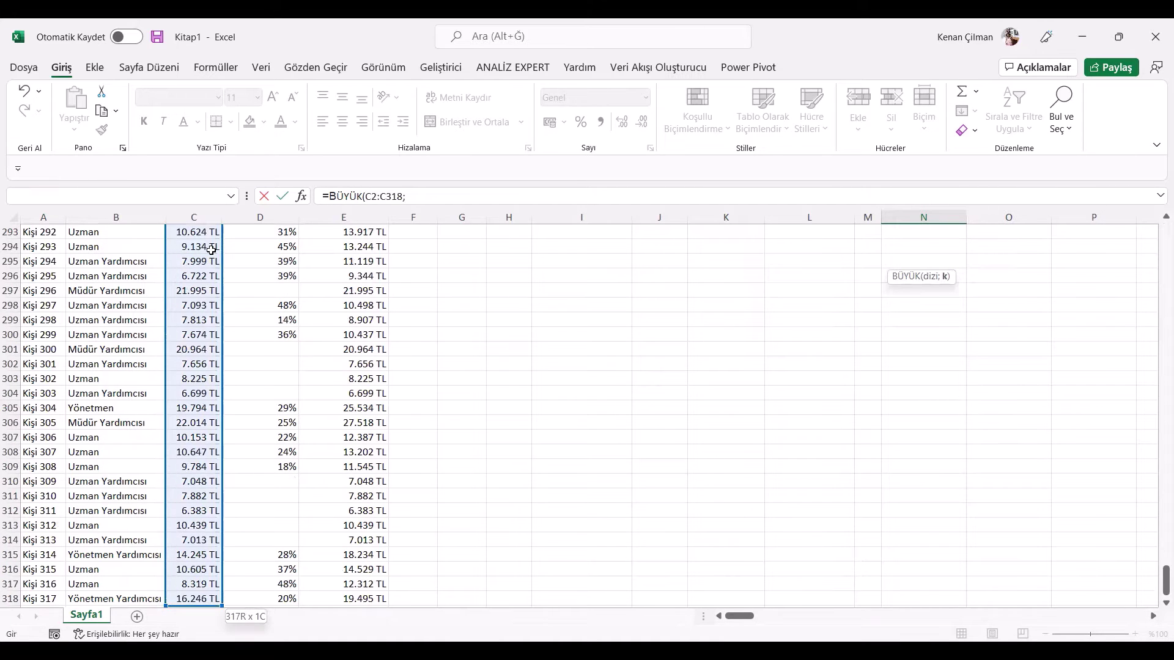
type("3)")
key("shift+Return")
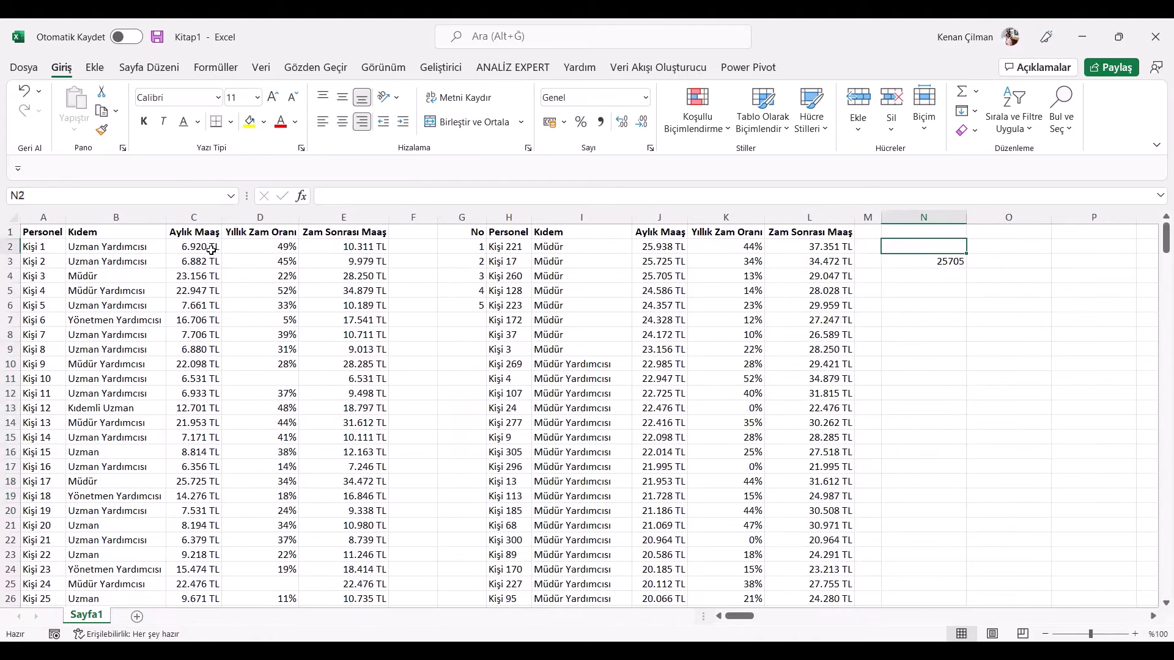
- Change the rank argument of the BÜYÜK formula in N3 to 1
key("Down")
key("F2")
key("BackSpace")
key("BackSpace")
type("1)")
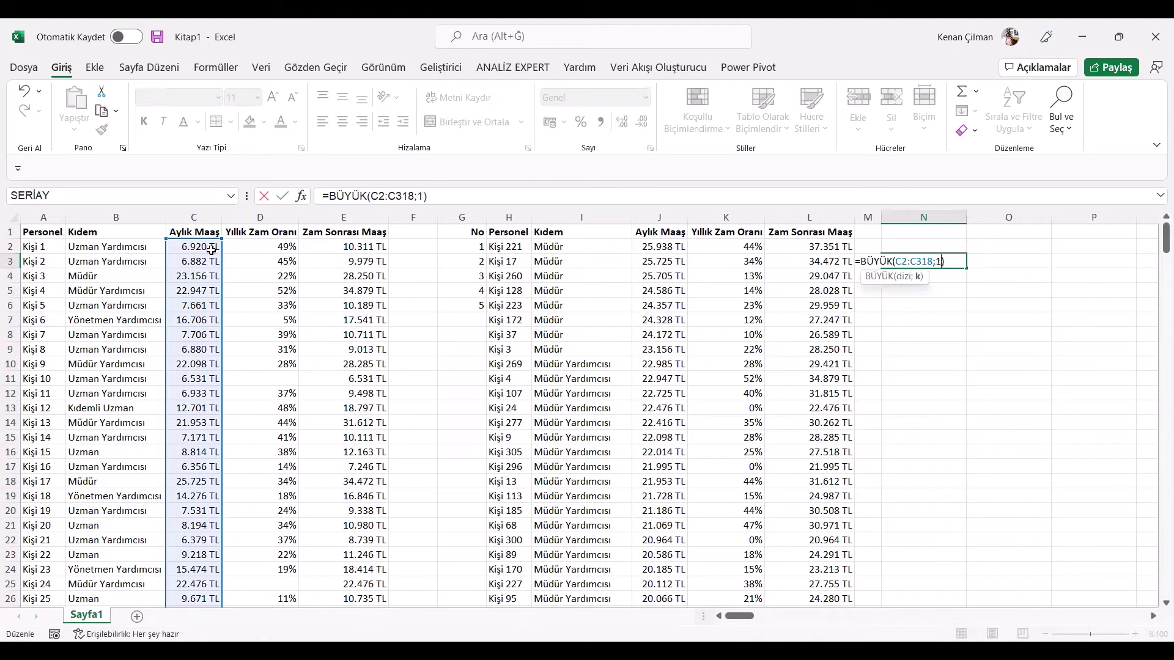
key("Return")
- Change the rank argument of the BÜYÜK formula in N3 to 40
key("Up")
key("F2")
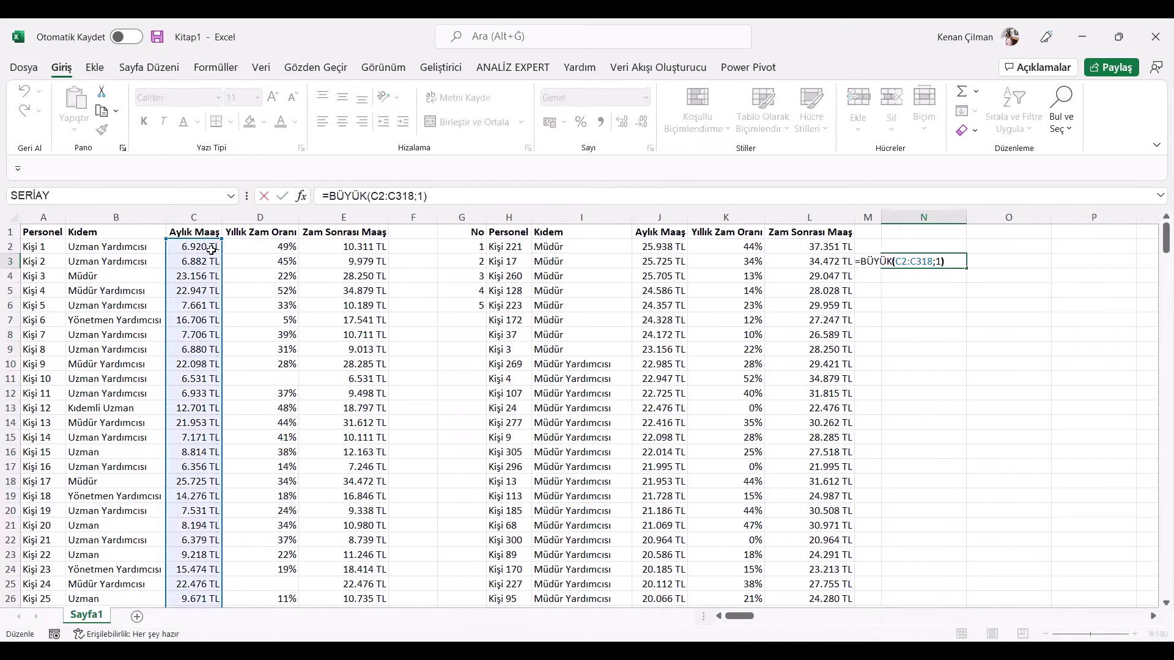
key("BackSpace")
key("BackSpace")
type("40")
key("Return")
key("Up")
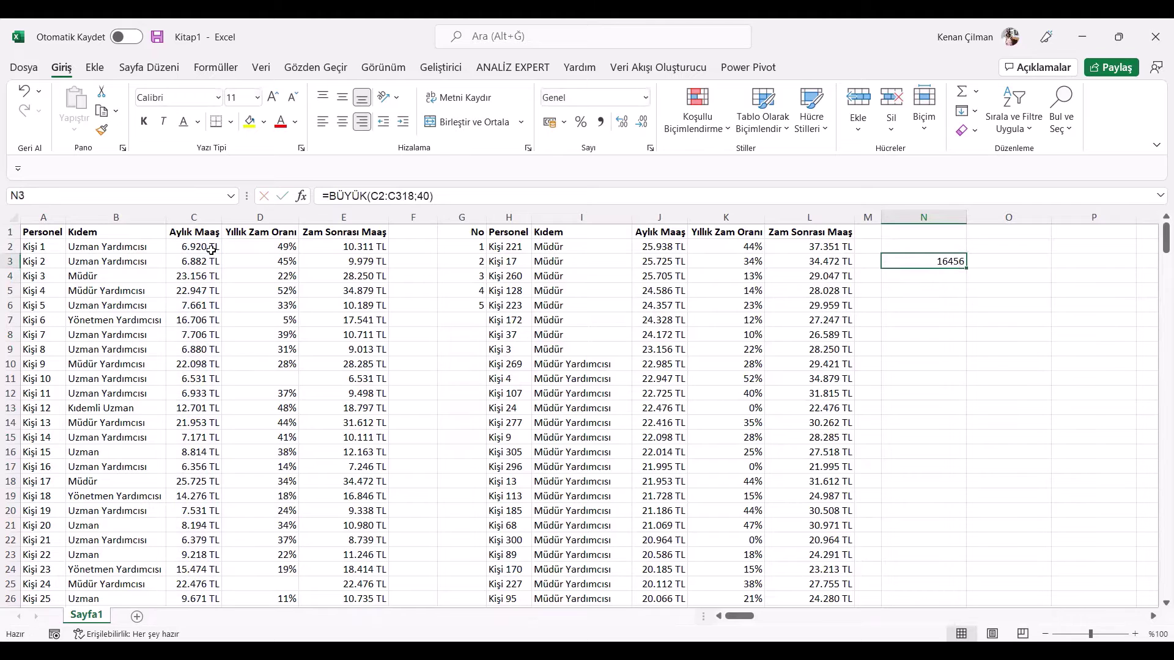
- Set the rank argument of the BÜYÜK formula in N3 to 5
key("F2")
key("Left")
key("BackSpace")
key("BackSpace")
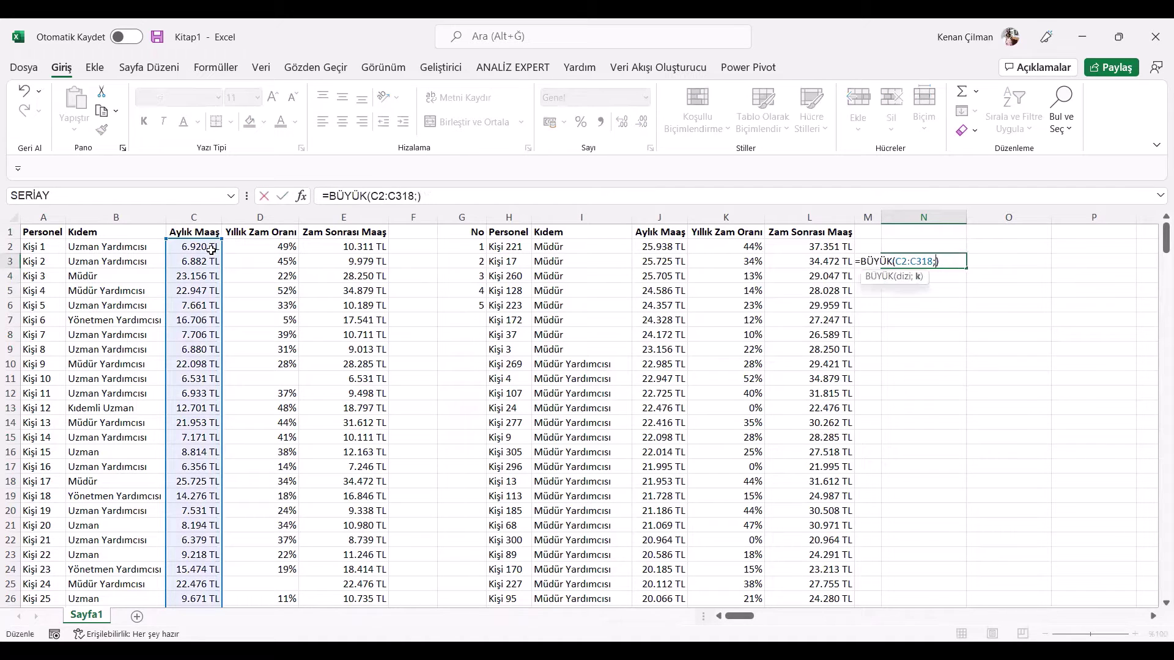
type("5")
key("Return")
key("Up")
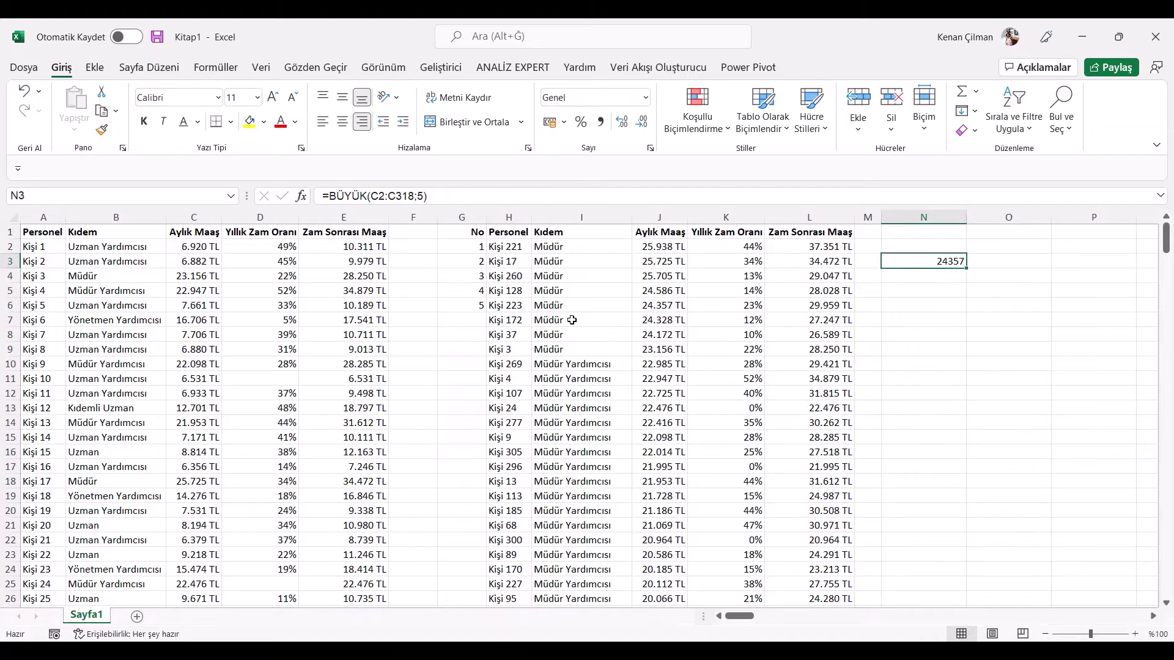
- Compare N3 with the salary in J6, and examine the FİLTRE condition in H2 and the BÜYÜK formula in N3, leaving both unedited
left_click(656, 304)
double_click(947, 261)
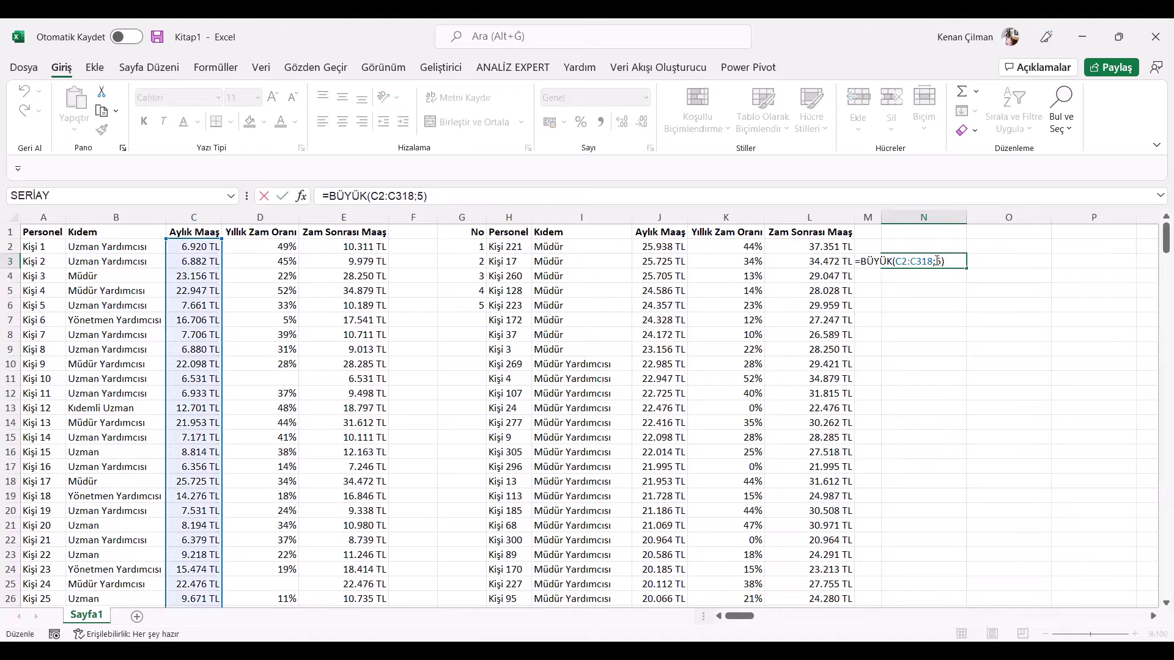
key("Escape")
double_click(517, 247)
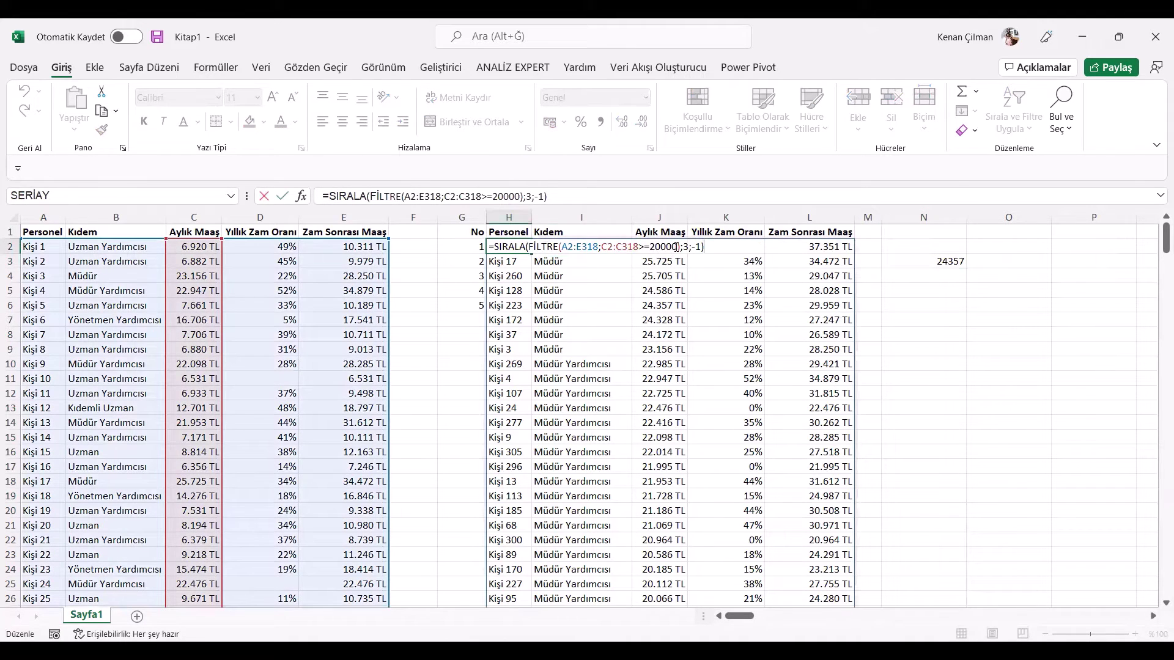
mouse_move(676, 246)
left_mouse_down()
mouse_move(559, 244)
mouse_move(683, 246)
left_mouse_up()
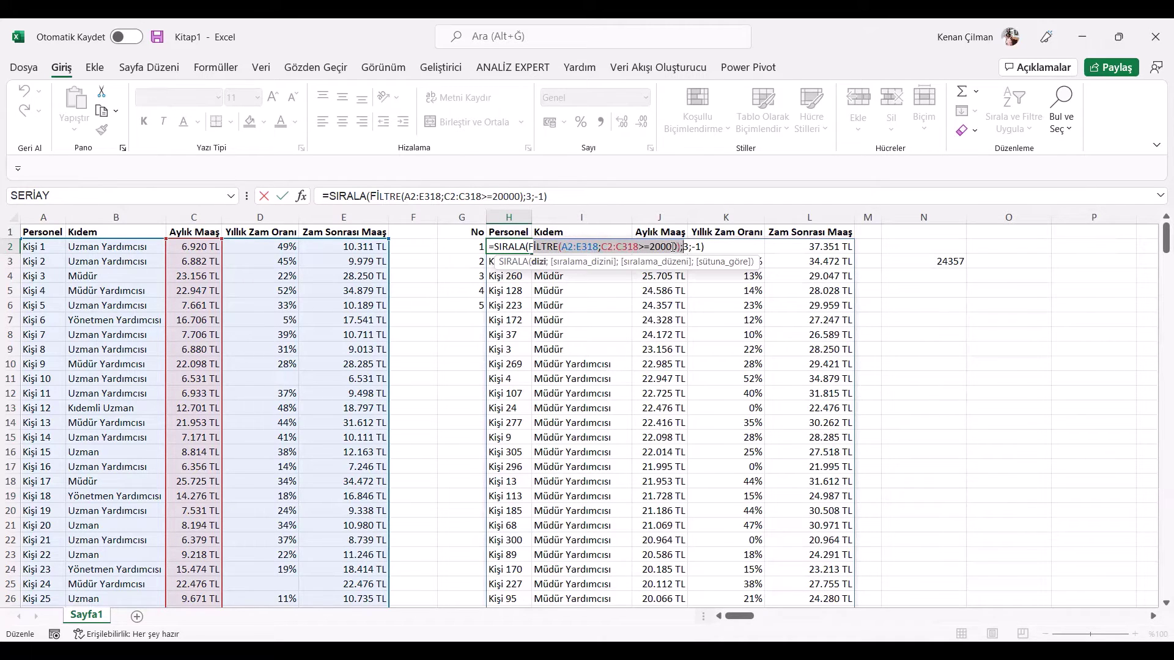
left_click(601, 246)
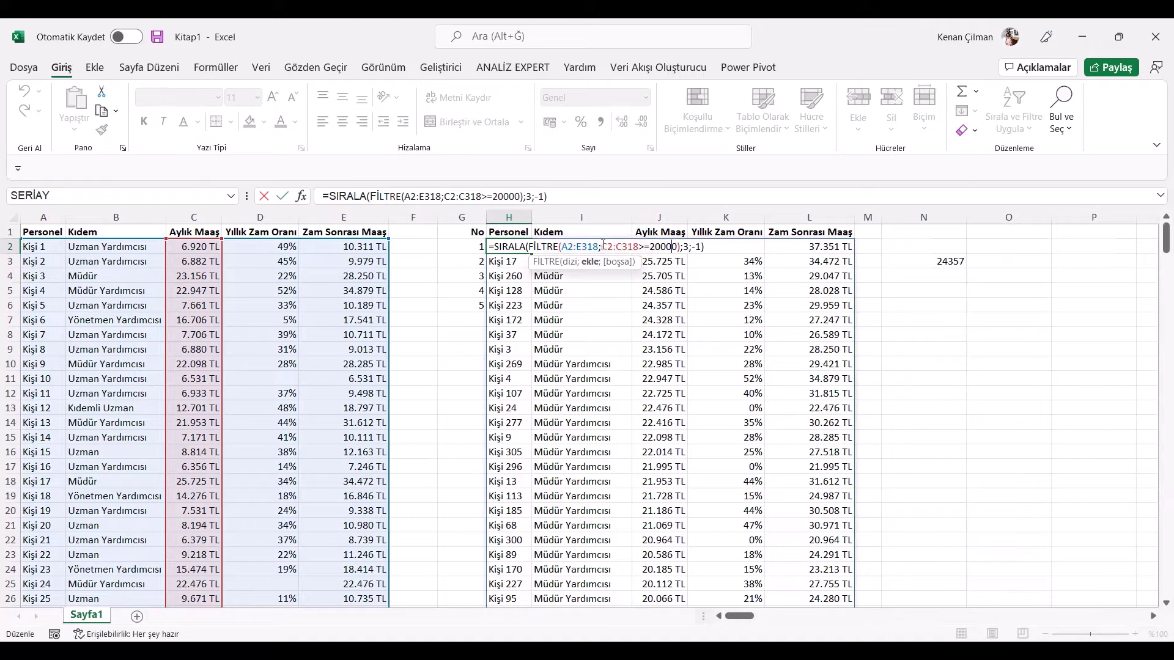
left_click_drag(602, 246, 678, 240)
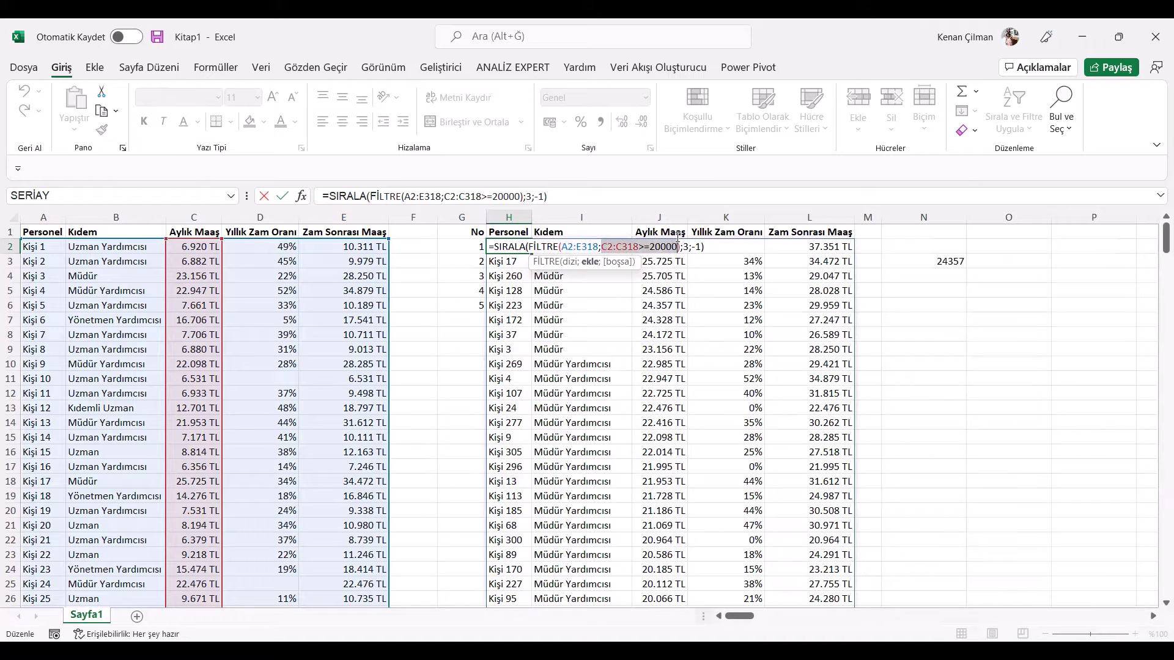
key("Escape")
double_click(926, 263)
left_click_drag(952, 264, 861, 262)
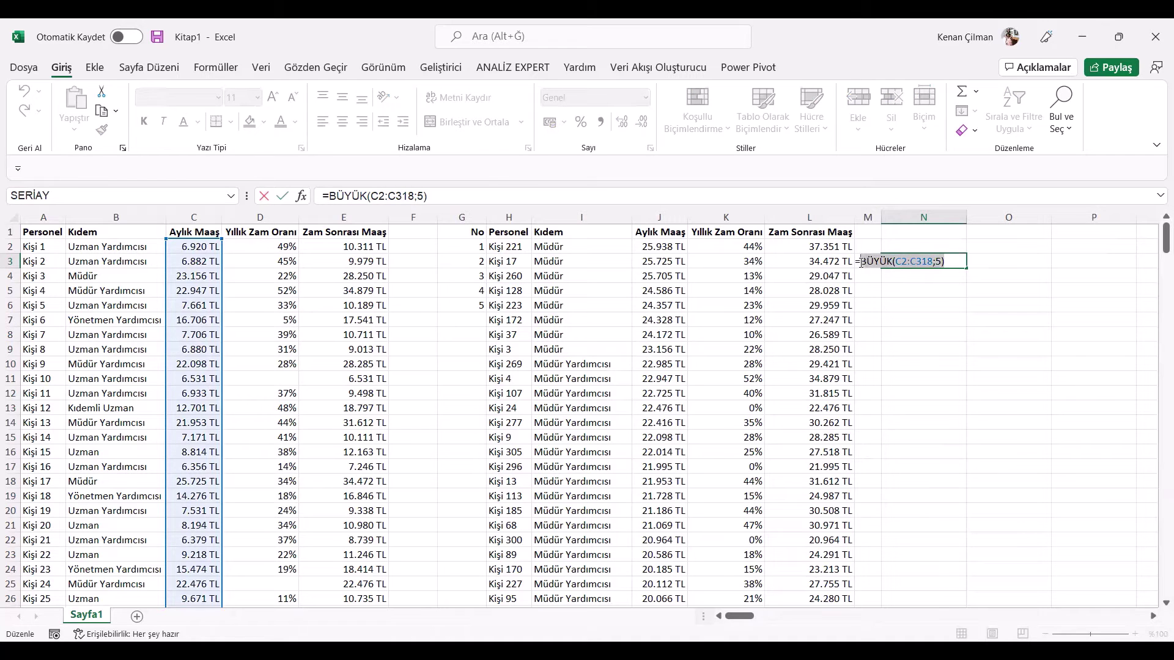
key("Escape")
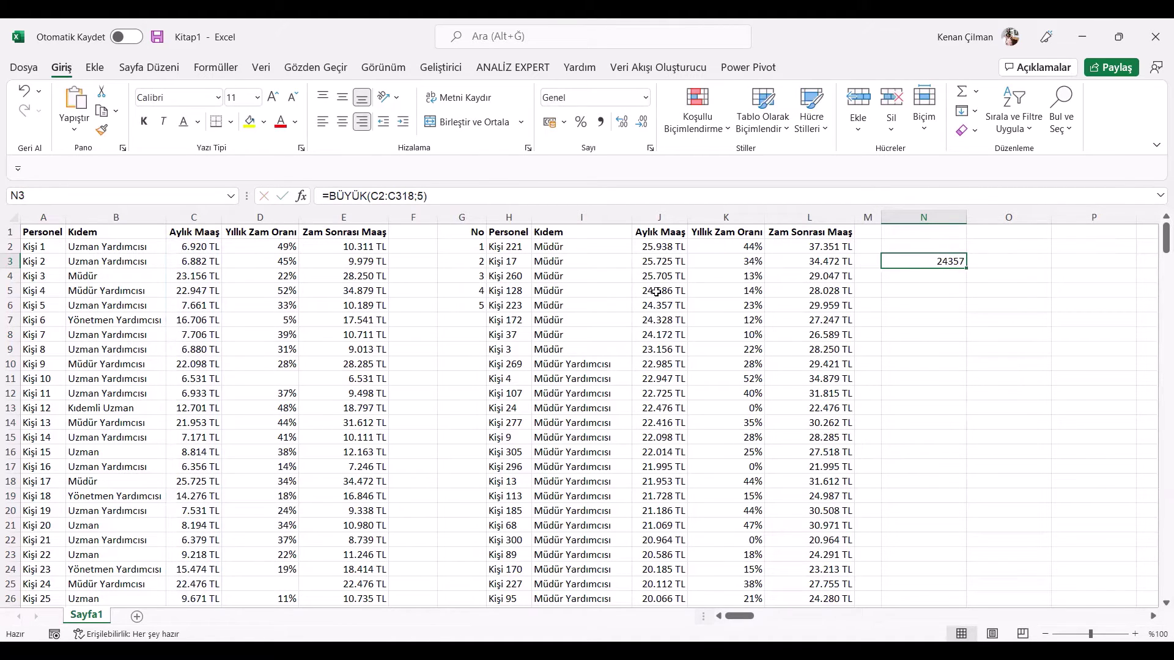
- Break the H2 formula into separate lines so the FİLTRE condition C2:C318>=20000 stands on its own line
left_click(668, 305)
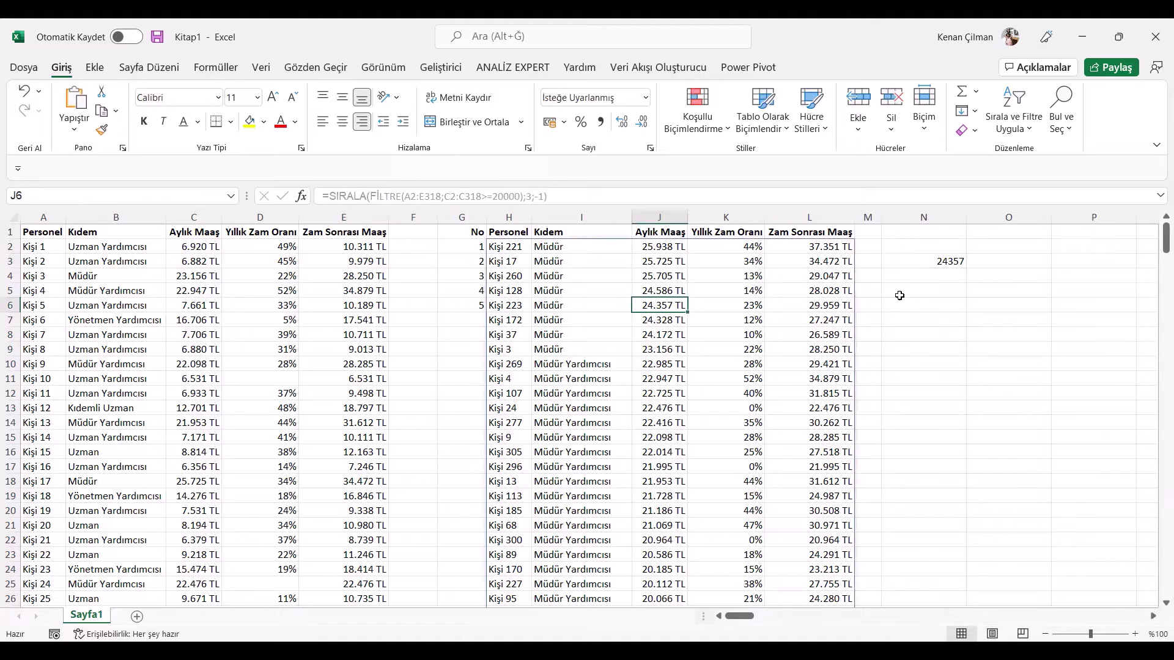
left_click(946, 262)
left_click(503, 238)
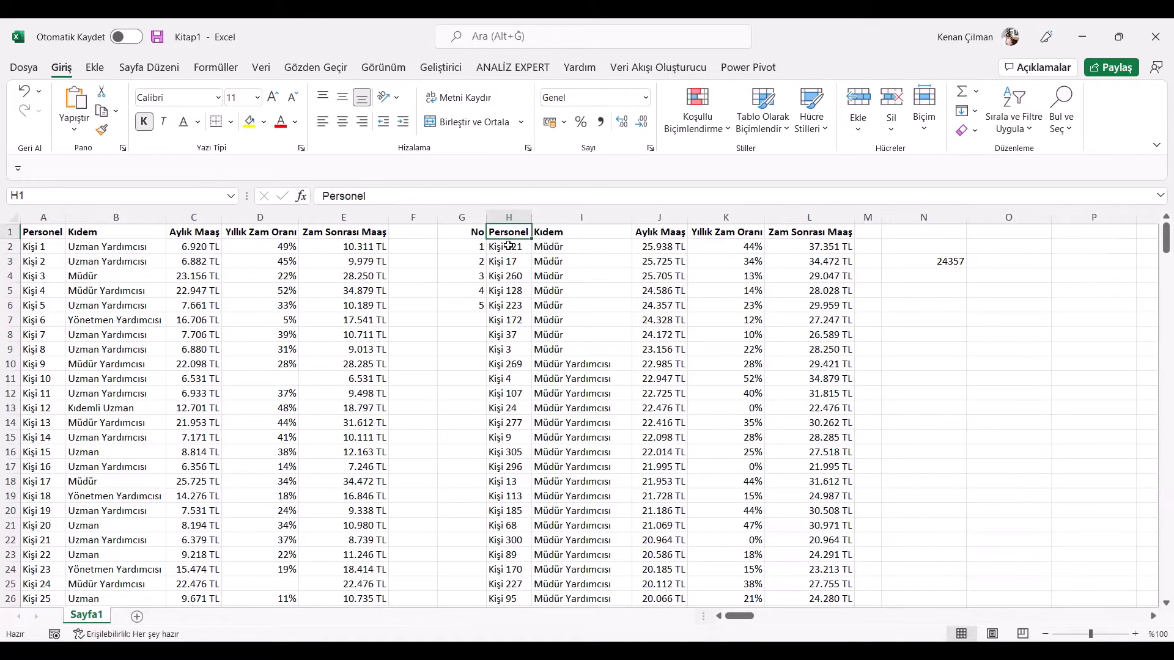
double_click(503, 246)
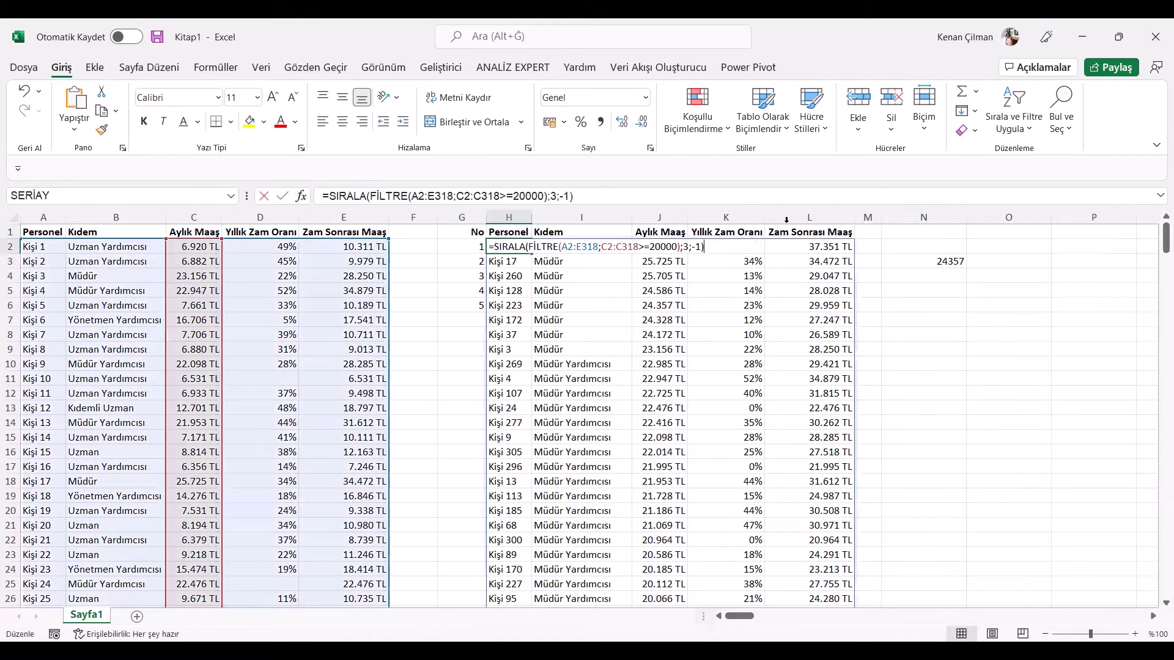
left_click(679, 246)
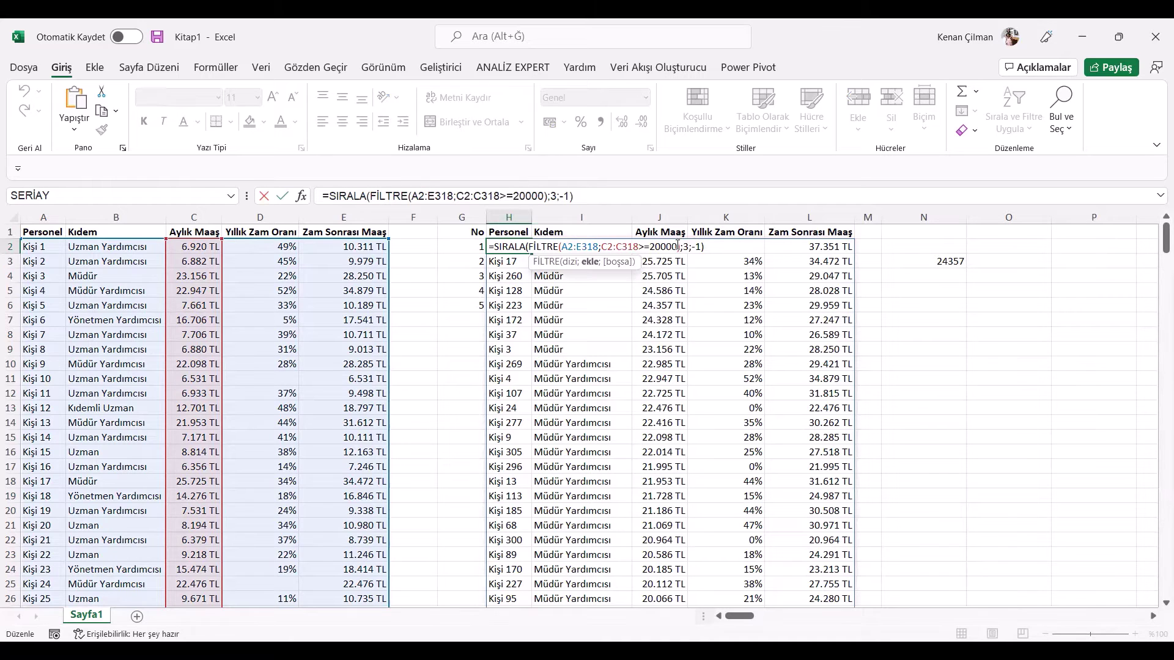
left_click(600, 246)
key("alt+Return")
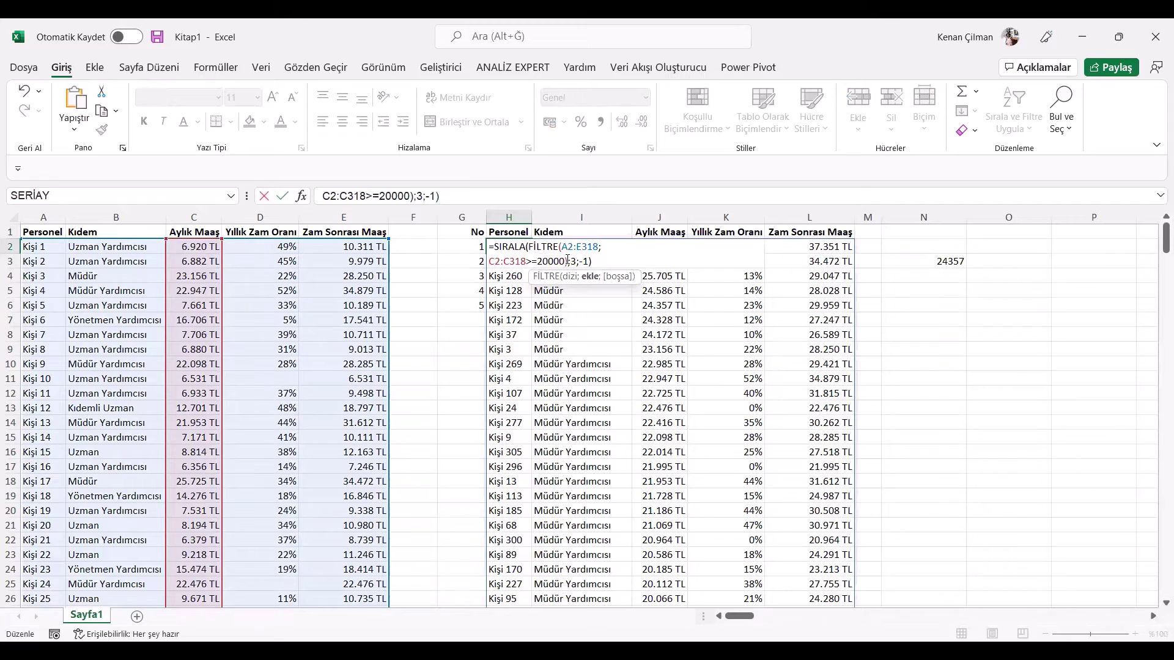
left_click(568, 261)
key("alt+Return")
- Parenthesize the FİLTRE condition in H2 and multiply it by a second condition, (C2:C318>=BÜYÜK(C2:C318;5))
left_click(490, 261)
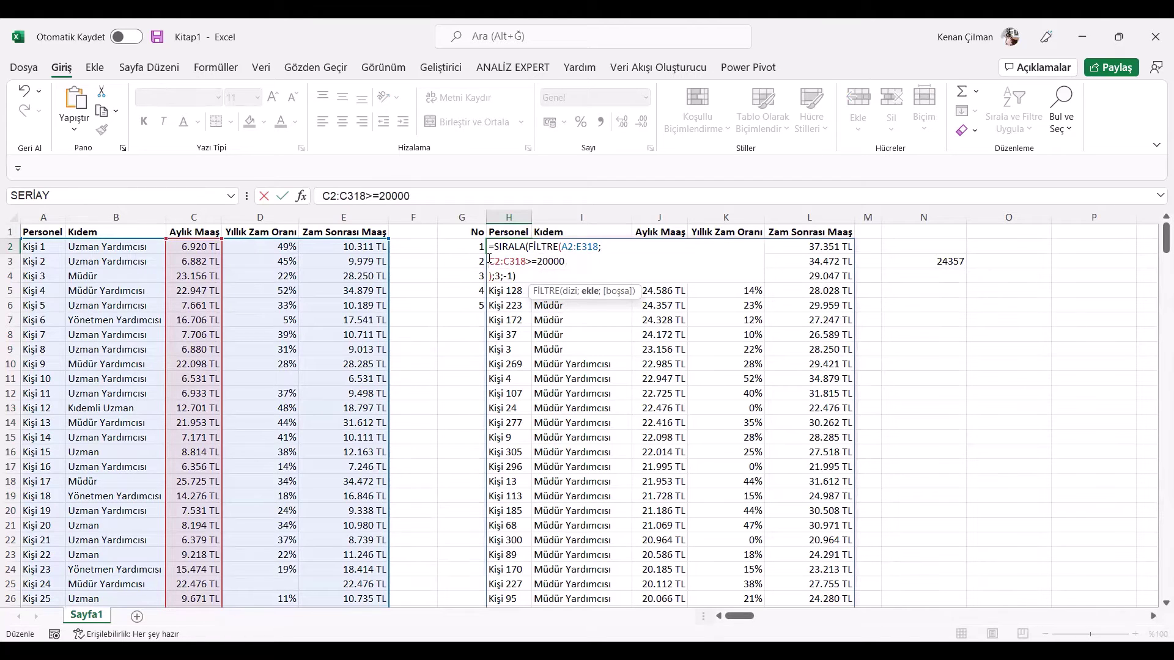
type("(")
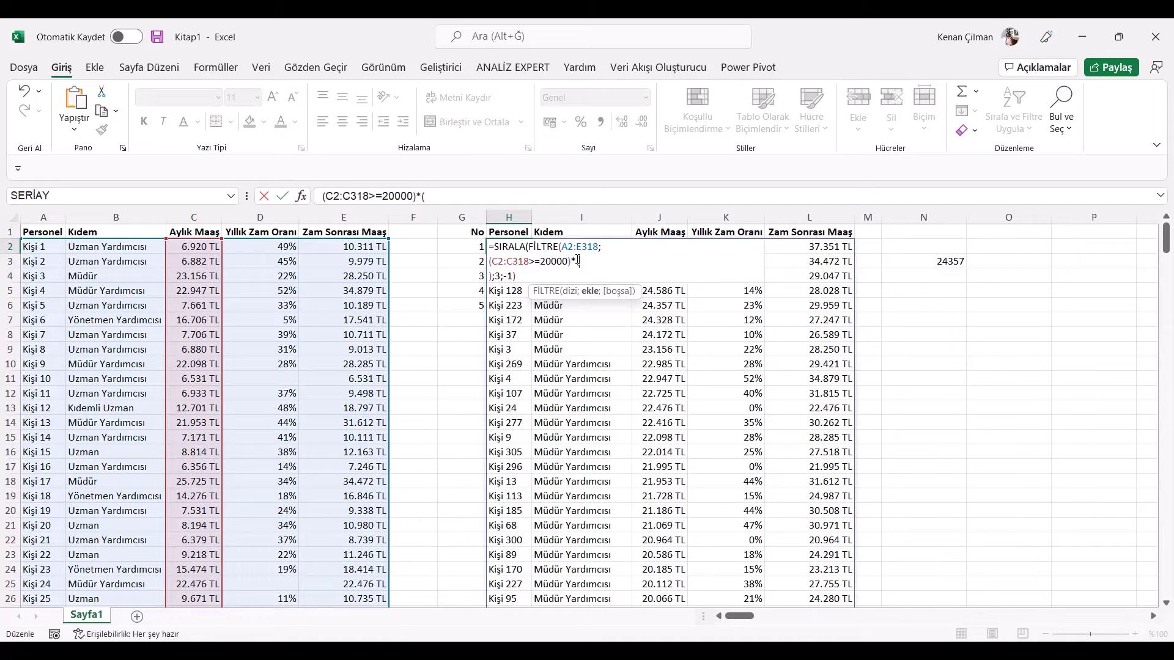
left_click(200, 248)
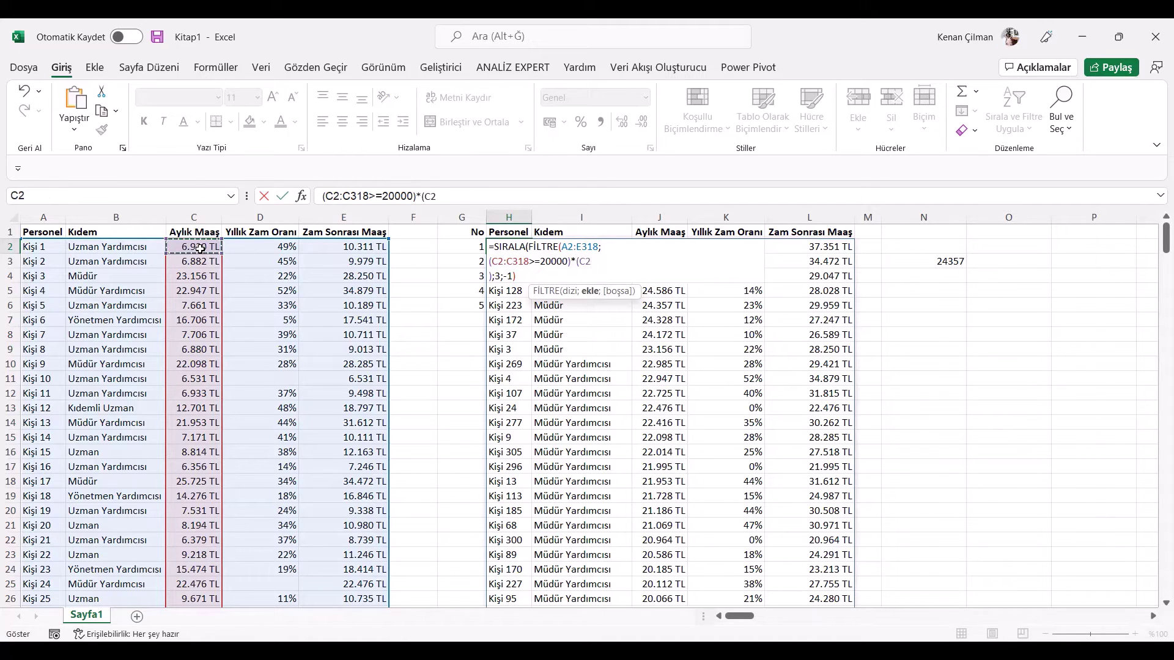
key("ctrl+shift+Down")
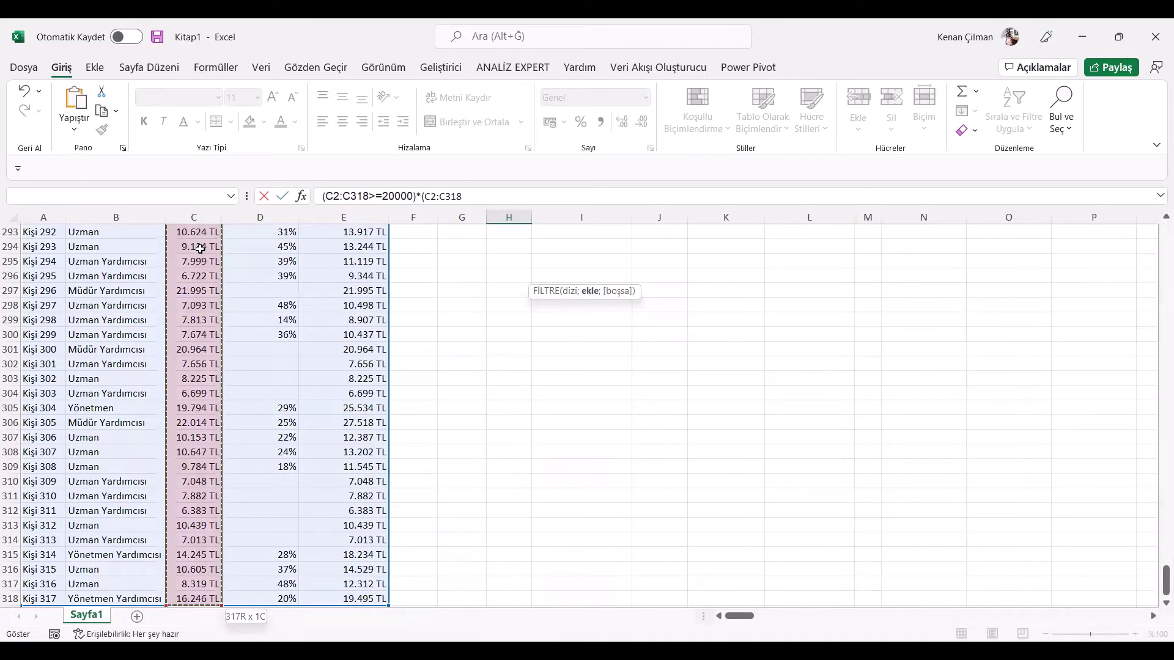
type(">=")
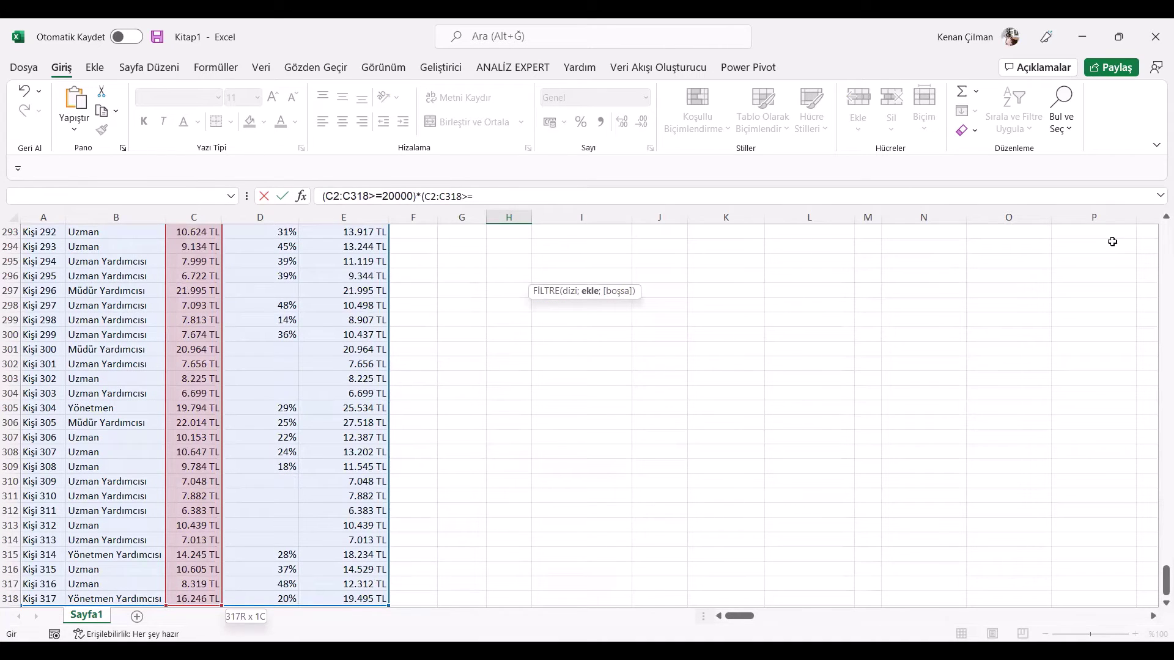
left_click_drag(1157, 582, 1157, 209)
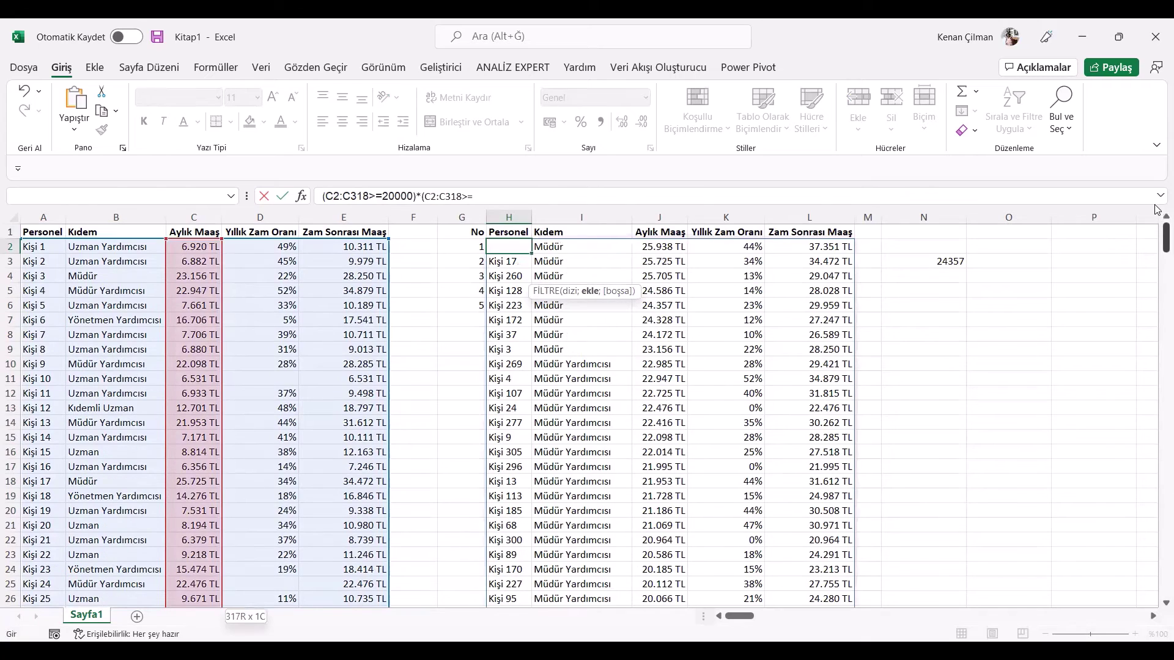
type("BÜYÜK(C2:C318;5)")
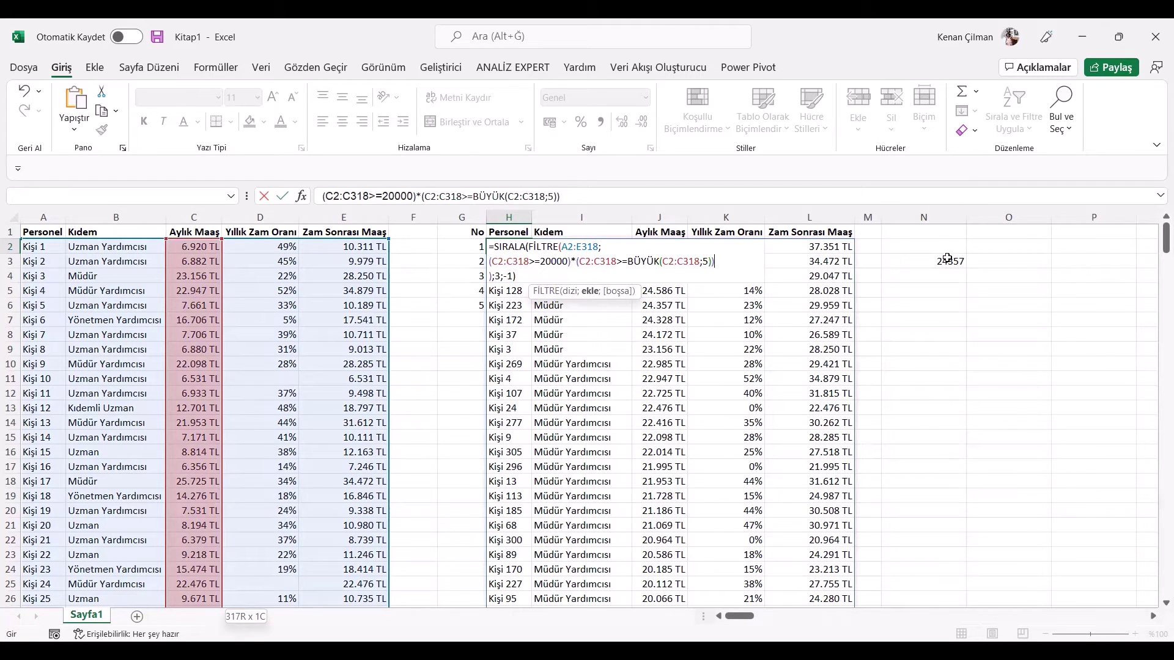
left_click_drag(628, 261, 700, 261)
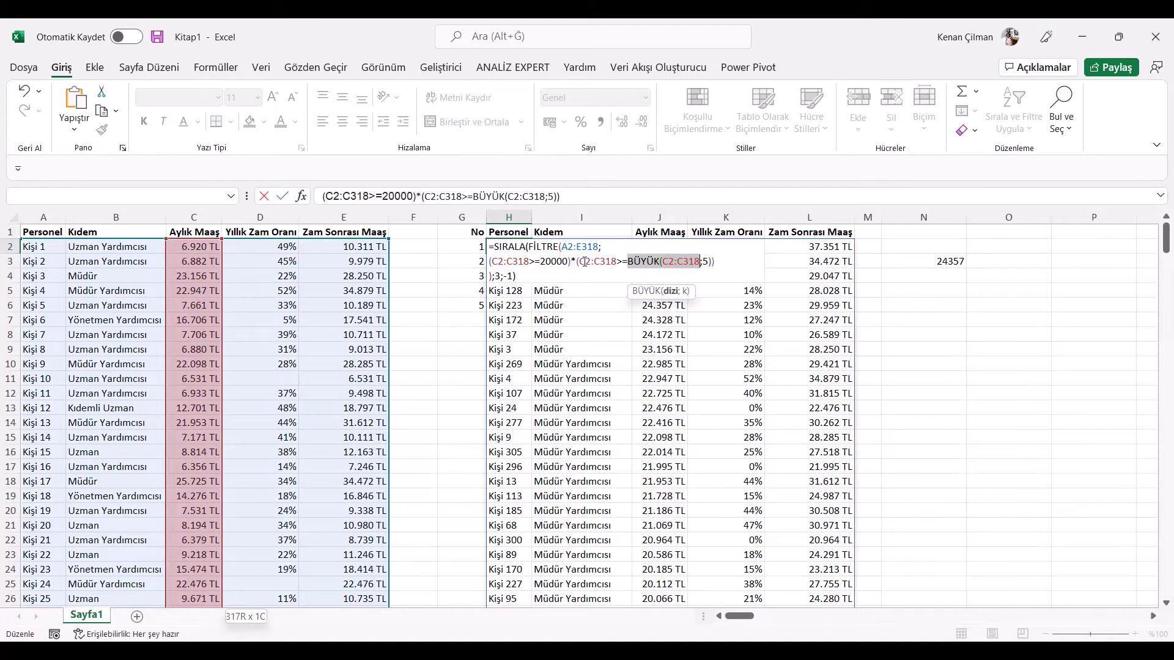
left_click_drag(580, 261, 711, 263)
left_click_drag(568, 261, 500, 250)
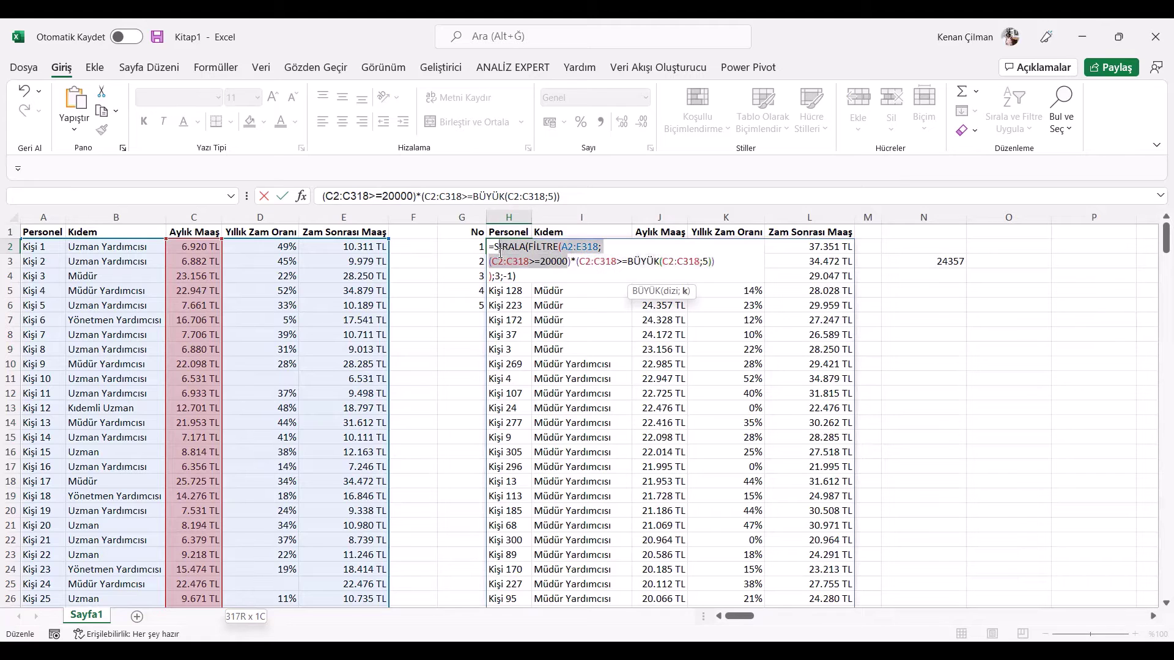
left_click_drag(576, 262, 669, 262)
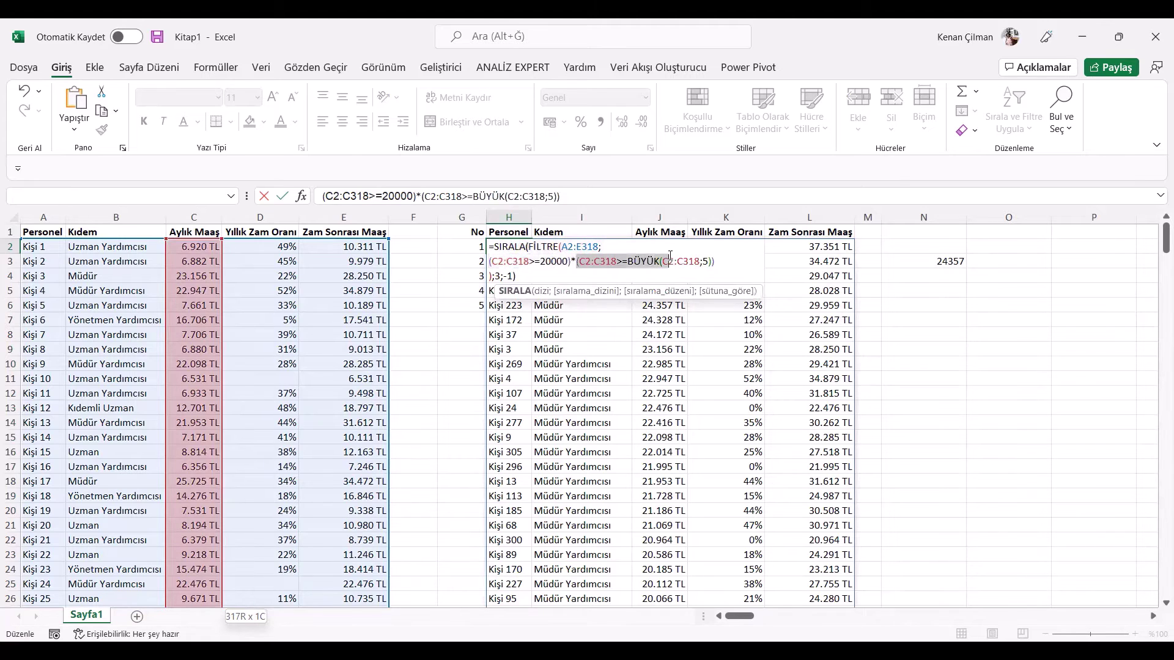
key("Return")
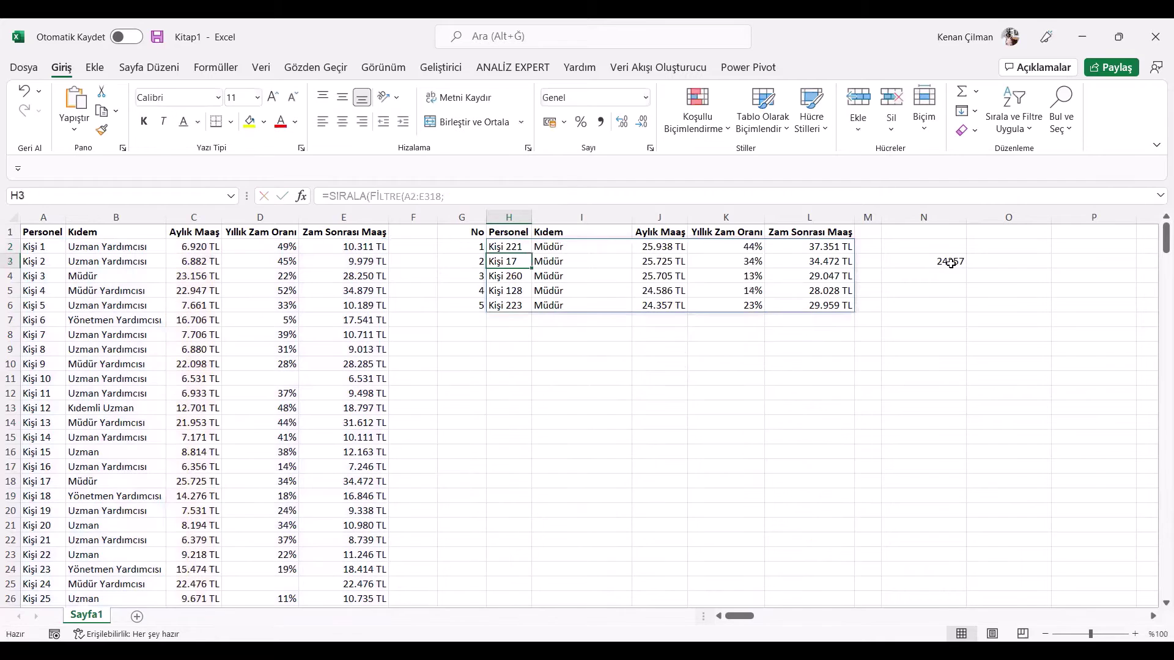
- Change the rank argument of BÜYÜK inside the H2 formula to 8
left_click_drag(451, 246, 614, 304)
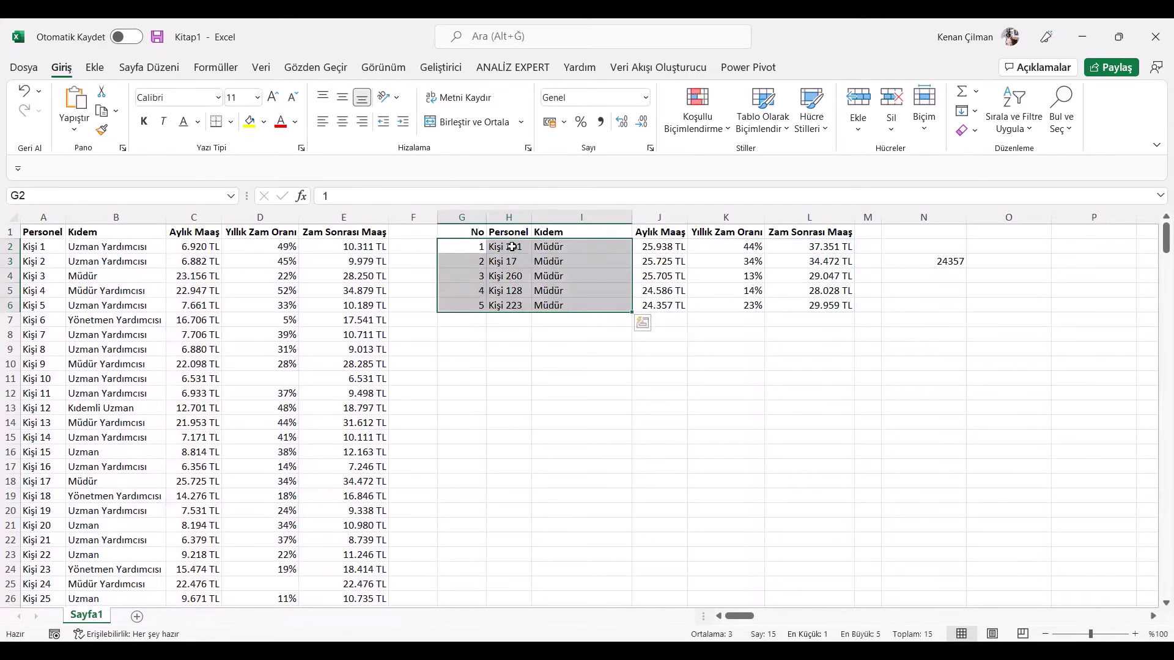
left_click(511, 247)
left_click(882, 200)
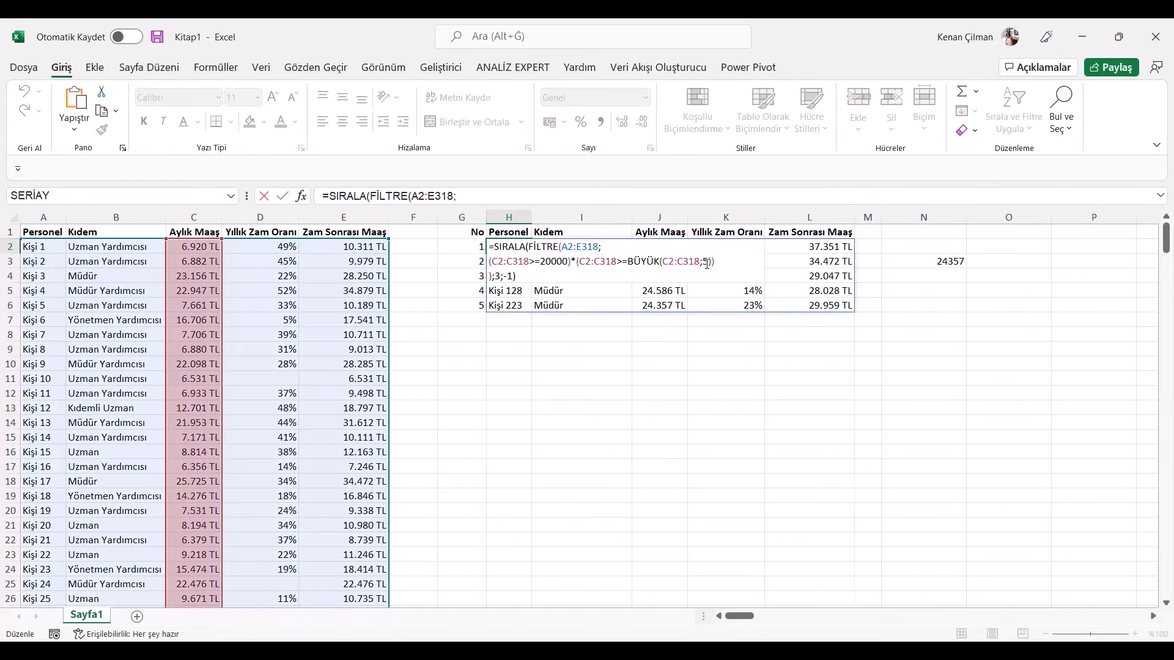
double_click(705, 263)
type("8")
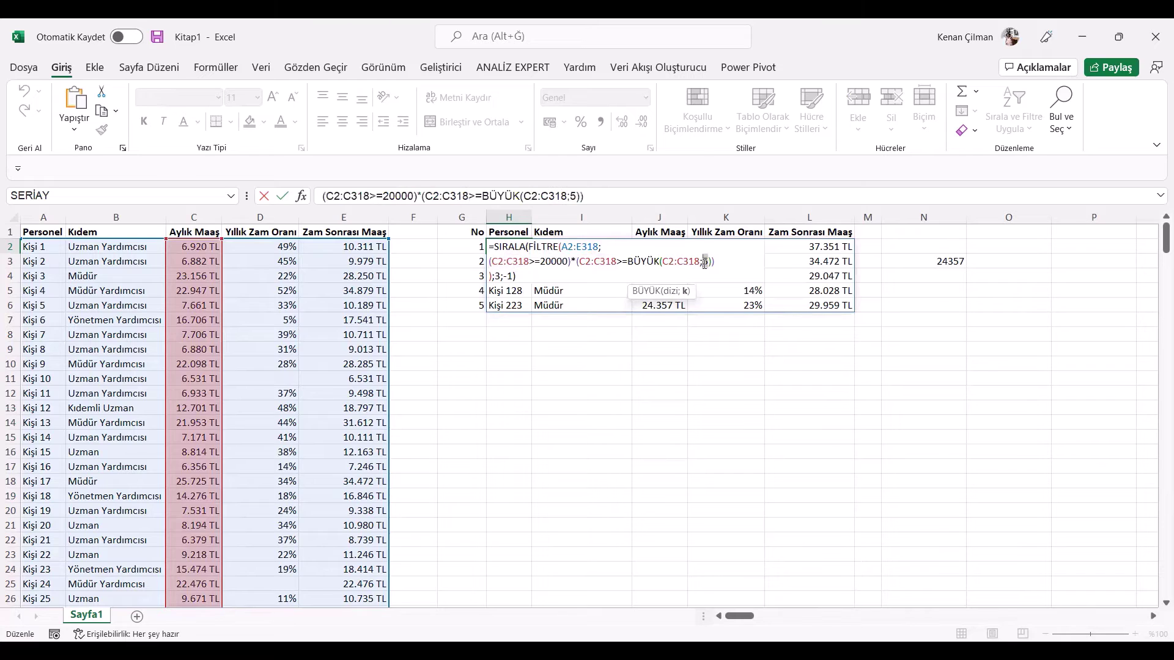
key("Return")
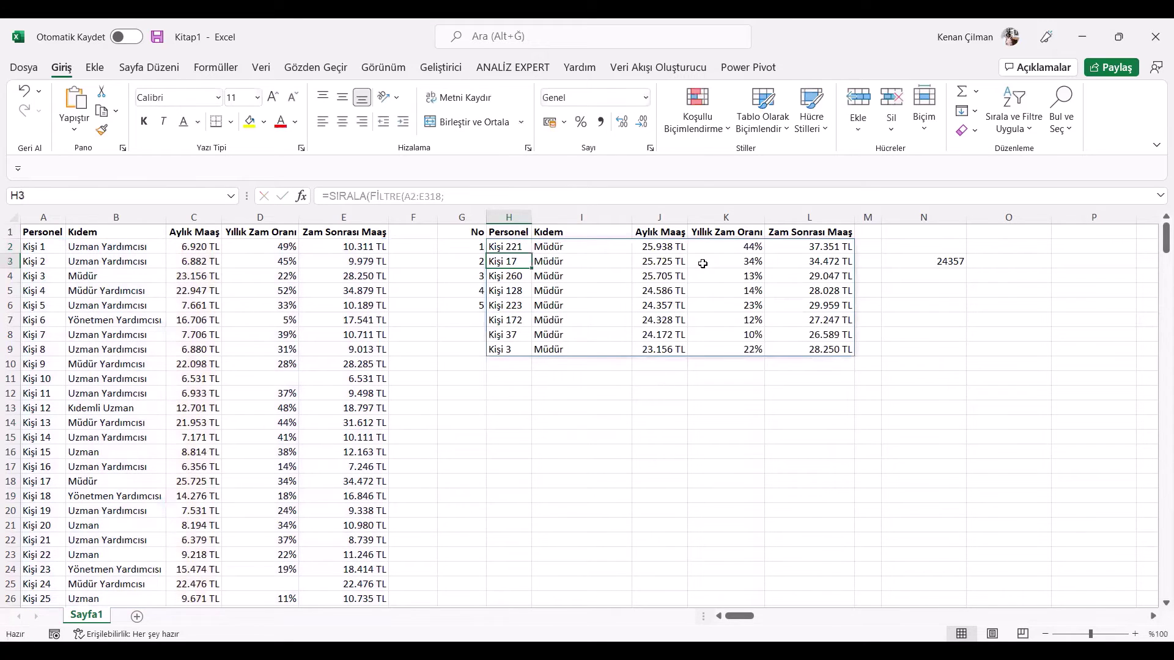
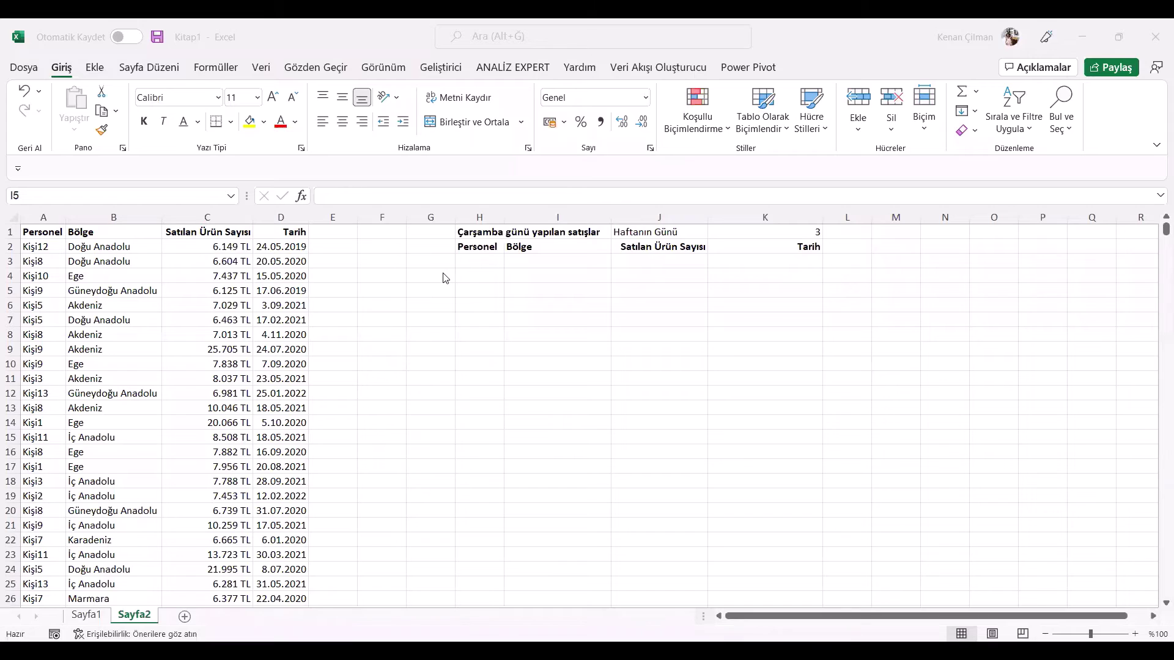
- Examine the sales table on Sayfa2 from the Personel to the Tarih column, its last row, and the Wednesday-sales headings in H1:K2
left_click(385, 279)
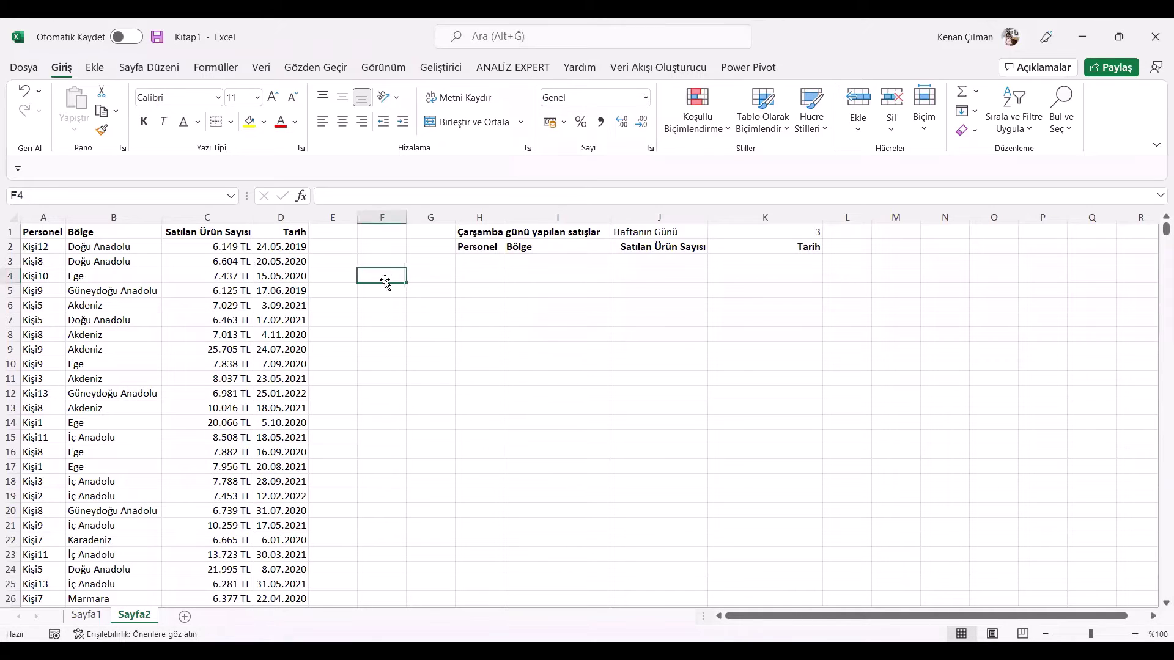
left_click_drag(45, 246, 269, 407)
left_click_drag(481, 233, 837, 191)
left_click_drag(193, 343, 185, 338)
left_click(36, 247)
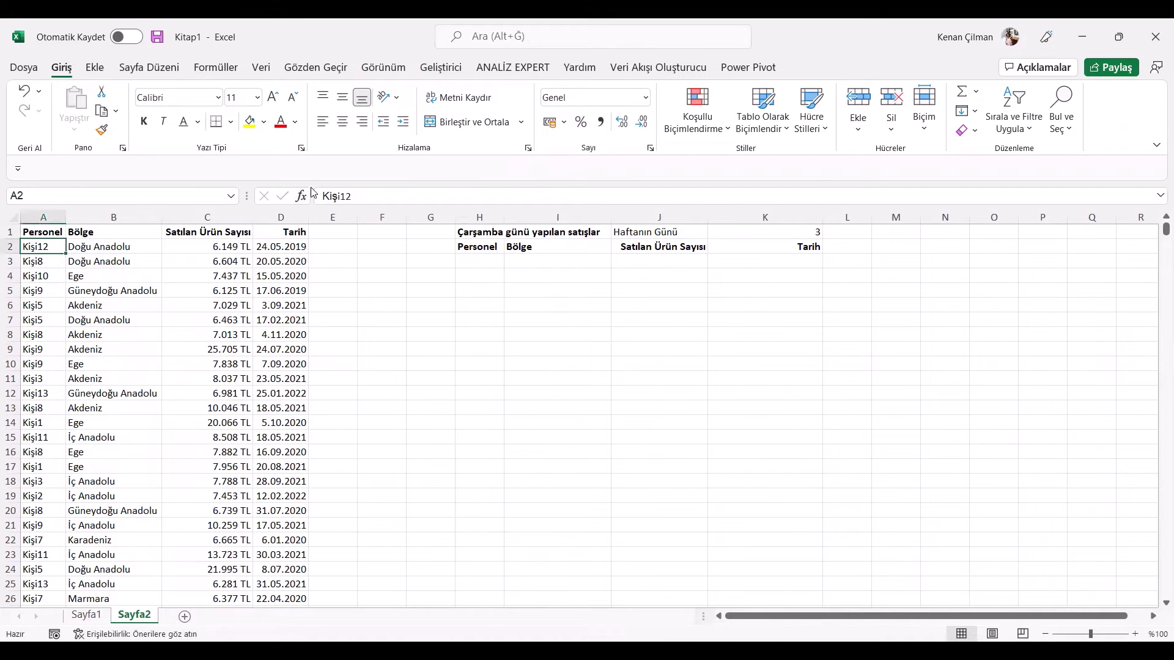
key("Right")
key("Right")
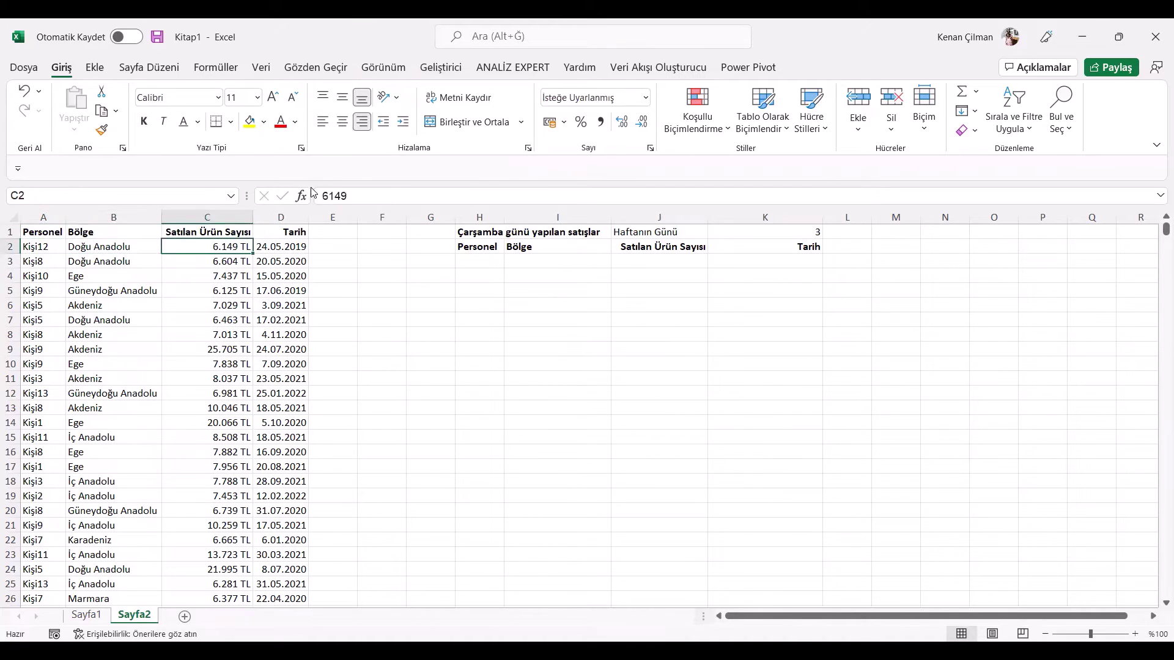
key("Right")
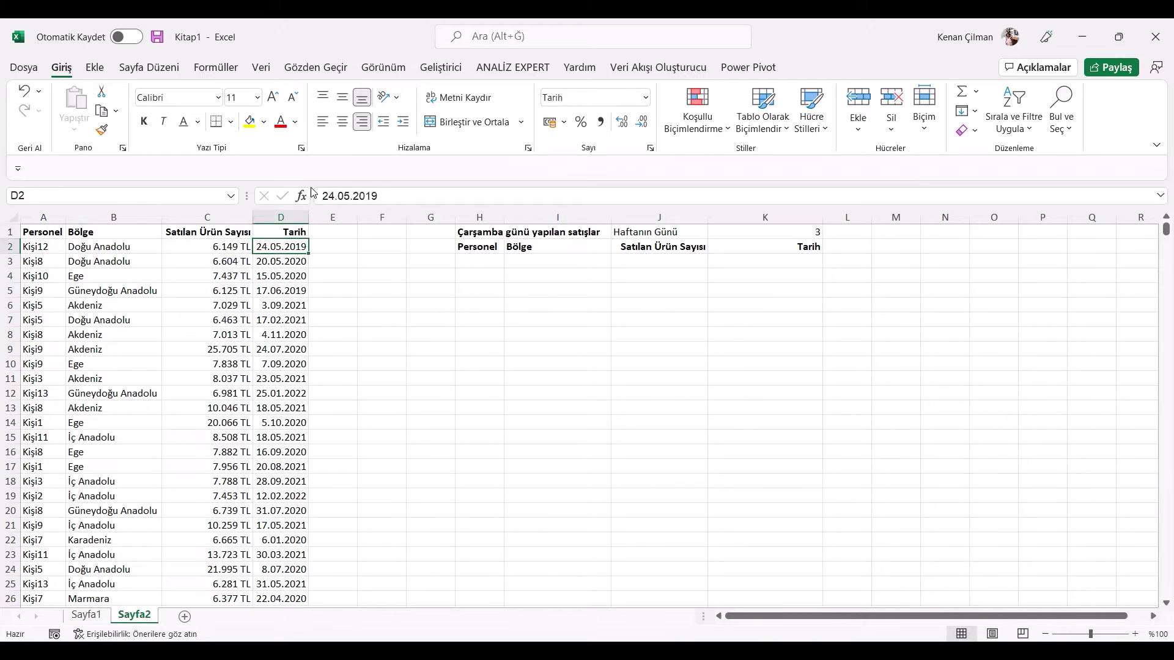
key("ctrl+Down")
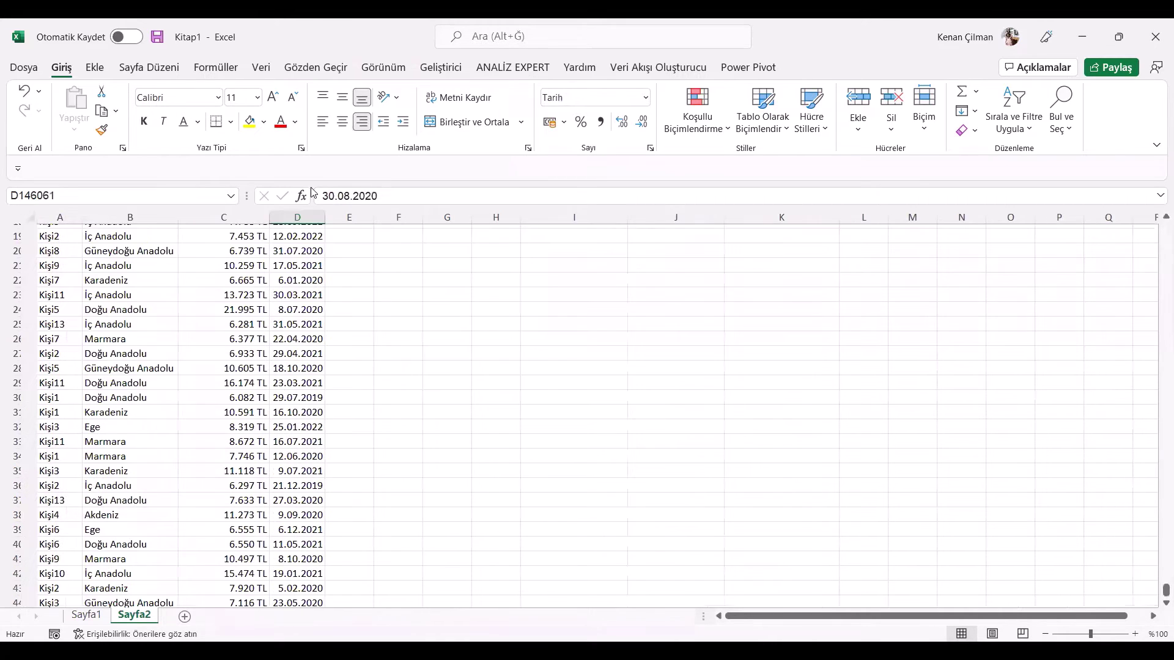
key("ctrl+Up")
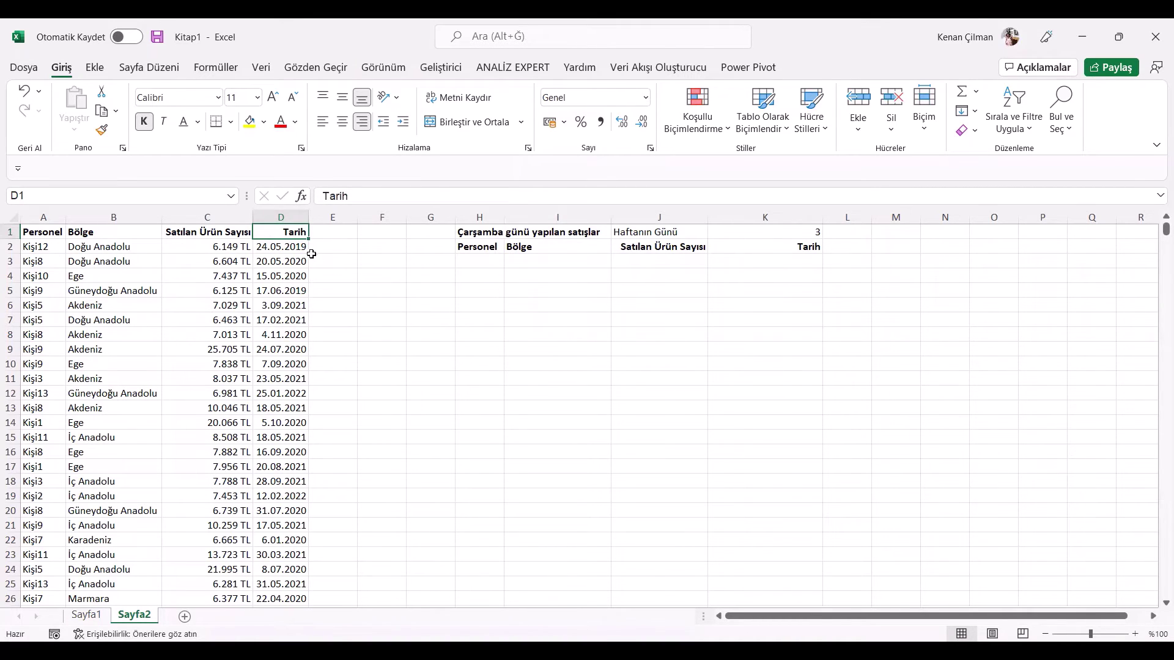
left_click_drag(296, 248, 270, 387)
left_click(419, 304)
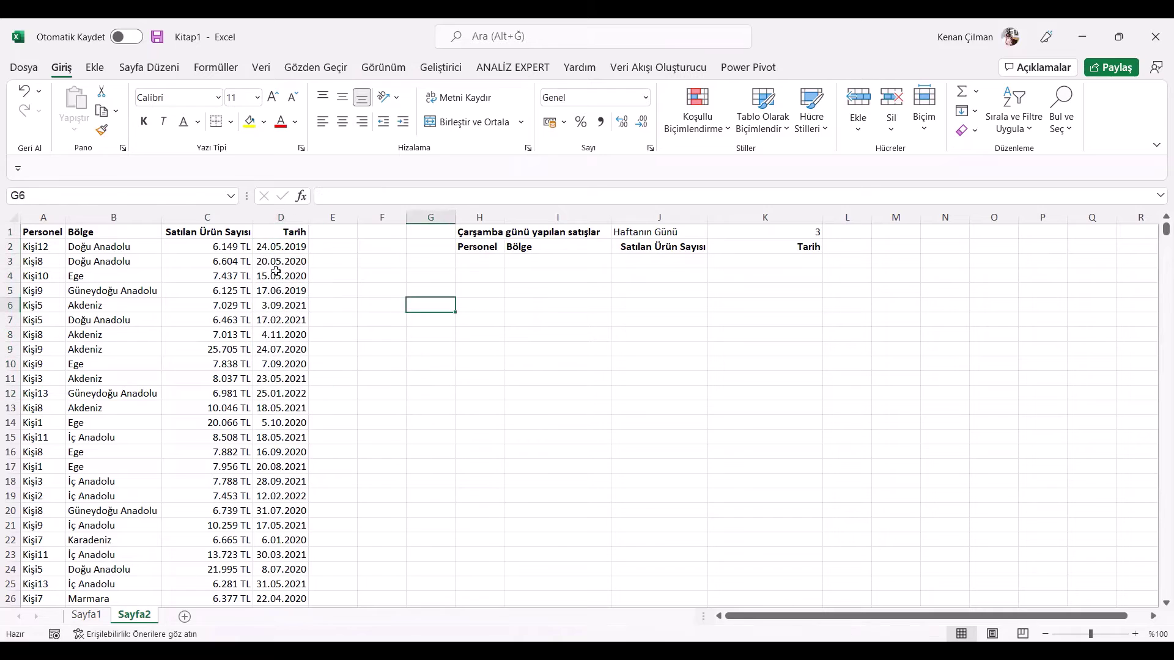
- Enter =HAFTANINGÜNÜ(D2;2) in E2, using the return type that numbers Pazartesi as 1 through Pazar as 7
left_click(324, 250)
type("=")
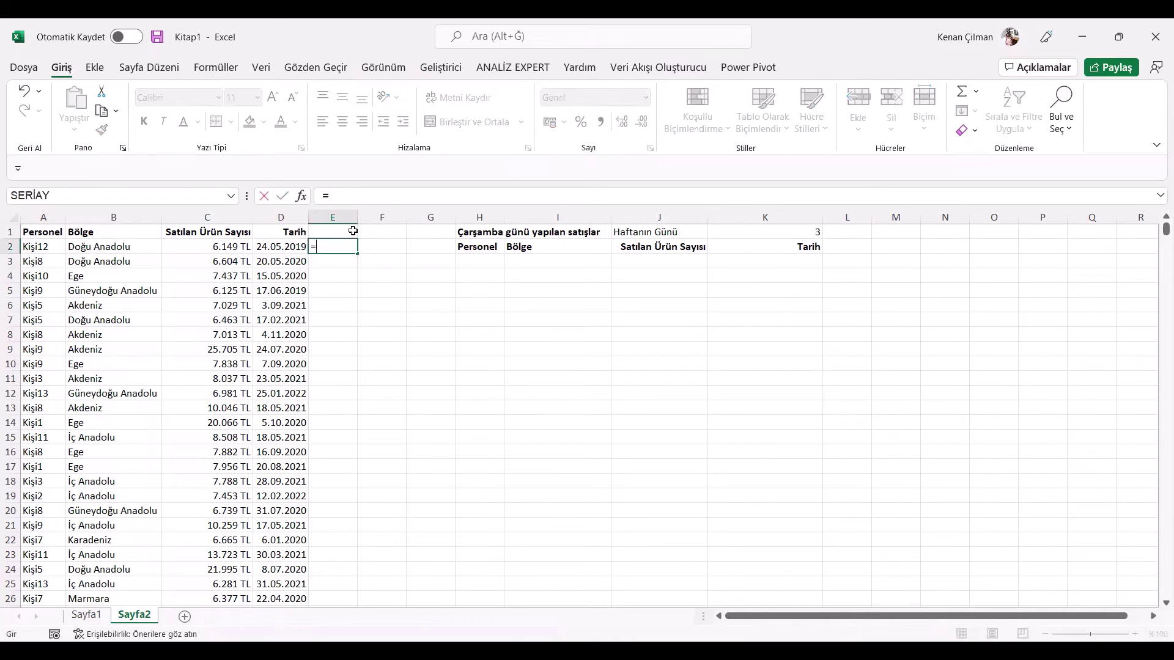
type("hafta")
key("Tab")
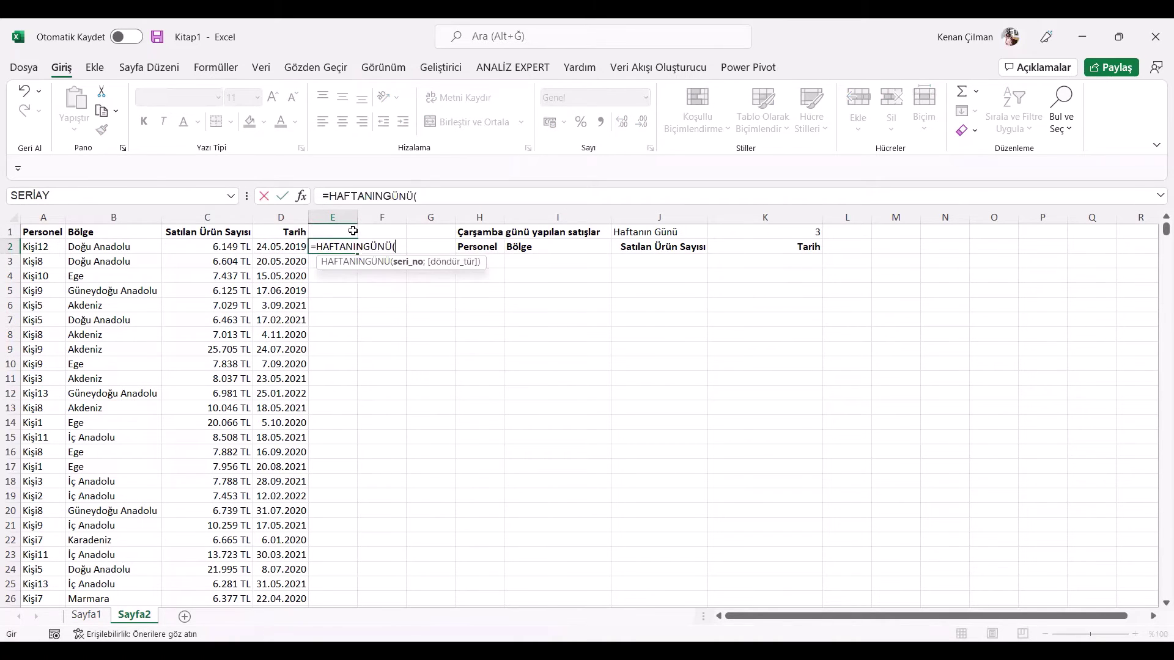
key("Left")
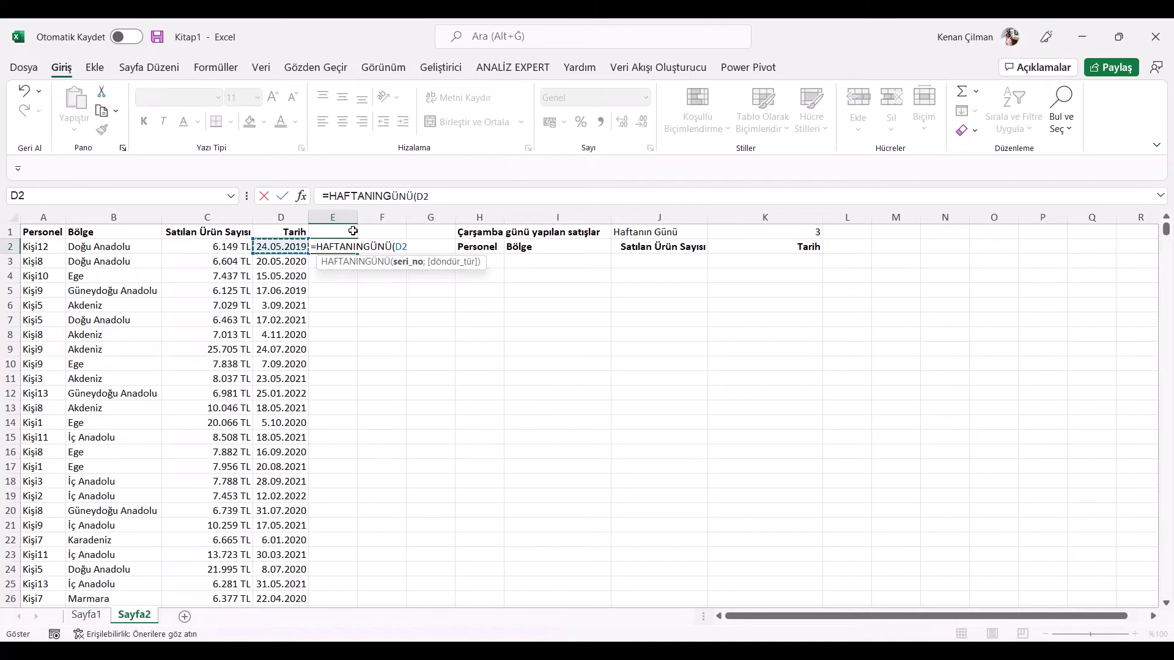
type(";")
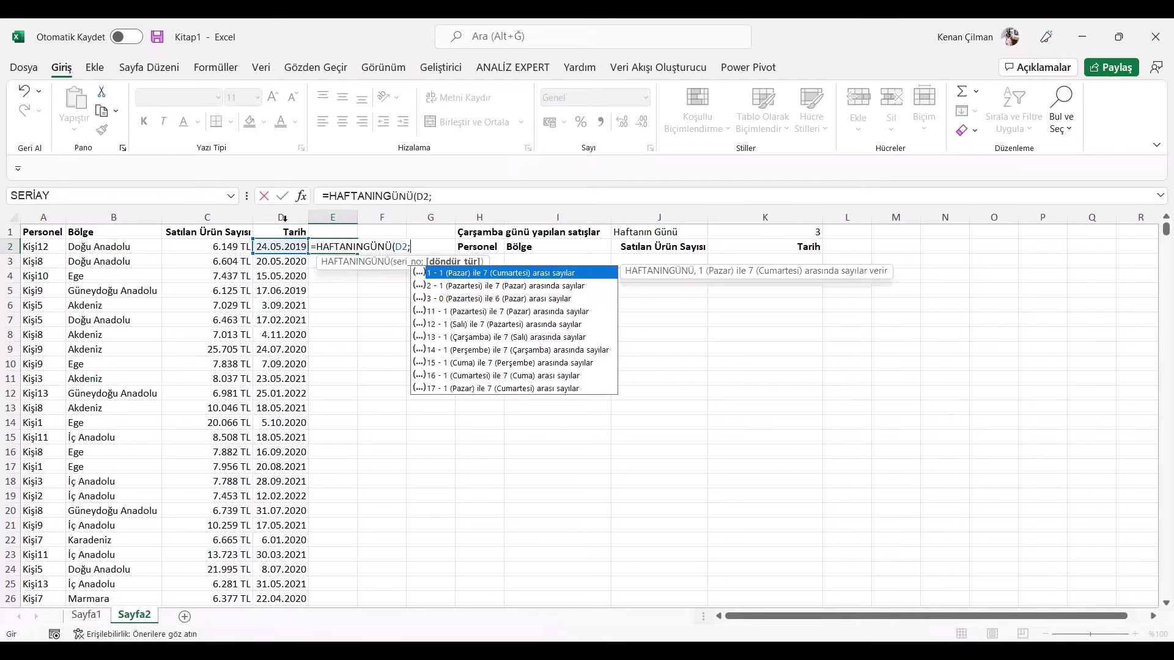
left_click(460, 292)
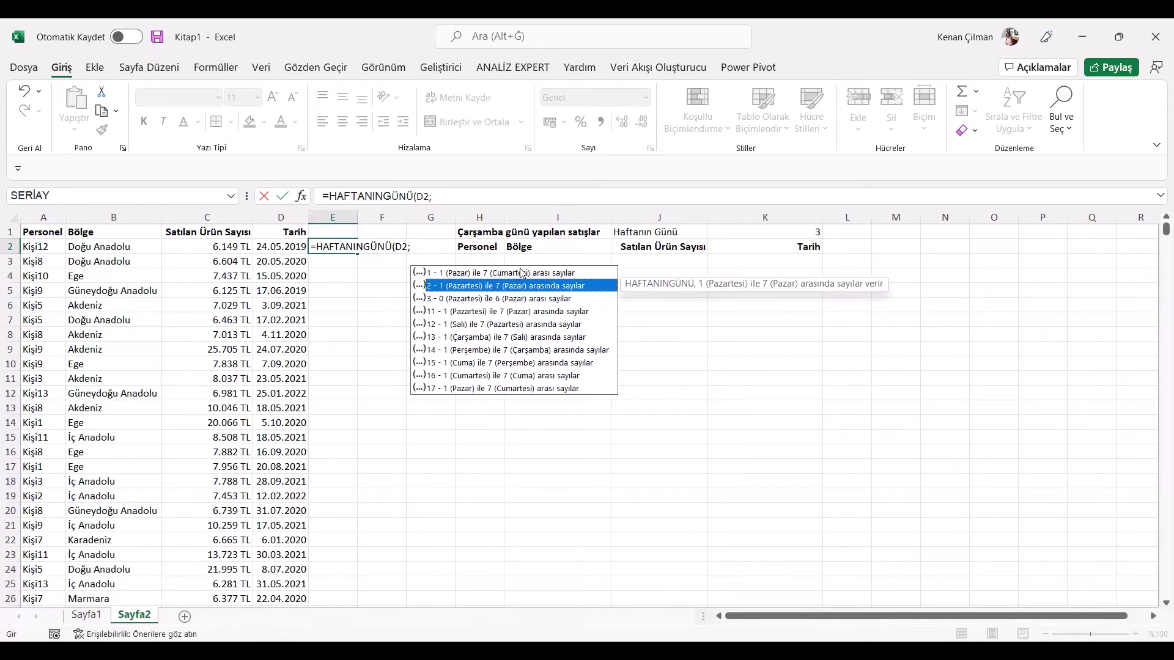
double_click(486, 286)
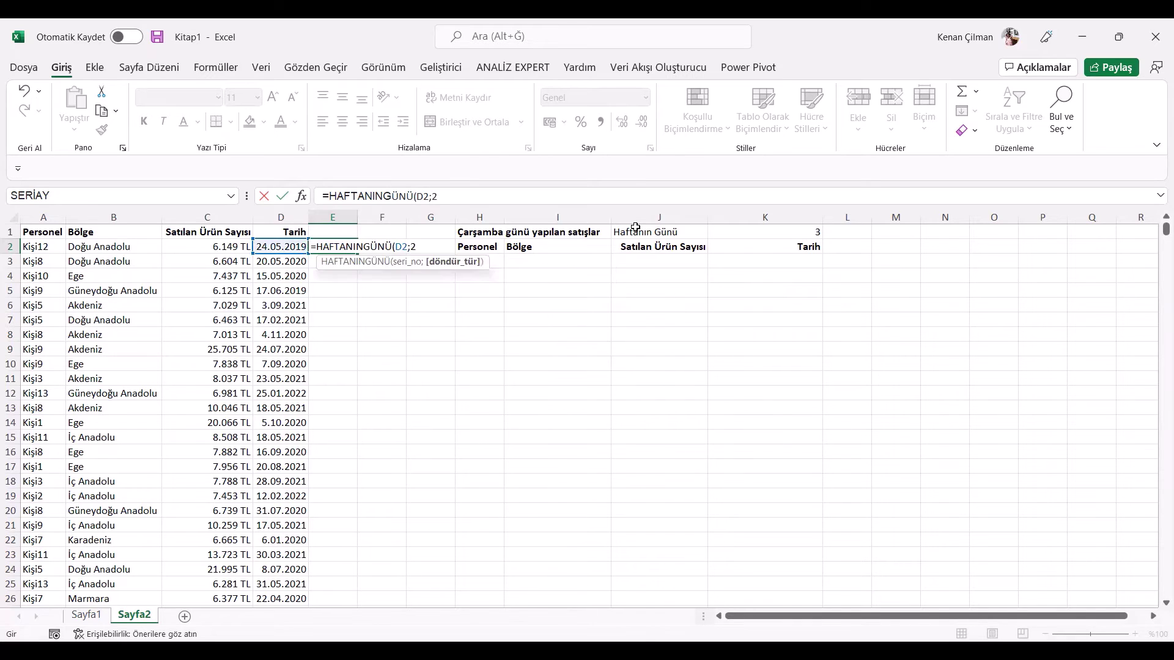
key("Return")
- Fill the HAFTANINGÜNÜ formula from E2 down to E6 and check it against the dates beside it
left_click(291, 245)
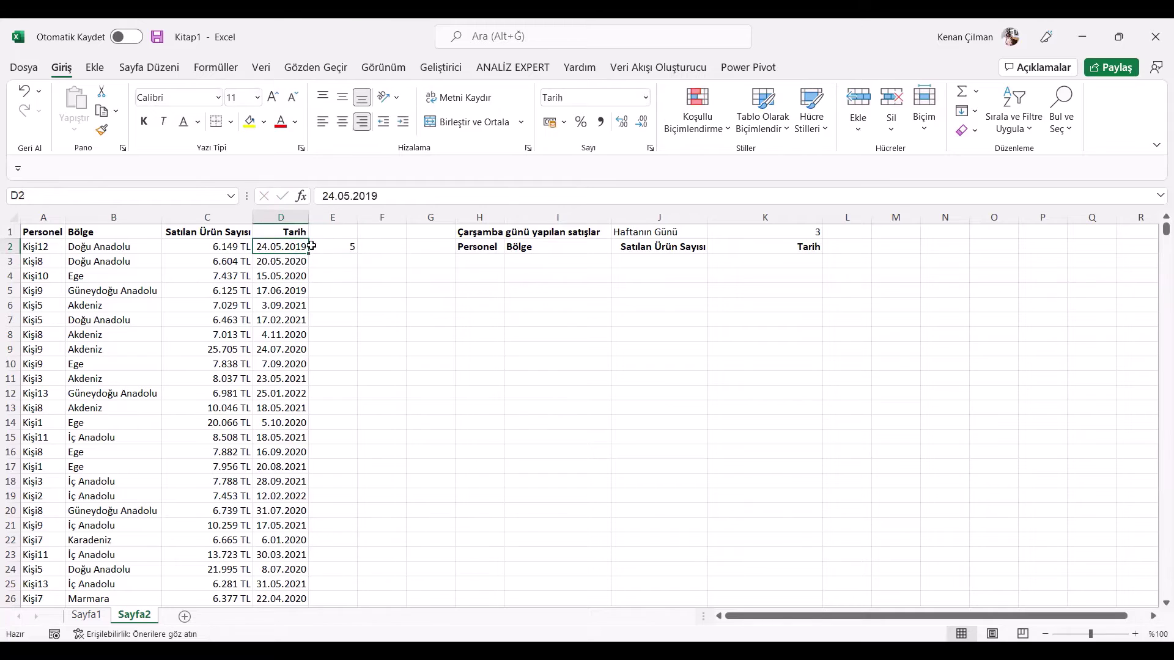
left_click(340, 246)
left_click_drag(358, 254, 357, 311)
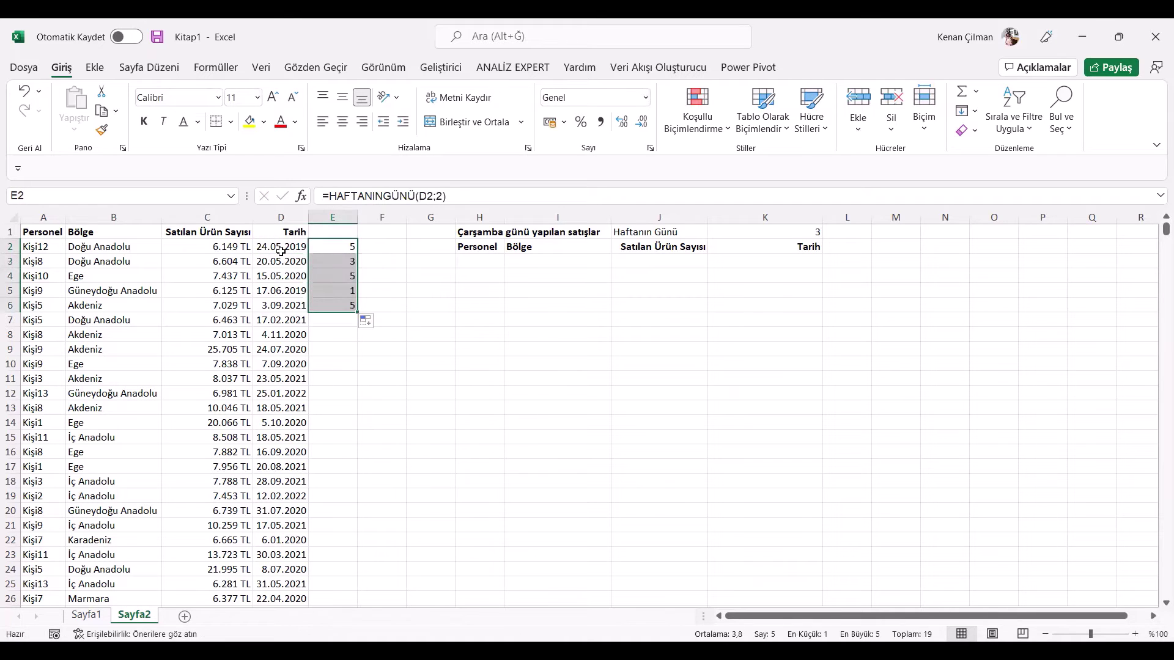
left_click(282, 253)
left_click(272, 262)
left_click(328, 269)
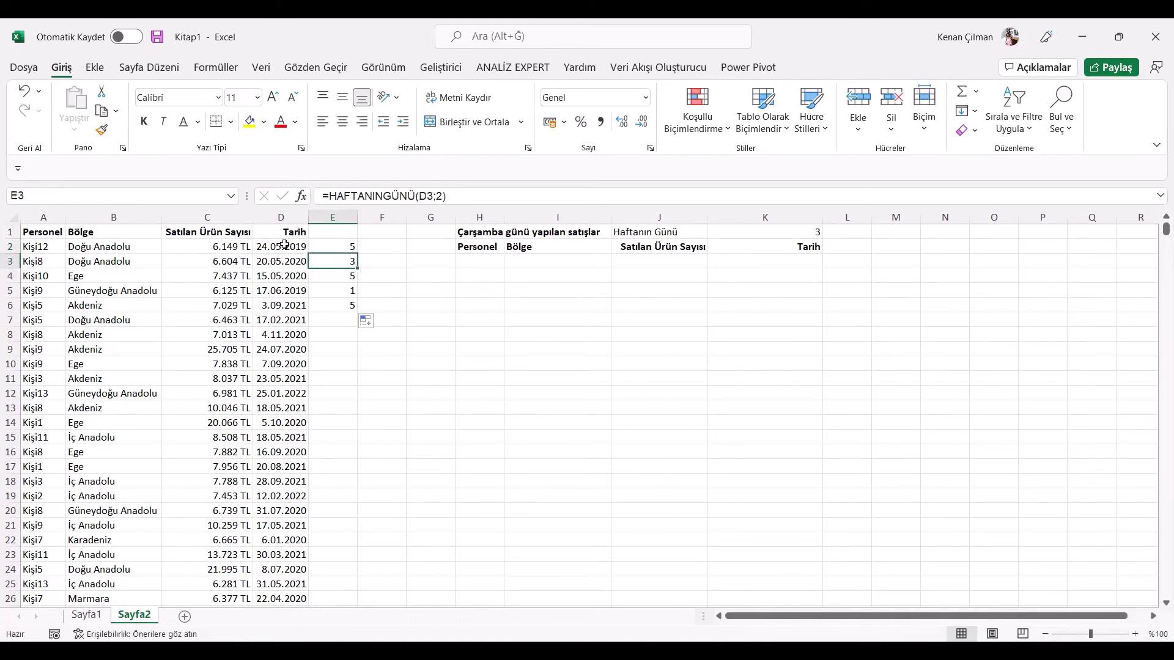
- Format the dates in D2:D5 as Uzun Tarih
left_click_drag(284, 247, 280, 294)
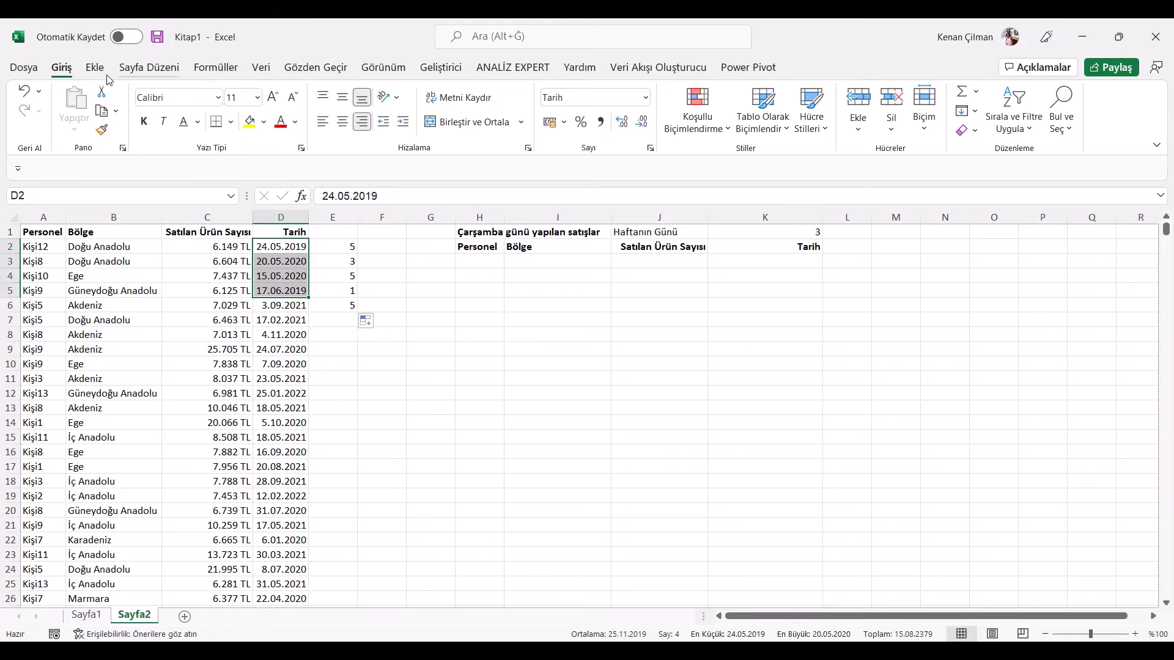
left_click(645, 98)
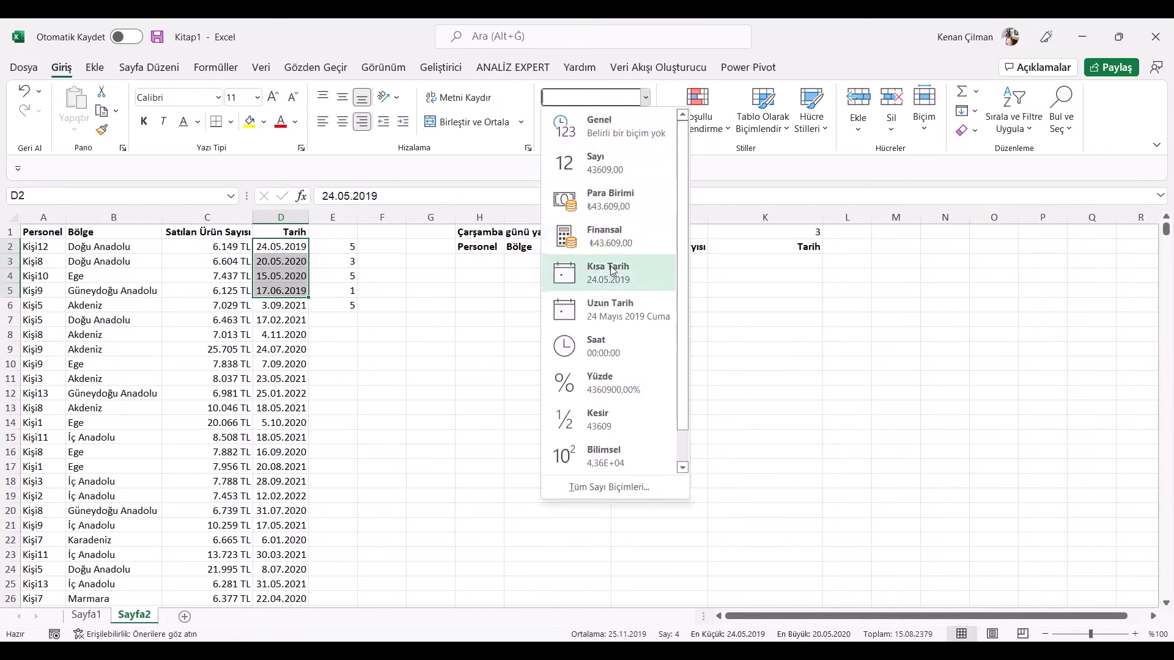
left_click(629, 306)
left_click(344, 245)
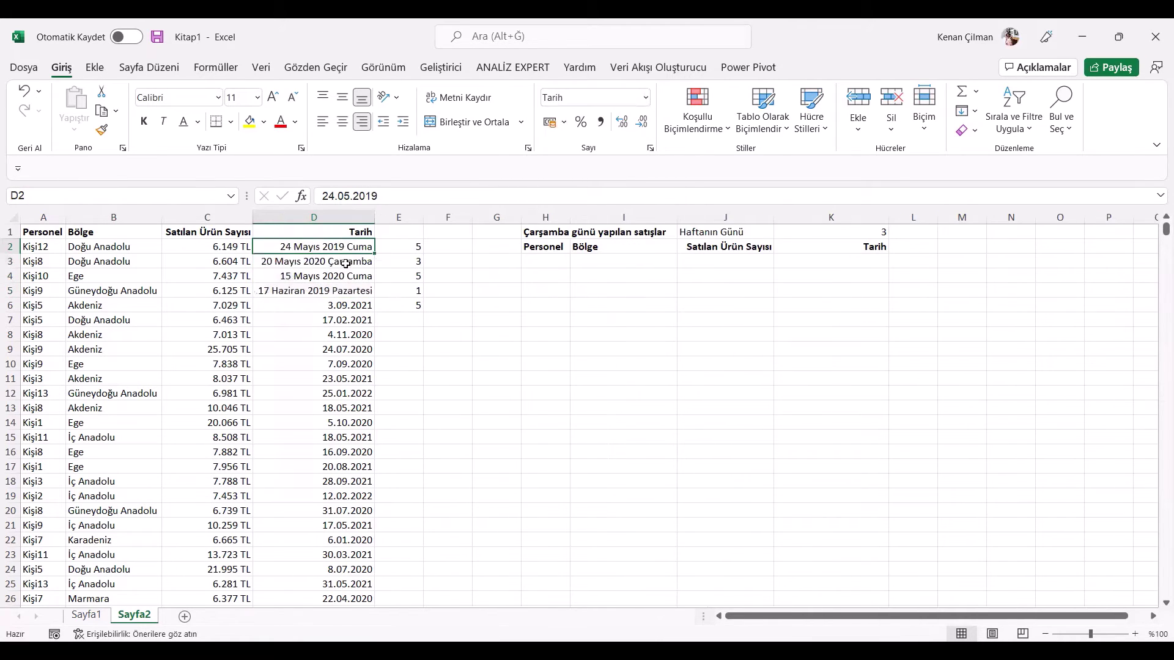
- Compare the weekday names in D2:D5 with the day numbers in column E, and undo the long date format
left_click(345, 263)
left_click(398, 275)
left_click(330, 278)
left_click(350, 292)
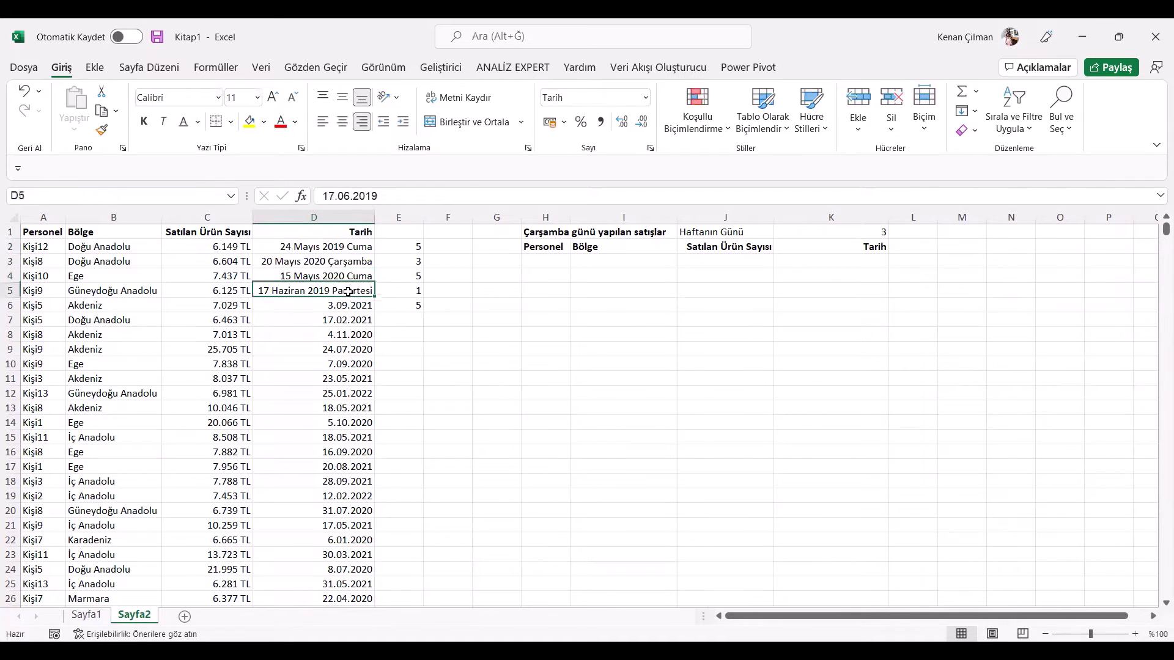
left_click(429, 292)
left_click(357, 307)
left_click(393, 248)
key("ctrl+z")
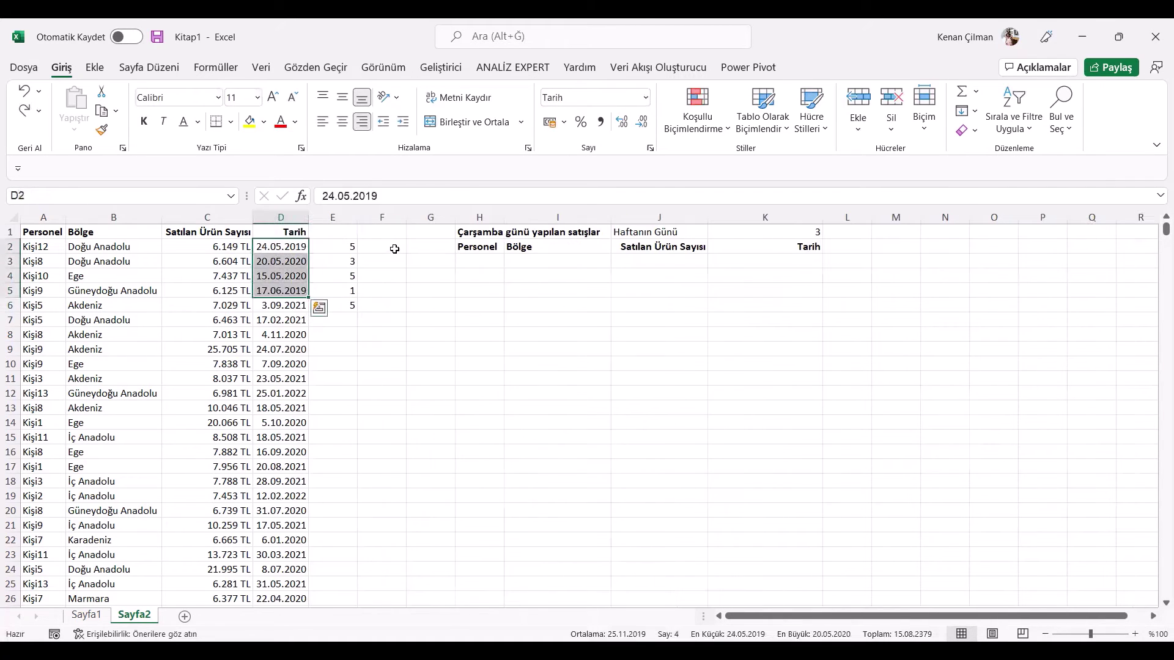
- Inspect the HAFTANINGÜNÜ formula in E2 and leave it unedited
left_click(354, 237)
left_click_drag(344, 247, 344, 319)
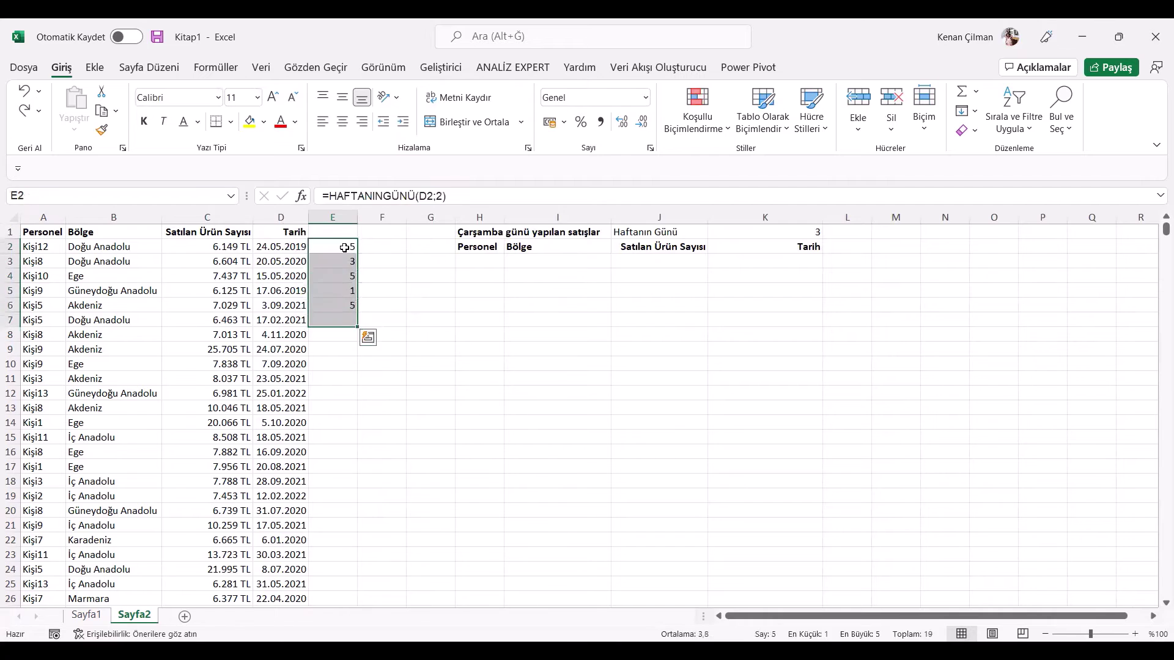
double_click(344, 248)
key("Escape")
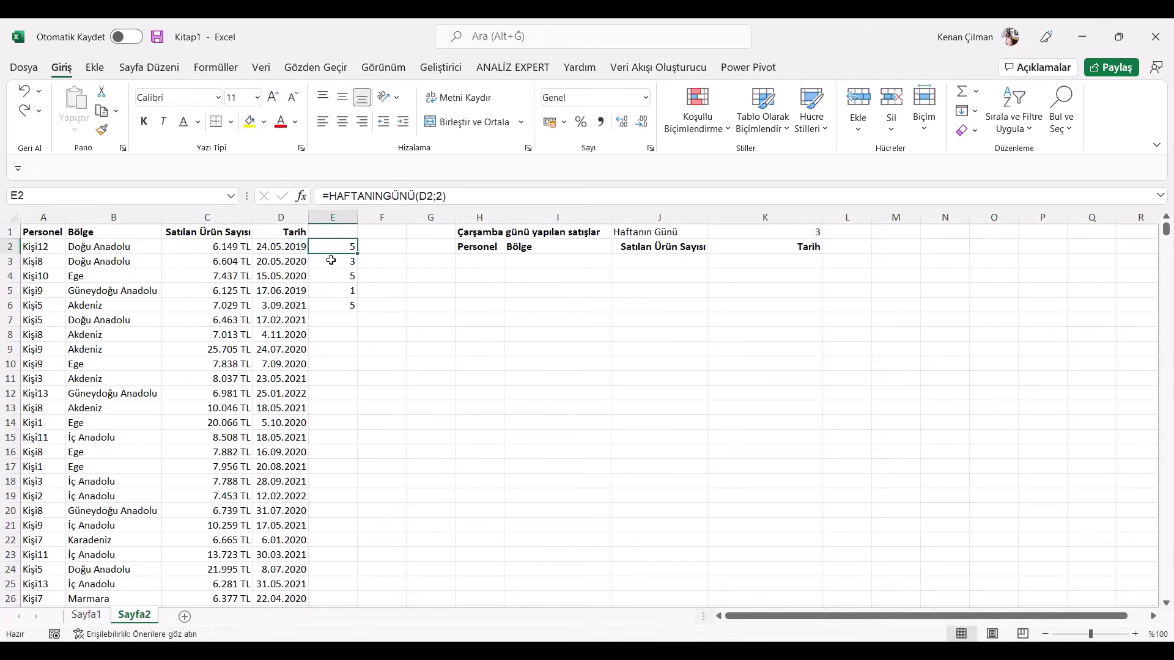
key("F2")
key("Escape")
- Start a FİLTRE formula in H3 with A2:D146061 as its array argument
left_click(497, 260)
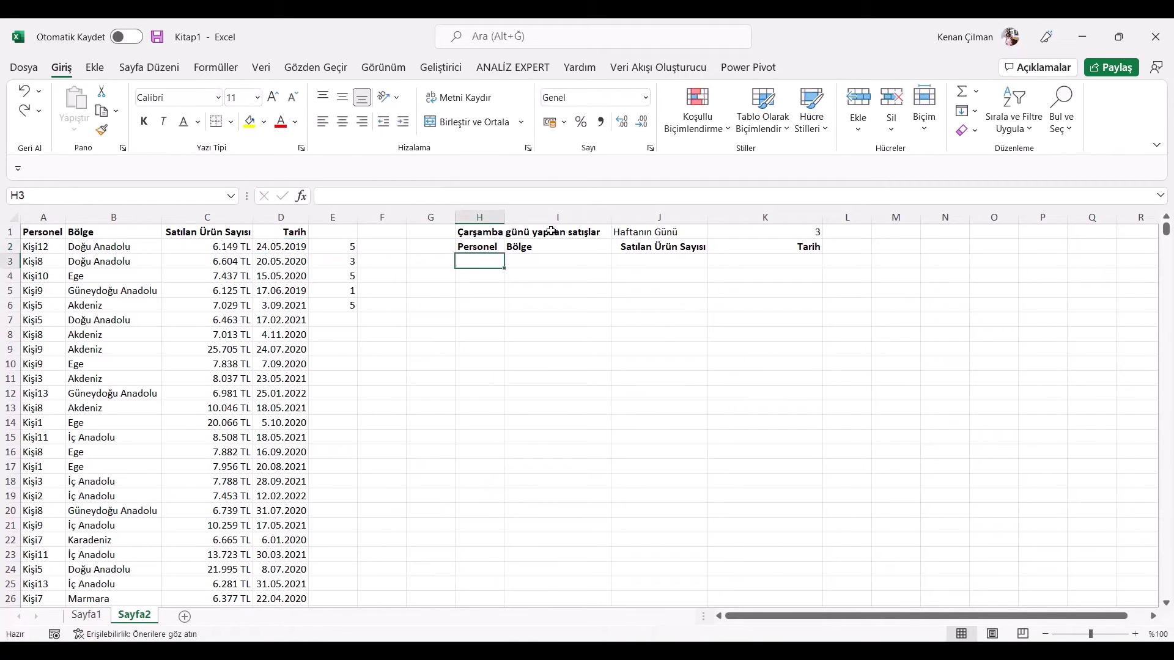
type("=")
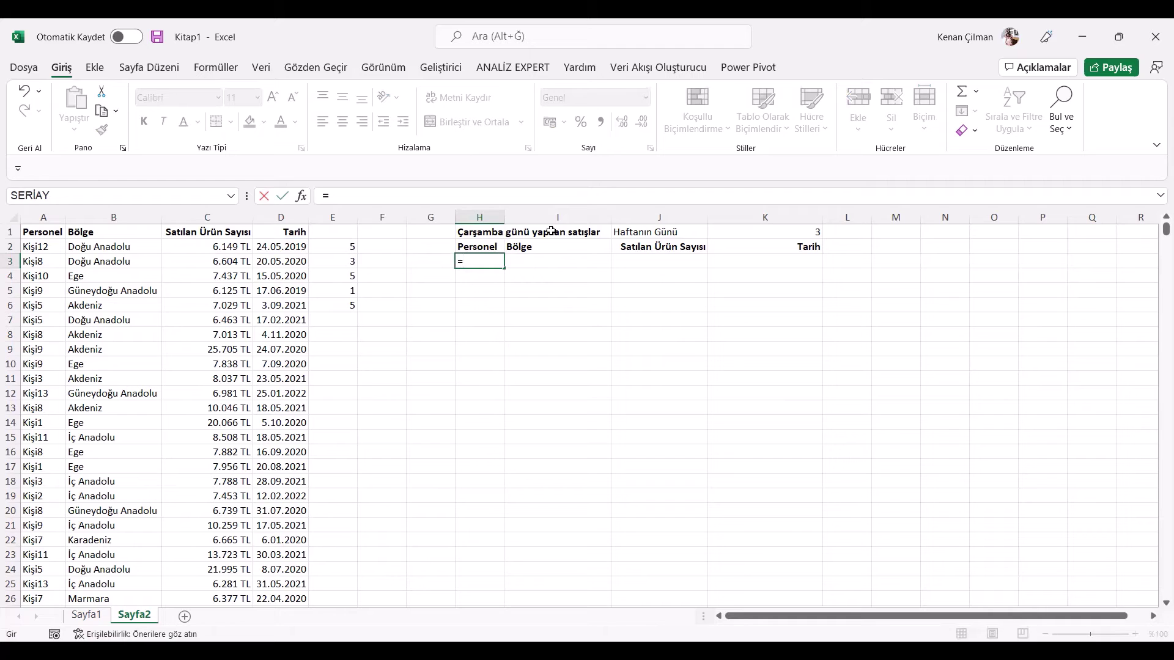
type("FİLTRE(")
left_click(43, 247)
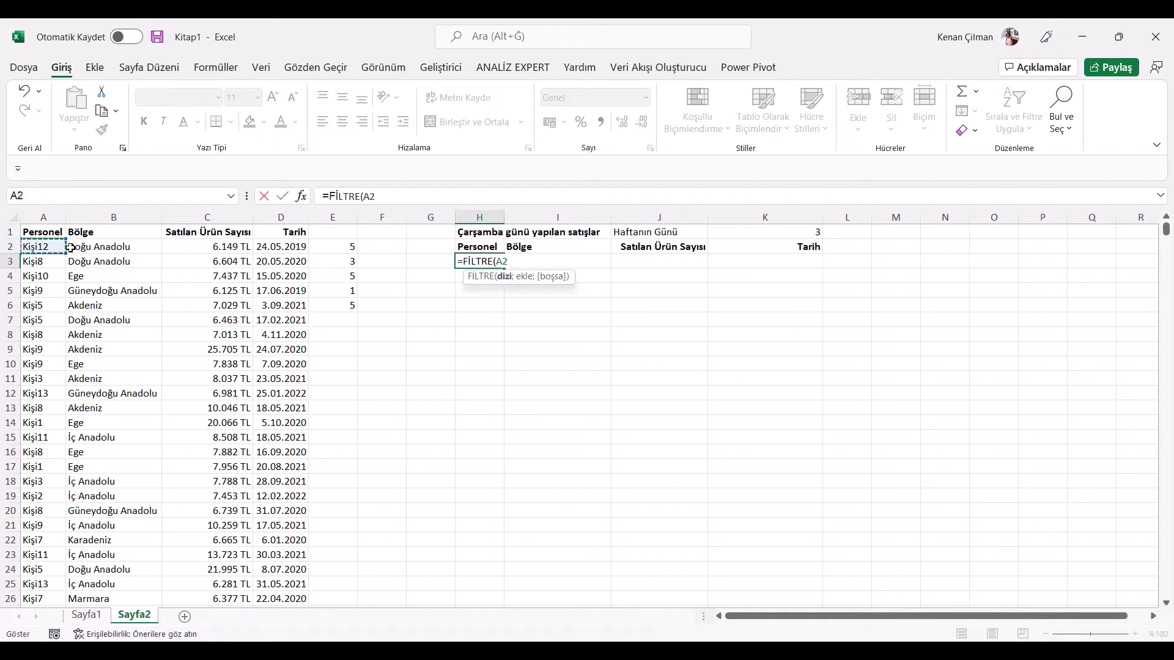
key("ctrl+shift+Down")
key("ctrl+shift+Right")
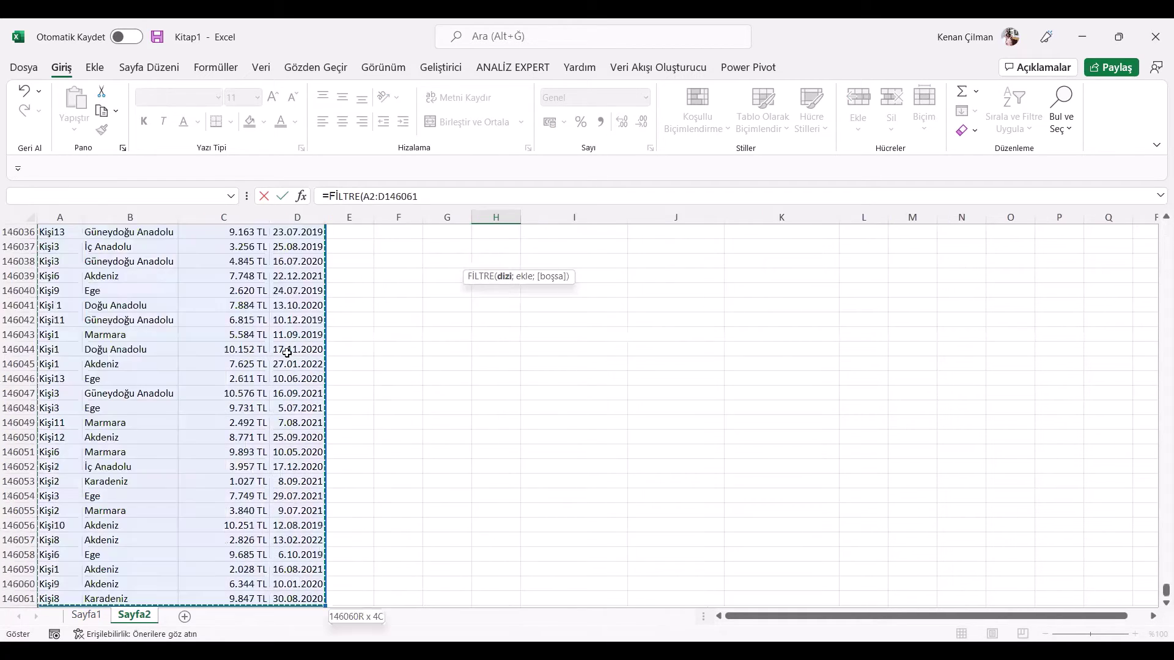
type(";")
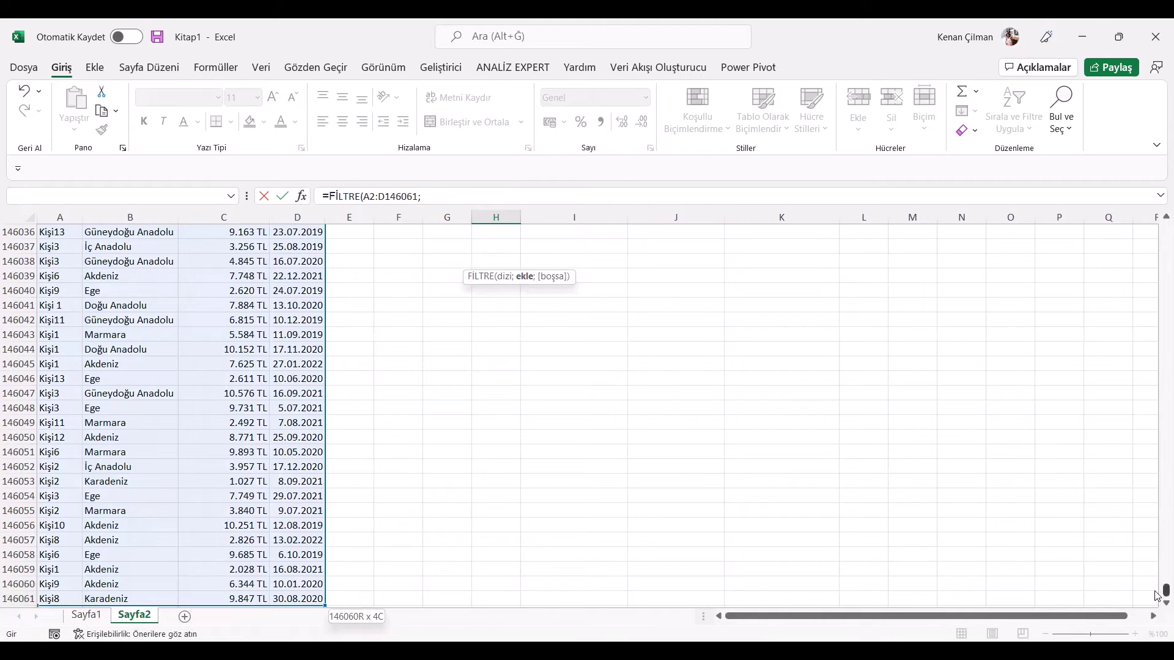
left_click_drag(1165, 592, 1157, 225)
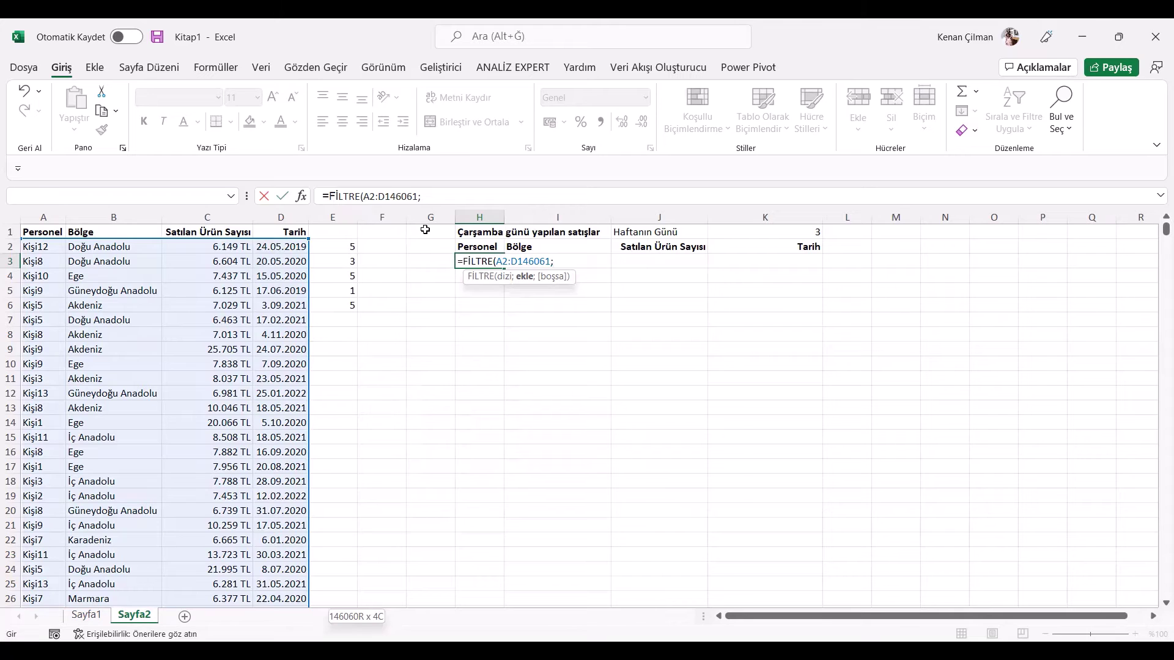
- Complete the FİLTRE formula in H3 with the condition HAFTANINGÜNÜ(D2:D146061;2)=3
type("hafta")
key("Tab")
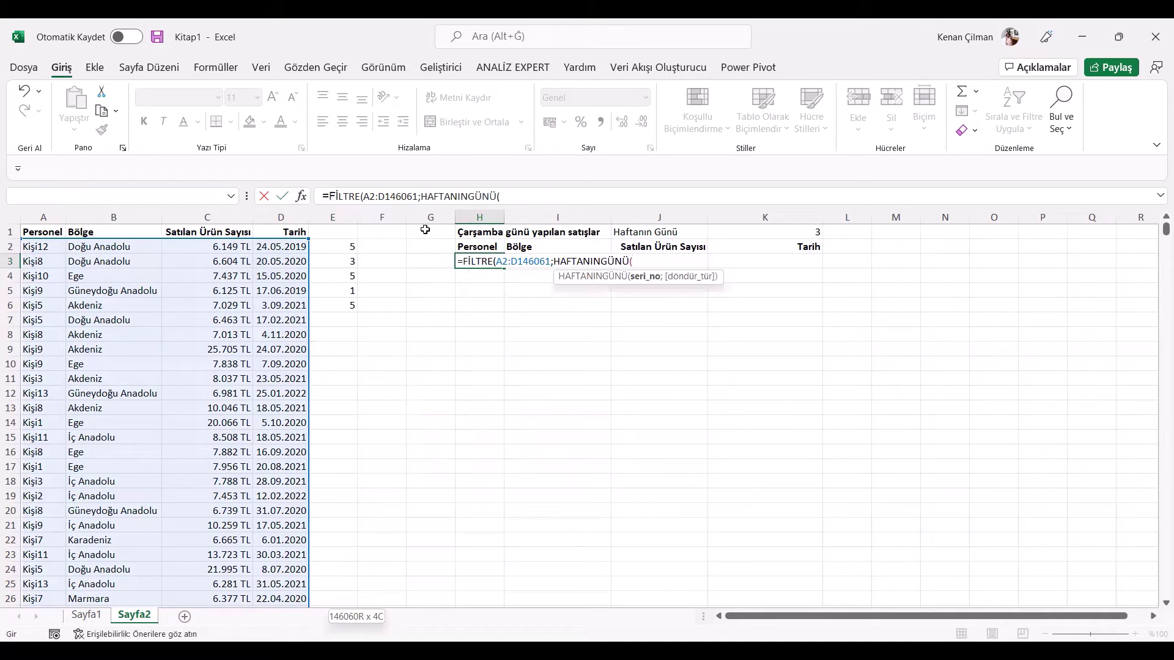
left_click(286, 245)
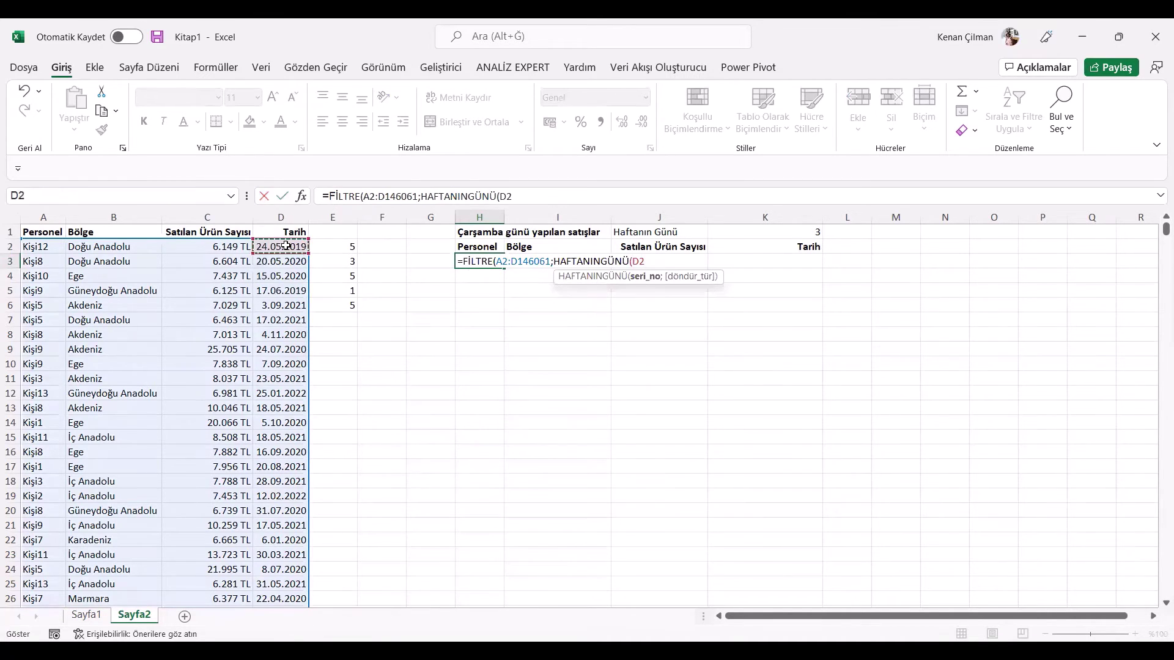
key("ctrl+shift+Down")
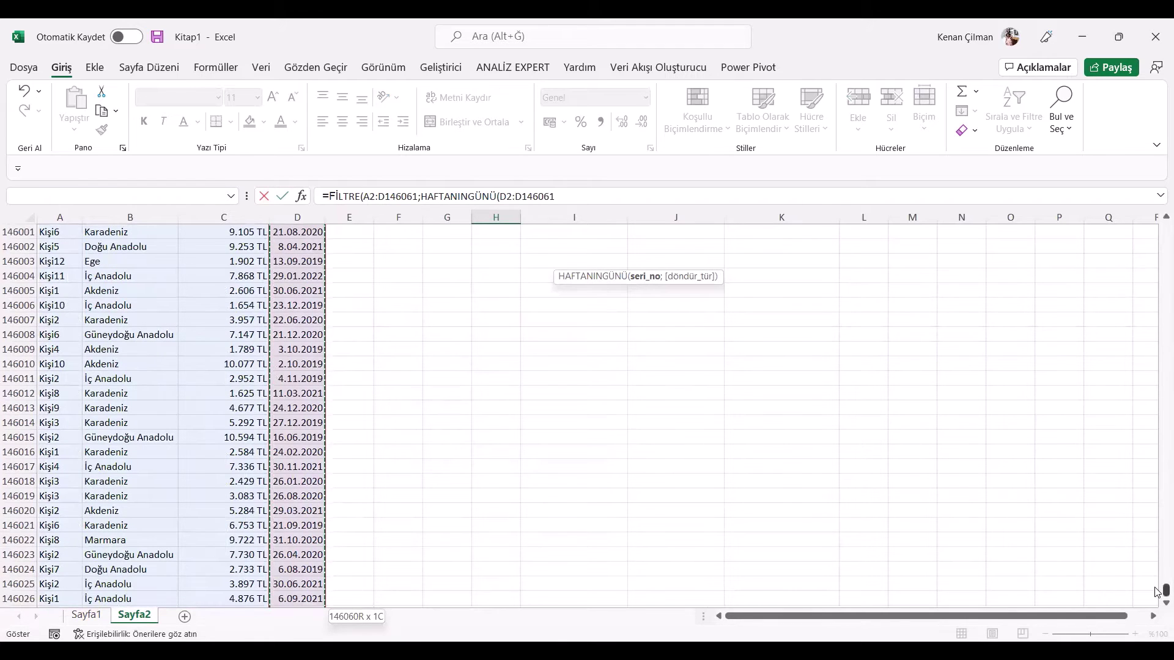
left_click_drag(1157, 592, 1158, 219)
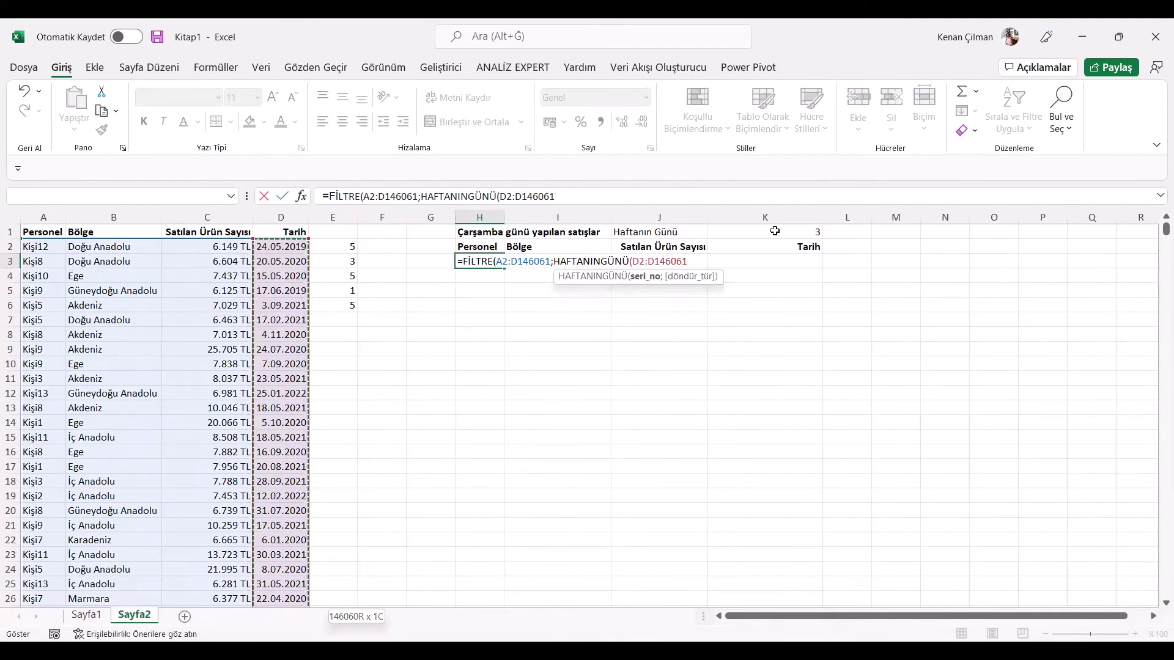
type(";")
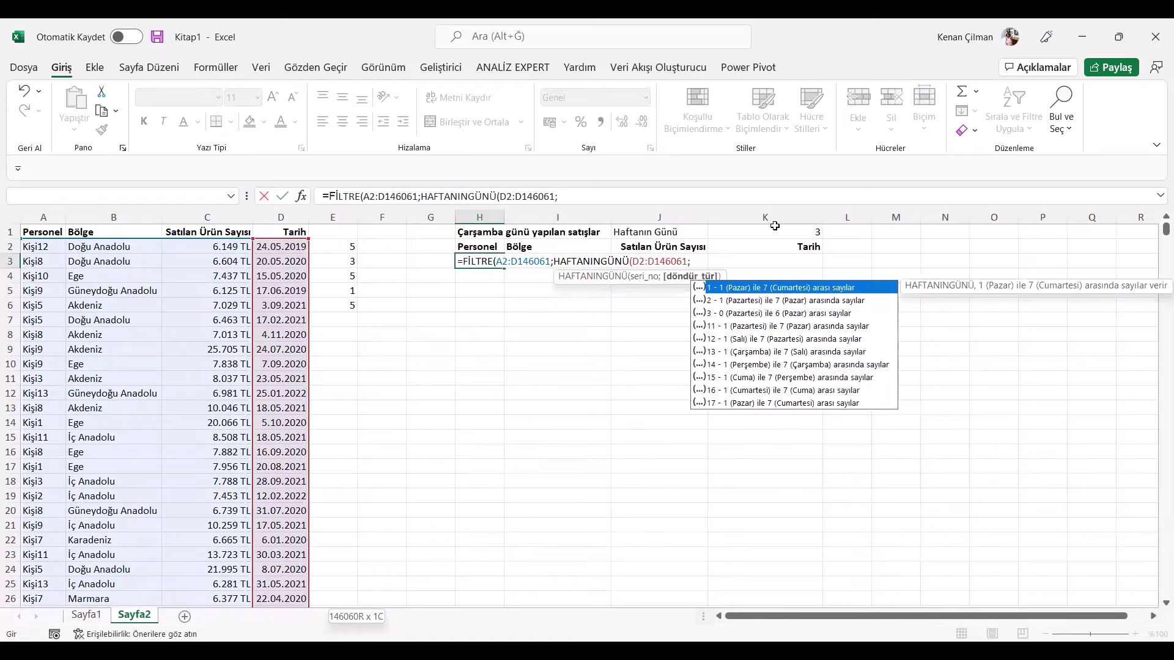
type("2)")
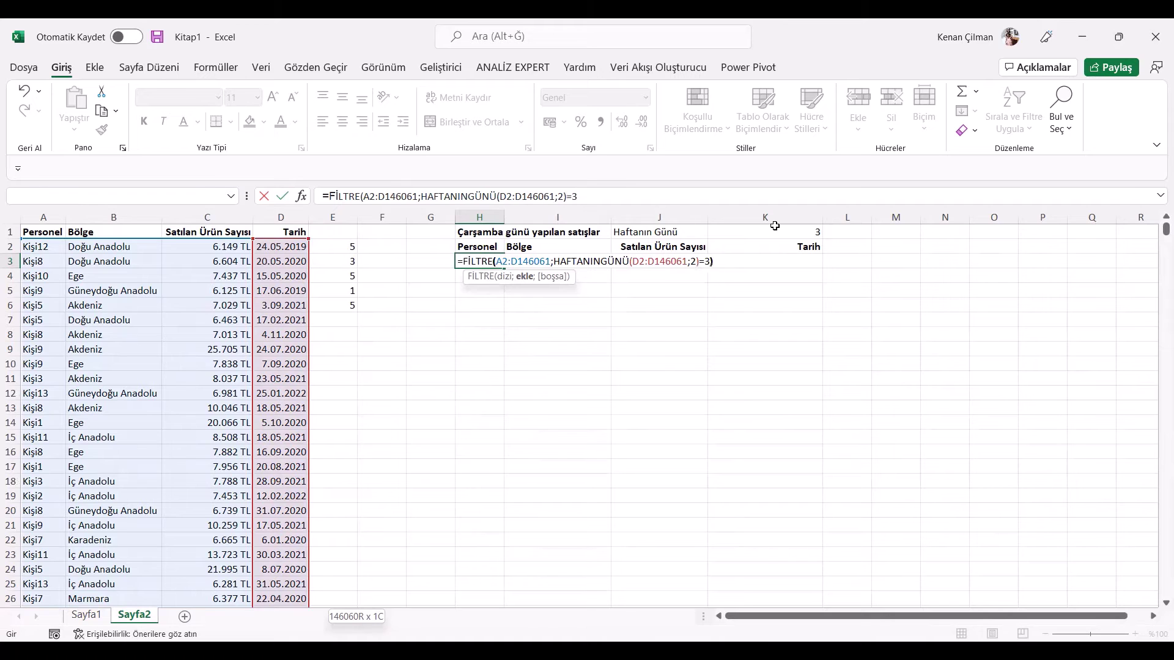
type("=3)")
key("Return")
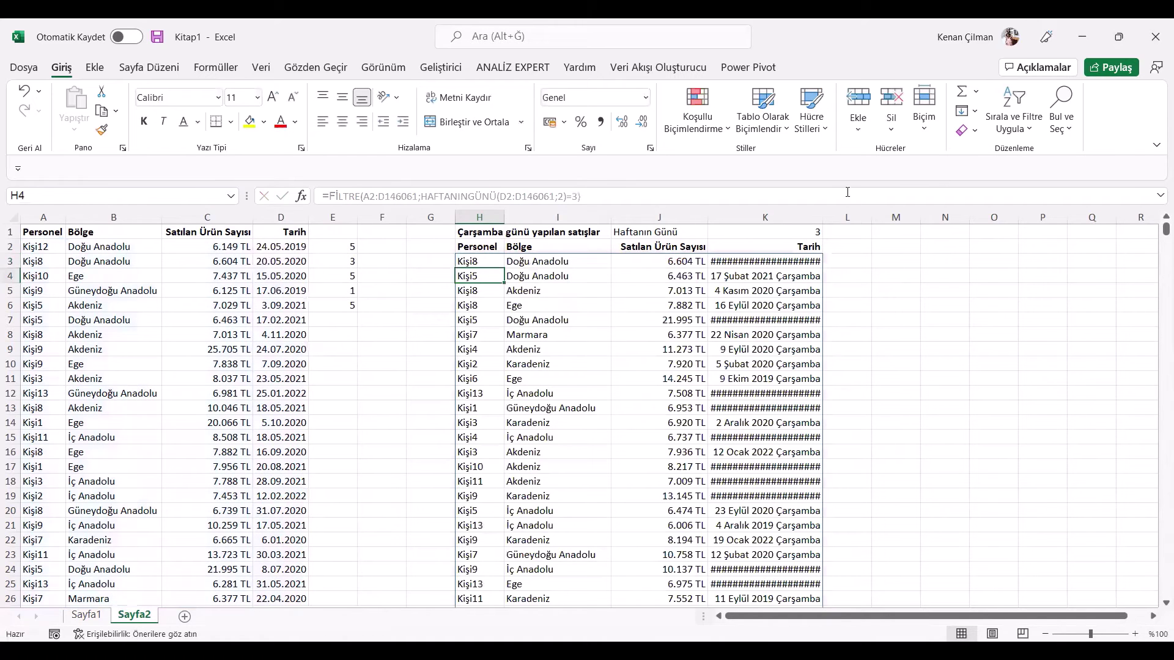
- Autofit column K to its dates and review the filtered Wednesday sales
double_click(825, 215)
left_click_drag(477, 261, 809, 440)
left_click(801, 320)
left_click(480, 262)
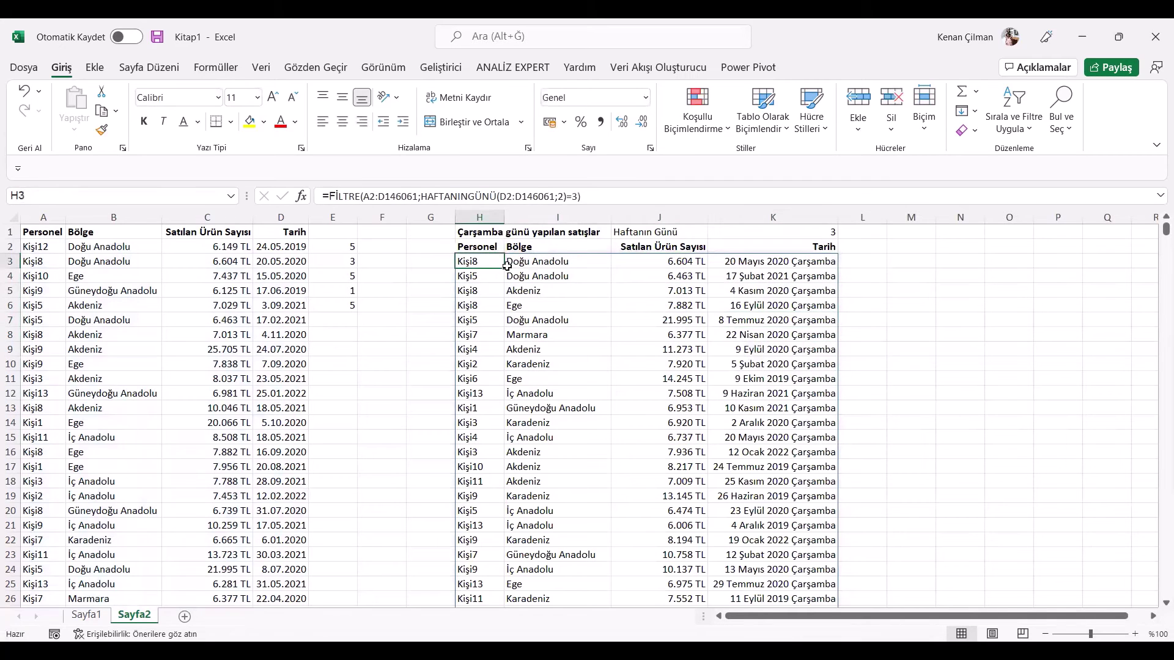
- Replace the fixed 3 in H3's FİLTRE condition with a reference to K1 and check the filtered dates
double_click(479, 263)
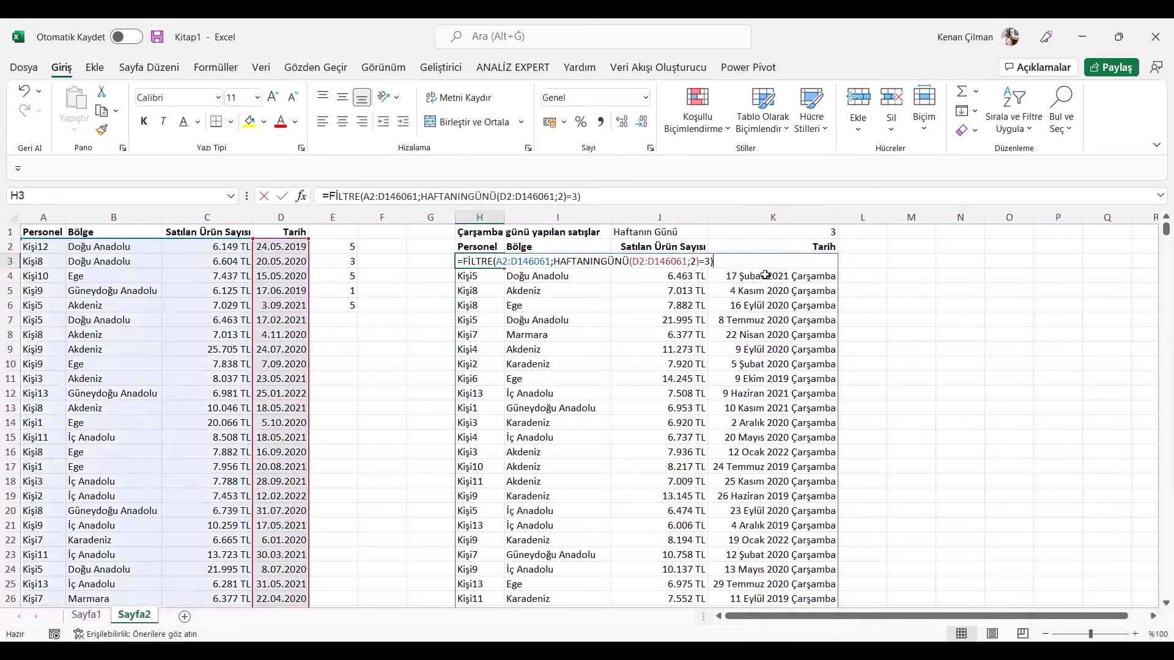
double_click(706, 262)
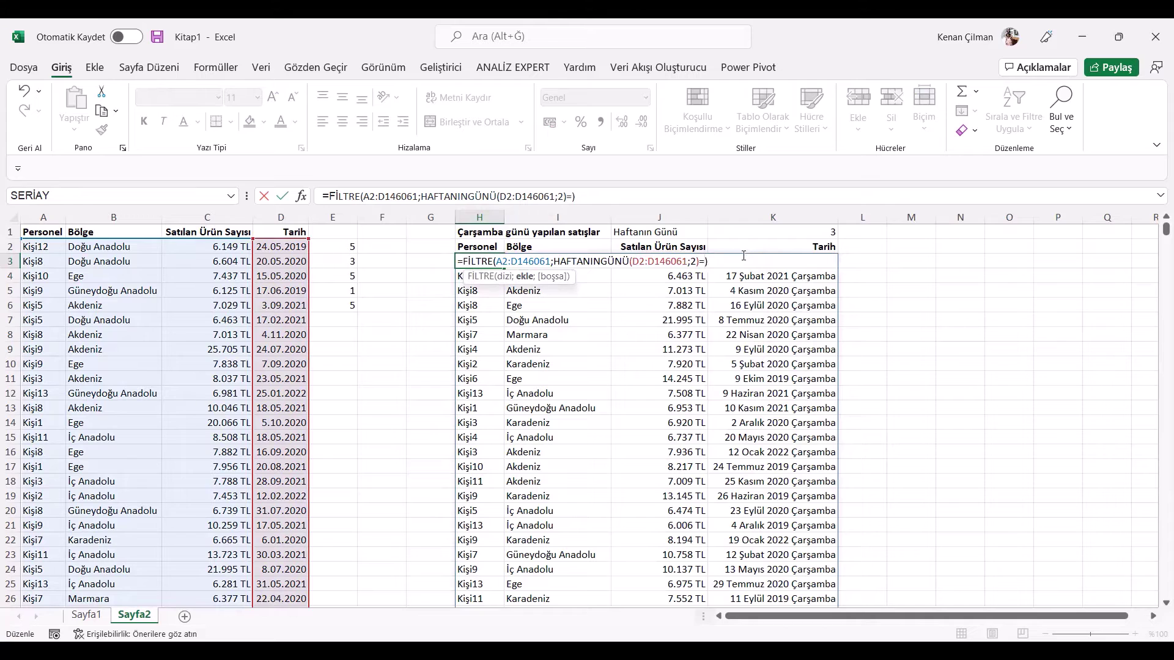
left_click(797, 233)
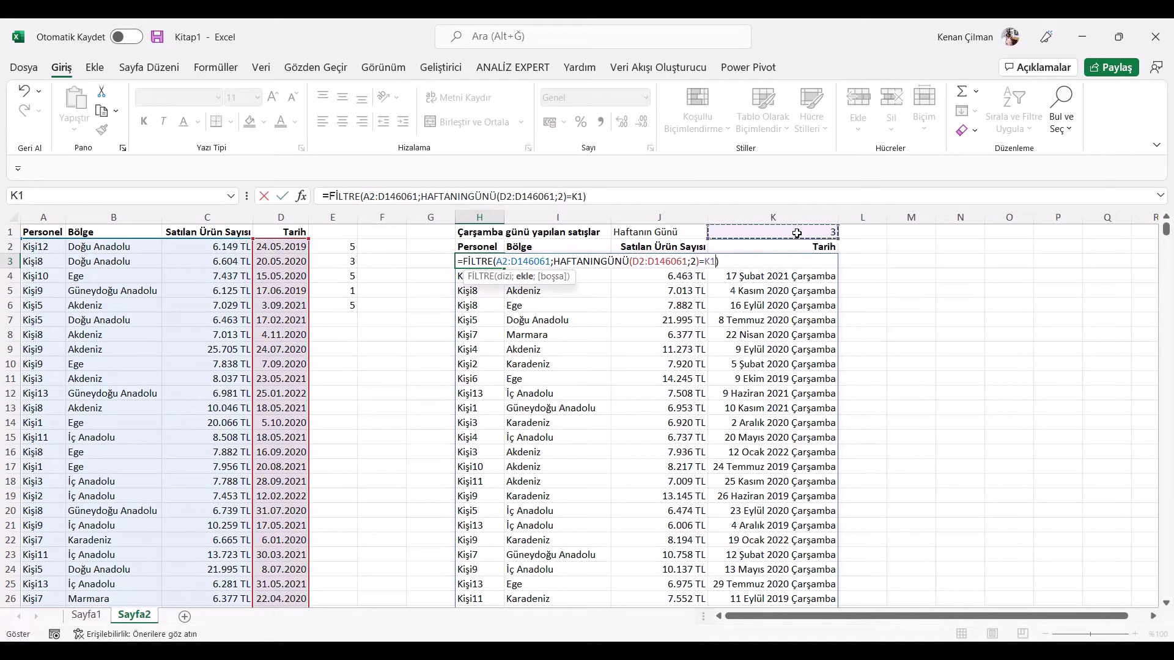
key("Return")
left_click_drag(765, 276, 772, 525)
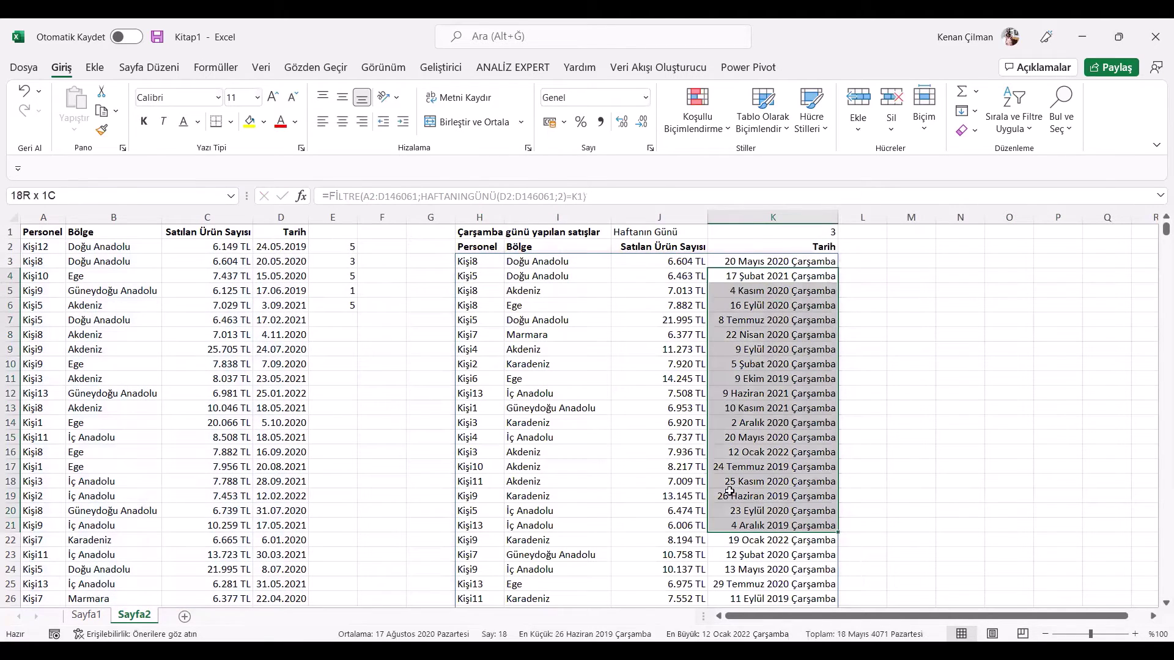
- Set the weekday number in K1 to 1 and review the filtered Monday sales
left_click(783, 235)
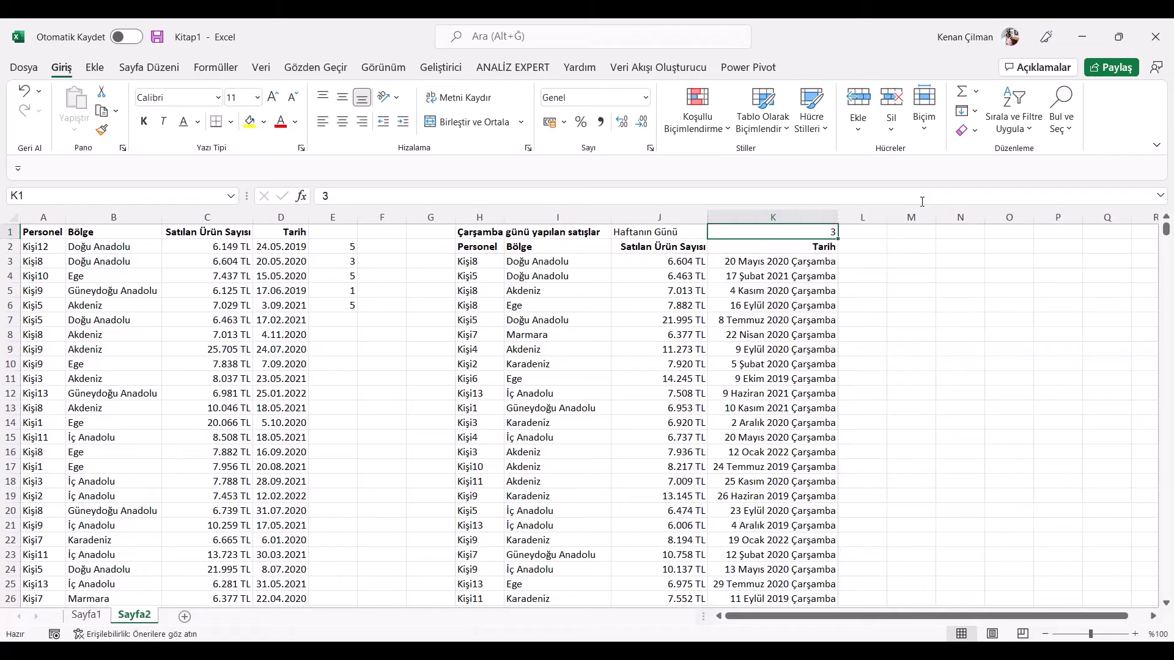
type("1")
key("Return")
left_click_drag(631, 264, 833, 479)
left_click(772, 349)
- Wrap the FİLTRE formula in H3 in SIRALA with sort index 4 and ascending order 1
double_click(491, 259)
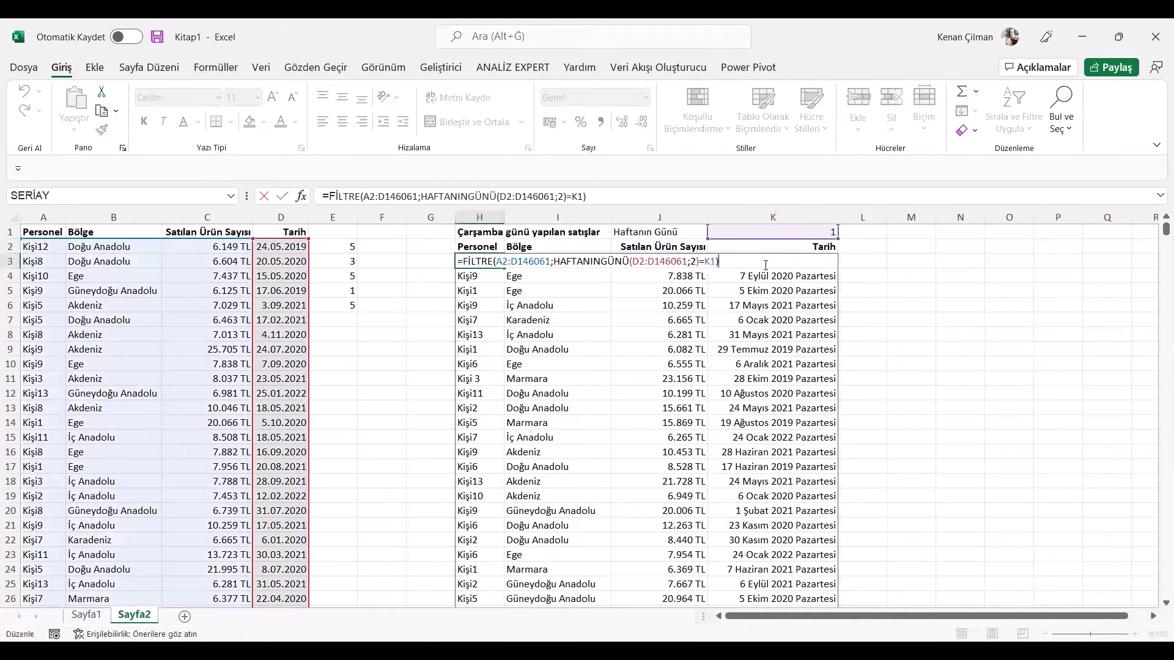
left_click(463, 261)
type("SIRALA(")
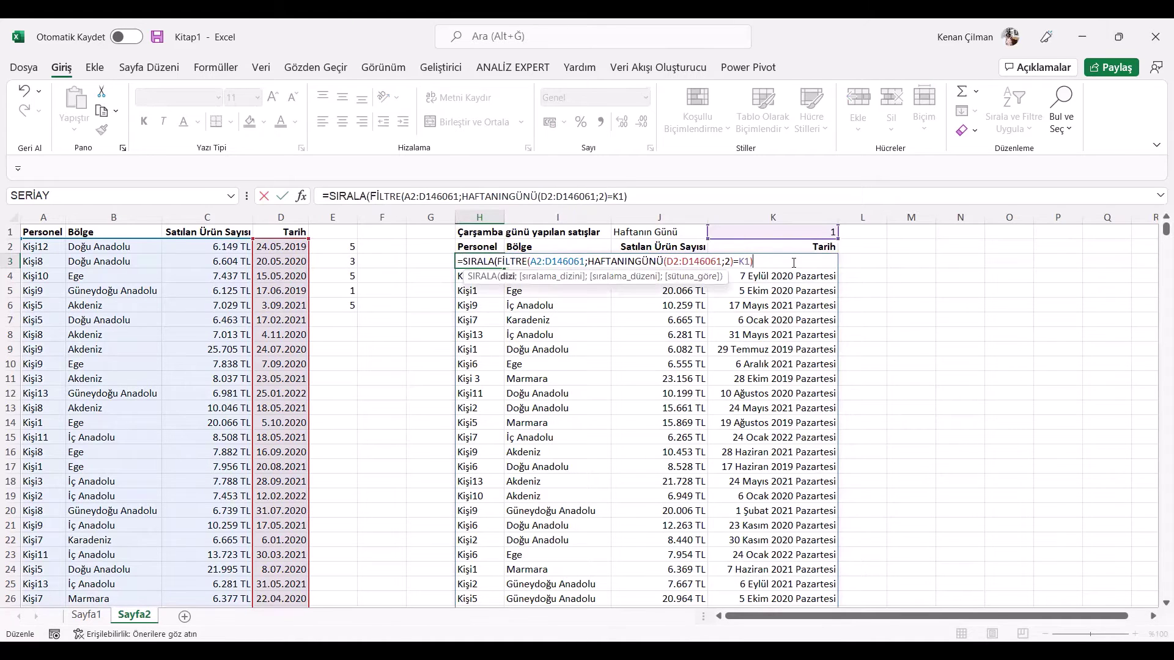
type(";")
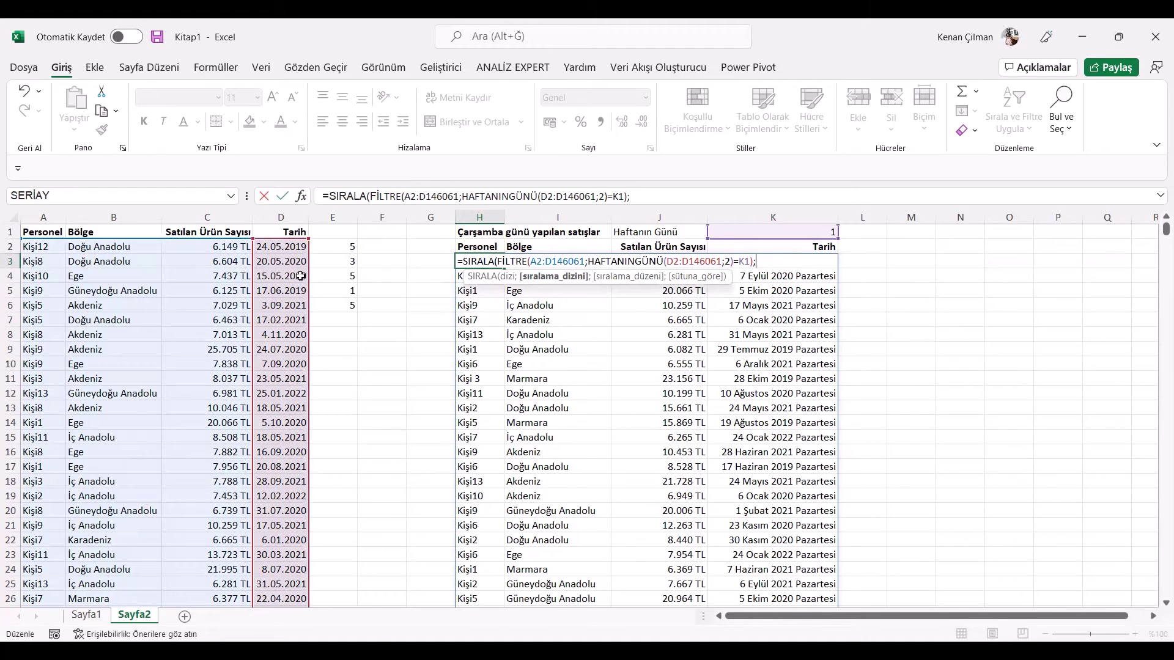
type("4;")
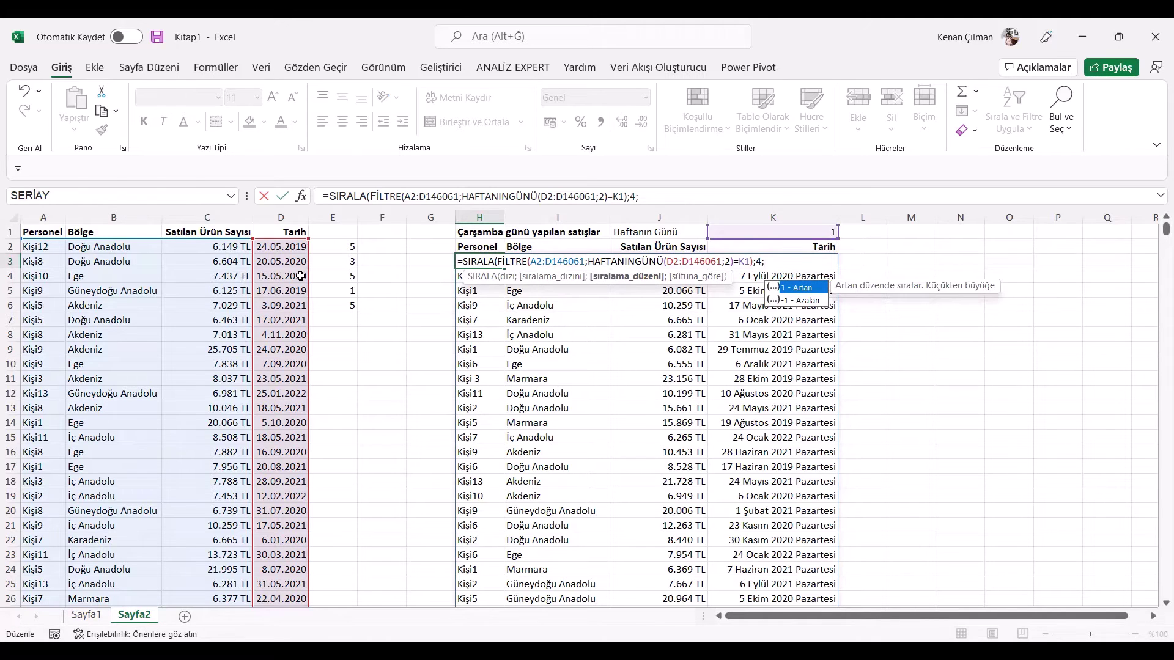
type("1")
key("Return")
key("Return")
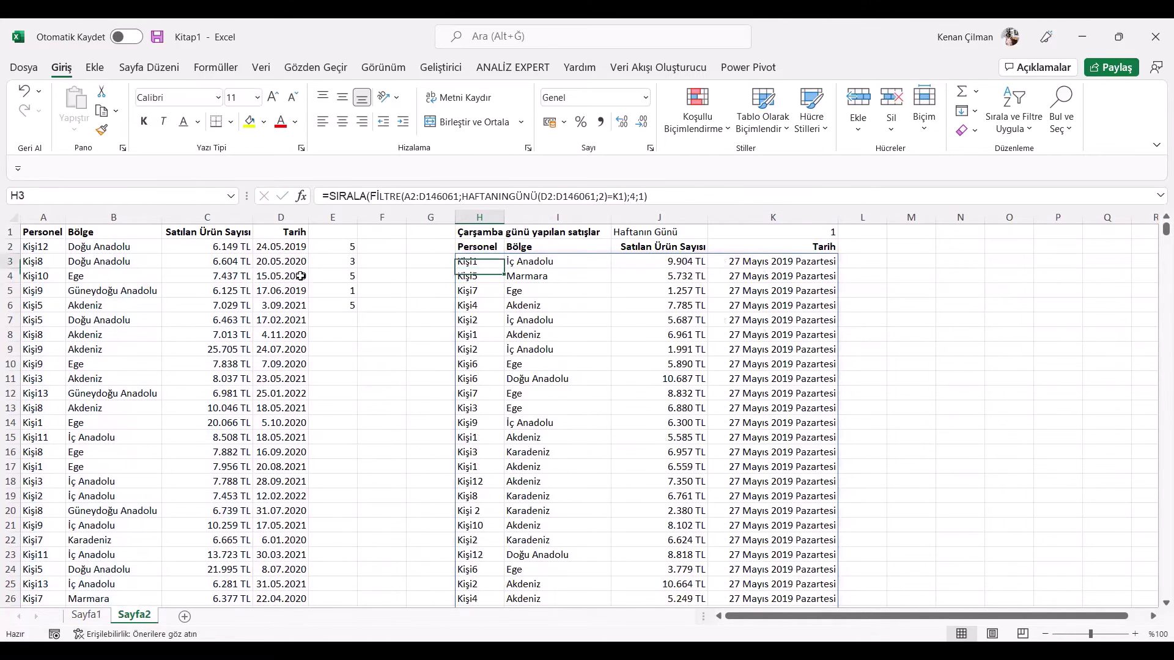
- Examine the sorted dates in column K through to the end of the filtered list
key("Up")
key("Right")
key("Right")
key("Right")
key("Down")
key("Down")
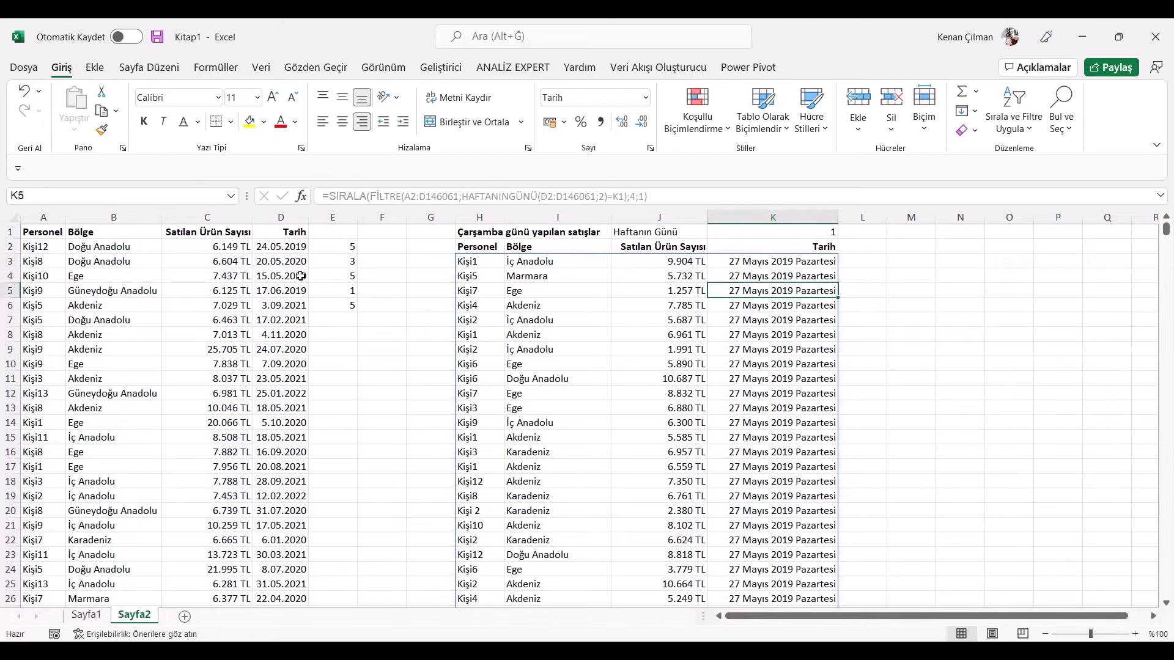
scroll(817, 413, "down", 19)
scroll(816, 414, "down", 20)
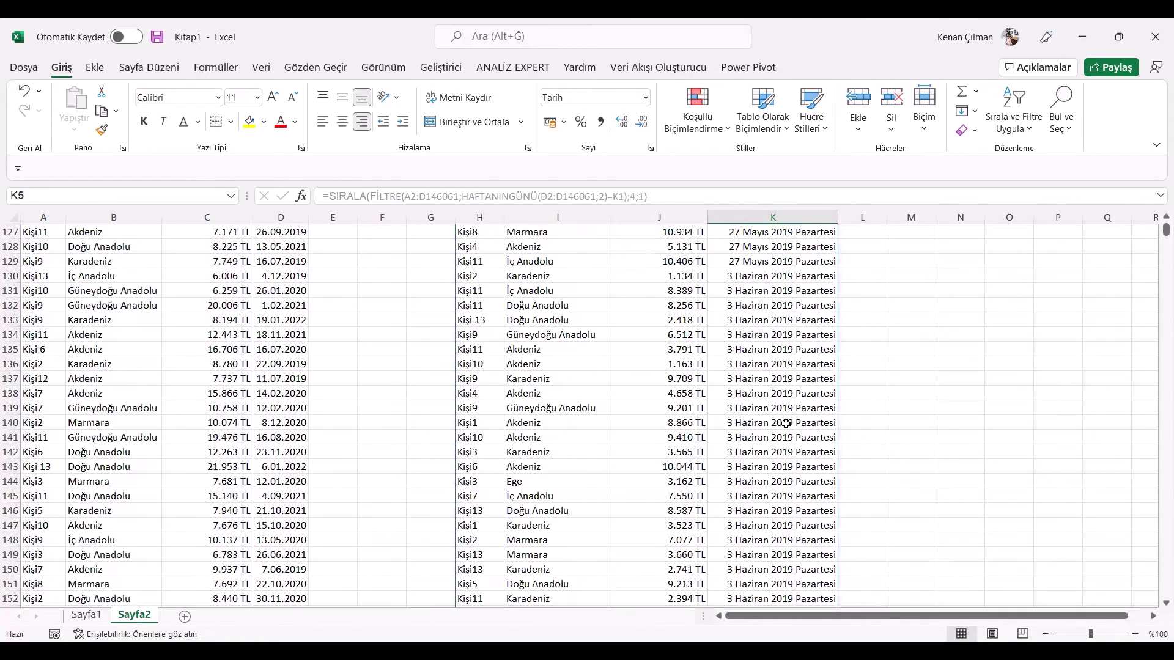
left_click_drag(773, 334, 767, 555)
left_click(771, 426)
key("ctrl+Down")
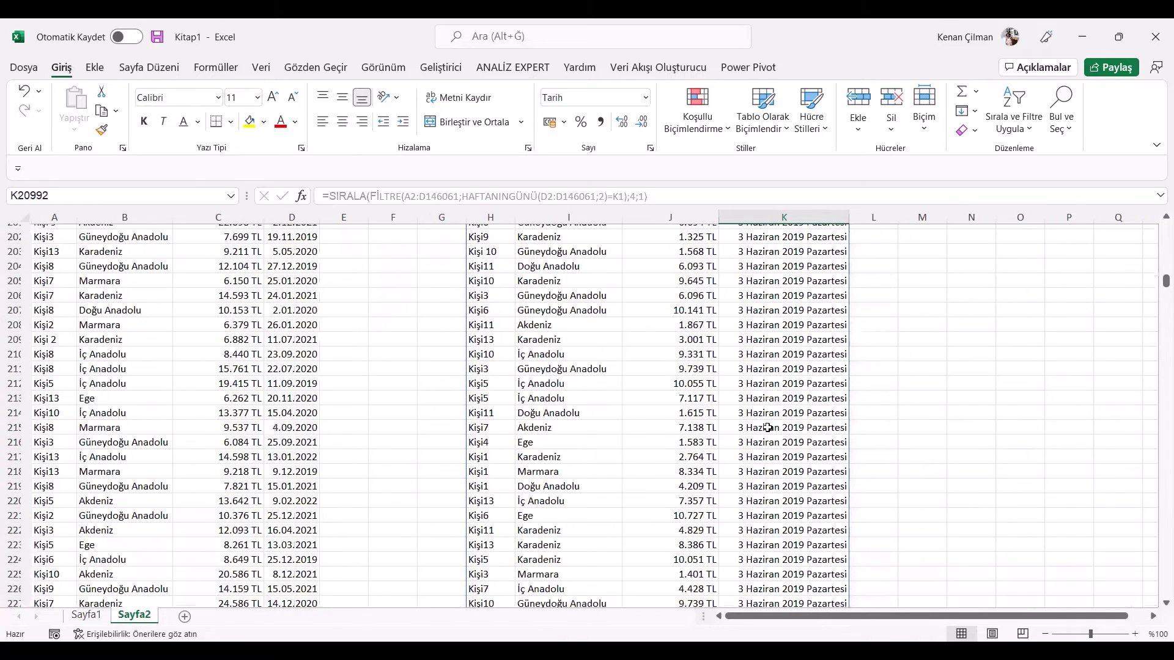
key("ctrl+Up")
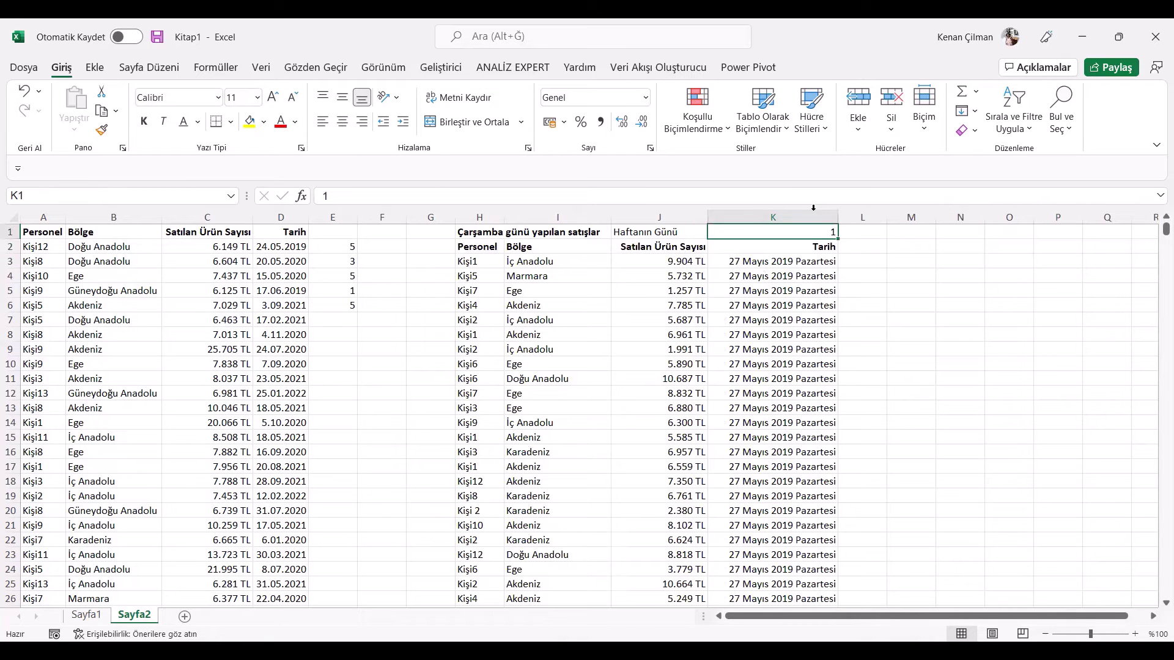
- Test the sorted filter by setting the weekday number in K1 to 2, 3 and 7 in turn
type("2")
key("Return")
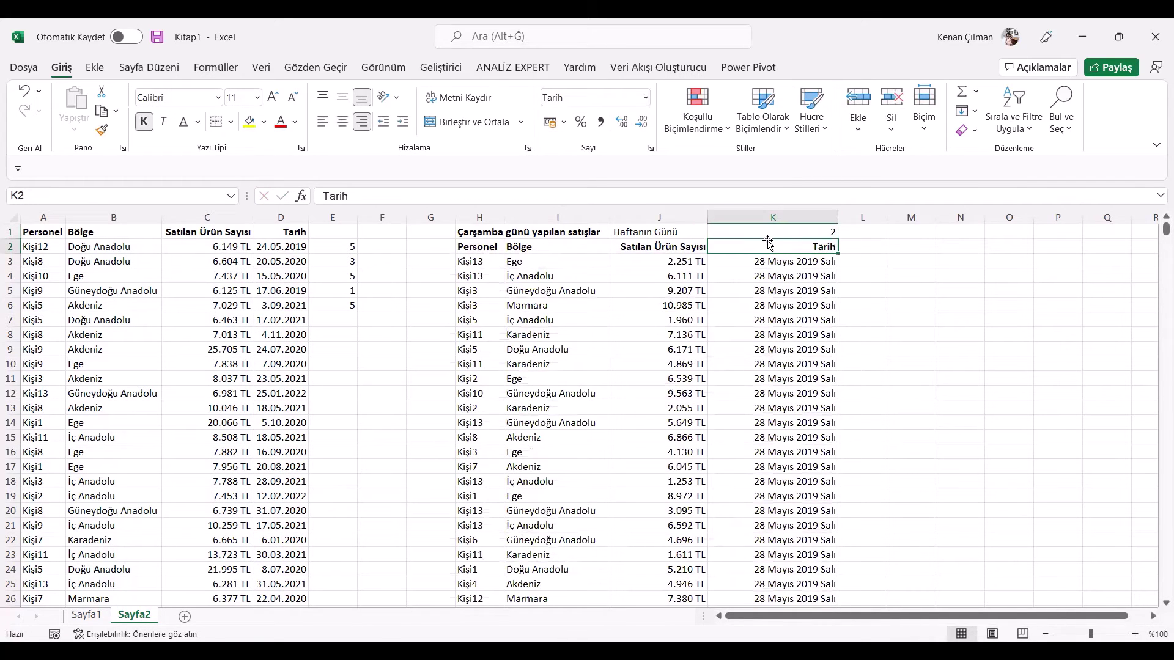
left_click(806, 232)
type("3")
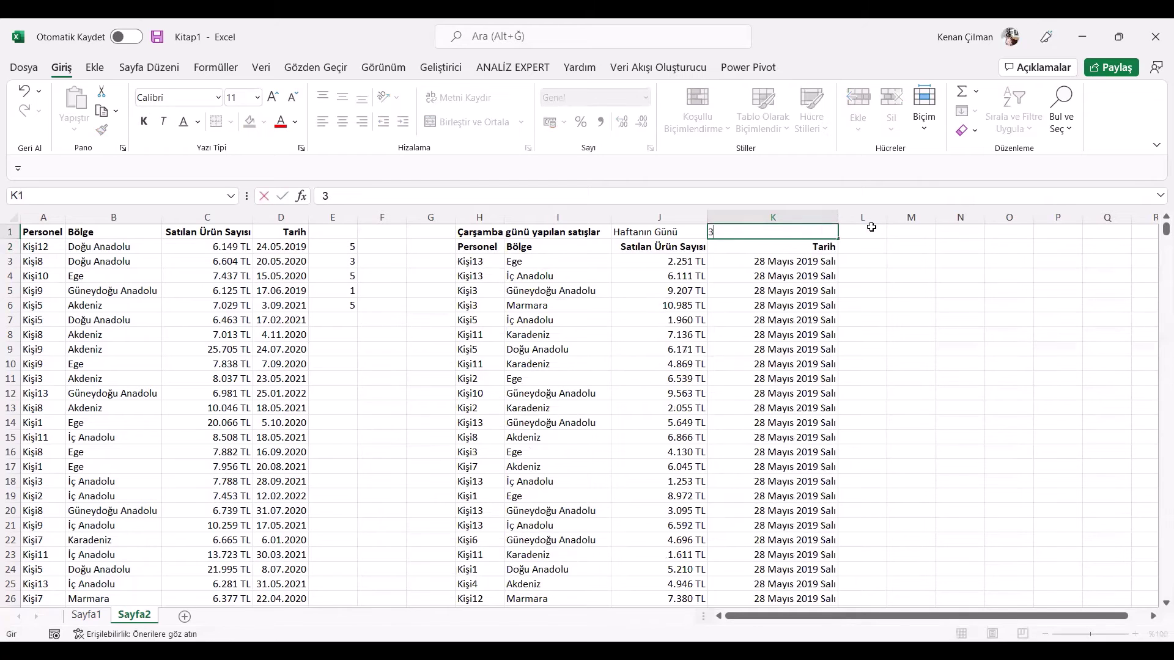
key("Return")
key("Up")
type("7")
key("Return")
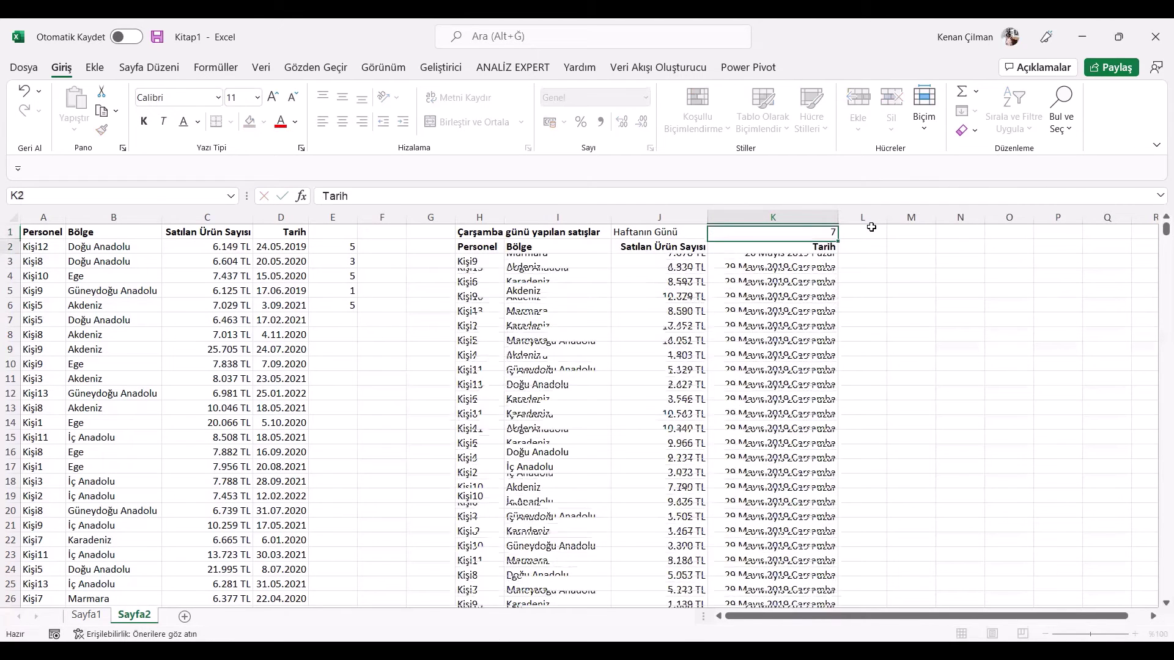
- Set the weekday number in K1 to 9 to test the filter with a nonexistent day
key("Up")
type("9")
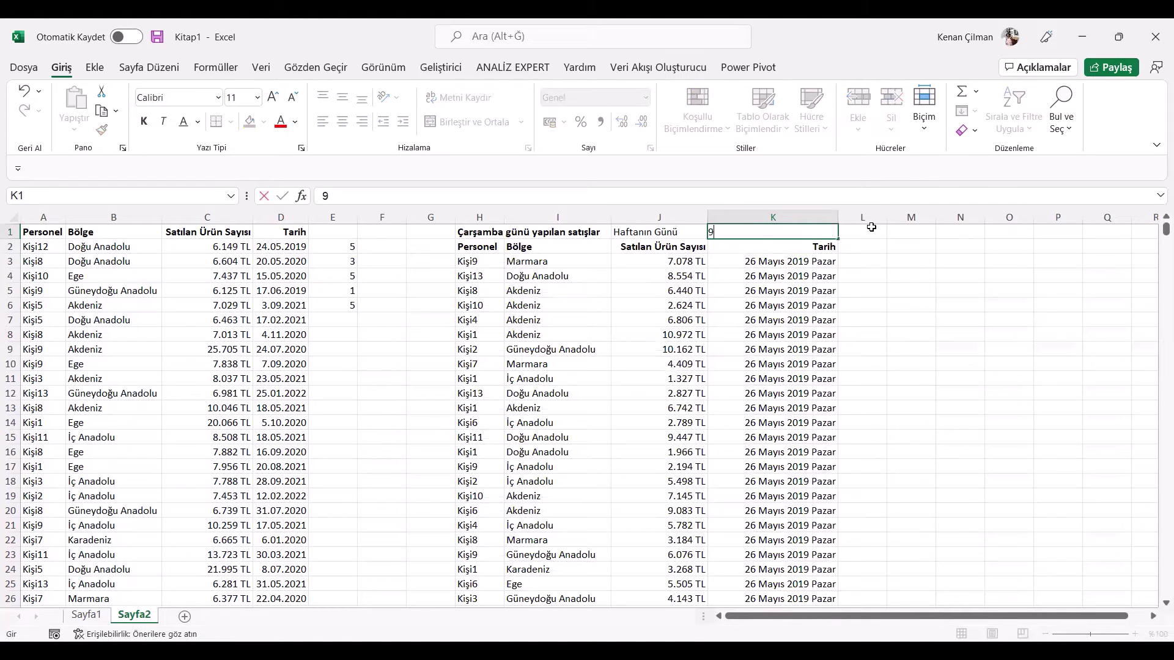
key("Return")
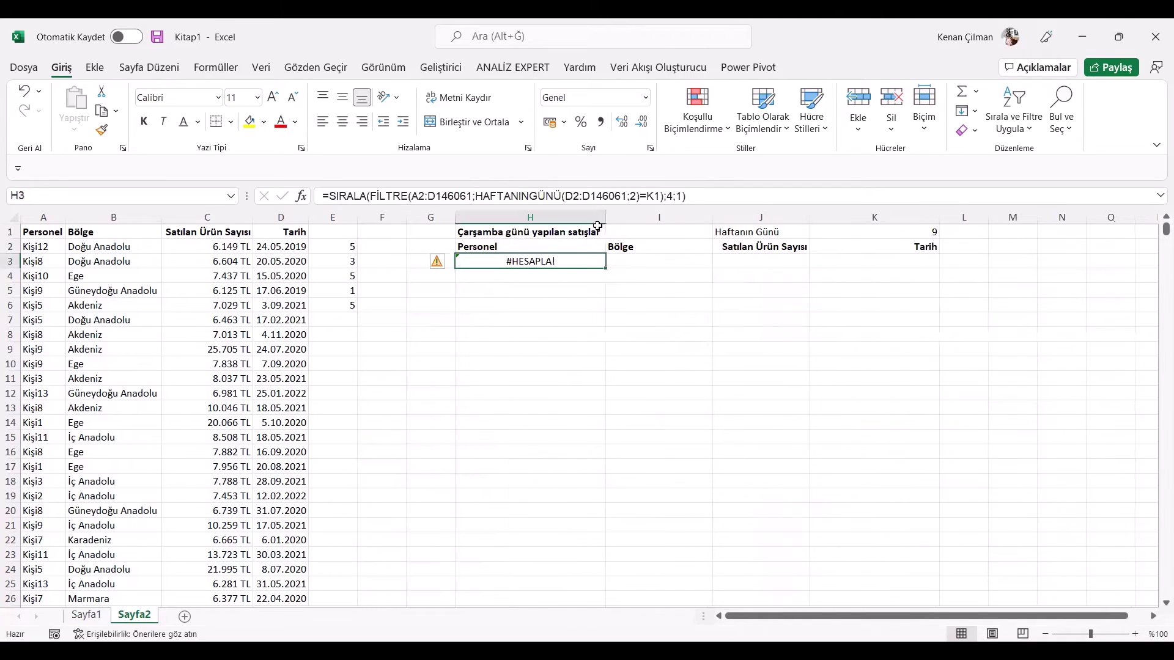
- Add "Bu kritere uyan yoktur" as the if-empty argument of FİLTRE in the H3 formula
key("F2")
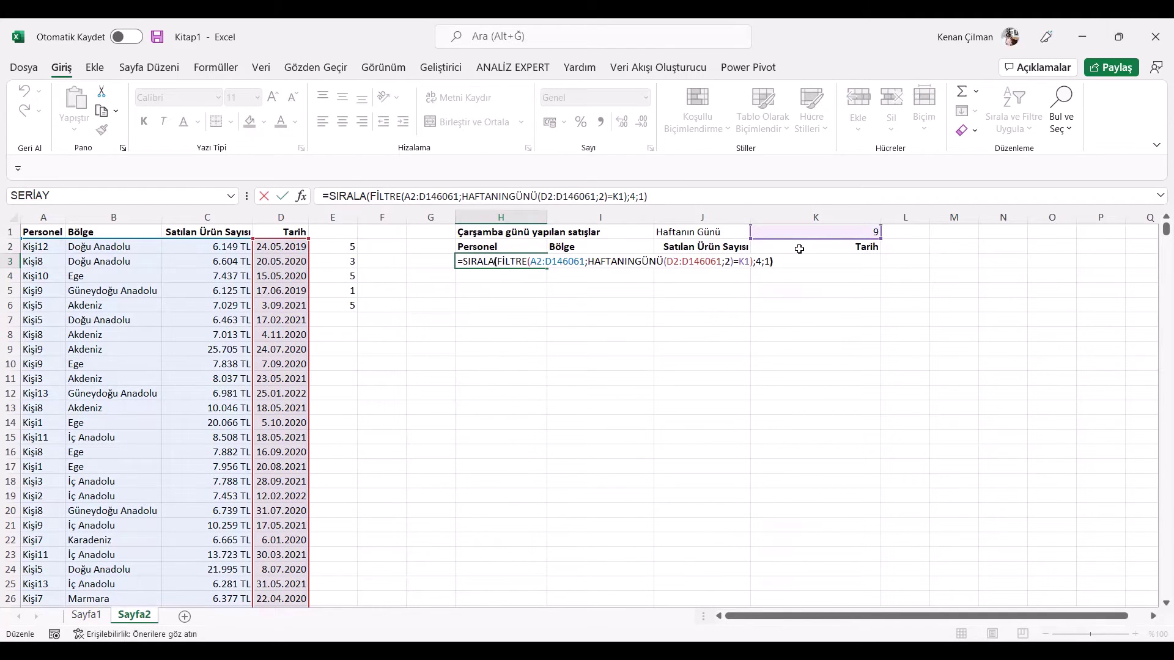
key("Left")
key("Left")
key("Left")
key("Left")
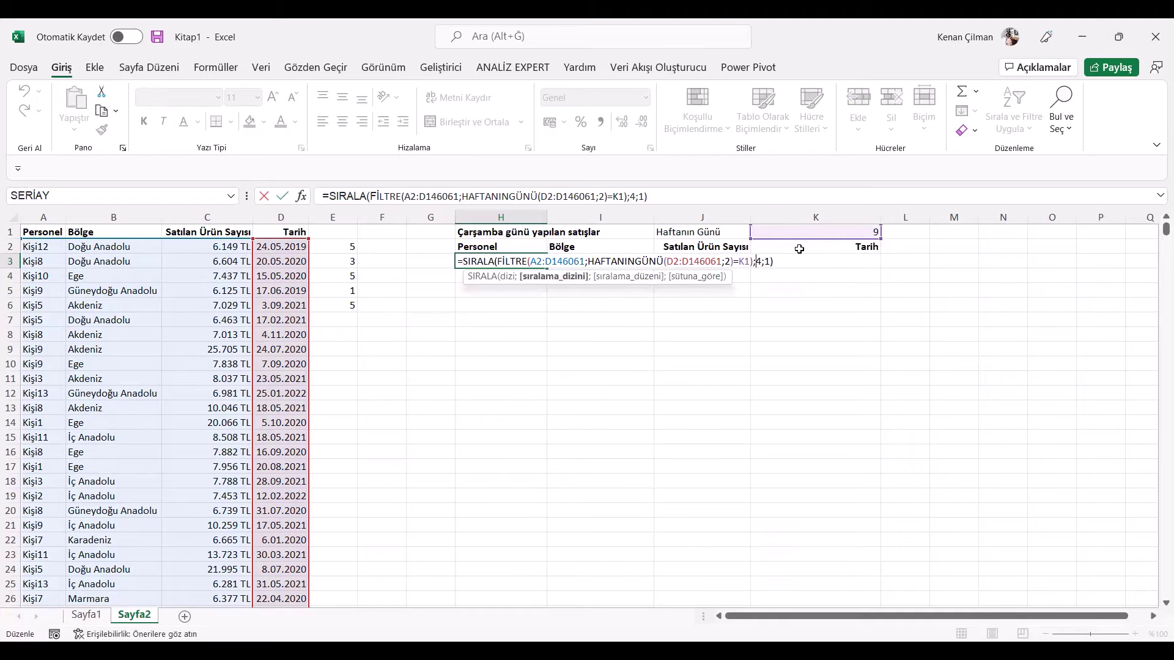
key("Left")
key("Left")
type(";\"")
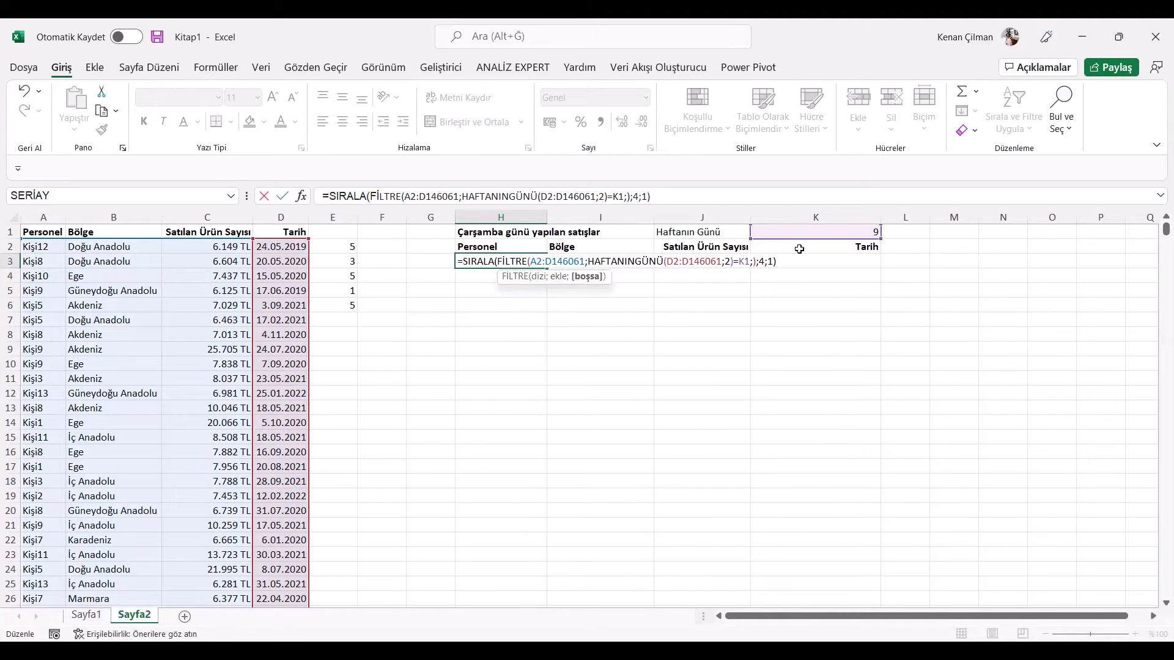
type("Bu ki")
key("BackSpace")
type("riter")
type("e uyan yoktu")
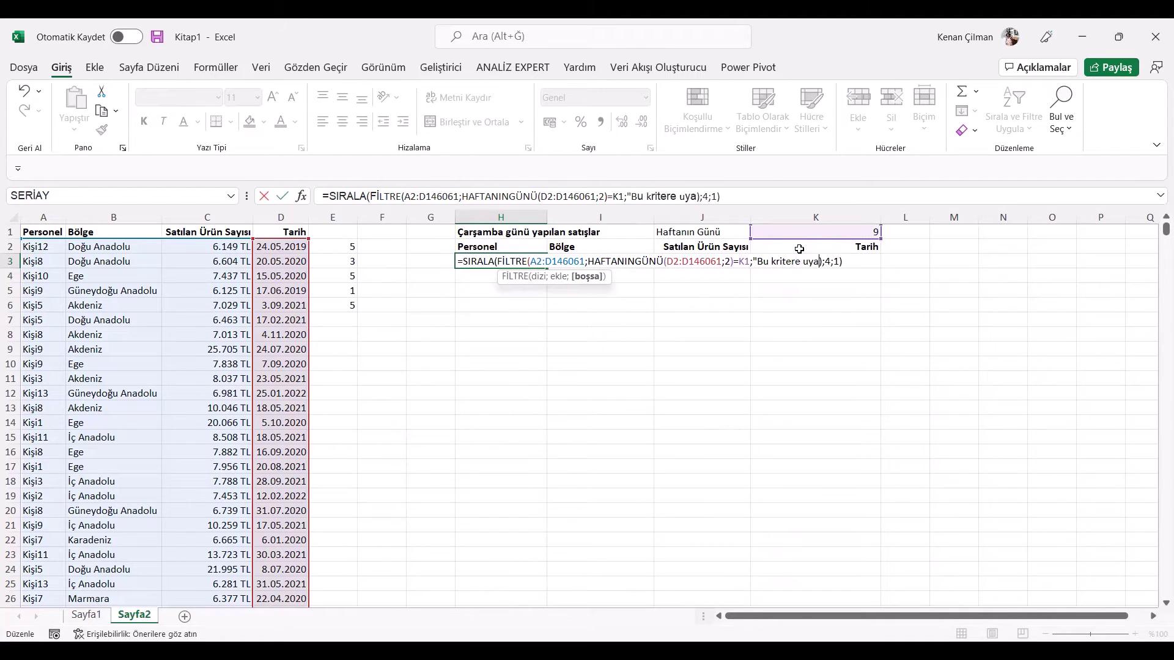
type("r\"")
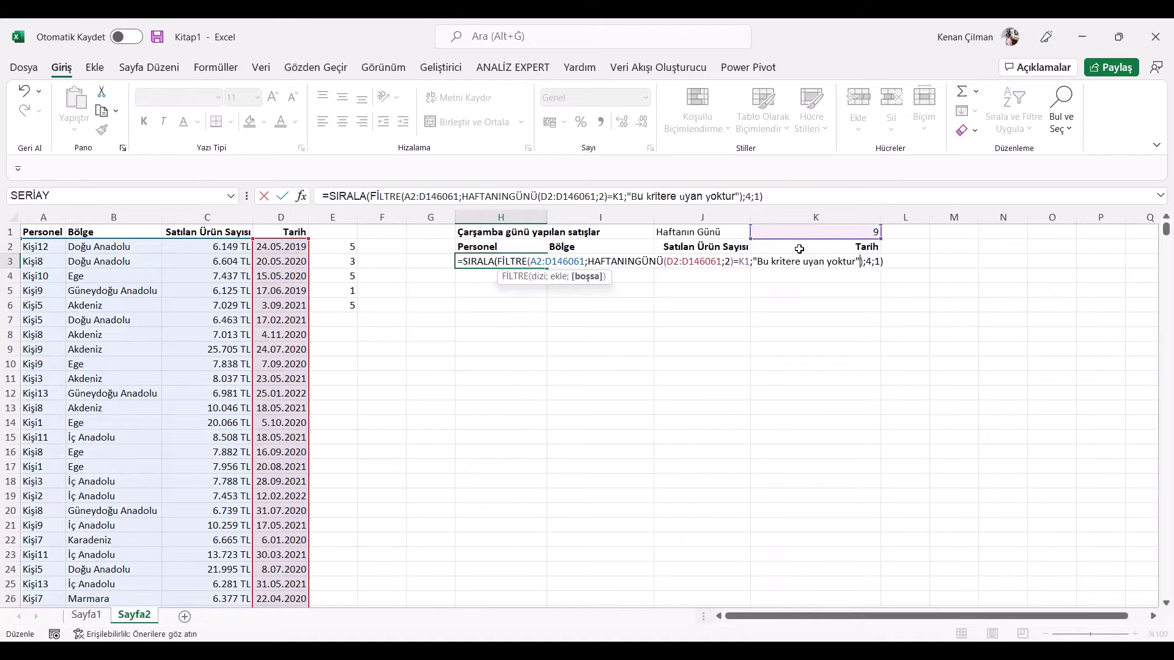
key("Return")
- Inspect the edited formula in H3 and undo the addition of its if-empty text
key("Up")
key("F2")
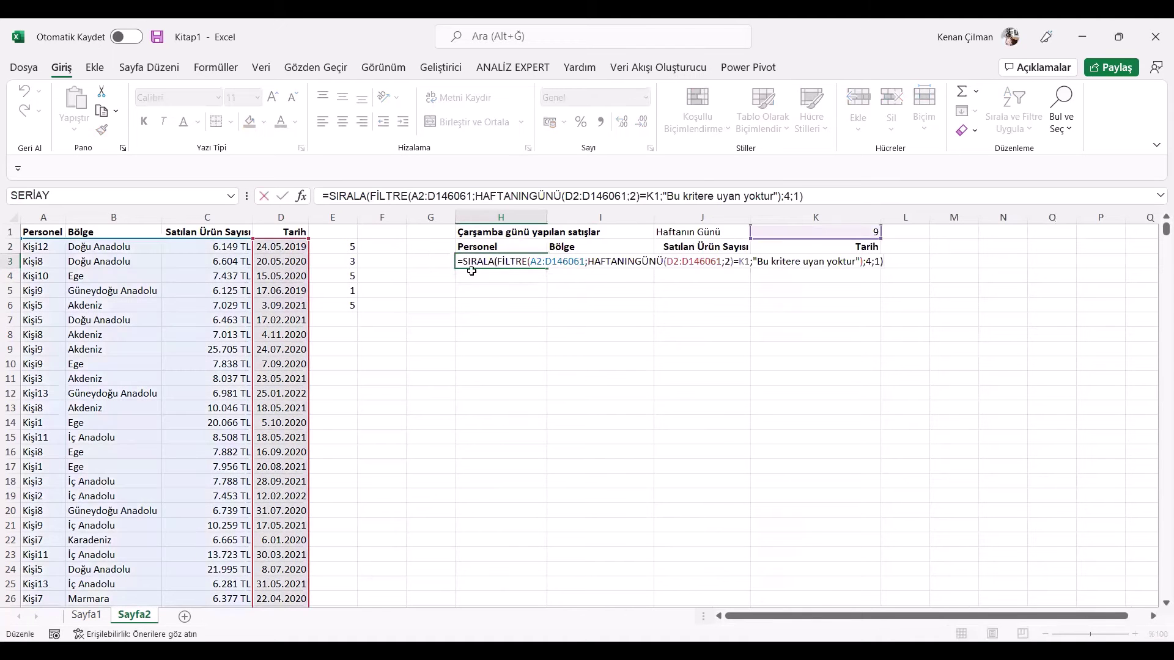
key("Escape")
key("ctrl+z")
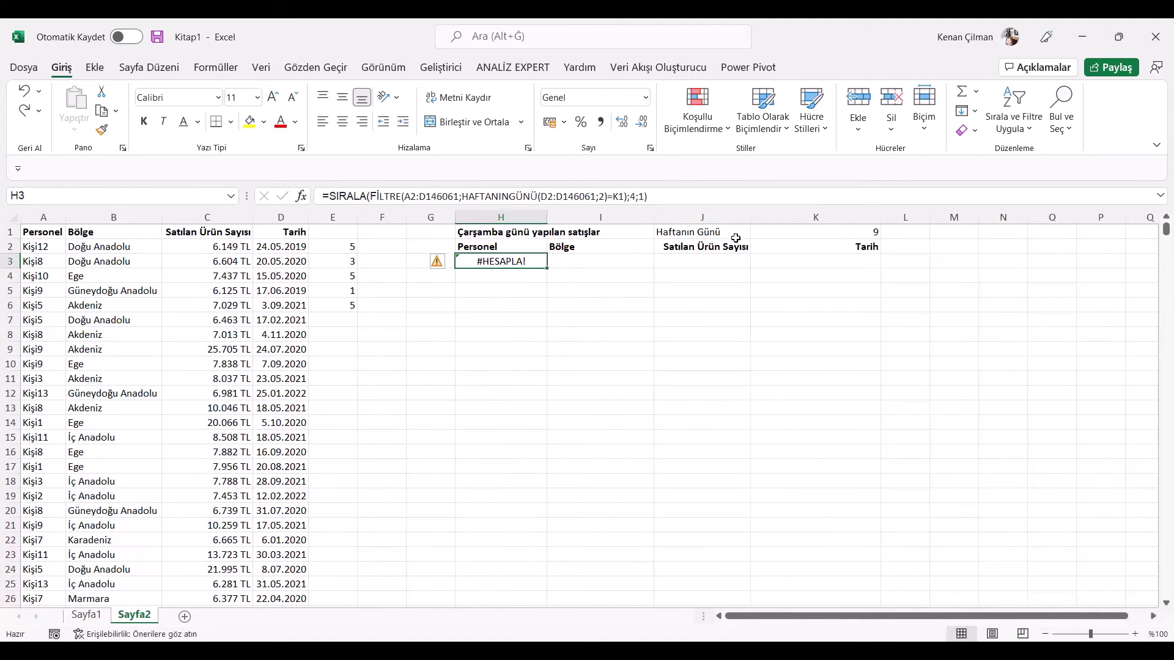
- Set the weekday number in K1 to 7
left_click(832, 229)
type("7")
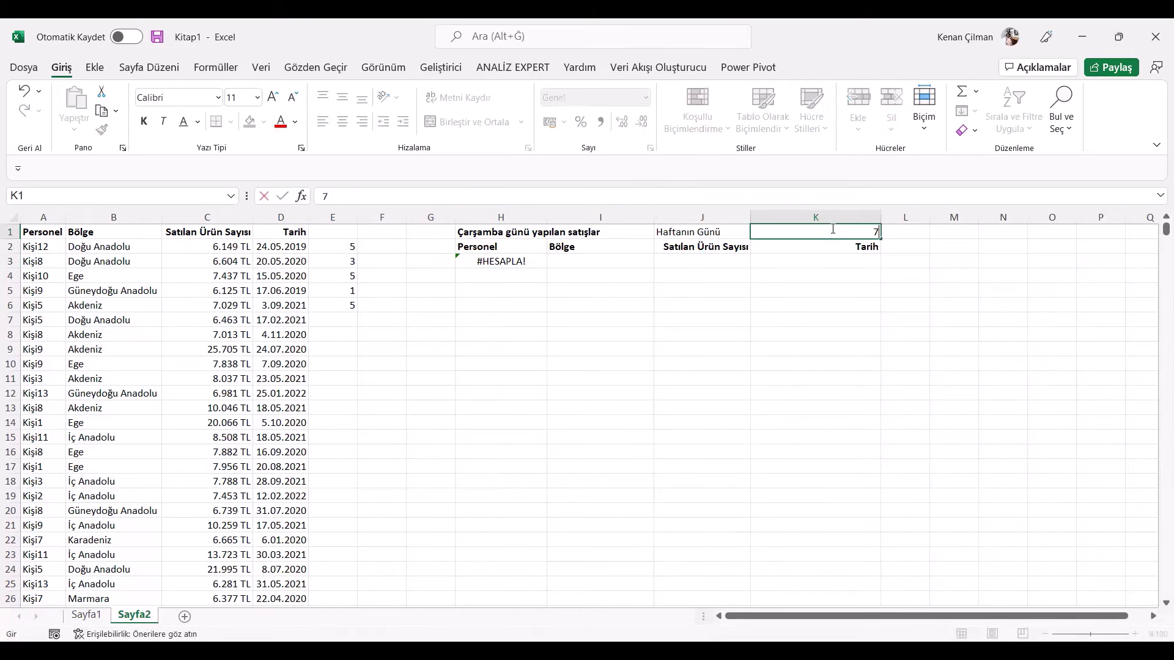
key("Return")
left_click_drag(832, 229, 920, 226)
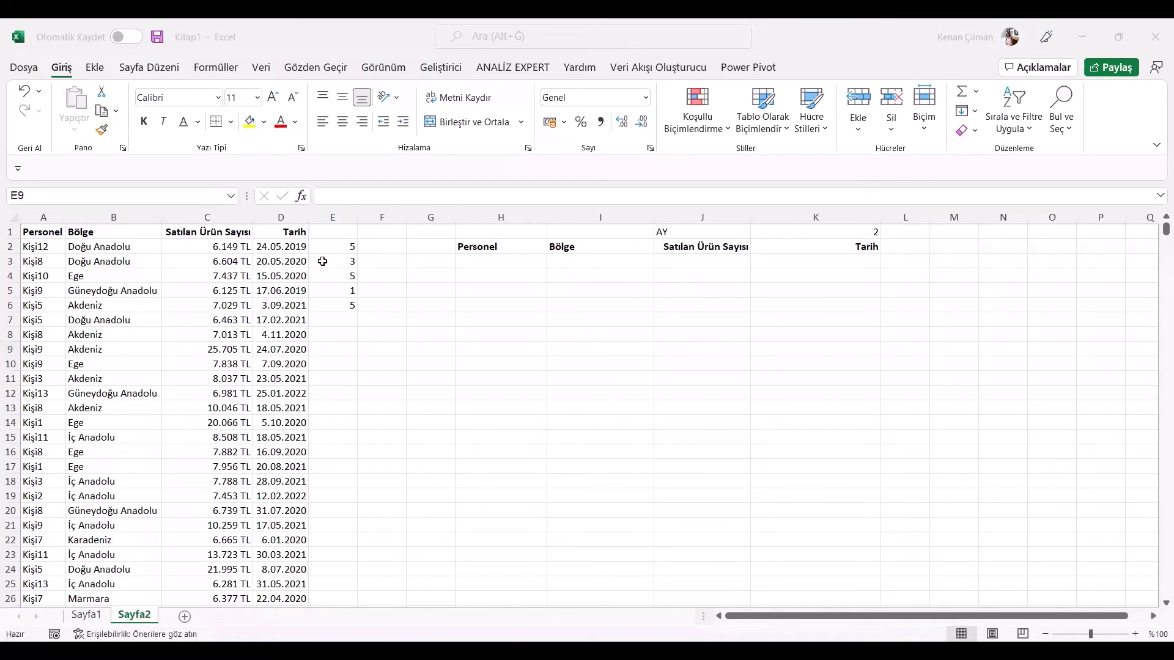
- Clear the weekday helper values from E2:E6
left_click_drag(333, 246, 331, 298)
key("Delete")
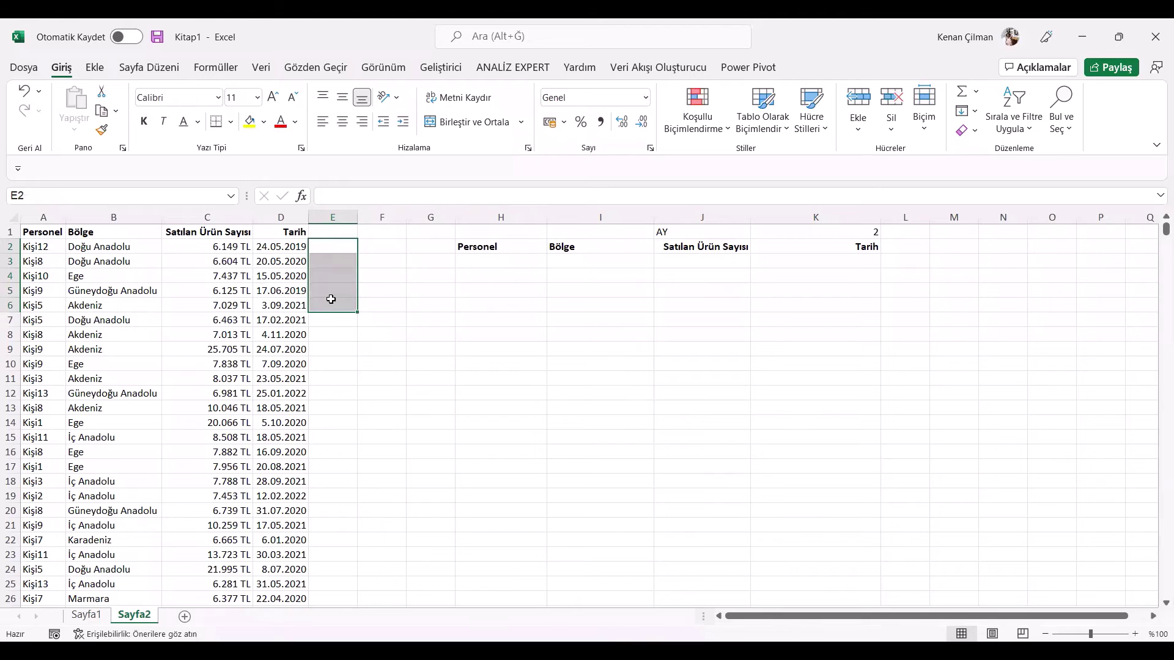
left_click(524, 260)
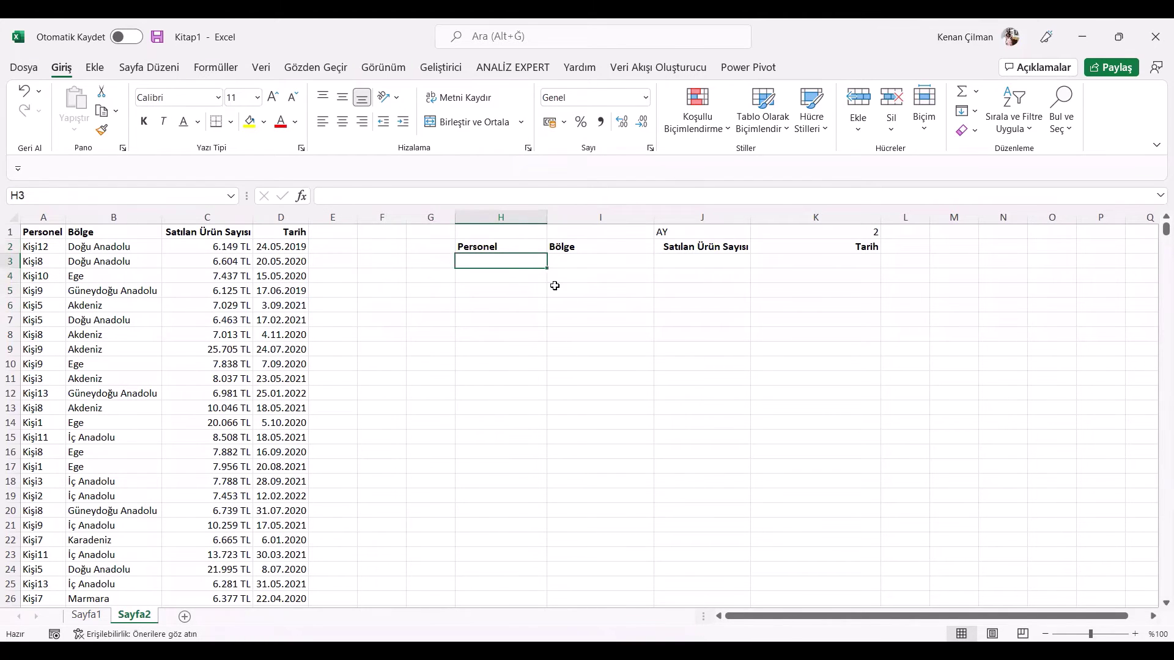
- Try the AY function on the date in D2 by entering =AY(D2) in E2, and remove the trial formula
left_click(330, 247)
type("=")
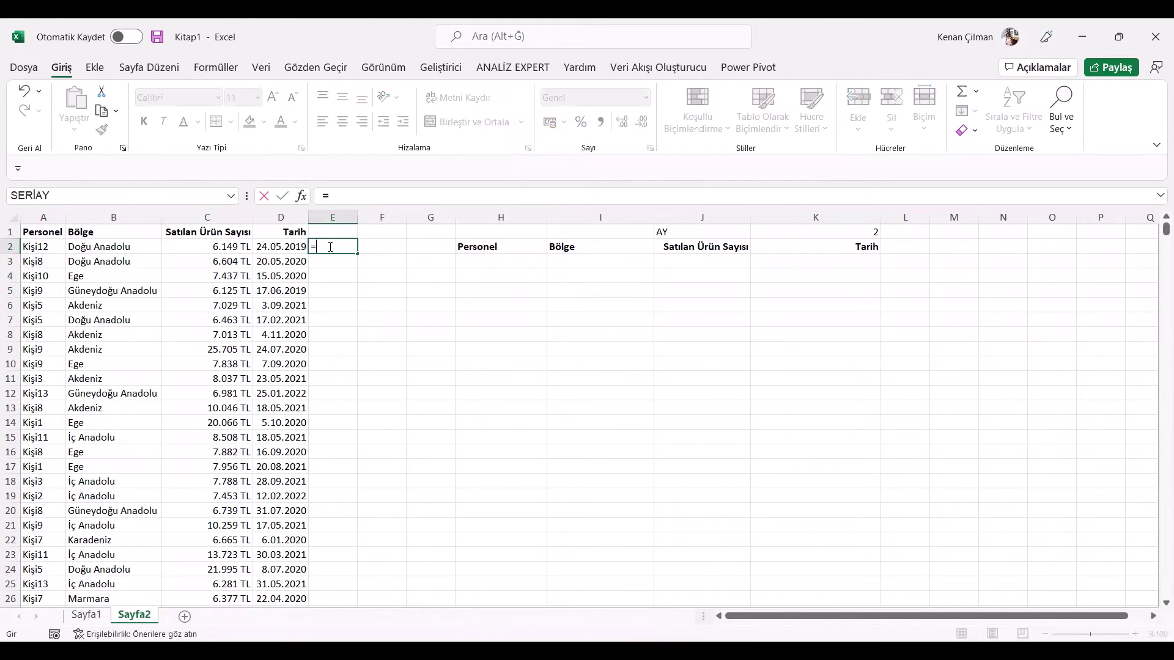
type("AY(")
left_click(282, 246)
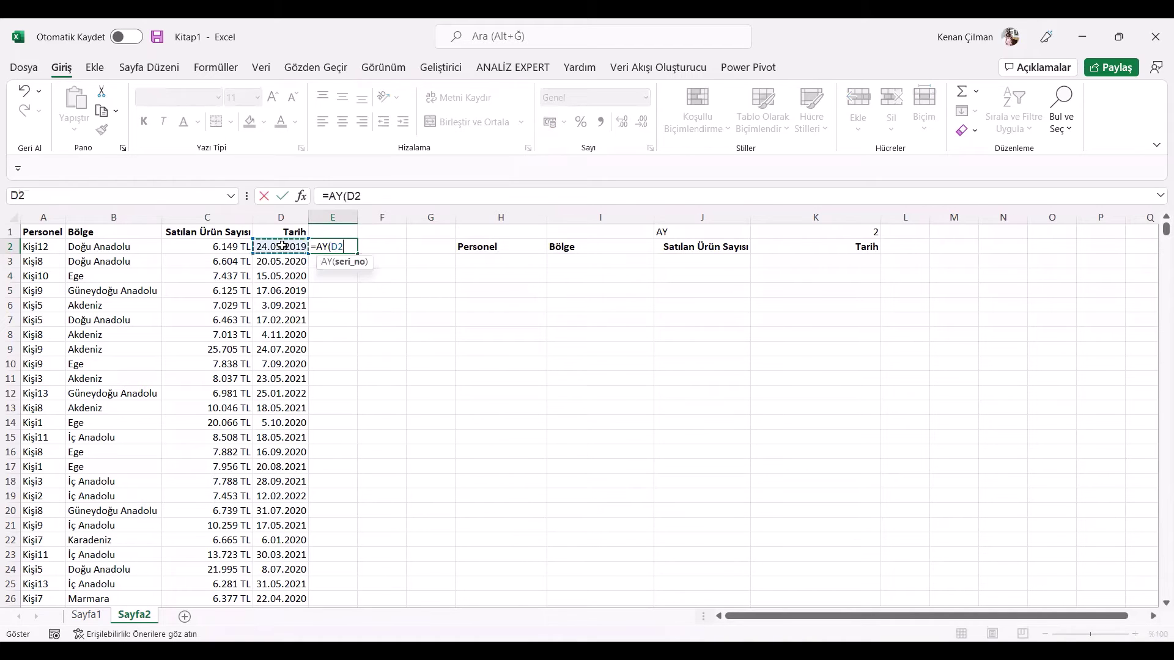
key("Return")
key("Up")
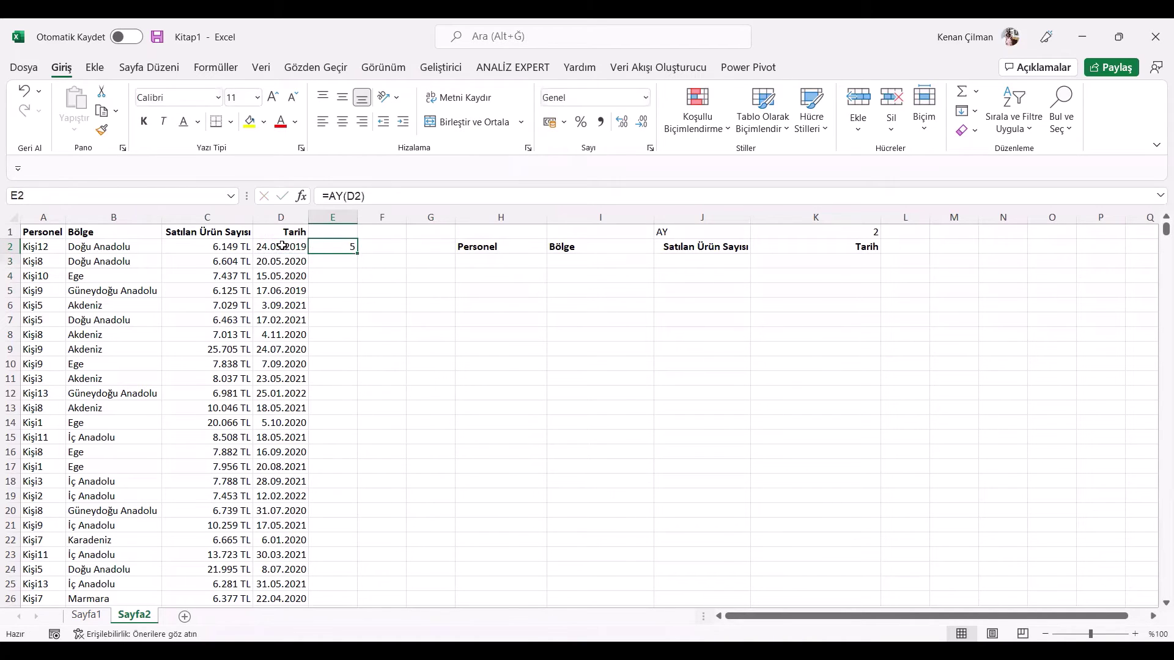
double_click(327, 247)
key("Escape")
- Start a FİLTRE formula in H3 with the data range A2:D146061 as its array
left_click(483, 258)
type("=")
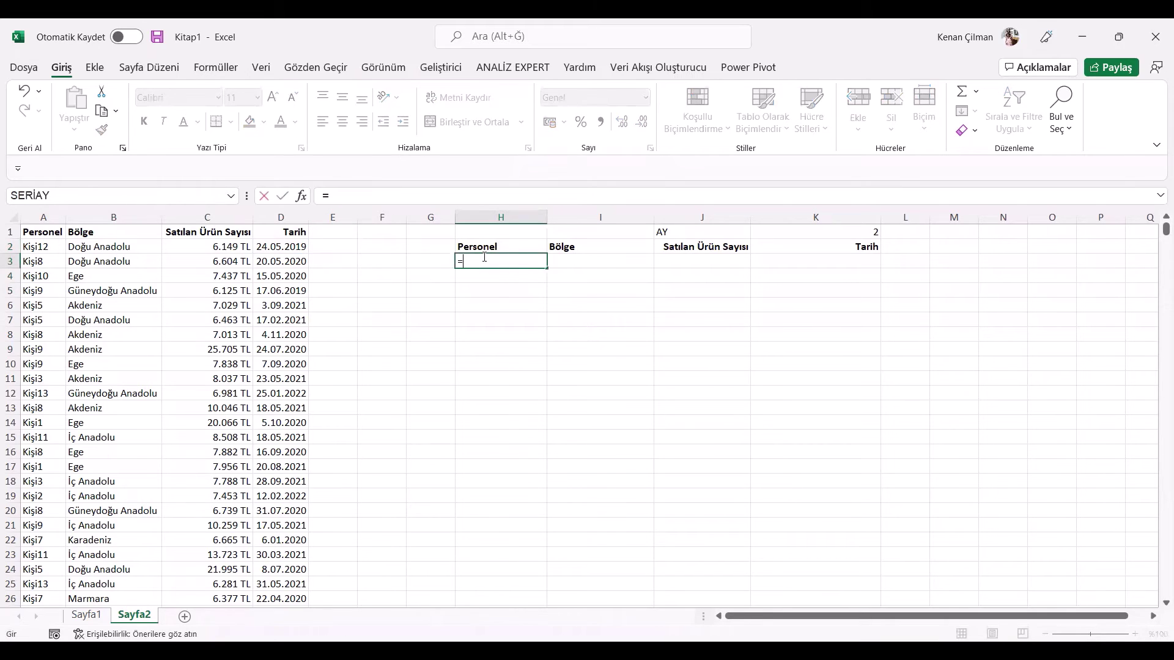
type("FİLTRE(")
left_click(28, 248)
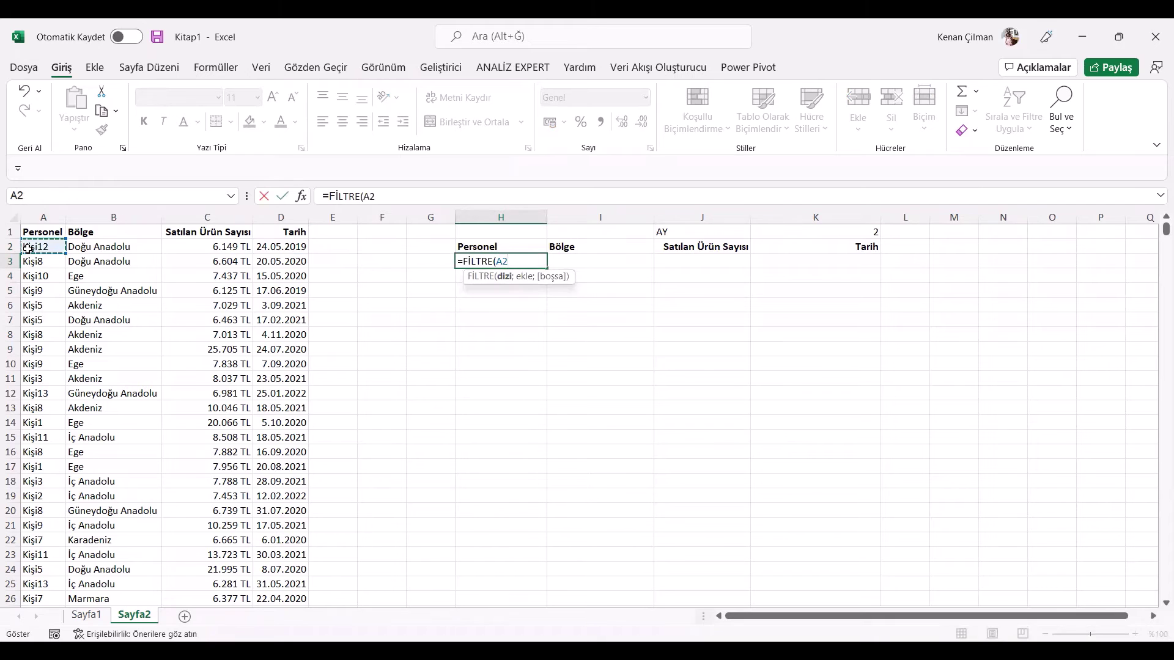
key("ctrl+shift+Right")
key("ctrl+shift+Down")
type(";")
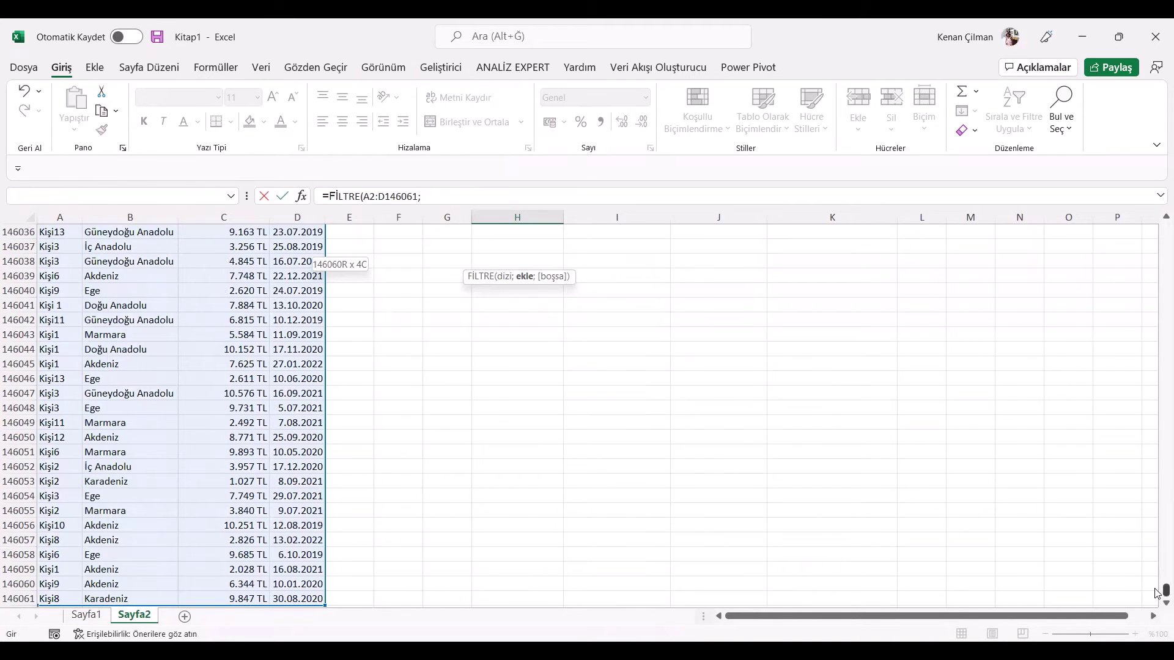
left_click_drag(1157, 591, 1159, 140)
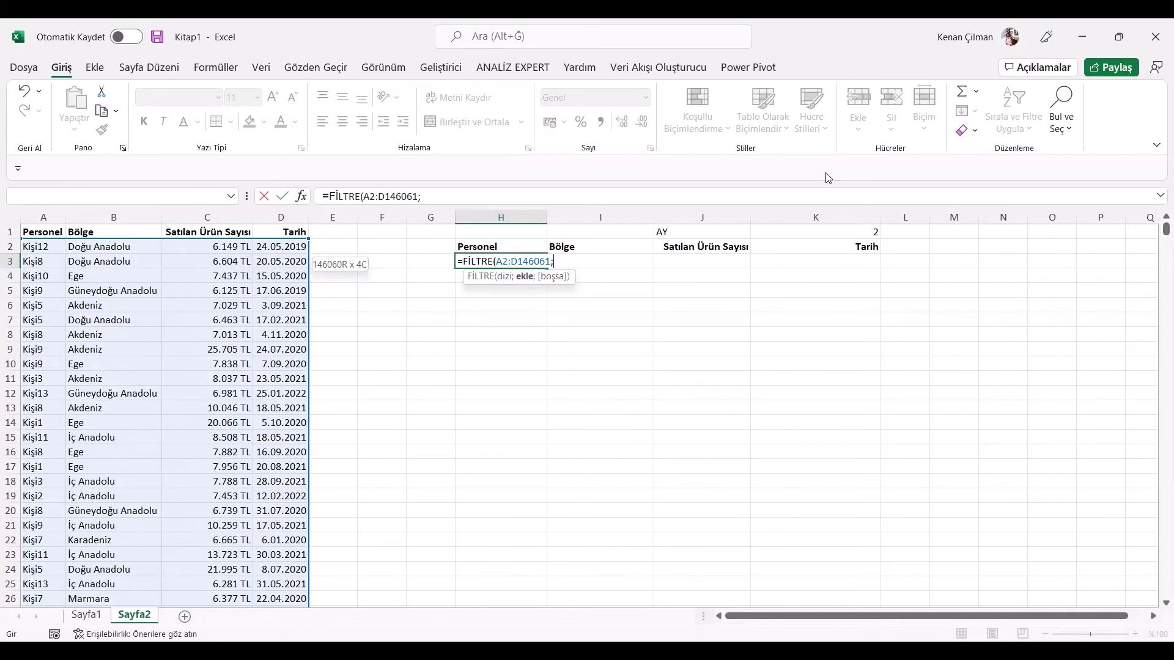
- Complete the FİLTRE formula in H3 with the January criterion AY(D2:D146061)=1
type("AY(")
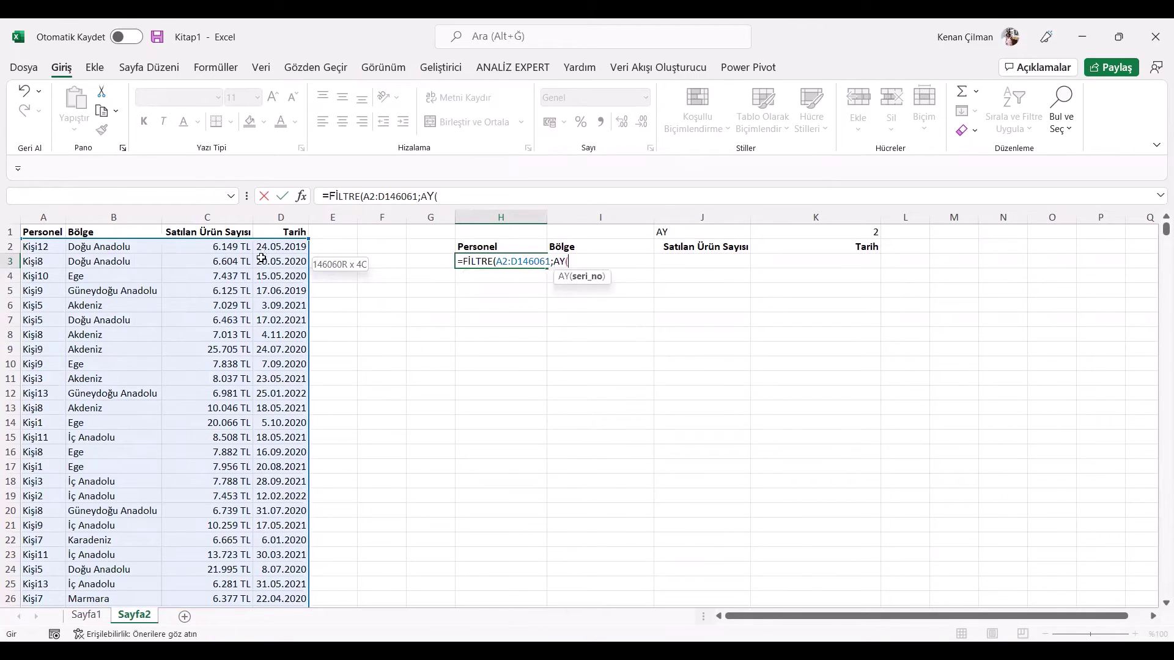
left_click(273, 248)
key("ctrl+shift+Down")
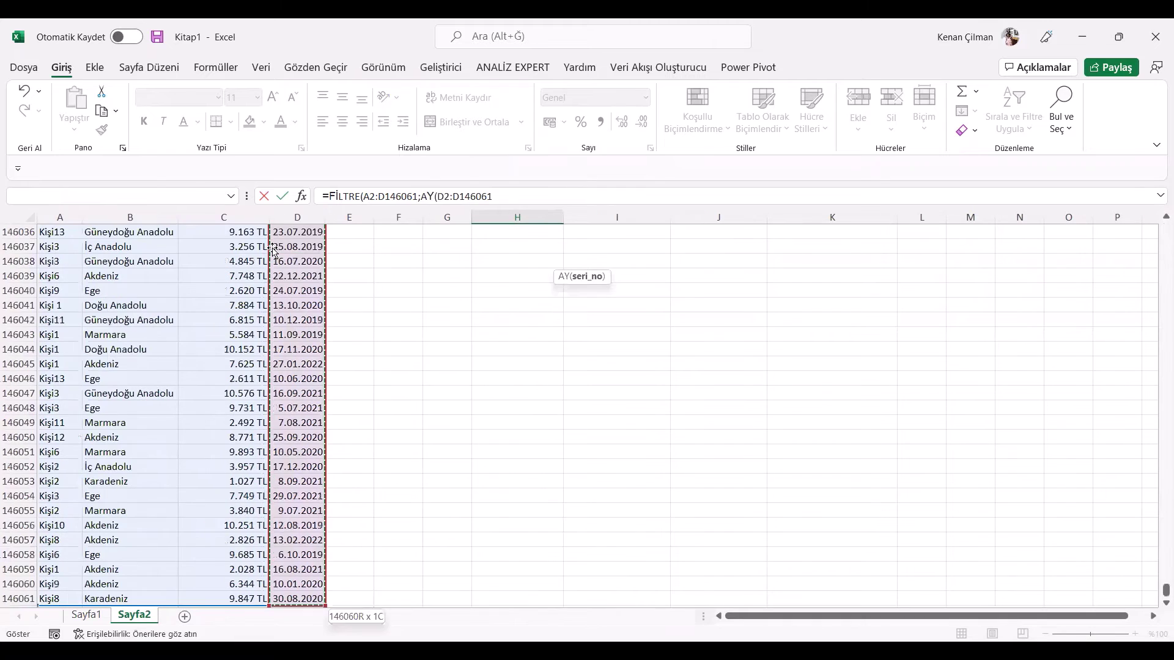
type(")")
left_click_drag(1165, 590, 1155, 208)
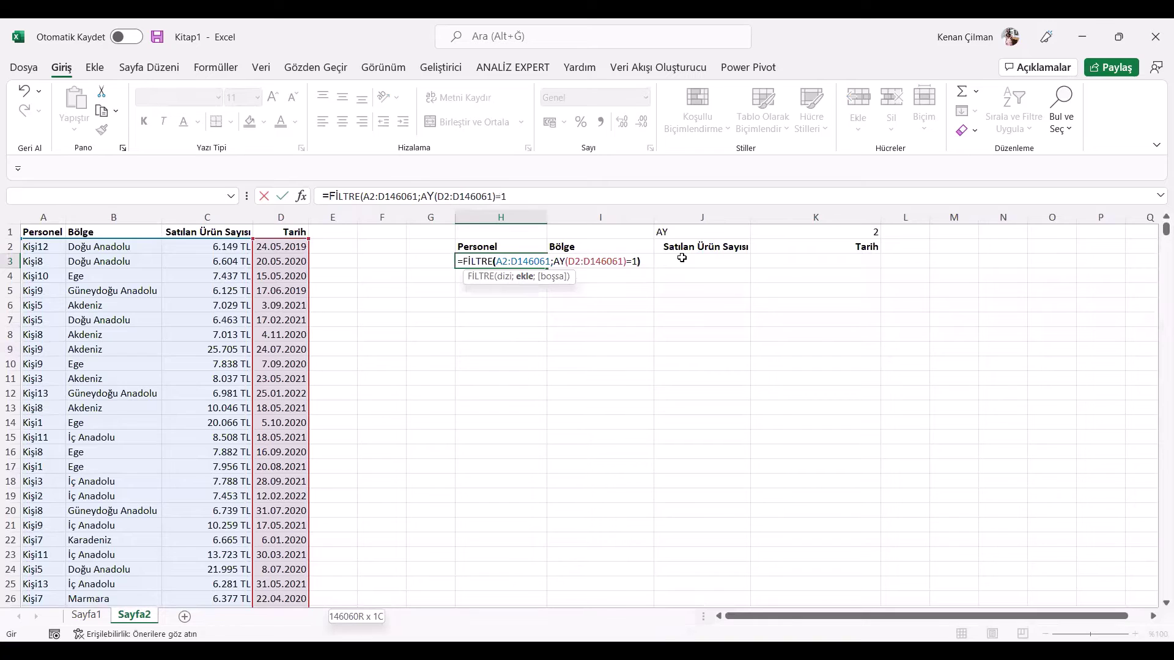
key("ctrl+Return")
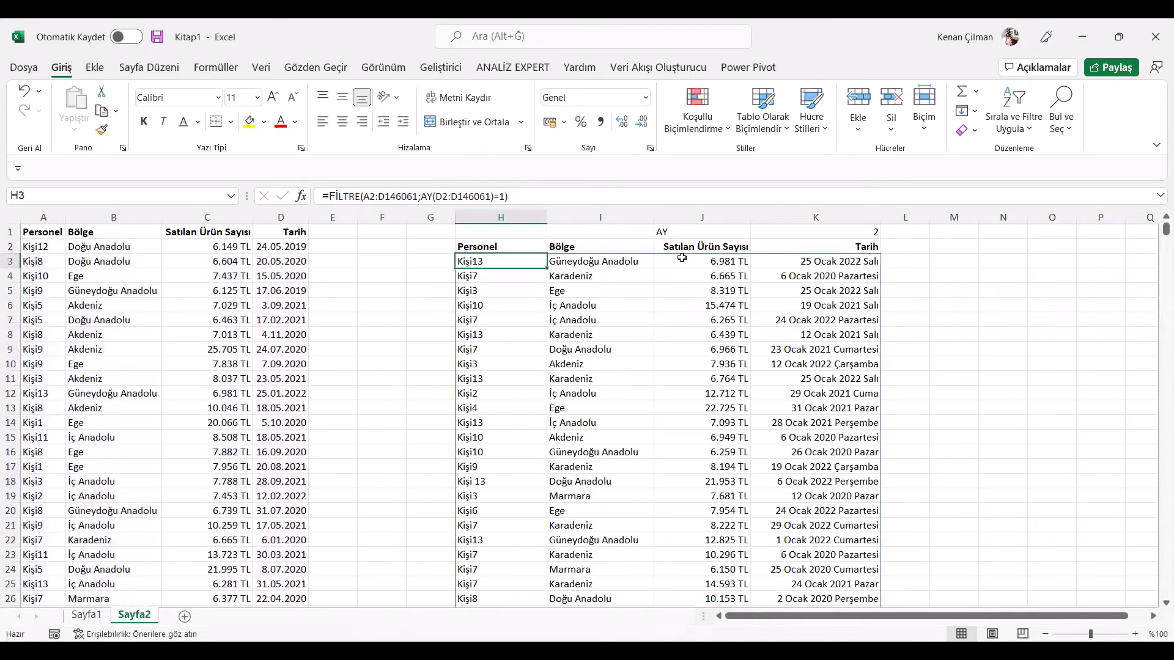
- Wrap the H3 formula in SIRALA to sort the filtered rows by column 4 in ascending order (1)
double_click(507, 258)
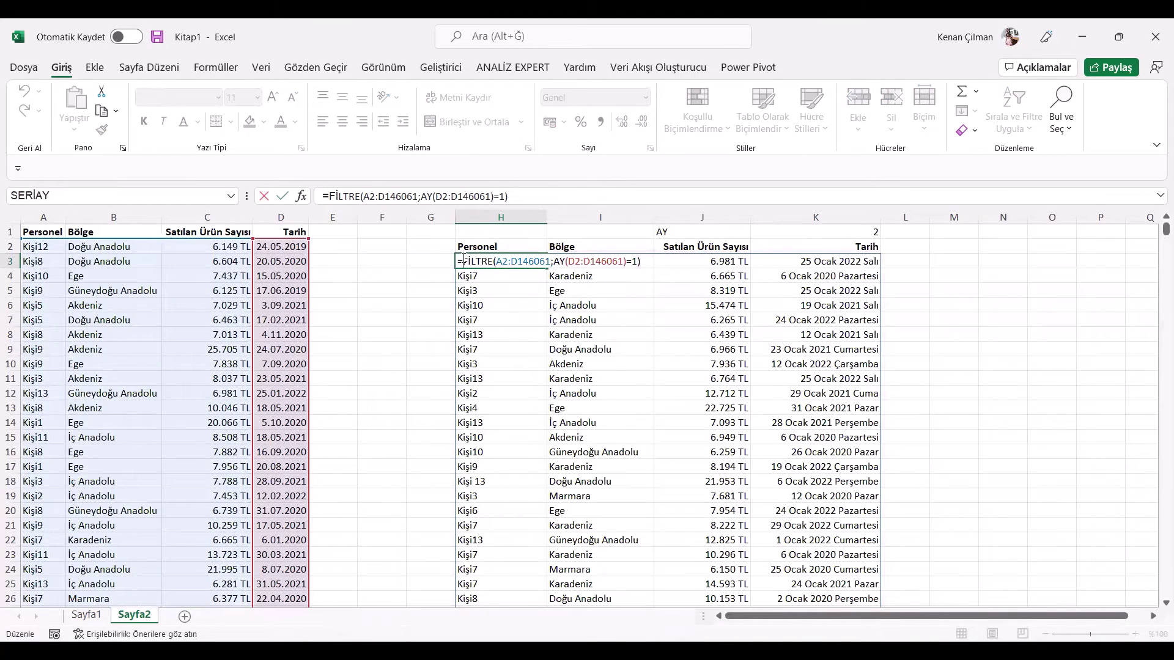
type("SIRALA(")
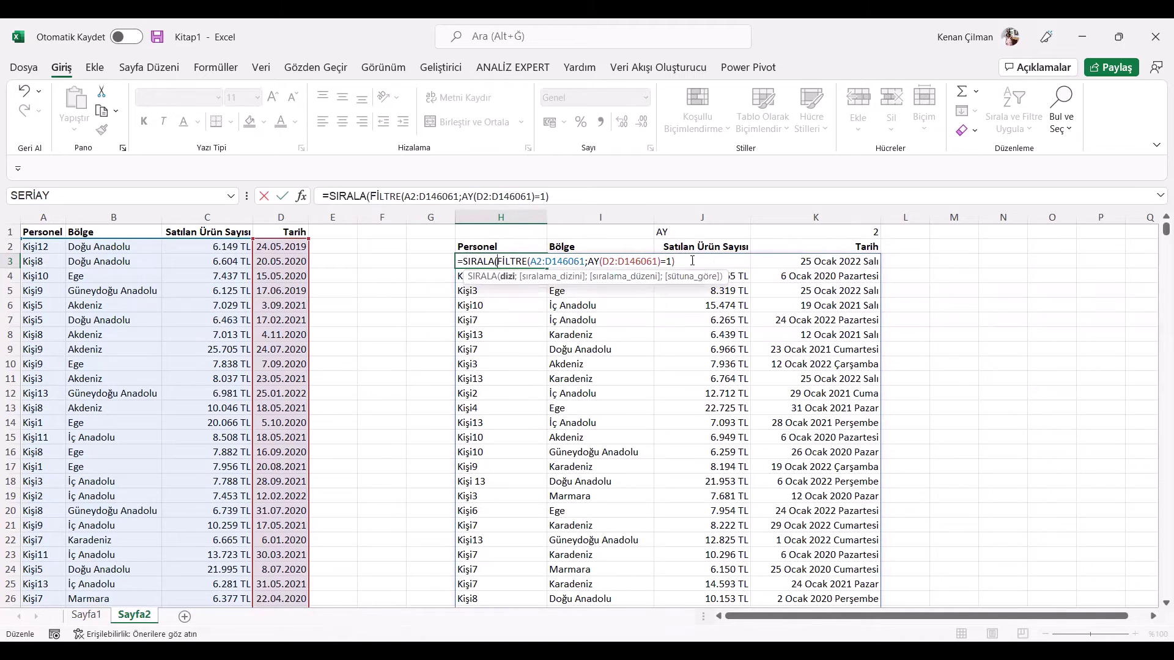
type(";")
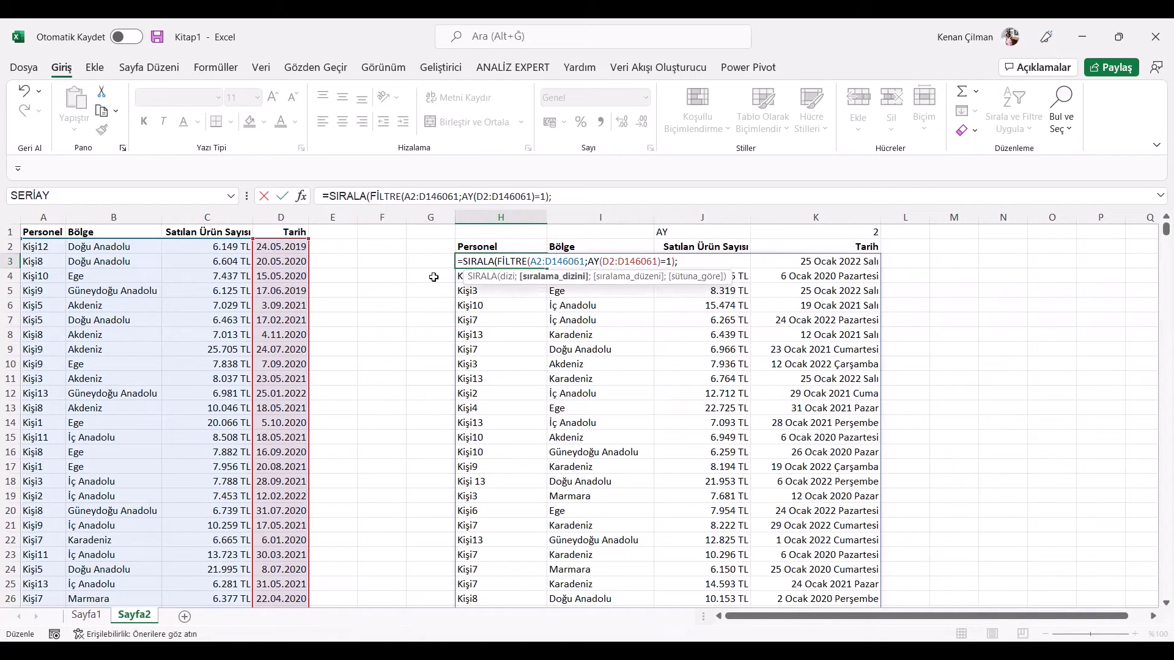
type("4;1")
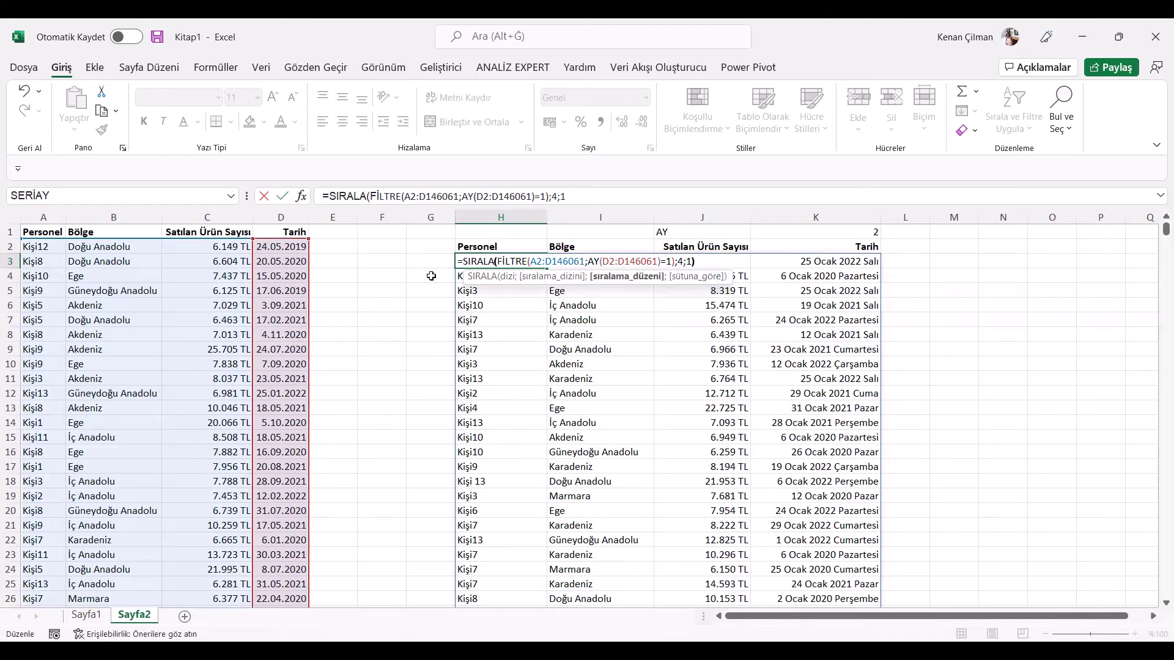
key("Return")
key("Up")
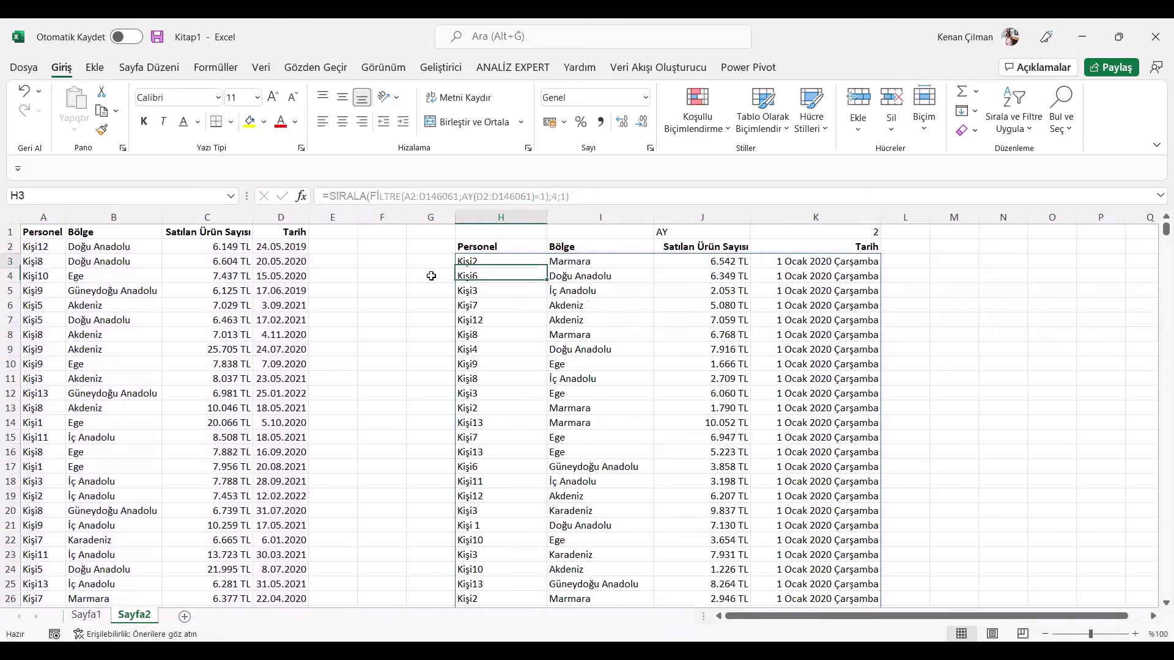
- Replace the fixed month number 1 in the H3 formula's criterion with a reference to K1
key("F2")
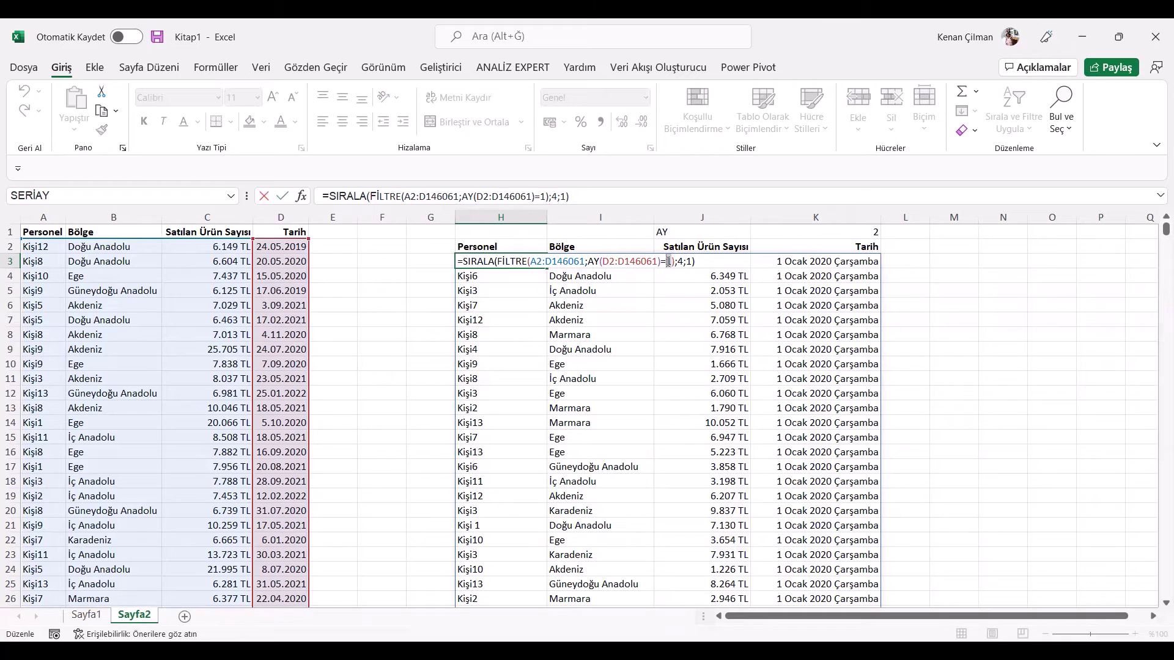
left_click(668, 261)
key("BackSpace")
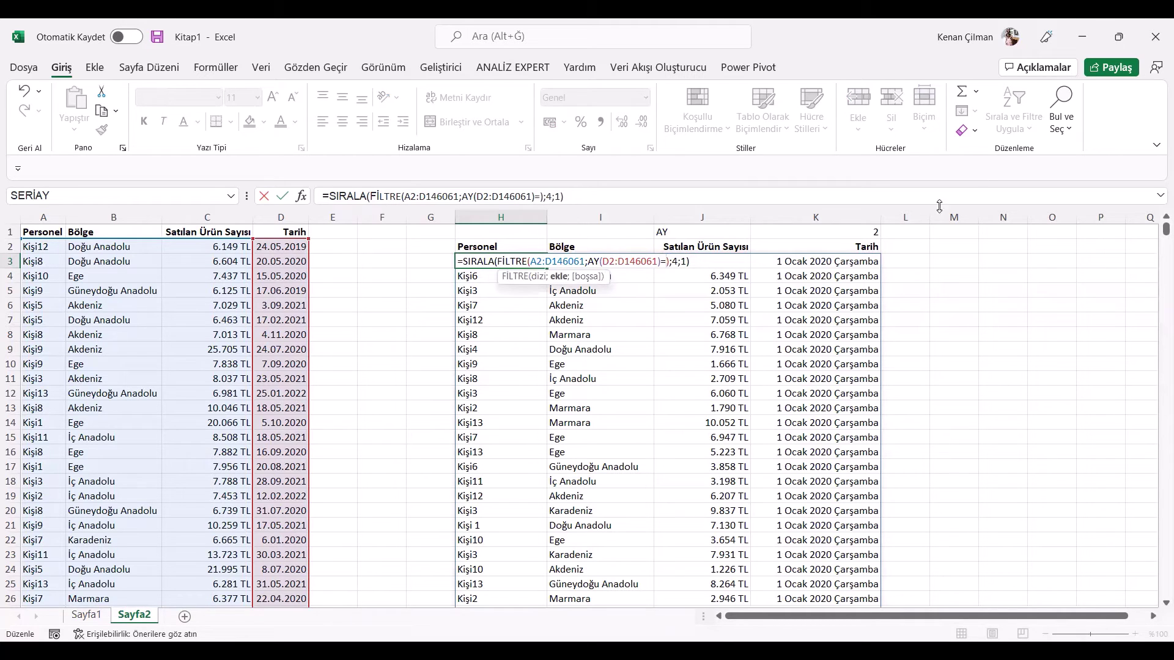
left_click(861, 234)
key("Return")
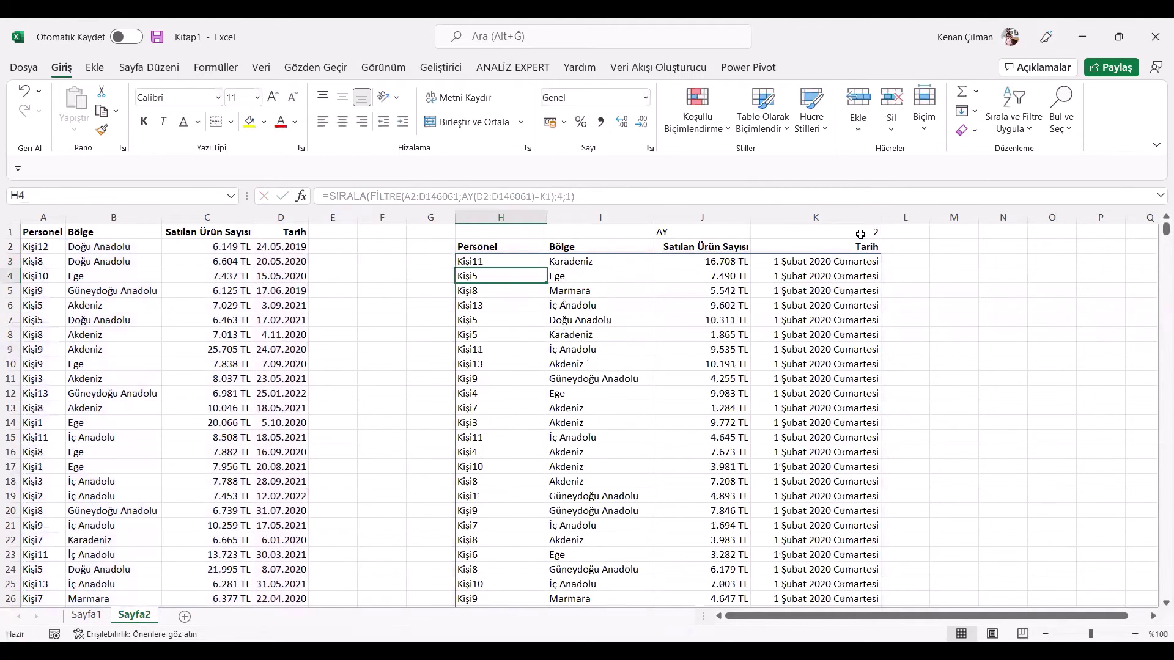
- Test the month filter by setting the month number in K1 to 3
left_click(860, 234)
type("3")
key("Return")
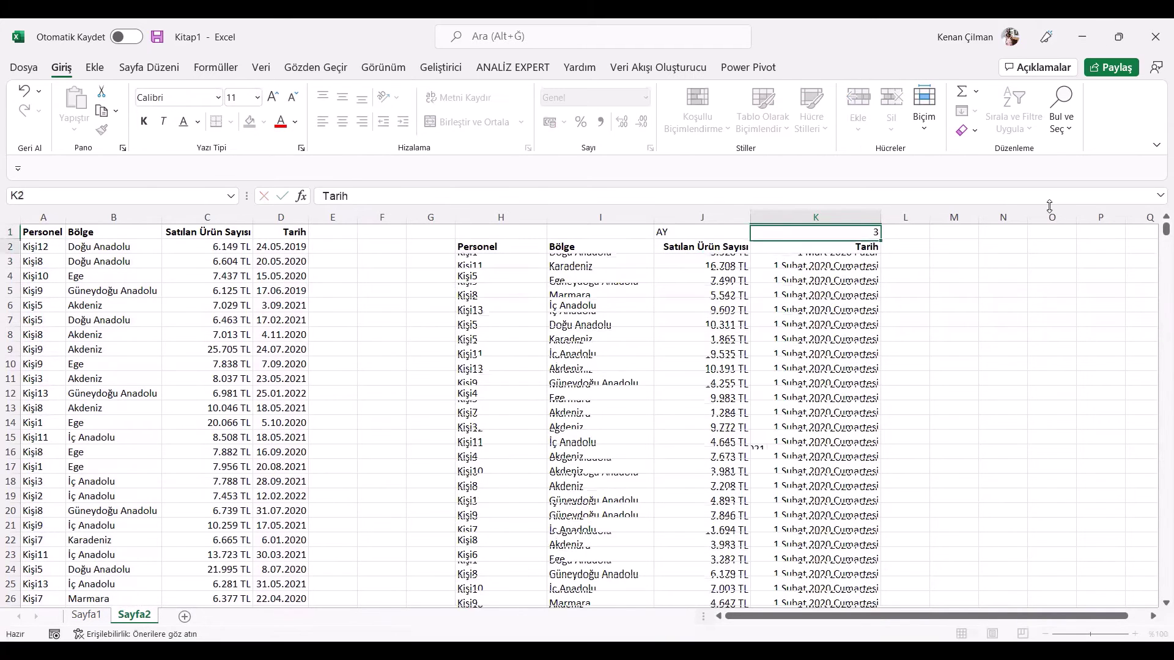
key("Up")
type("5")
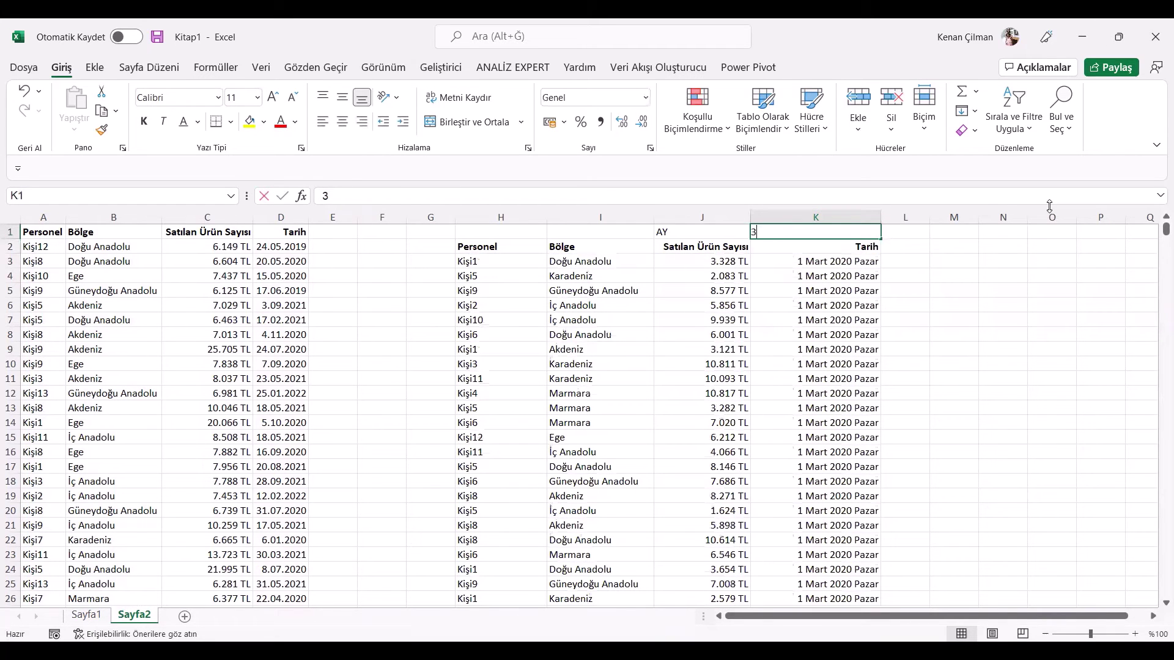
key("Return")
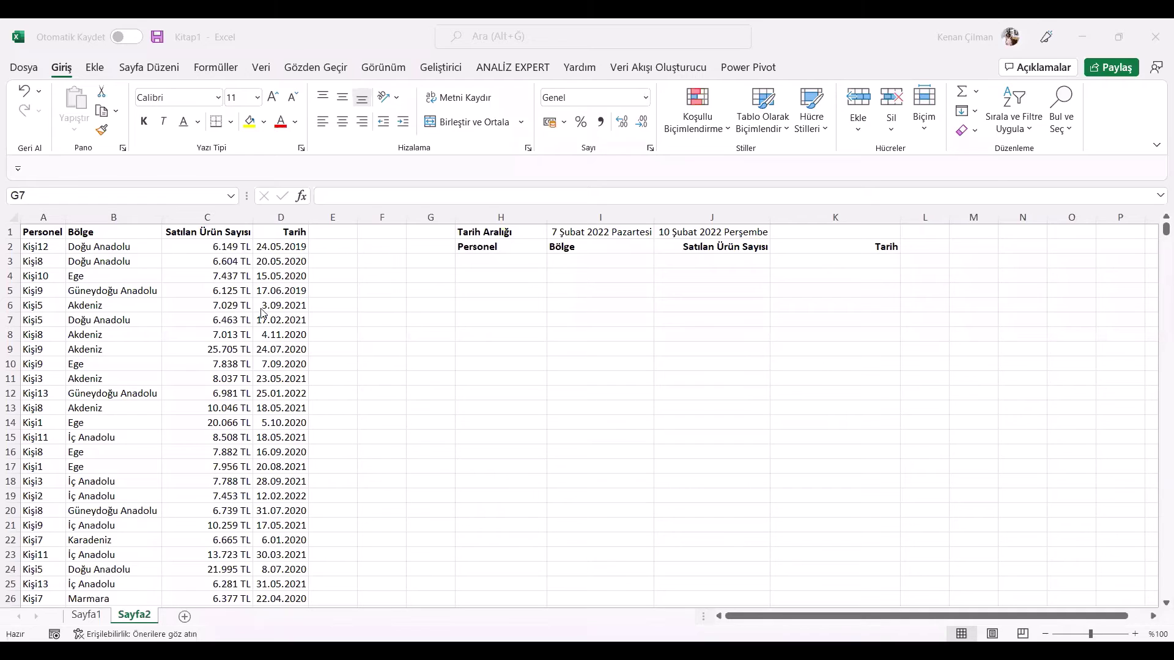
- Examine the start and end dates of the Tarih Aralığı in I1 and J1
left_click(239, 273)
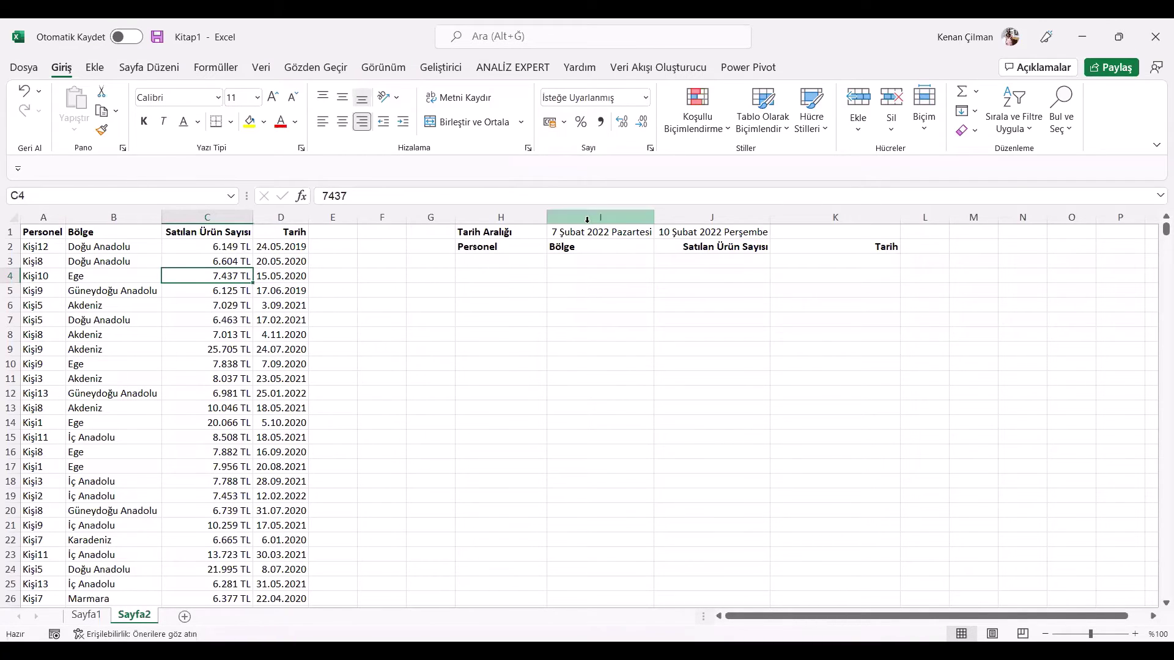
left_click(599, 223)
left_click(709, 231)
left_click_drag(616, 234, 697, 231)
left_click(590, 273)
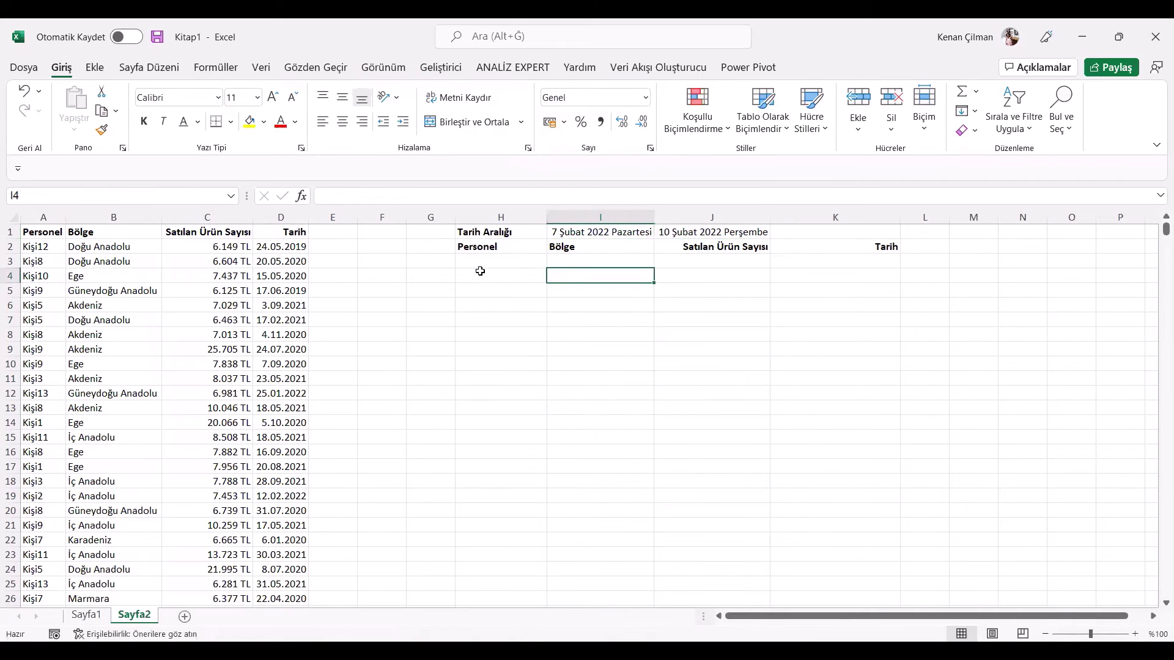
- Start a FİLTRE formula in H3 with the sales data A2:D146061 as its array
left_click(490, 261)
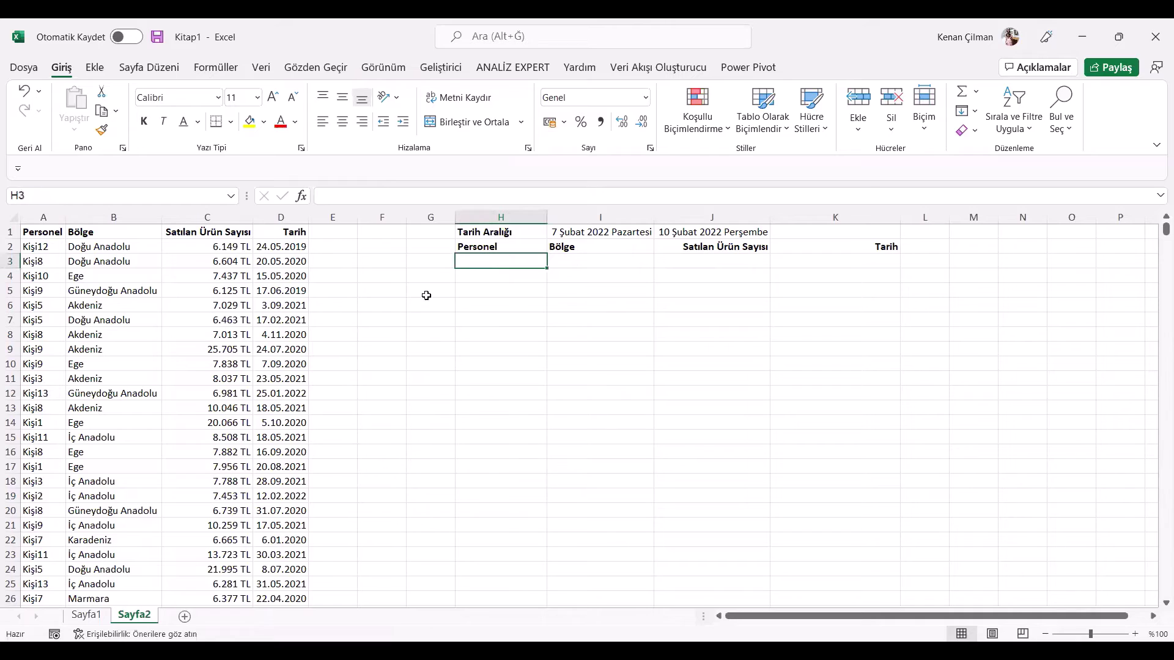
type("=")
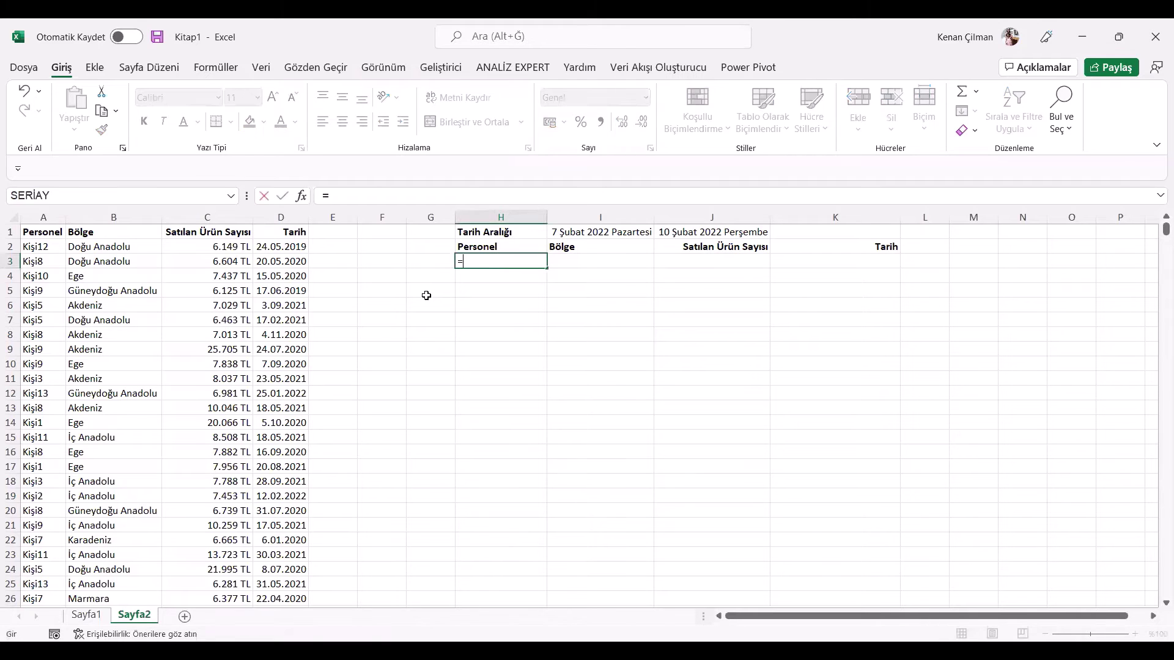
type("FİLTRE(")
left_click(32, 246)
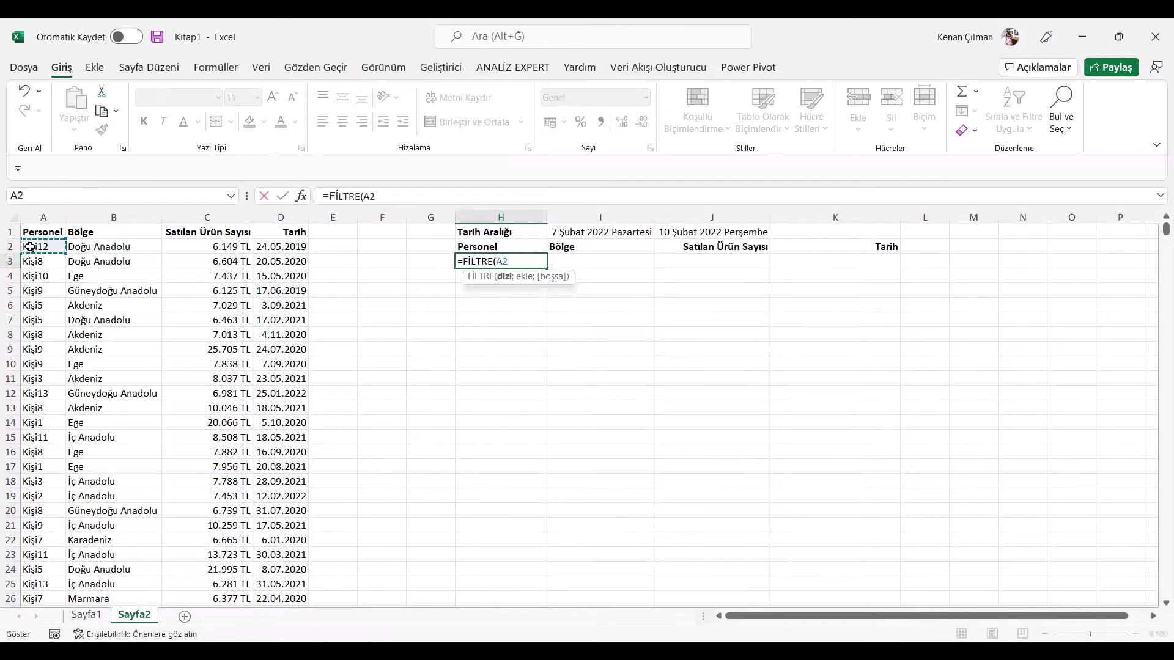
key("ctrl+shift+Right")
key("ctrl+shift+Down")
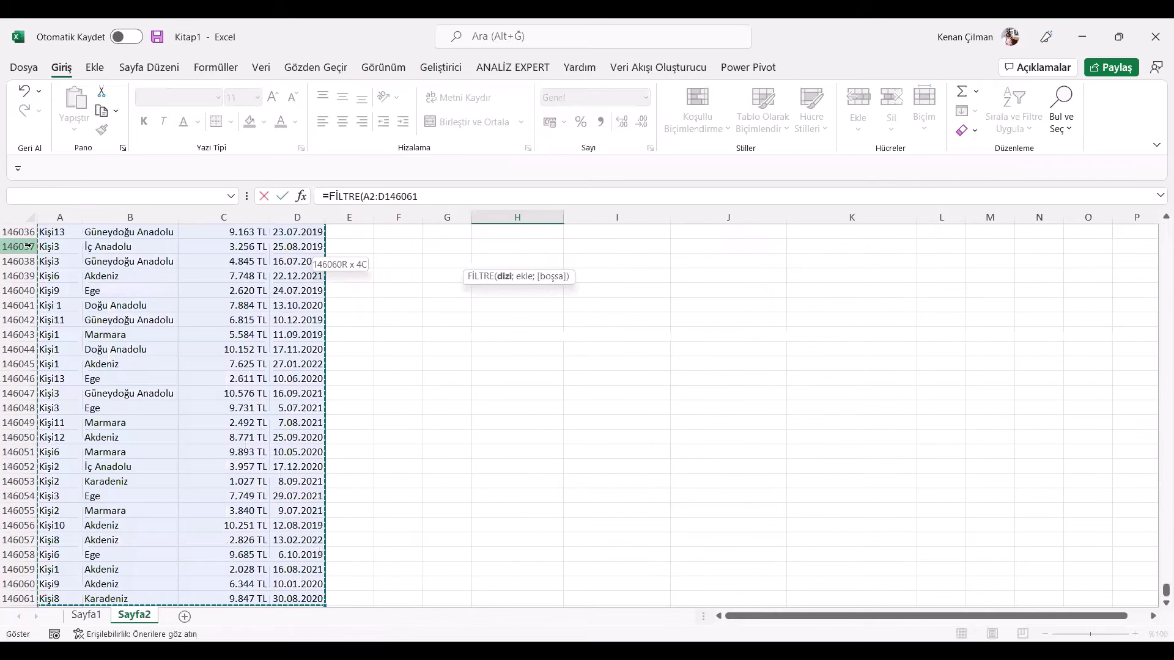
type(";")
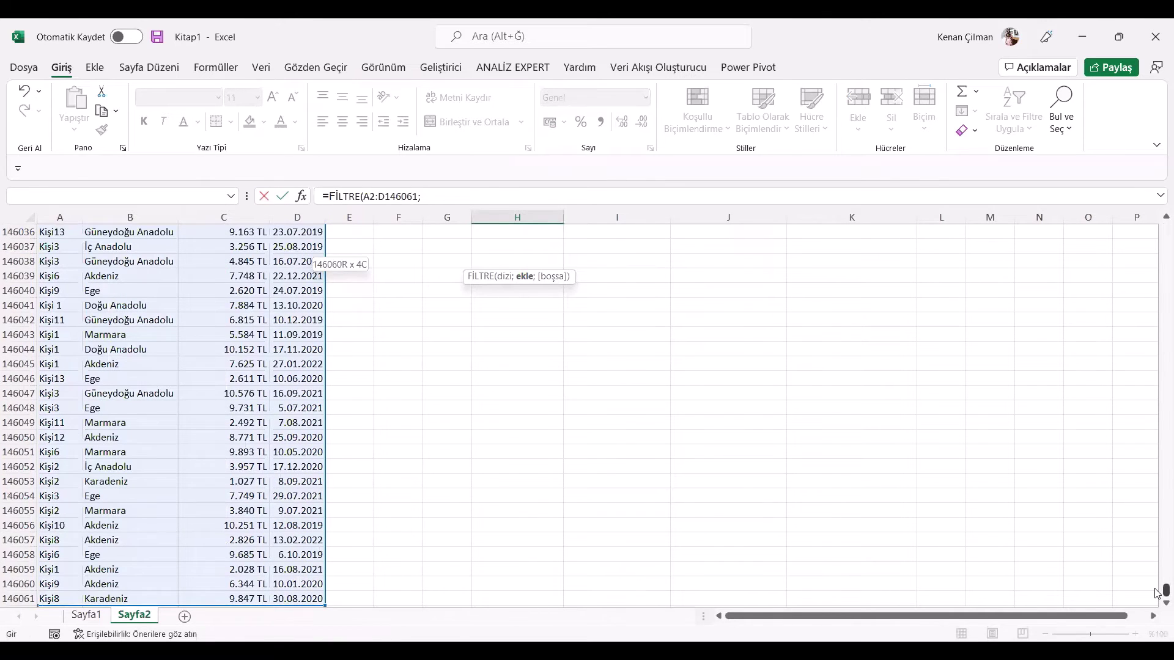
left_click_drag(1165, 590, 1157, 194)
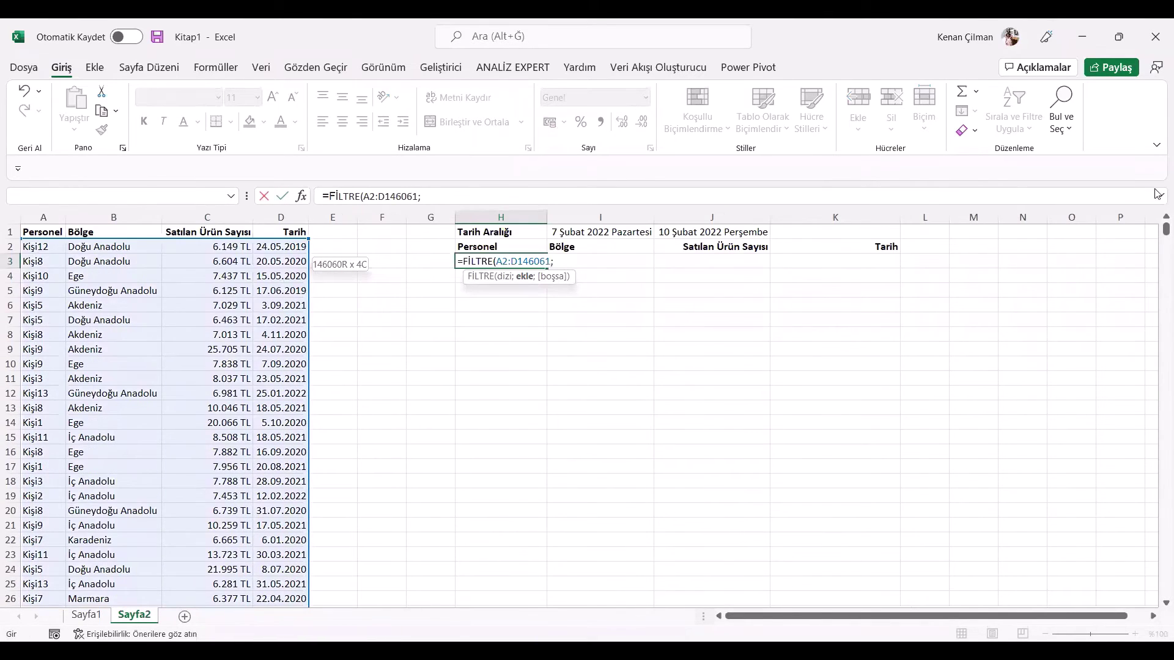
- Add the start-date criterion (D2:D146061>=I1) on a new line of the H3 formula
key("alt+Return")
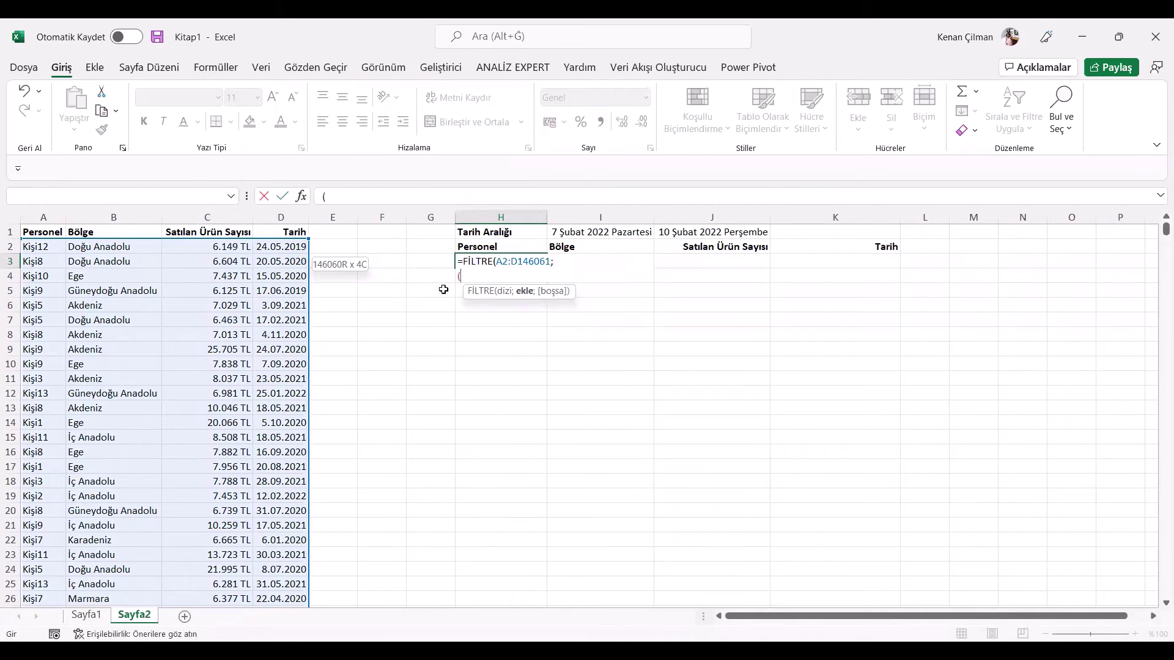
left_click(296, 245)
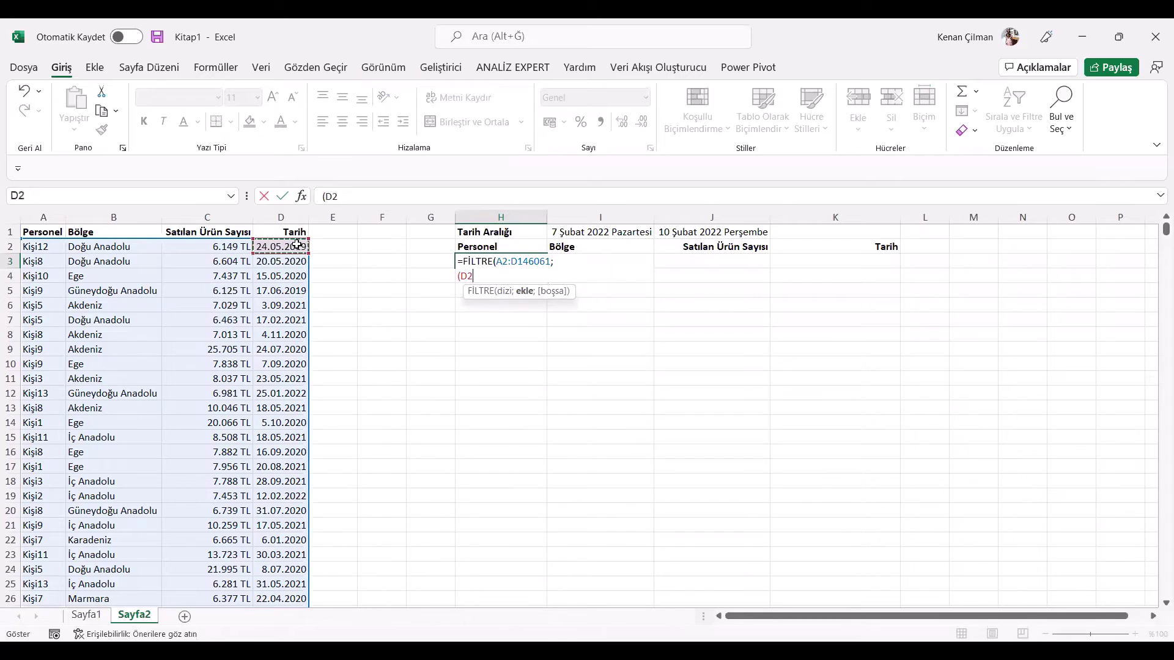
key("ctrl+shift+Down")
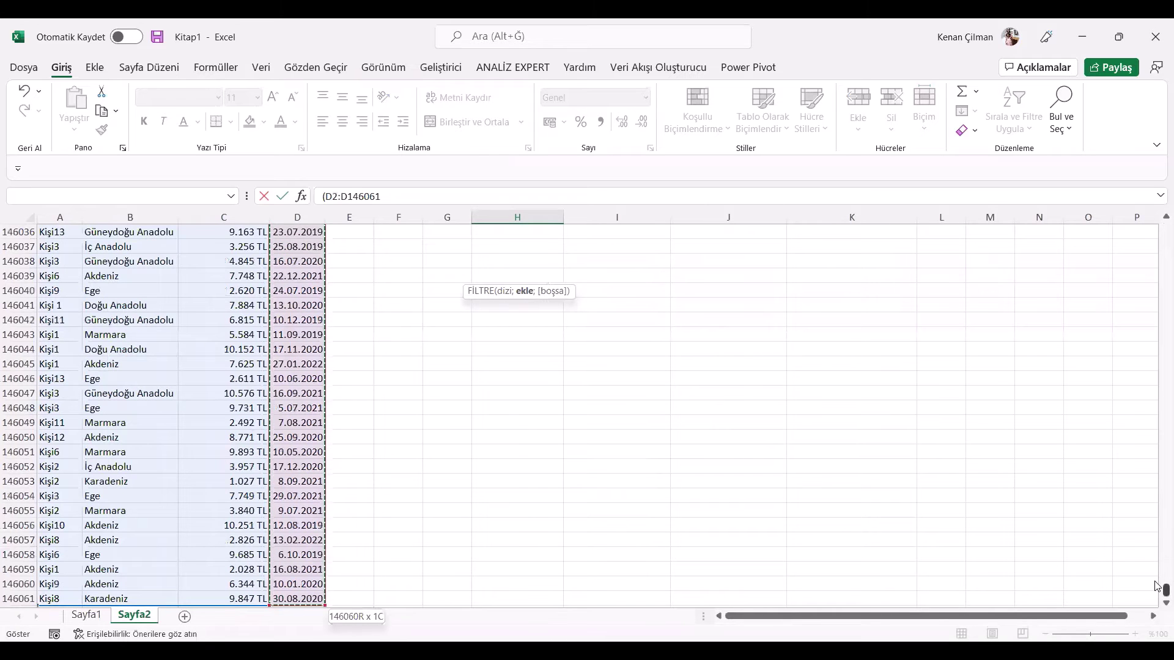
left_click_drag(1164, 588, 1165, 229)
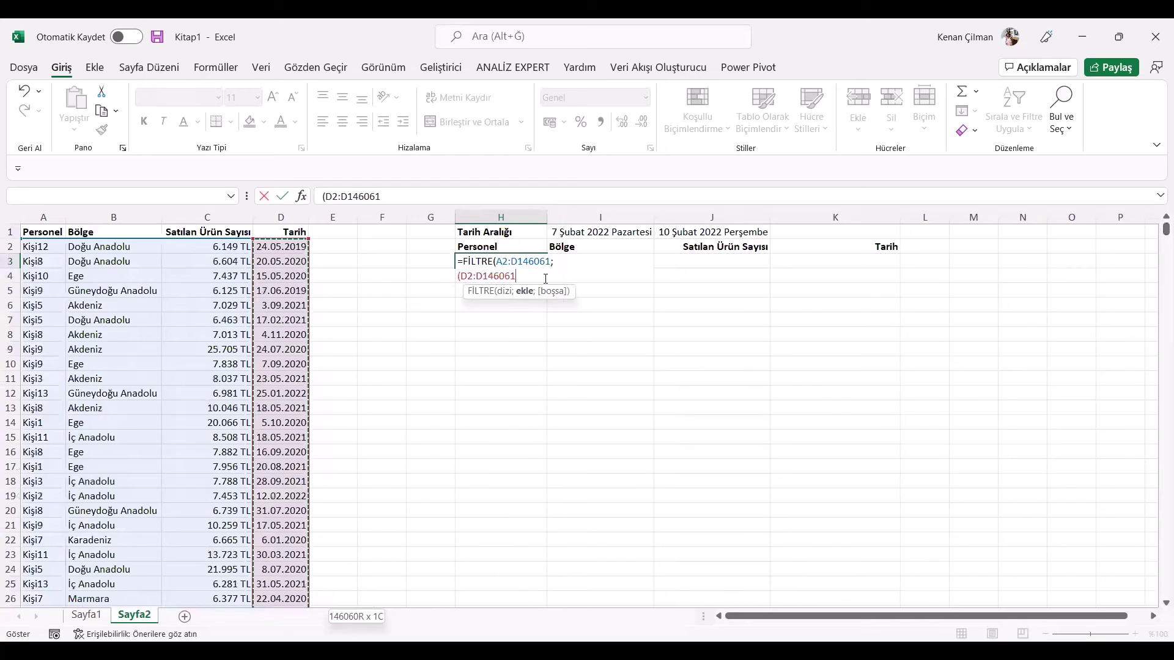
type(">")
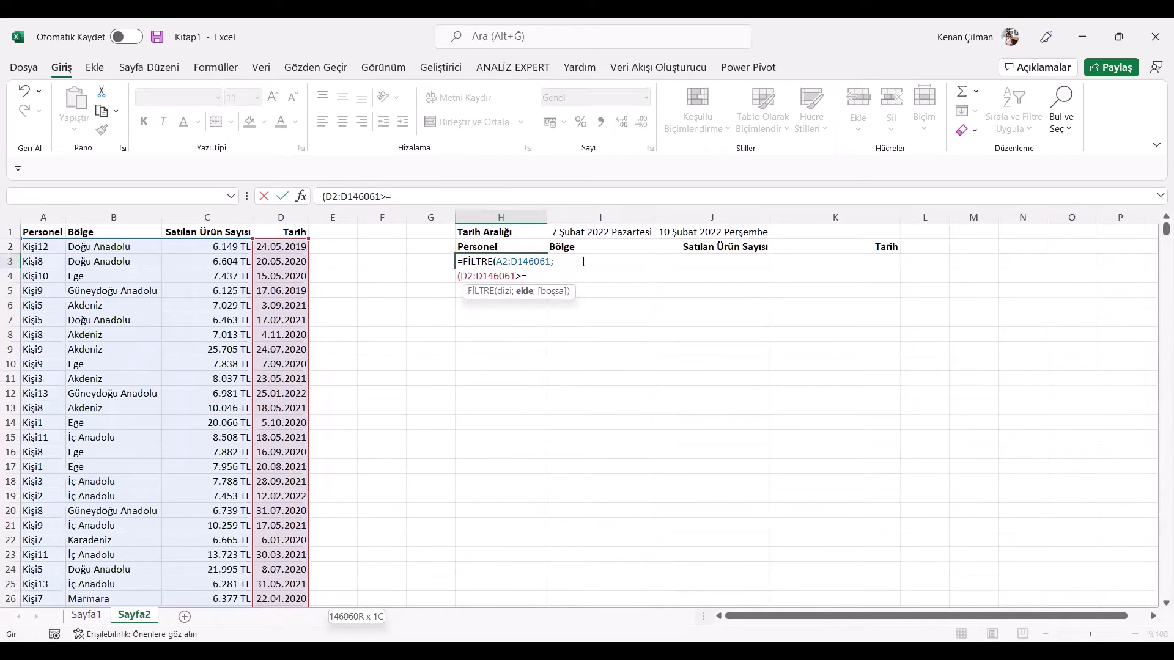
type("=")
left_click(592, 233)
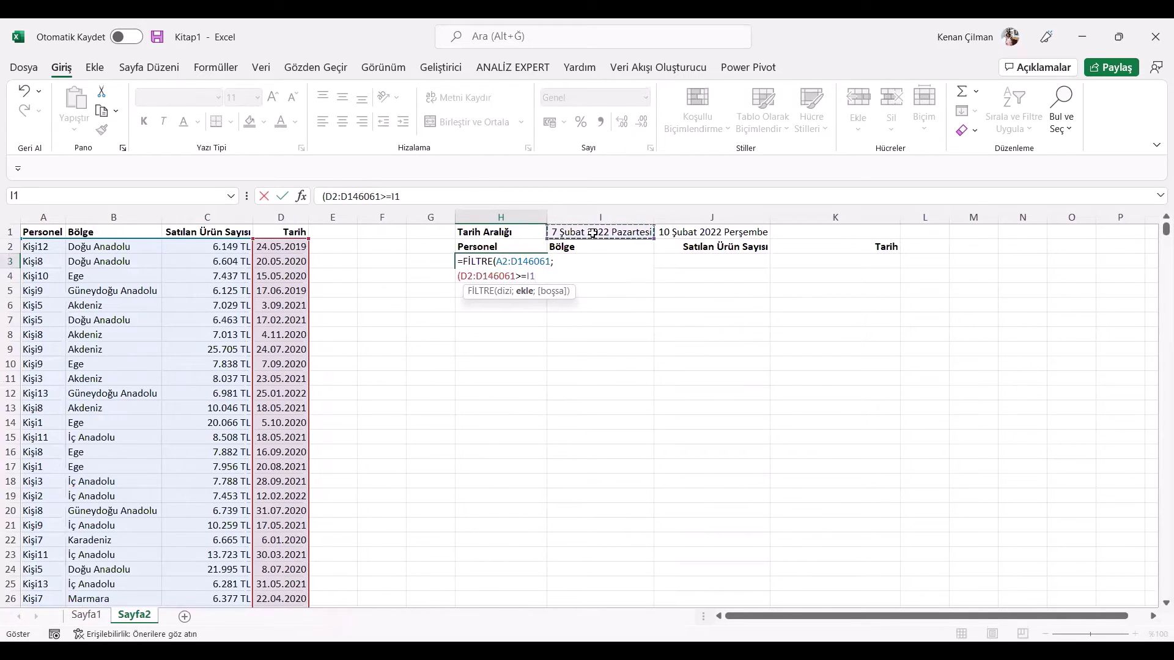
type(")*(")
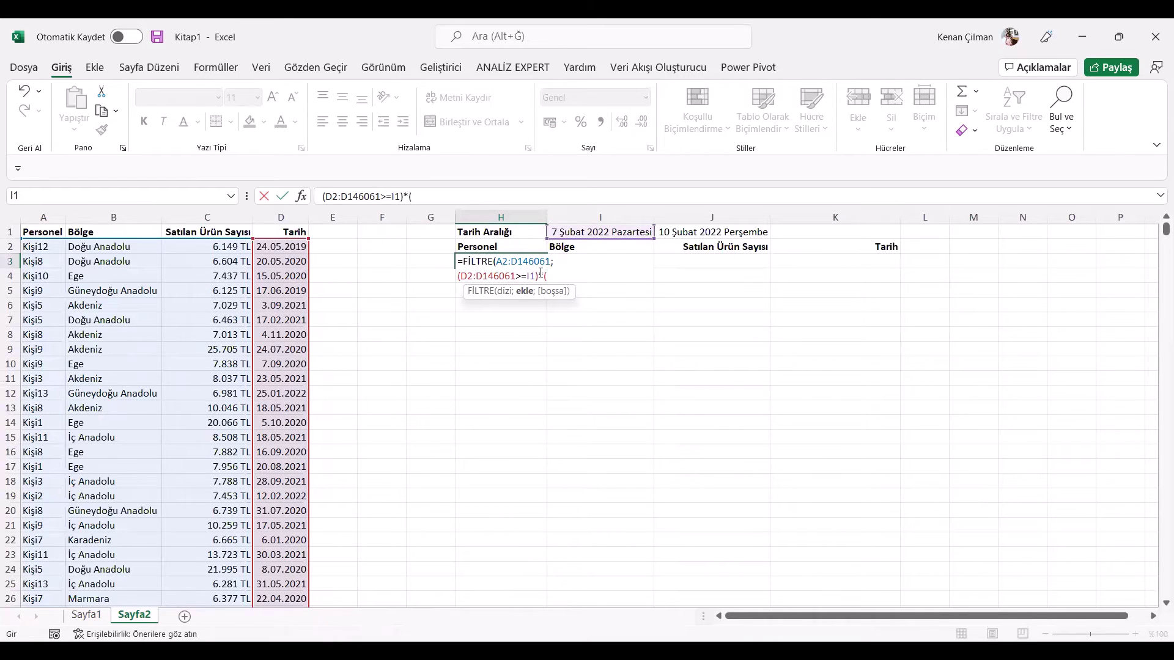
- Multiply by a copied criterion changed to (D2:D146061<=J1), complete the H3 formula, and check the filtered dates against the range
left_click_drag(540, 274, 458, 276)
key("ctrl+c")
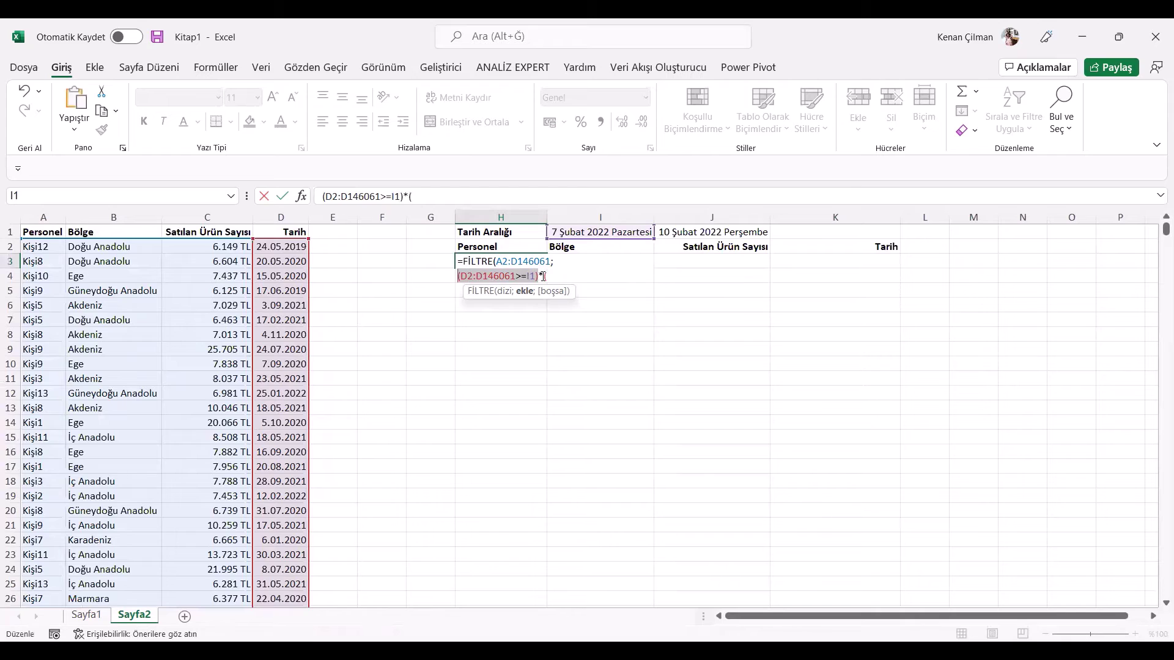
left_click(559, 275)
key("BackSpace")
key("ctrl+v")
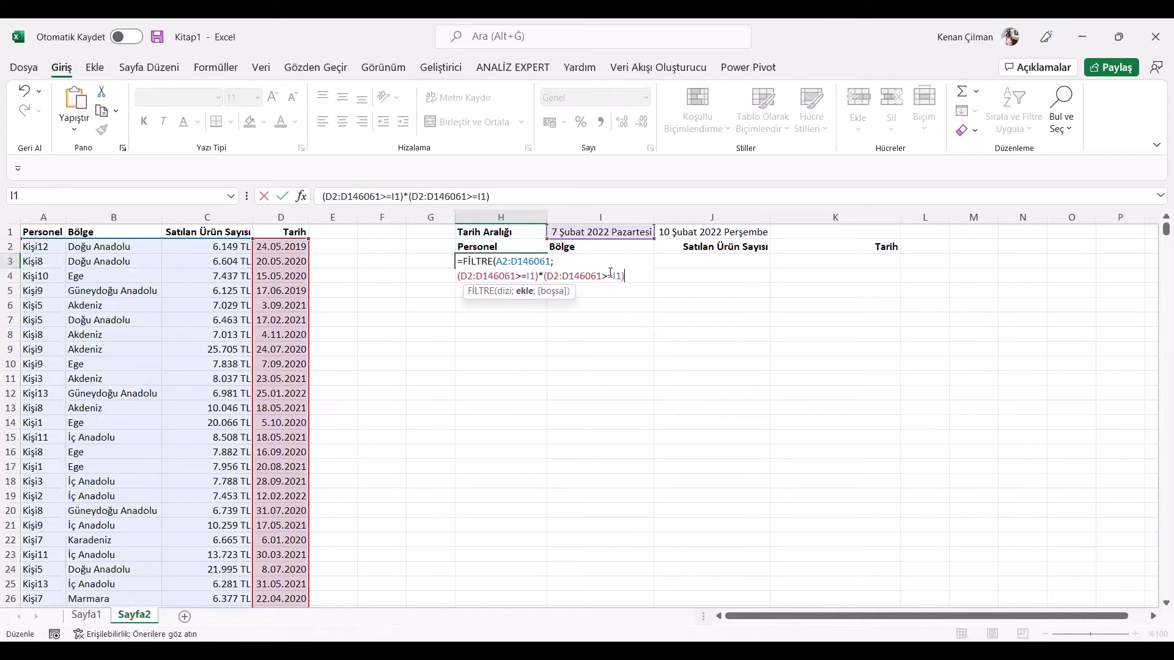
left_click_drag(622, 276, 604, 274)
type("<=")
left_click(706, 232)
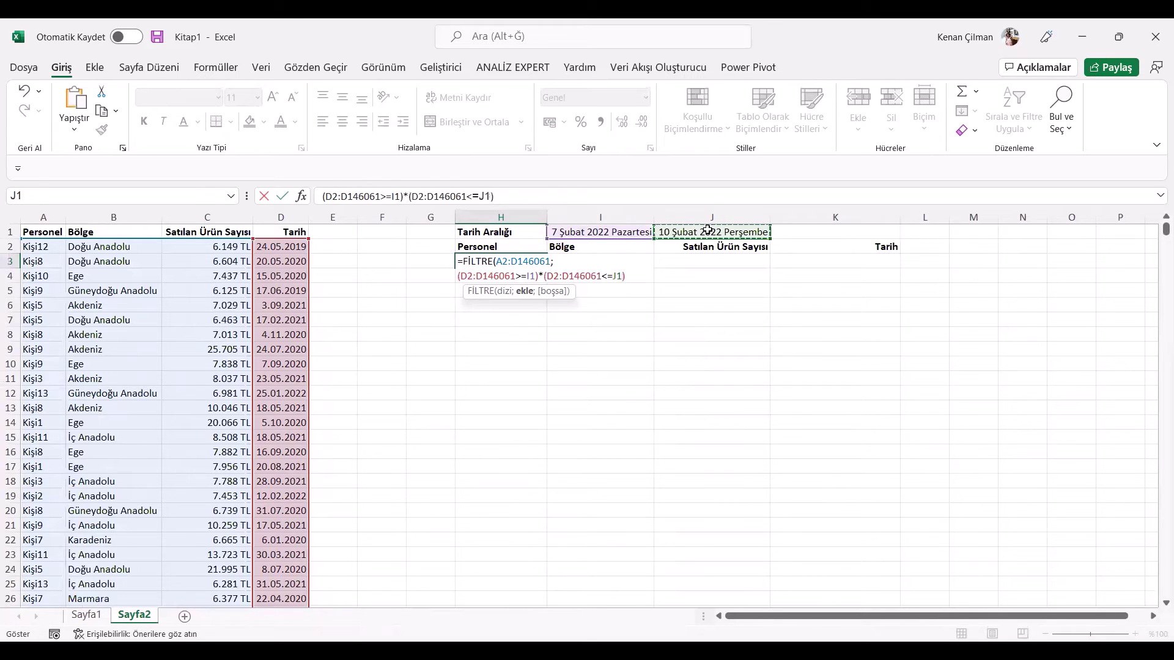
key("Return")
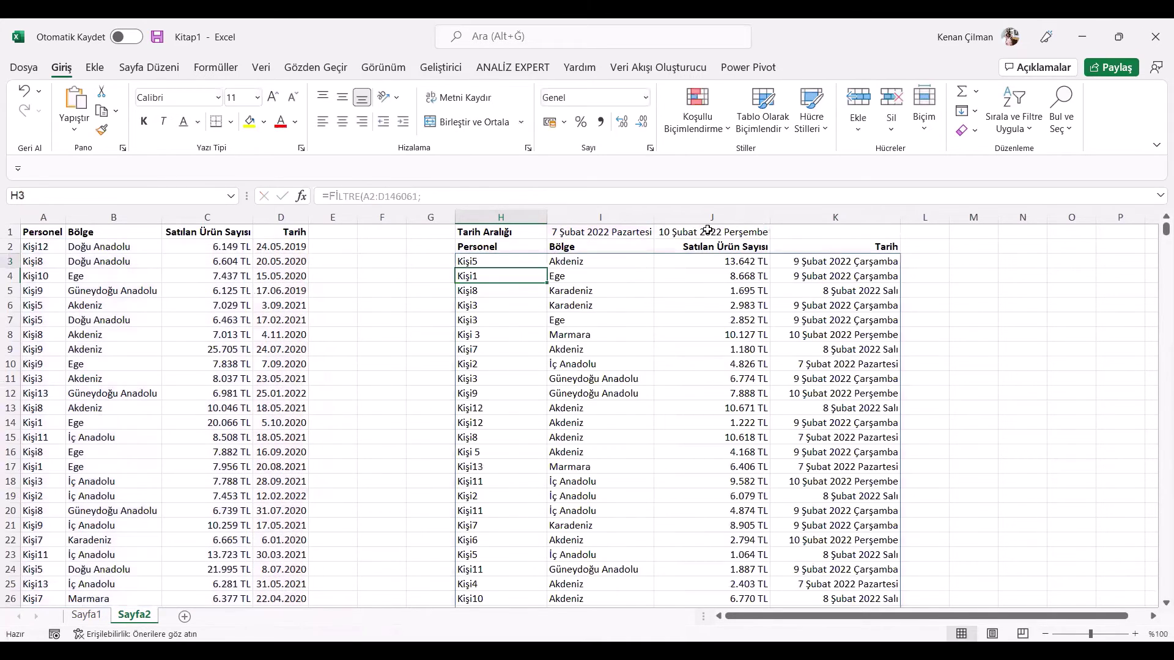
key("Up")
left_click_drag(614, 234, 709, 234)
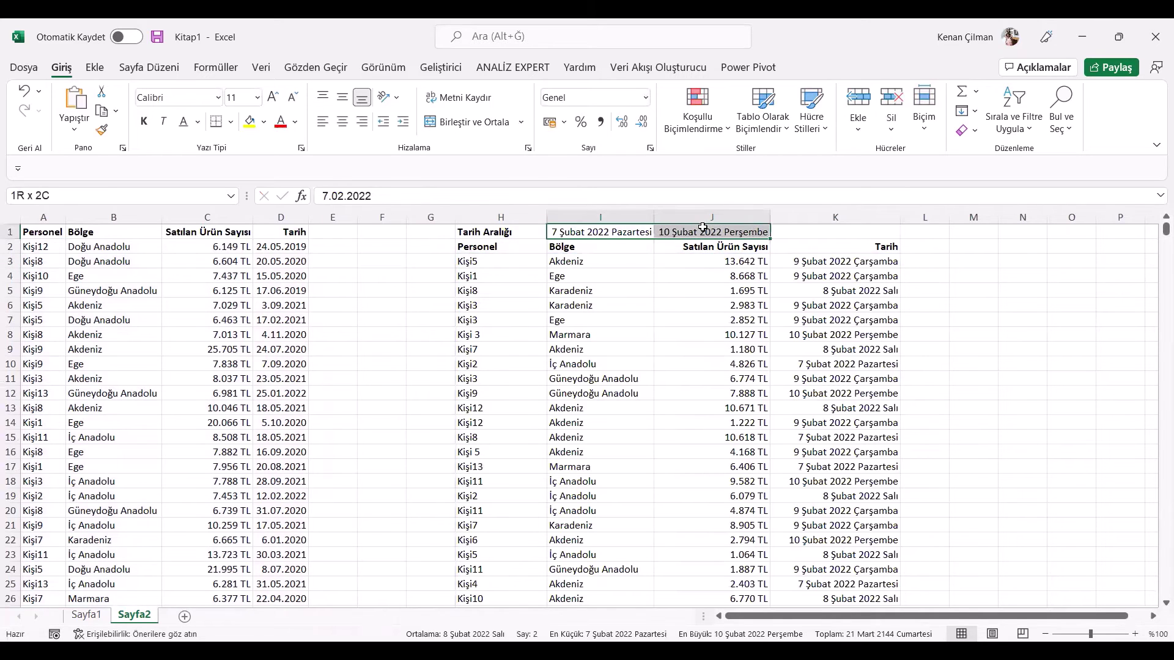
left_click_drag(798, 262, 813, 412)
- Wrap the H3 date-range filter in SIRALA, sorting by column 4 in ascending order (1)
double_click(511, 264)
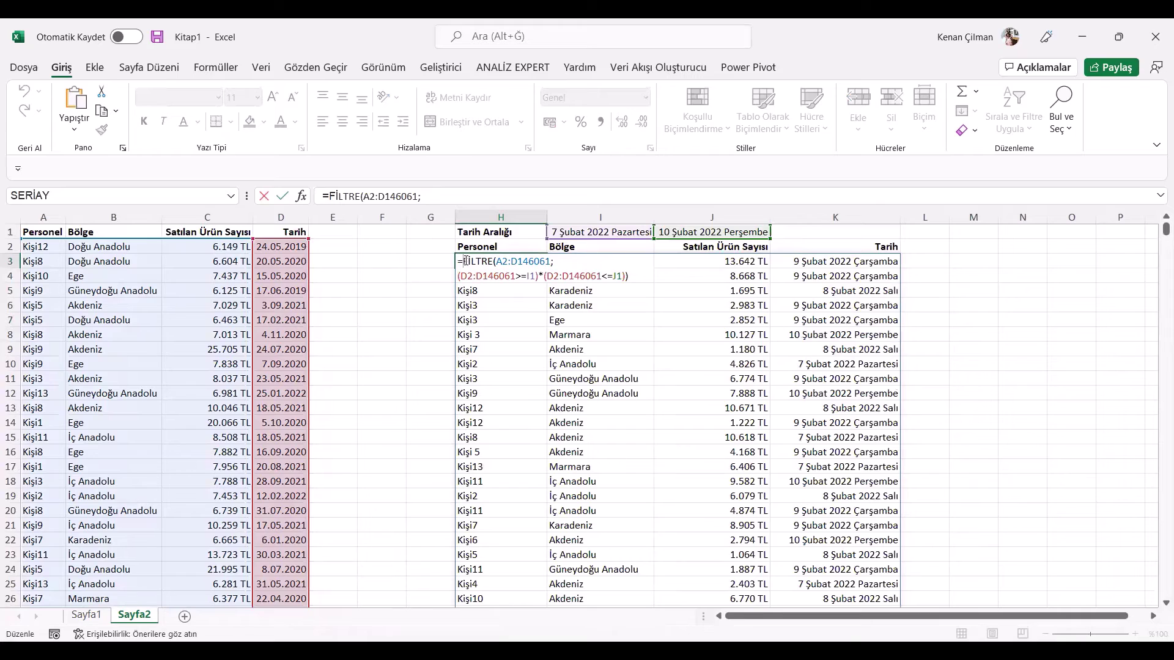
type("SIRALA(")
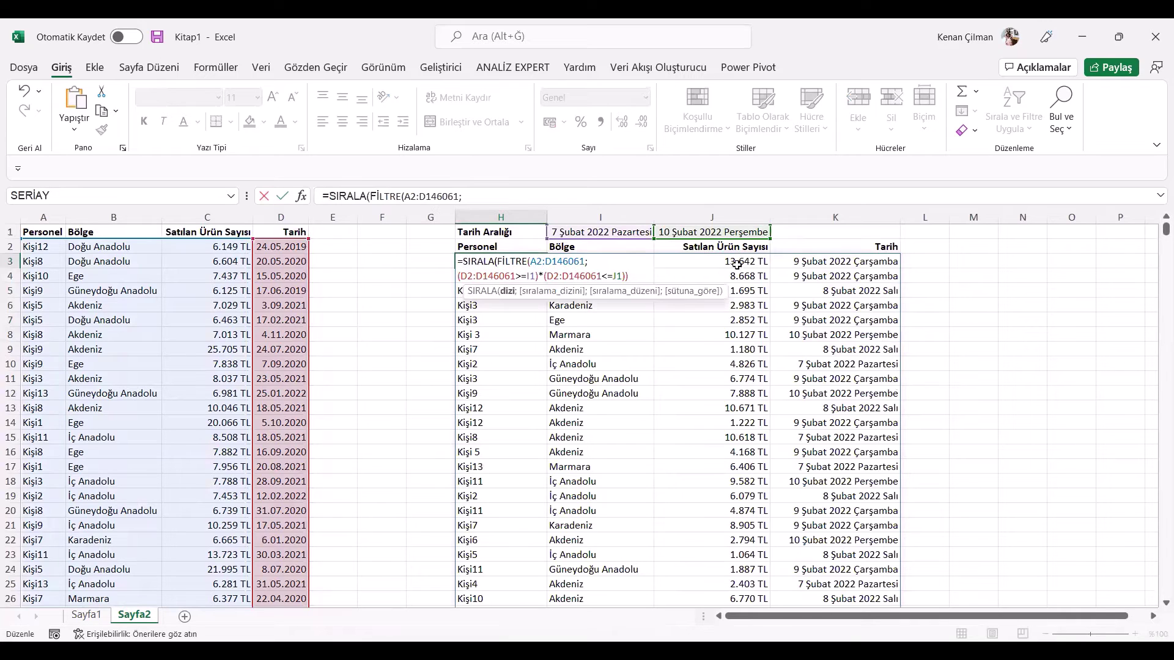
left_click(636, 276)
type(";")
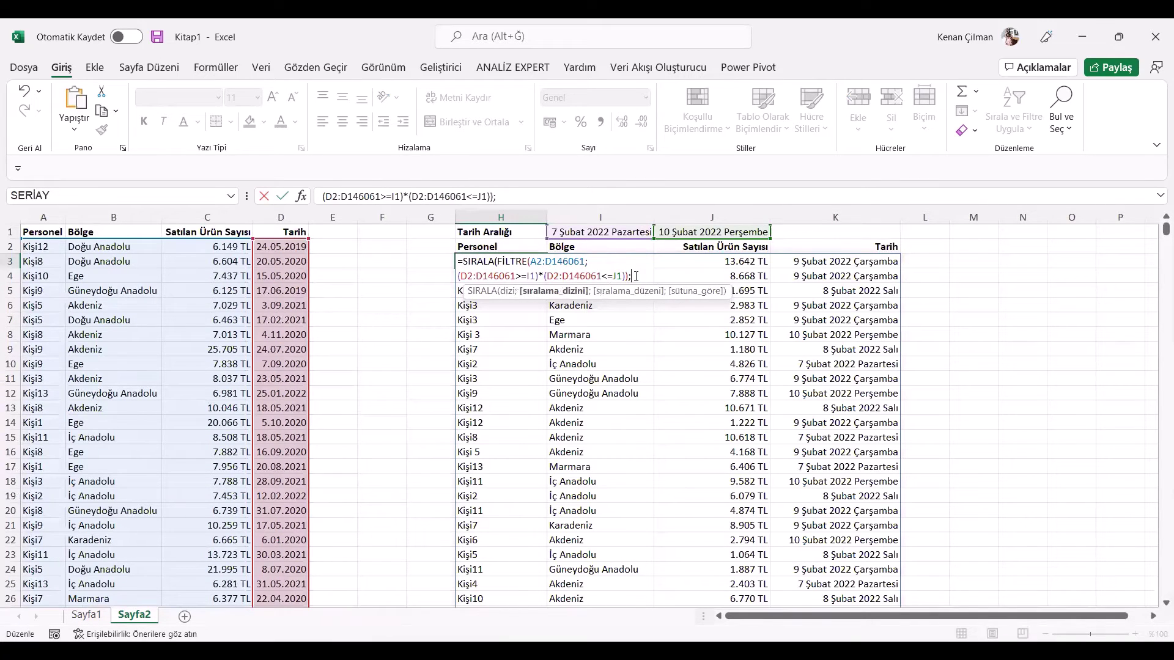
key("alt+Return")
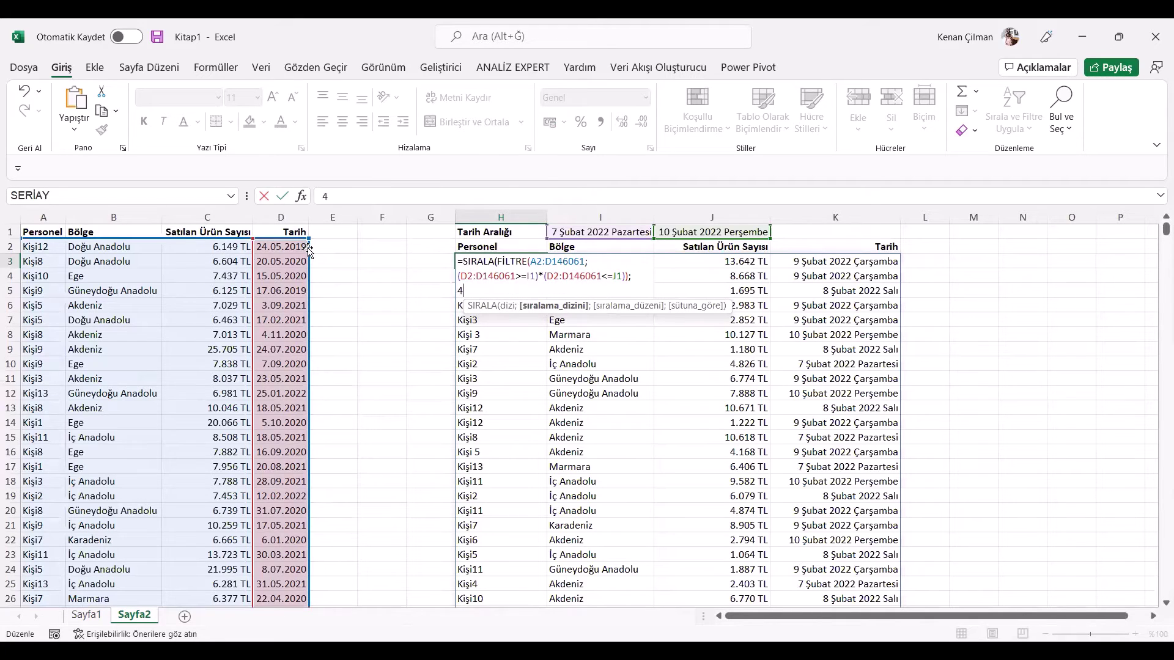
type("4;")
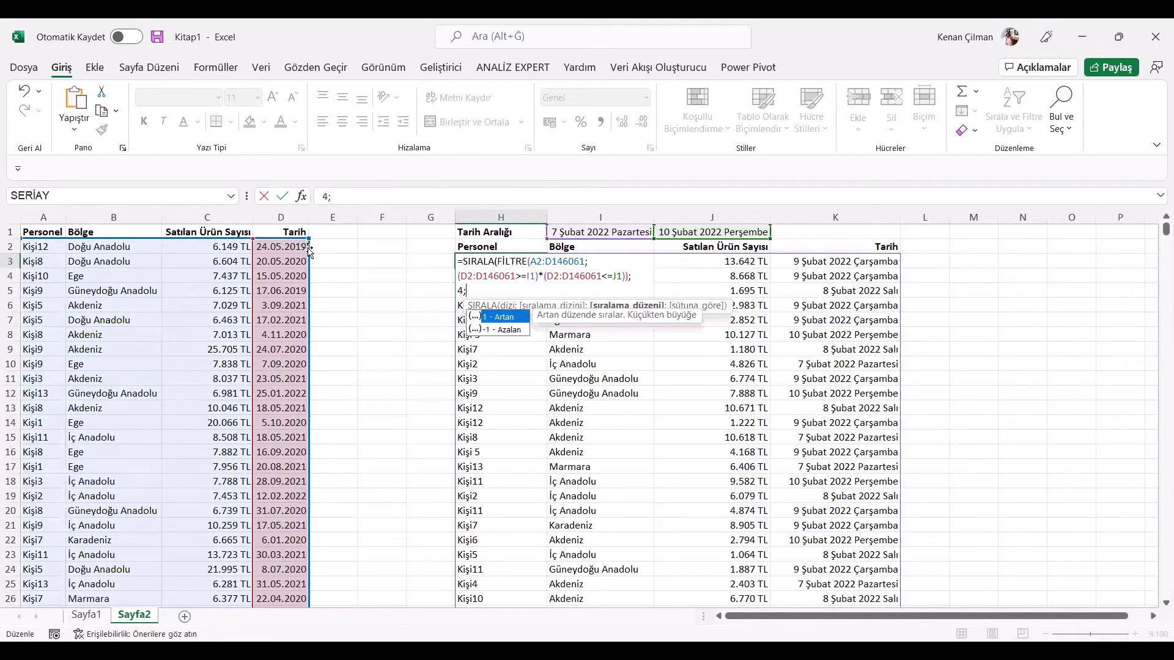
type("1)")
key("Return")
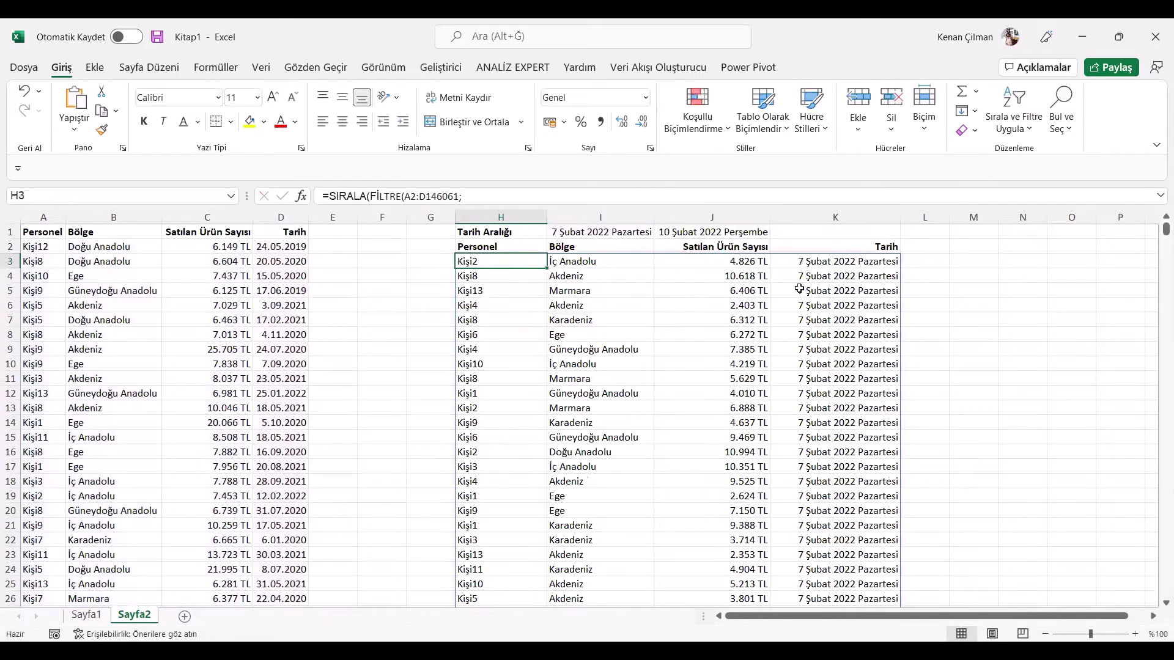
- Examine the sorted Tarih column from first to last row against the dates in I1 and J1
left_click_drag(870, 261, 868, 393)
left_click(599, 227)
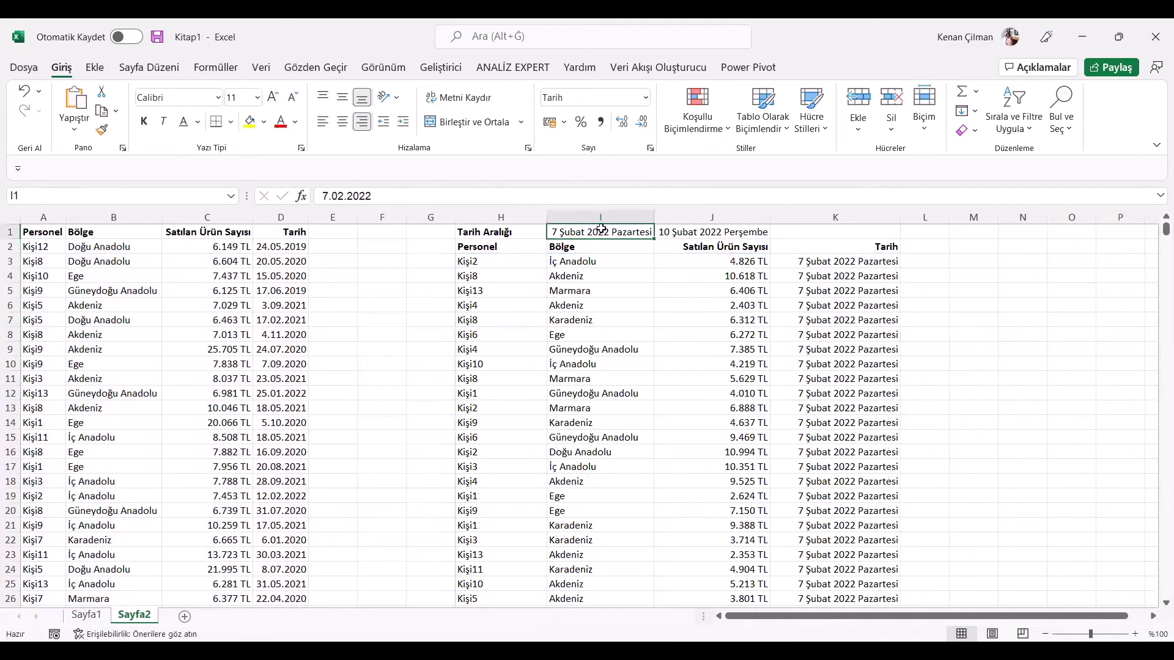
left_click(726, 235)
left_click(852, 355)
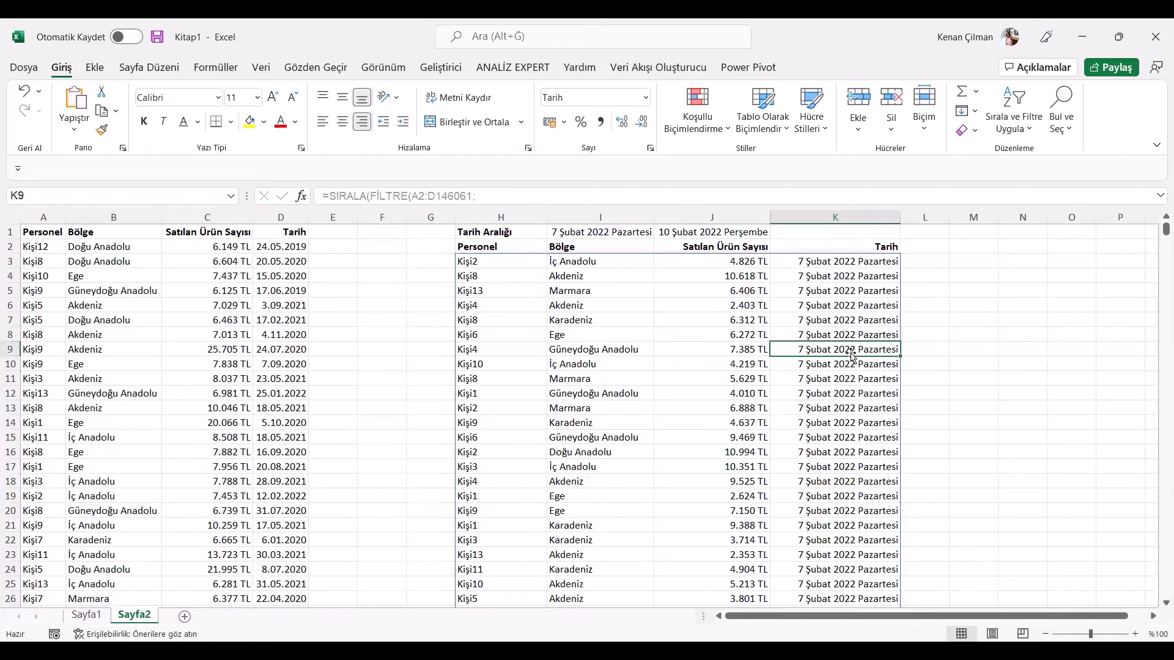
key("ctrl+Down")
key("ctrl+Up")
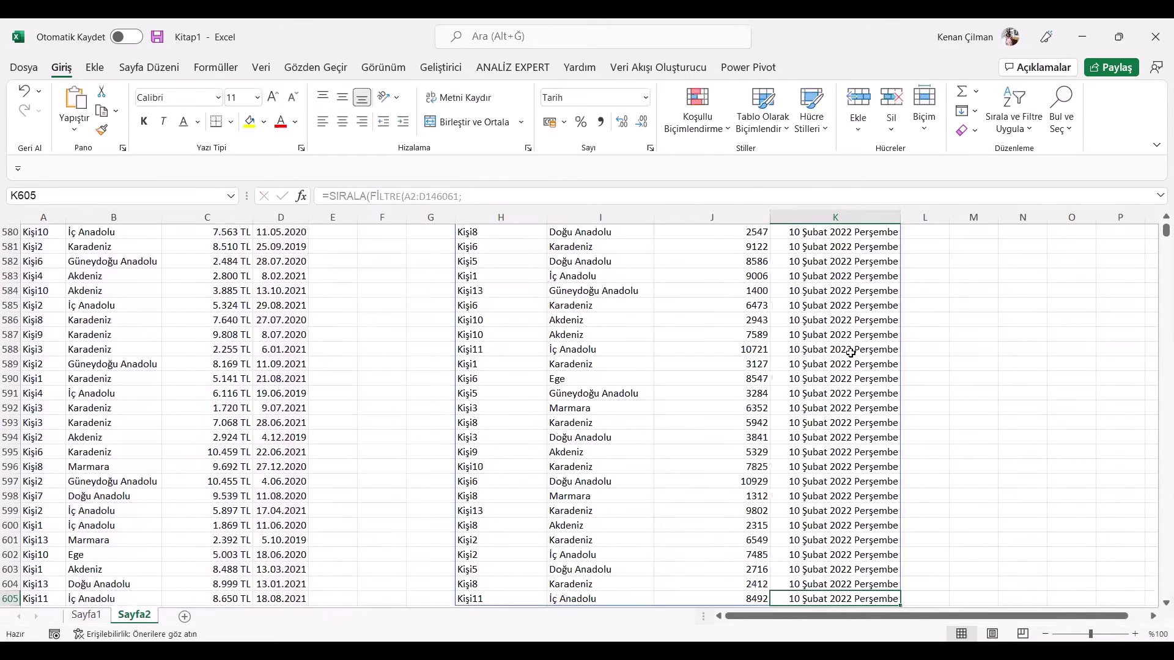
key("Up")
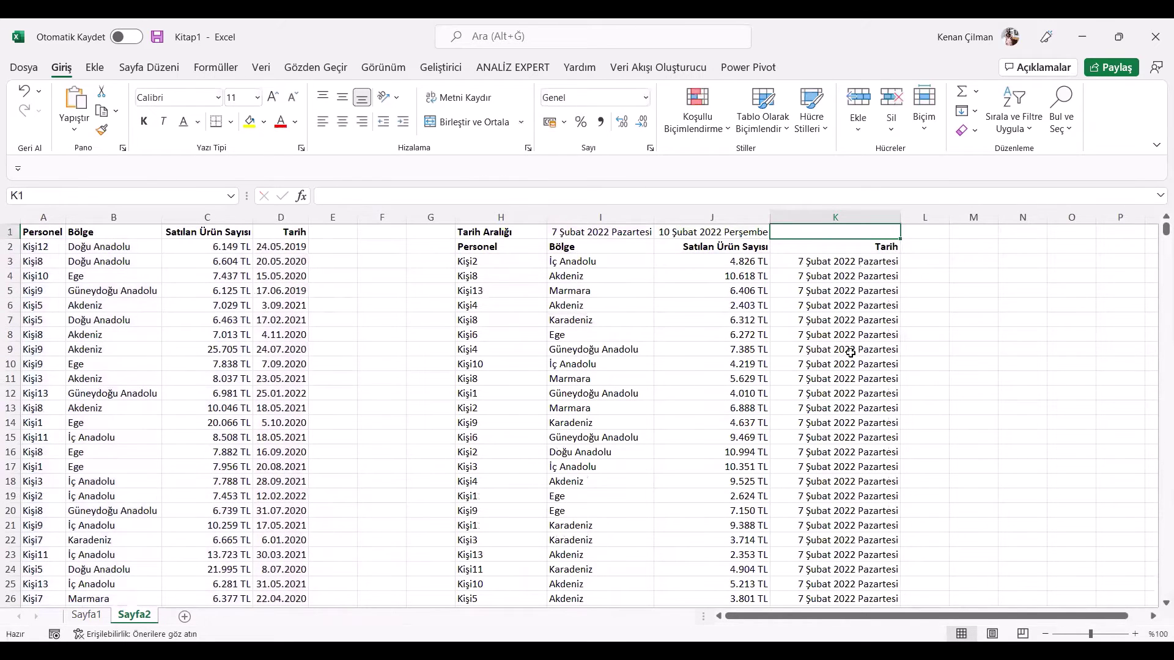
left_click(568, 230)
left_click(691, 230)
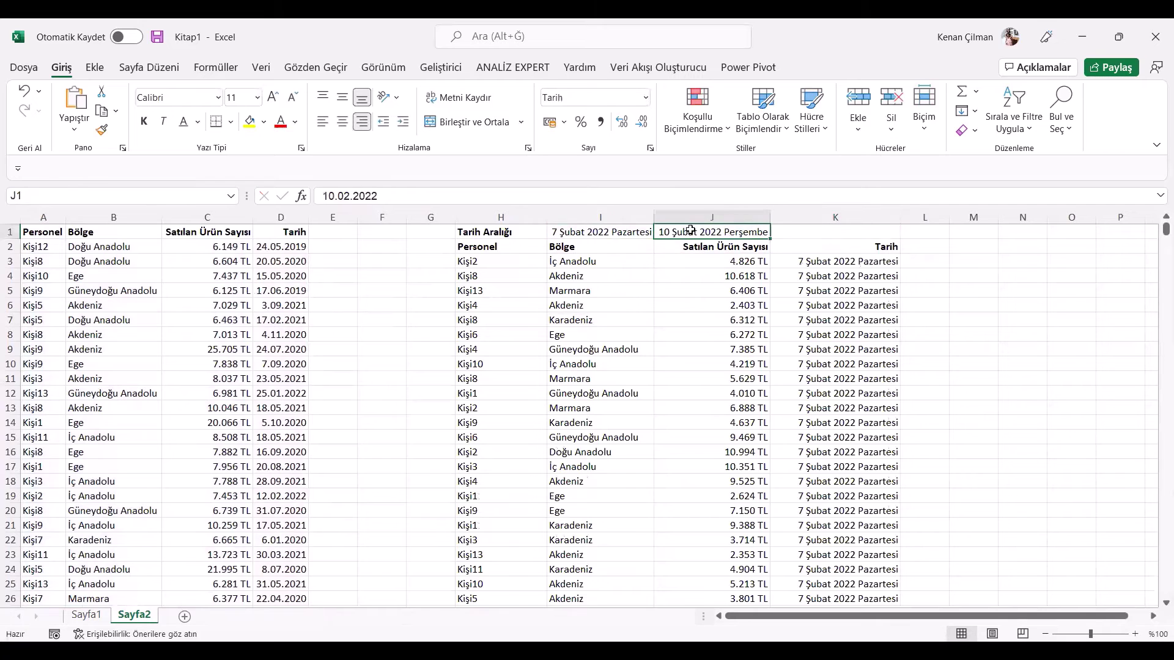
- Set the start date in I1 to 9.02.2022
left_click(629, 231)
double_click(593, 236)
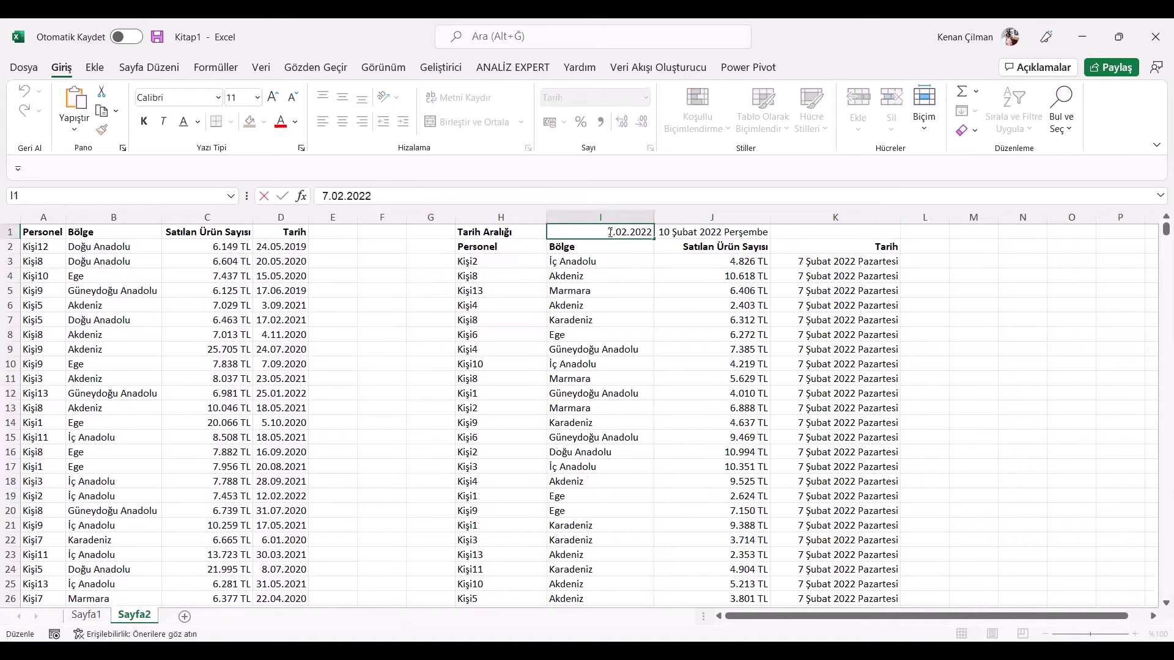
left_click_drag(613, 231, 609, 231)
type("9")
key("Return")
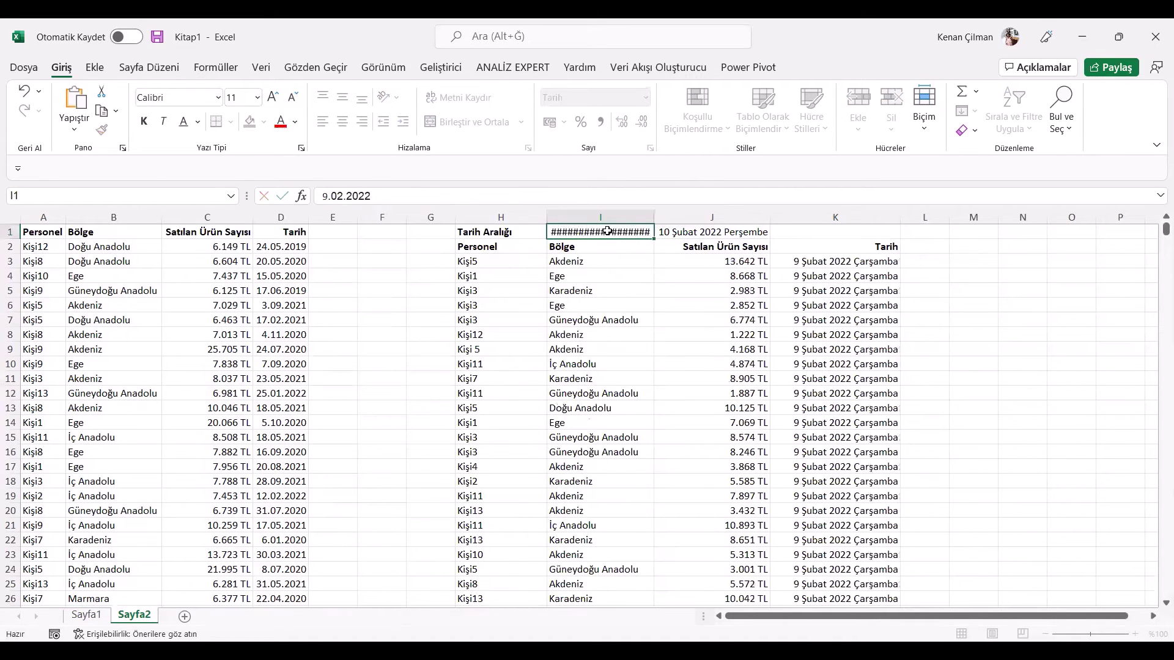
- Examine the filtered rows against the updated date range in I1 and J1
left_click_drag(886, 263, 820, 555)
left_click(584, 406)
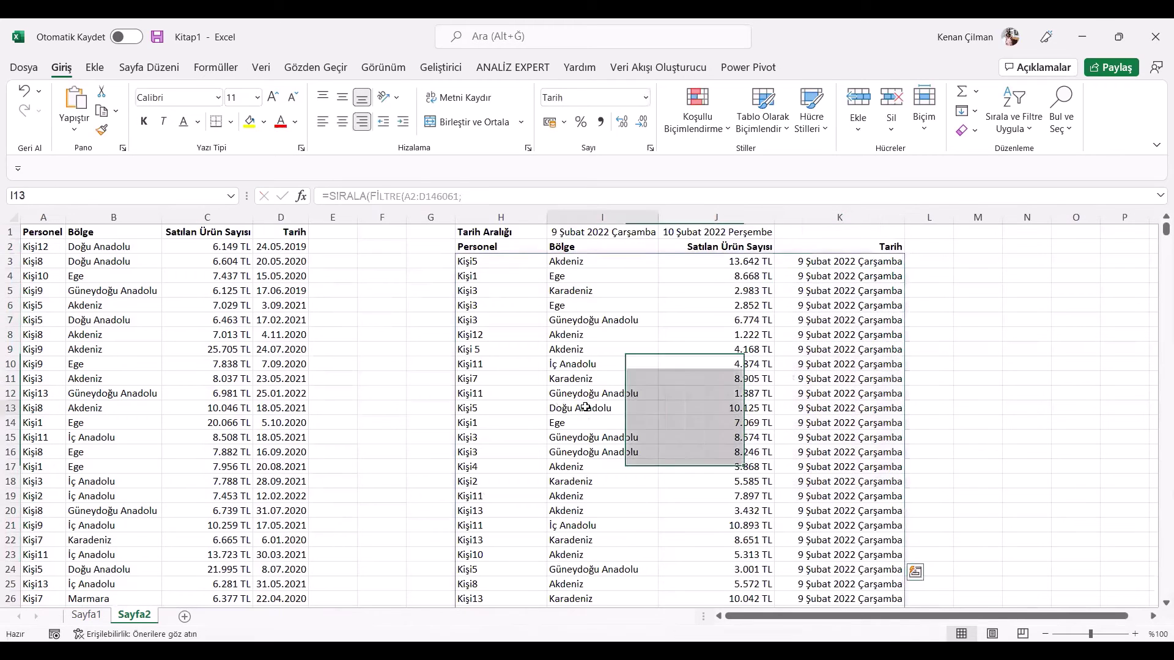
left_click_drag(588, 277, 843, 393)
left_click(753, 347)
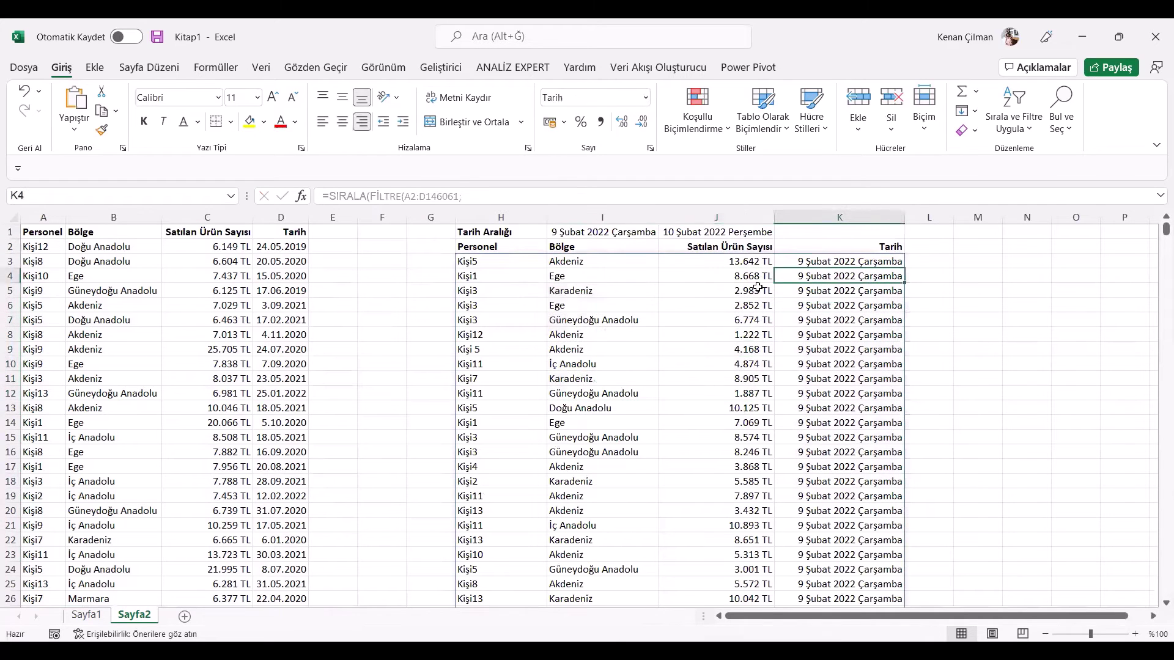
left_click(575, 231)
left_click_drag(673, 227, 583, 233)
left_click(605, 313)
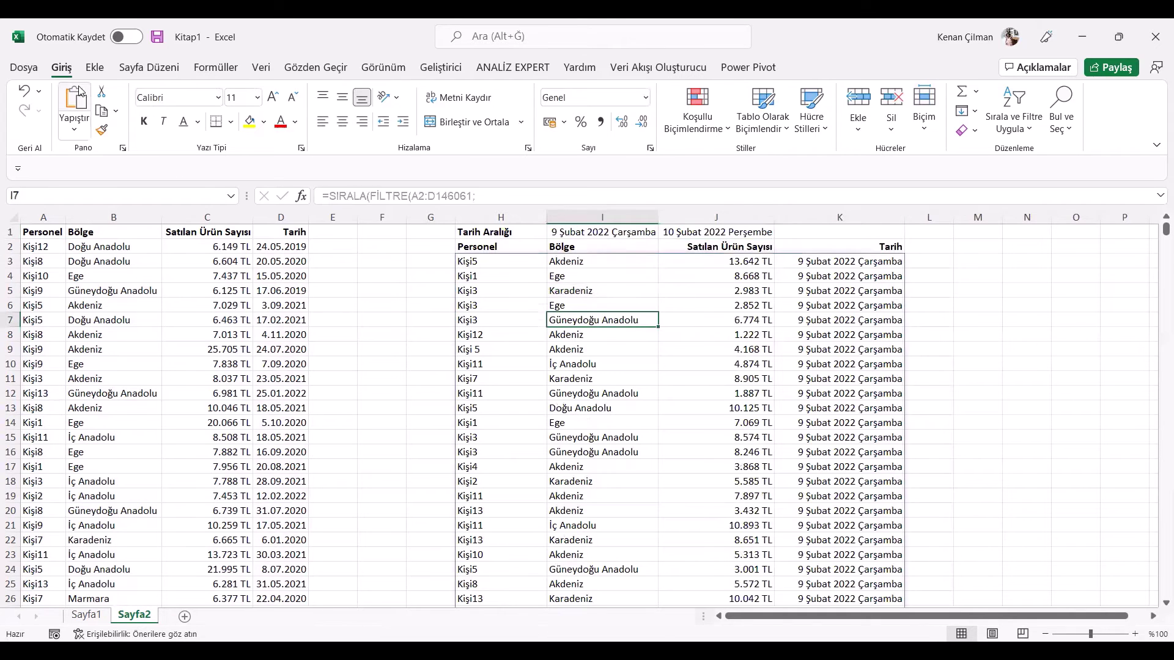
- Insert the Mini Calendar and Date Picker add-in and place it beside the filtered table, over columns L to O
left_click(96, 68)
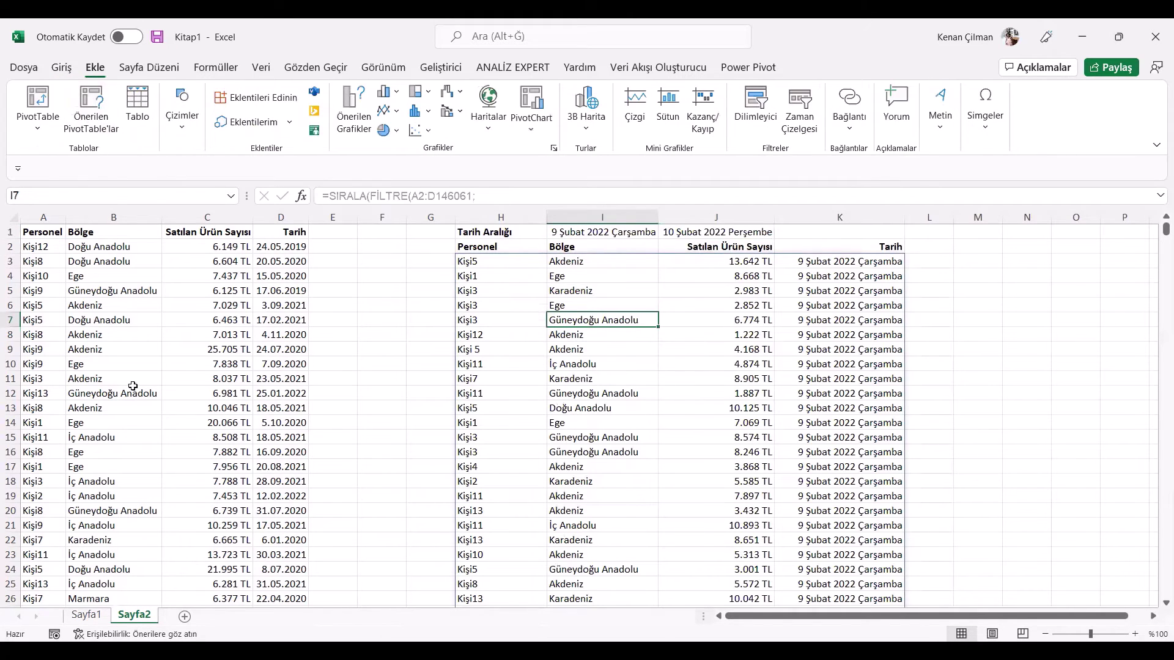
left_click(291, 121)
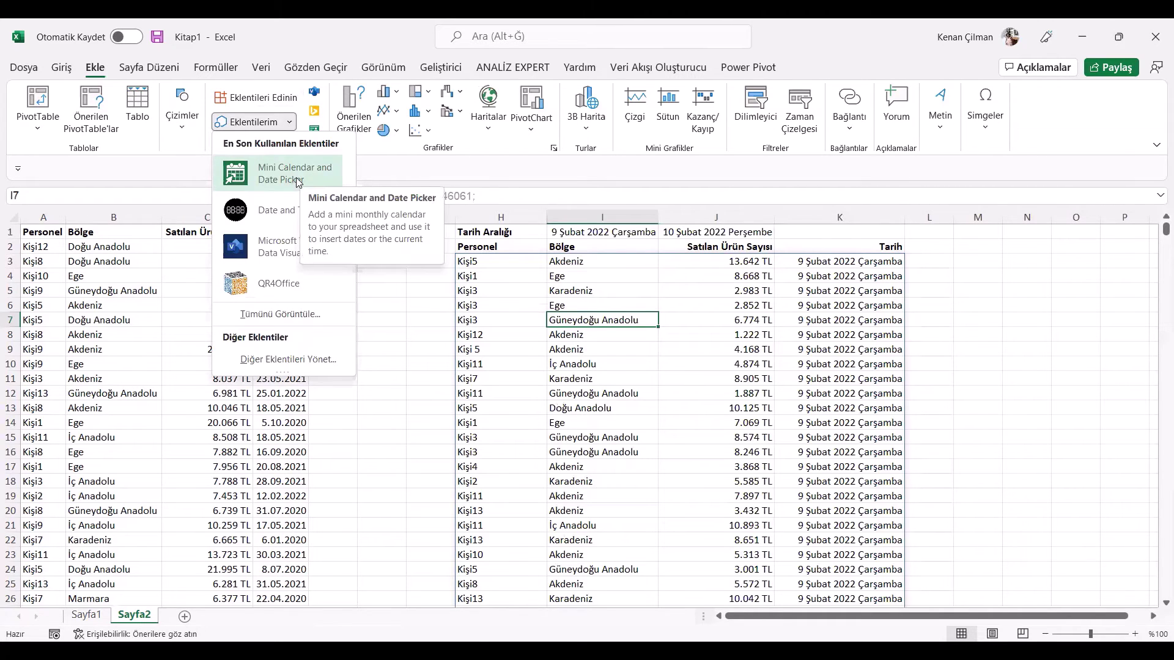
left_click(269, 99)
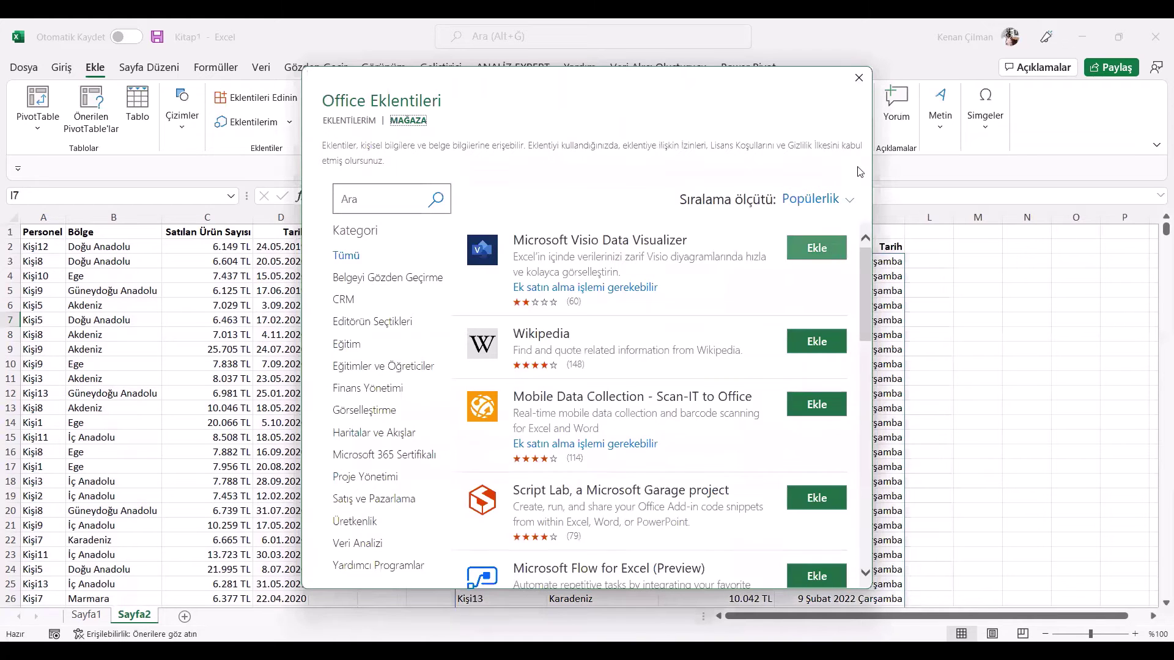
left_click(859, 79)
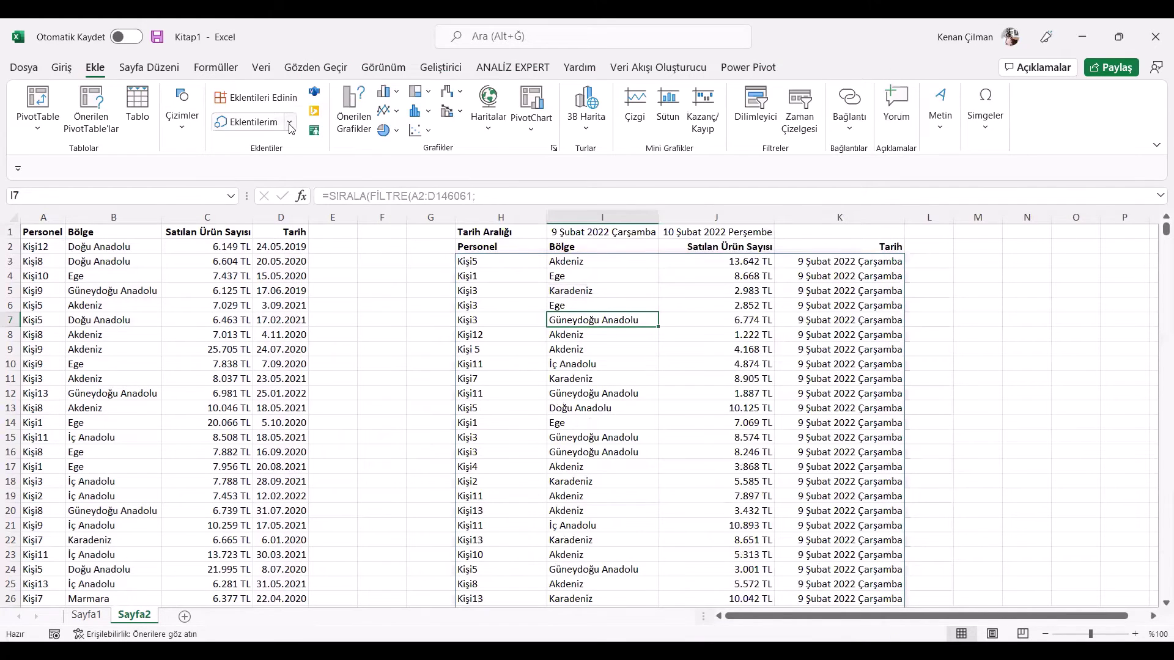
left_click(268, 122)
left_click(280, 177)
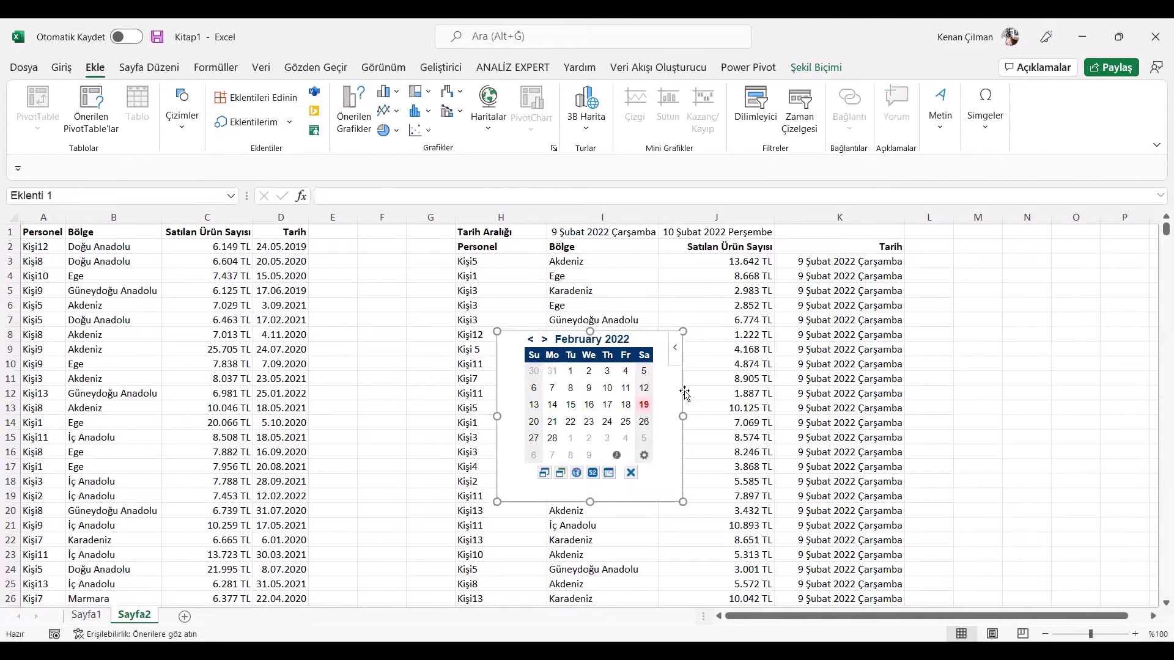
left_click_drag(684, 393, 1109, 305)
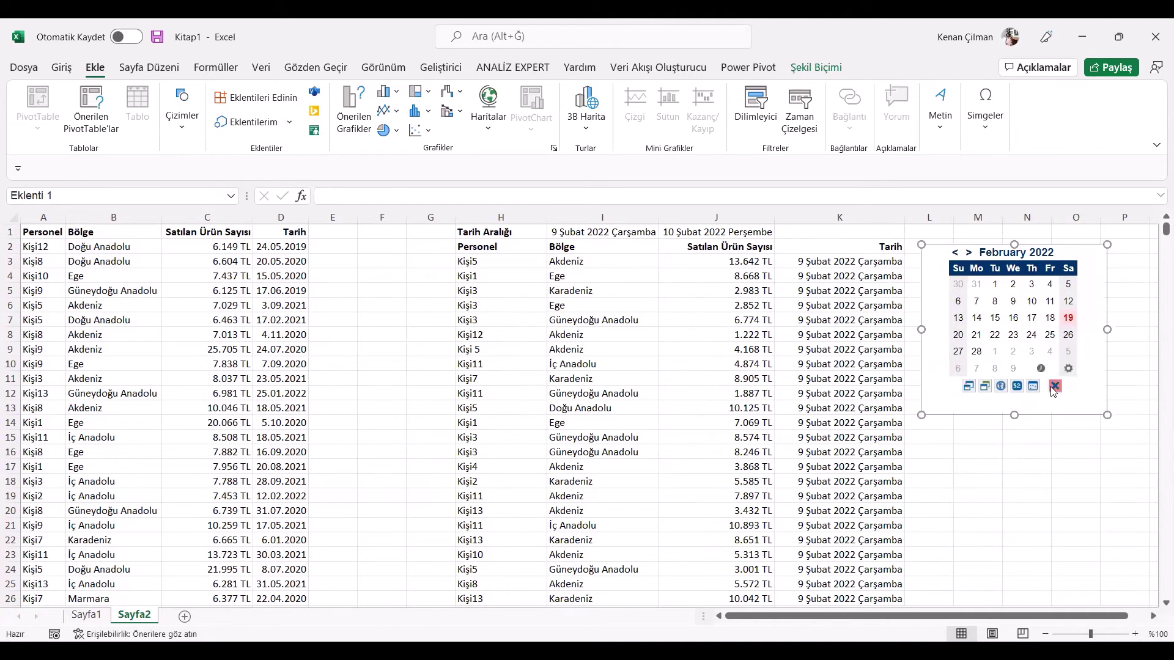
- Set the start date in I1 to 1 February 2022 from the calendar, overwriting the existing contents
left_click(592, 232)
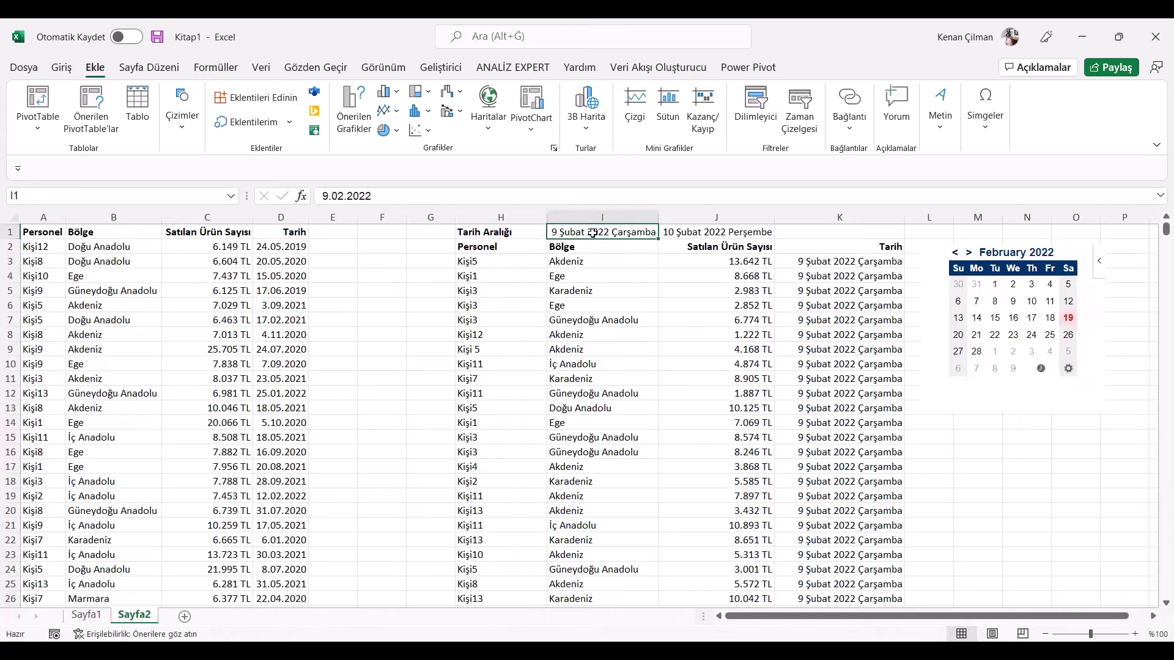
left_click(995, 285)
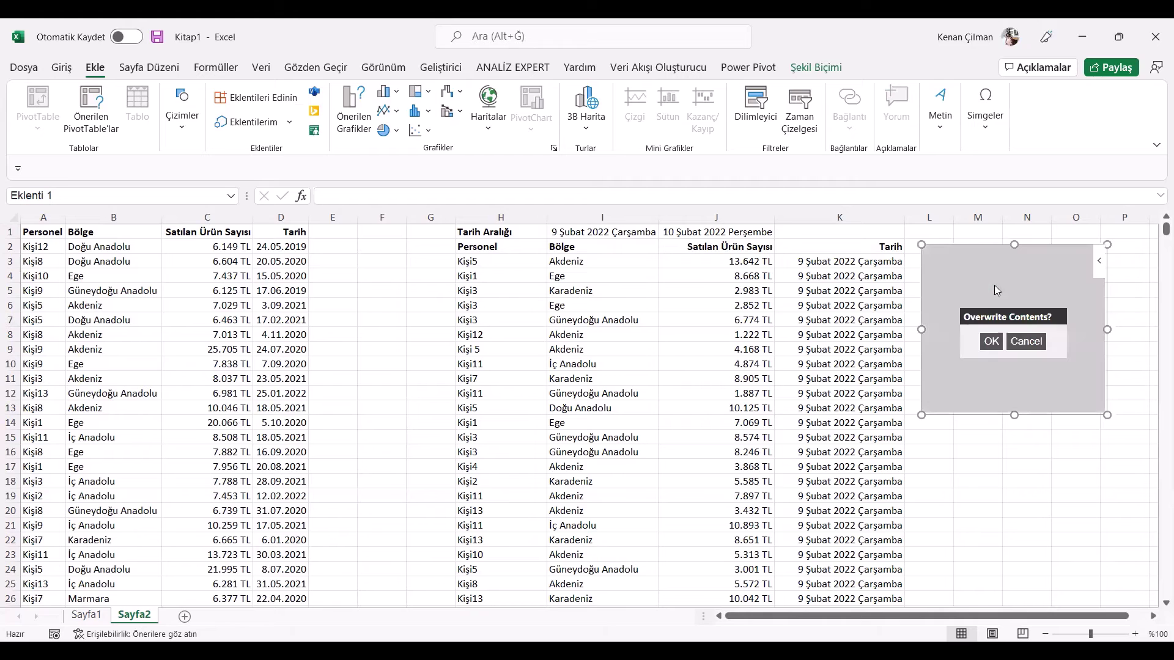
left_click(991, 341)
left_click(621, 234)
- Set the end date in J1 to 21 February 2022 from the calendar, overwriting the existing contents
left_click(713, 230)
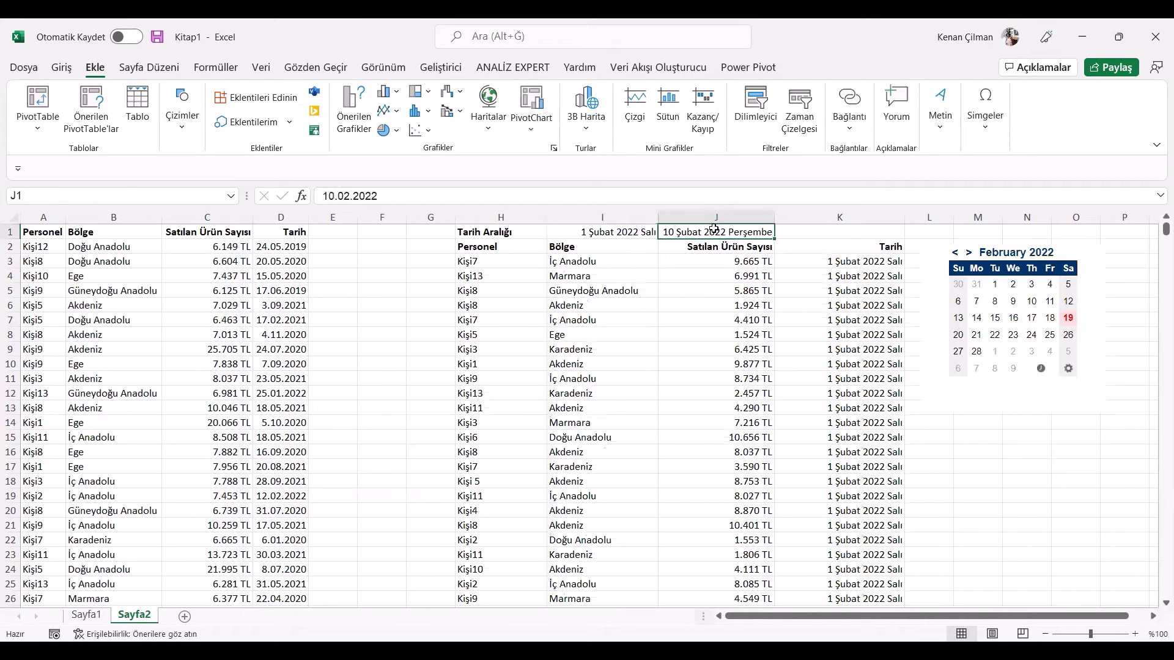
left_click(978, 339)
left_click(989, 342)
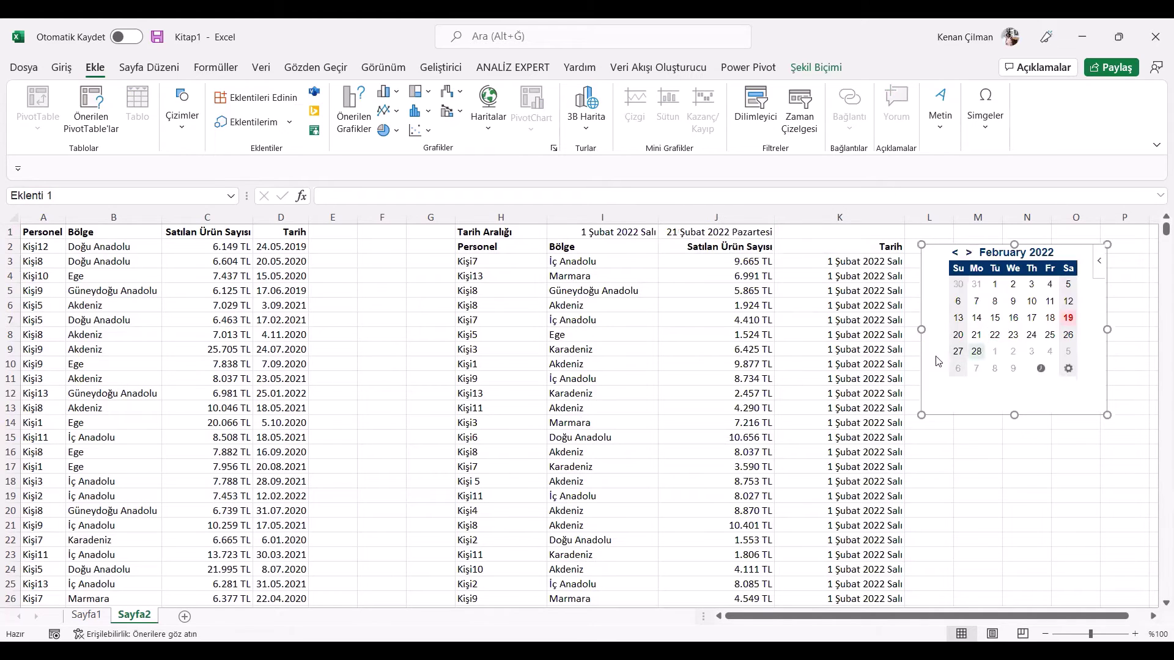
left_click(720, 235)
left_click_drag(622, 235, 696, 231)
left_click(624, 232)
left_click(703, 232)
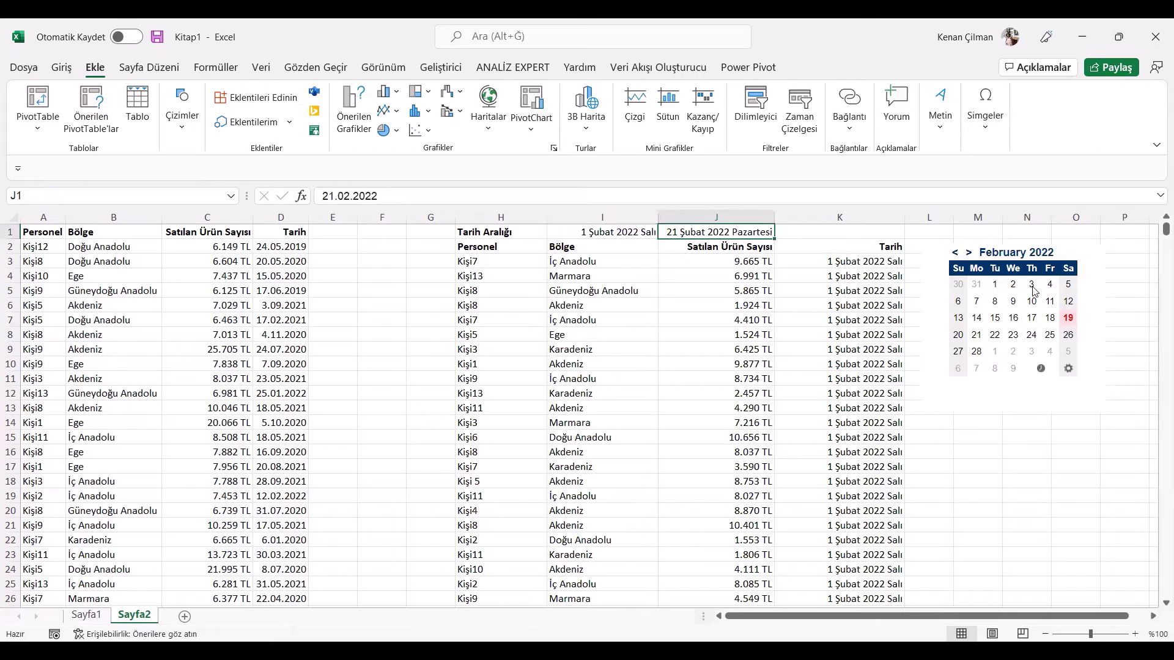
- Move the calendar down so that it starts at about row 7, beside the filtered table
left_click(1065, 248)
left_click_drag(1067, 245, 1061, 310)
- Insert 8.02.2022 into the empty cell N2 from the calendar and clear that cell again
left_click(1033, 251)
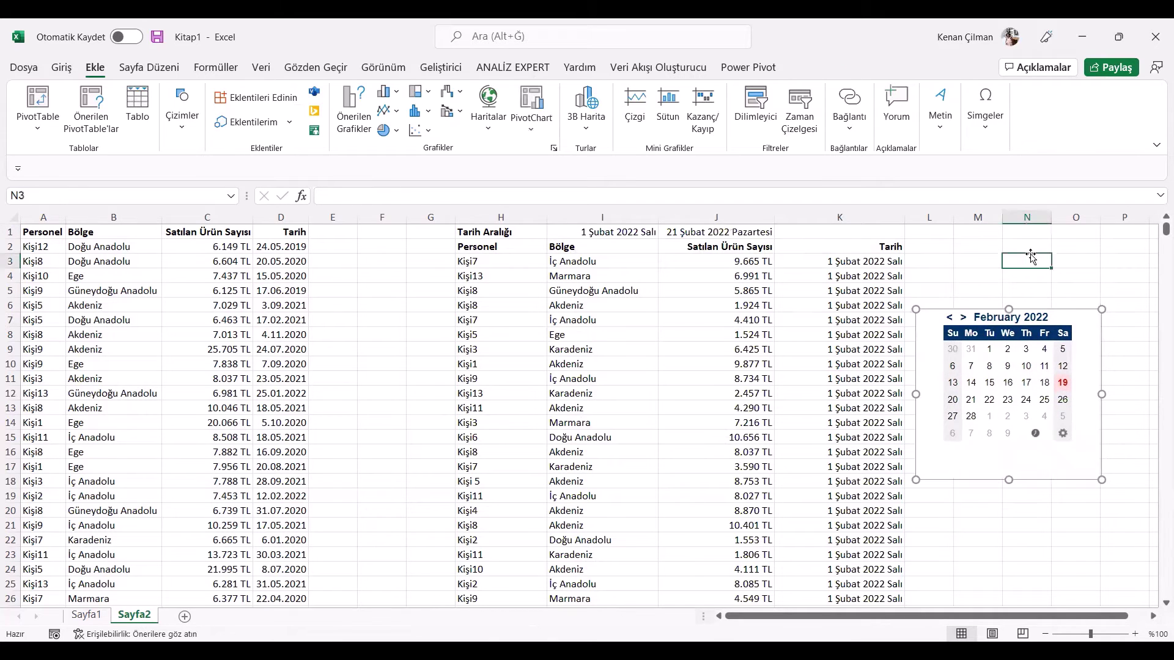
left_click(989, 366)
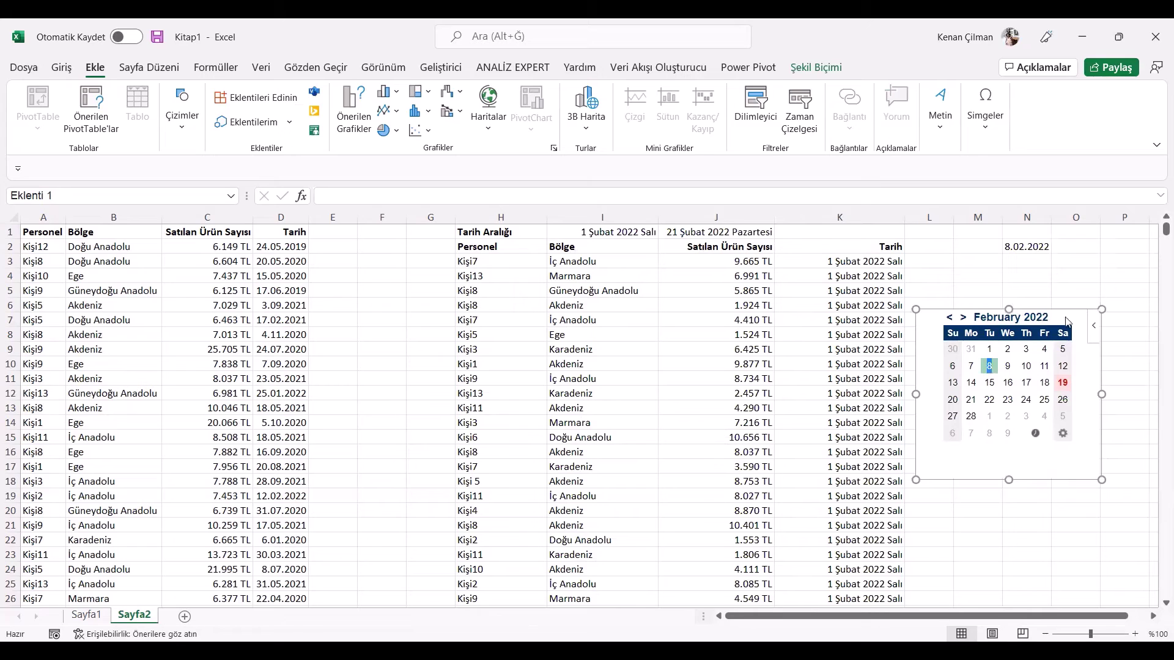
left_click(1041, 250)
left_click(1042, 247)
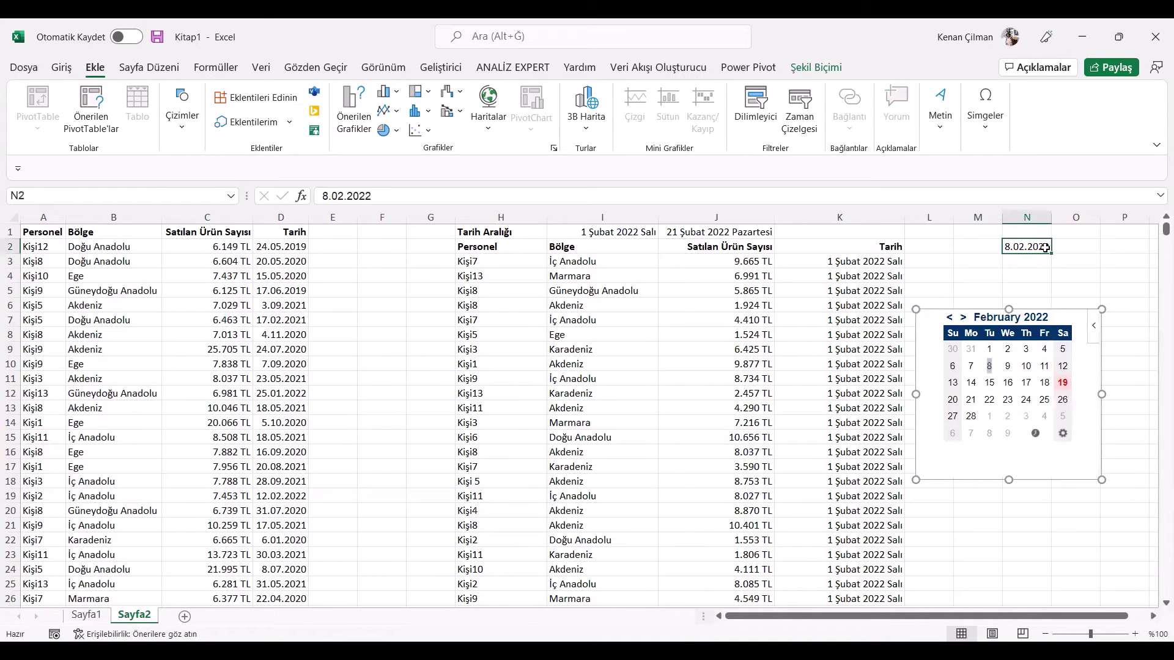
key("Delete")
left_click_drag(600, 229, 722, 233)
left_click(647, 317)
left_click_drag(608, 229, 702, 398)
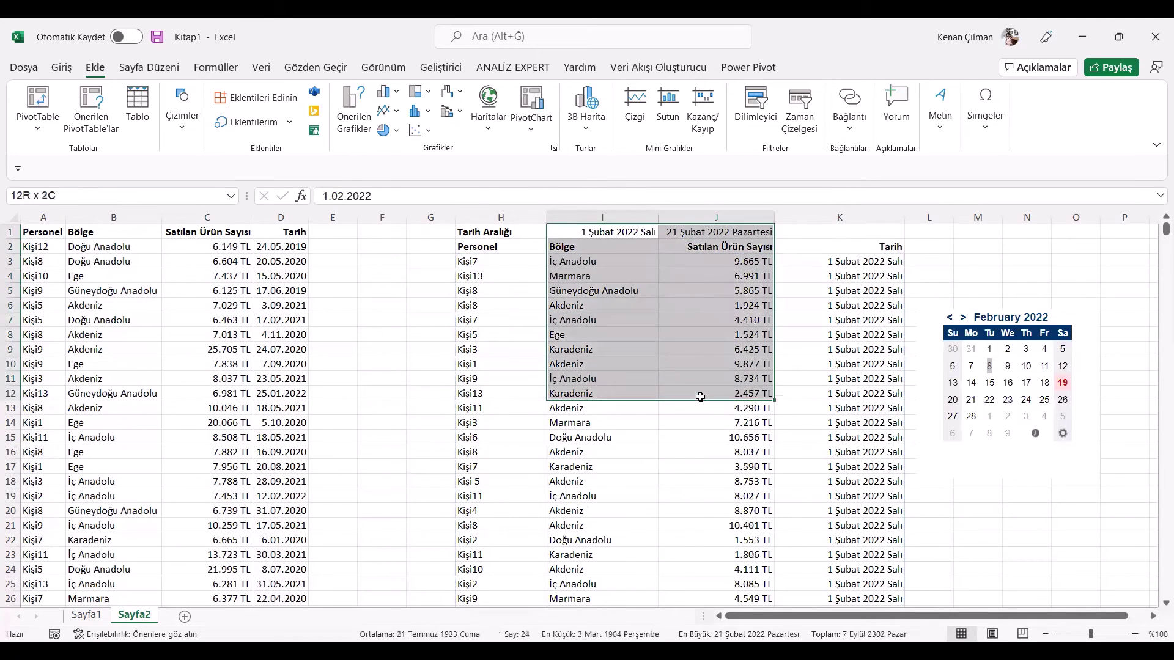
left_click(703, 349)
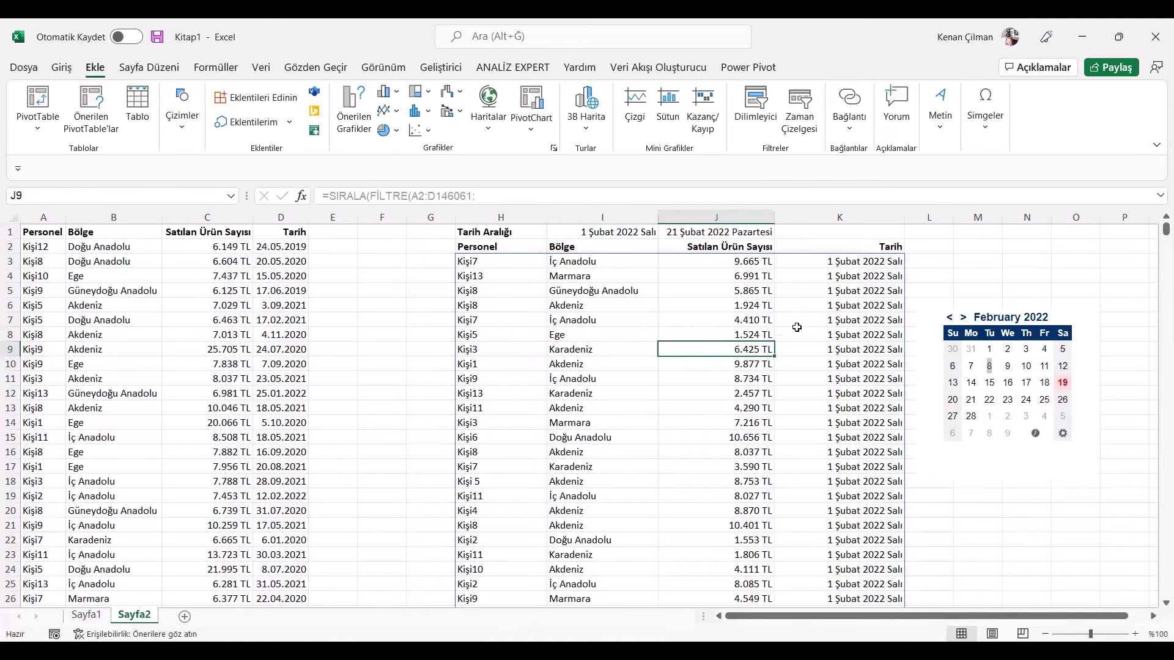
left_click_drag(833, 291, 671, 449)
left_click(745, 374)
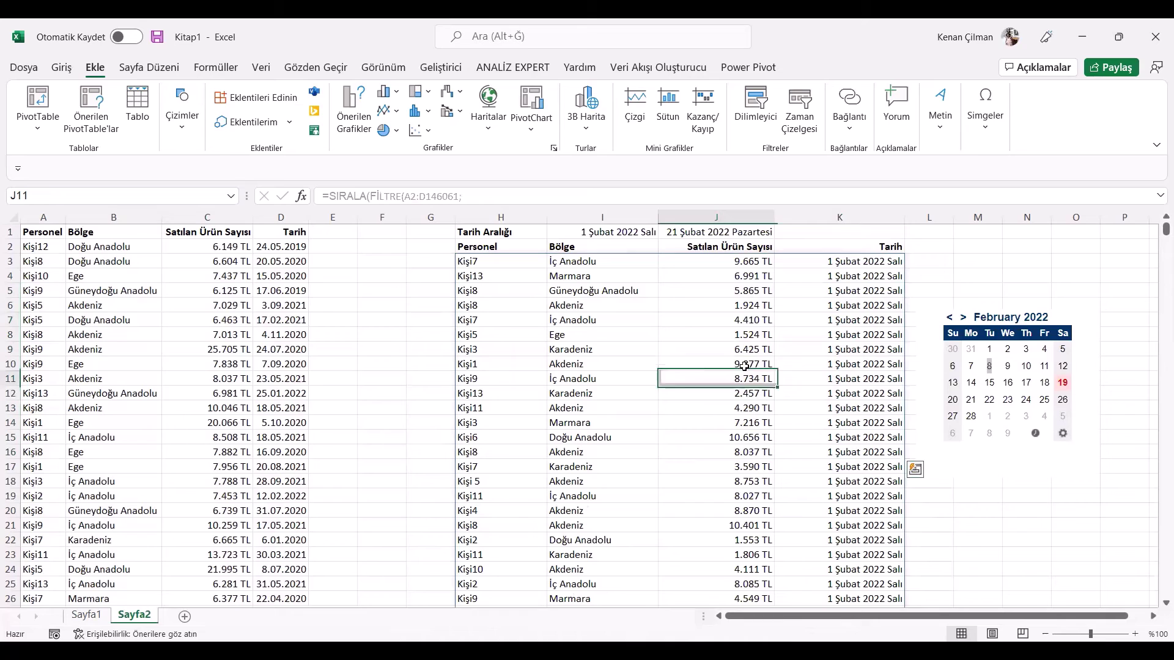
left_click(986, 94)
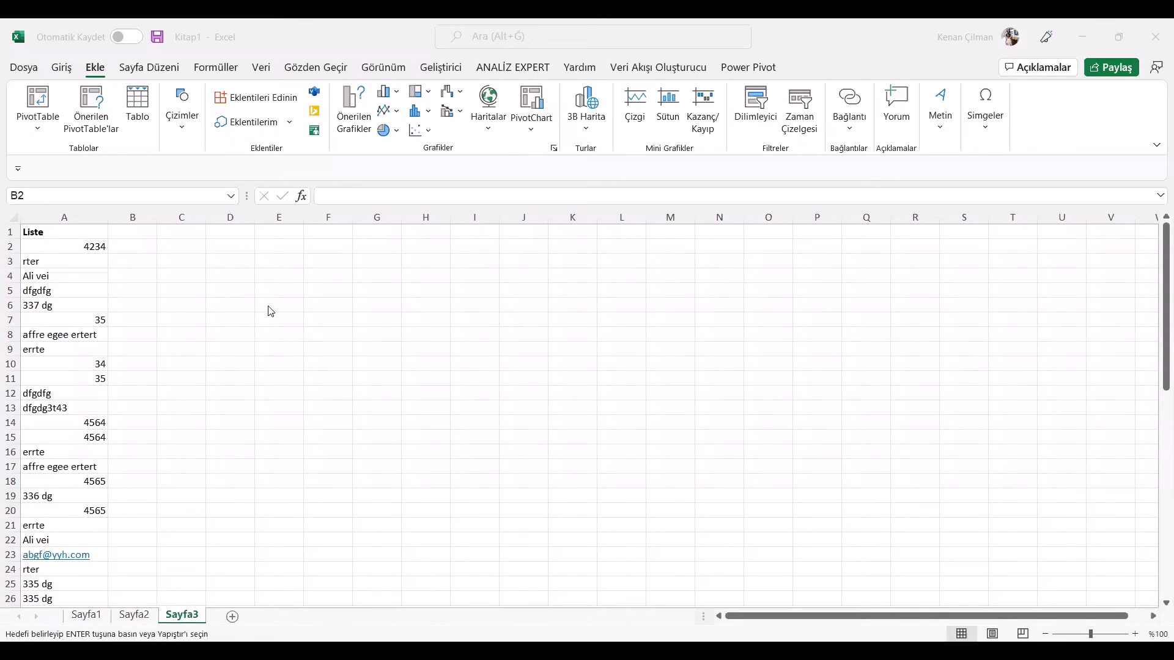
- Examine the mixed numbers, texts and e-mail addresses under Liste in column A of Sayfa3
left_click(309, 243)
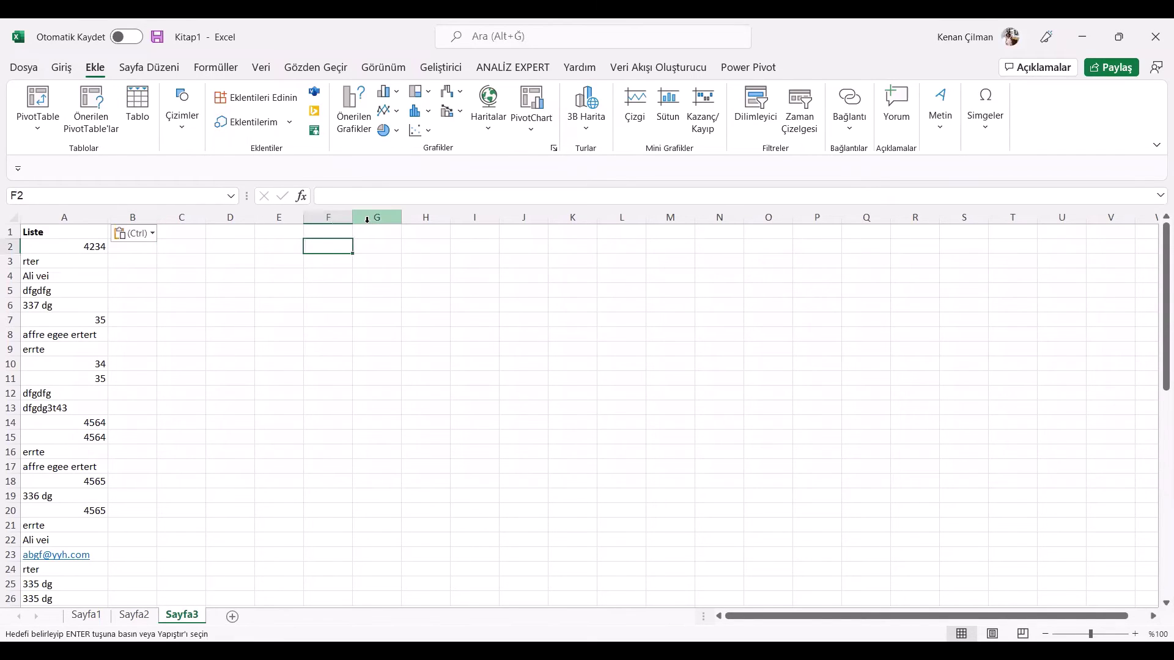
left_click_drag(67, 236, 42, 521)
left_click_drag(76, 233, 61, 520)
scroll(212, 452, "down", 7)
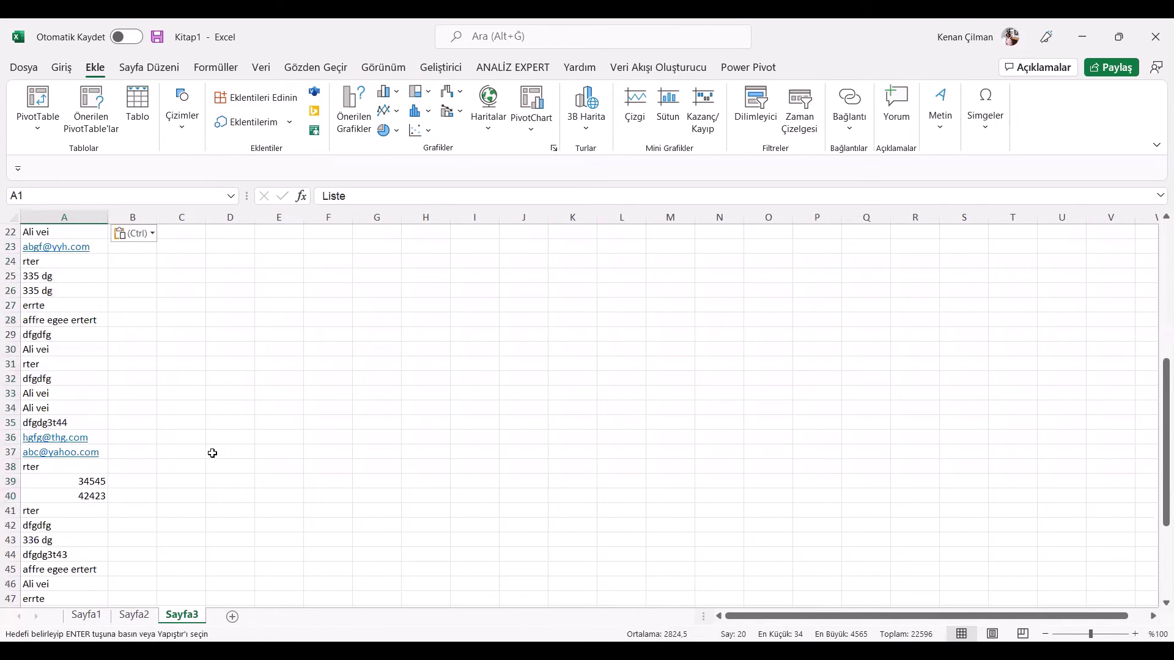
scroll(212, 452, "up", 7)
left_click(155, 265)
key("Escape")
- Enter =BUL("@";A2) in B2 to find the position of the @ sign in the first list entry
left_click(153, 245)
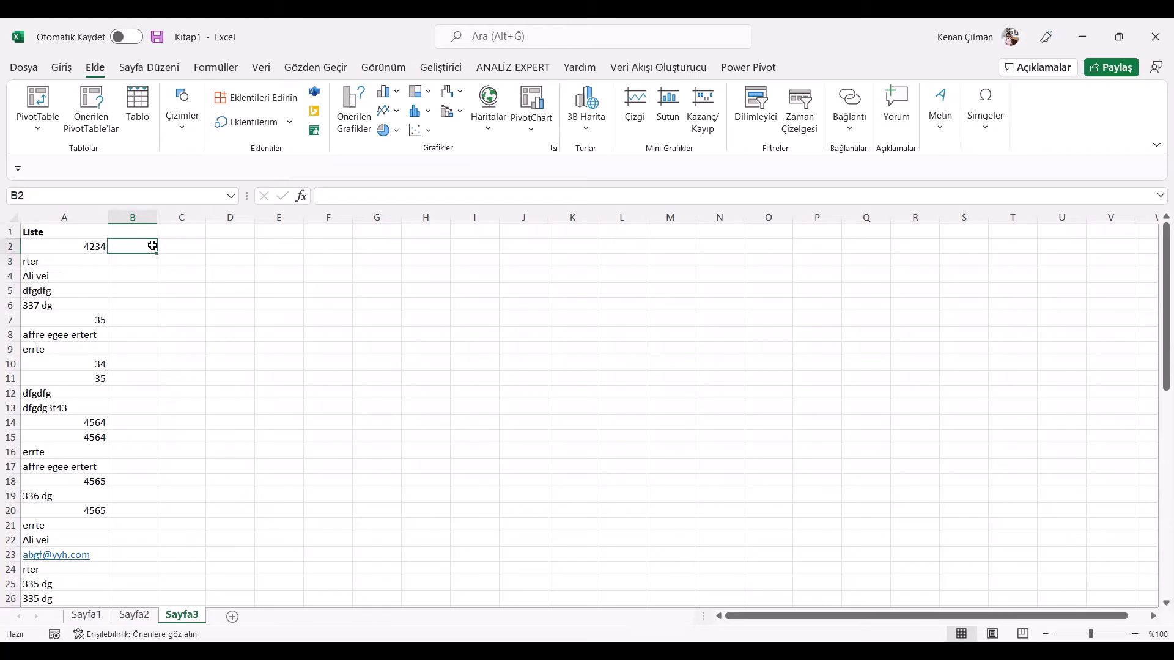
type("=")
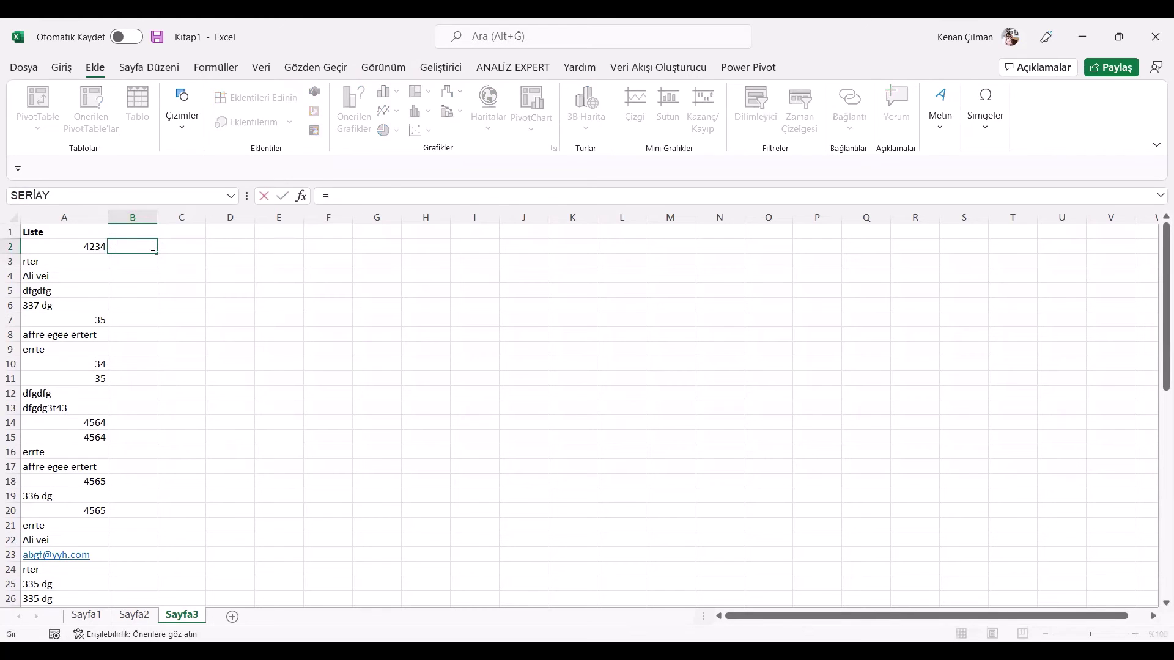
type("BUL(")
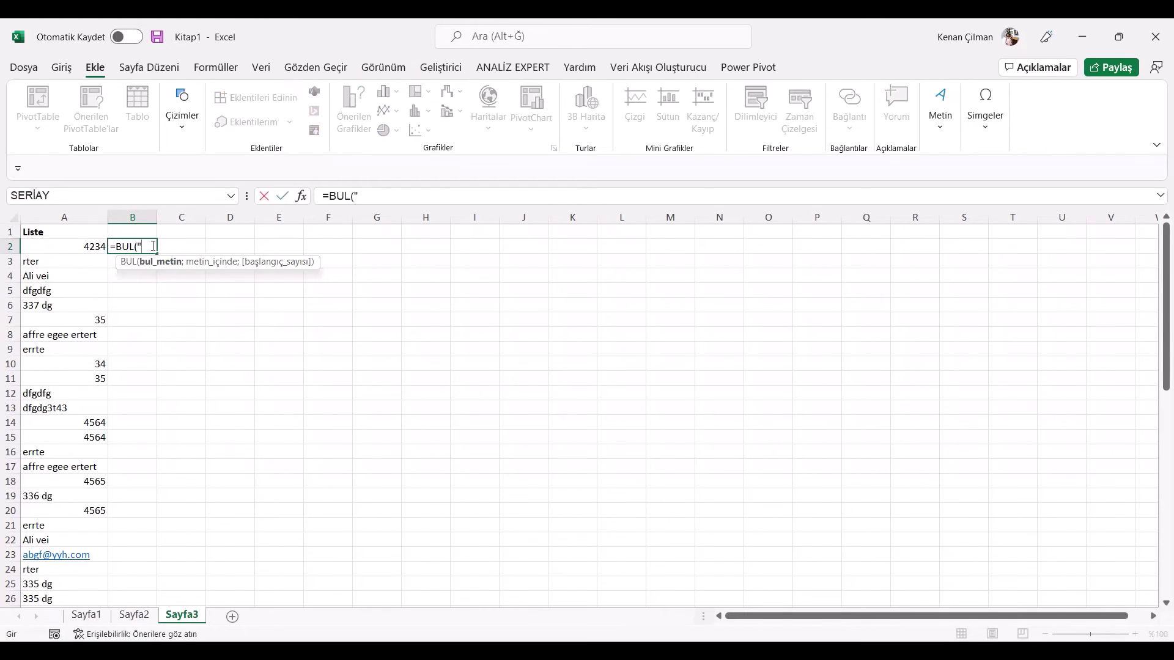
type("\"@\";")
left_click(81, 246)
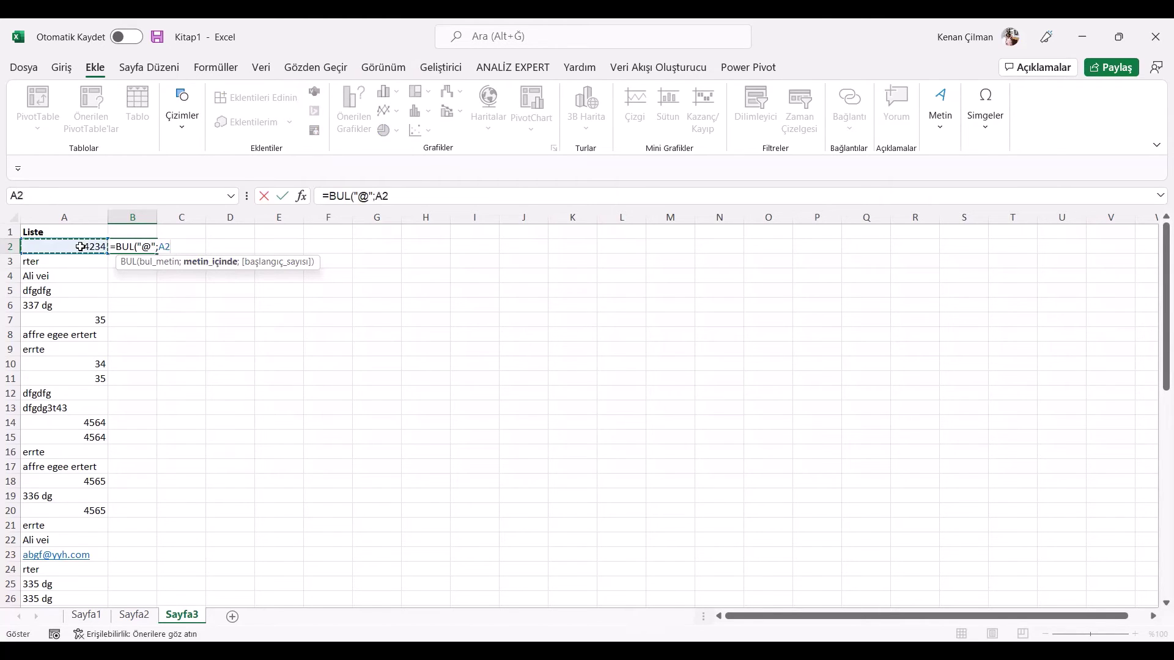
key("Return")
- Fill the BUL formula from B2 down to the last row of the list and check the e-mail rows
left_click(153, 250)
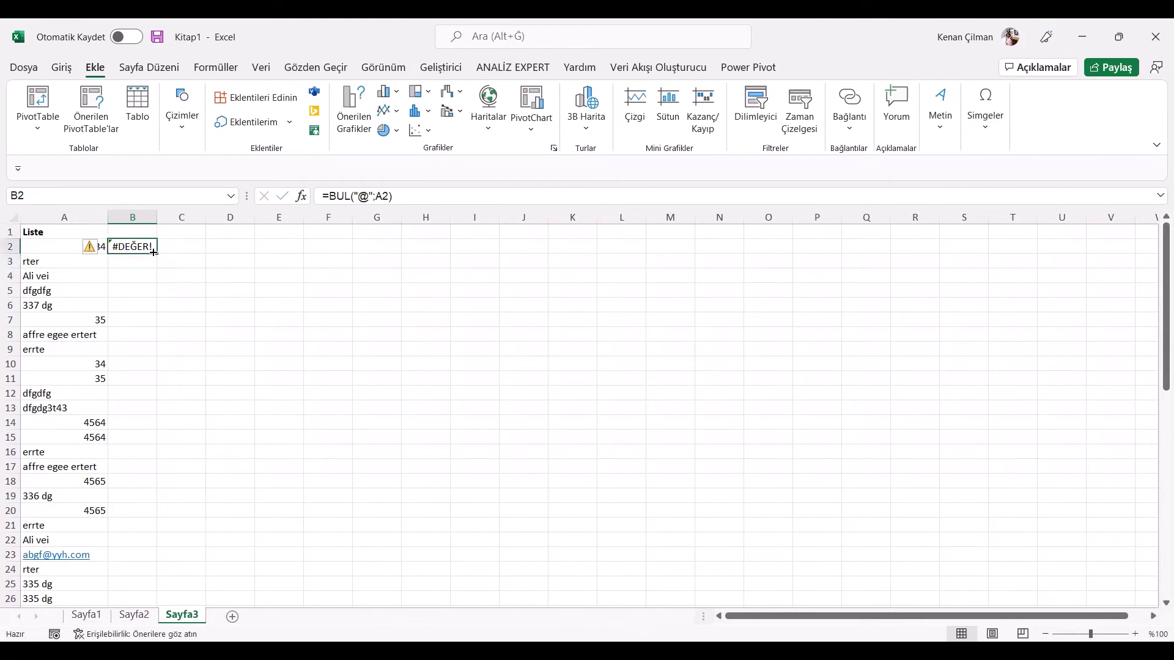
double_click(153, 251)
scroll(159, 464, "down", 2)
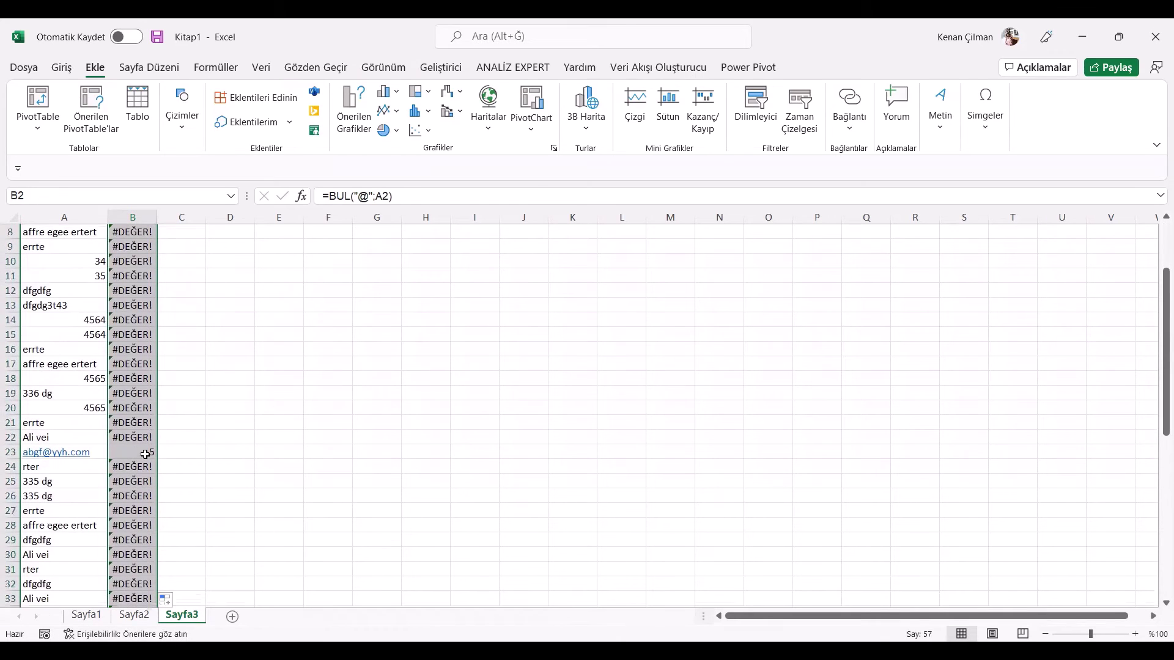
left_click(149, 452)
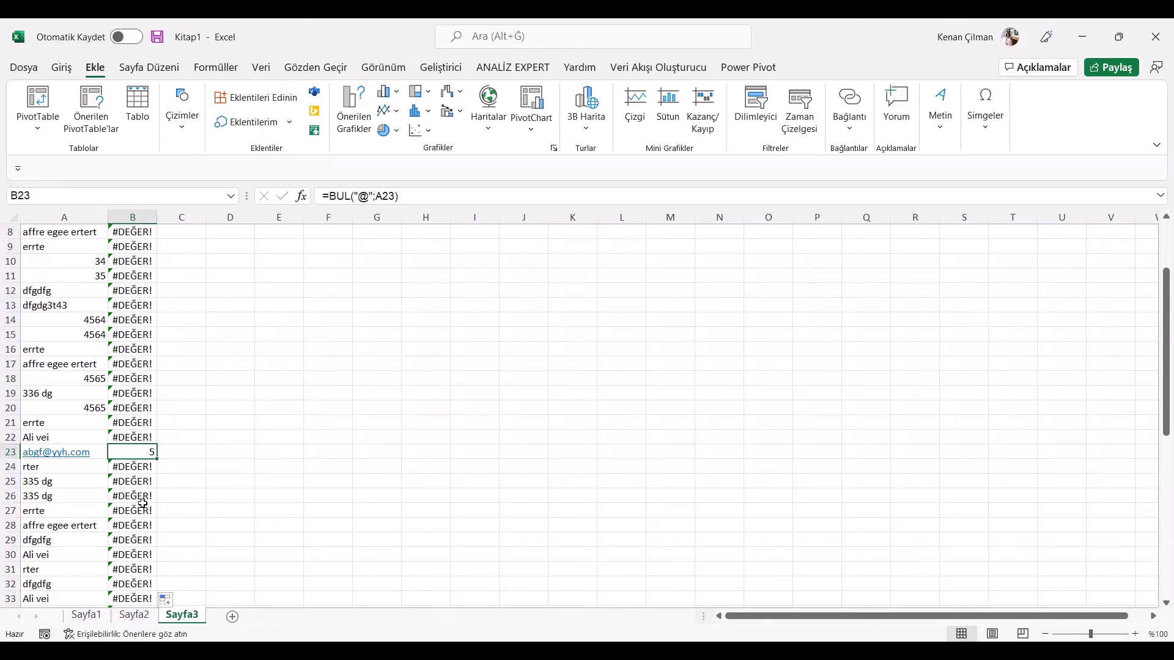
scroll(142, 502, "up", 3)
left_click(137, 246)
- Enter =ESAYIYSA(B2) in C2 to test whether the BUL result is a number
left_click(205, 247)
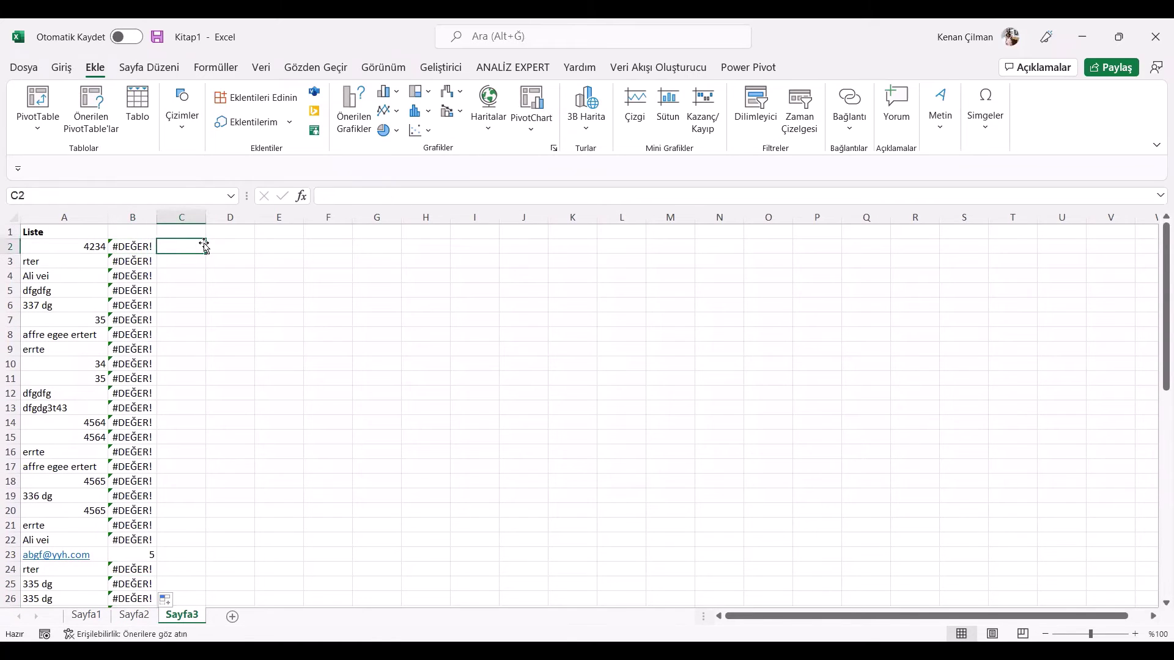
type("=")
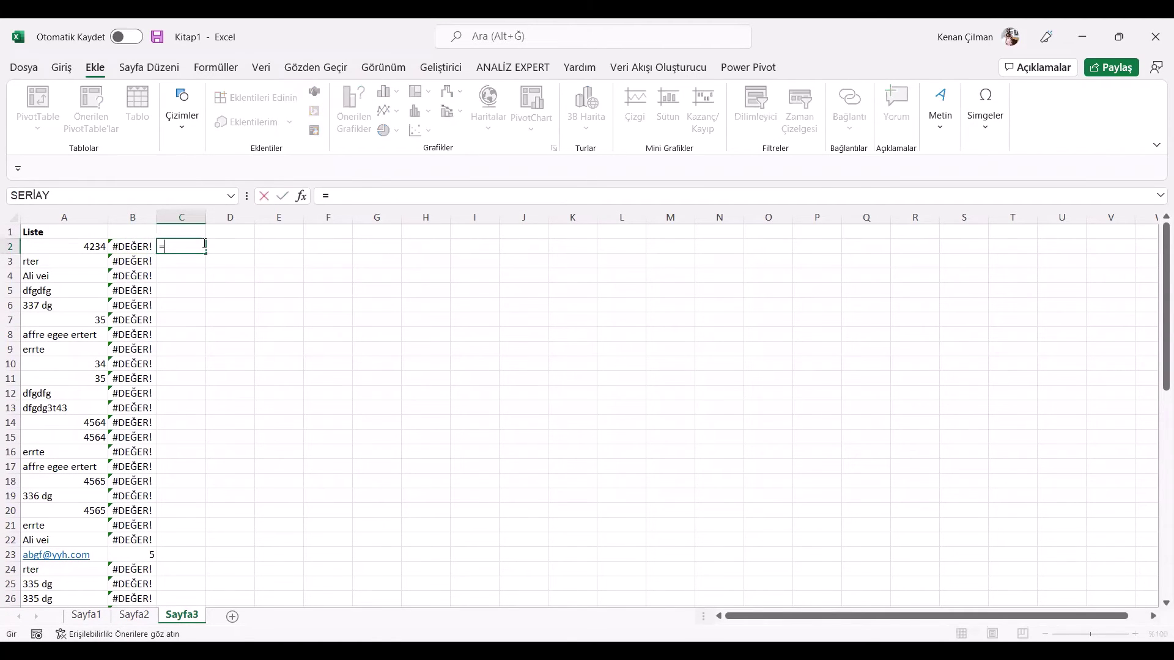
type("ESAYIYSA(")
left_click(139, 246)
key("Return")
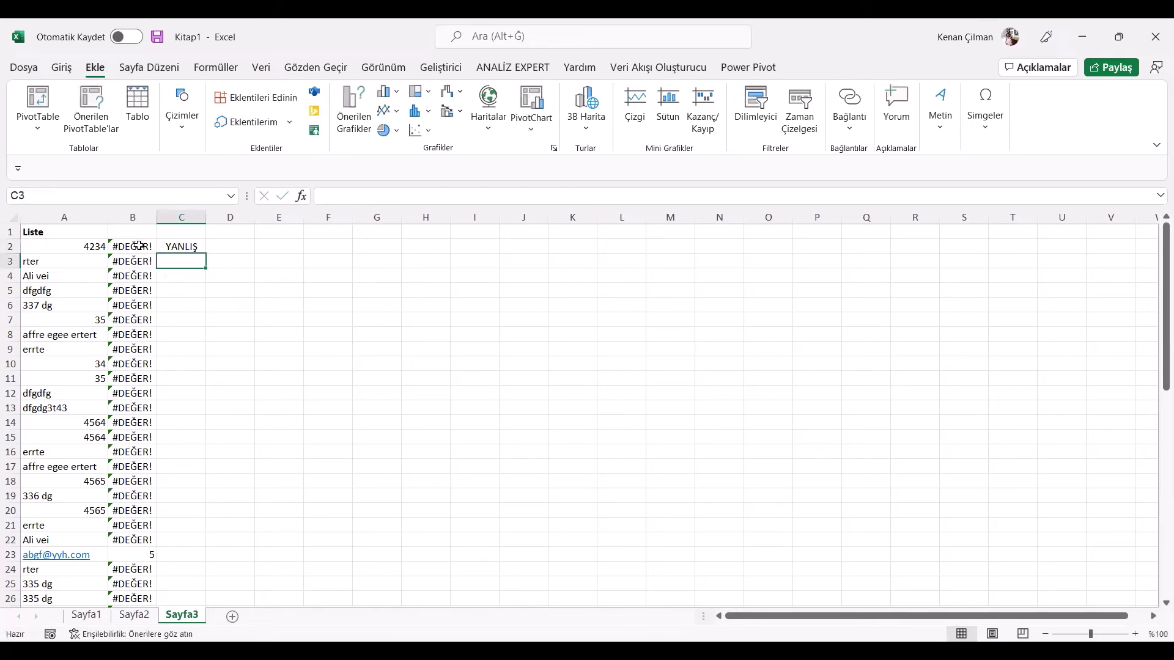
- Fill the ESAYIYSA formula from C2 down to the last row of the list and review the results
left_click(176, 243)
double_click(206, 254)
scroll(211, 396, "down", 1)
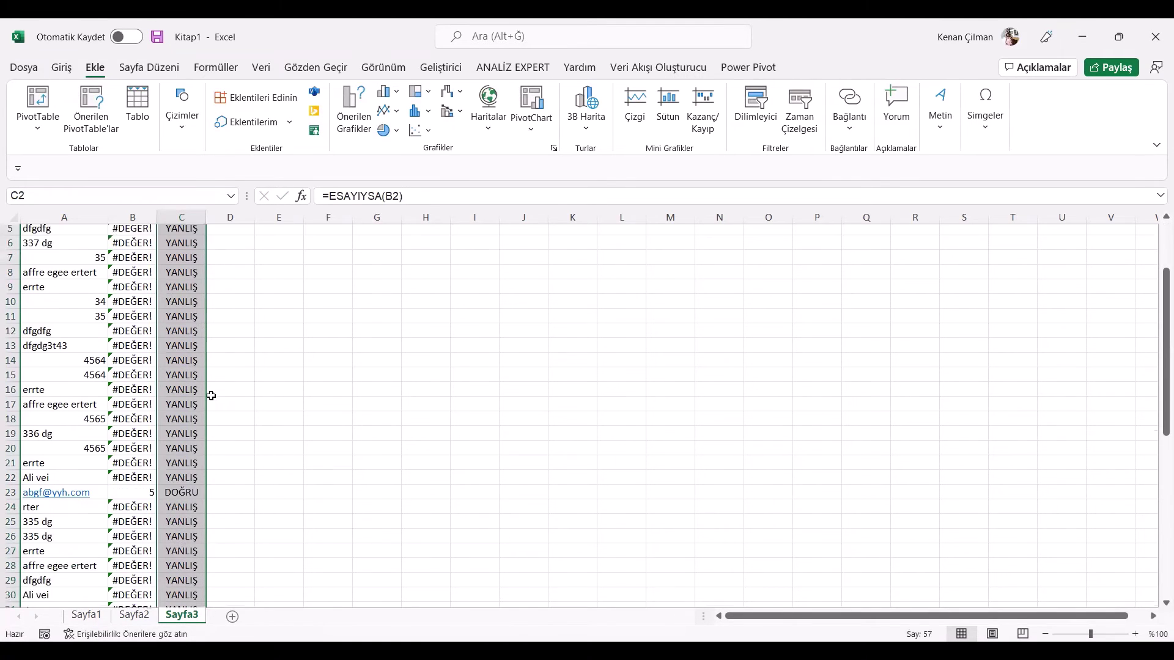
scroll(211, 397, "down", 1)
left_click_drag(158, 457, 174, 457)
scroll(235, 280, "up", 3)
left_click(173, 248)
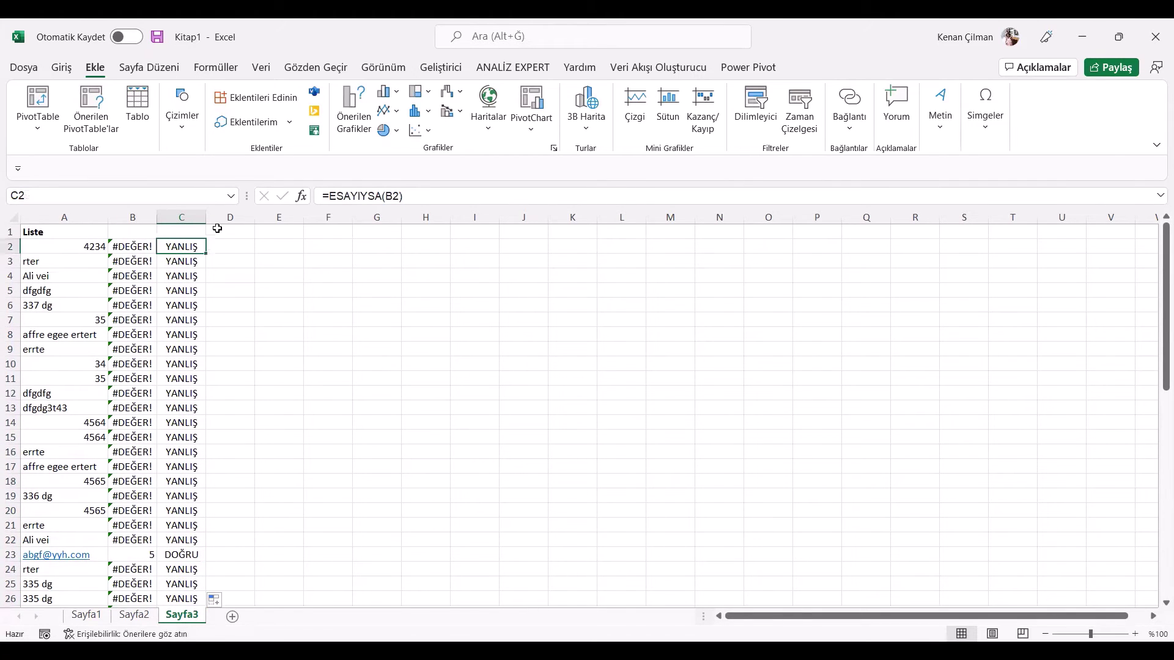
key("F2")
key("Escape")
- Enter the header E Mail Adresleri in F1
left_click(334, 230)
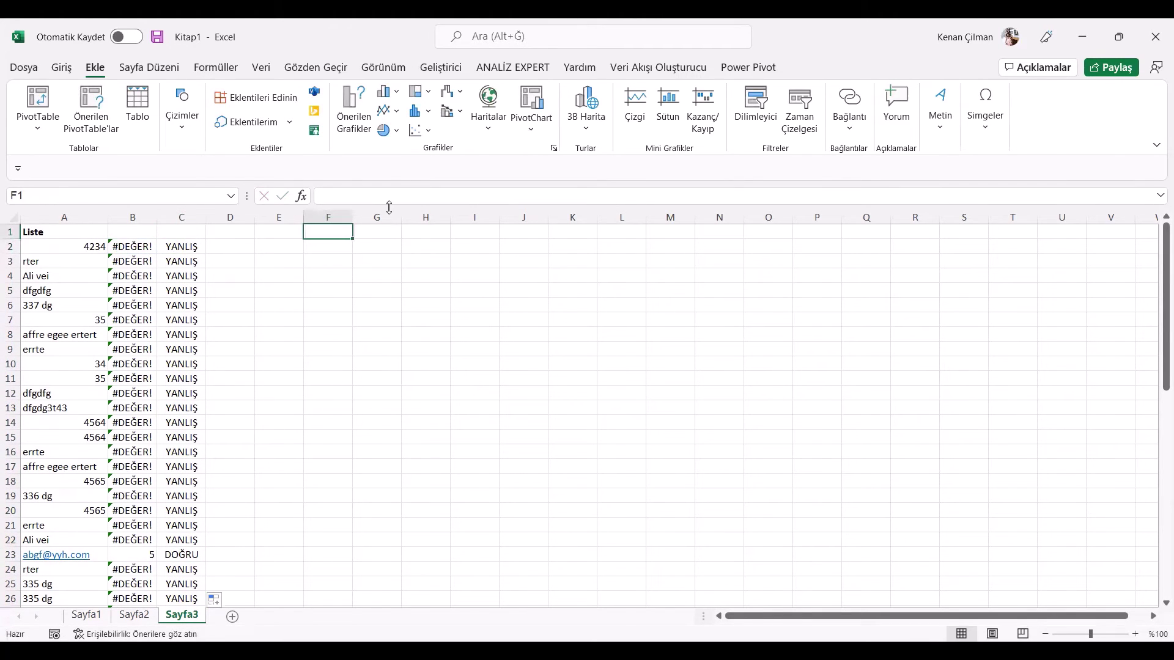
type("E")
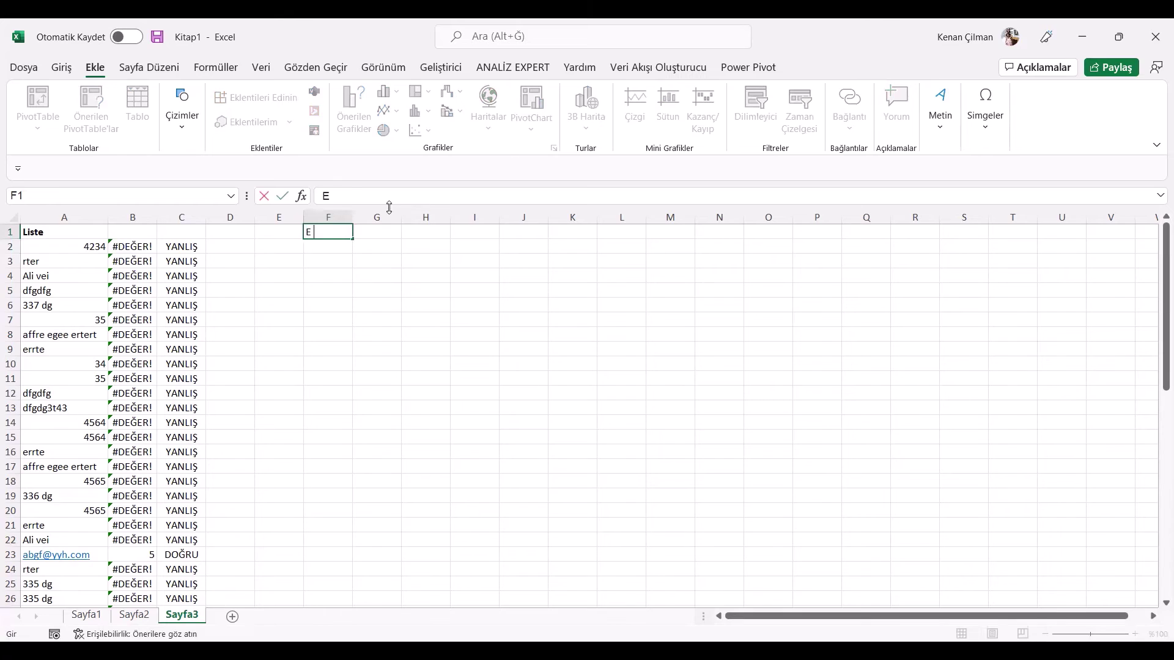
type(" Mail Adresleri")
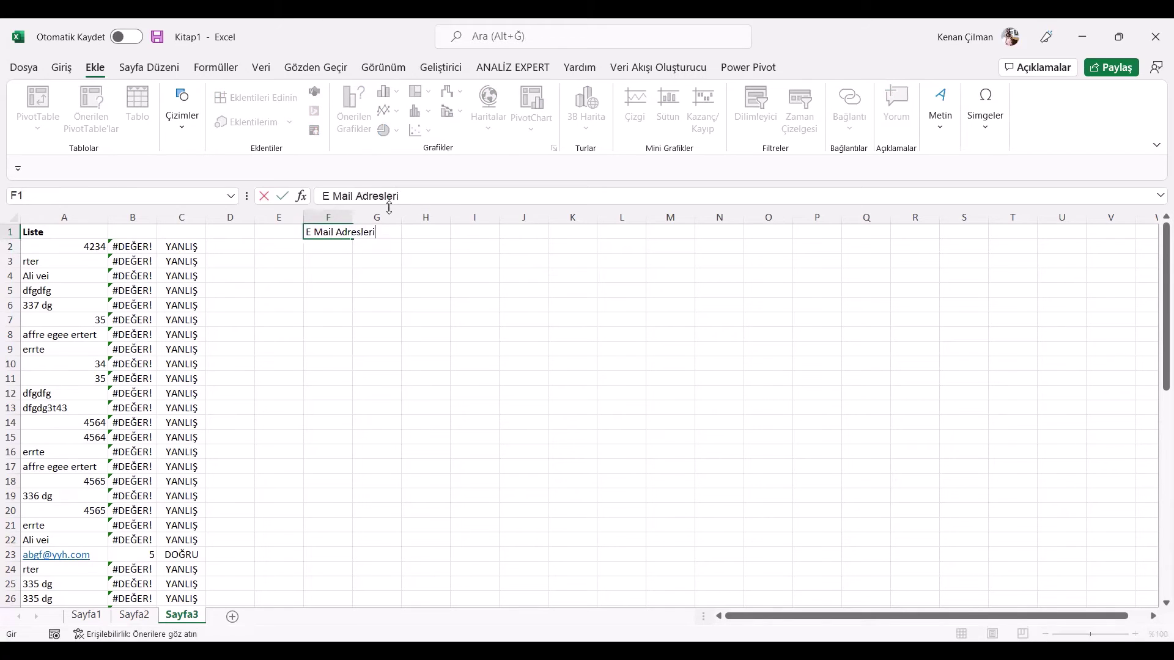
key("Return")
- Begin the formula =FİLTRE(A2:A58;ESAYIYSA( in F2 and store it as text with a leading apostrophe
type("=")
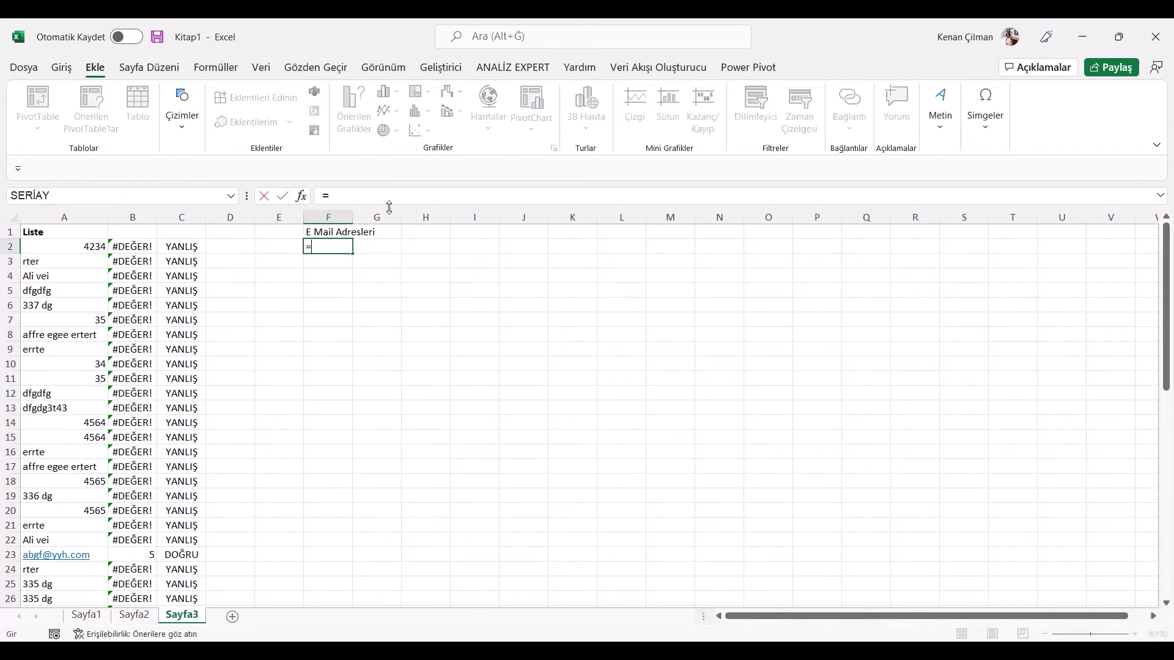
type("FİLTRE(")
left_click(36, 246)
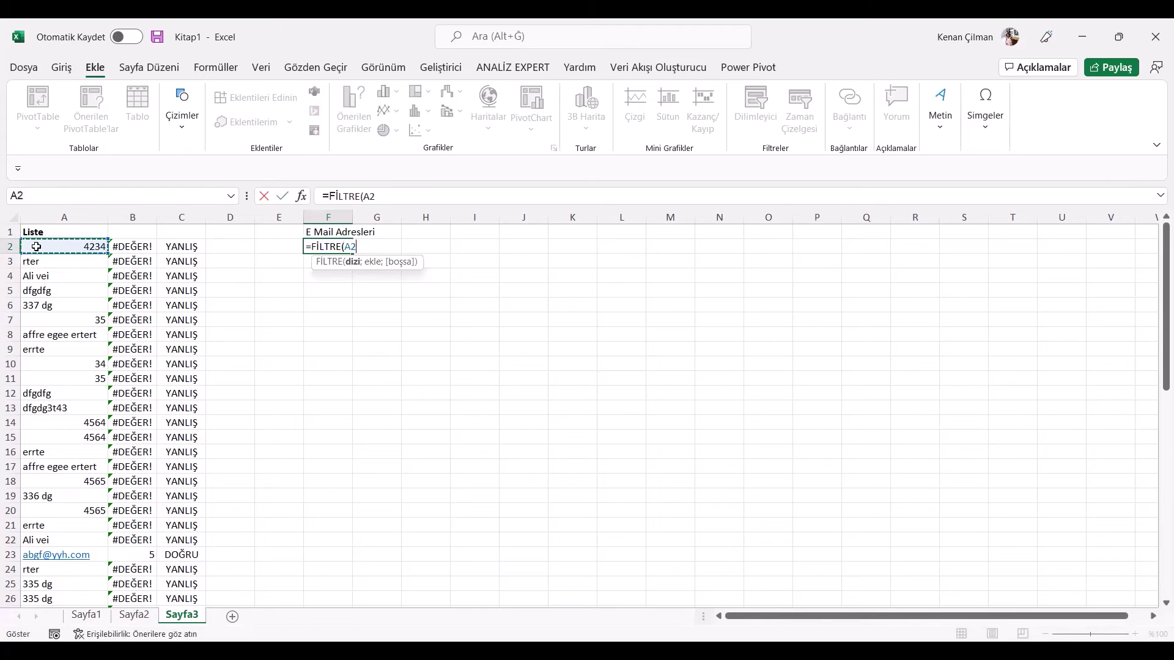
key("ctrl+shift+Down")
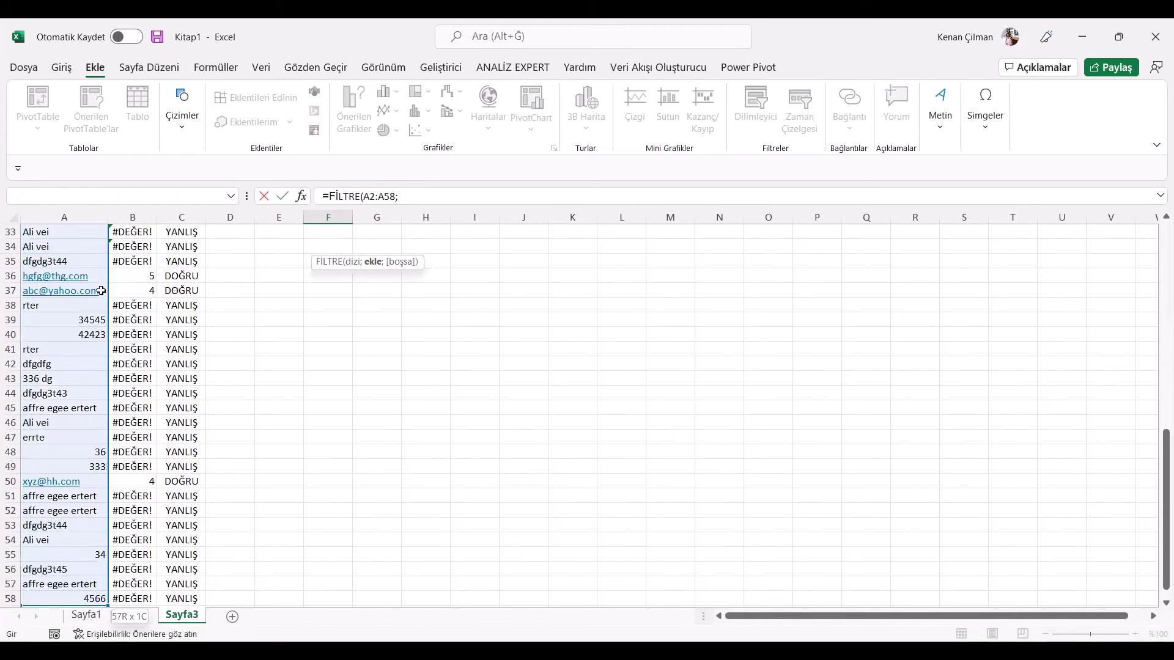
type(";")
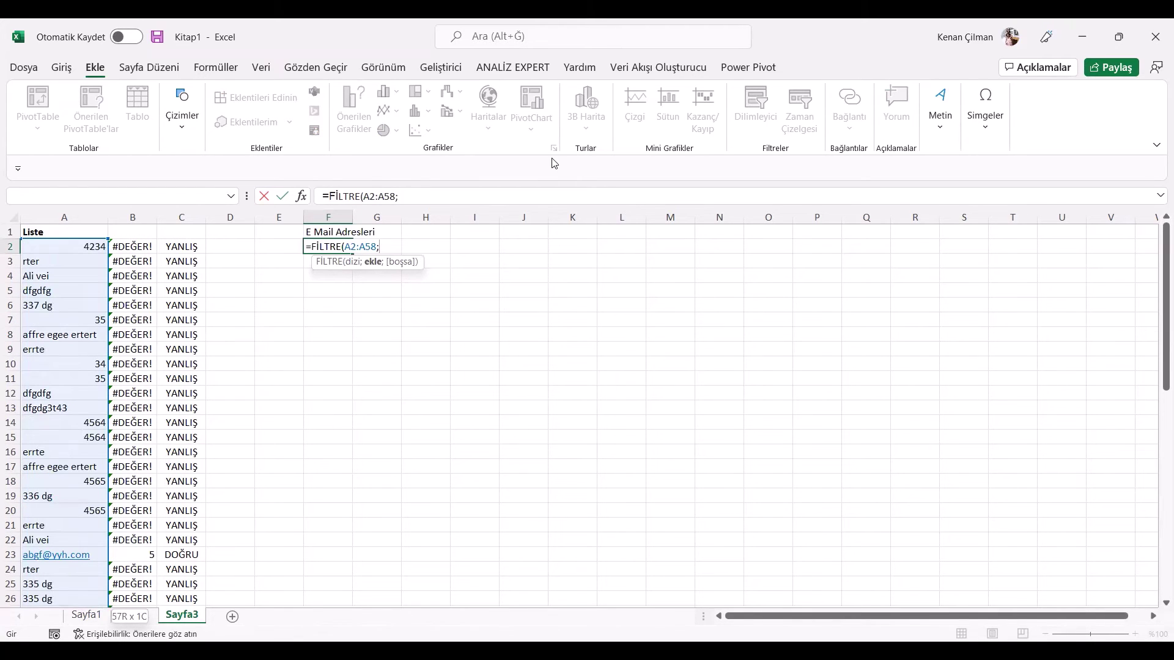
type("ESAYIYSA(")
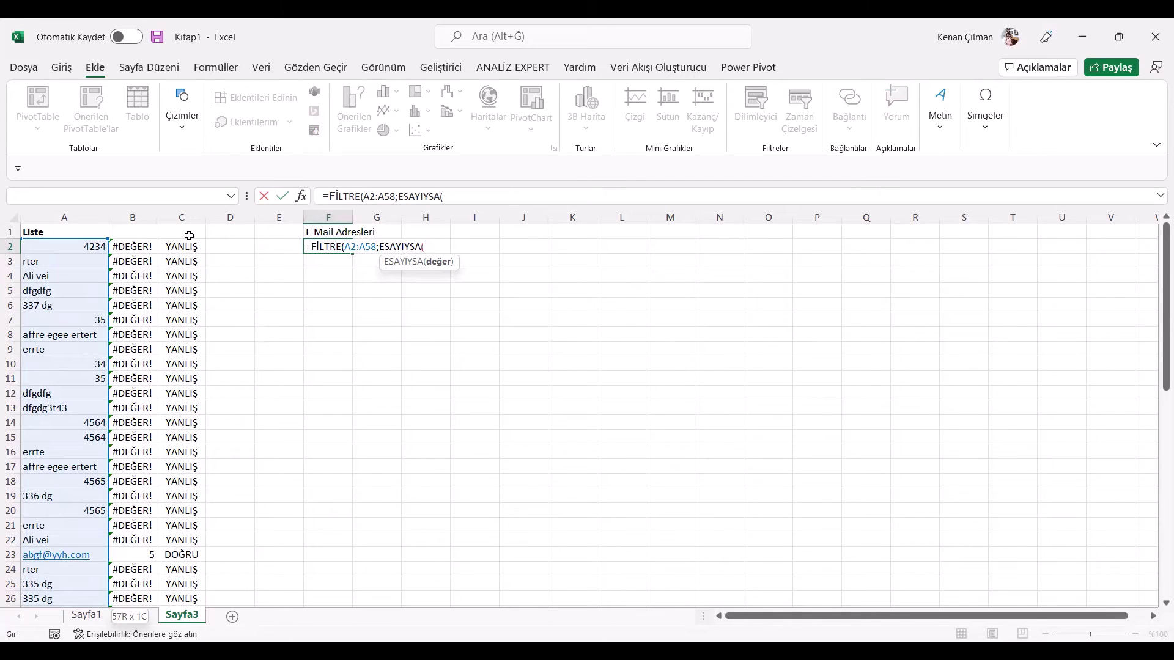
left_click(308, 245)
type("'")
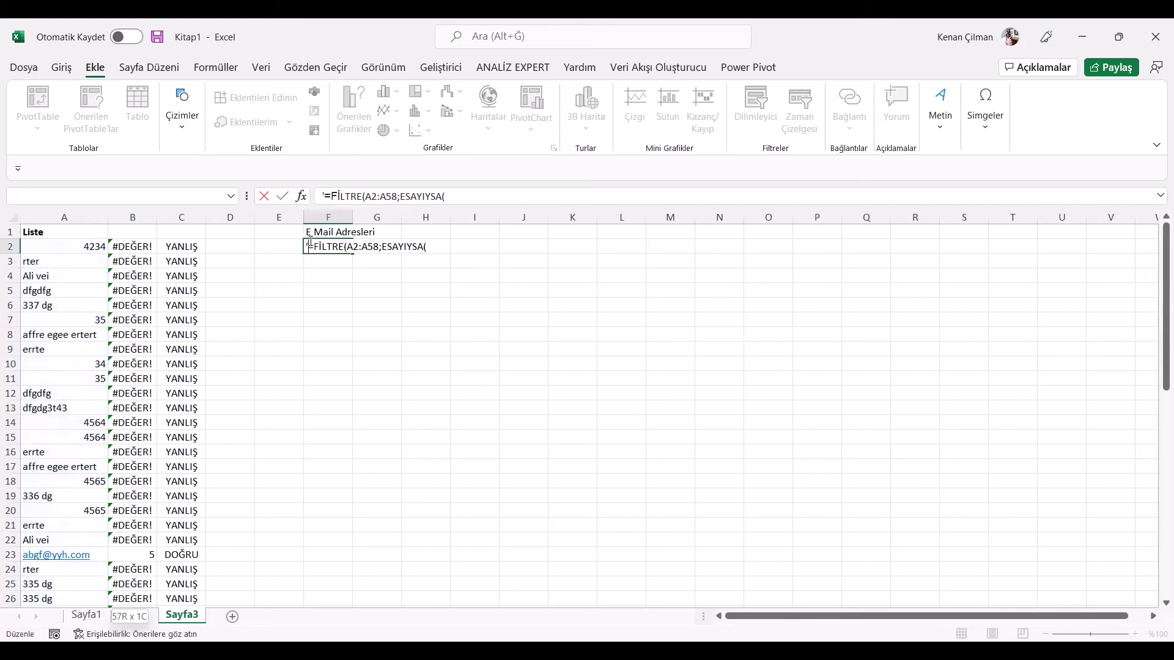
key("Return")
- Review the BUL formula in B2 and leave it without changes
double_click(129, 243)
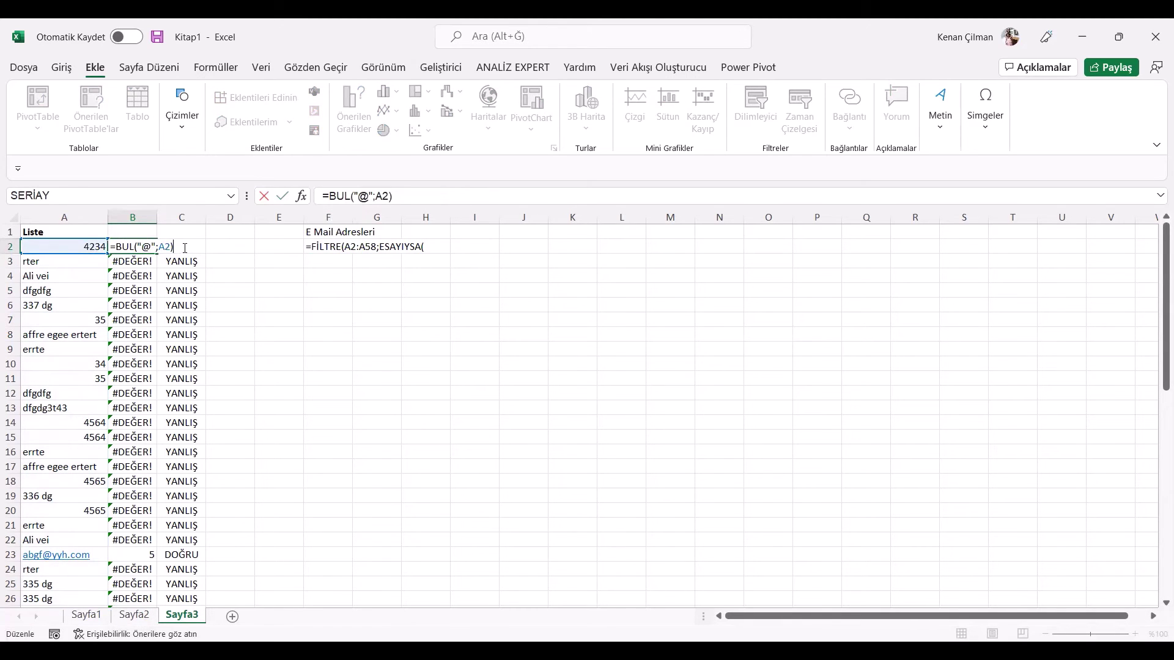
left_click_drag(185, 248, 106, 244)
key("Escape")
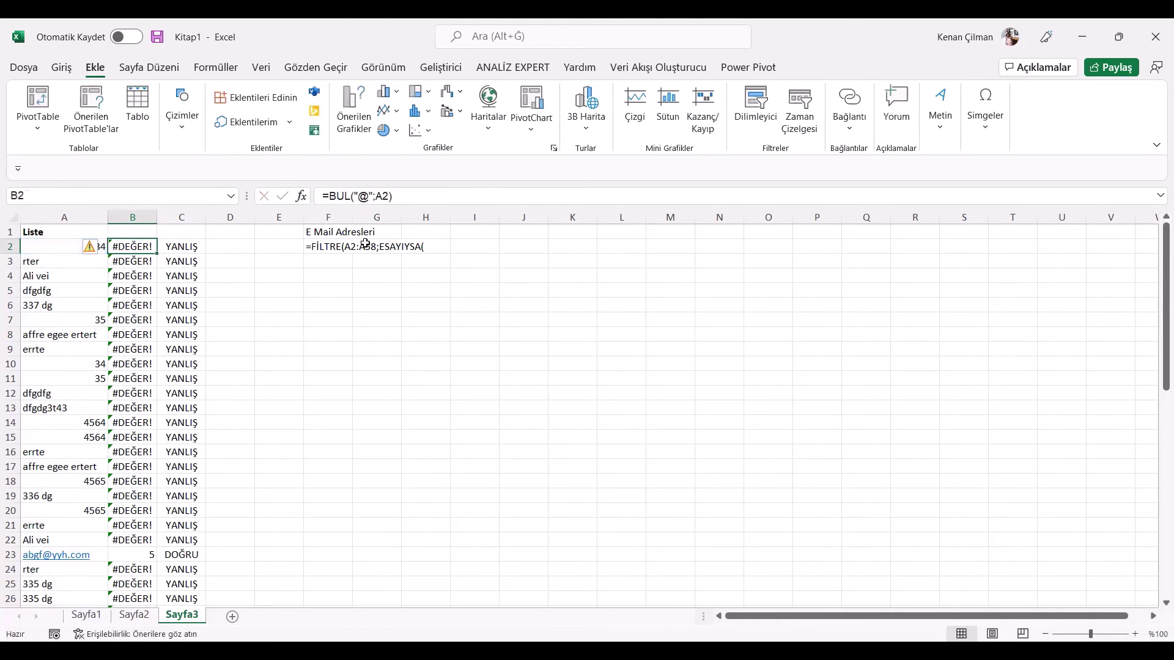
- Turn F2 back into a formula, complete it as =FİLTRE(A2:A58;ESAYIYSA(BUL("@";A2:A58))), and autofit column F
double_click(308, 245)
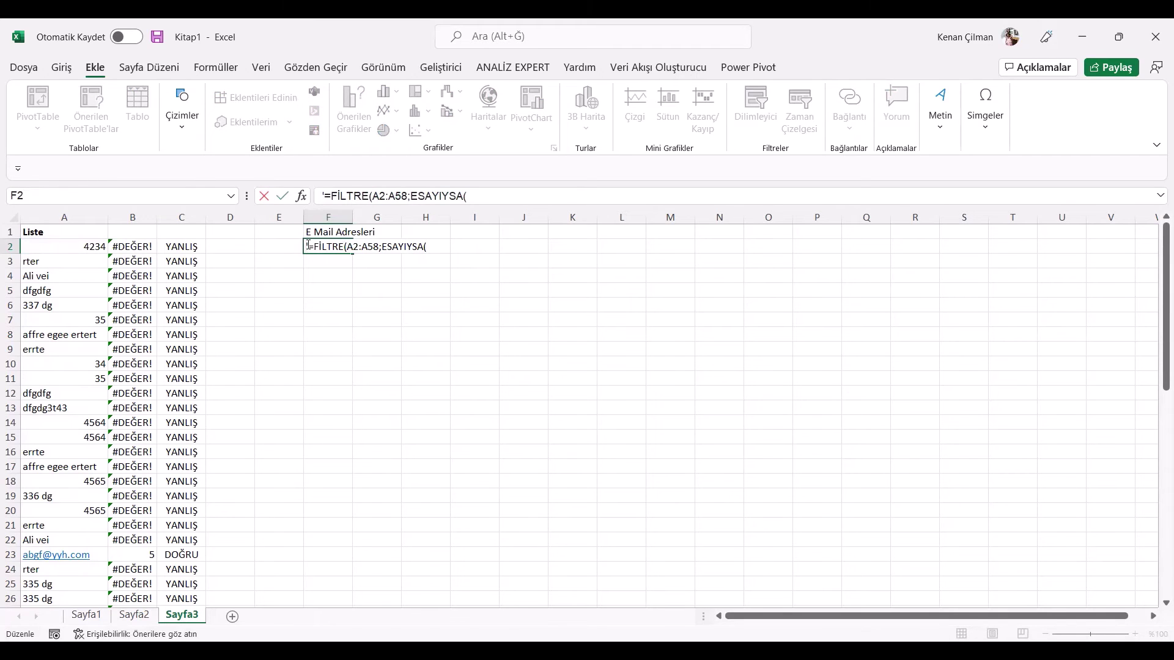
key("BackSpace")
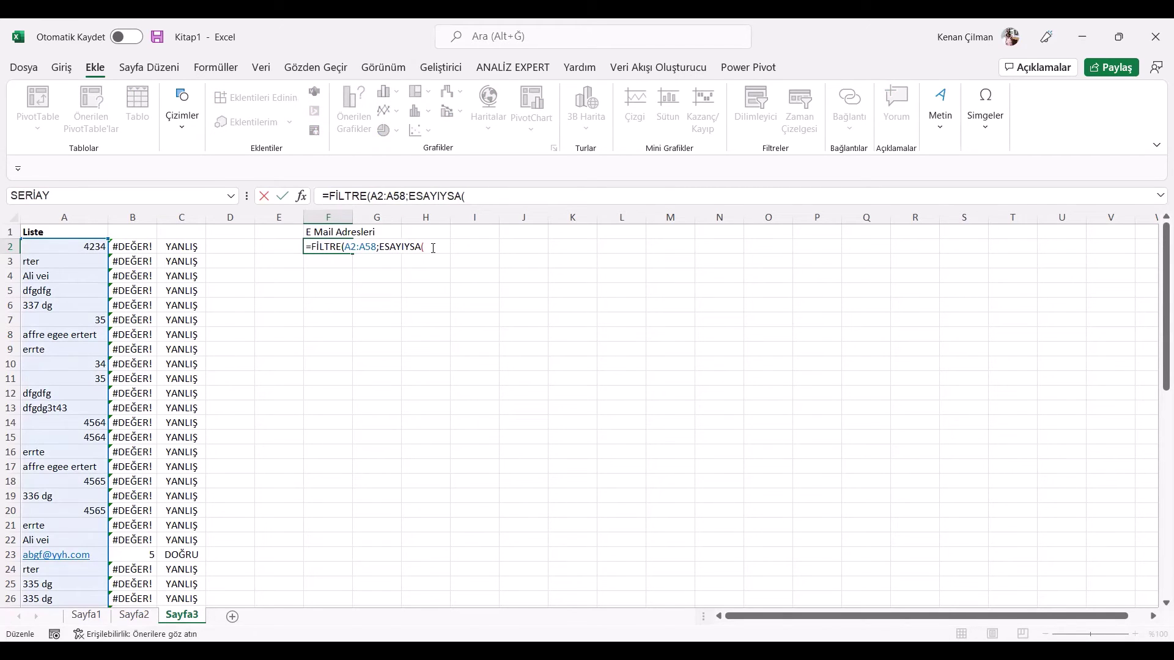
type("bul(\"")
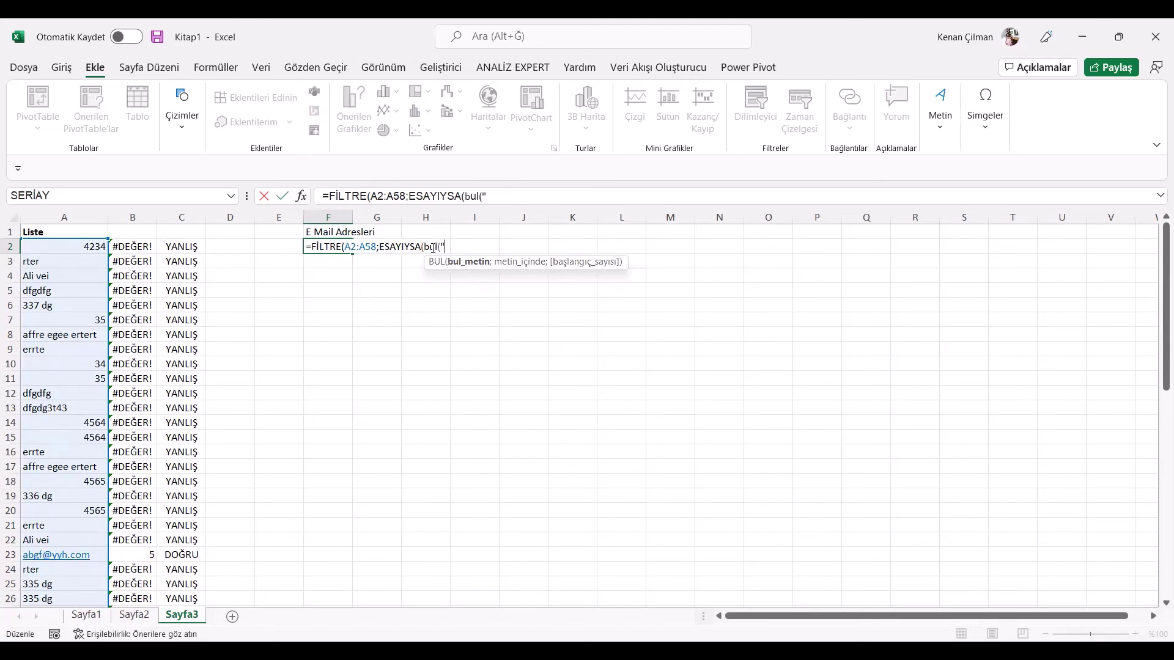
type("@\";")
left_click(86, 251)
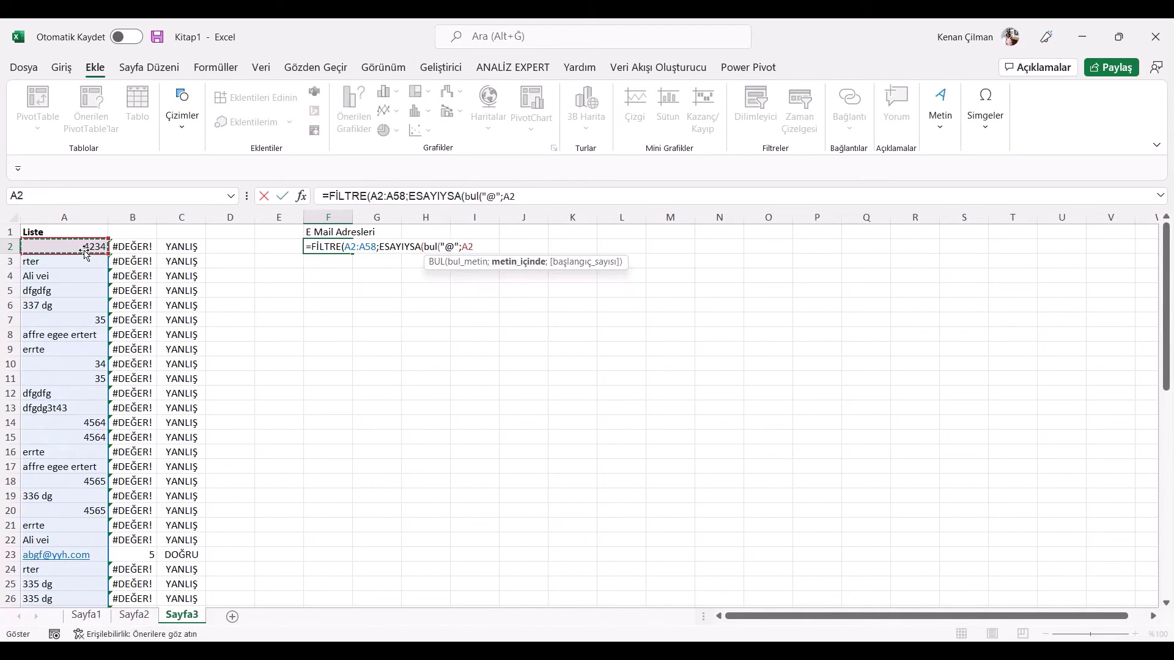
key("ctrl+shift+Down")
type(")")
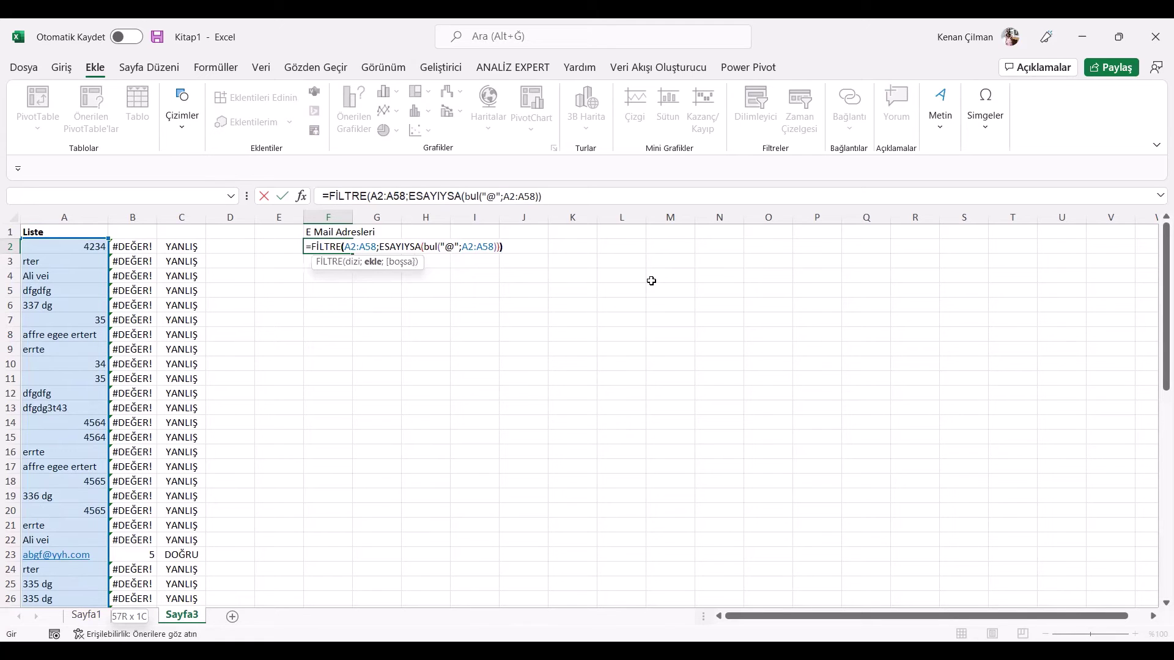
key("ctrl+Return")
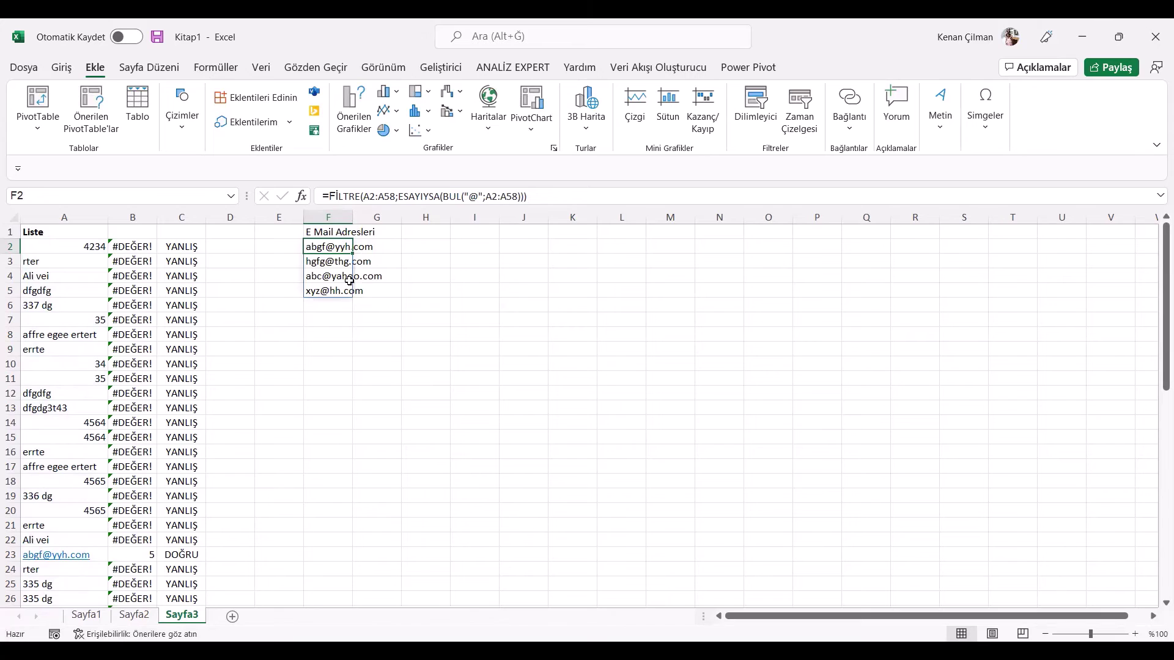
double_click(358, 221)
- Reopen the FİLTRE formula in F2 and examine its ESAYIYSA condition
double_click(351, 244)
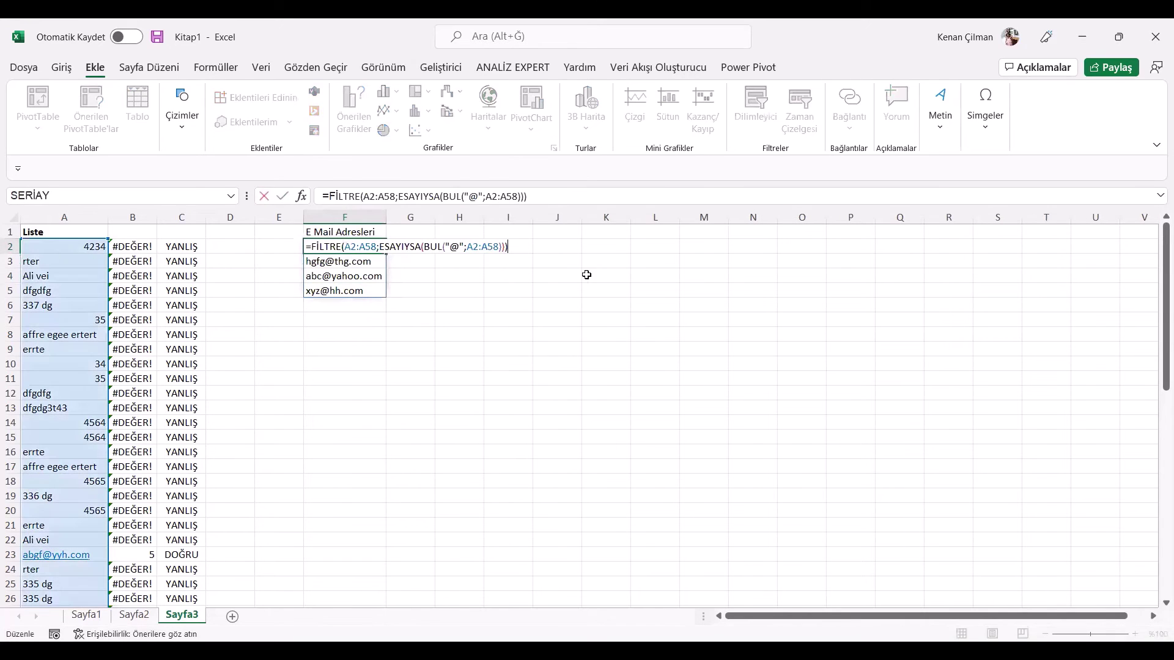
left_click_drag(430, 246, 384, 246)
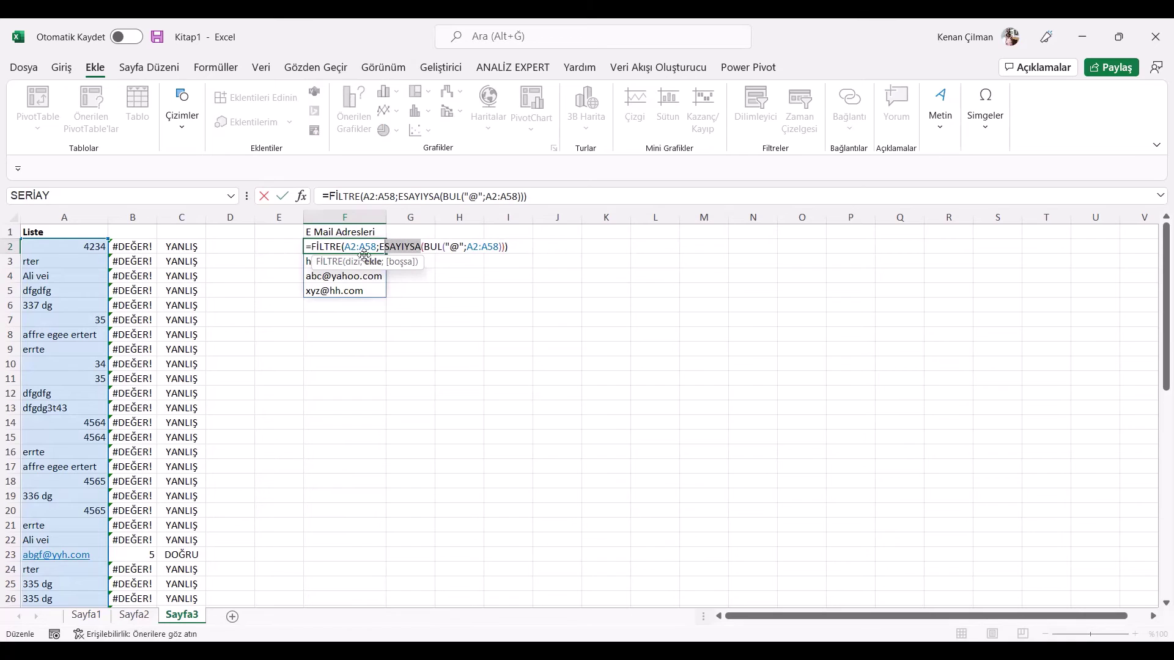
key("End")
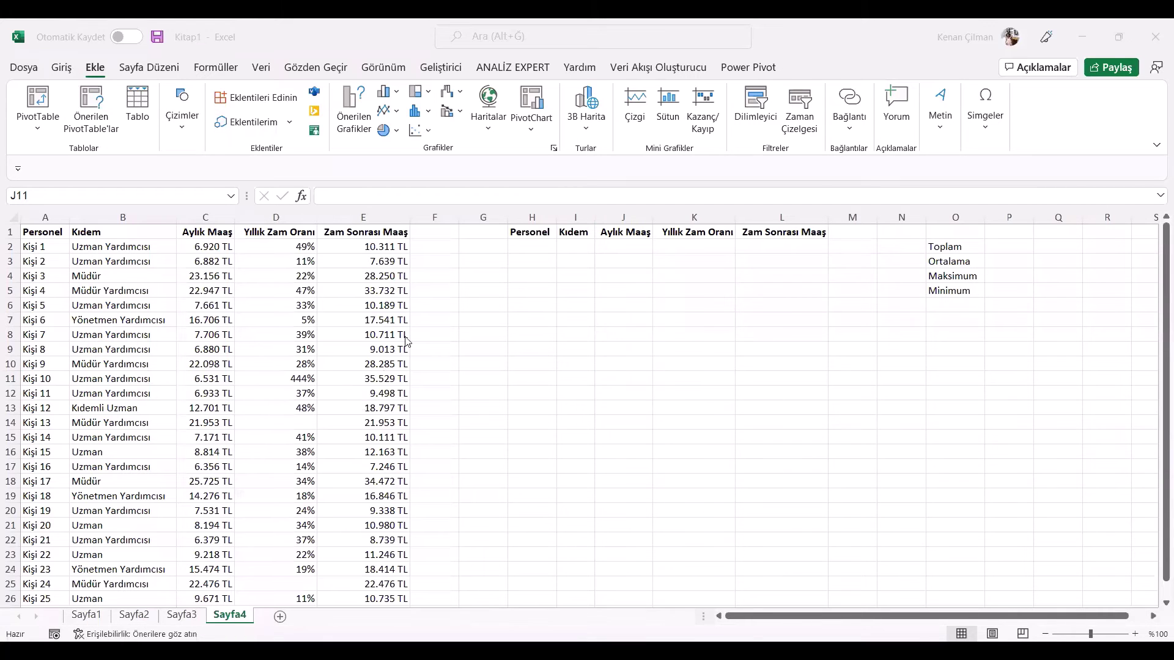
- Examine the Sayfa4 personnel table, the empty result area from H2, and the Toplam, Ortalama, Maksimum and Minimum labels
left_click(294, 291)
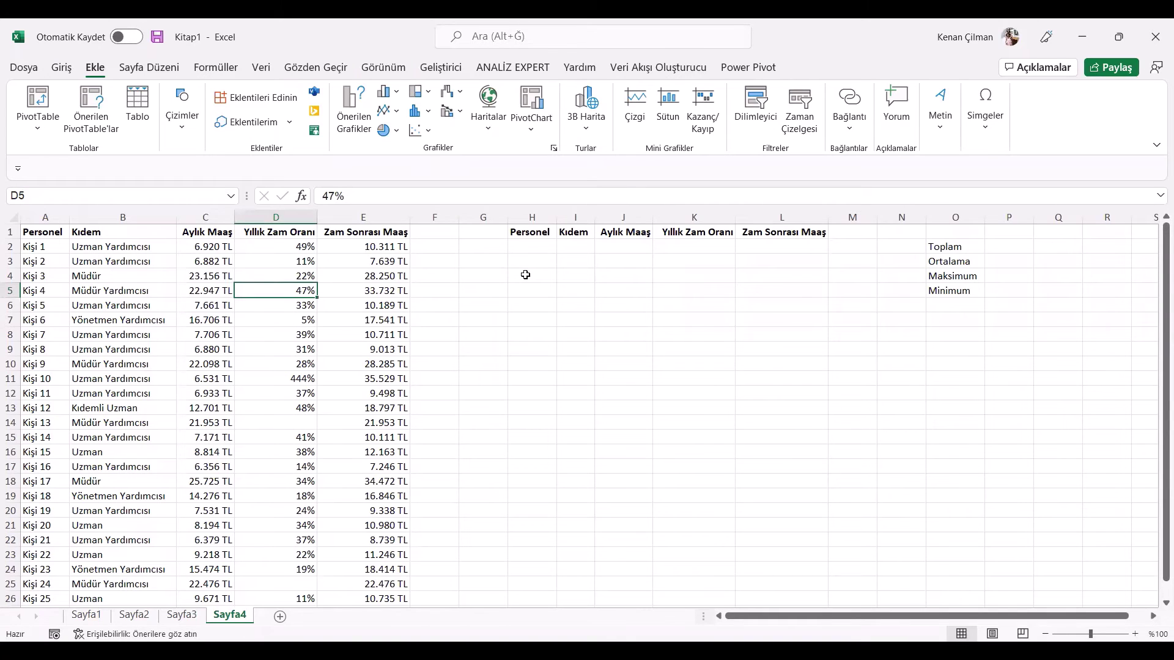
left_click_drag(154, 252, 366, 394)
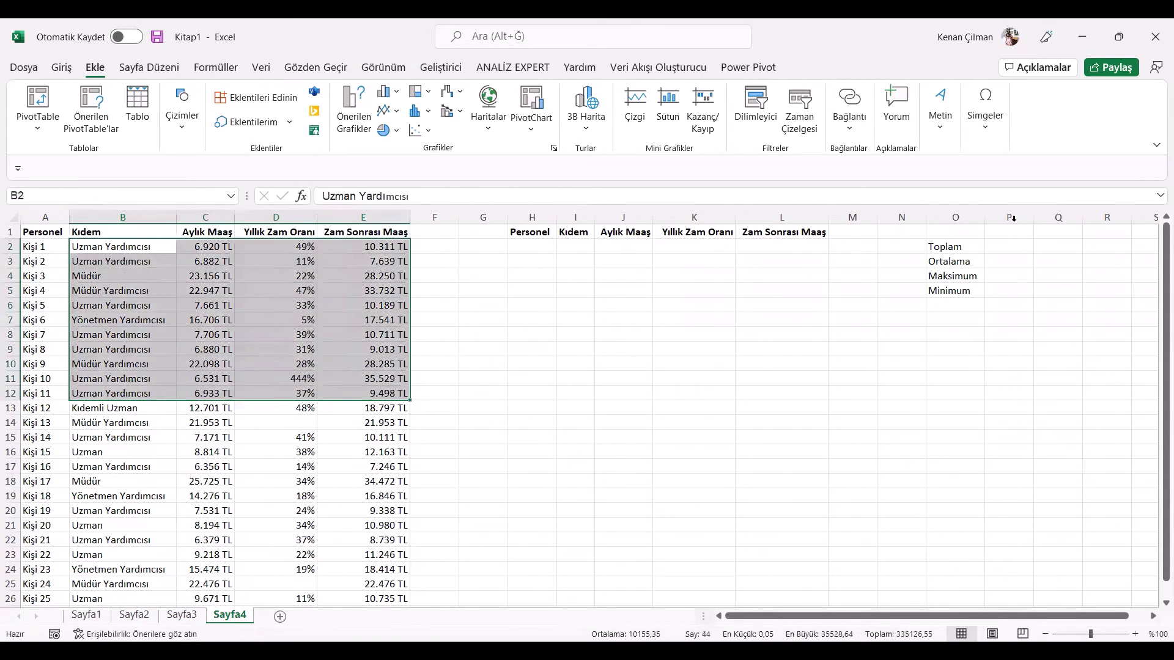
left_click_drag(954, 248, 962, 293)
left_click_drag(1003, 249, 1008, 313)
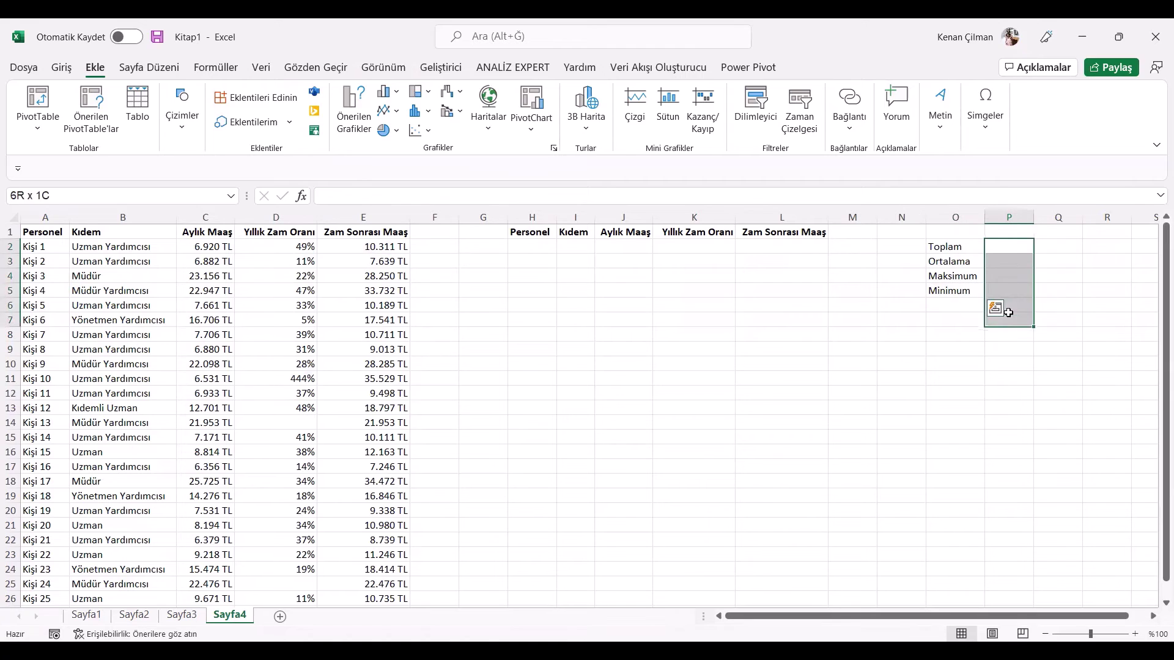
left_click(654, 288)
left_click(532, 250)
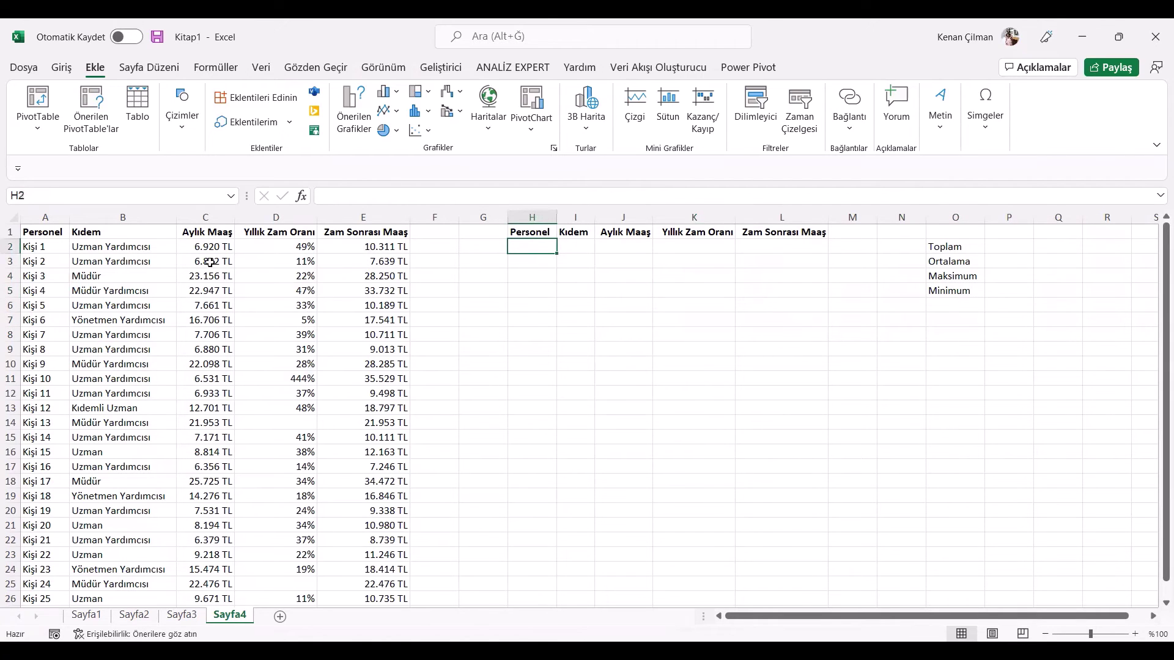
left_click(105, 275)
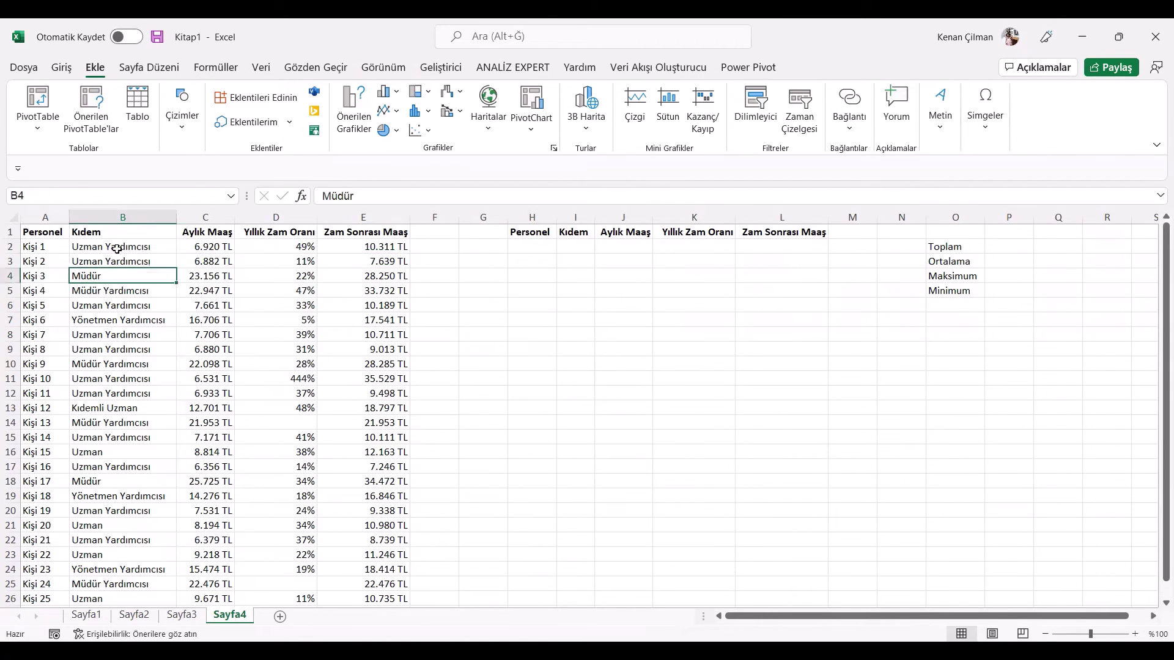
left_click_drag(116, 249, 293, 349)
left_click(978, 263)
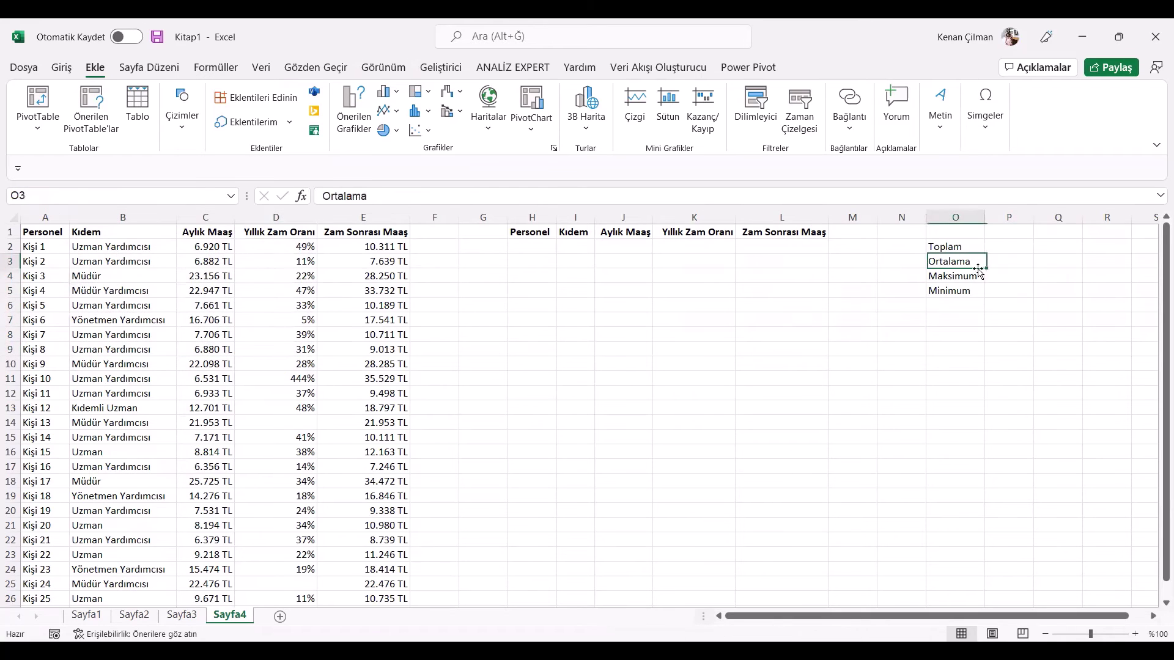
left_click(975, 287)
left_click(263, 291)
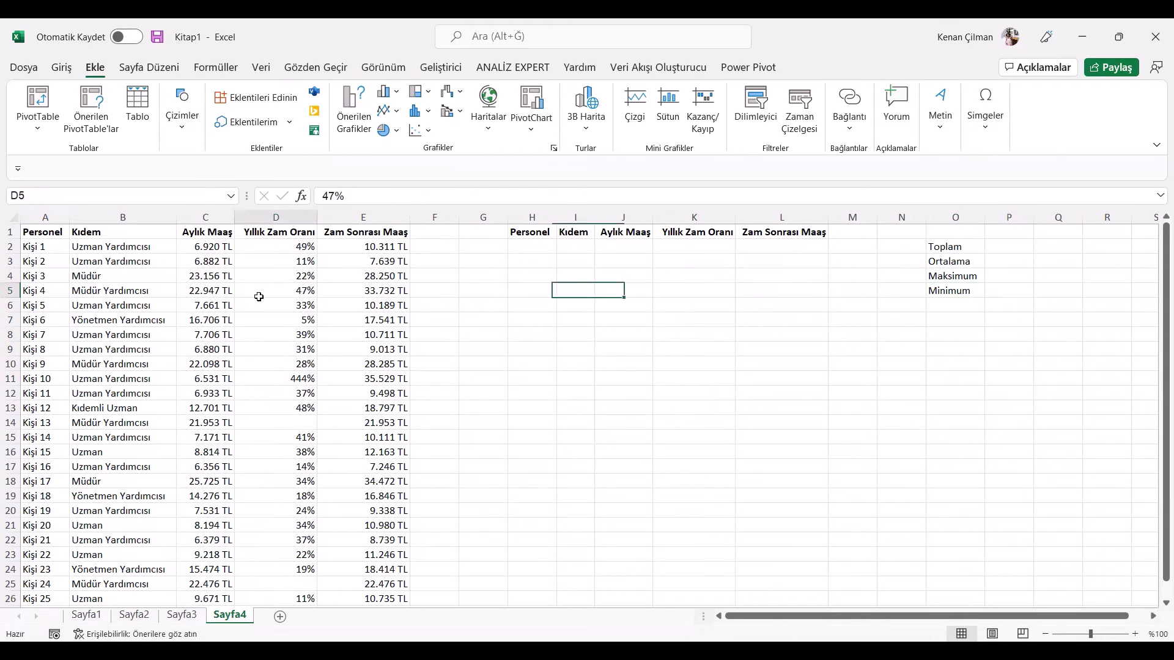
- Filter the personnel table by the Kıdem value Müdür and check the summary of the filtered Zam Sonrası Maaş values
left_click(96, 275)
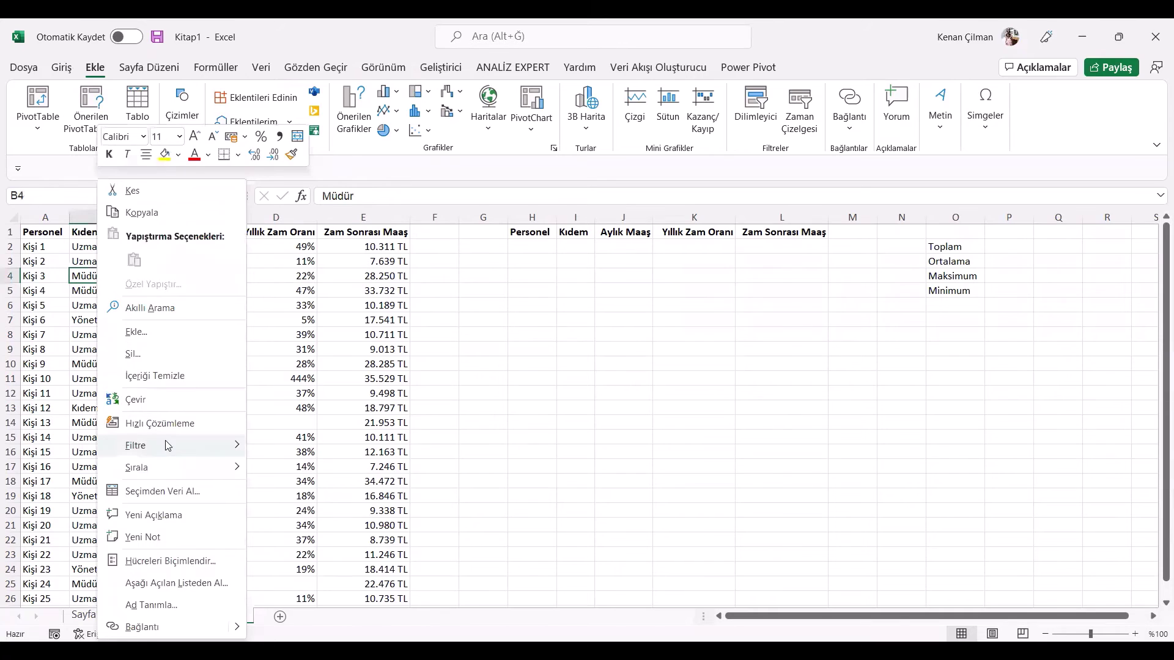
mouse_move(167, 445)
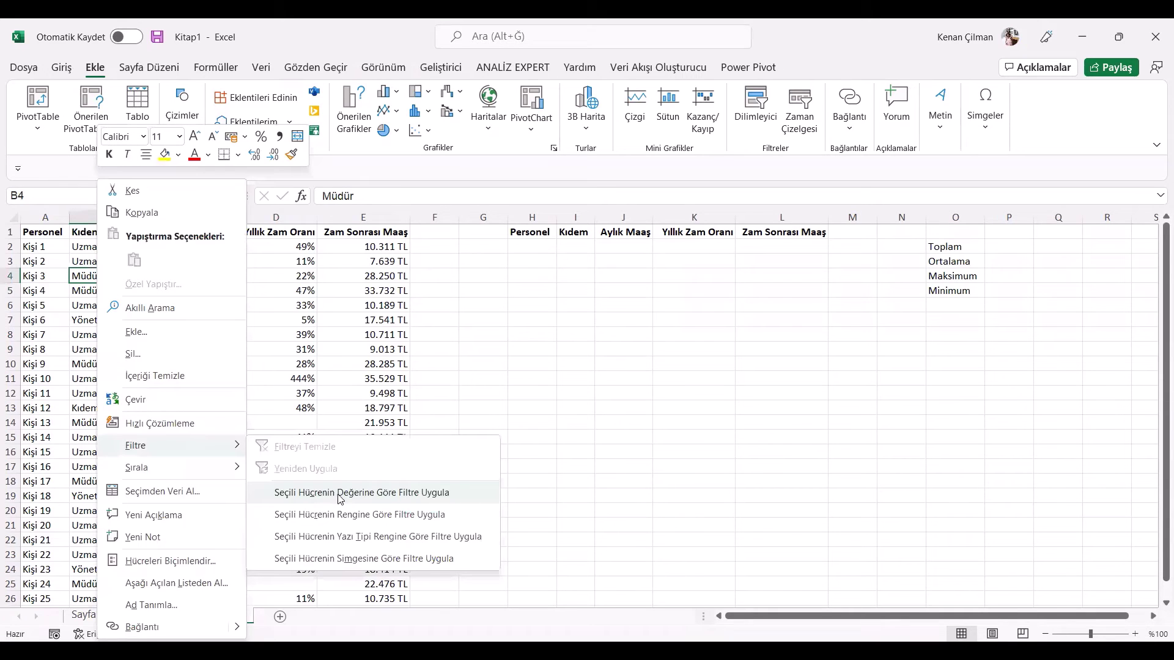
left_click(408, 495)
left_click_drag(46, 247, 379, 261)
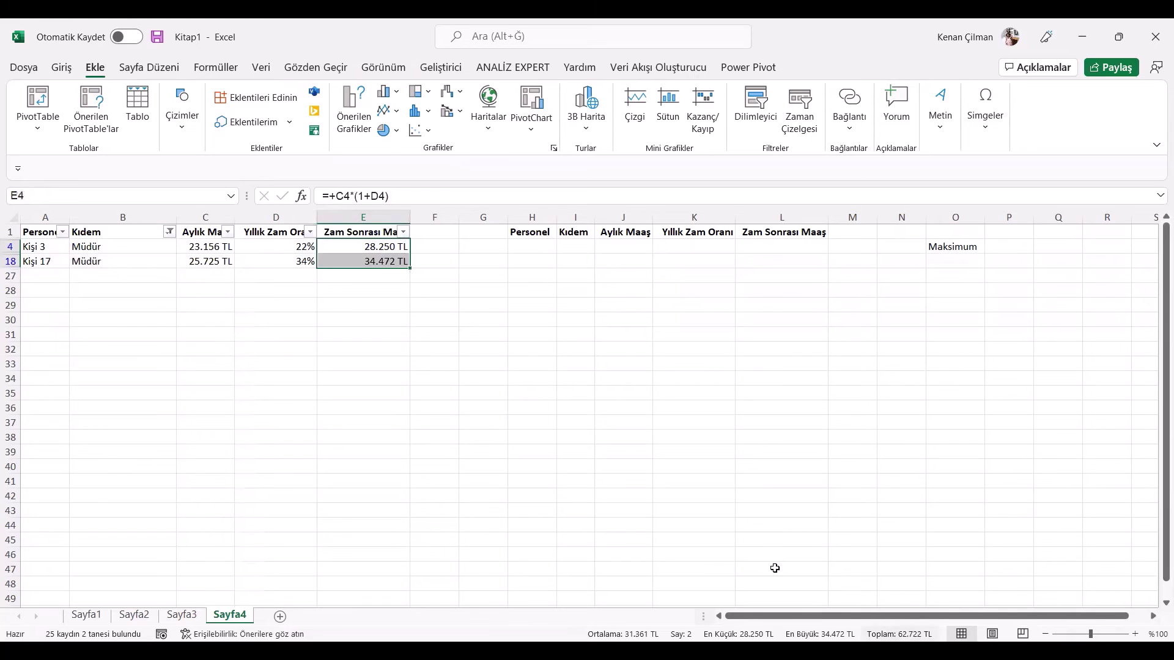
left_click(247, 351)
left_click(274, 260)
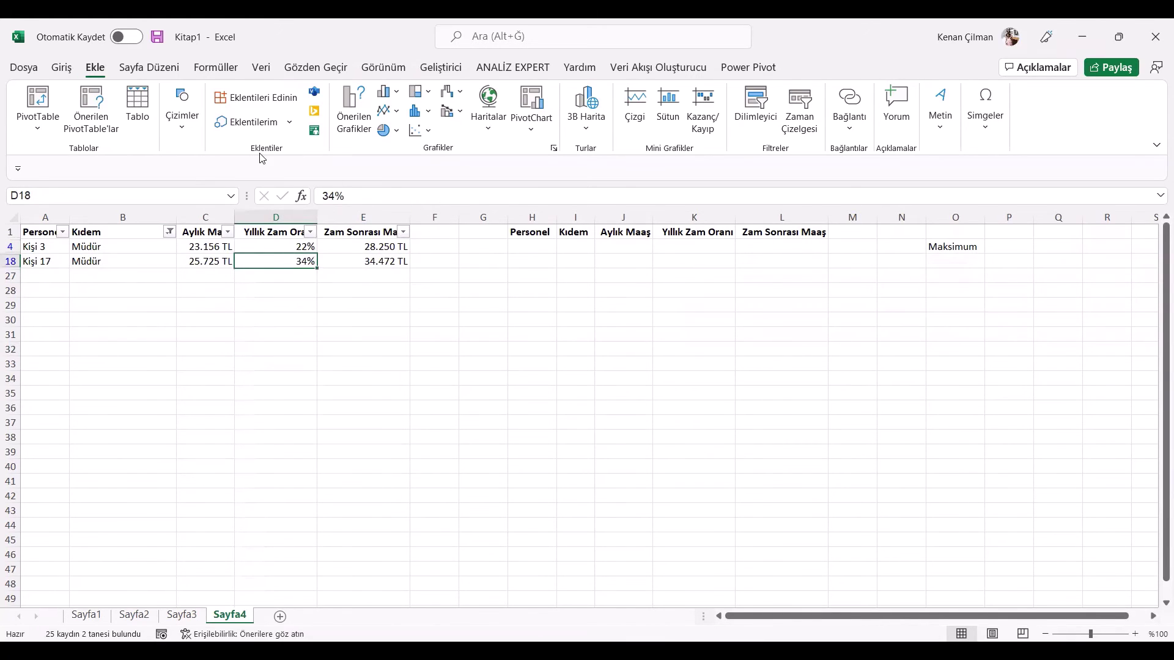
- Undo the Müdür filter and look over the full table, the Kıdem result header and the Toplam label
key("ctrl+z")
left_click(228, 307)
left_click_drag(154, 248, 283, 384)
left_click(392, 291)
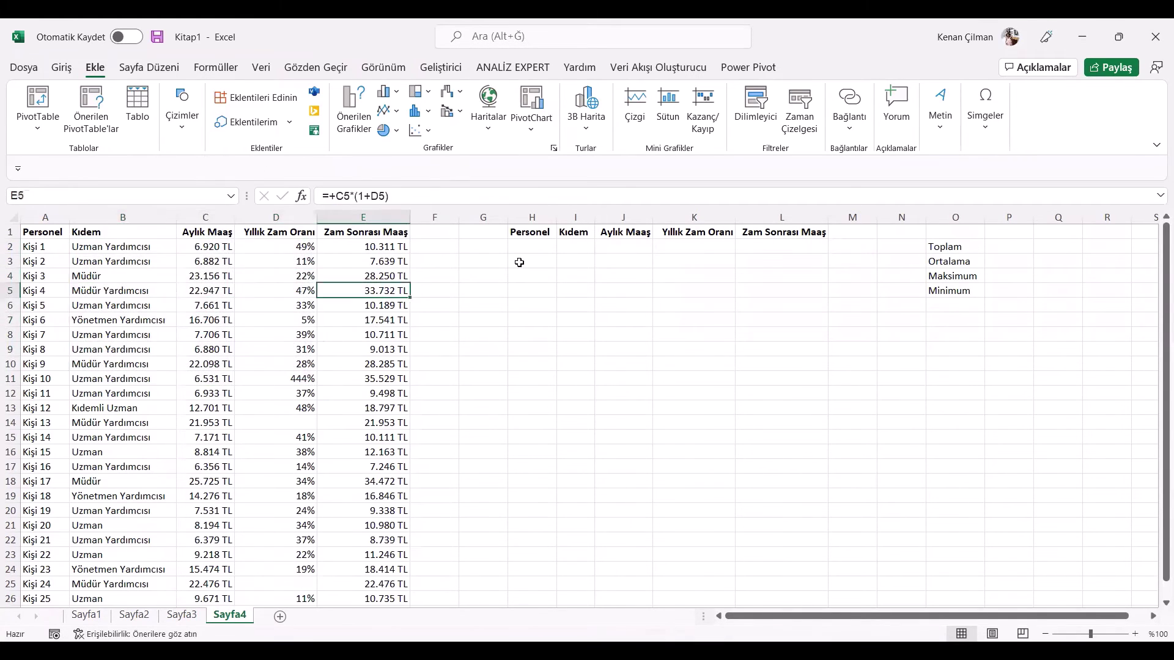
left_click_drag(569, 246, 569, 233)
left_click(931, 243)
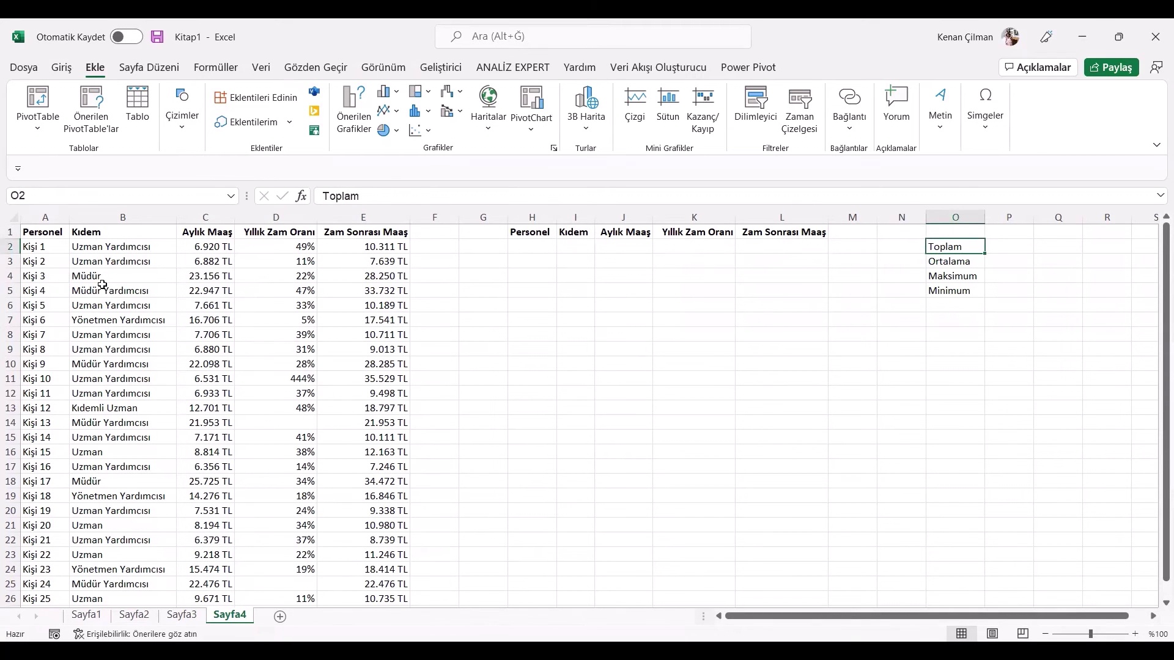
- Filter the personnel table by the Kıdem value Müdür Yardımcısı, check the Zam Sonrası Maaş summary, and undo the filter
left_click(102, 287)
right_click(113, 289)
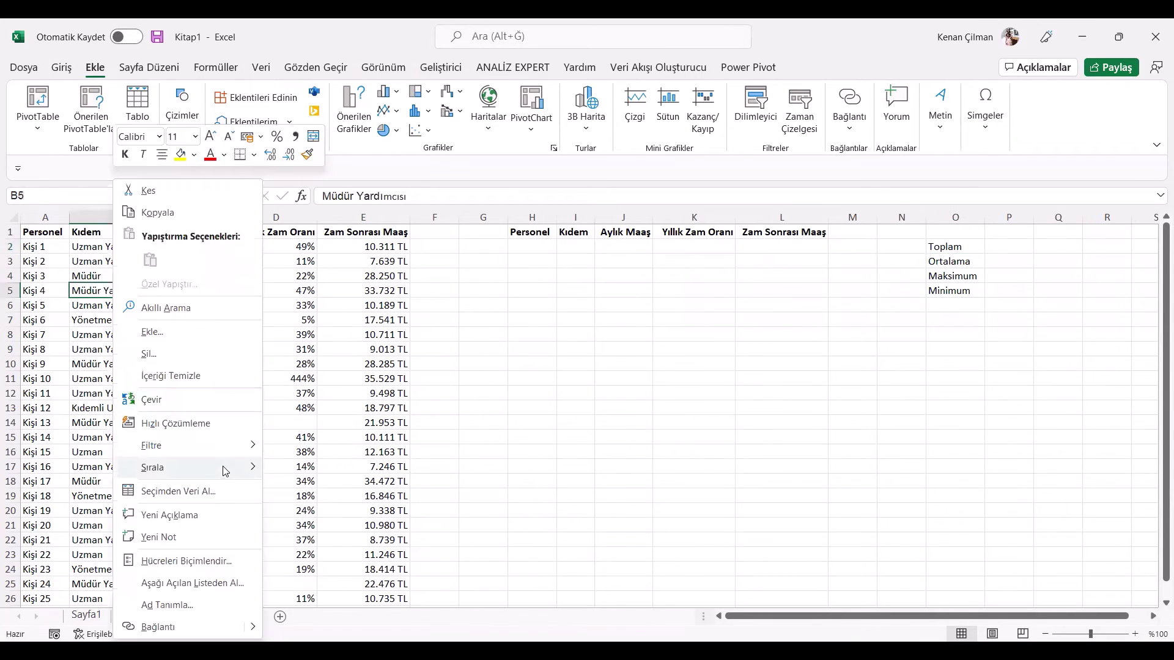
mouse_move(223, 443)
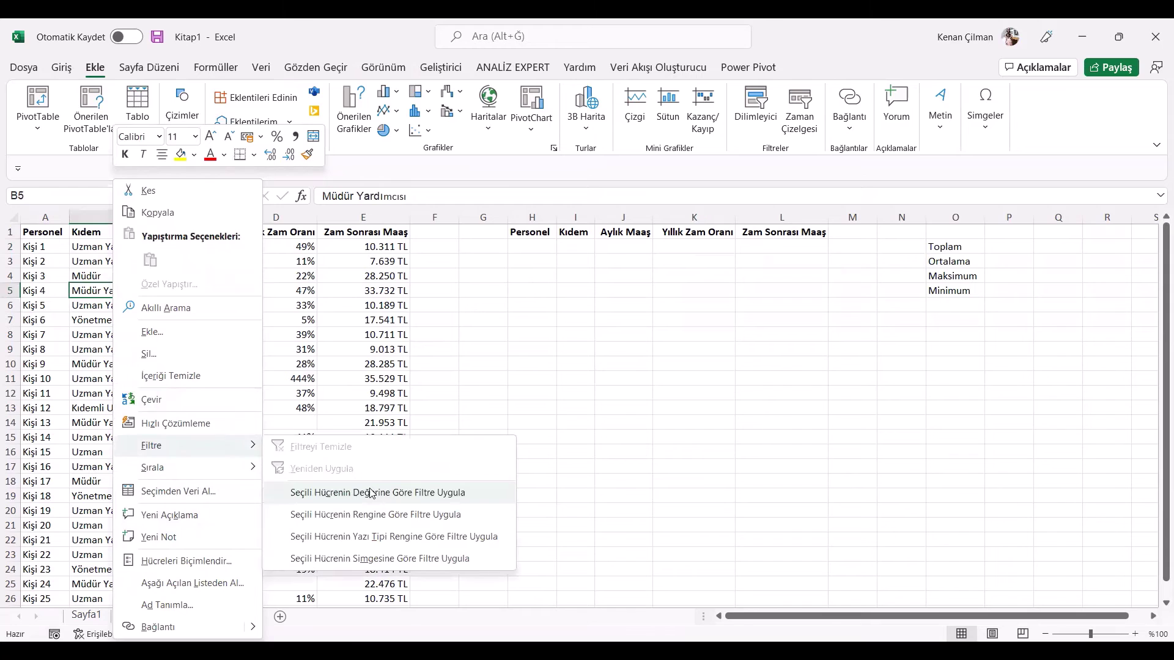
left_click(373, 492)
left_click_drag(370, 245, 383, 309)
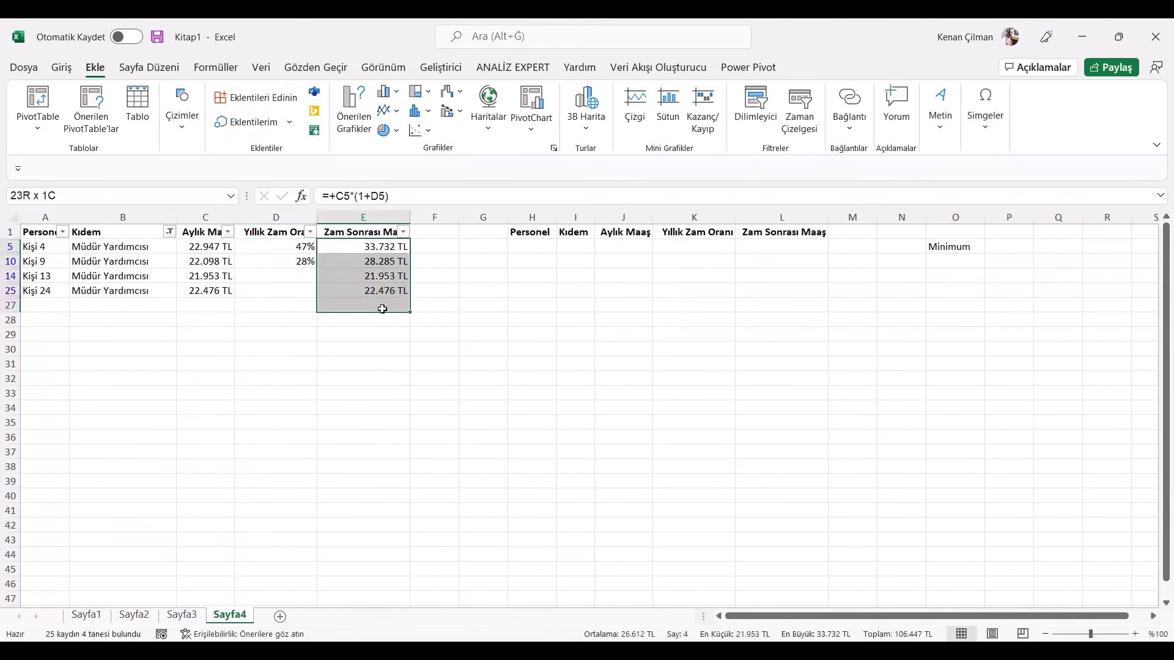
left_click_drag(370, 249, 375, 291)
left_click(364, 276)
key("ctrl+z")
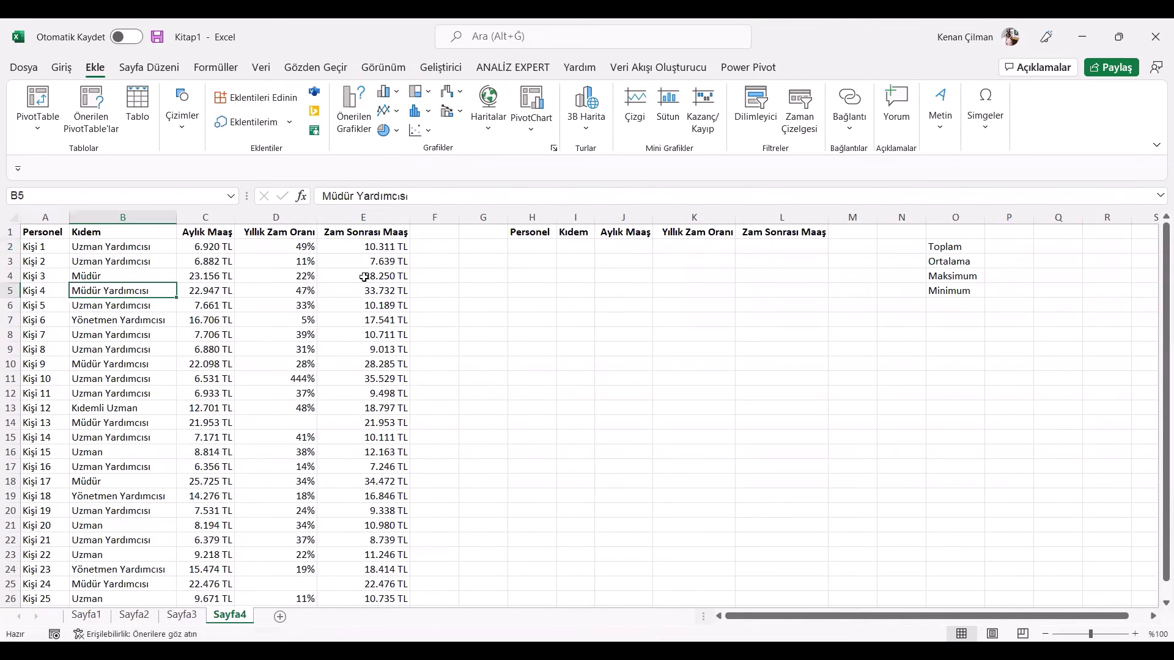
- Examine the result header row in H1:L1, the empty area below it, and the empty cells beside the summary labels
left_click(323, 306)
left_click_drag(527, 232, 792, 249)
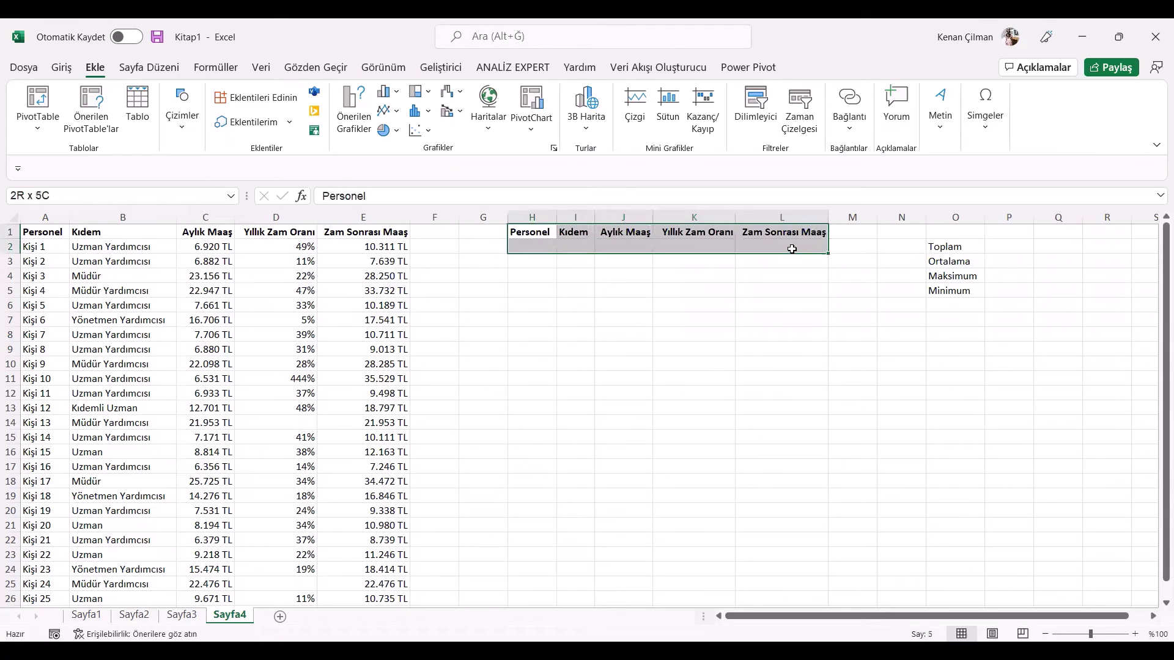
left_click(527, 232)
left_click_drag(526, 232, 819, 336)
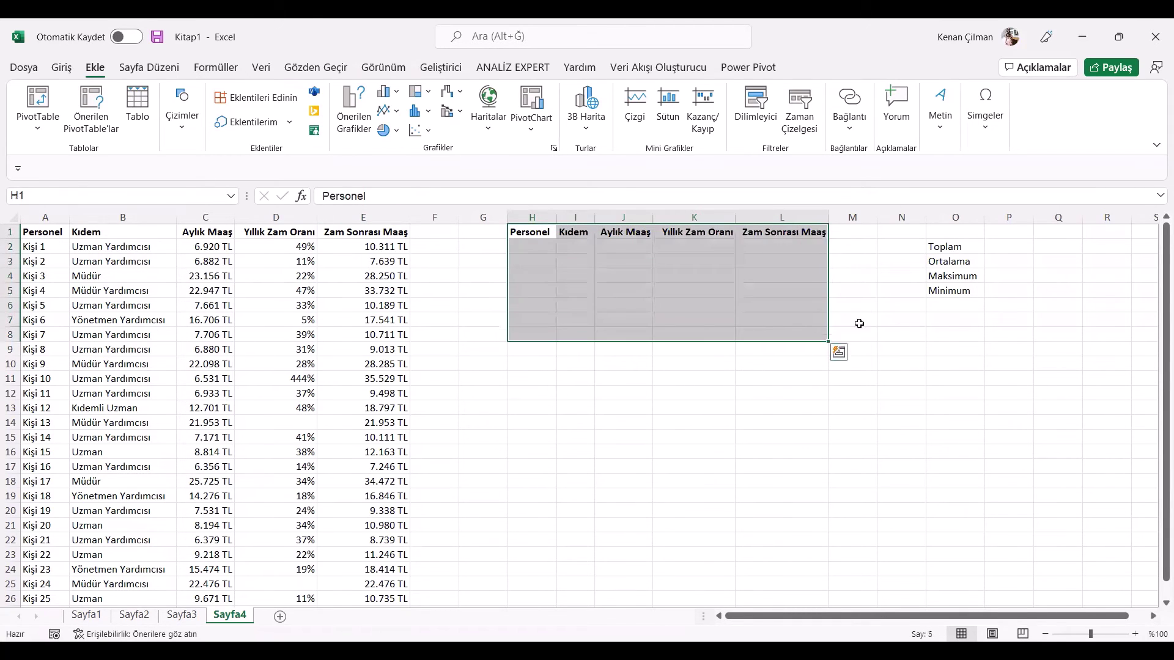
left_click_drag(1009, 244, 1023, 312)
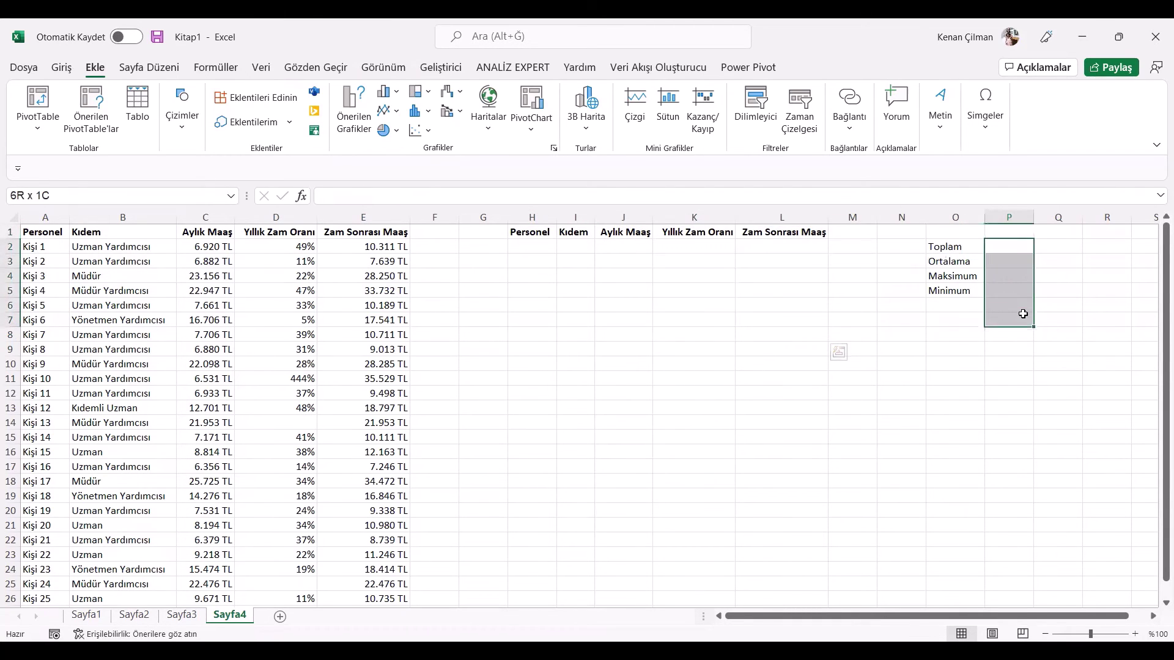
left_click(579, 249)
left_click(819, 217)
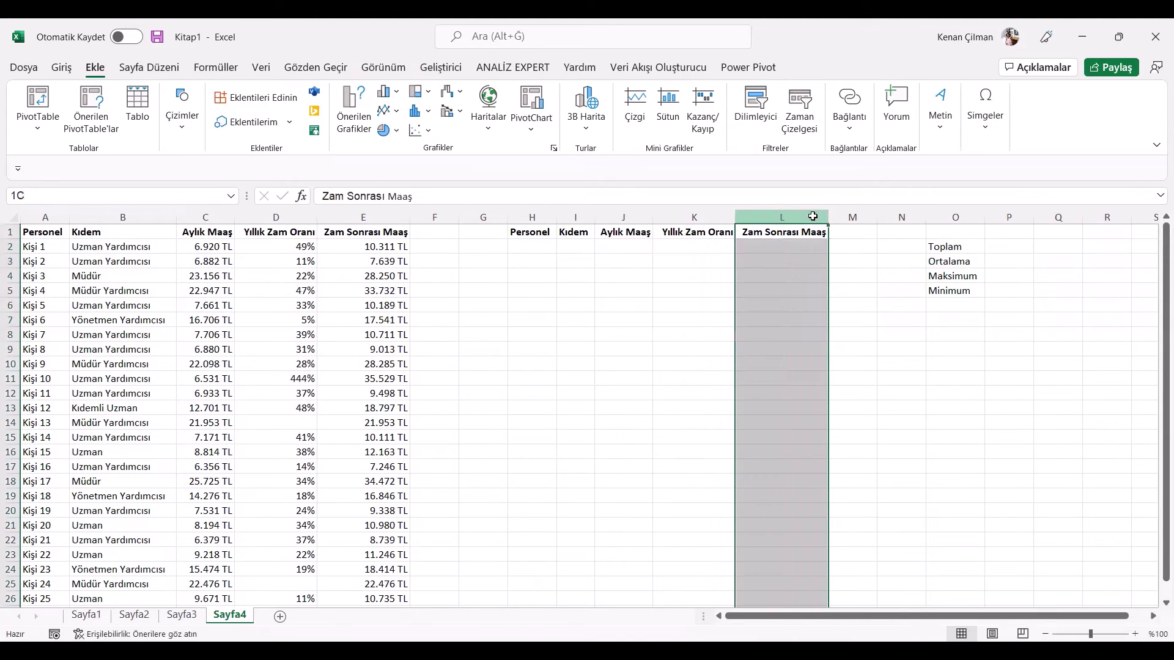
left_click(544, 315)
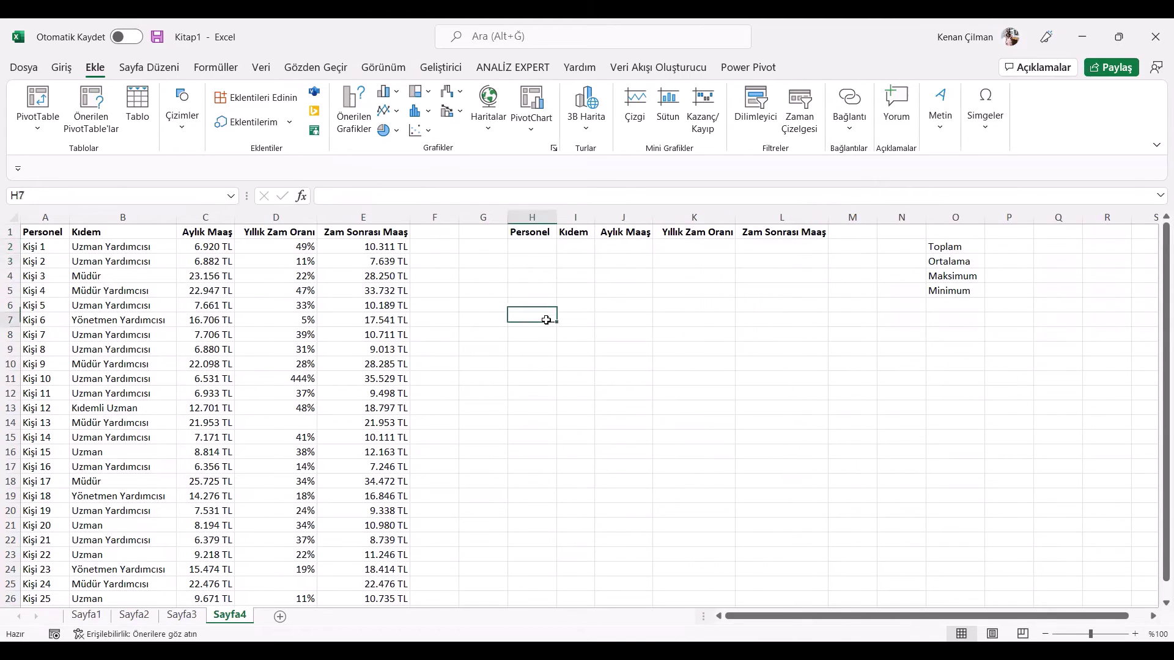
- Clear the contents of columns H to L, including the result headers
left_click(531, 217)
left_click_drag(592, 209, 777, 189)
key("Delete")
- Enter the formula =FİLTRE(E2:E26;B2:B26="Müdür") in H2
left_click(515, 246)
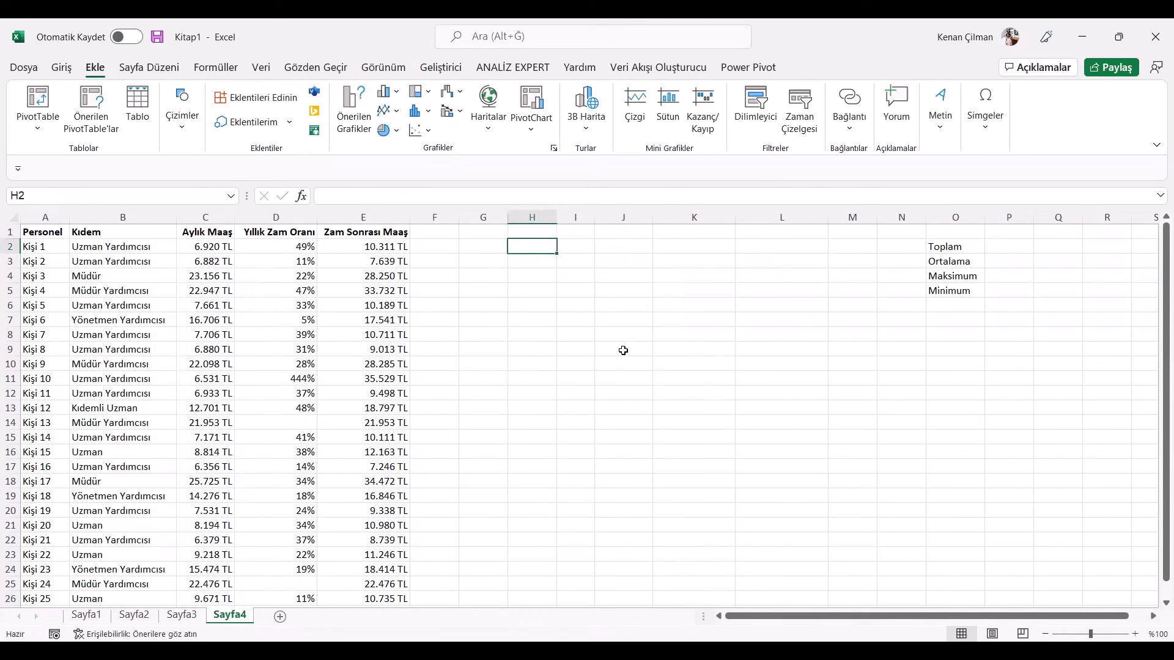
type("=")
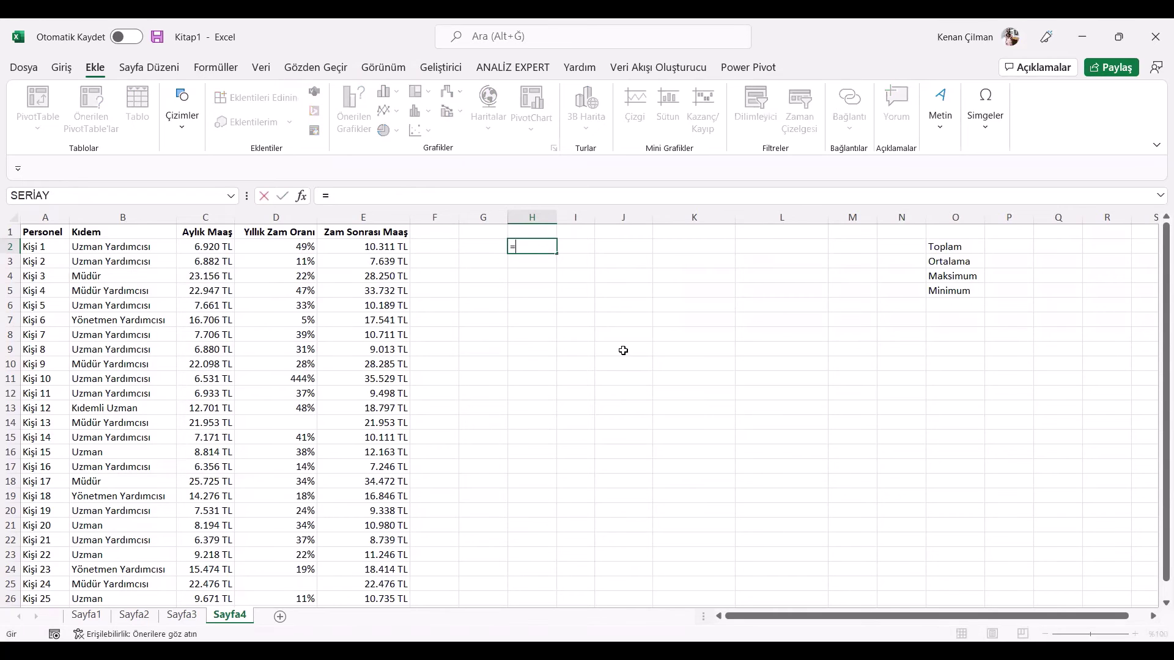
type("FİLTRE(")
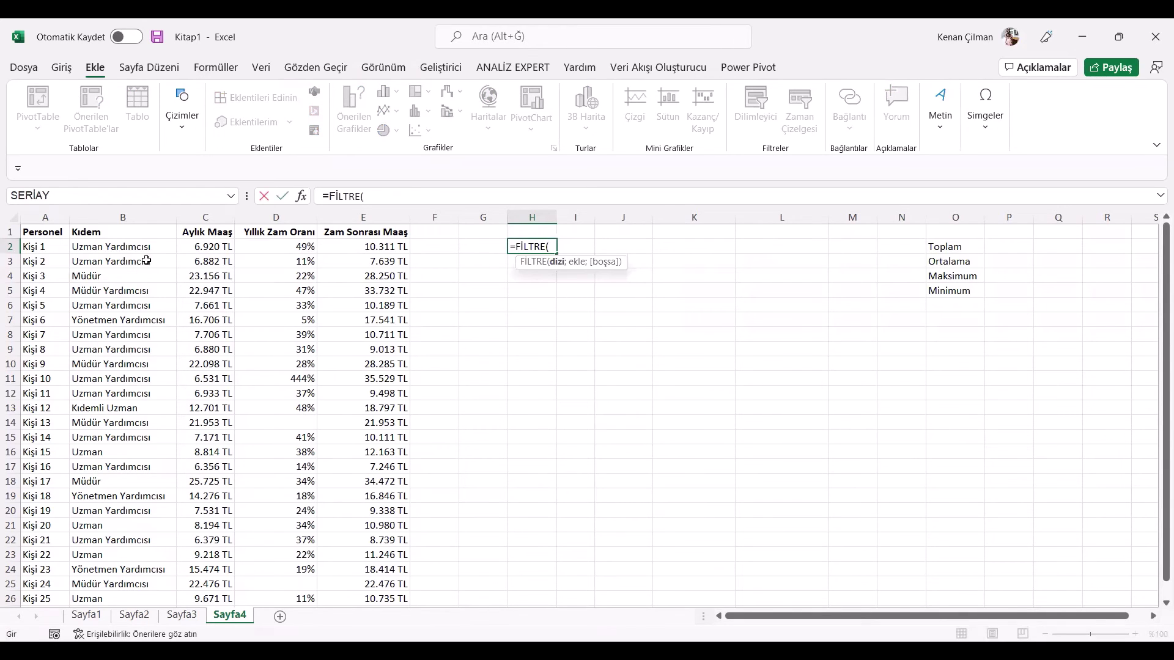
left_click(57, 251)
left_click(388, 247)
key("ctrl+shift+Down")
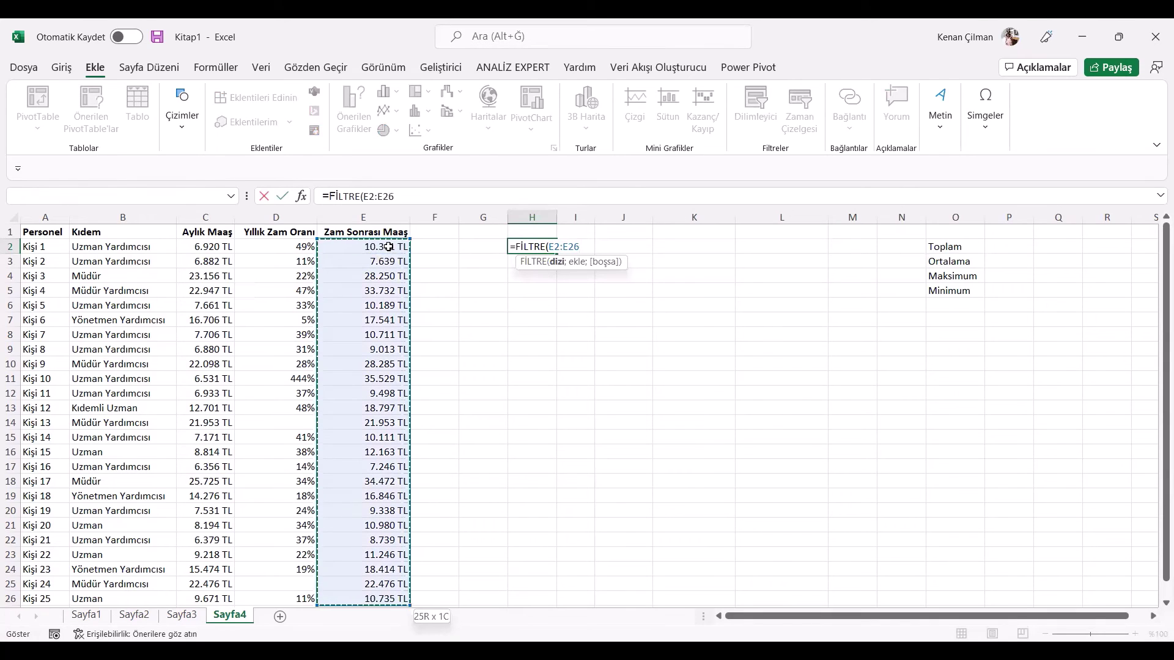
type(";")
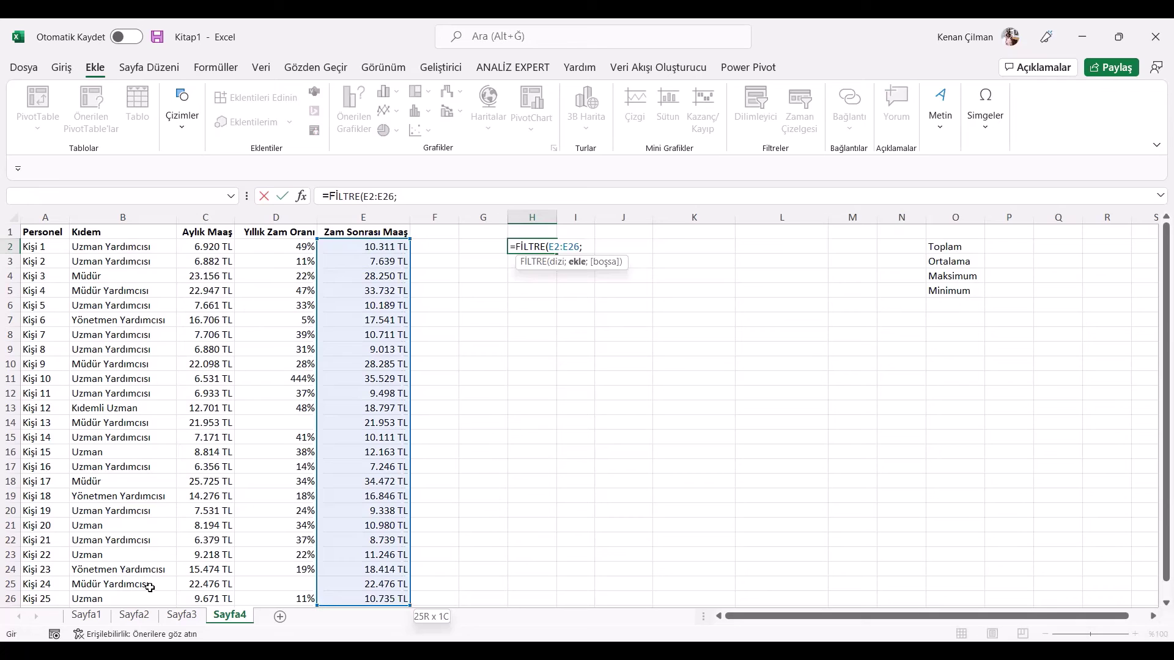
left_click_drag(150, 247, 149, 587)
type("=\"Müdü")
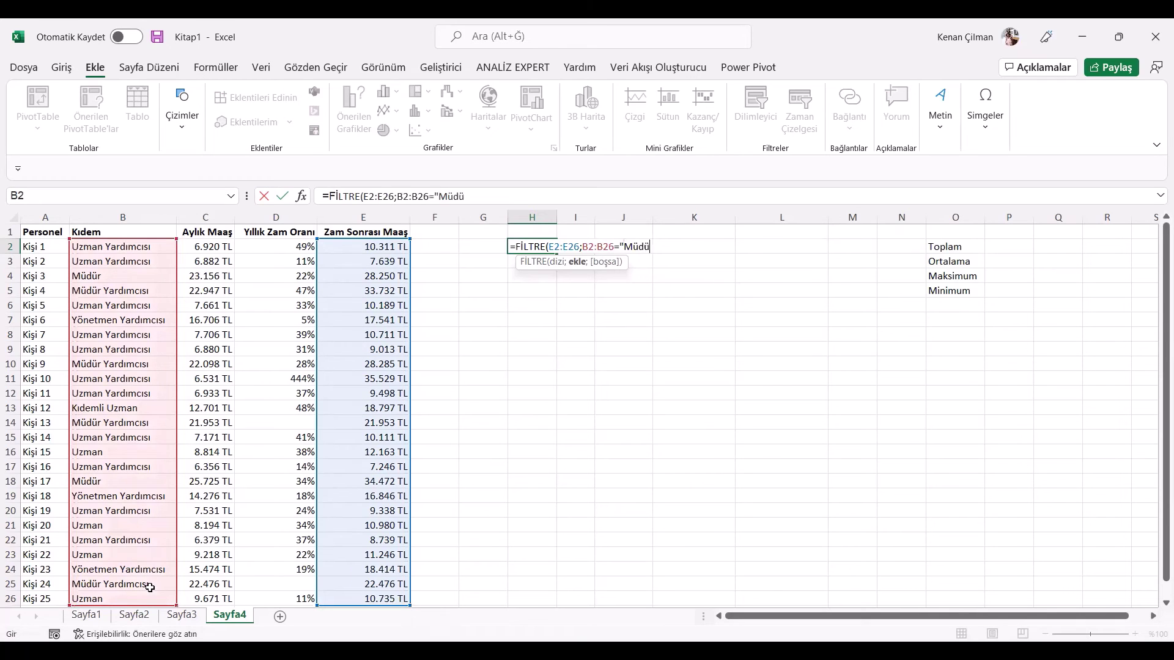
type("r\"")
key("Return")
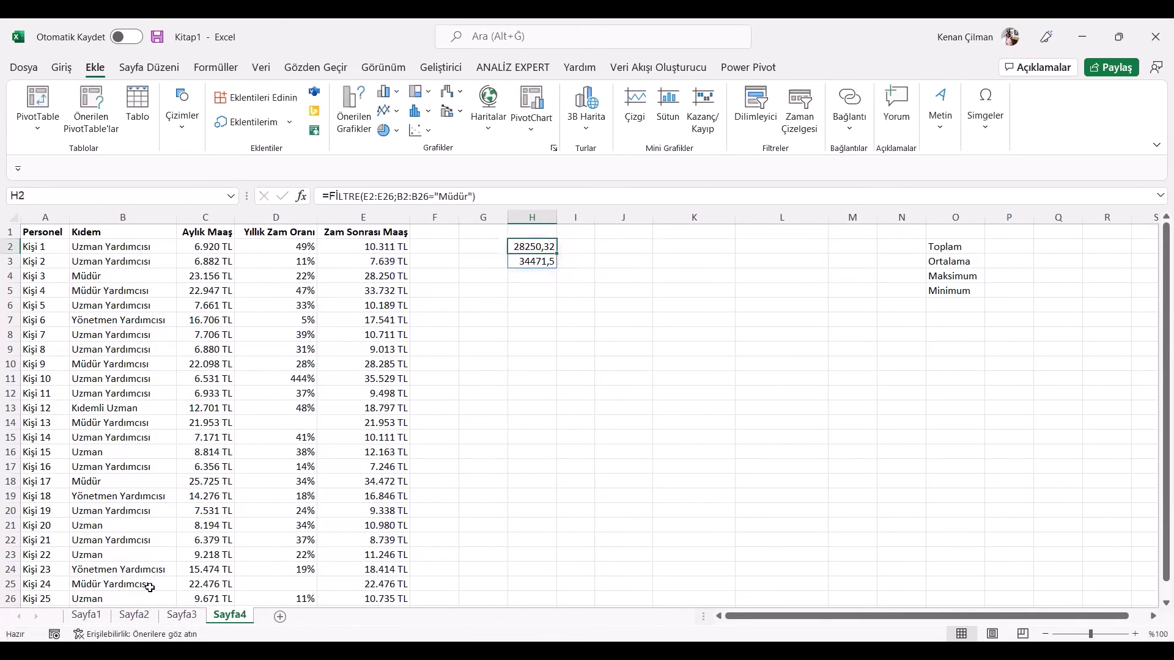
- Try extending the array in the H2 FİLTRE formula to A2:E26, and undo the change
key("F2")
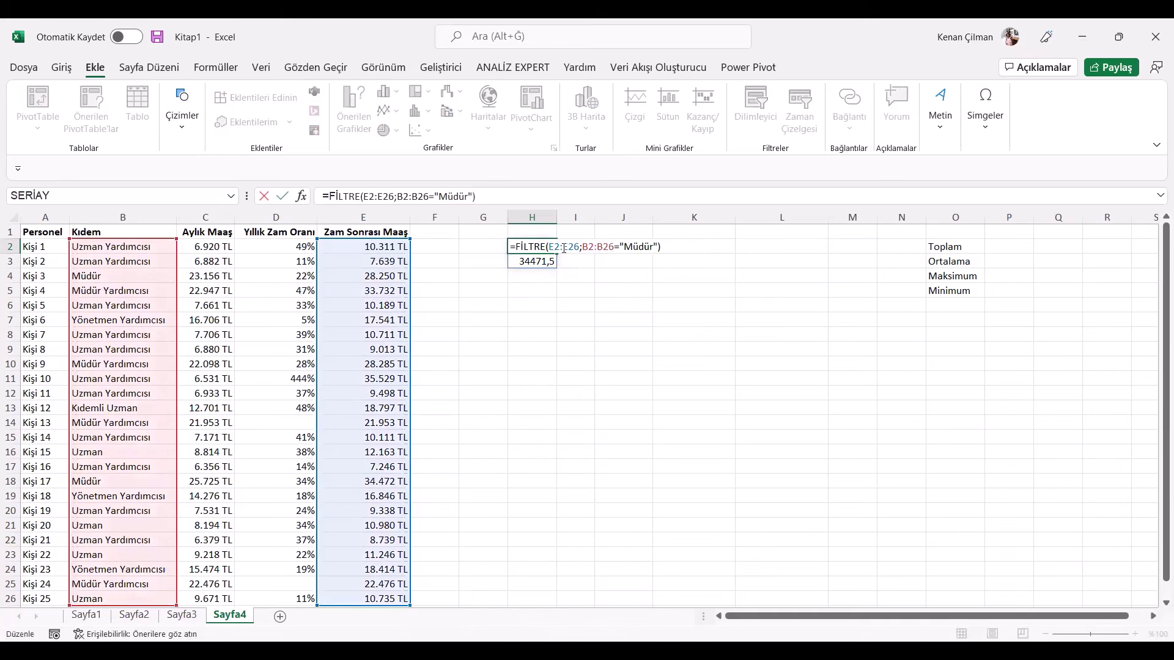
left_click(564, 247)
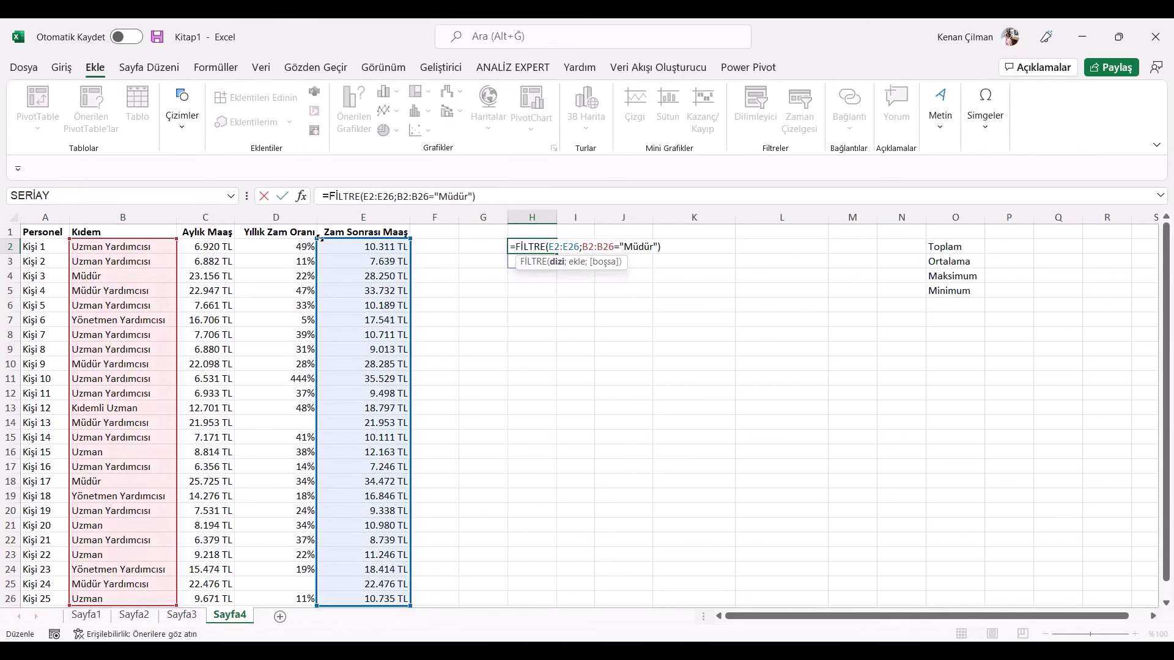
left_click_drag(319, 237, 10, 244)
key("Return")
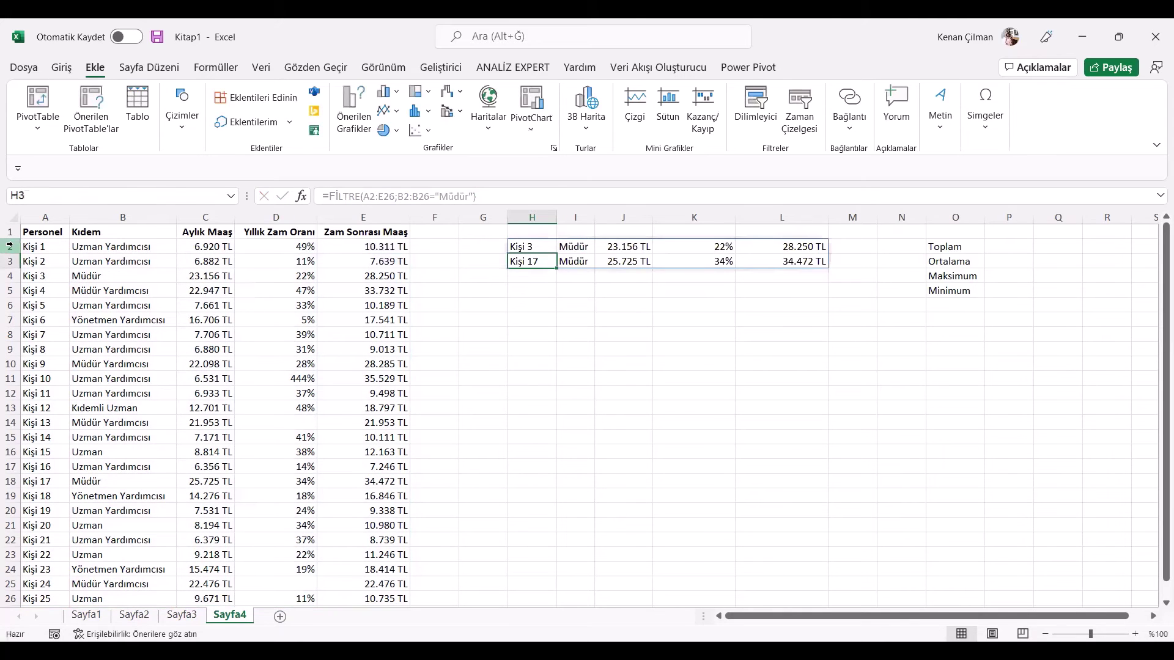
key("ctrl+z")
key("F2")
key("Escape")
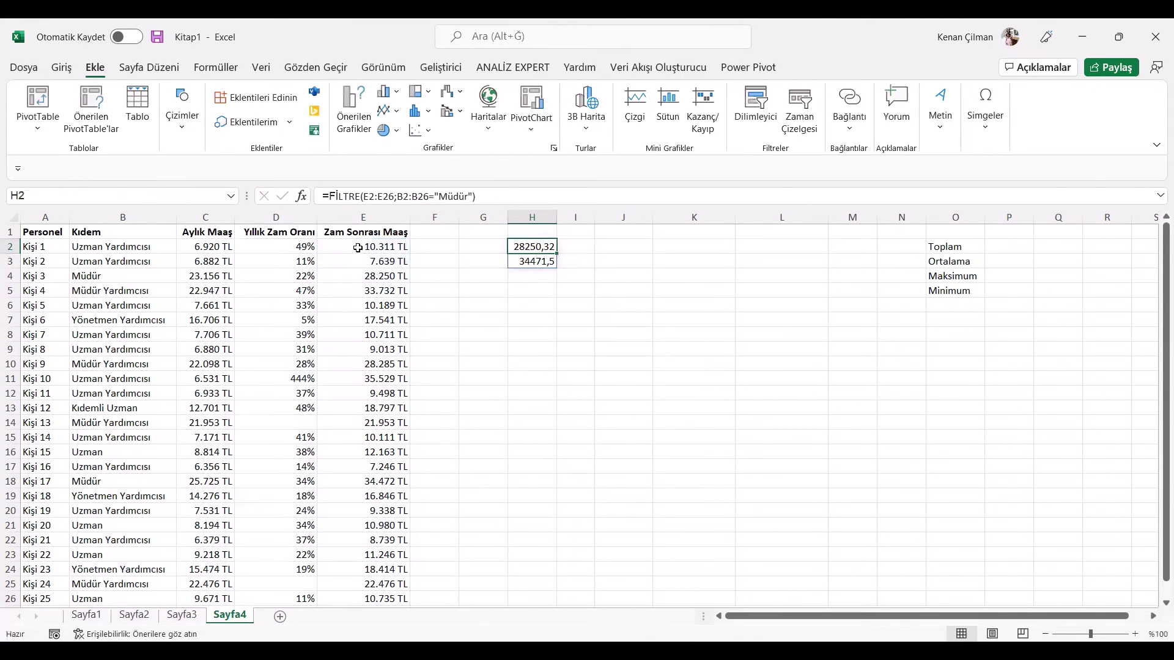
- Examine the Zam Sonrası Maaş values and the FİLTRE formula in H2 that draws on them
left_click_drag(357, 248, 367, 496)
left_click(372, 262)
double_click(543, 249)
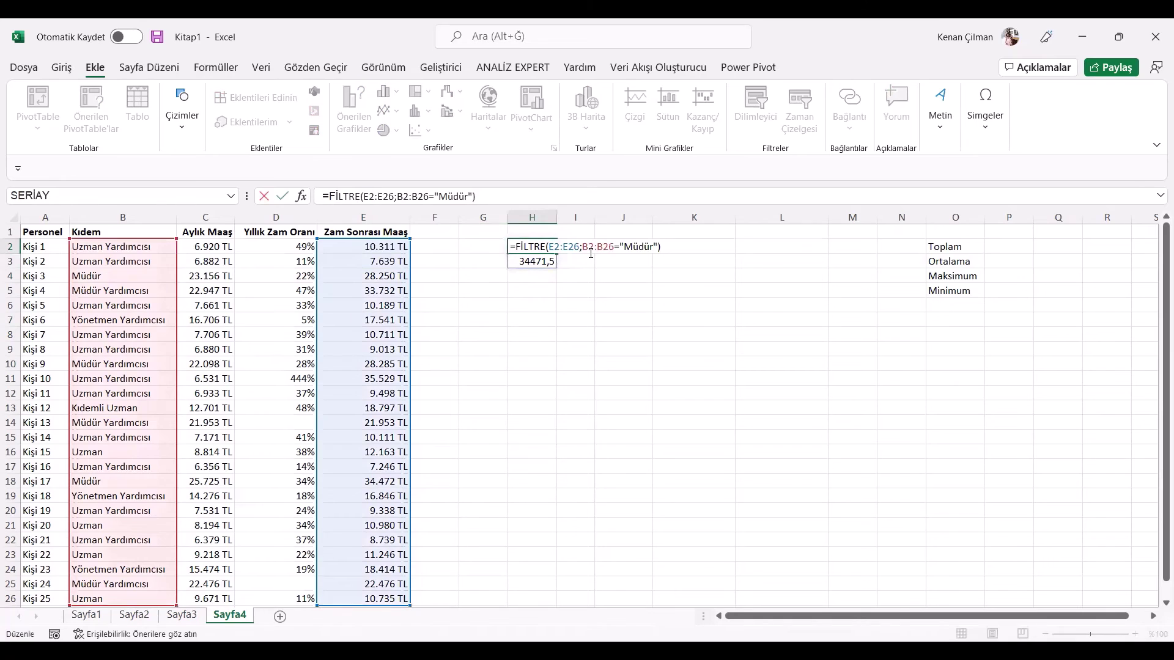
key("Escape")
left_click(1012, 247)
- Copy the FİLTRE expression from the formula in H2 without its equals sign
double_click(548, 248)
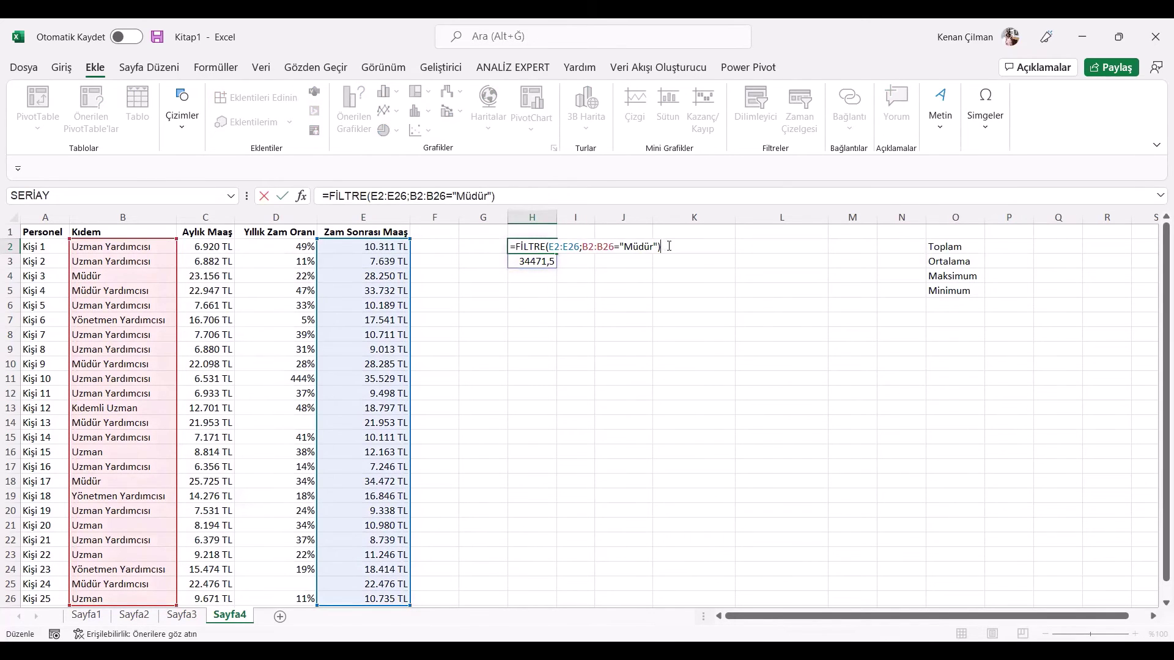
left_click_drag(669, 246, 517, 247)
key("ctrl+c")
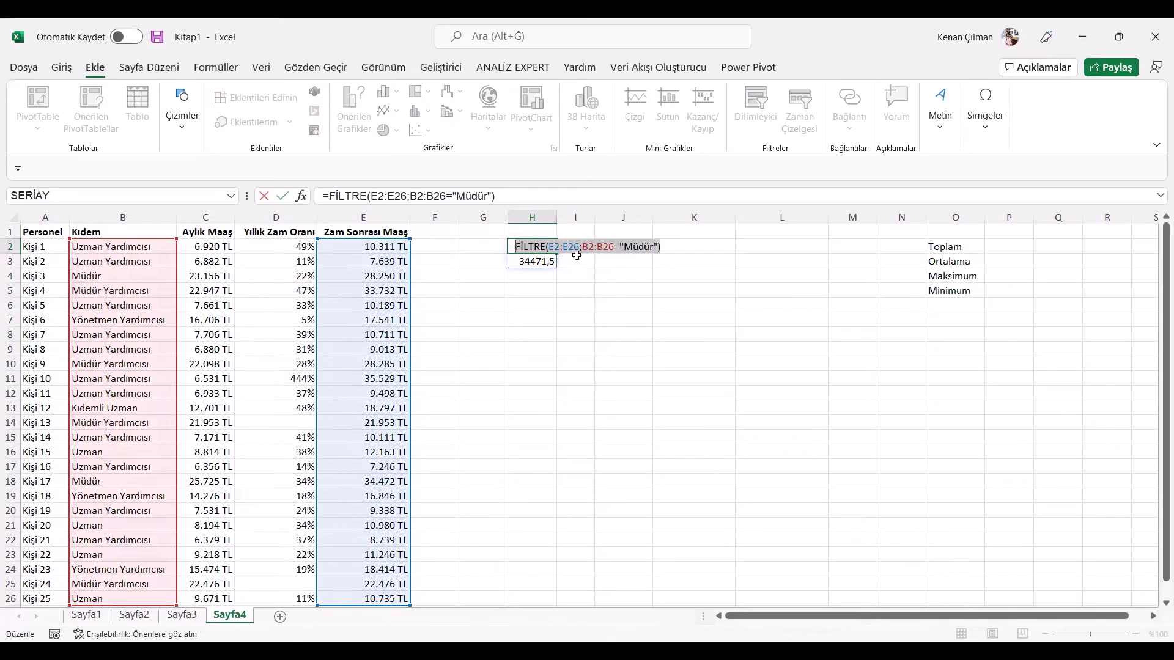
key("Escape")
left_click(998, 245)
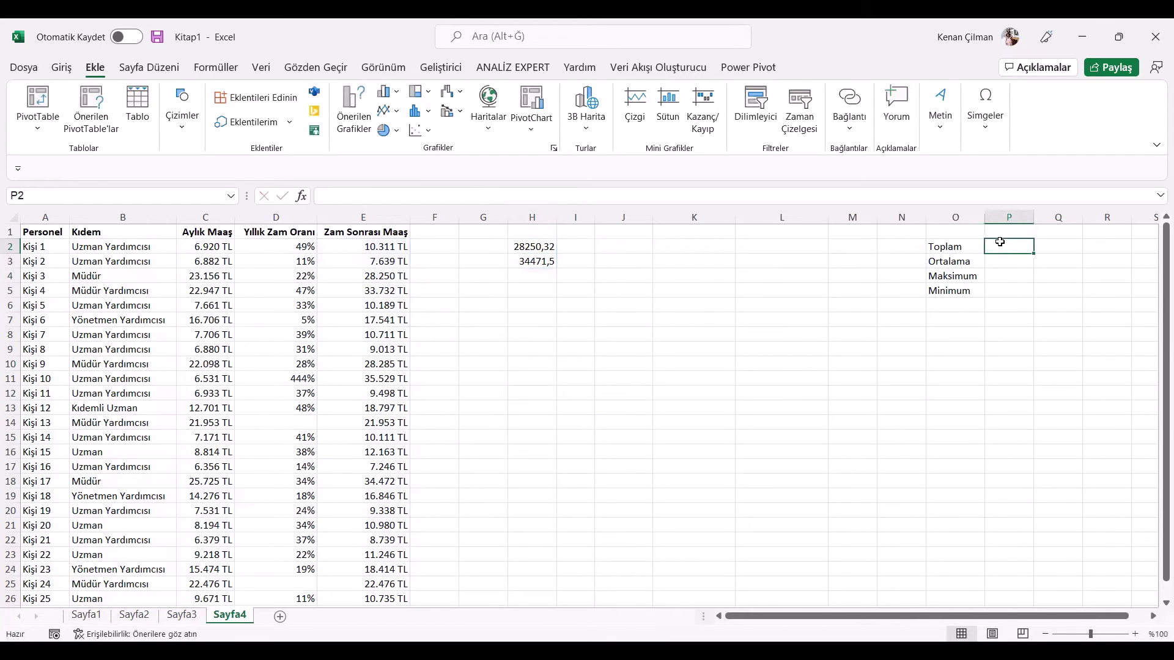
double_click(529, 250)
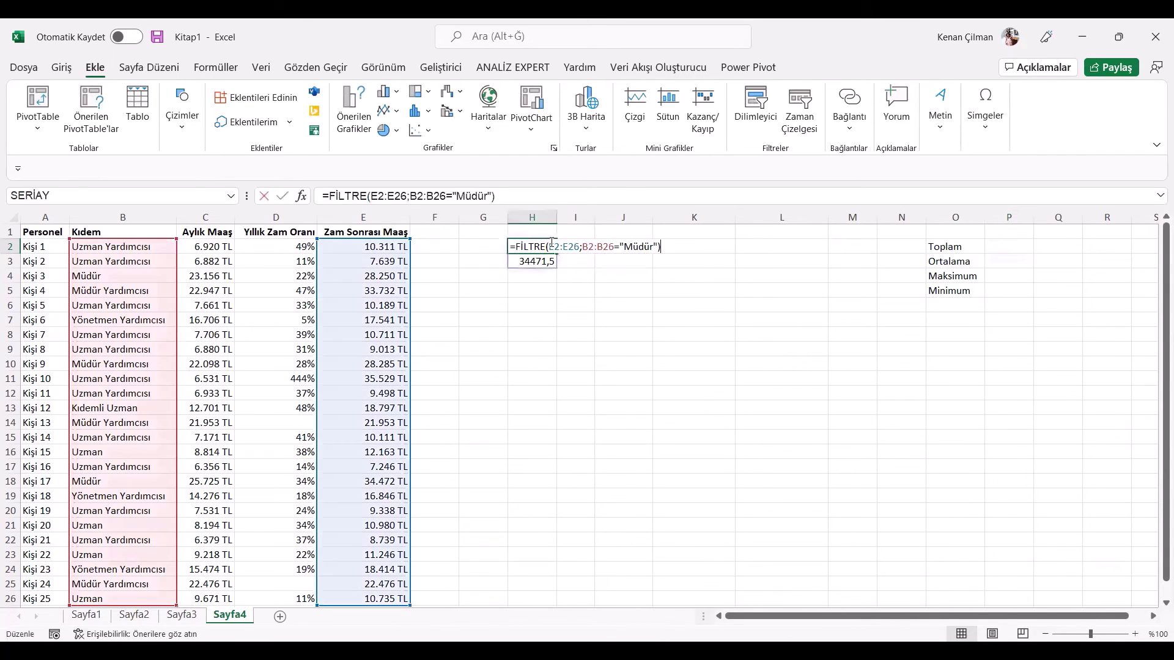
left_click_drag(515, 247, 649, 247)
left_click(513, 246)
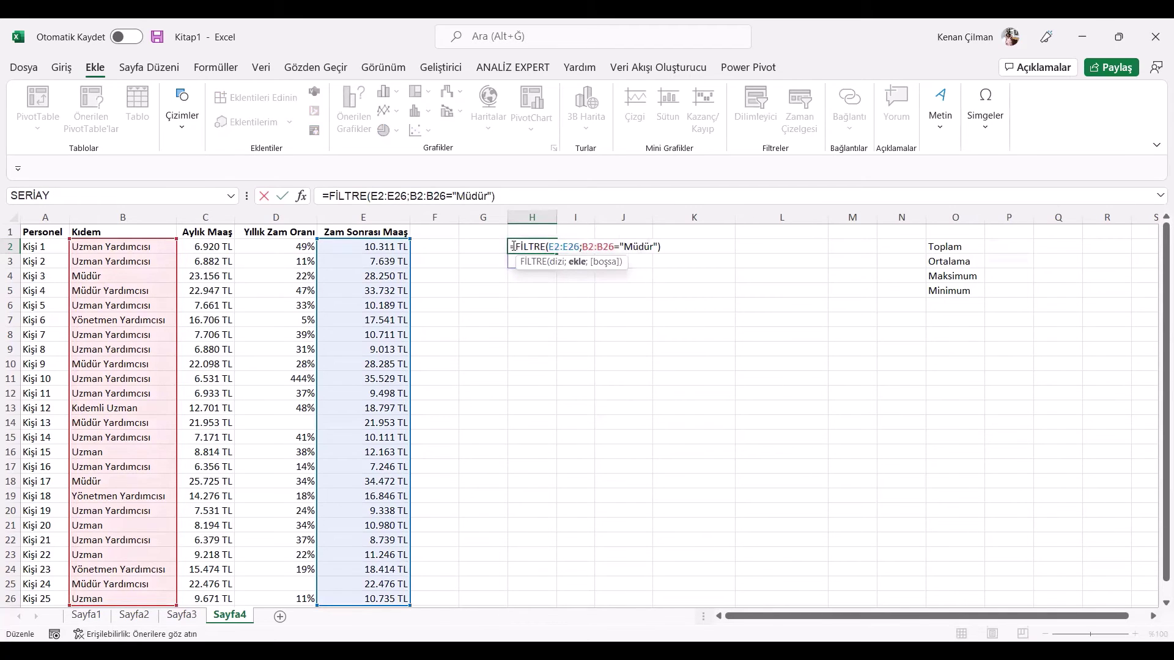
- Calculate Toplam in P2 with =TOPLA(FİLTRE(E2:E26;B2:B26="Müdür")), reusing the copied expression
left_click(1030, 246)
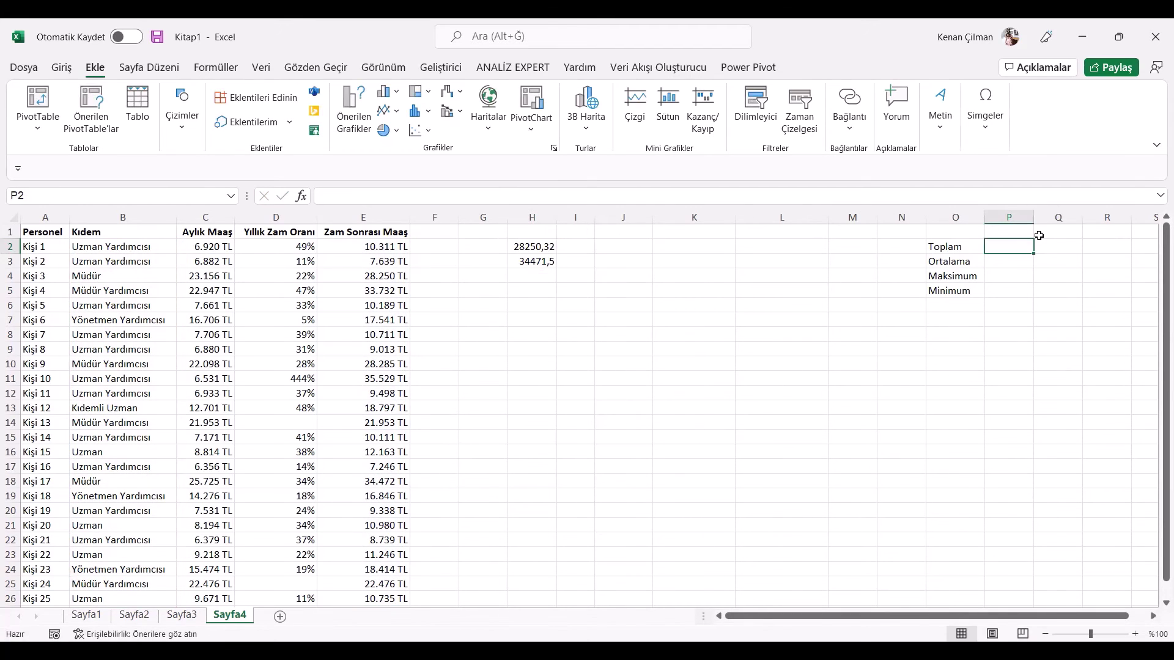
type("=")
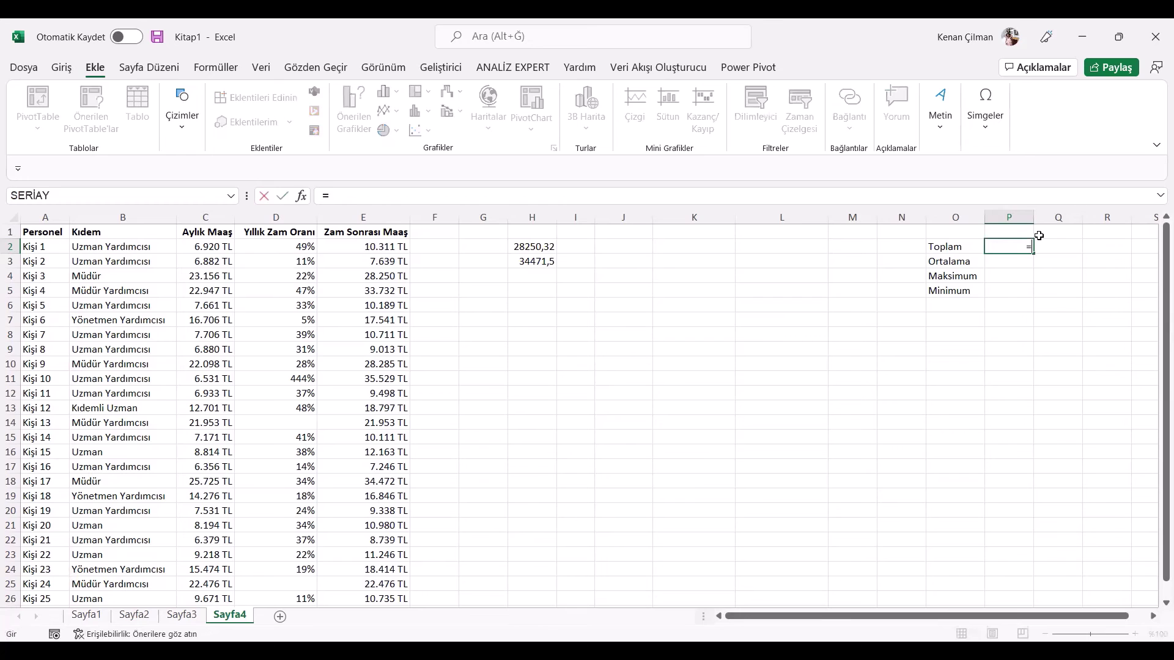
type("TOPLA(")
key("ctrl+v")
type(")")
key("ctrl+Return")
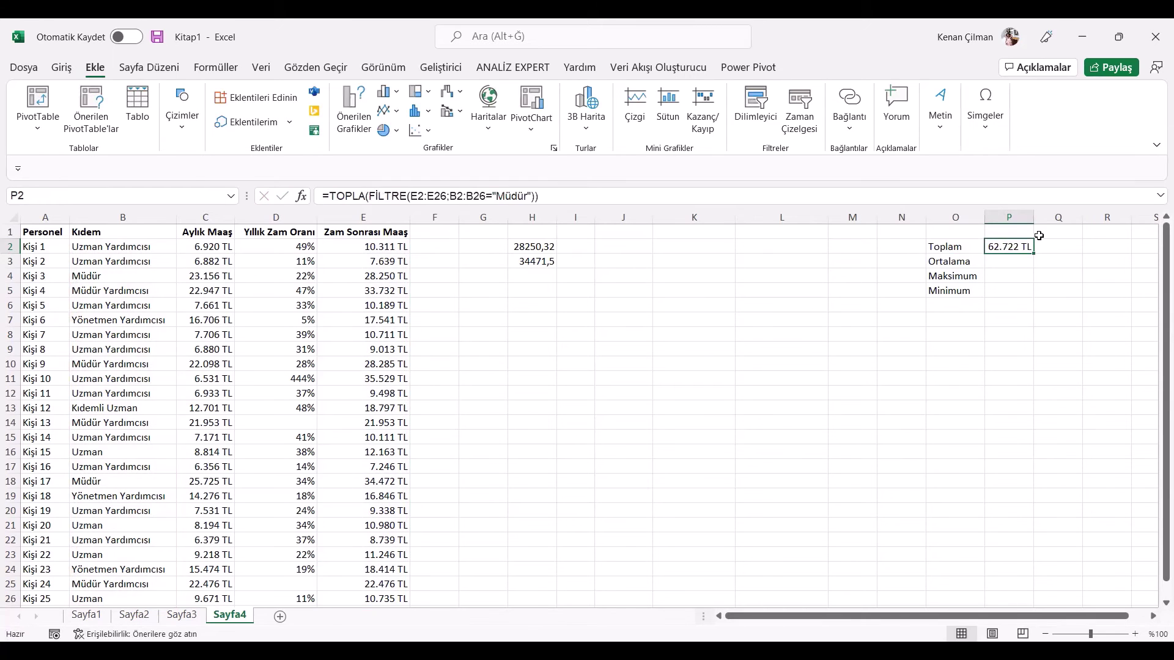
key("F2")
key("ctrl+Return")
- Calculate Ortalama in P3 with ORTALAMA around the copied FİLTRE expression
key("Down")
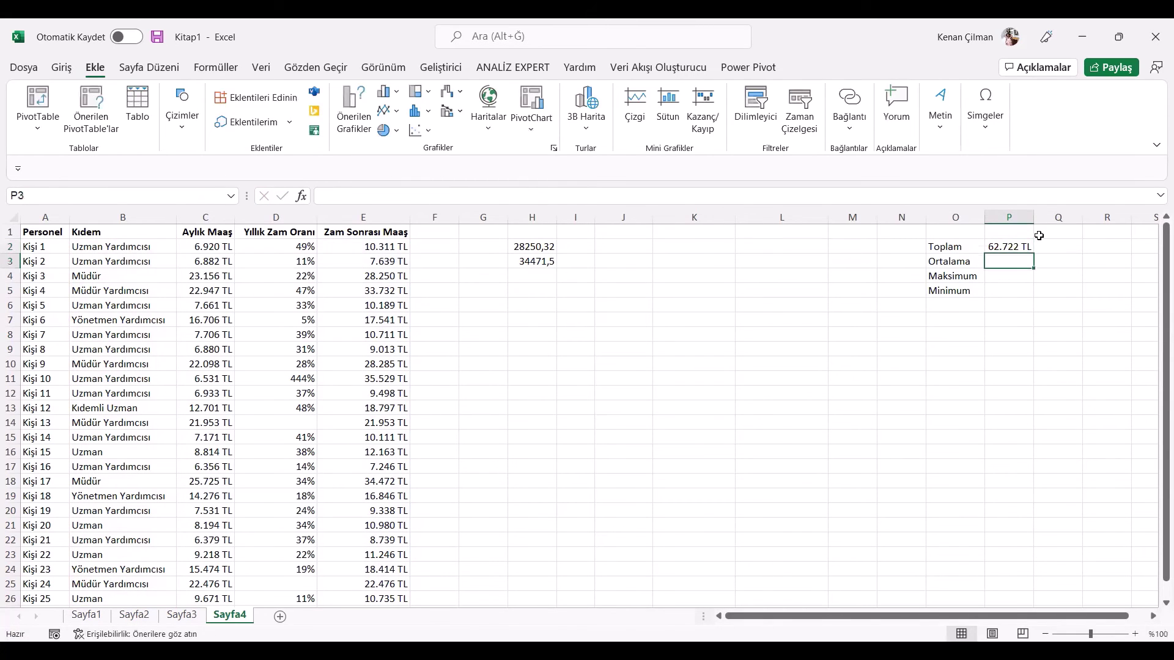
type("=")
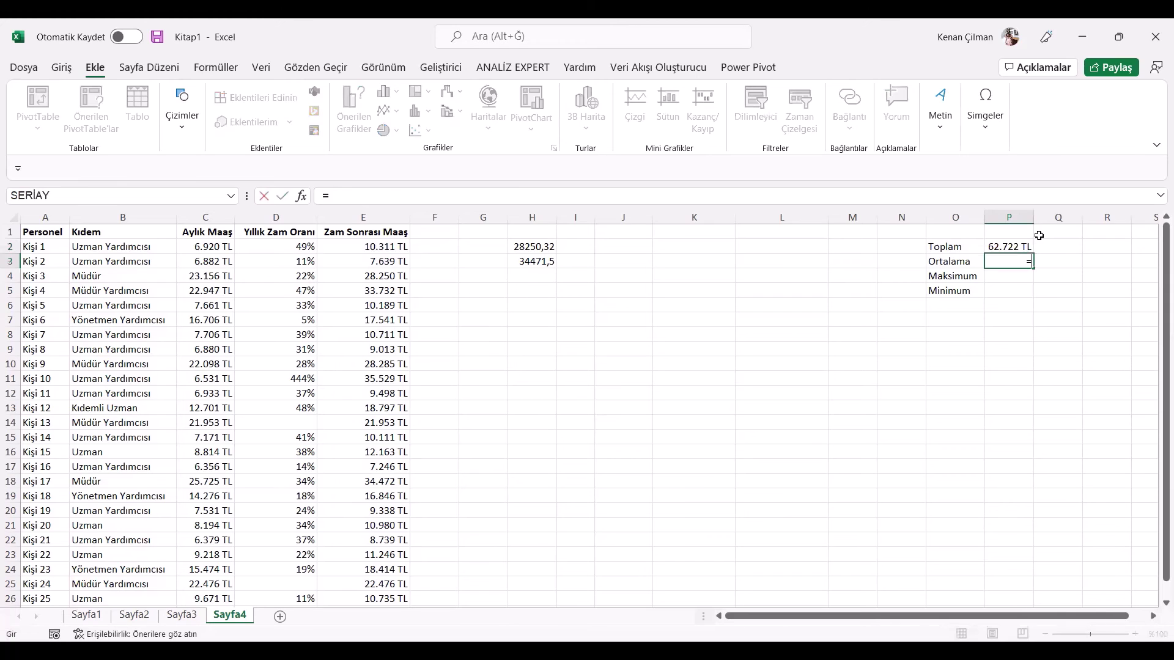
type("ORTALAMA(")
key("ctrl+v")
type(")")
key("Return")
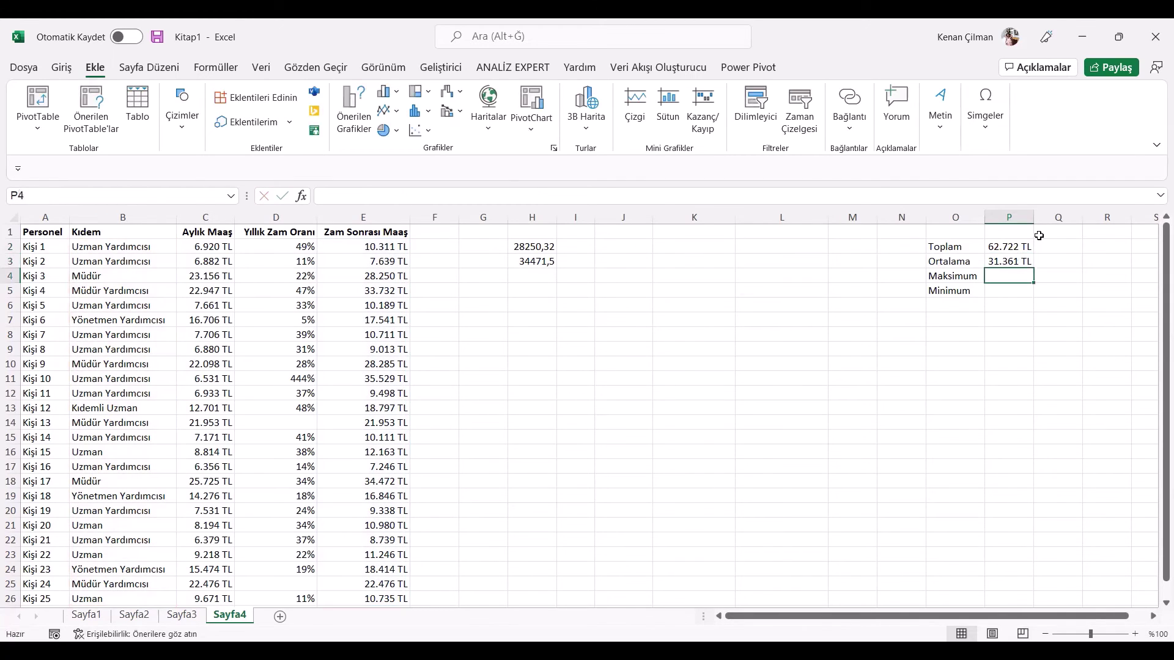
- Calculate Maksimum in P4 from the Müdür salaries and Minimum in P5 with =MİN(FİLTRE(E2:E26;B2:B26="Müdür"))
type("=")
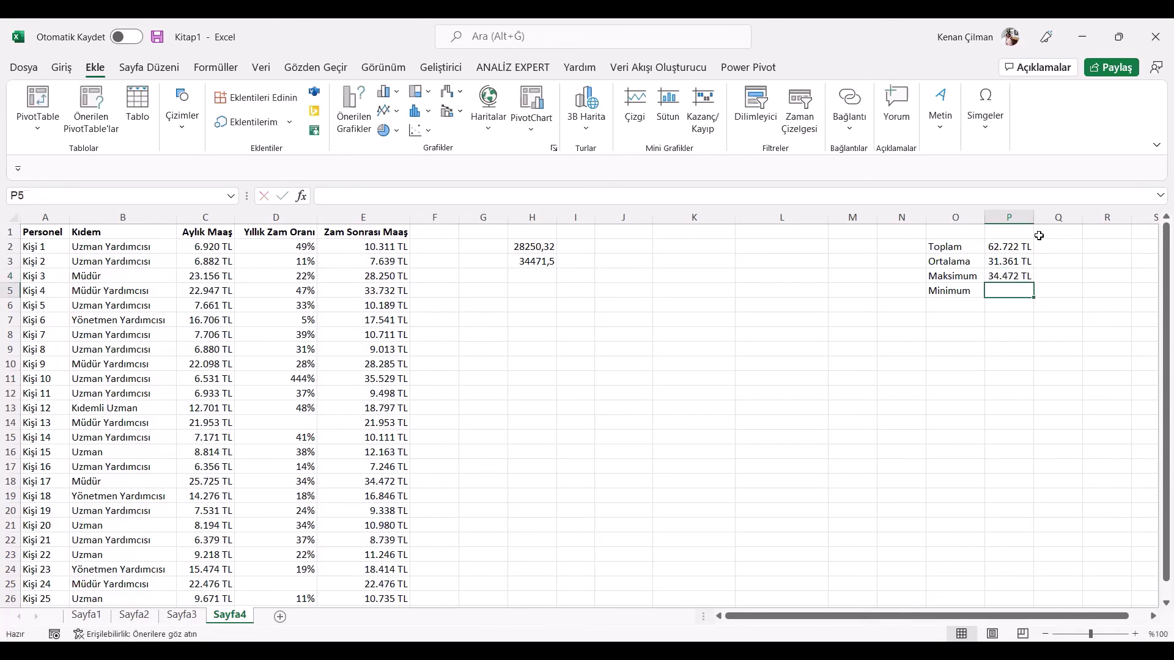
type("=")
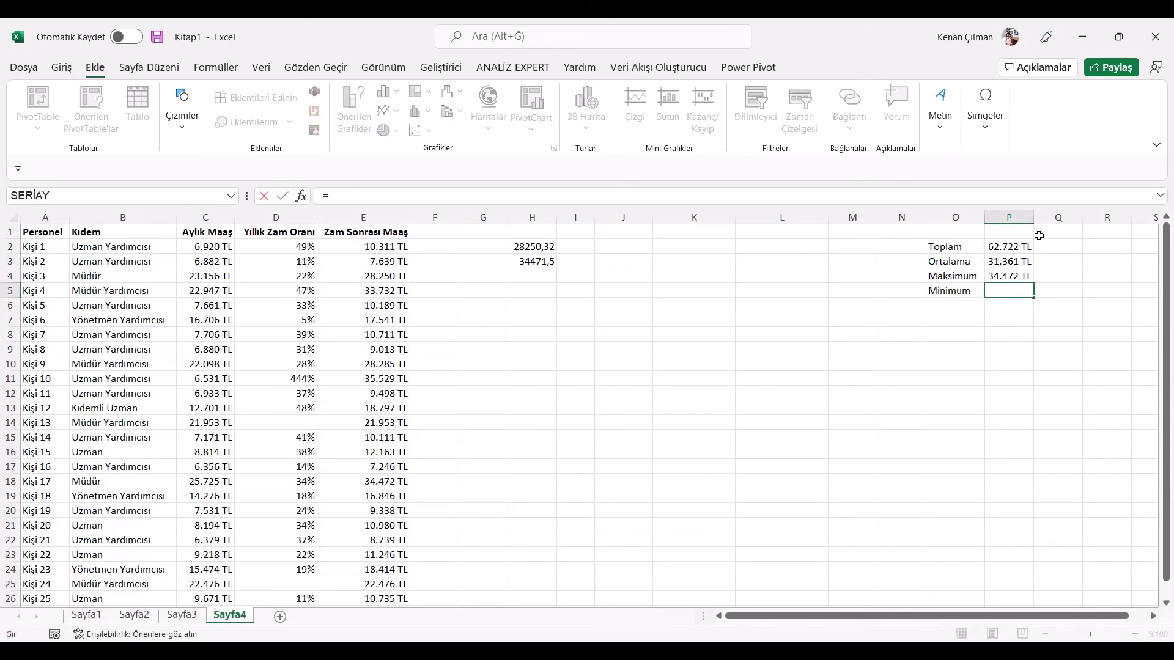
type("MİN(FİLTRE(E2:E26;B2:B26=\"Müdür\"))")
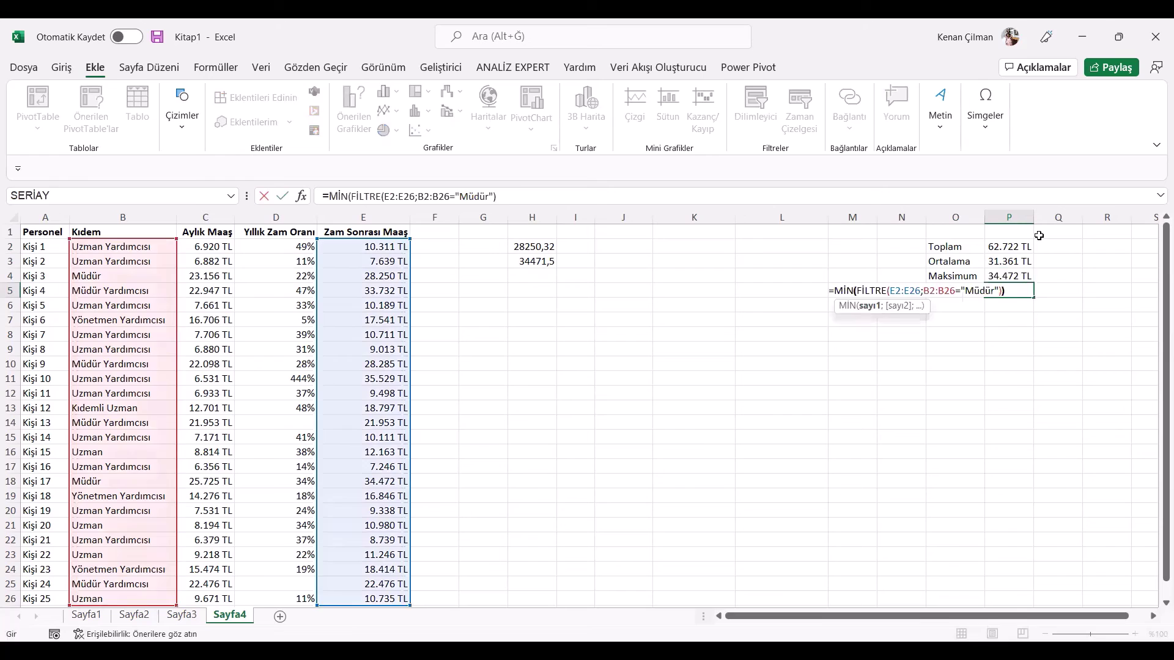
key("ctrl+Return")
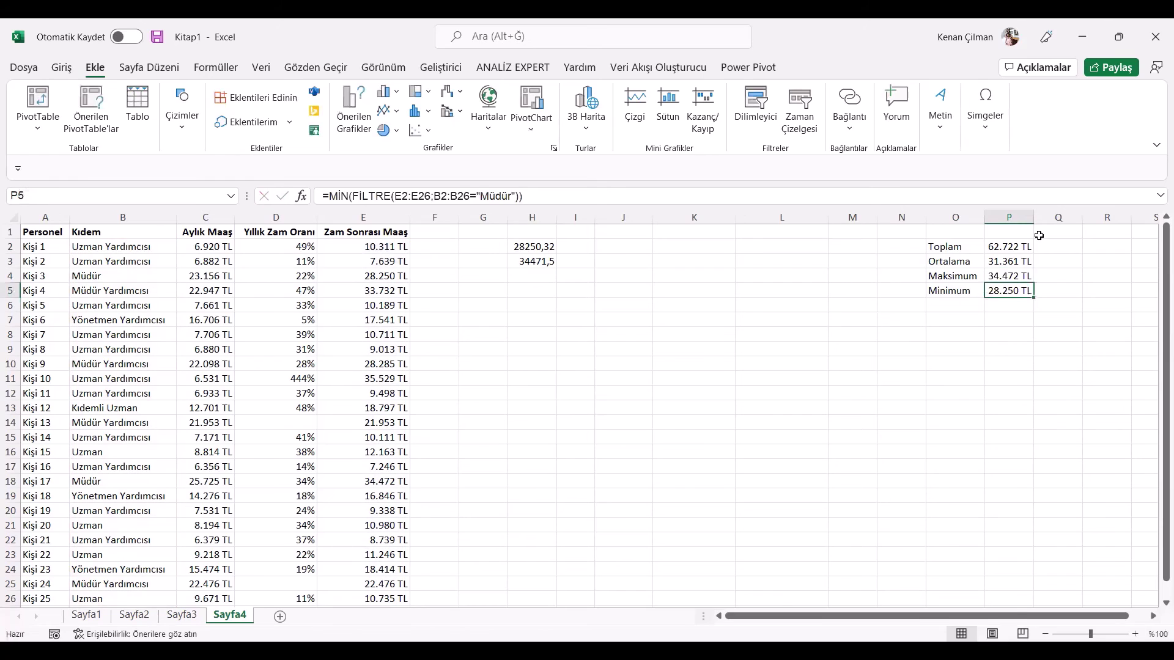
left_click(1002, 252)
key("F2")
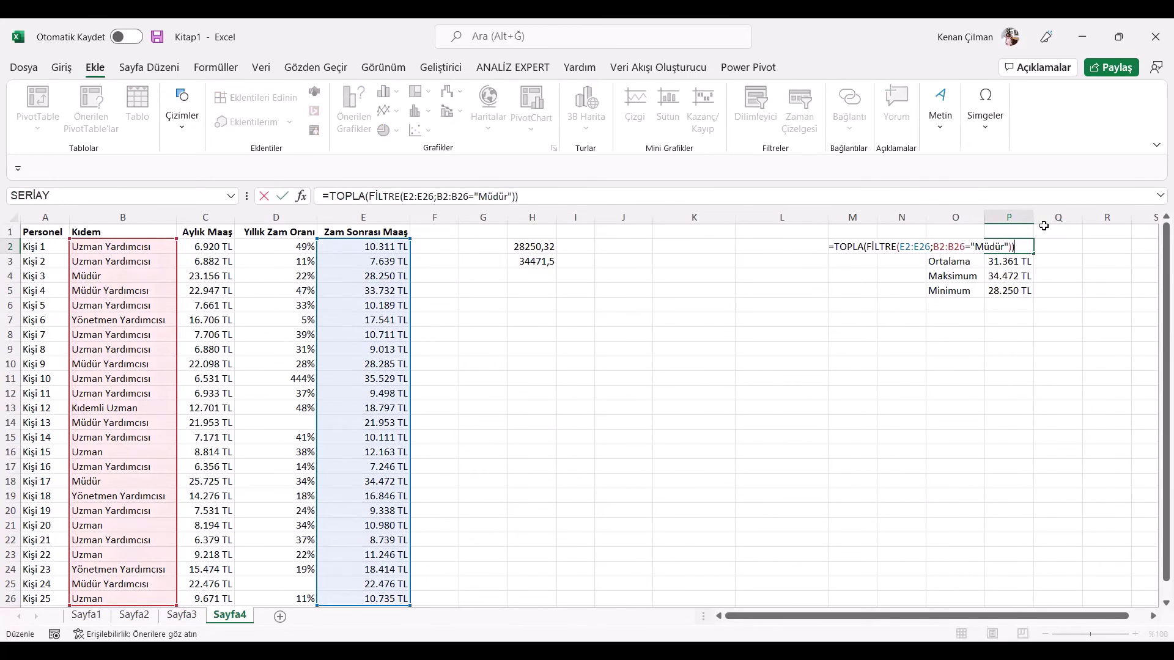
key("Escape")
- Add the label Kıdem in O1 above the summary and enter Müdür beside it in P1
left_click(949, 232)
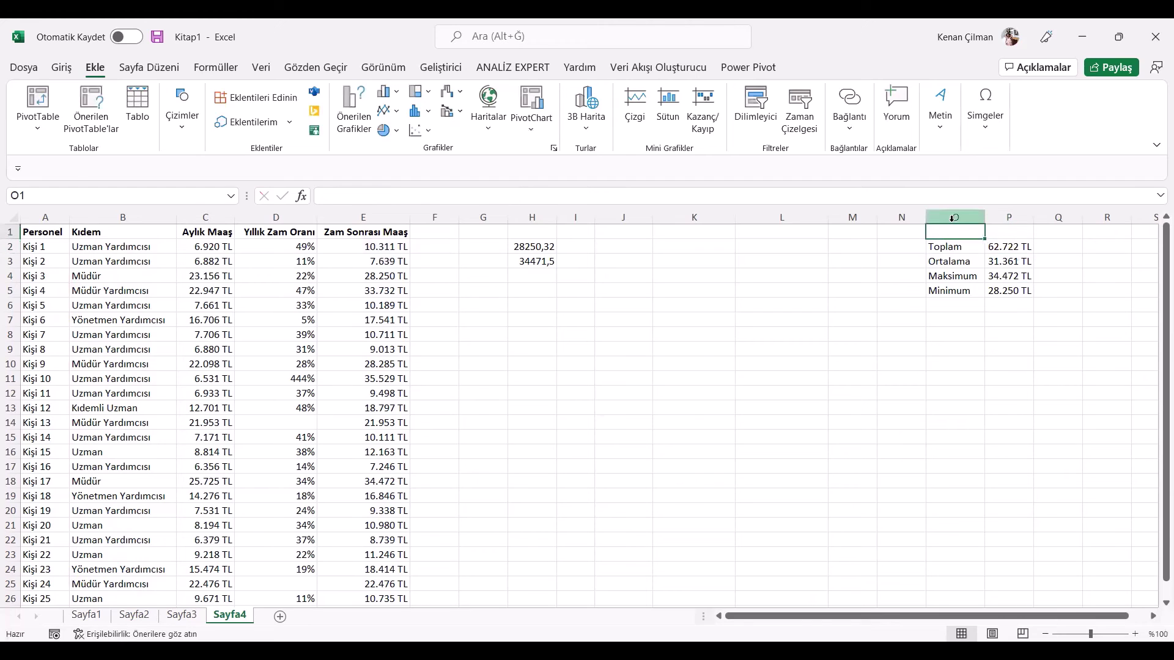
type("Kıdem")
key("Tab")
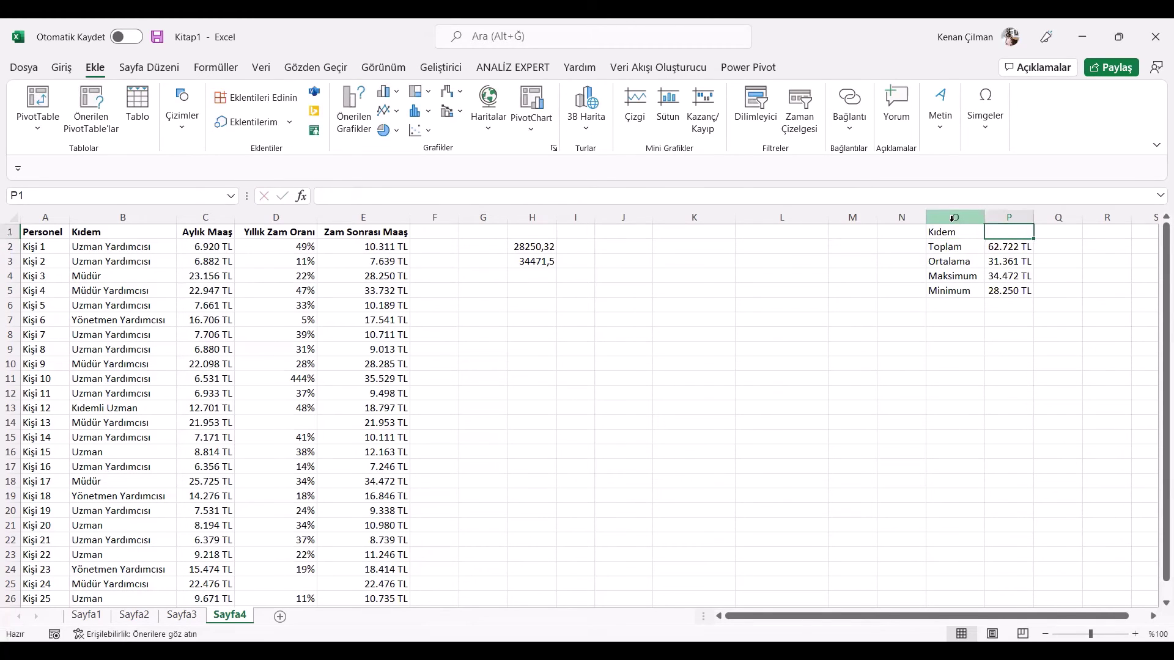
type("Müdür")
key("Return")
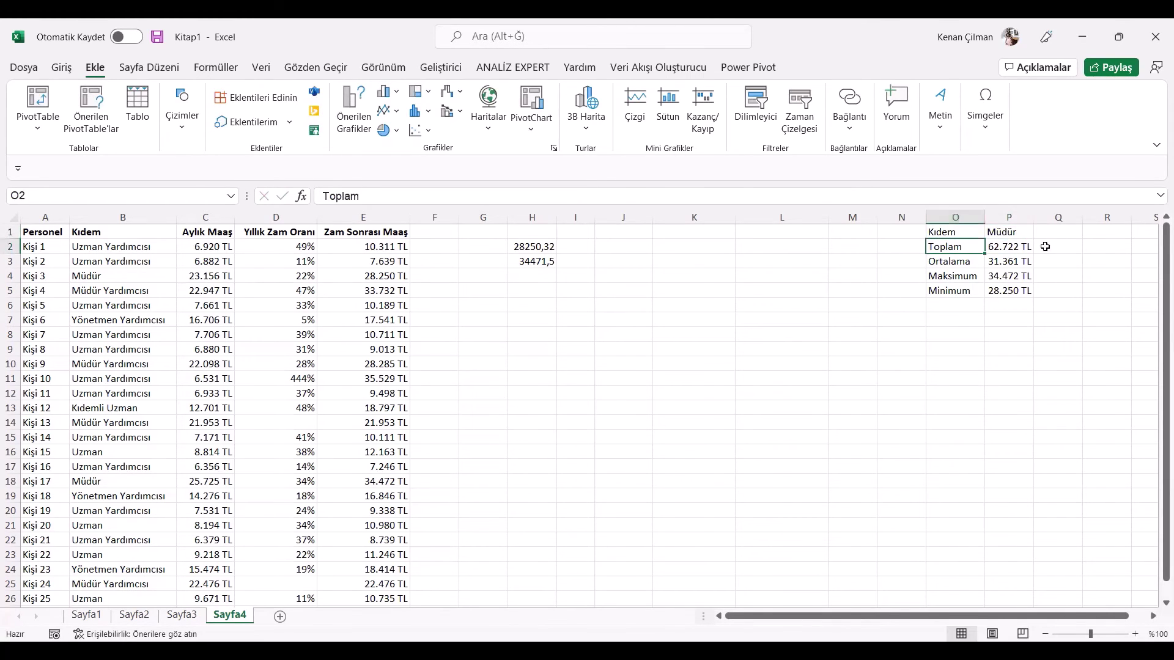
- Replace the literal "Müdür" in the Toplam formula in P2 with a reference to P1
left_click(1024, 250)
double_click(1010, 244)
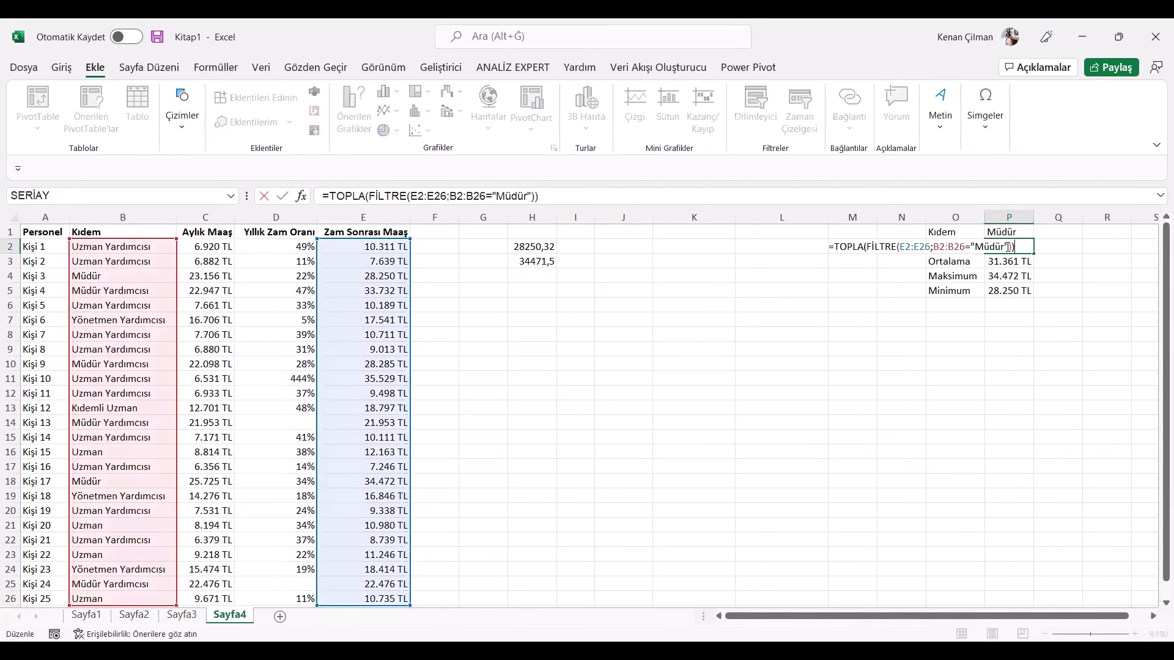
left_click_drag(1005, 247, 975, 246)
left_click(1009, 227)
key("Return")
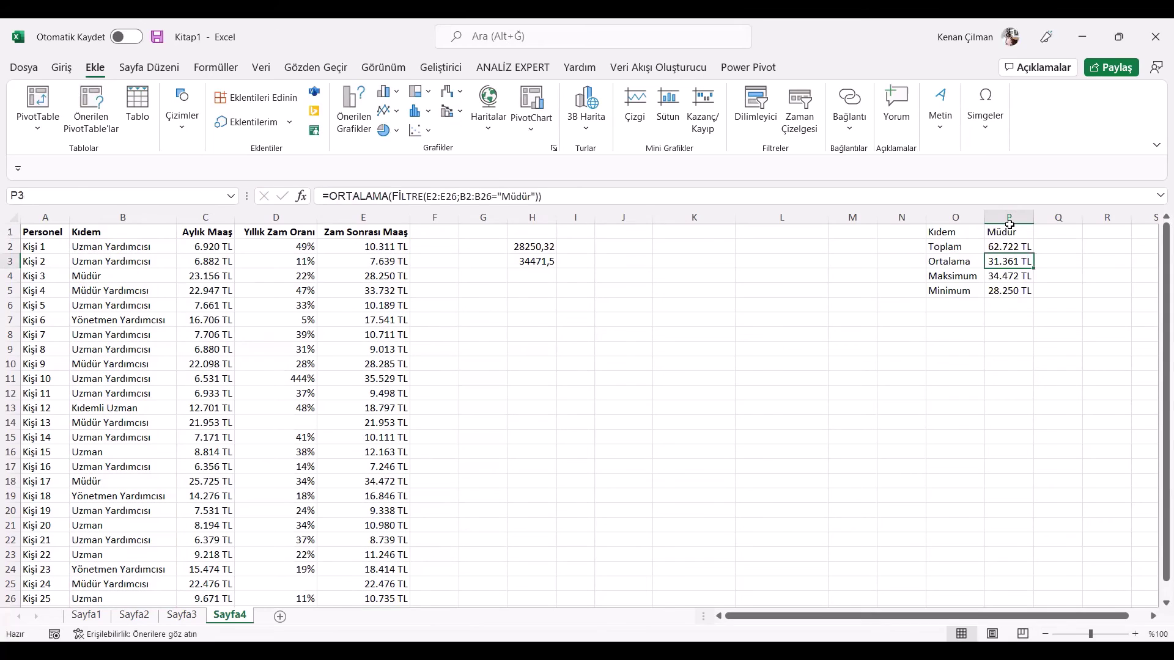
- Change the Kıdem criterion in P1 to Uzman
left_click(998, 248)
double_click(998, 248)
left_click(1010, 228)
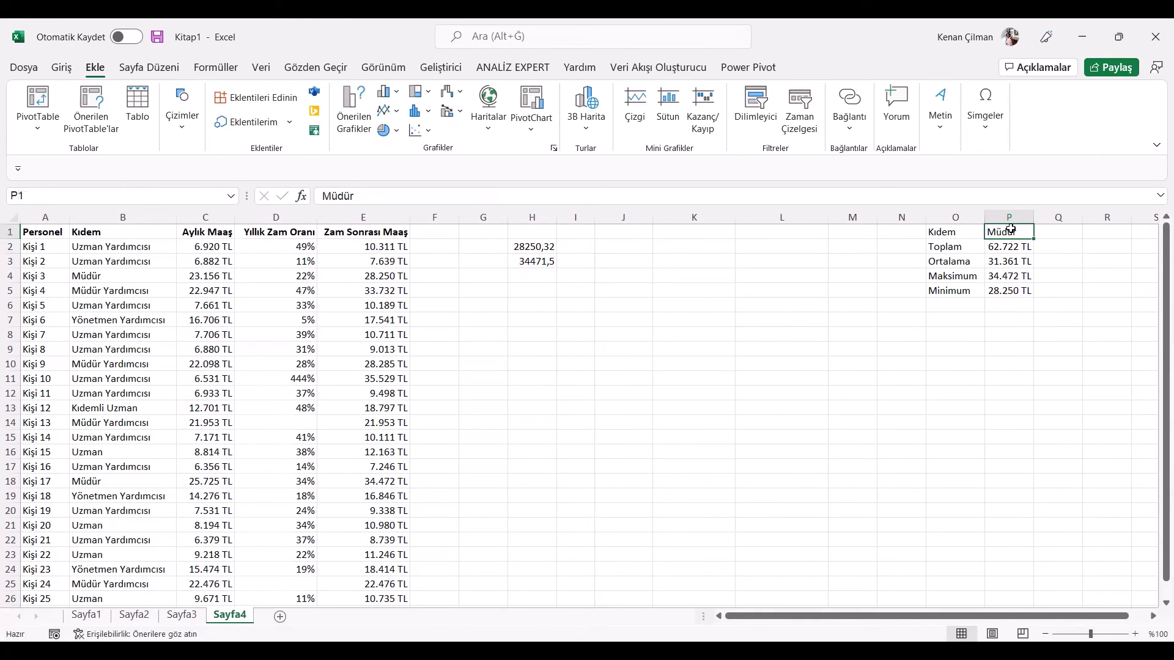
type("Uzman")
key("Return")
- Compare the criteria used in the Toplam formula in P2 and the Ortalama formula in P3
left_click(1010, 229)
key("Down")
key("F2")
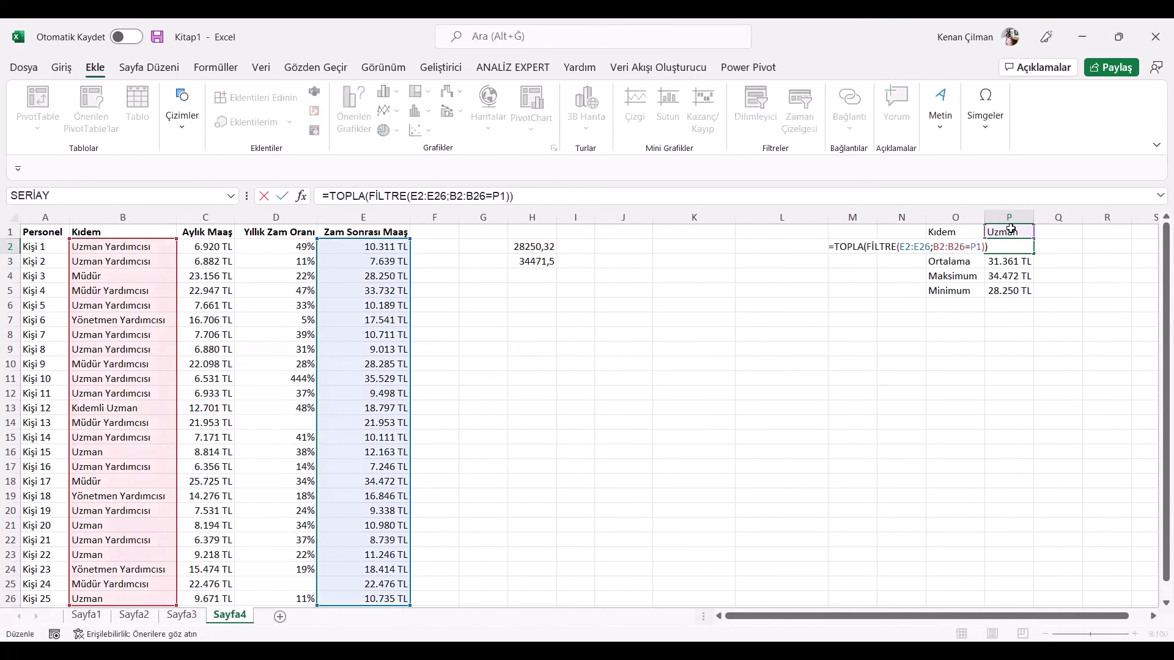
key("Escape")
key("Down")
key("F2")
key("Escape")
key("Up")
key("F2")
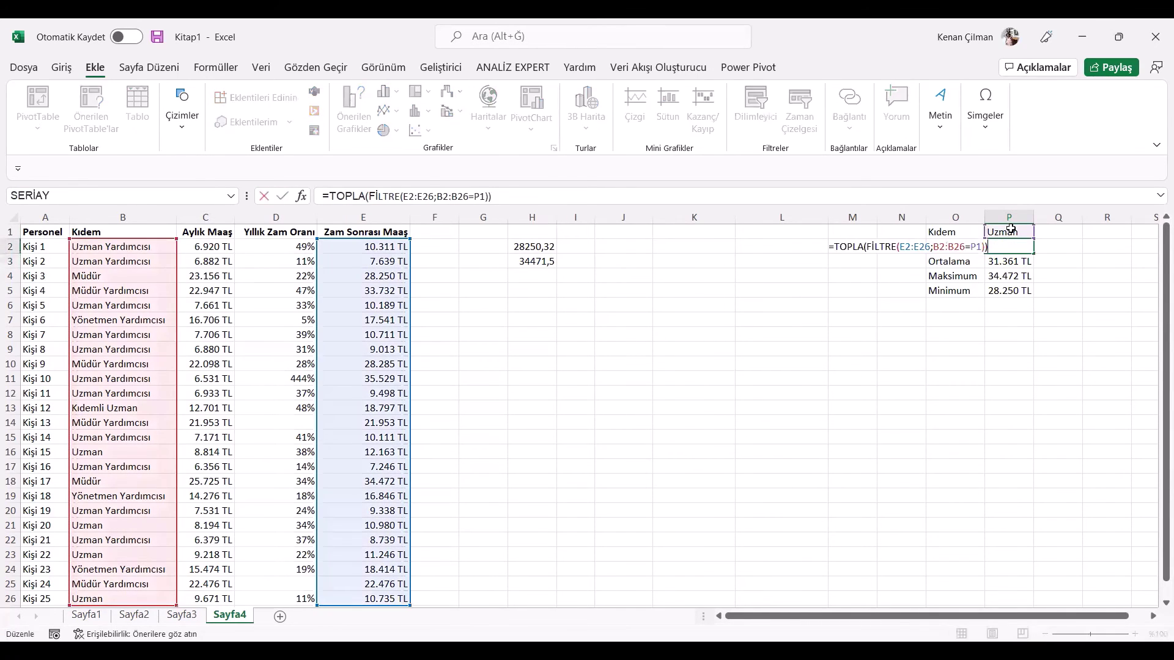
key("Escape")
- Replace every "Müdür" with P1 in the summary formulas of column P, using Find and Replace on the cells from P2 down
left_click_drag(1010, 261, 1009, 304)
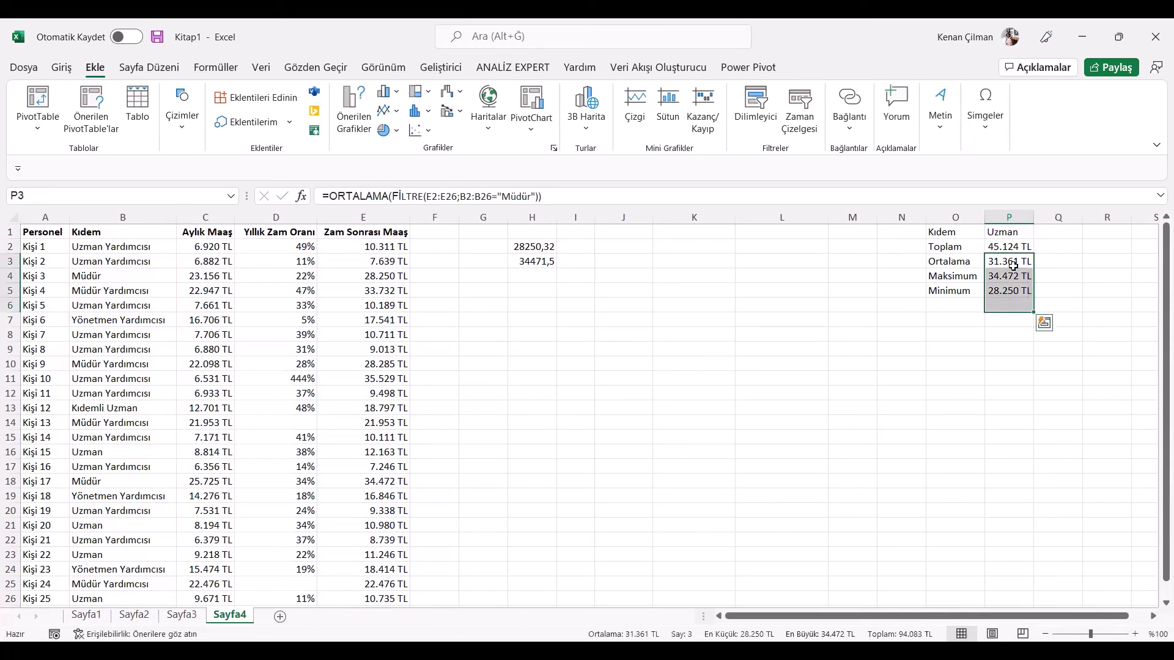
double_click(1013, 265)
key("Escape")
key("F2")
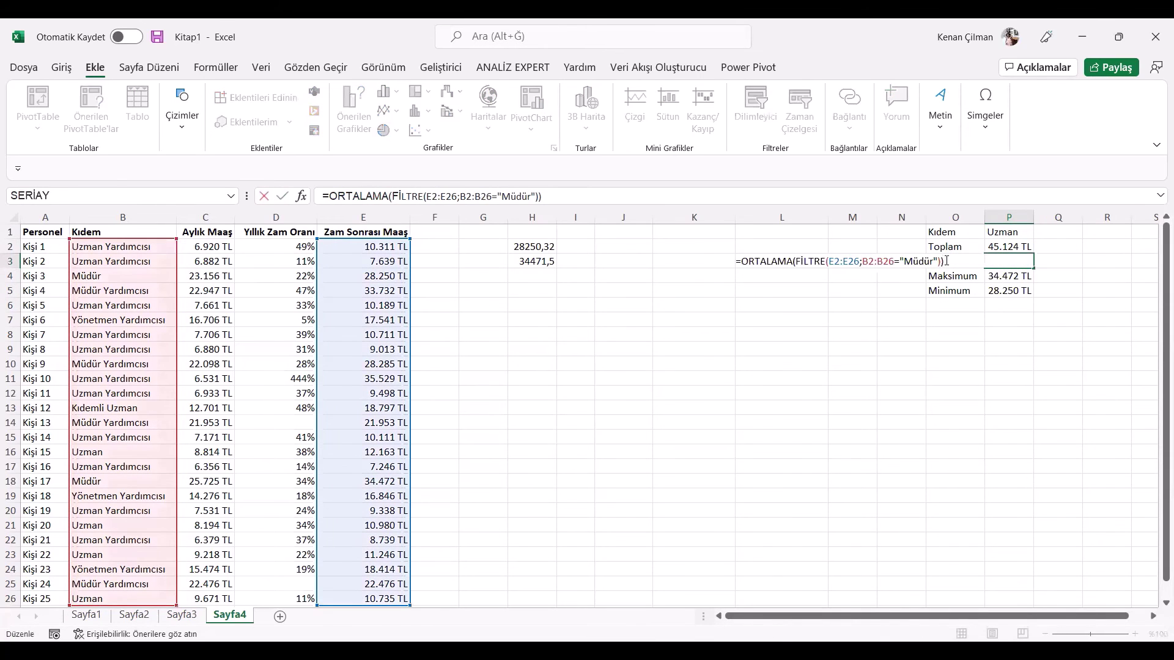
left_click_drag(939, 263, 908, 264)
key("Escape")
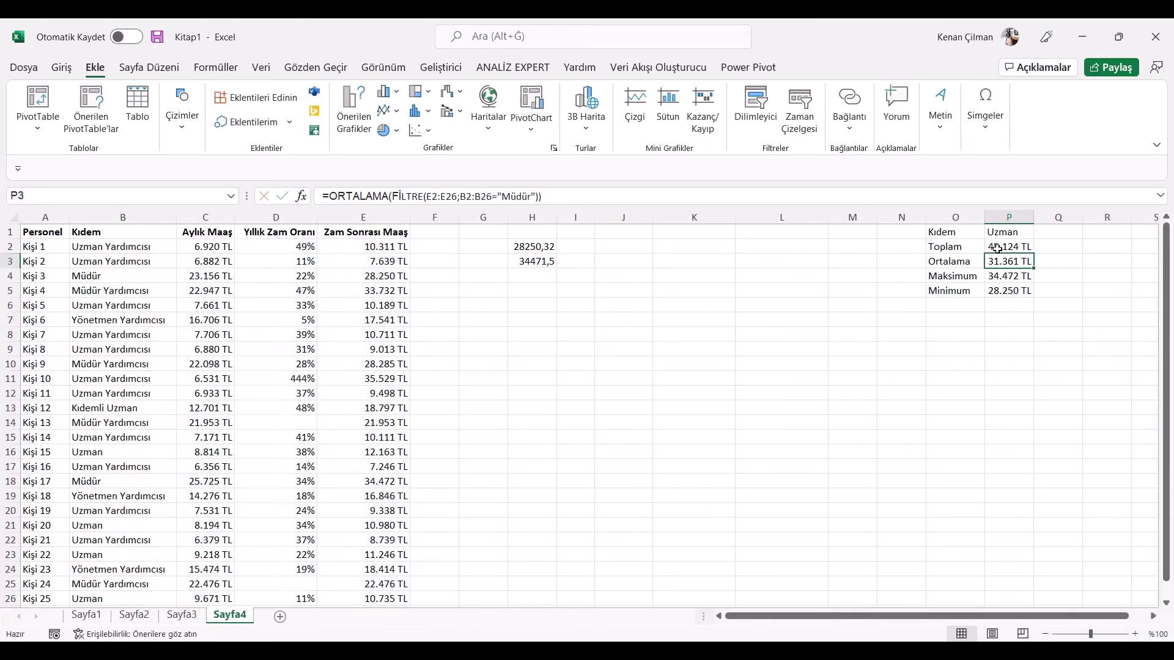
left_click_drag(1009, 247, 990, 328)
key("ctrl+f")
left_click(721, 379)
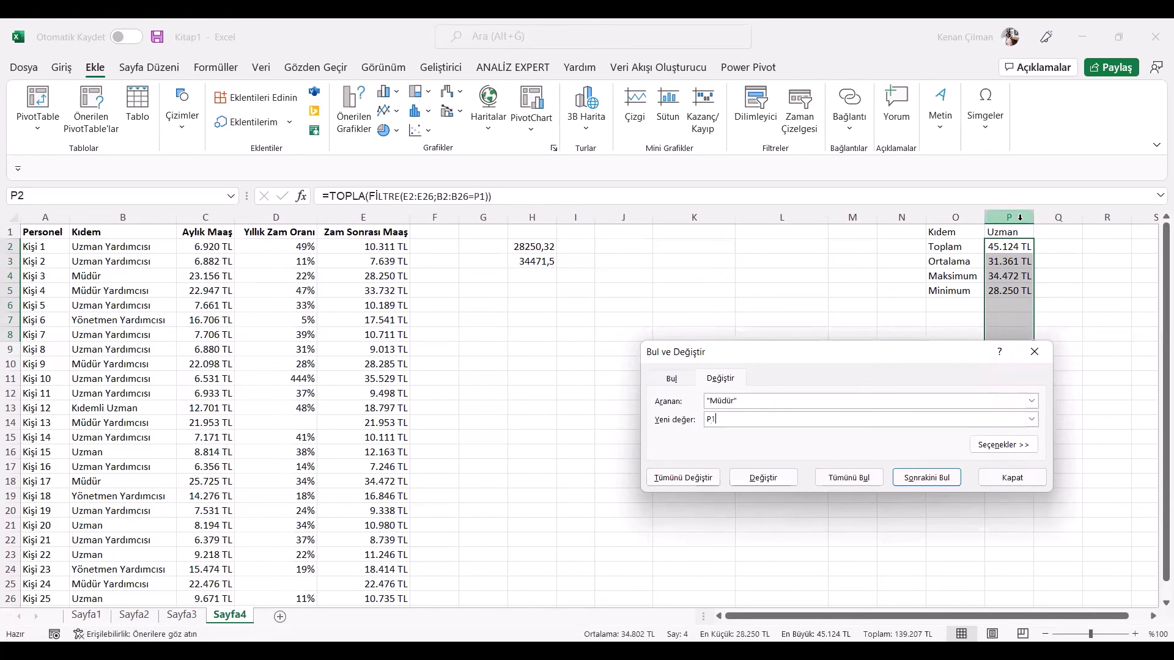
left_click(697, 477)
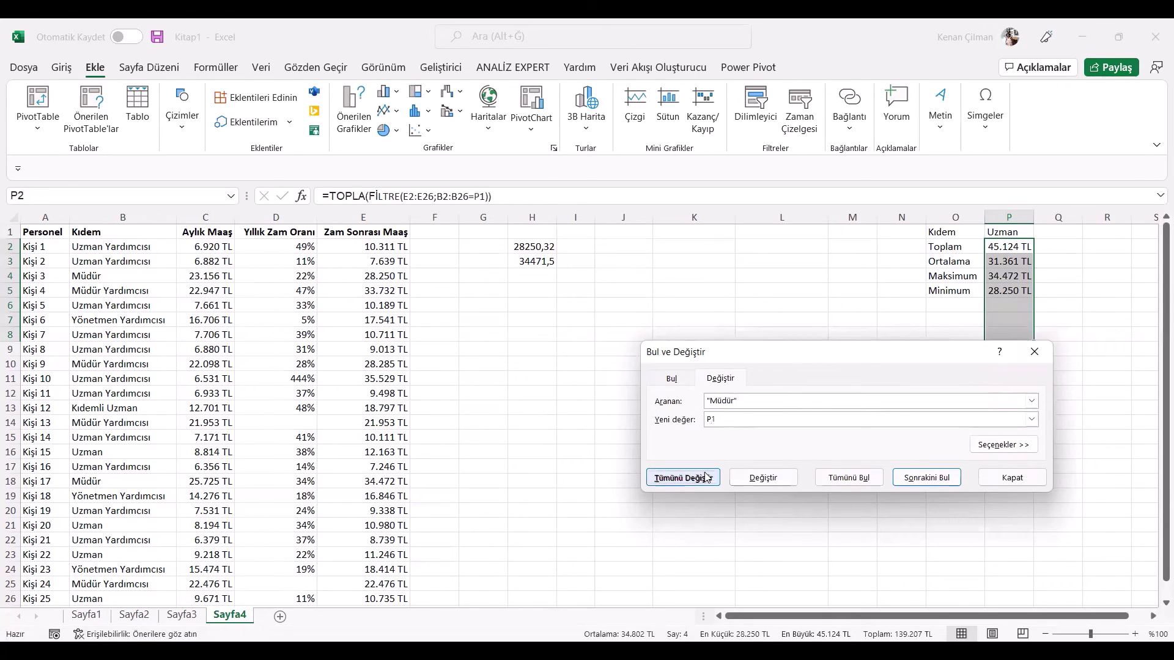
- Check the criterion reference in the Ortalama, Maksimum and Minimum formulas in P3:P5
left_click(1010, 264)
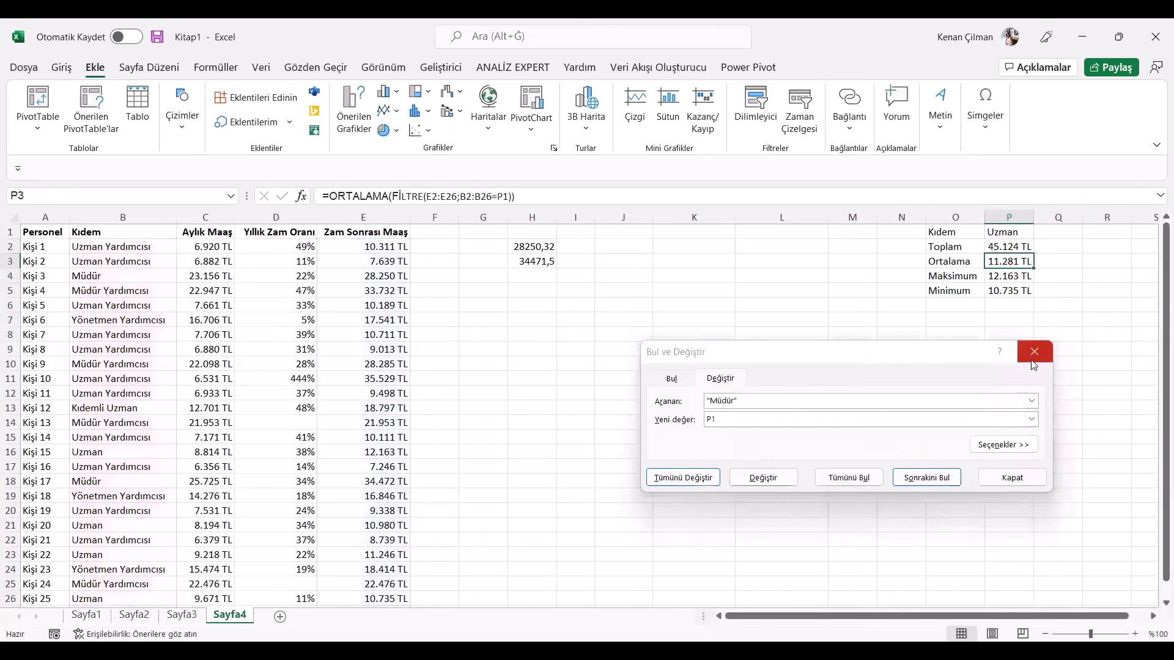
double_click(1021, 275)
key("Escape")
double_click(1020, 290)
key("Escape")
left_click_drag(1009, 259, 1010, 304)
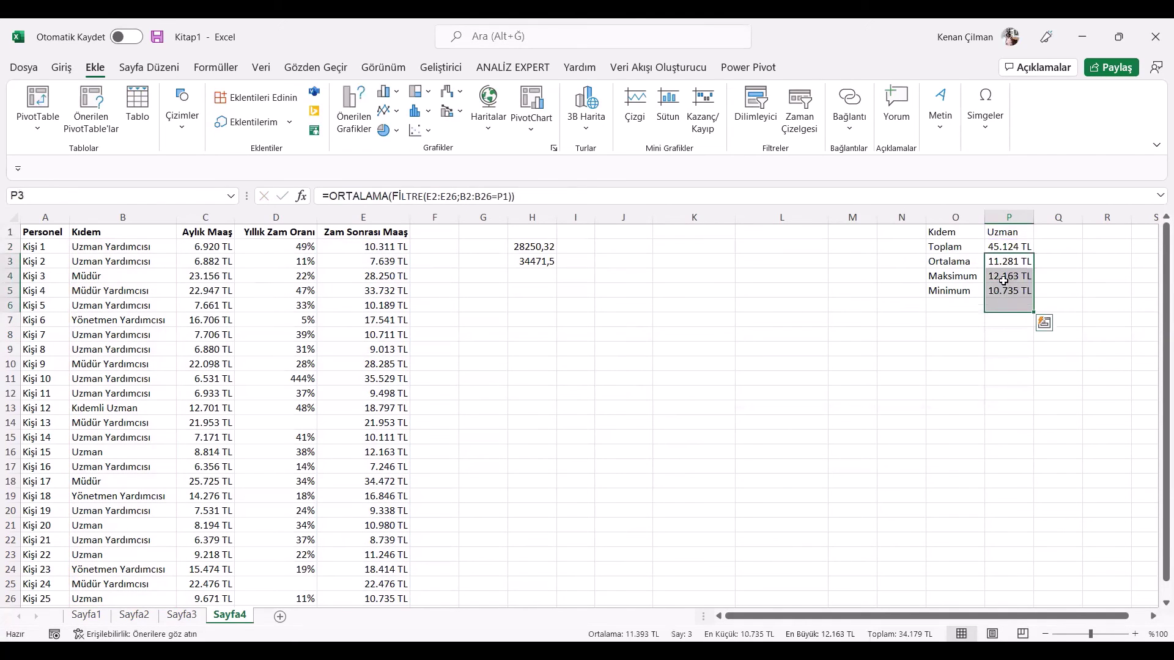
double_click(1006, 290)
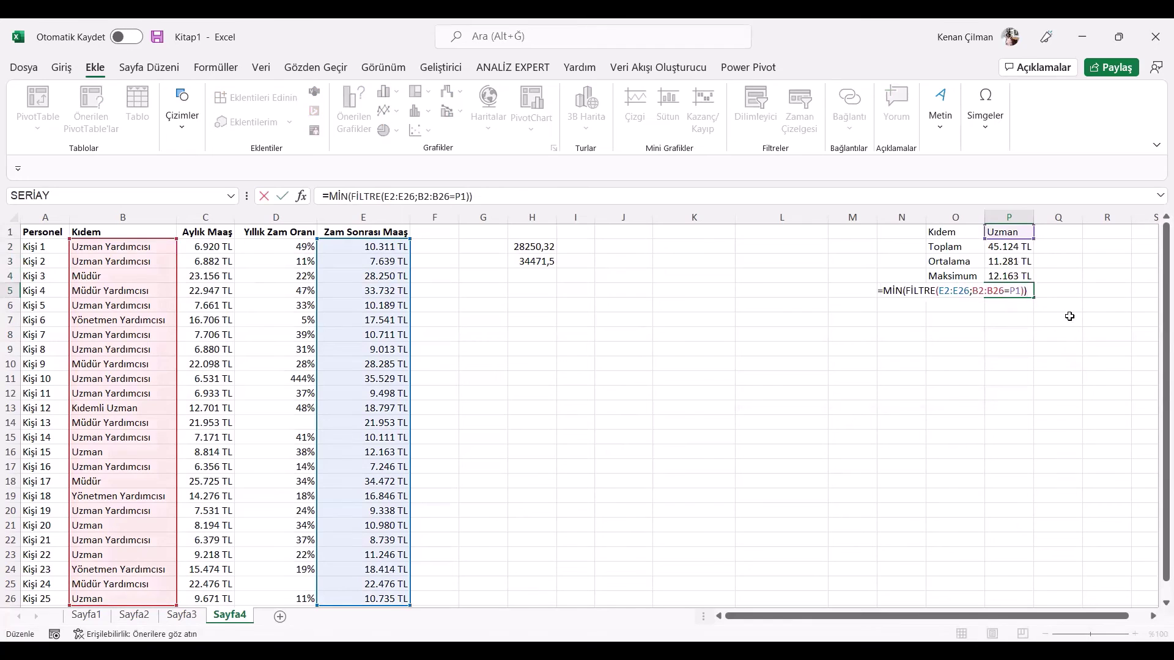
key("Escape")
- Move the summary block O2:P5 to H4:I7, clear the old FİLTRE result from H2:H3, and fit the widths of columns H and I
left_click(1001, 233)
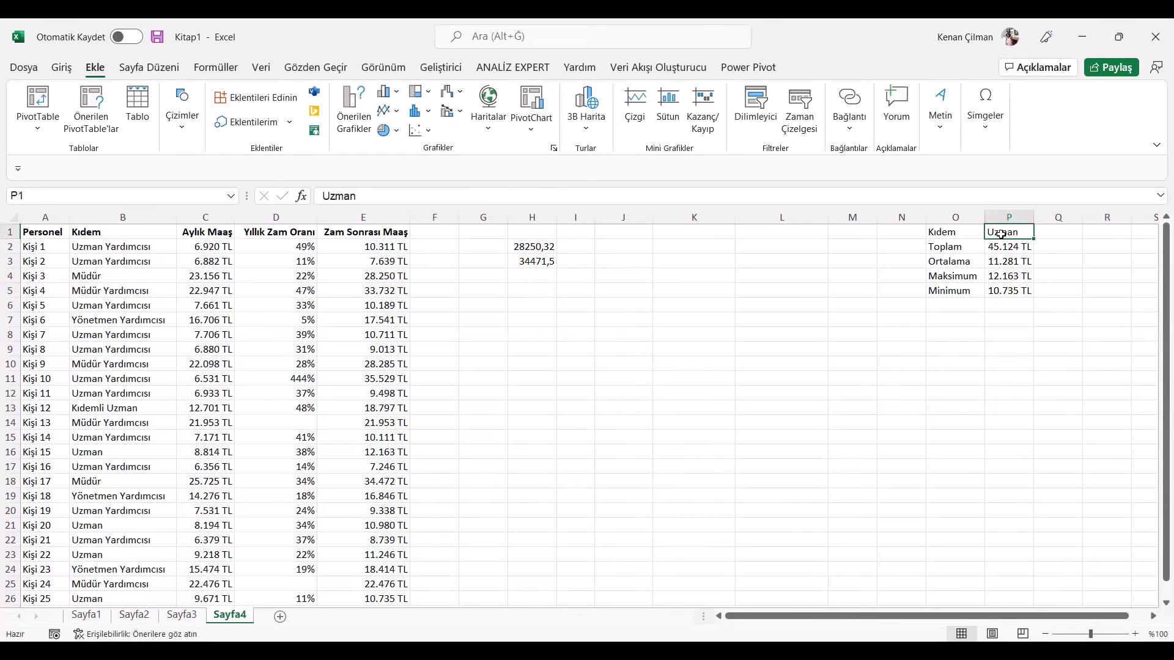
left_click_drag(962, 229, 1004, 229)
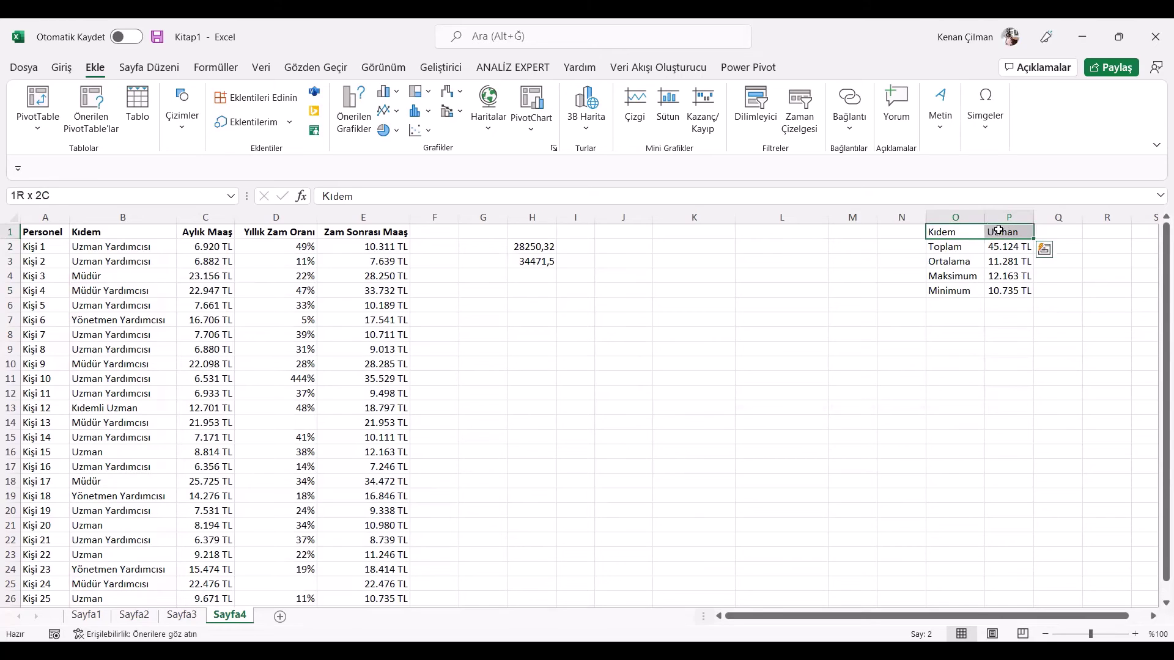
left_click(1009, 305)
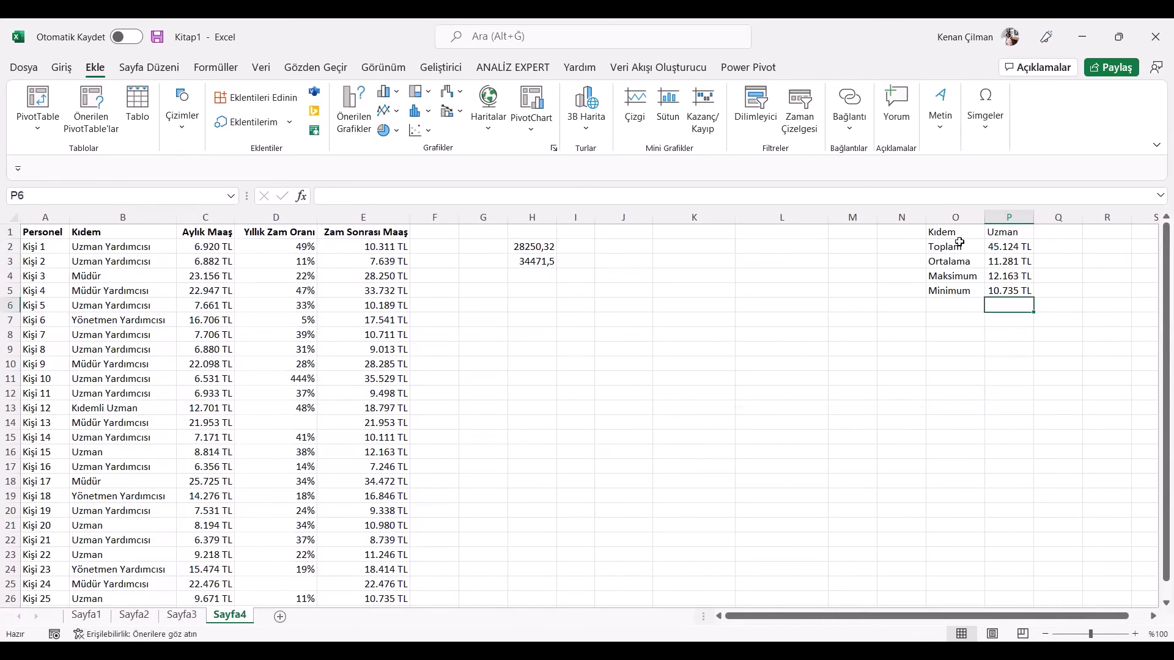
left_click_drag(954, 245, 1009, 292)
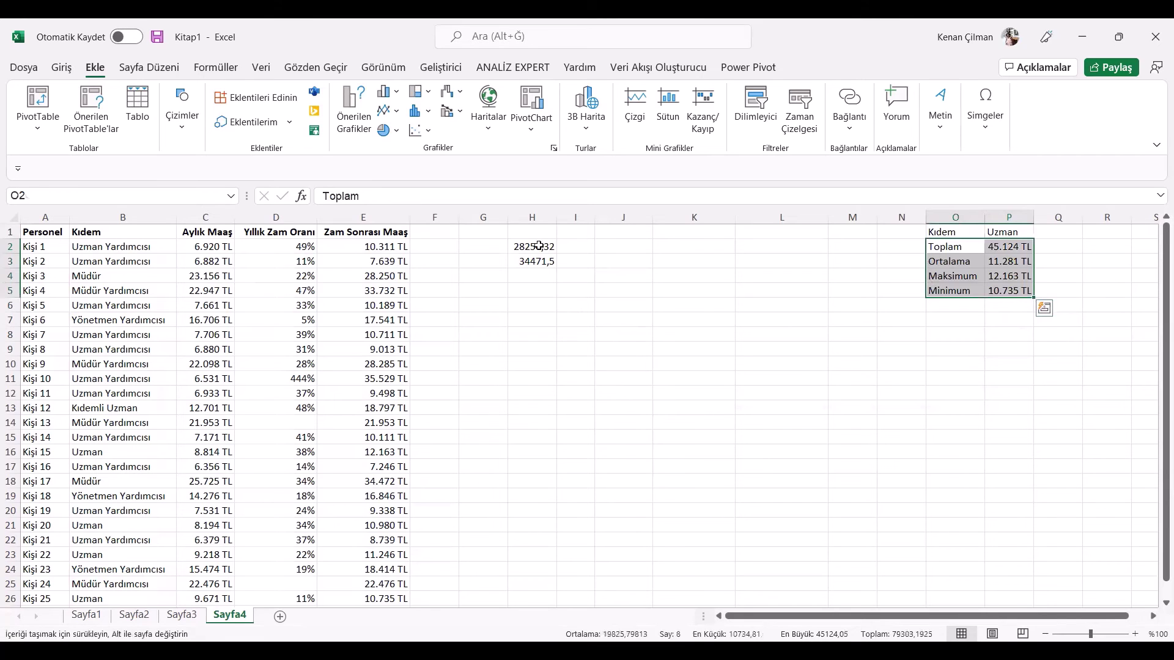
left_click_drag(523, 255, 575, 216)
left_click(548, 215)
double_click(594, 217)
- Move the Kıdem label and its criterion from O1:P1 to H1:I1
left_click_drag(972, 232, 1018, 232)
key("ctrl+x")
left_click(540, 231)
key("ctrl+v")
left_click(662, 256)
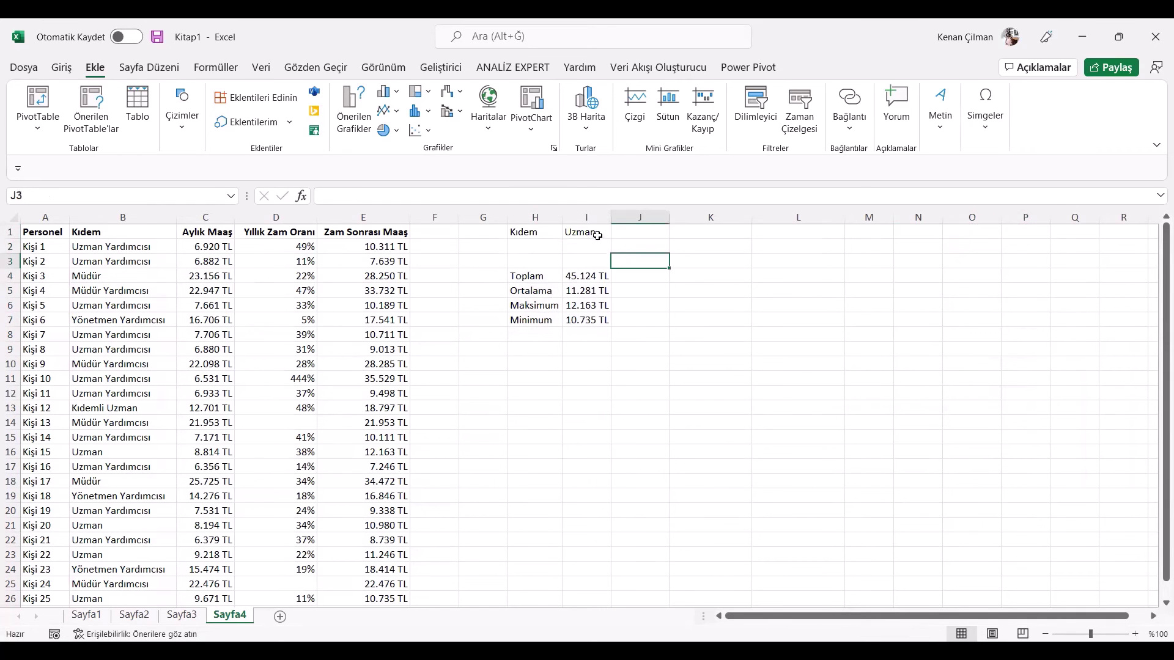
double_click(597, 236)
key("Escape")
left_click(583, 261)
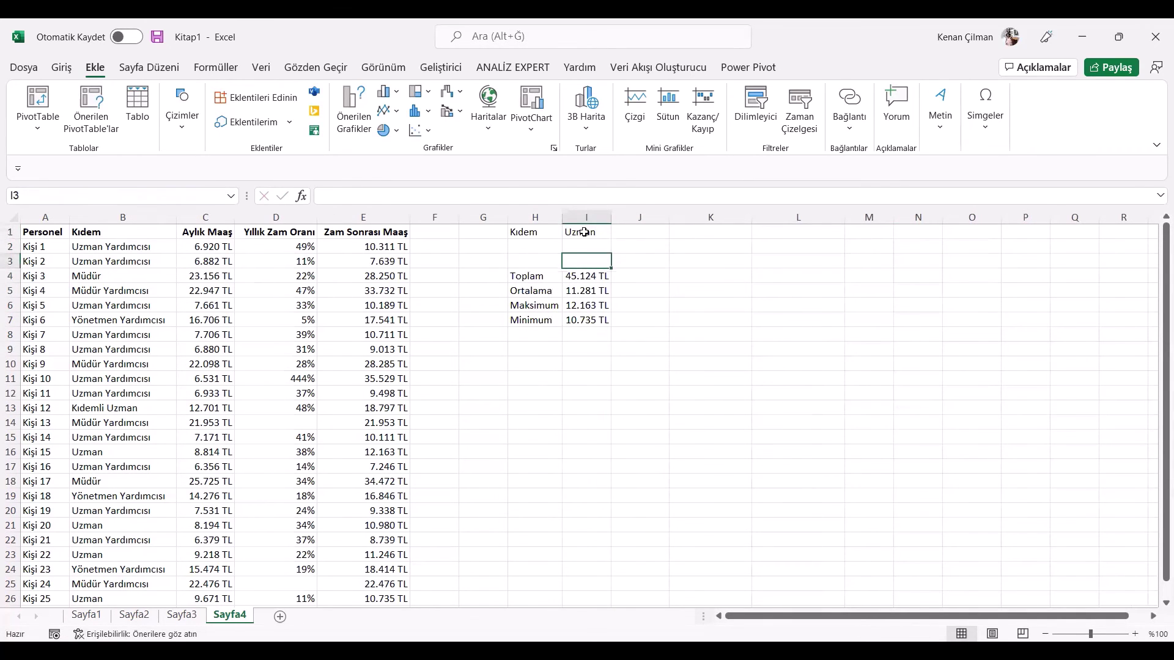
left_click(585, 231)
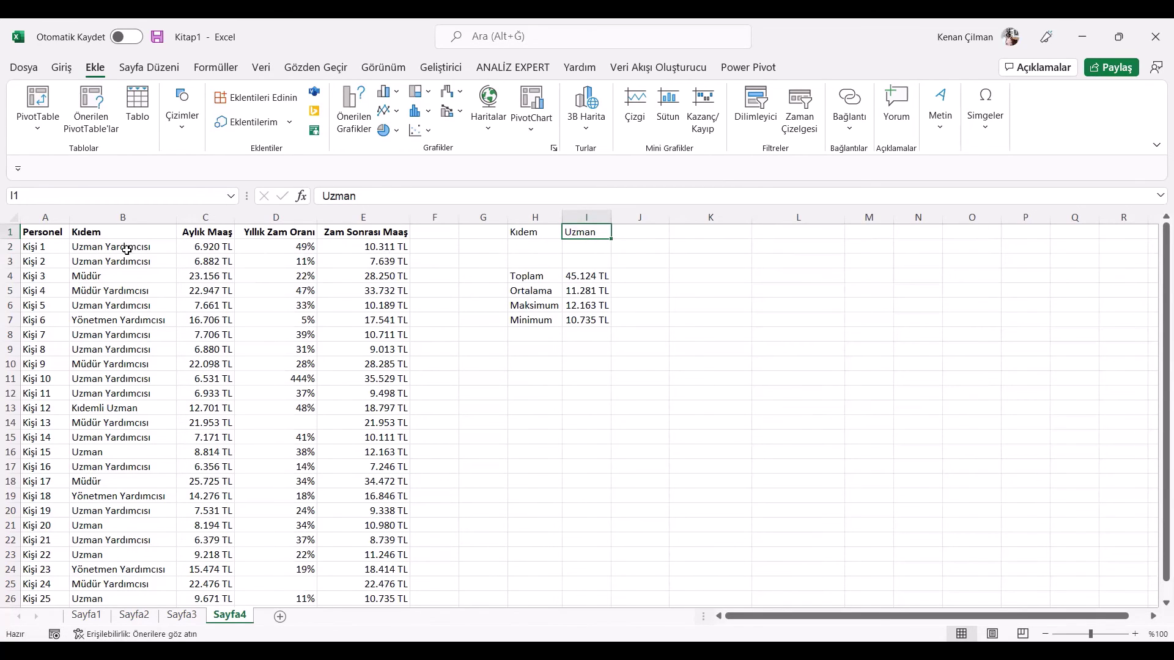
left_click_drag(127, 249, 116, 537)
left_click(122, 437)
- List the unique Kıdem values from L1 down with =BENZERSİZ(B2:B26)
left_click(783, 227)
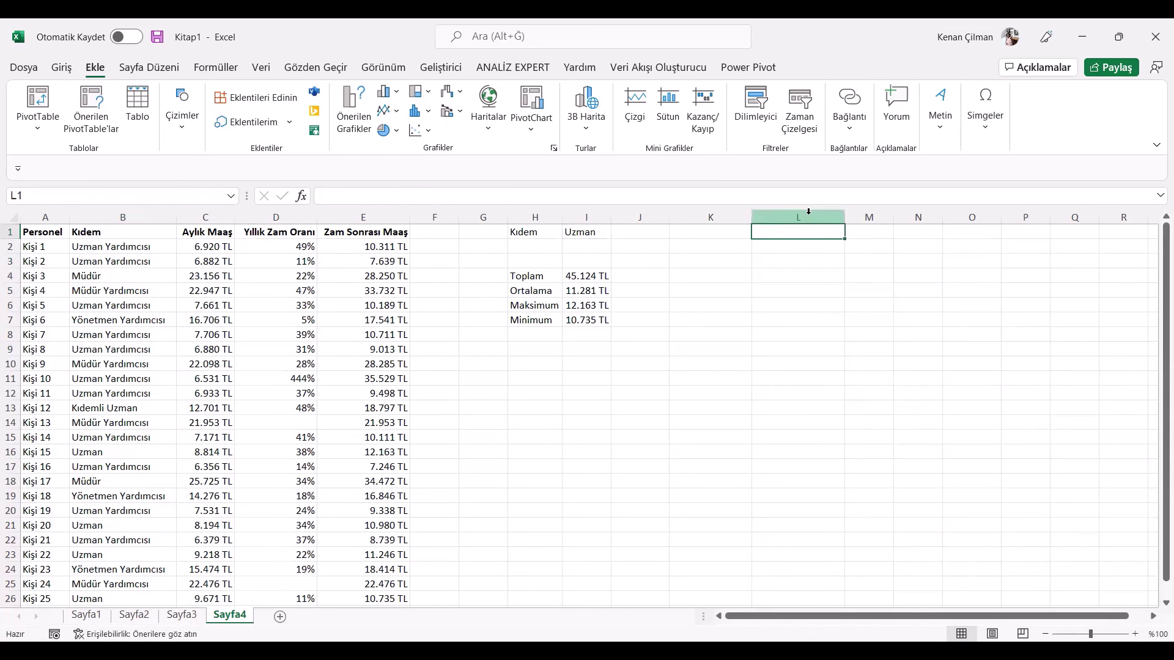
type("=")
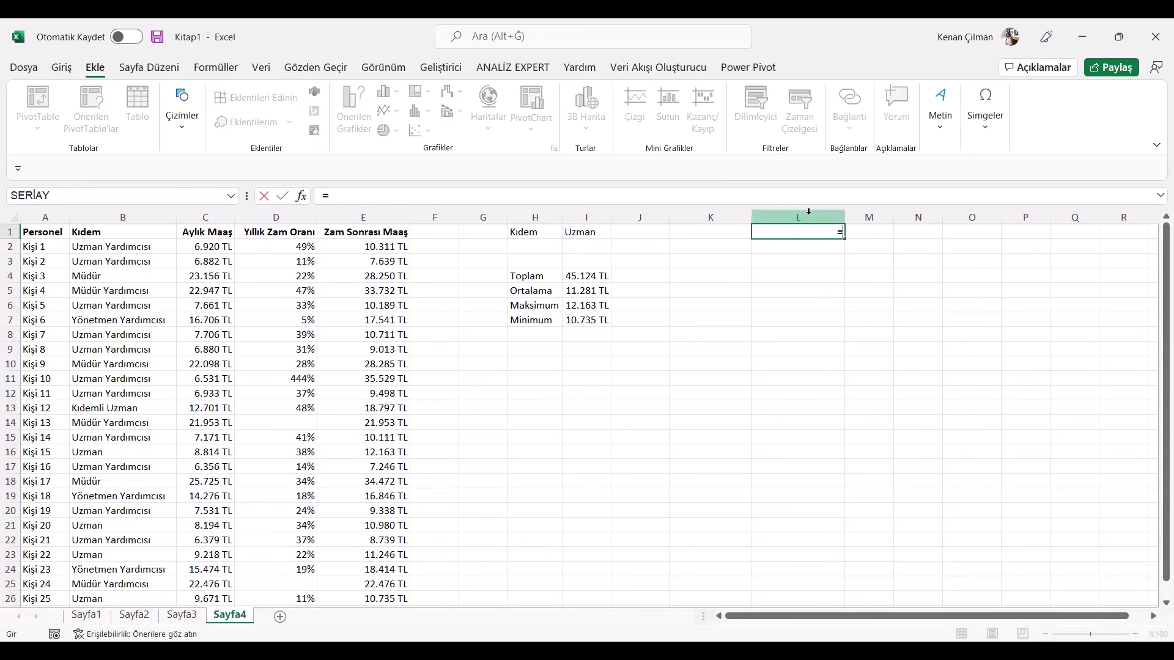
type("BENZERSİZ(")
left_click(106, 245)
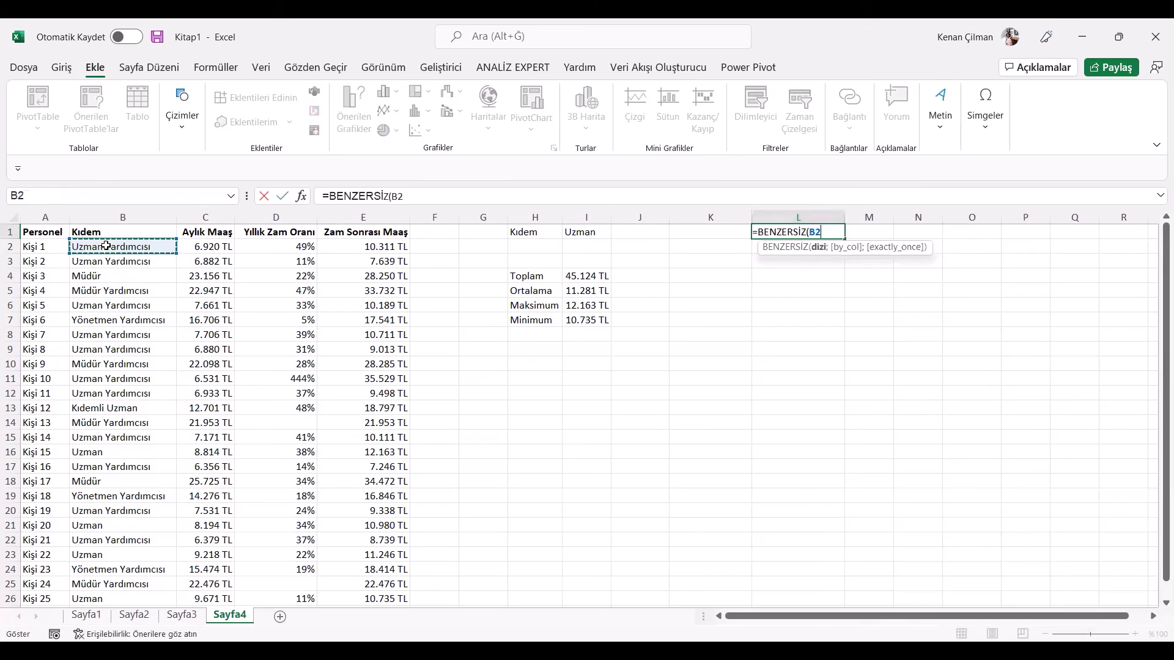
key("ctrl+shift+Down")
key("Return")
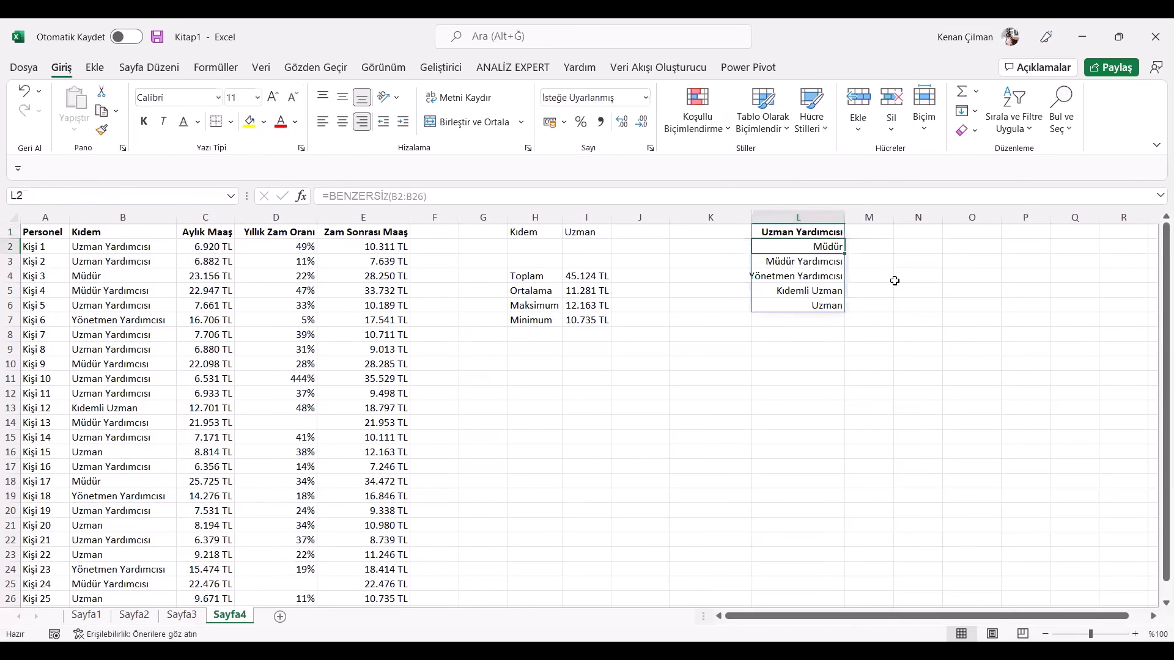
- Inspect the spilled cells L2:L6 and the source formula in L1
left_click(835, 262)
key("Down")
key("Down")
key("Down")
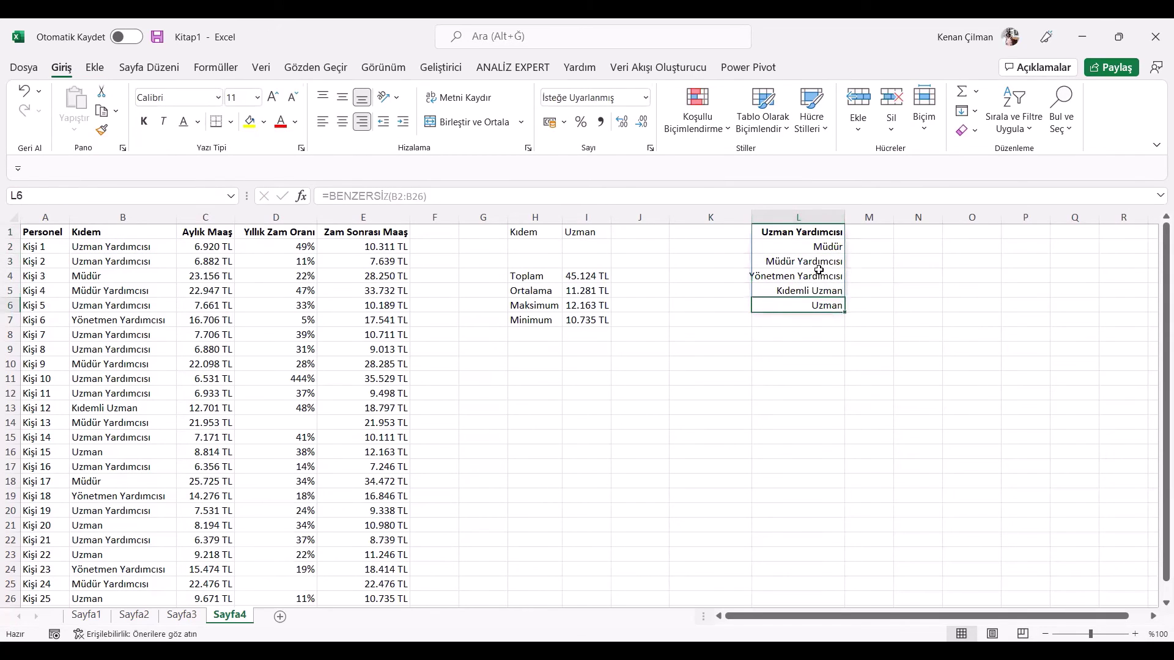
left_click(824, 249)
double_click(824, 245)
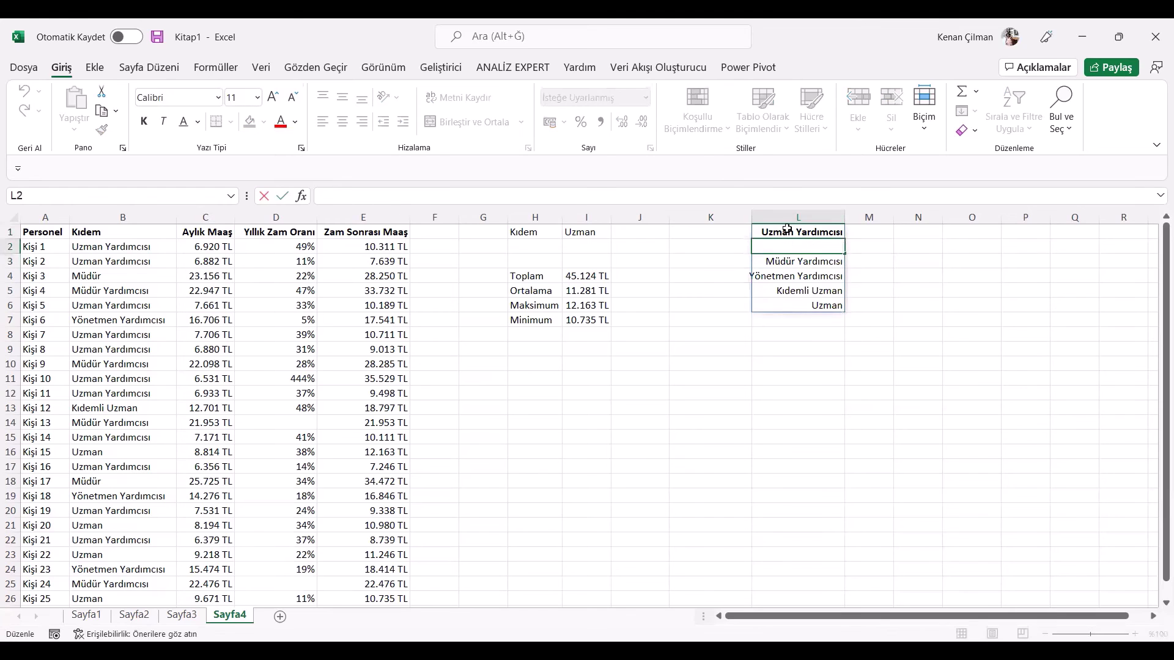
double_click(787, 229)
key("Escape")
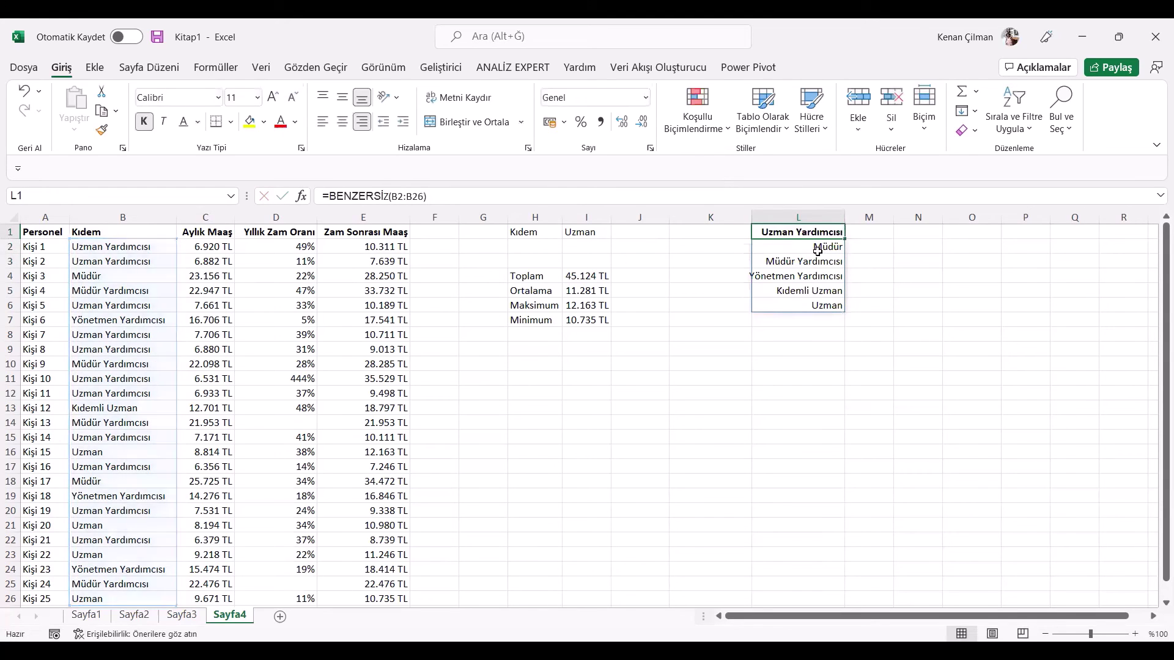
double_click(765, 231)
key("Escape")
- Copy the formatting of L2 onto L1 with Format Painter
left_click(824, 249)
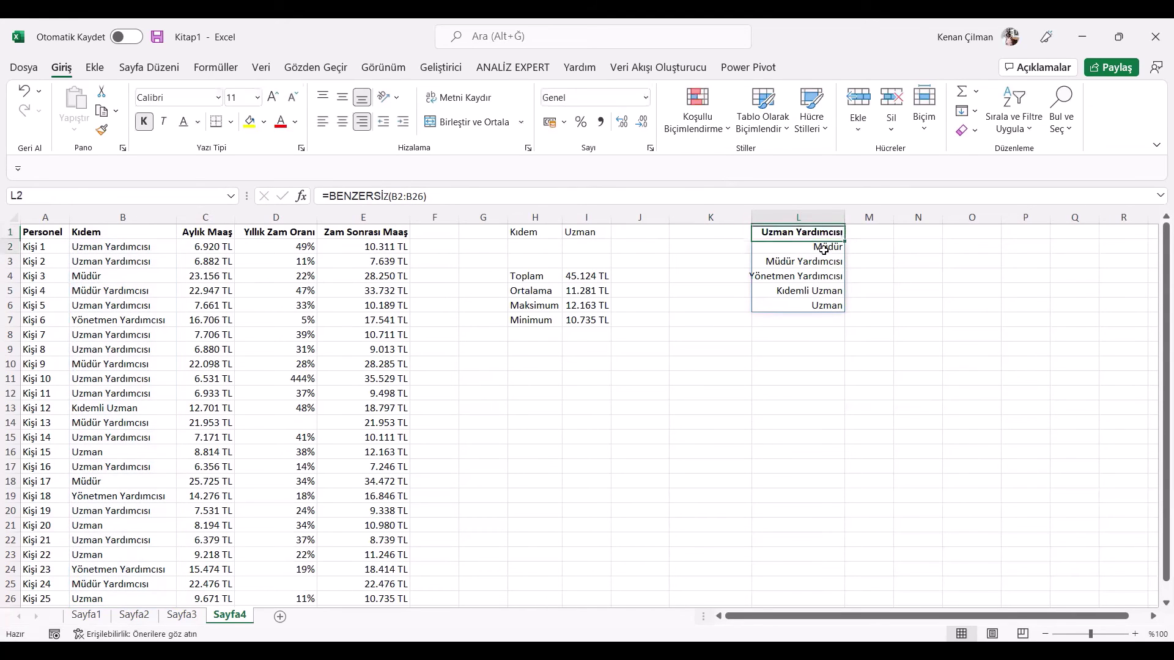
left_click(102, 129)
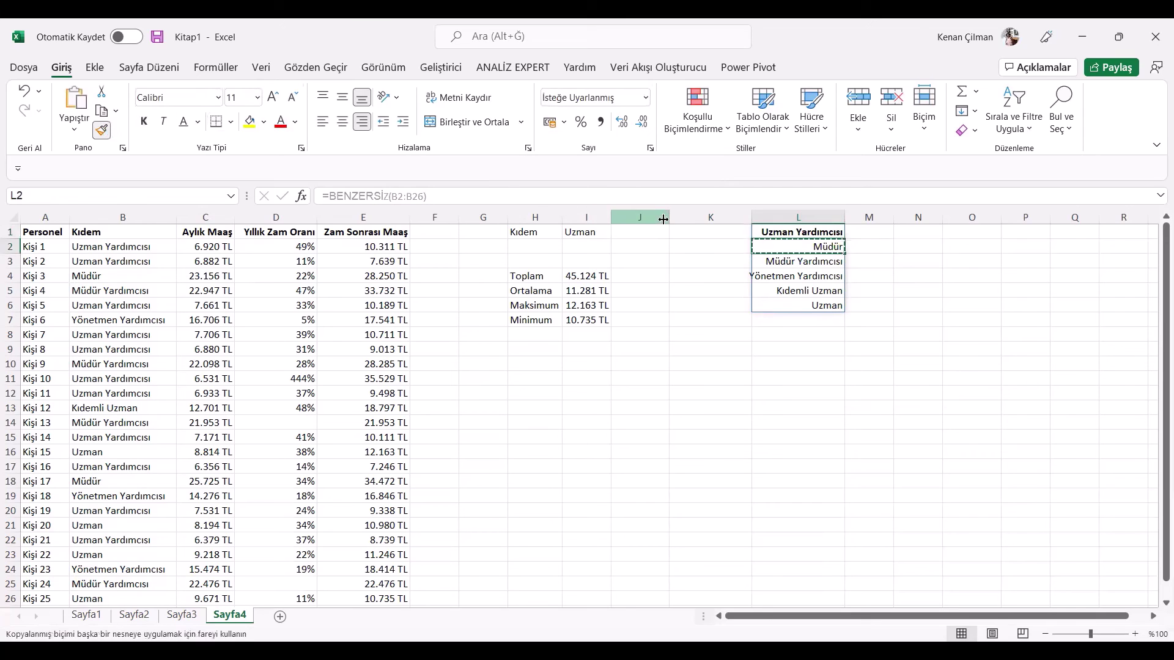
left_click(775, 230)
- Wrap the L1 formula in SIRALA to sort ascending by the first column: =SIRALA(BENZERSİZ(B2:B26);1;1)
double_click(767, 229)
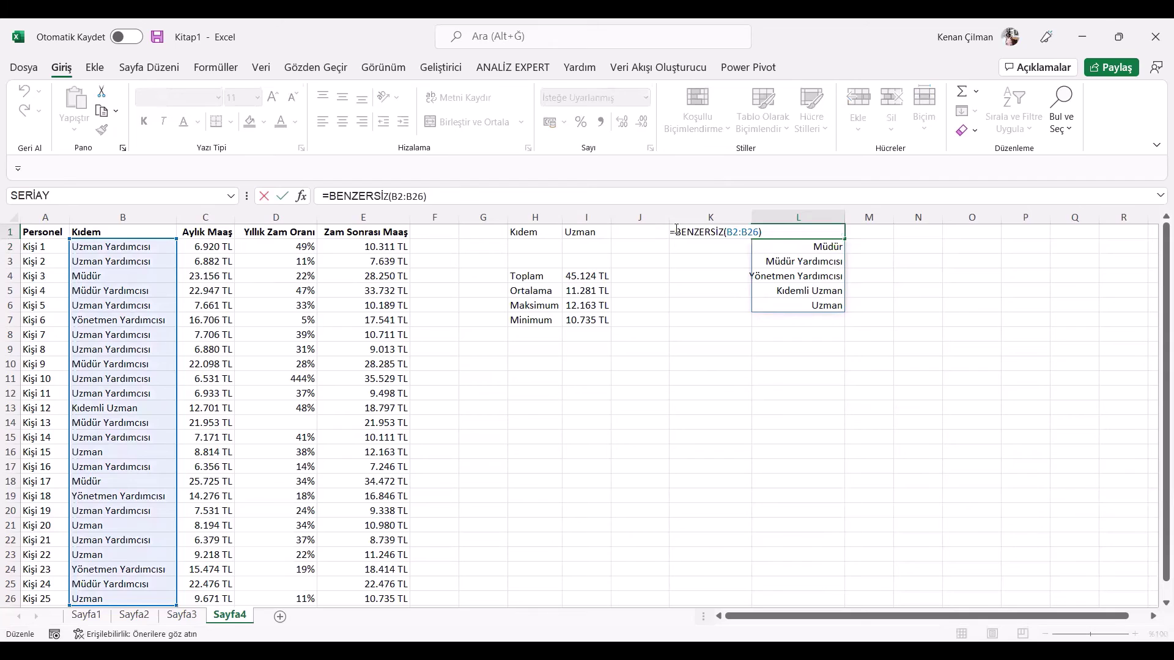
left_click(677, 229)
type("SIRALA(")
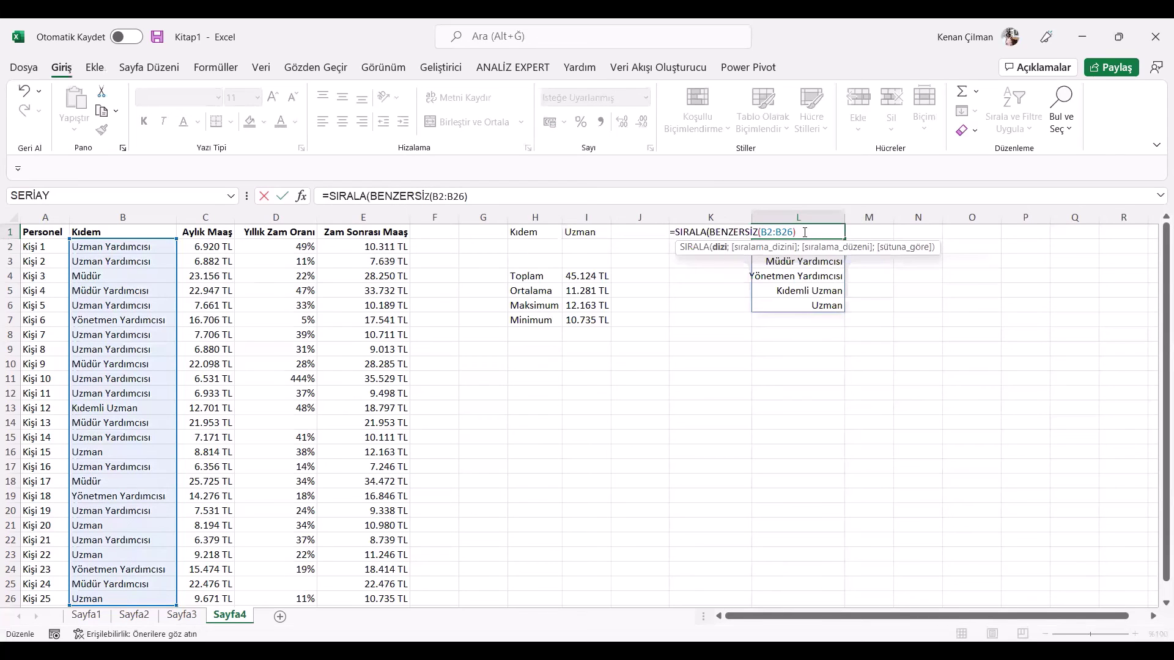
type(";1;")
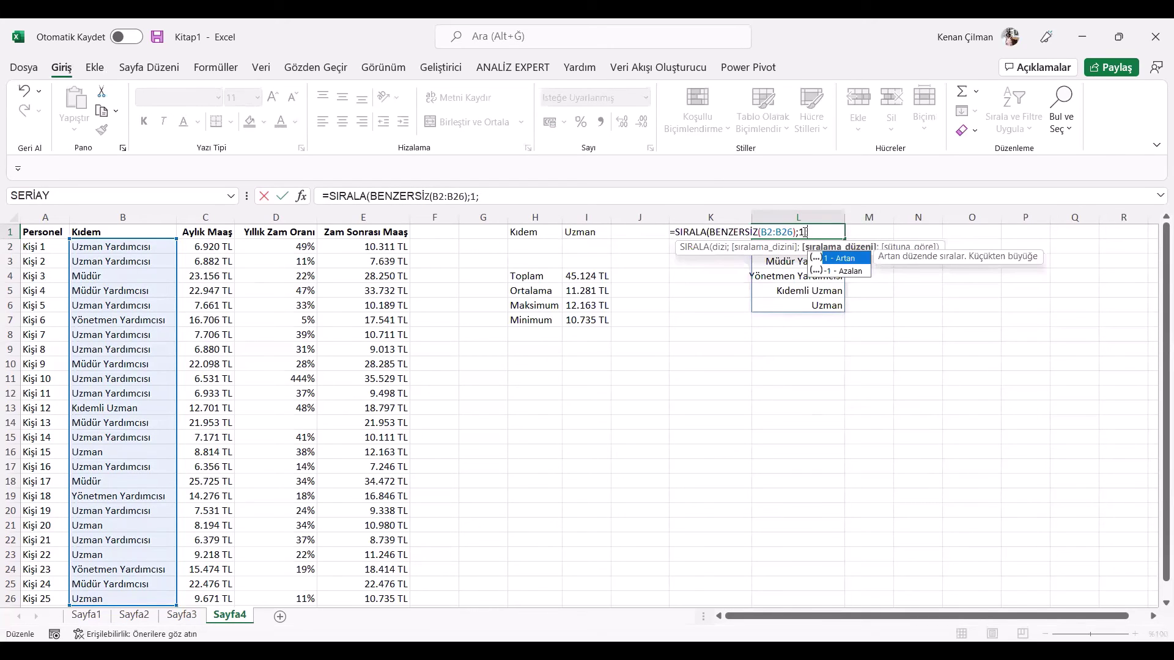
type("1")
key("Return")
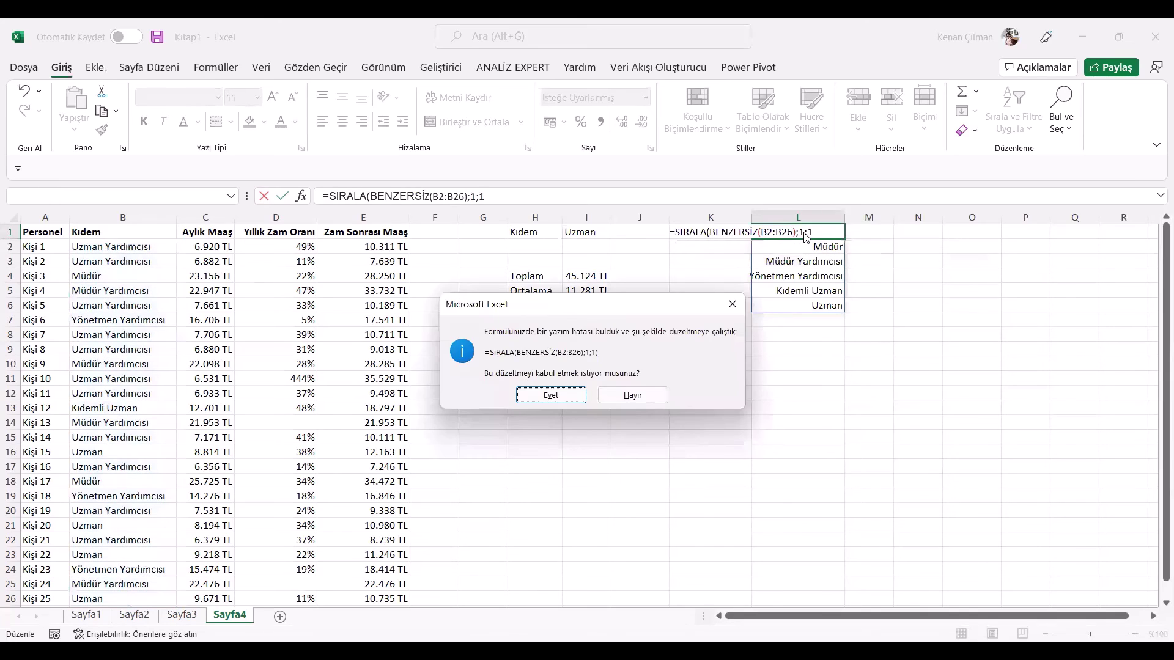
key("Return")
- Check the sorted Kıdem entries in L1:L6 and widen column L to fit the longest one
double_click(803, 232)
left_click(816, 263)
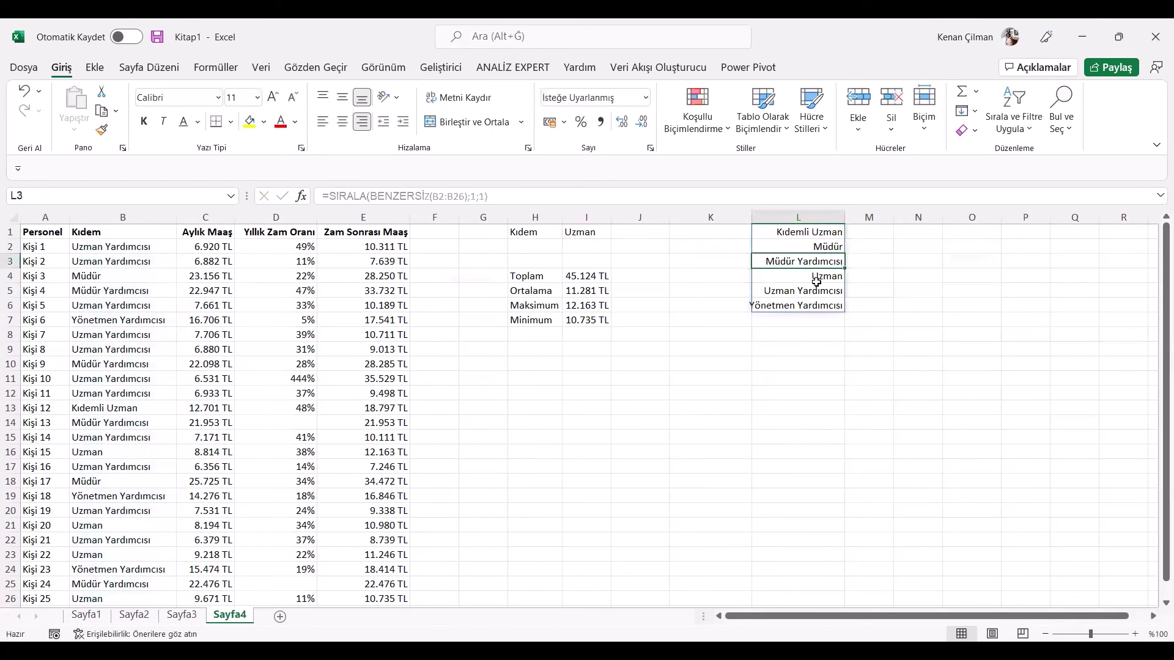
left_click(815, 276)
left_click(812, 292)
left_click(813, 305)
left_click_drag(845, 216, 830, 305)
- Add list data validation to the Kıdem criterion cell I1 with the spilled range =$L$1# as its source
left_click(583, 231)
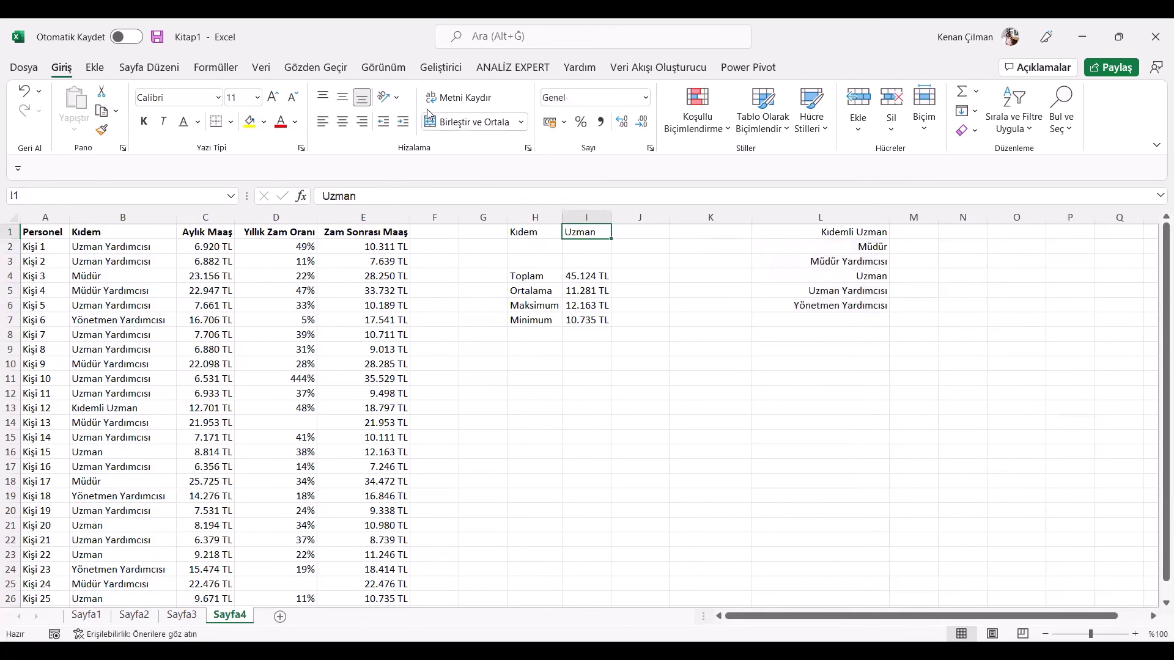
left_click(262, 66)
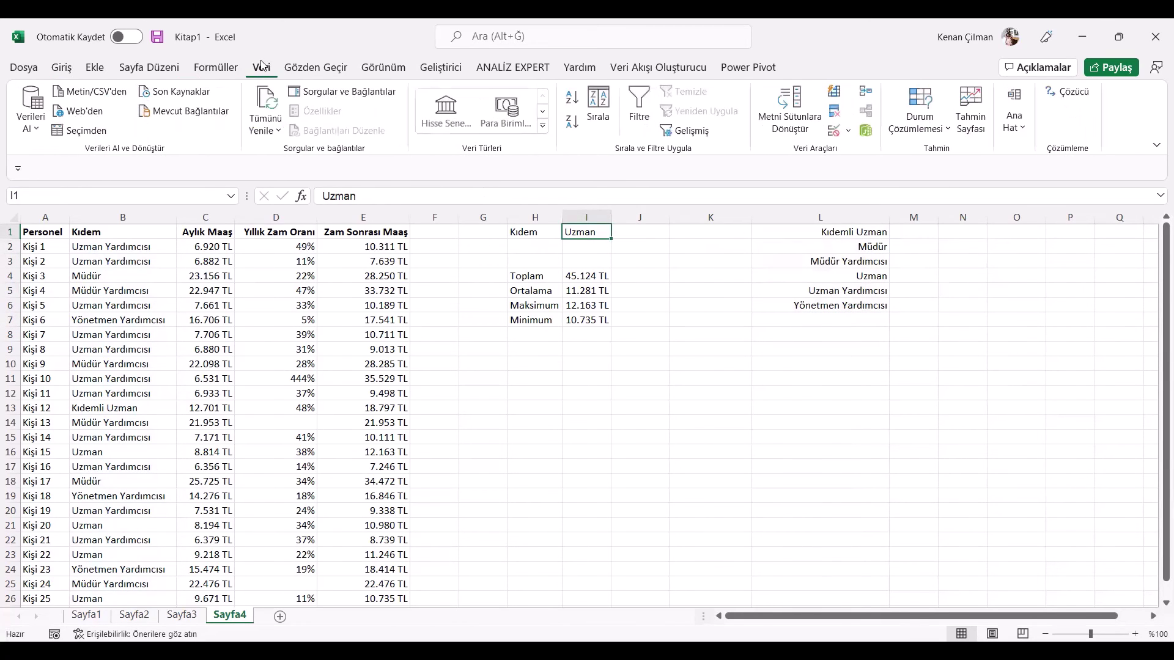
left_click(835, 132)
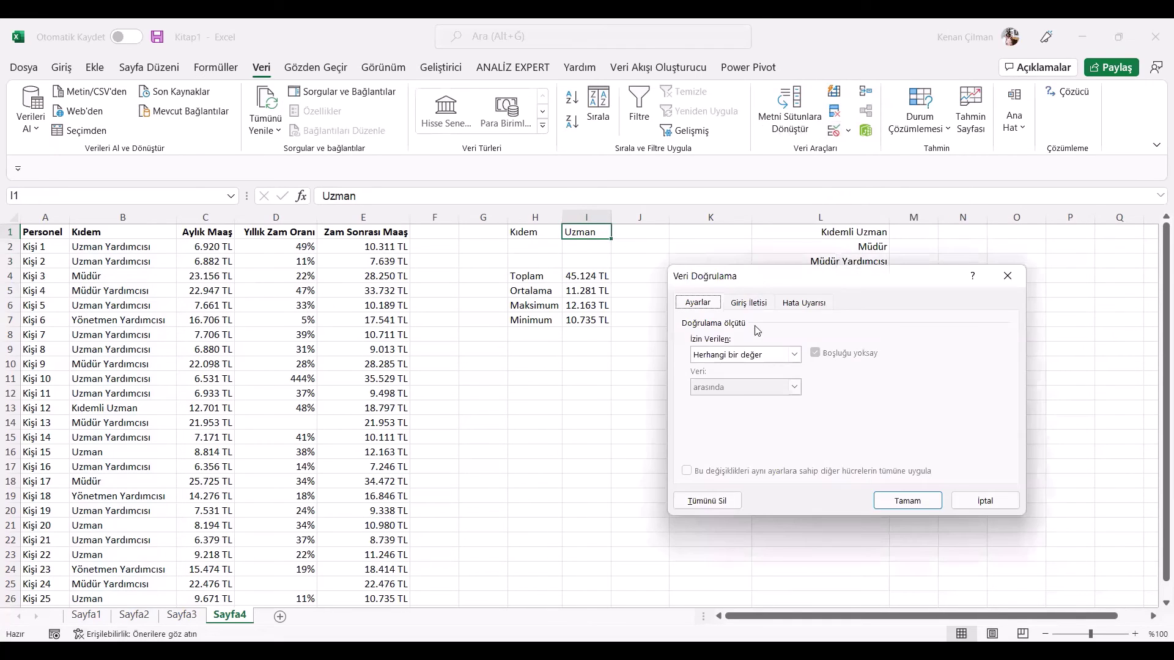
left_click(774, 358)
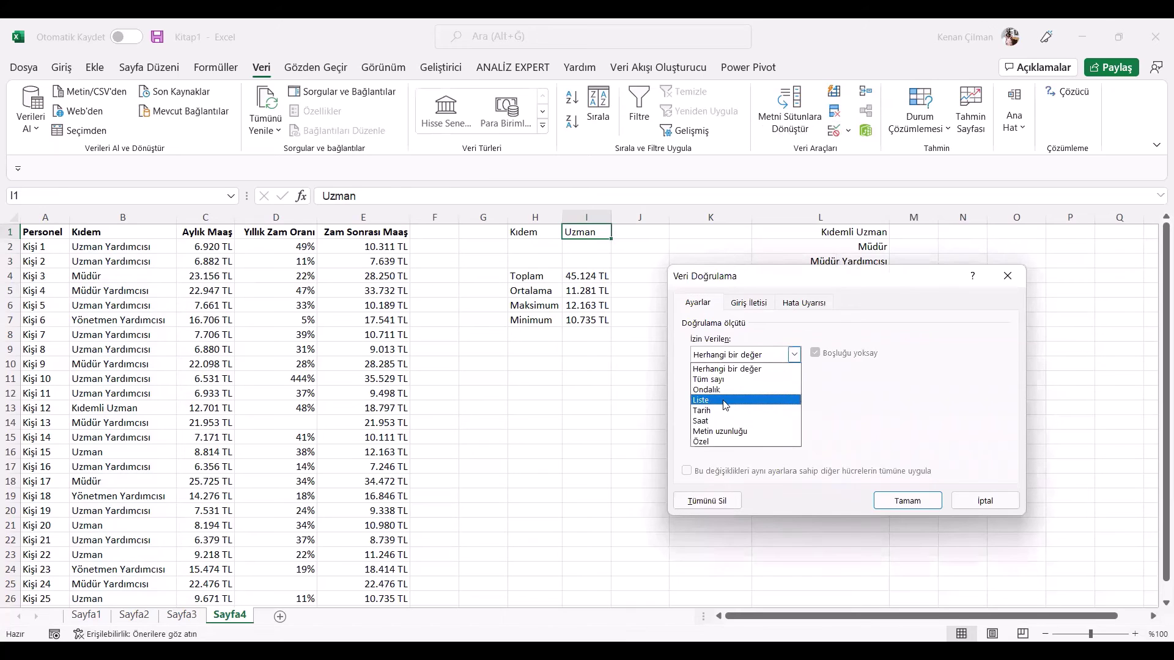
left_click(725, 401)
left_click(820, 231)
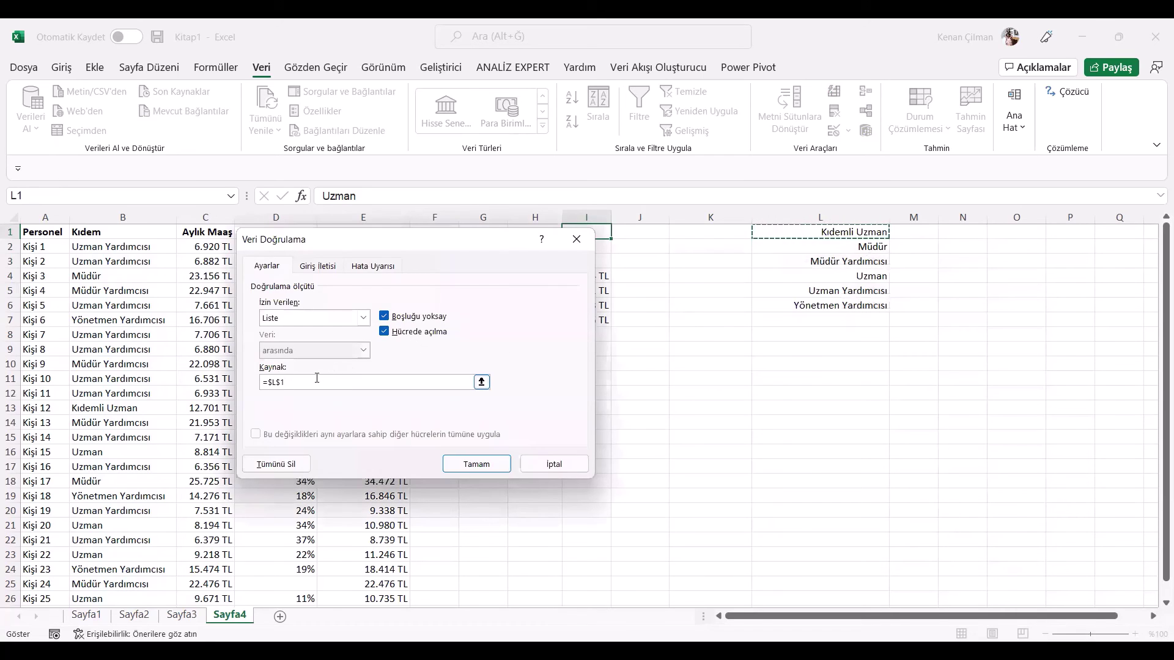
left_click(317, 377)
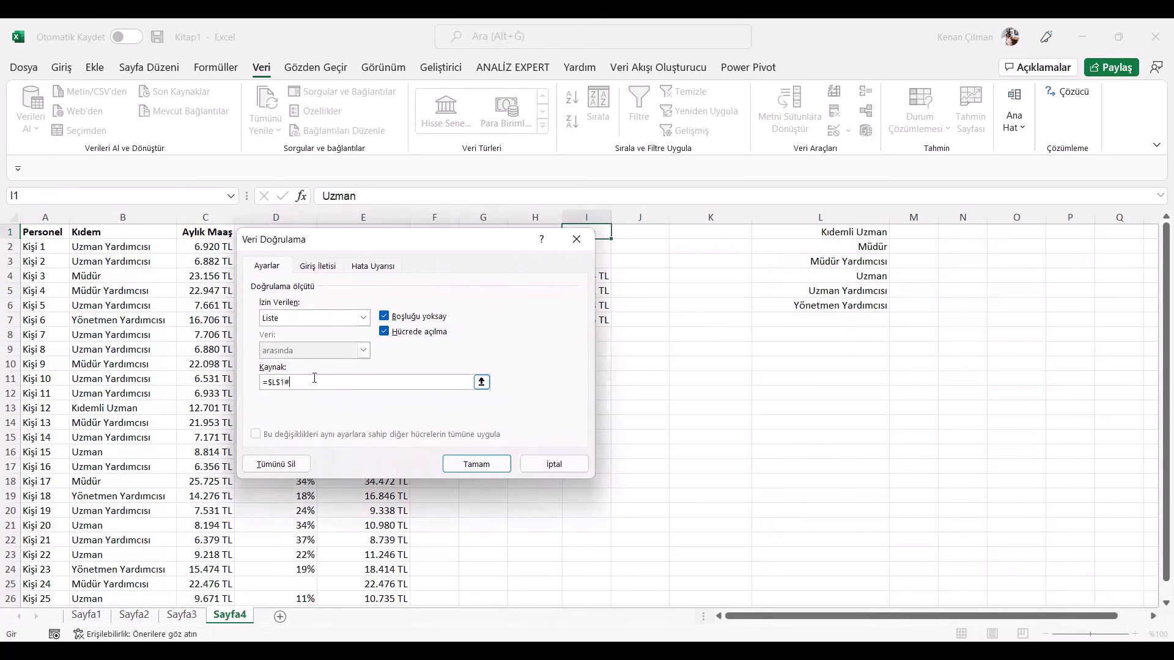
left_click(469, 466)
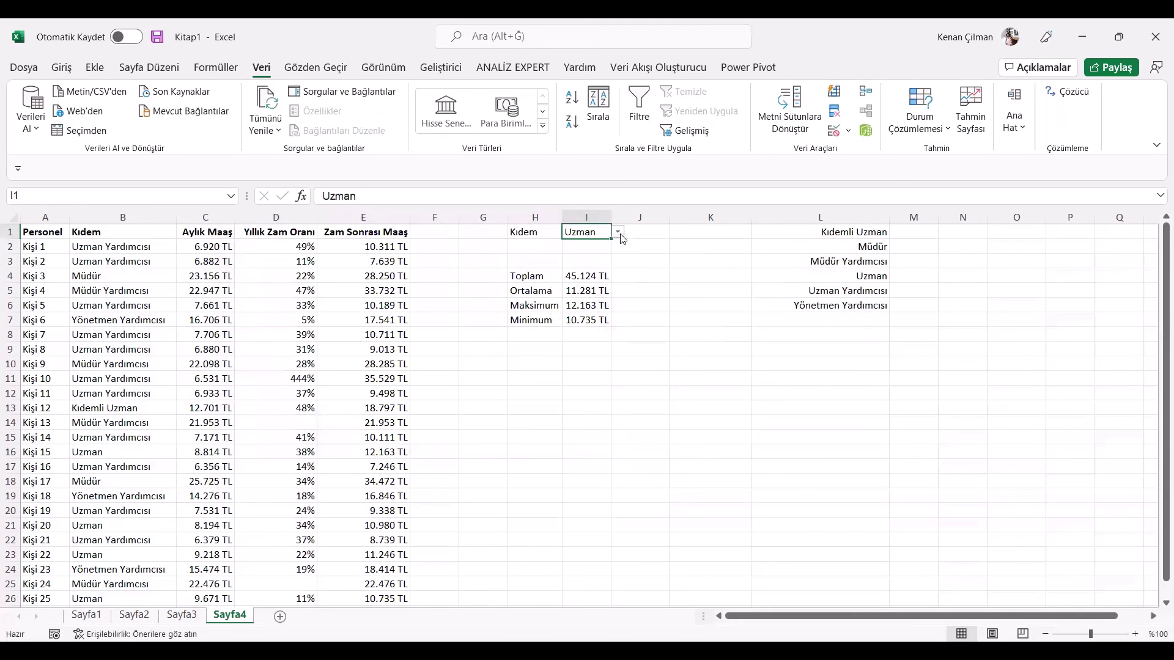
- Choose Kıdemli Uzman from the list in I1 and review the salary summaries in I4:I7
left_click(619, 233)
left_click(591, 244)
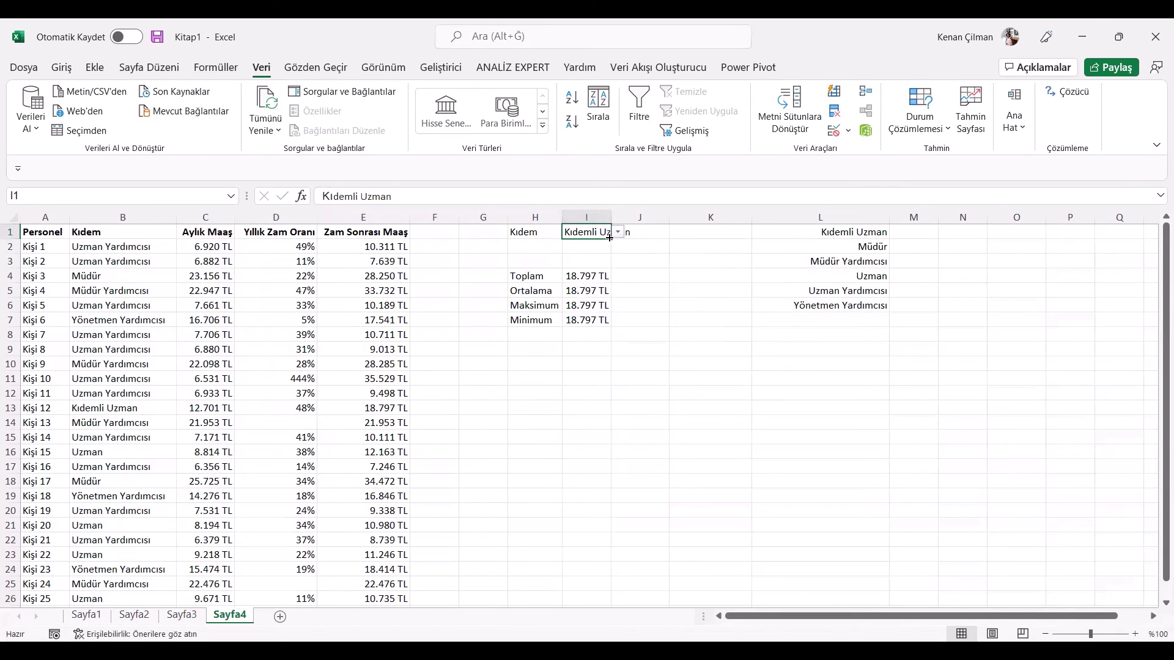
left_click_drag(591, 276, 588, 321)
- Switch the Kıdem criterion in I1 to Müdür and after that to Müdür Yardımcısı to test the summaries
left_click(607, 232)
left_click(619, 233)
left_click(596, 253)
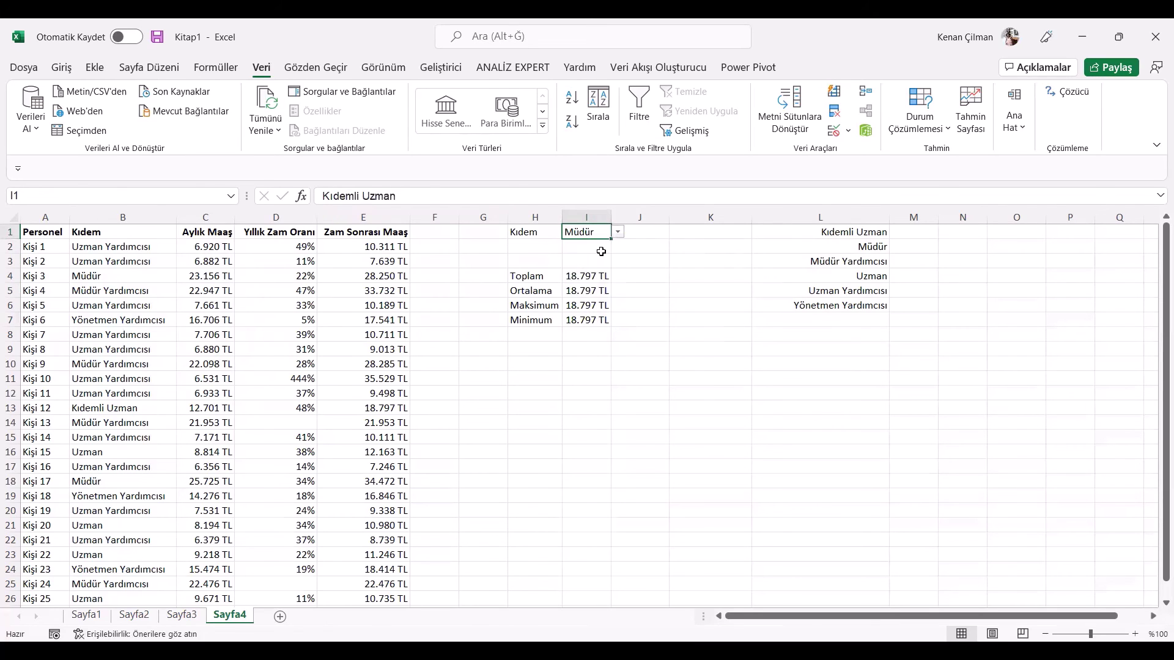
left_click(619, 236)
left_click(599, 262)
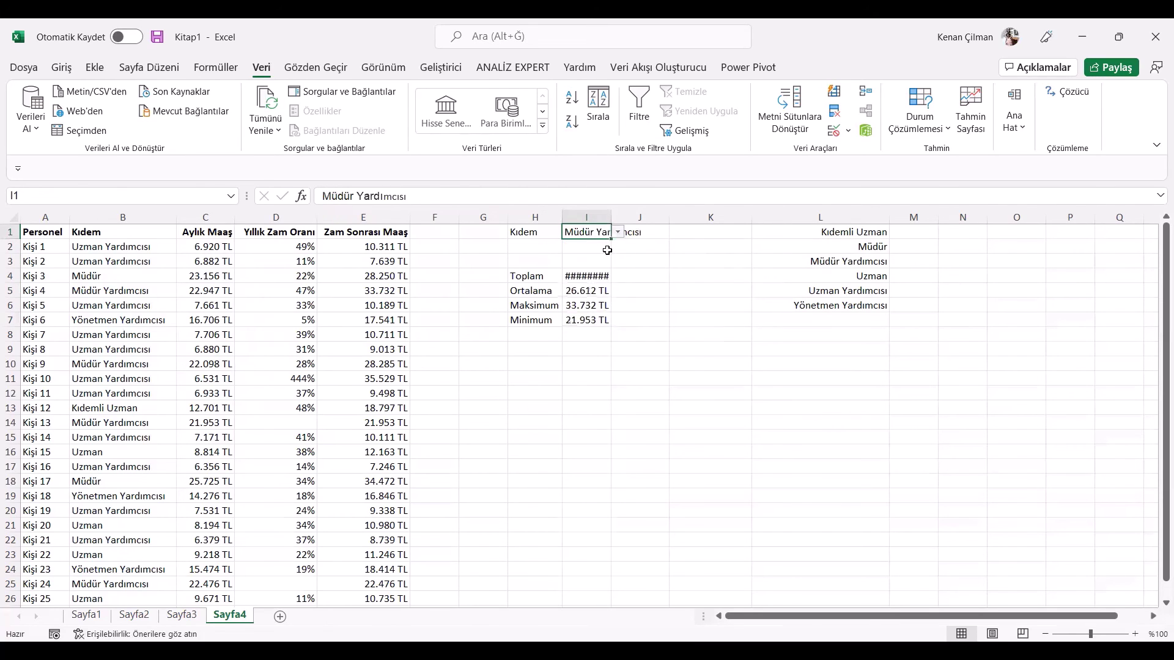
- Widen column I to fit the totals and set the Kıdem criterion in I1 to Uzman Yardımcısı
left_click_drag(611, 217, 631, 217)
left_click(637, 233)
left_click(602, 284)
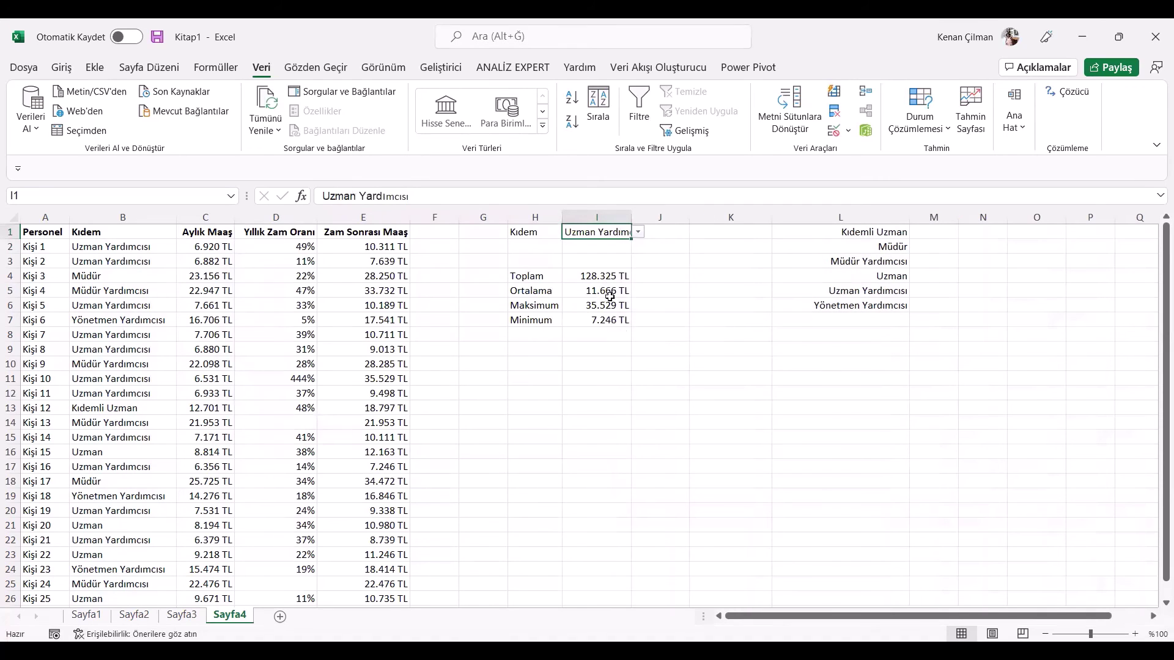
left_click(608, 304)
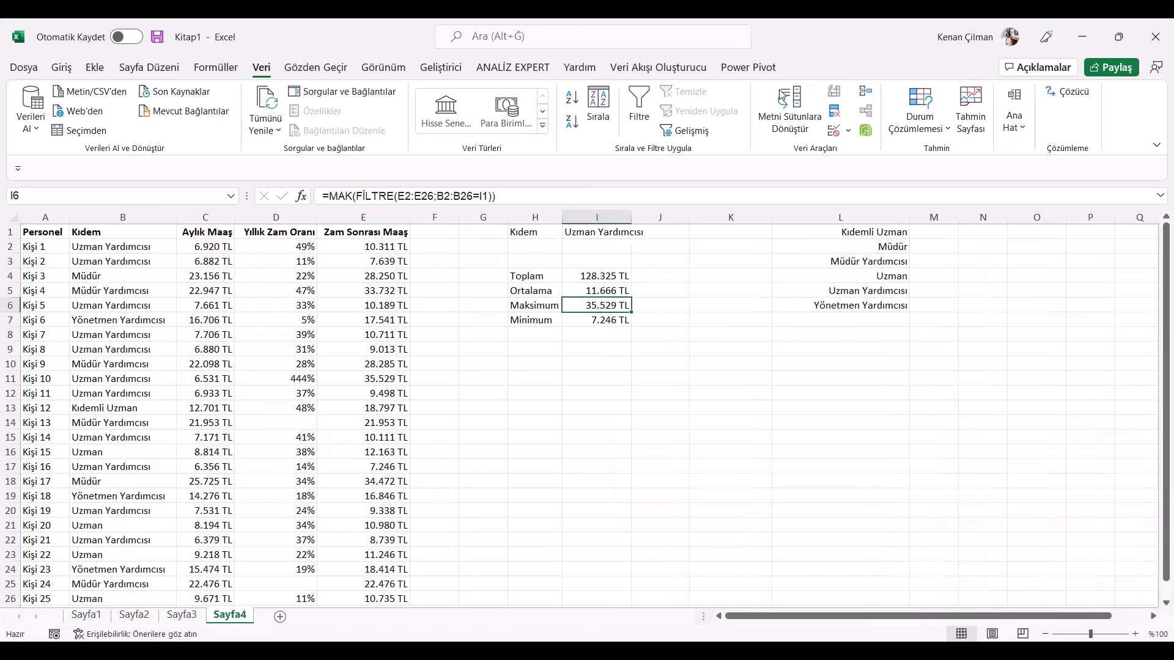
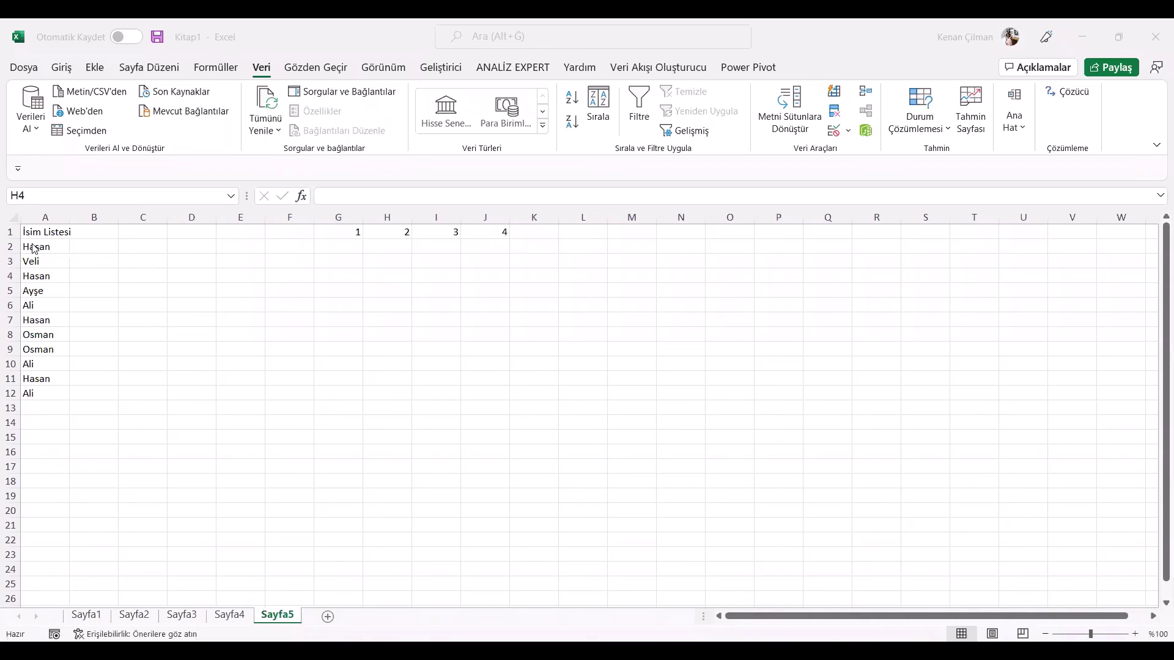
- Review the name list in A2:A12 and the result area under the numbers in G1:J1 on Sayfa5
left_click_drag(38, 246, 14, 411)
left_click(310, 353)
left_click_drag(55, 239, 63, 398)
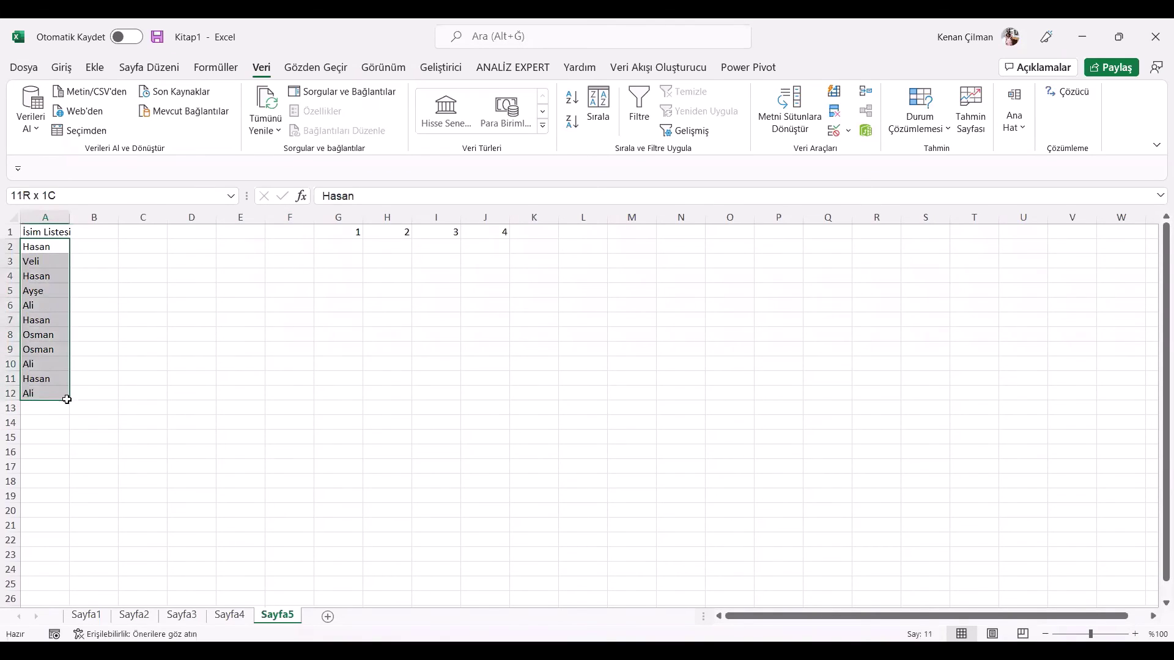
left_click(354, 231)
left_click_drag(353, 231, 349, 335)
left_click_drag(400, 236, 398, 335)
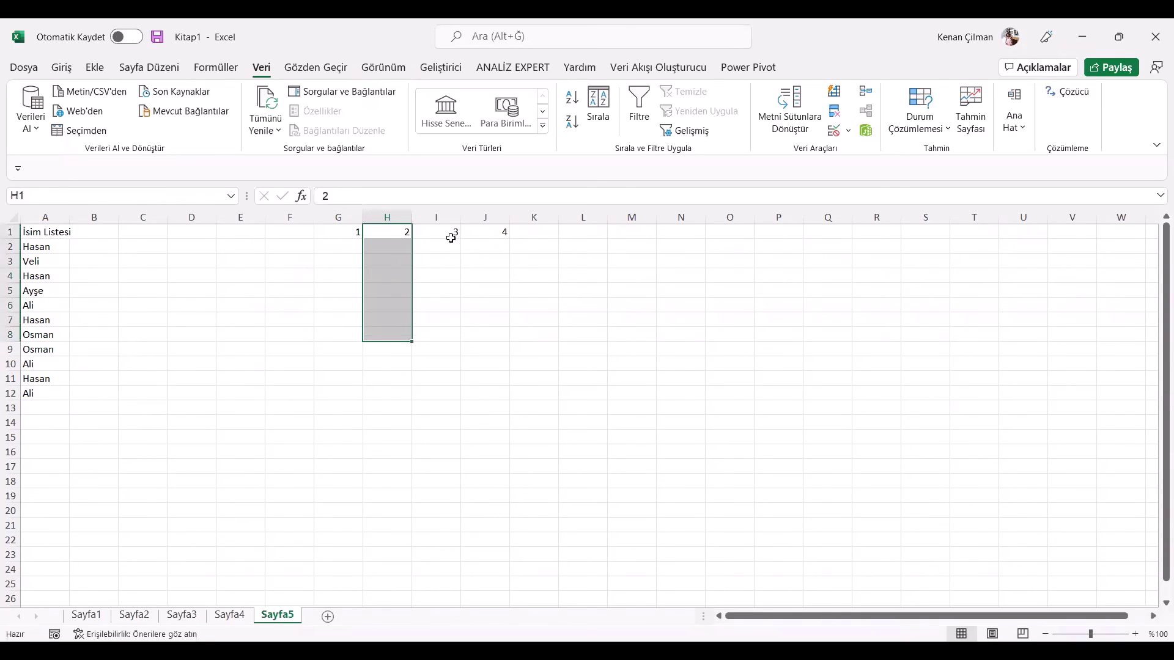
left_click_drag(451, 235, 479, 335)
left_click(426, 276)
left_click_drag(337, 246, 550, 333)
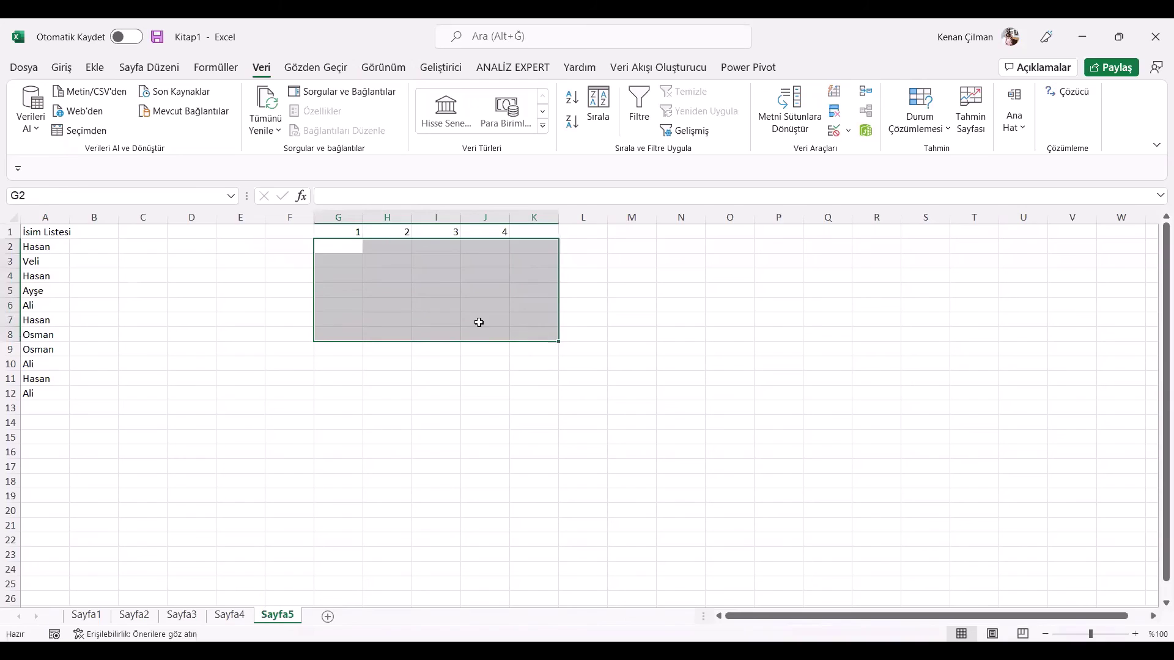
left_click(341, 317)
left_click(333, 246)
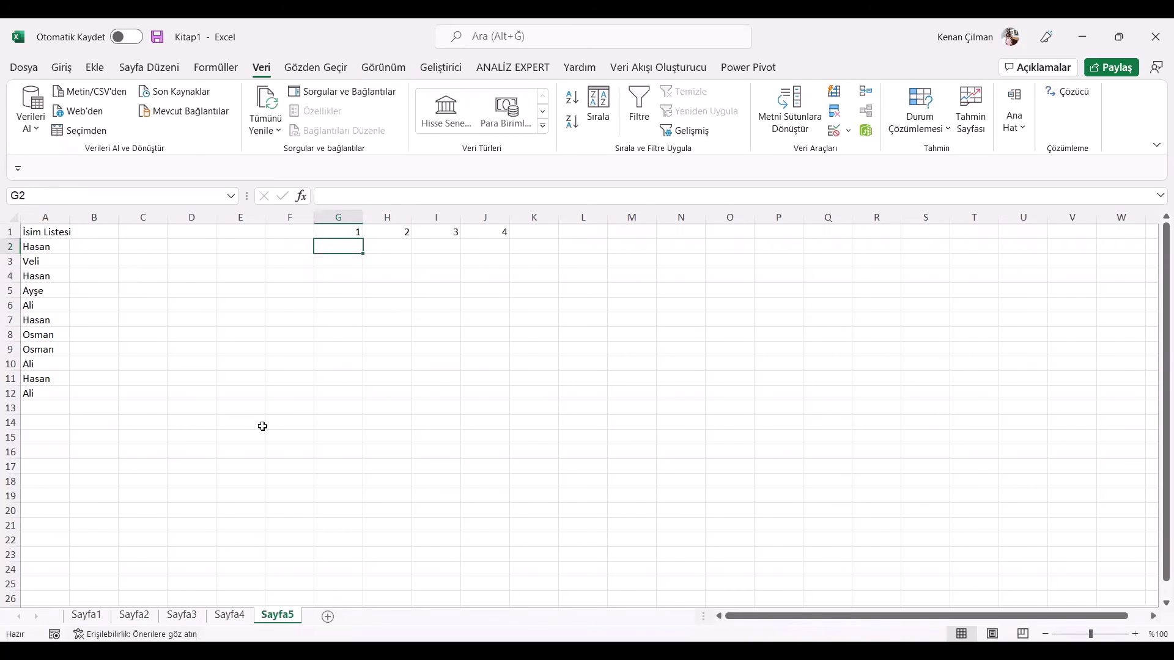
left_click(345, 304)
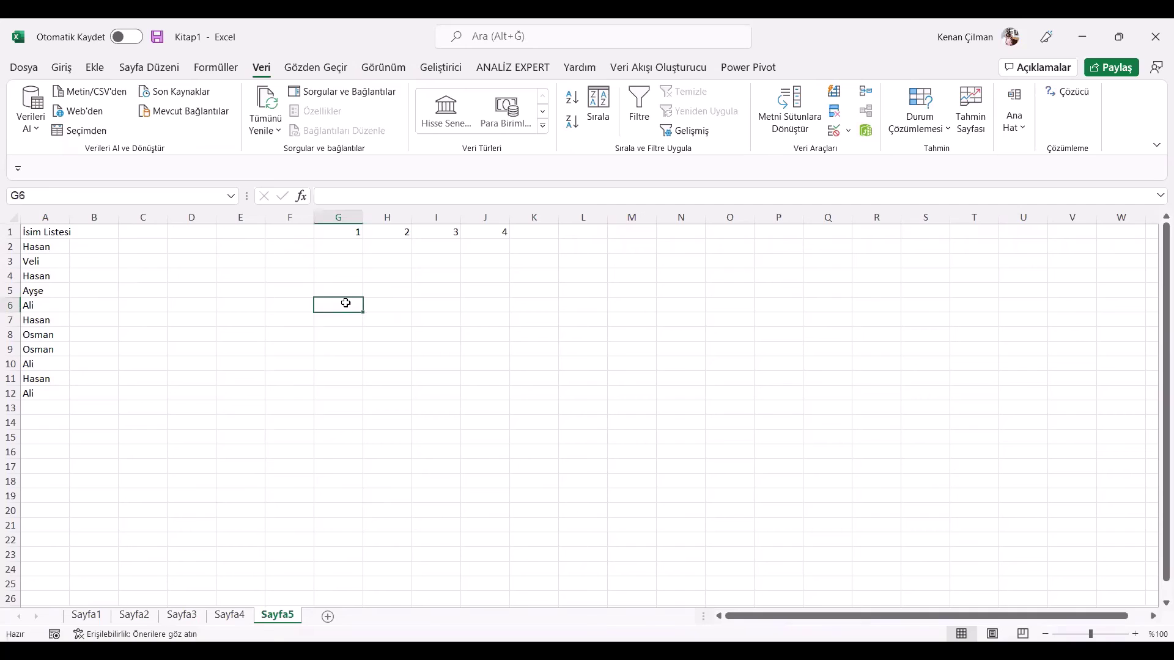
- Start a FİLTRE formula in G2 with A2:A12 as its array argument
left_click(353, 251)
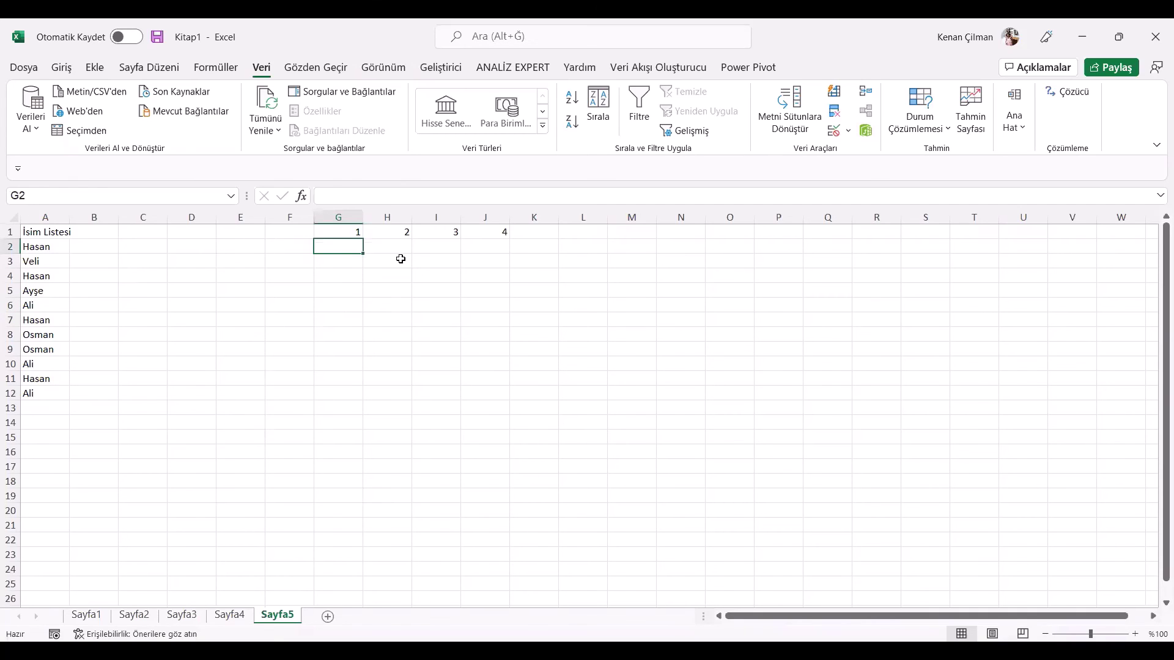
type("=")
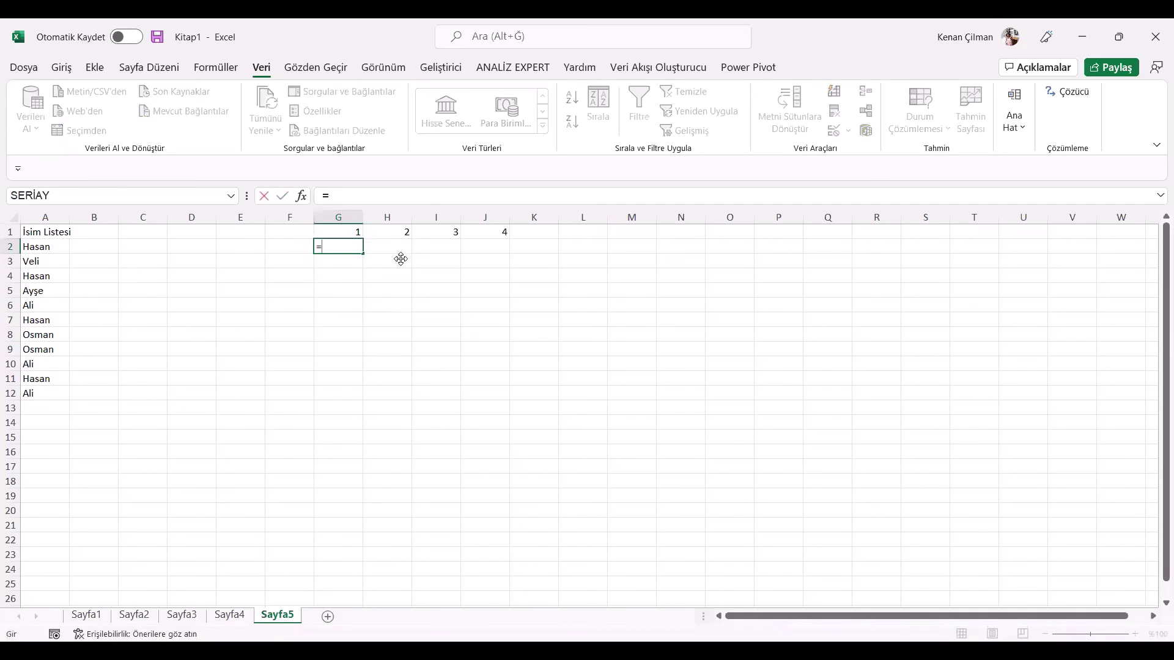
type("FİLTRE(")
left_click(52, 246)
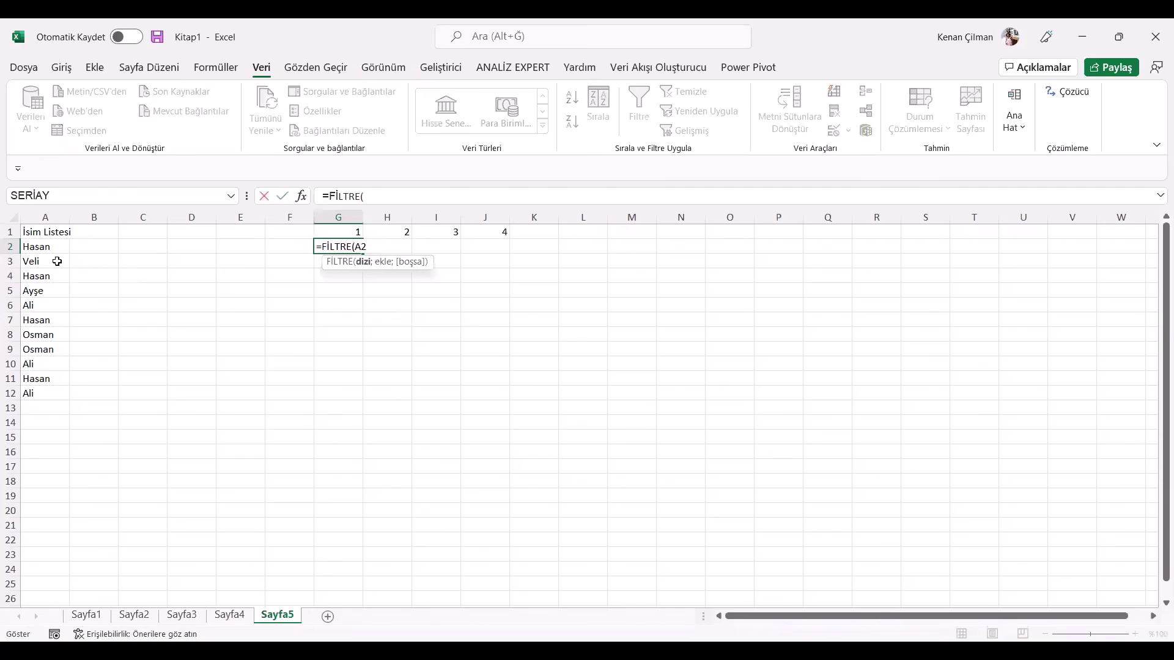
left_click(70, 393, "shift")
type(";")
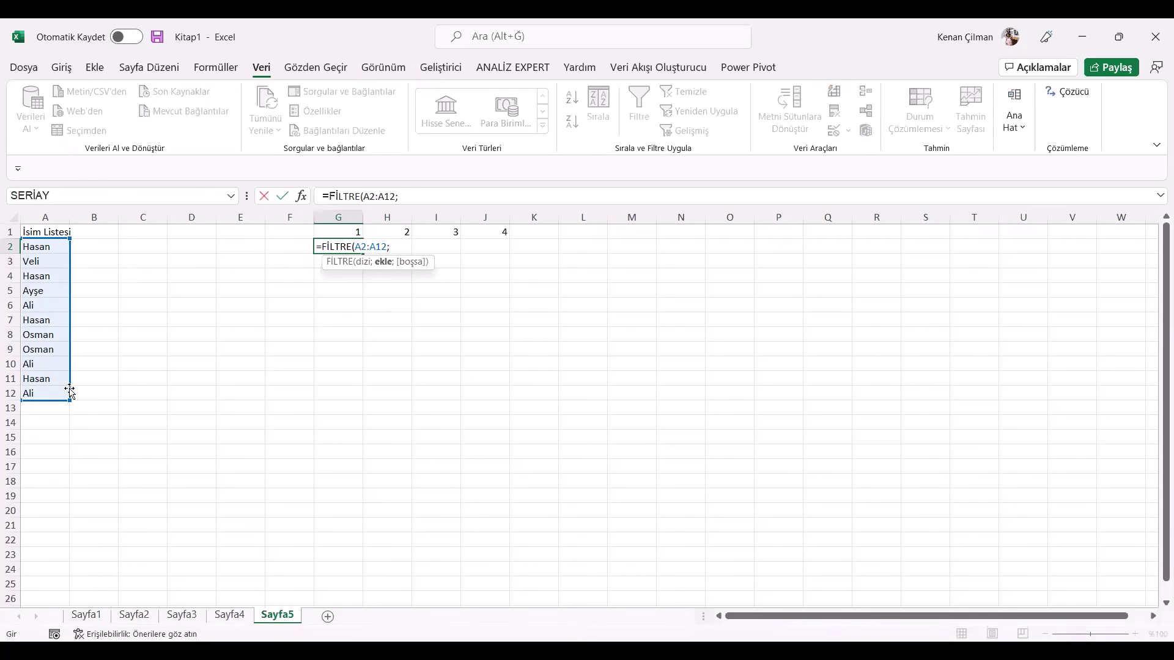
type("EĞERSAY(")
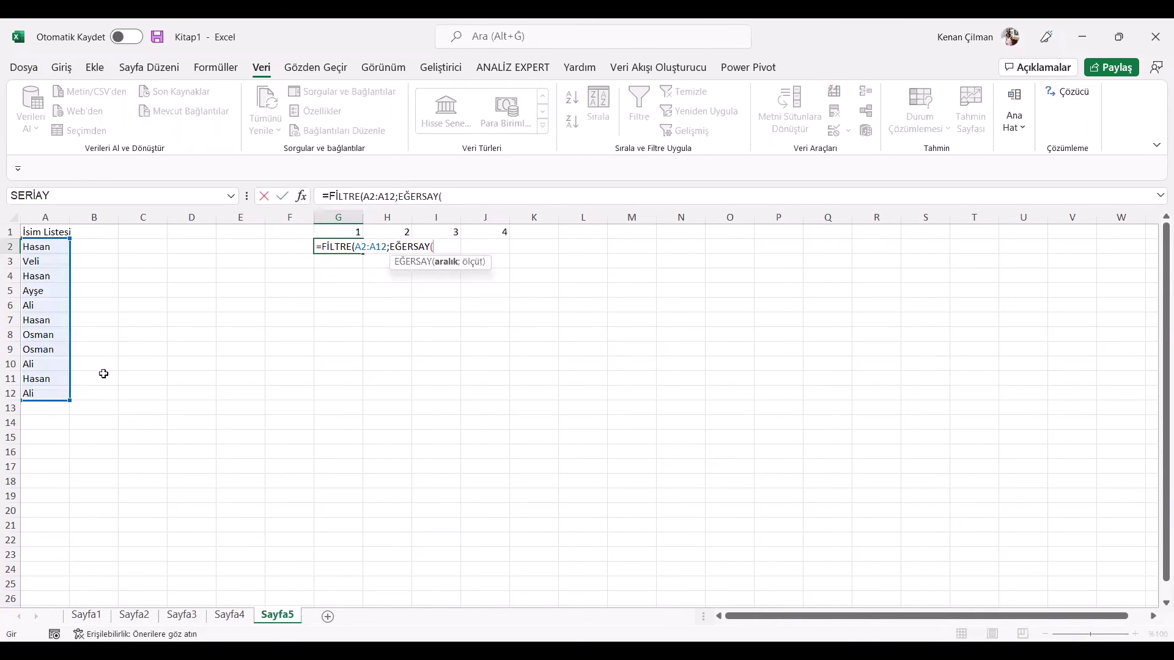
- Complete the FİLTRE include argument with EĞERSAY(A2:A12;A2:A12) and close the formula
left_click(37, 248)
left_click_drag(32, 393, 32, 393)
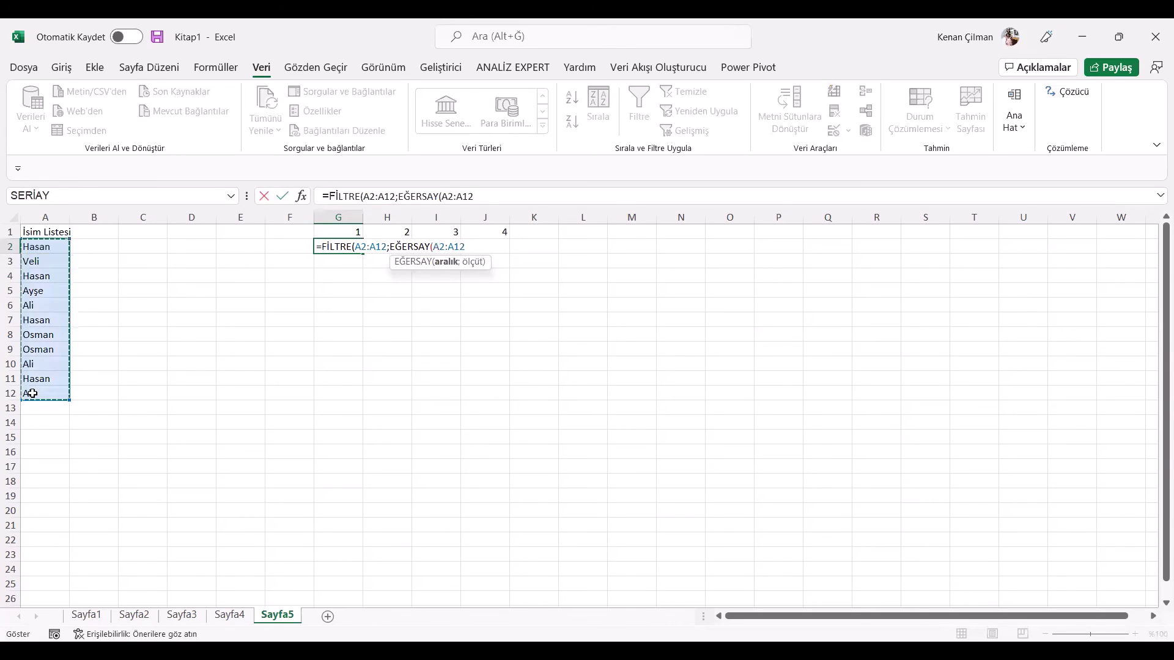
type(";")
left_click(50, 247)
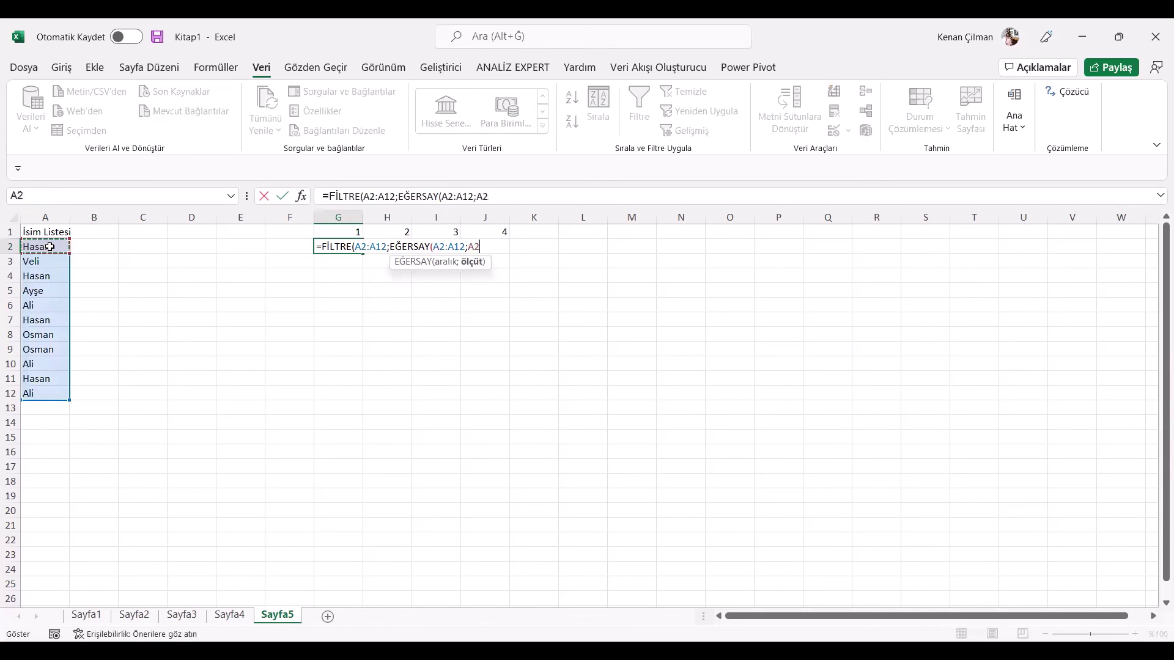
left_click(27, 395, "shift")
type("))")
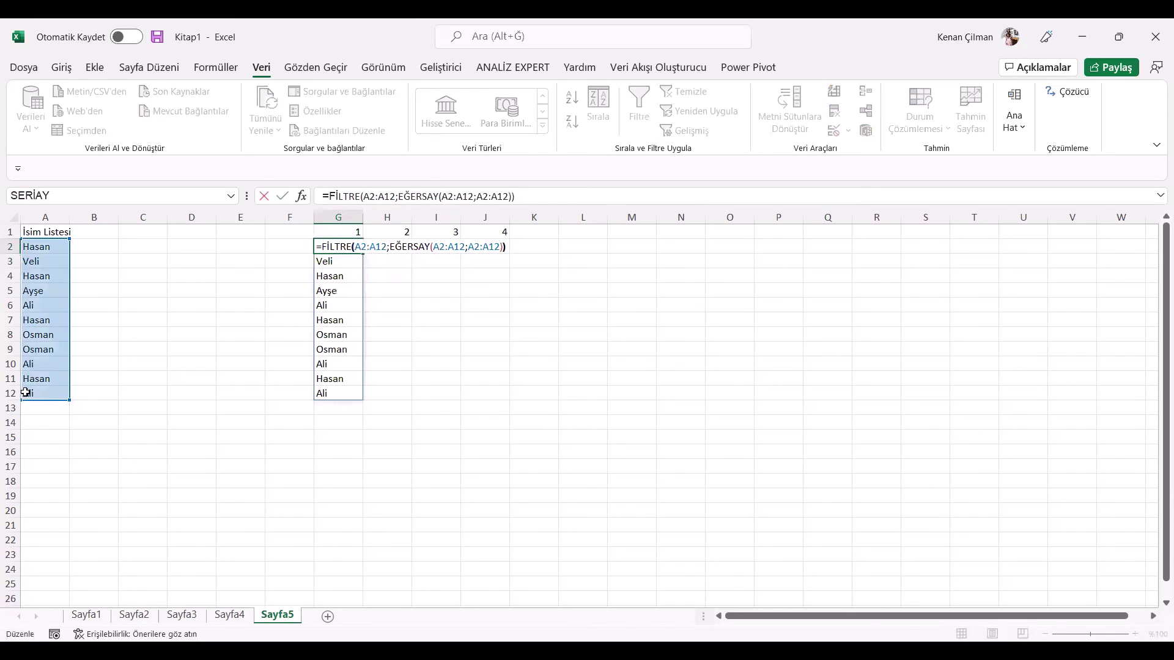
- Put the EĞERSAY part of the G2 formula on its own line, add the condition >=3 and commit it
key("Left")
key("Left")
key("Right")
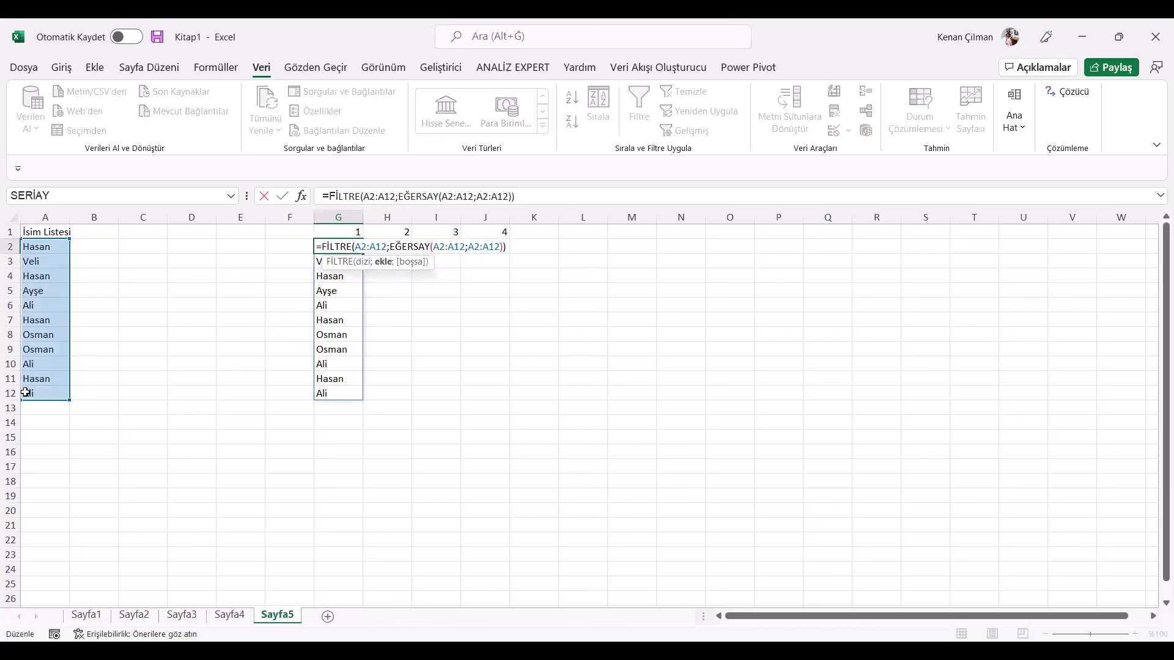
left_click(392, 246)
key("alt+Return")
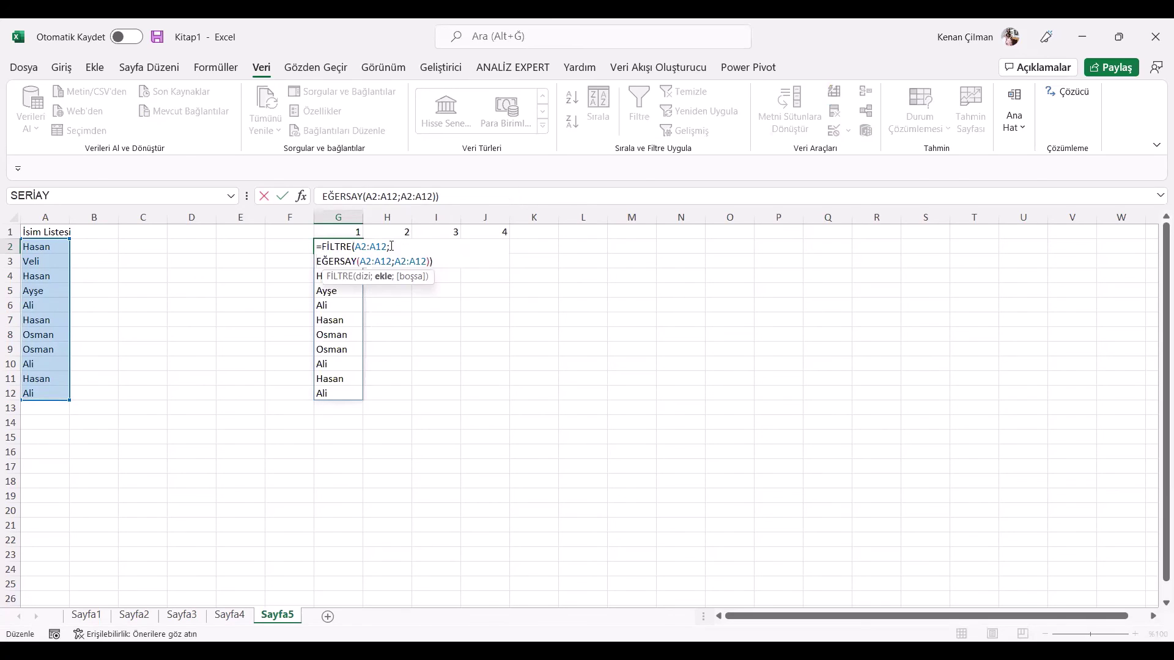
left_click(433, 260)
key("alt+Return")
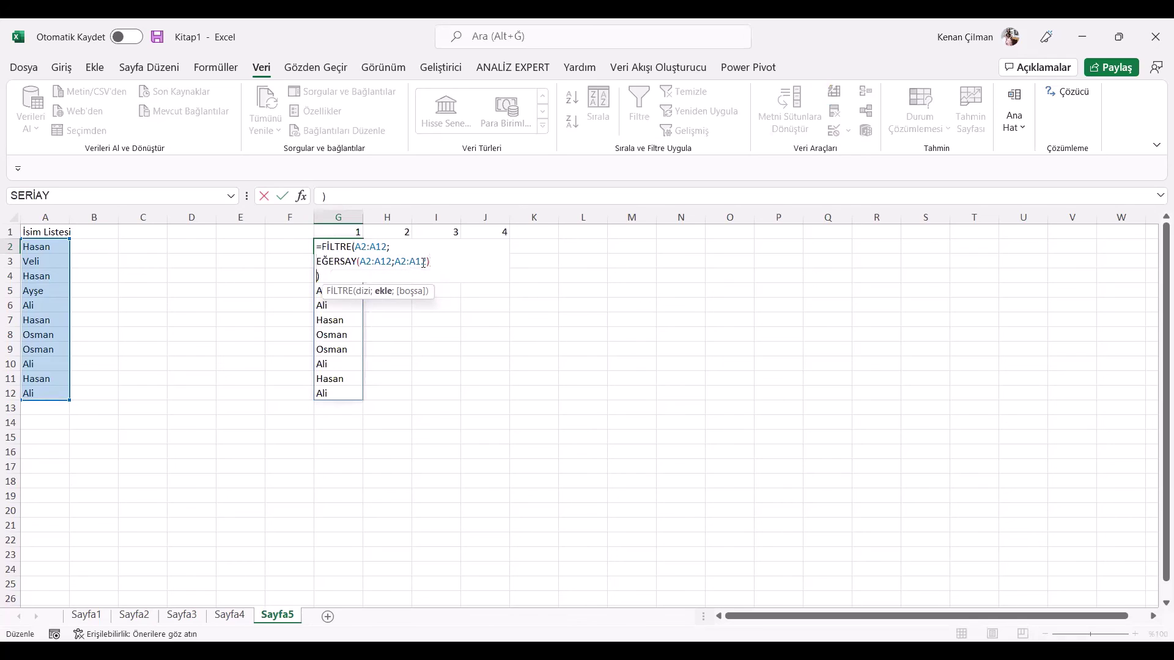
left_click(438, 262)
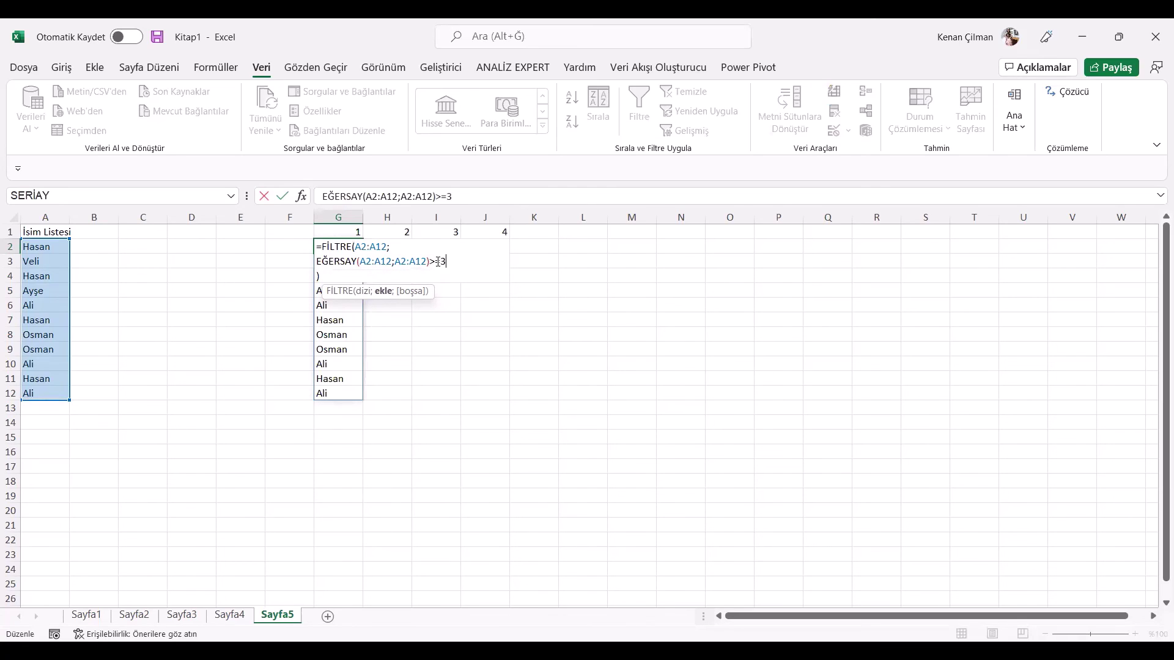
key("Return")
- Examine the FİLTRE formula in G2 and the names it spills down column G
key("Up")
key("F2")
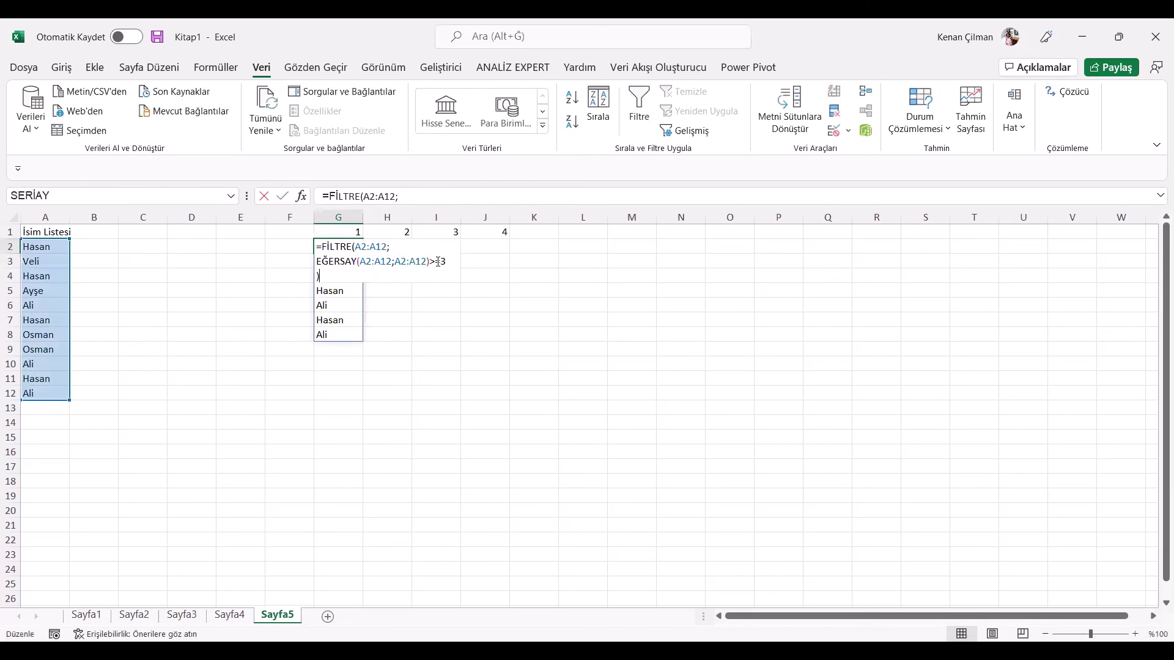
key("Escape")
key("Down")
key("Down")
key("Down")
key("Down")
key("Down")
key("Down")
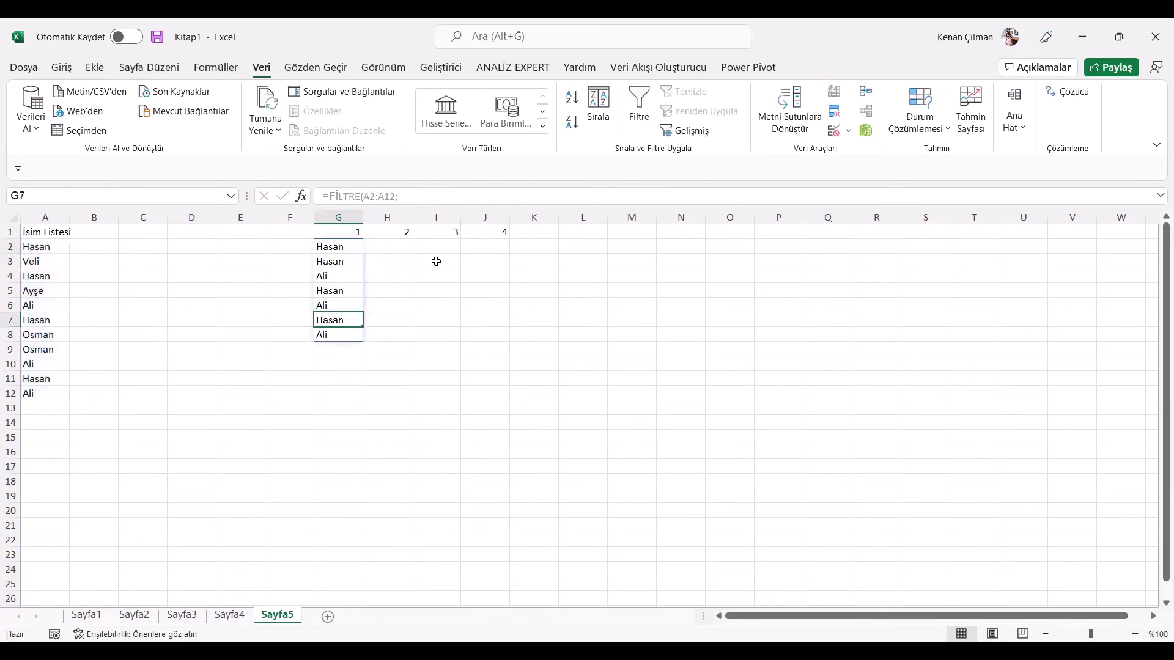
key("Up")
key("Up")
key("Up")
key("Up")
key("Up")
key("Up")
- Wrap the FİLTRE formula in G2 in BENZERSİZ to return each name only once
key("F2")
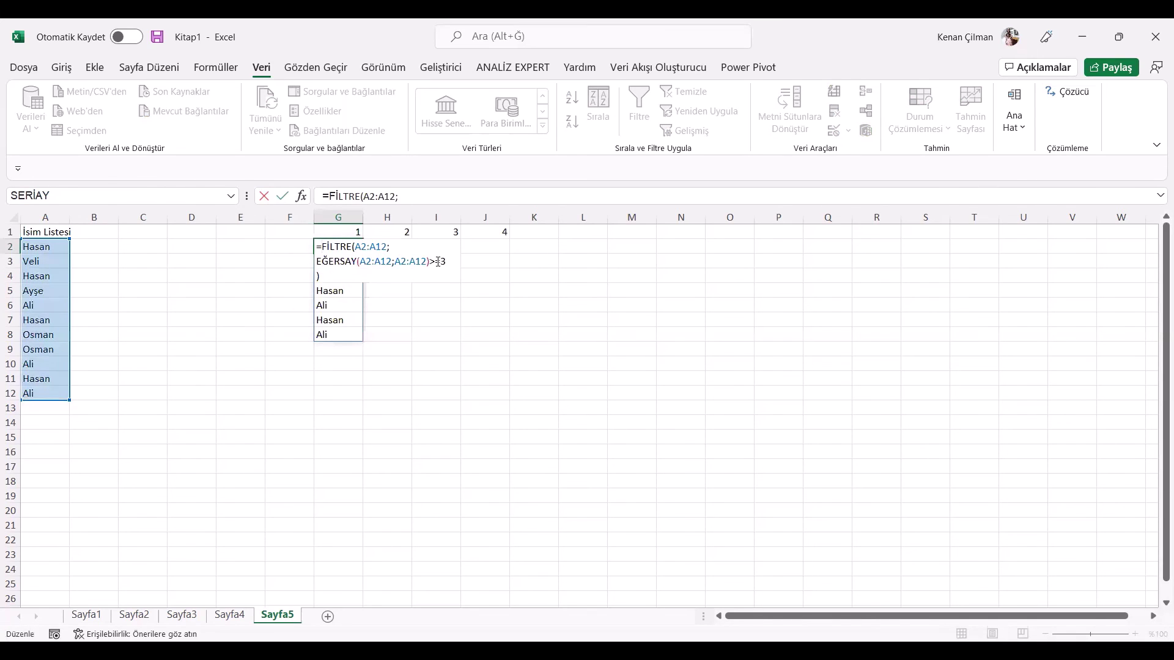
double_click(439, 261)
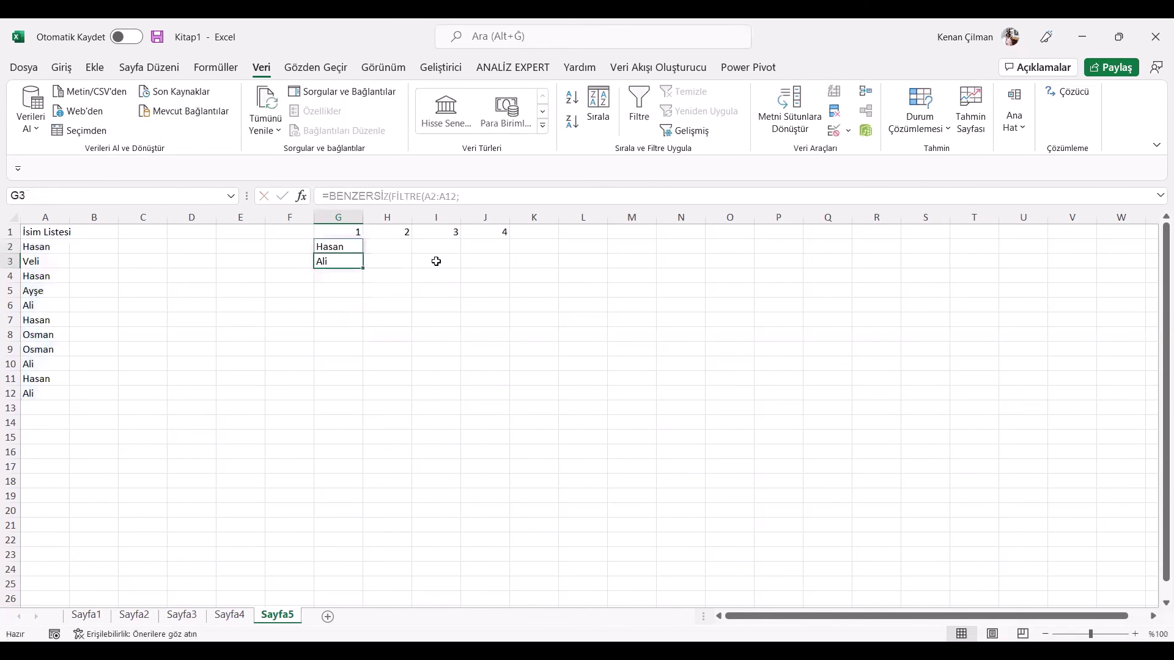
key("Up")
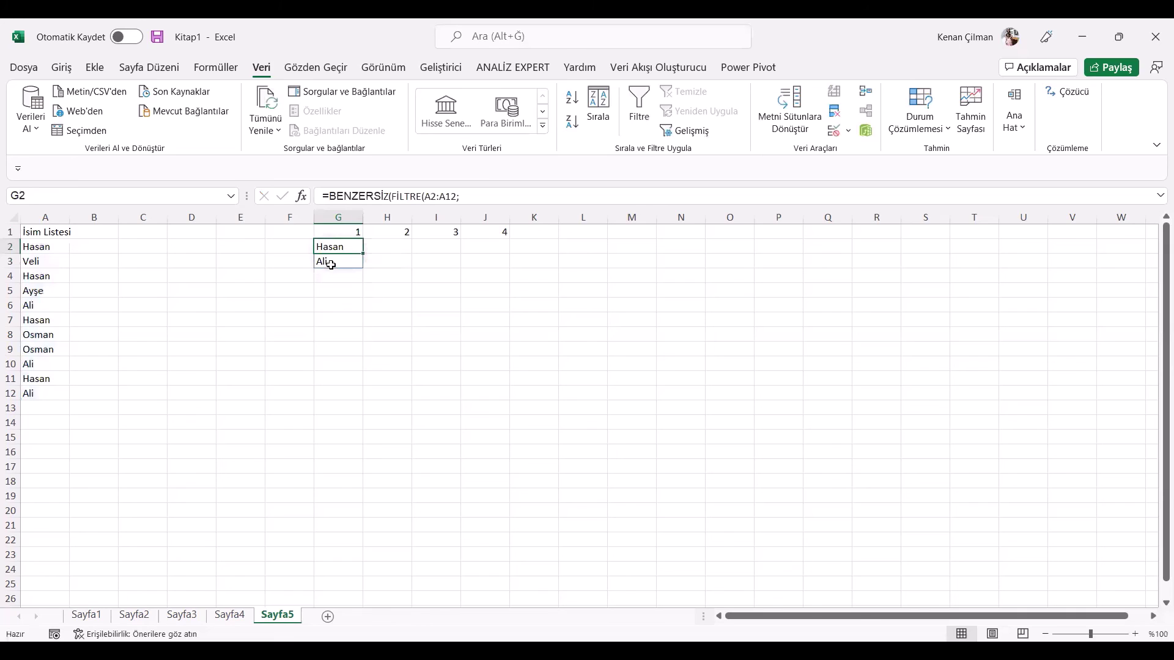
- Move the BENZERSİZ formula from G2 to I2, under the number 3, and check its references
left_click_drag(338, 247, 444, 259)
double_click(445, 250)
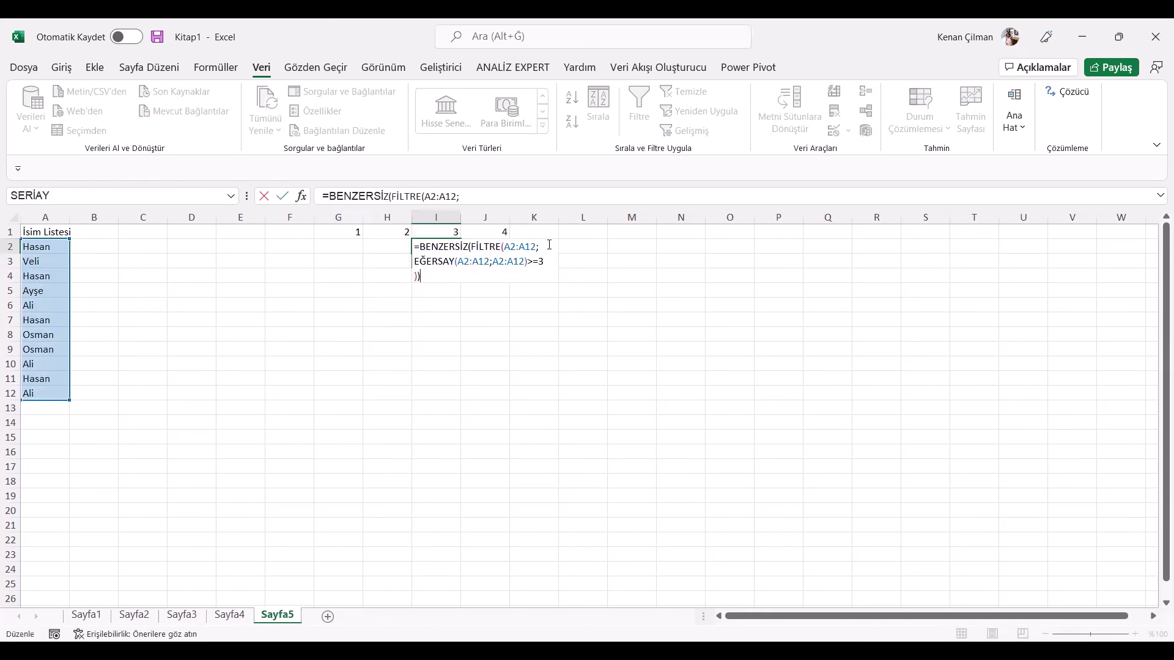
key("Return")
- Check each name returned in I2:I3 against its occurrences in the column A name list
left_click(52, 246)
left_click(41, 278, "ctrl")
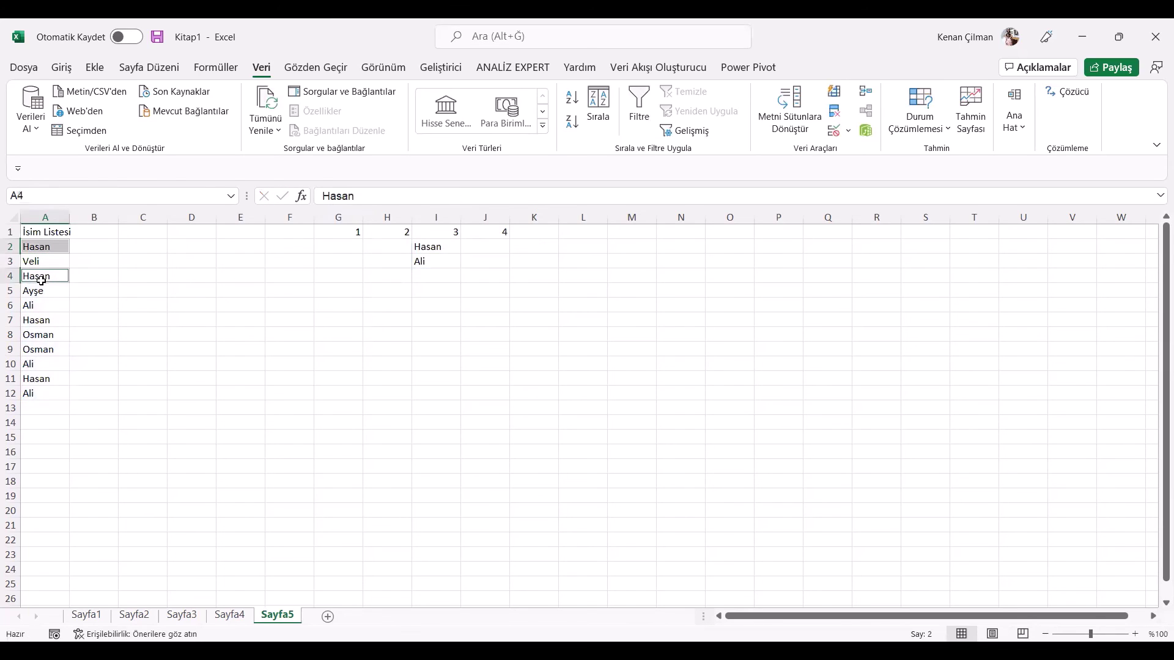
left_click(46, 321, "ctrl")
left_click(44, 380, "ctrl")
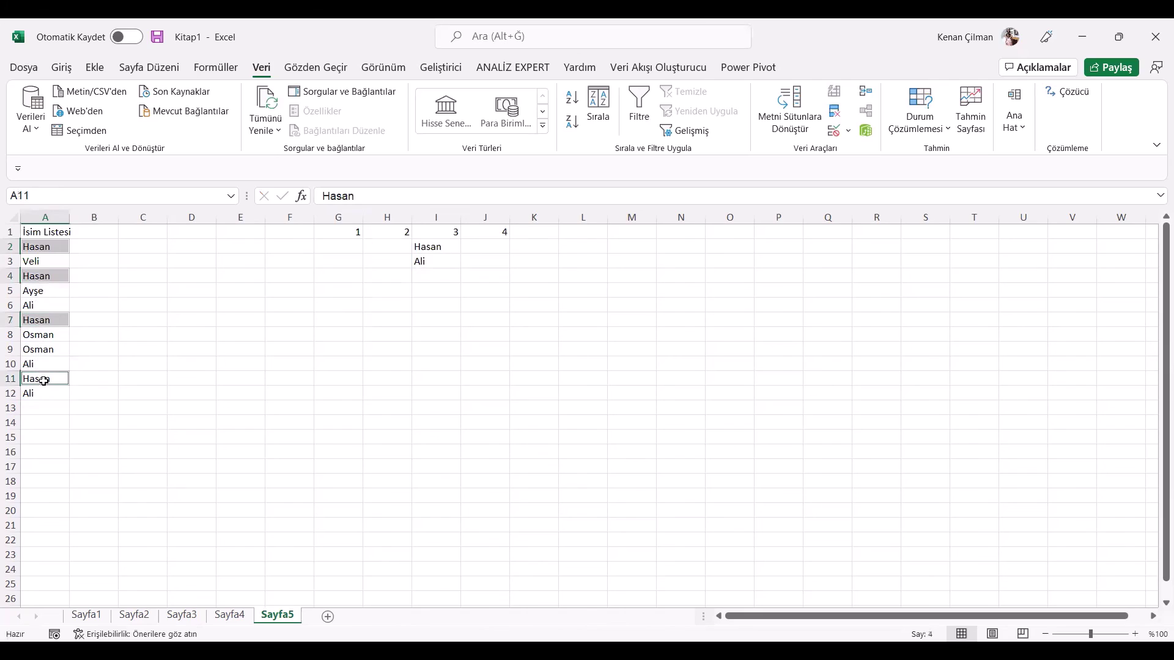
left_click_drag(448, 246, 446, 265)
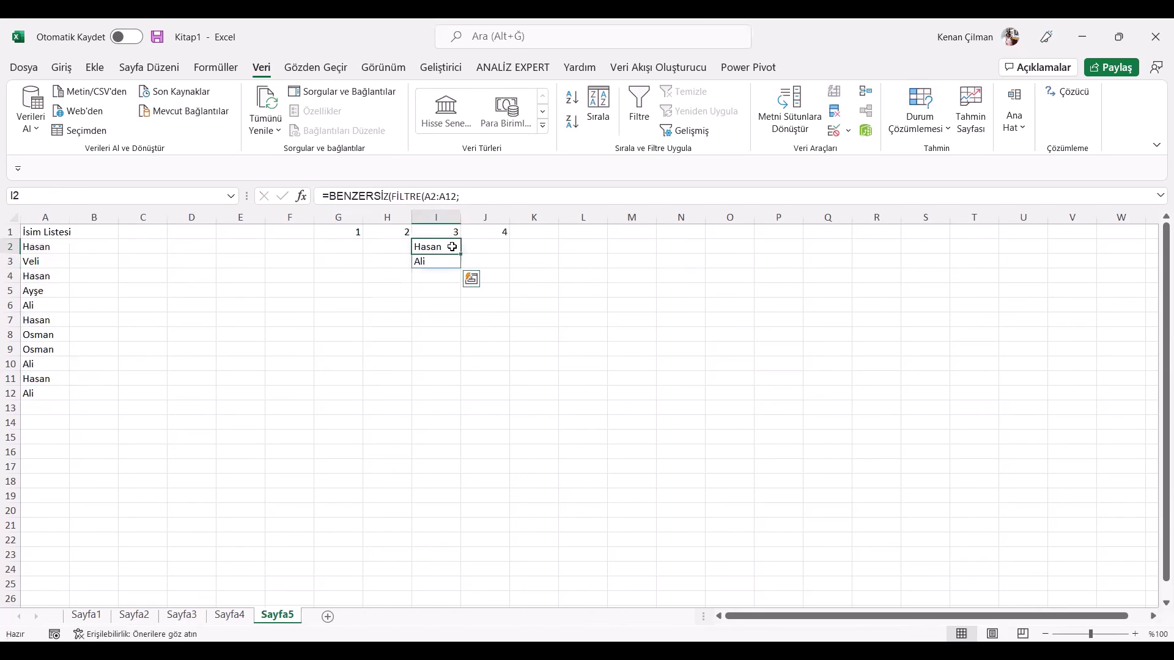
double_click(452, 247)
key("Escape")
left_click(443, 264)
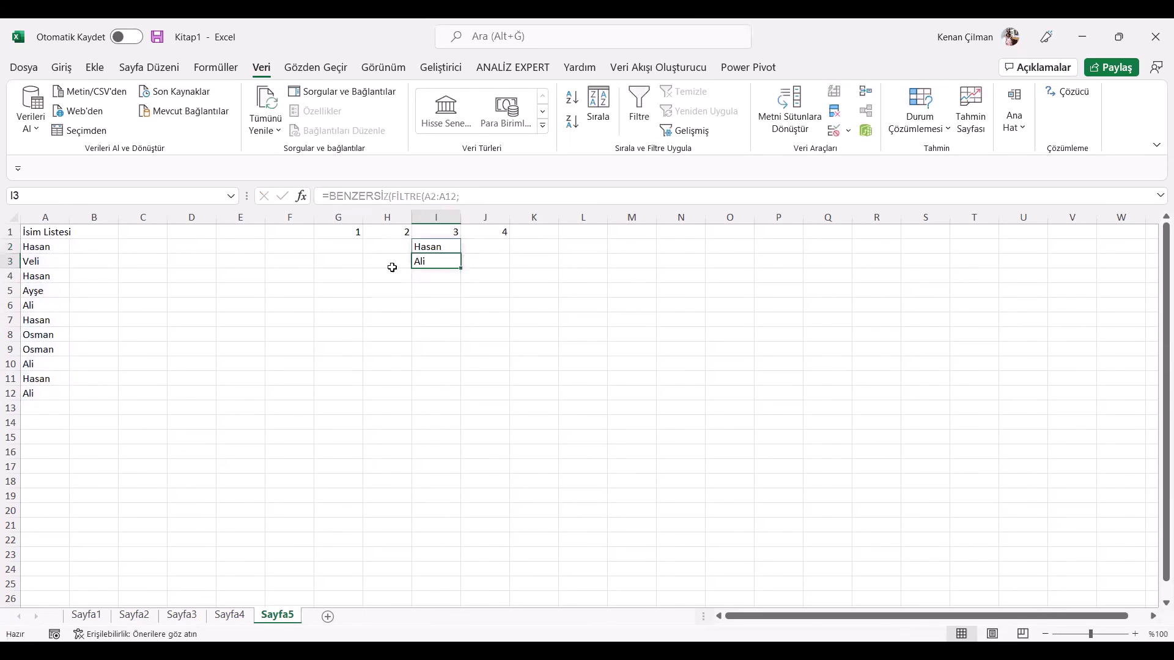
left_click(46, 305)
left_click(45, 365, "ctrl")
left_click(43, 393, "ctrl")
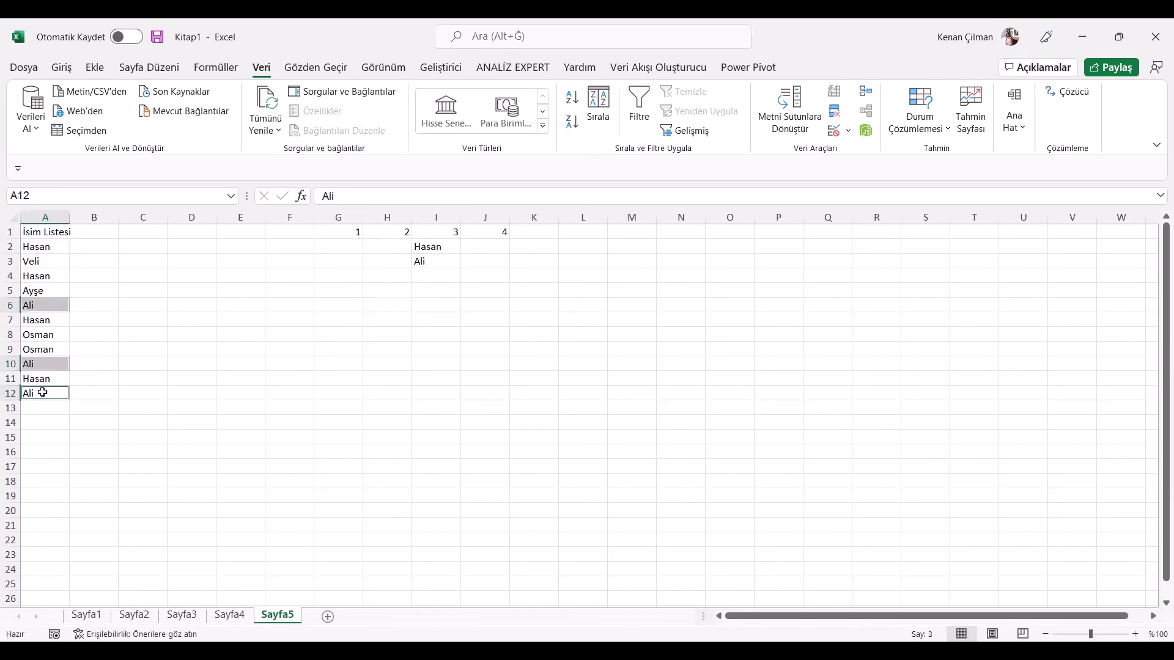
- Replace the fixed threshold 3 in the I2 formula with a reference to cell I1
double_click(443, 244)
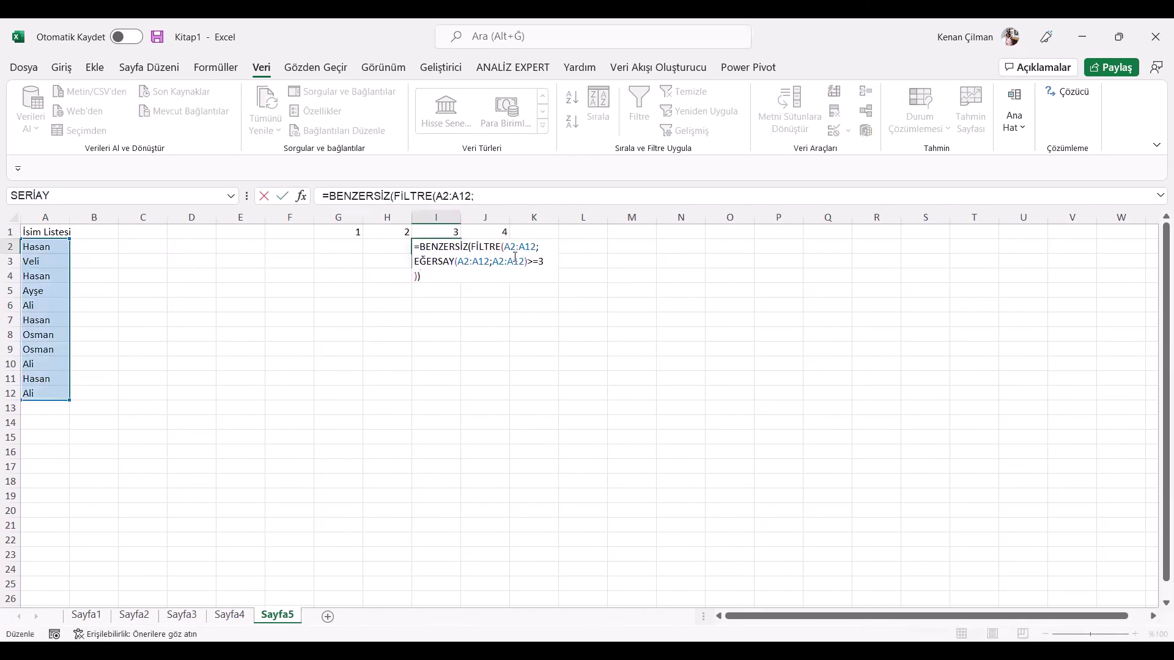
left_click(446, 232)
key("ctrl+Return")
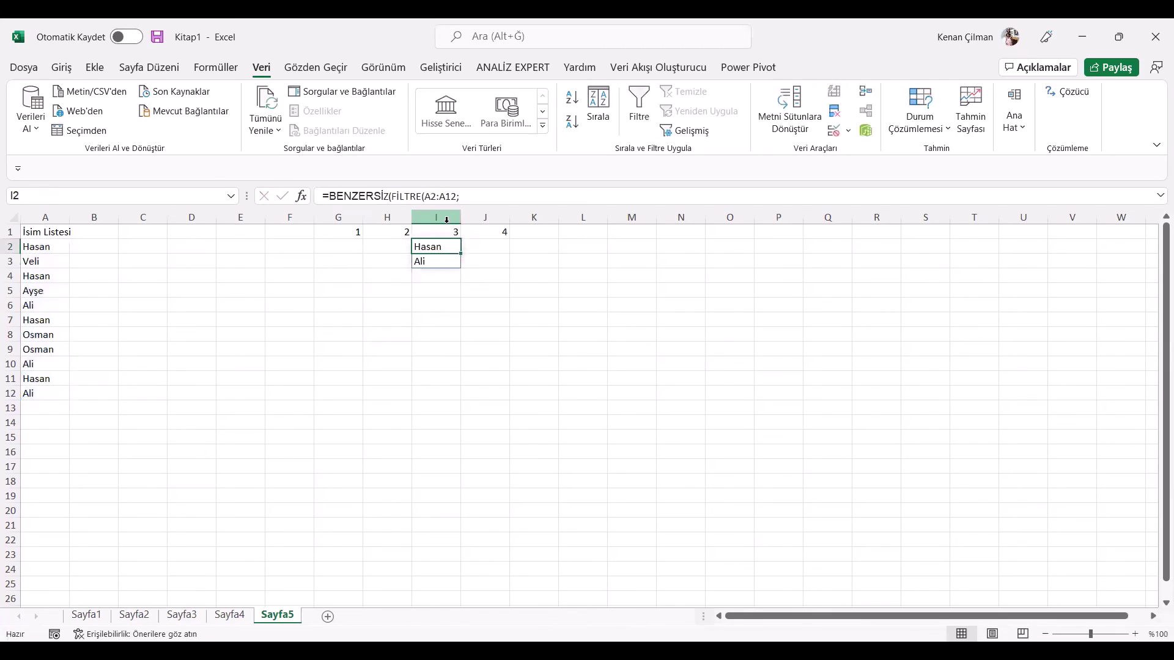
- Copy the I2 formula into J2 and autofit column J
key("ctrl+c")
key("Right")
key("ctrl+v")
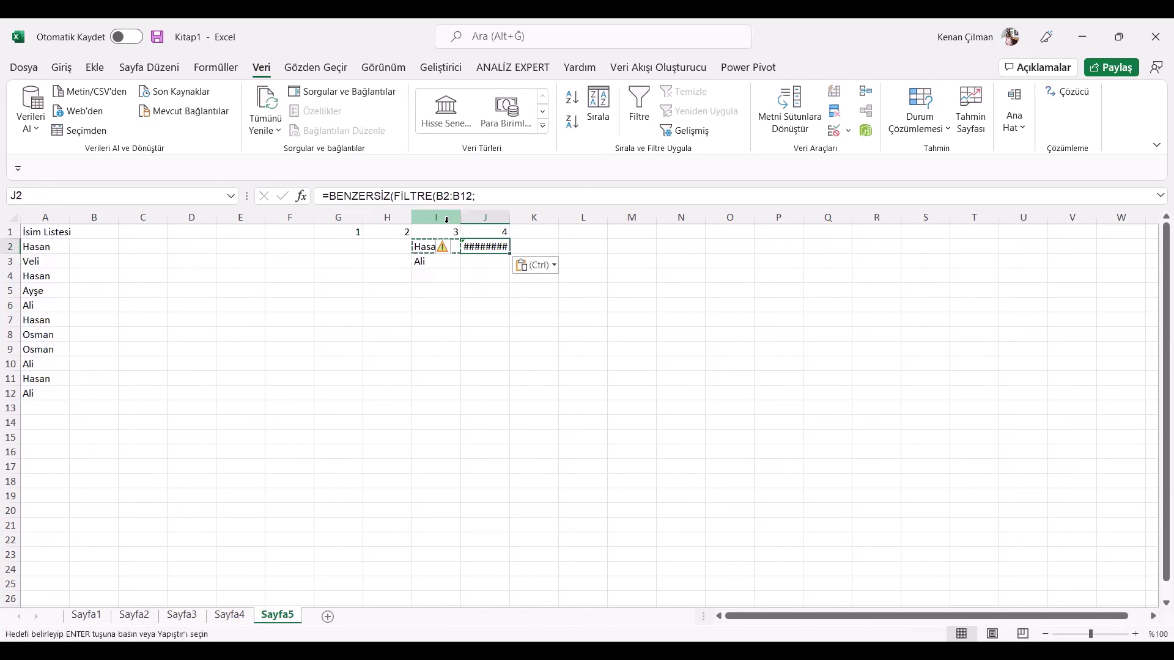
double_click(508, 219)
- Make all A2:A12 references in the I2 formula absolute as $A$2:$A$12
double_click(423, 248)
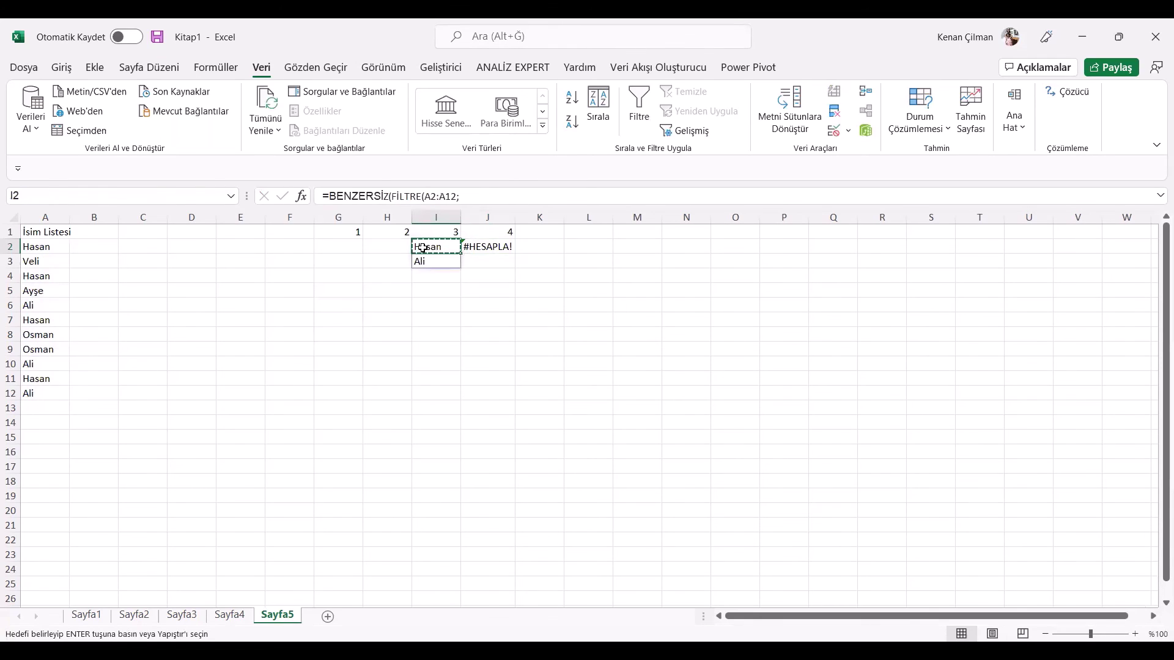
left_click_drag(505, 247, 535, 245)
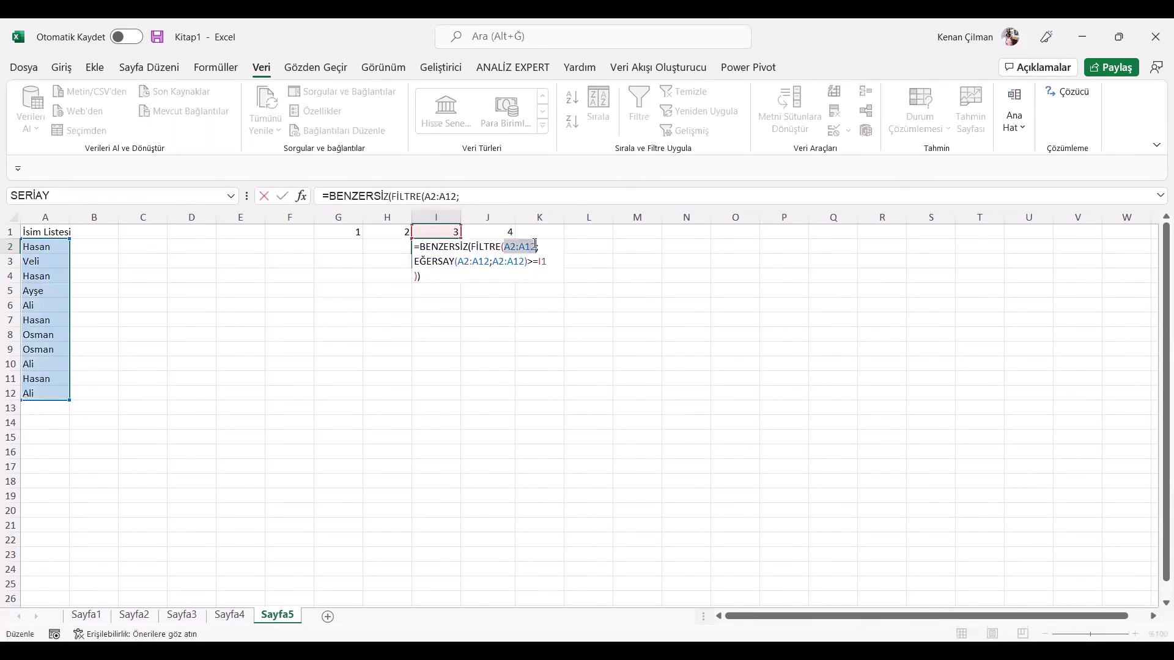
key("F4")
left_click_drag(457, 261, 524, 260)
key("F4")
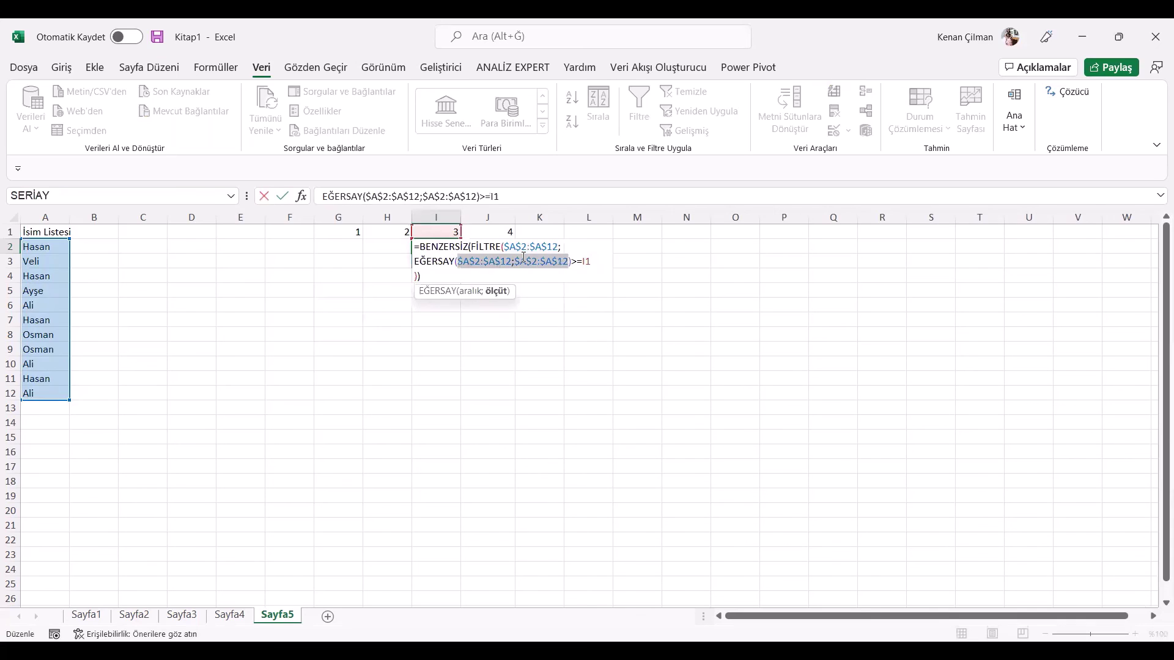
key("Return")
- Copy the I2 formula across G2:J2 and open the G2 formula to check its references
left_click(440, 247)
key("ctrl+c")
left_click_drag(357, 251, 484, 248)
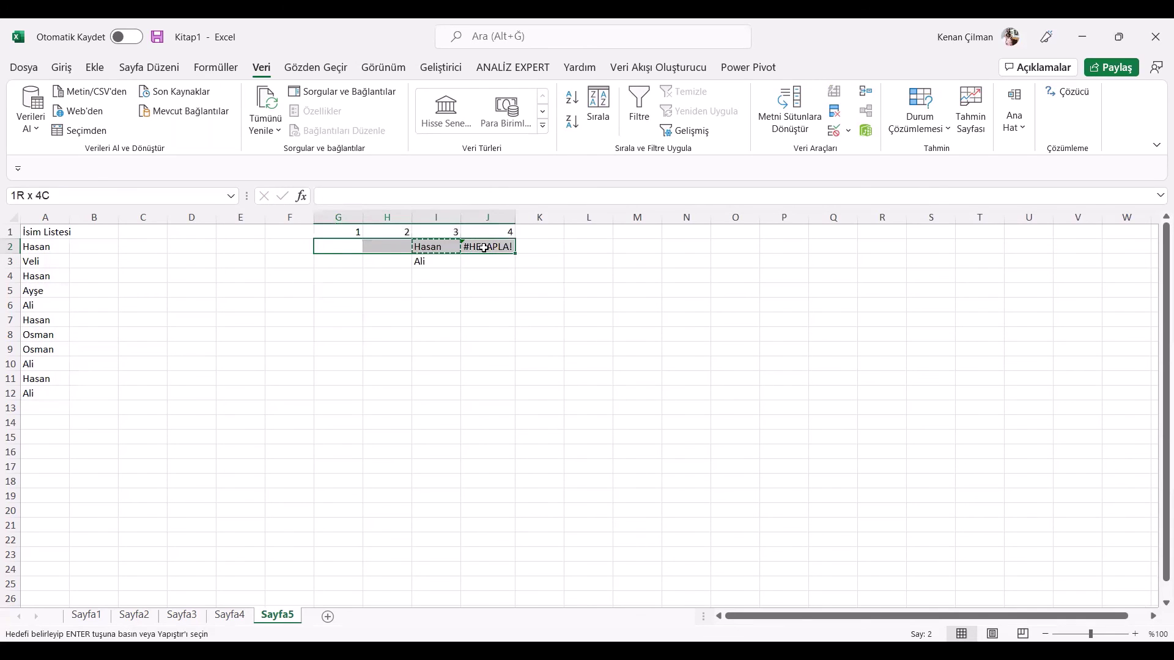
key("ctrl+v")
key("F2")
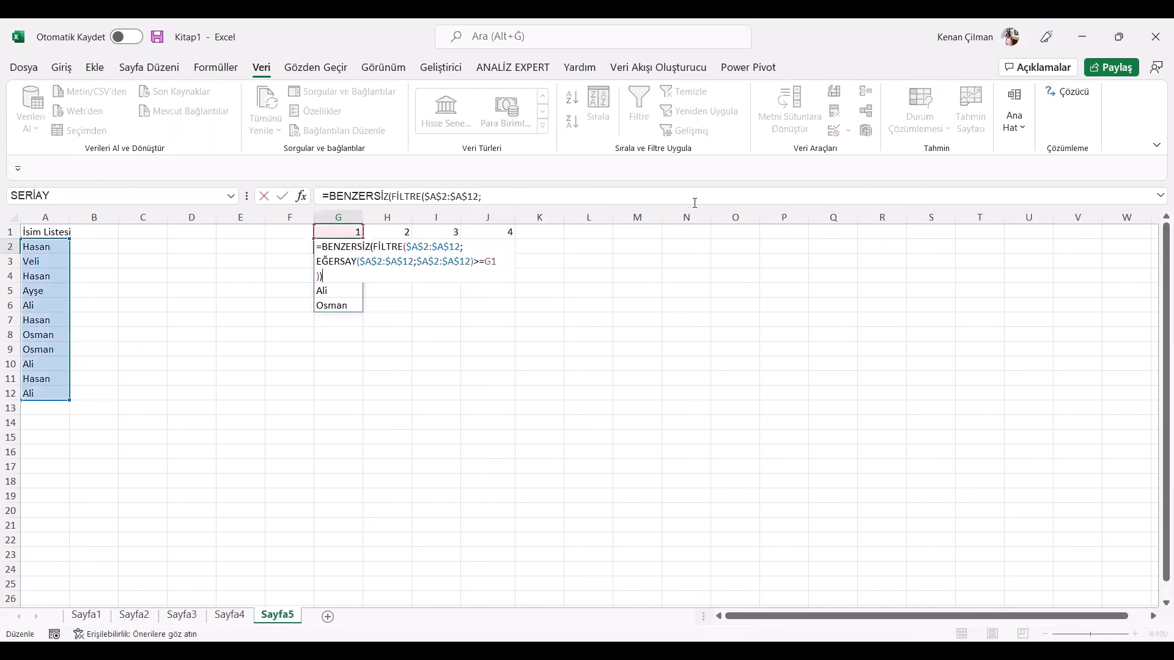
- Leave the G2 formula unchanged and look through the names spilled below it in column G
key("Escape")
key("Down")
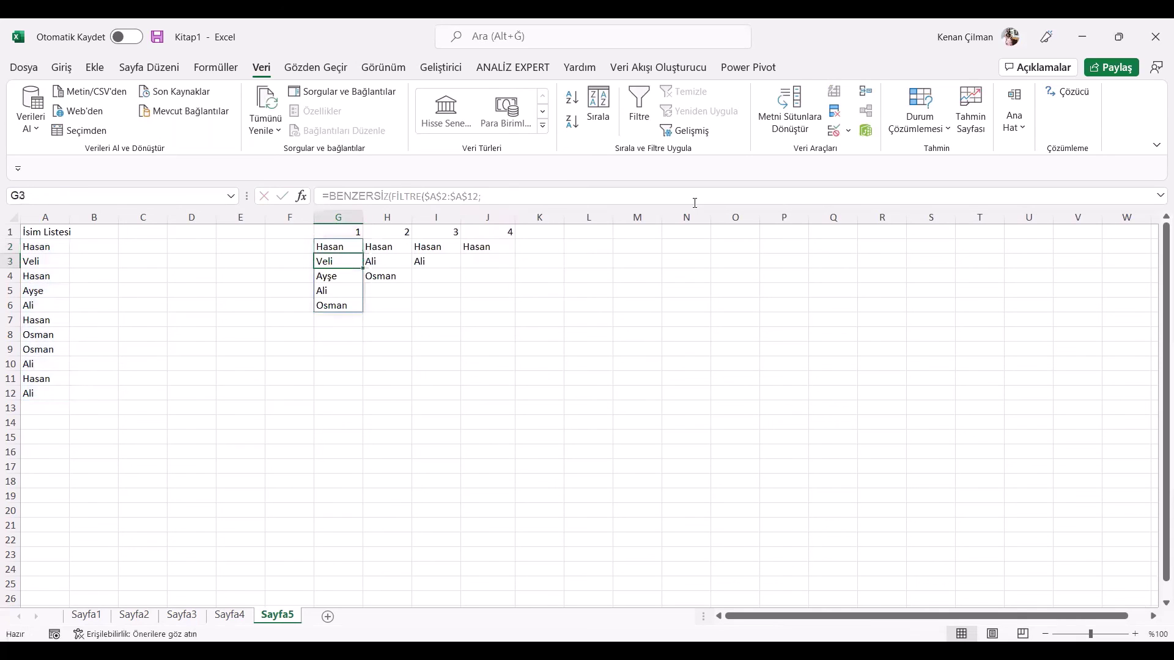
key("Down")
key("Down")
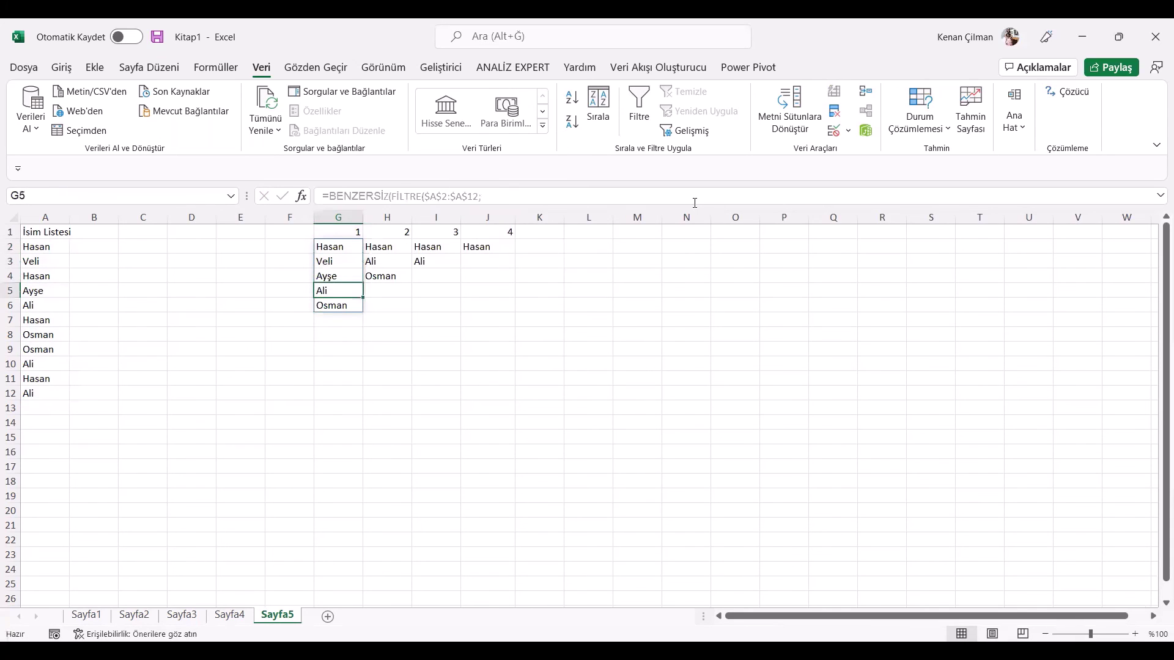
key("Up")
key("Up")
key("Up")
- Wrap the G2 formula in SIRALA with sort index 1 and ascending order
key("F2")
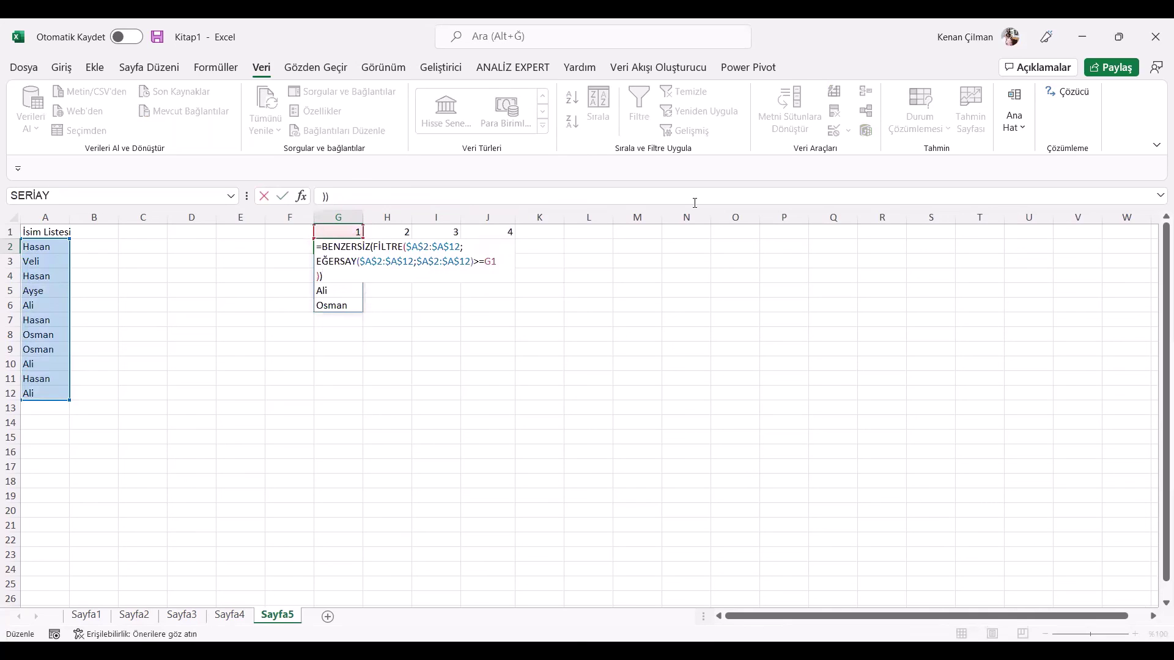
key("ctrl+Home")
key("Right")
type("SIRALA(")
key("ctrl+End")
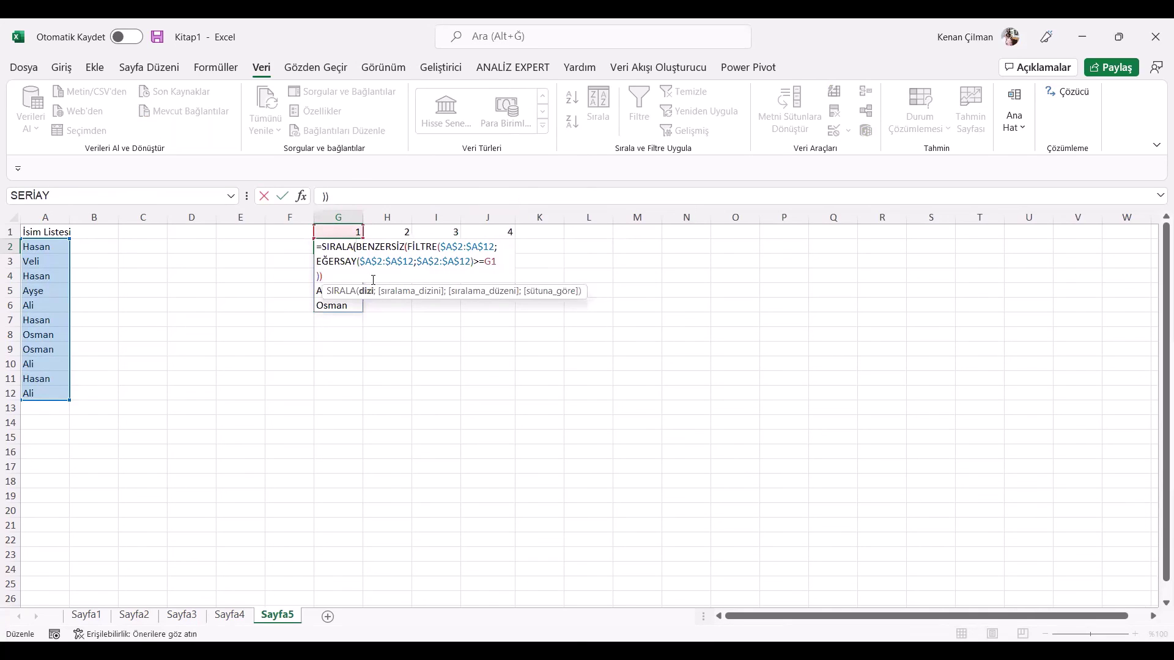
type(";1;1")
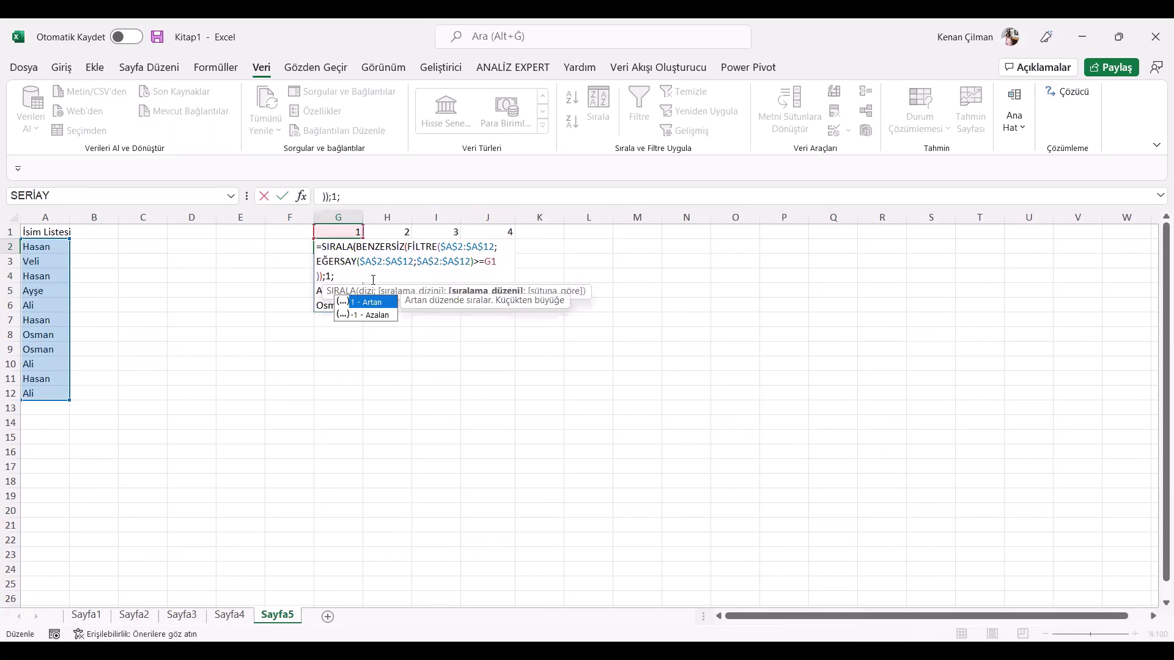
key("ctrl+Return")
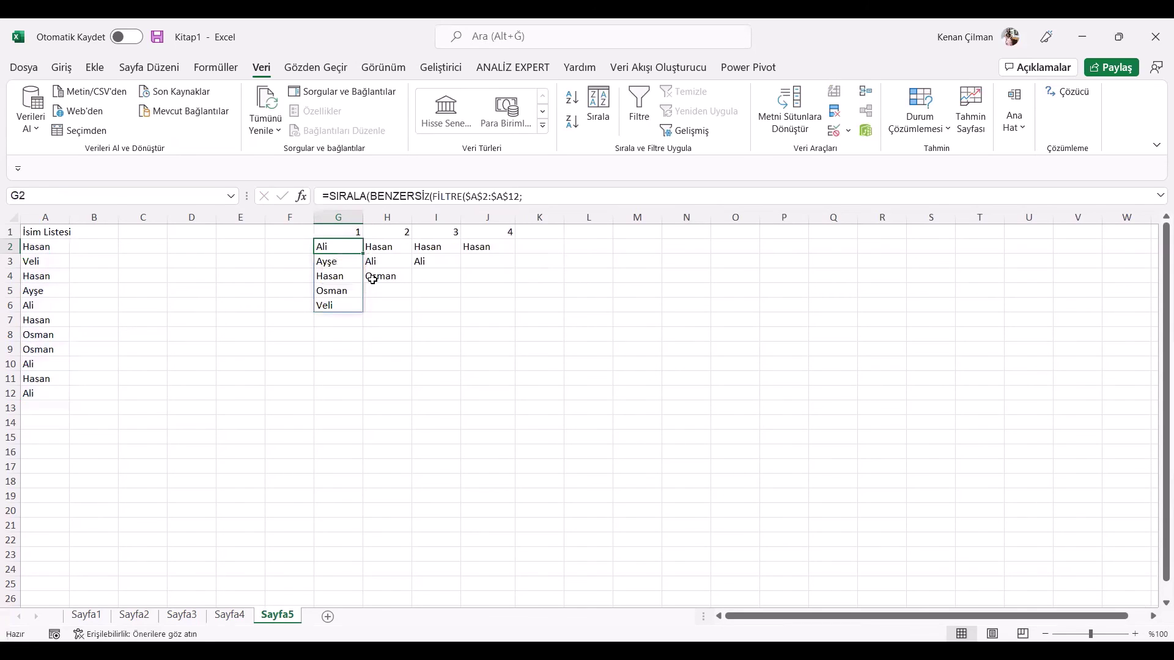
- Copy the G2 formula across H2:J2 and check the sorted name lists in columns G to J
key("ctrl+c")
key("shift+Right")
key("shift+Right")
key("shift+Right")
key("ctrl+v")
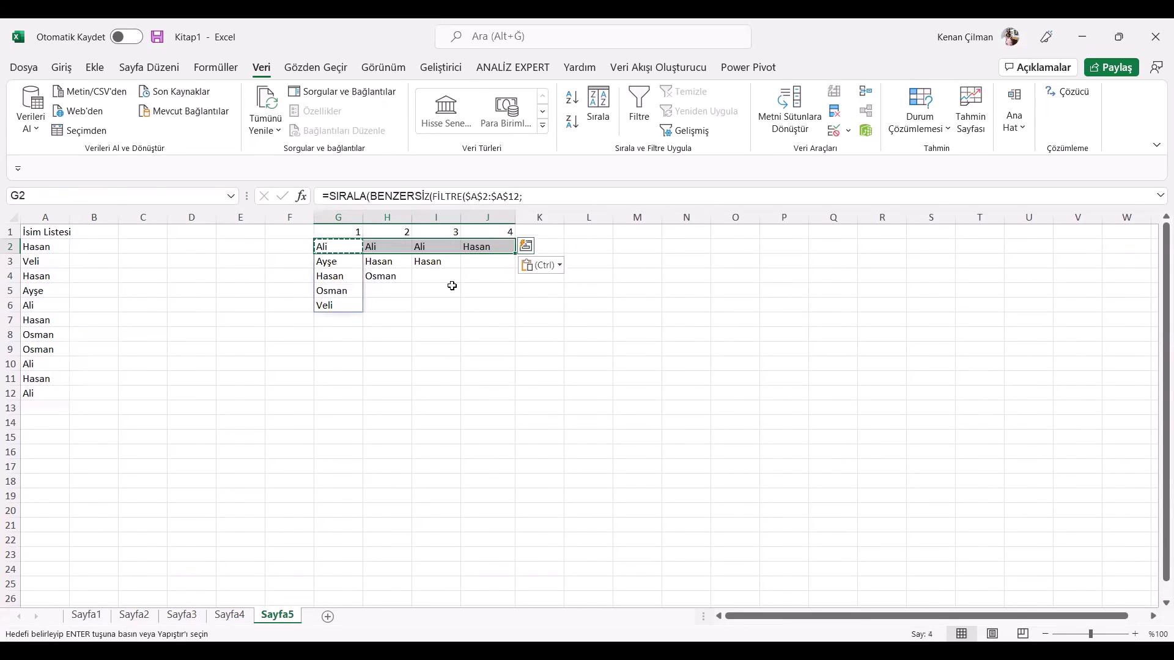
left_click(340, 272)
left_click(340, 246)
left_click(337, 262)
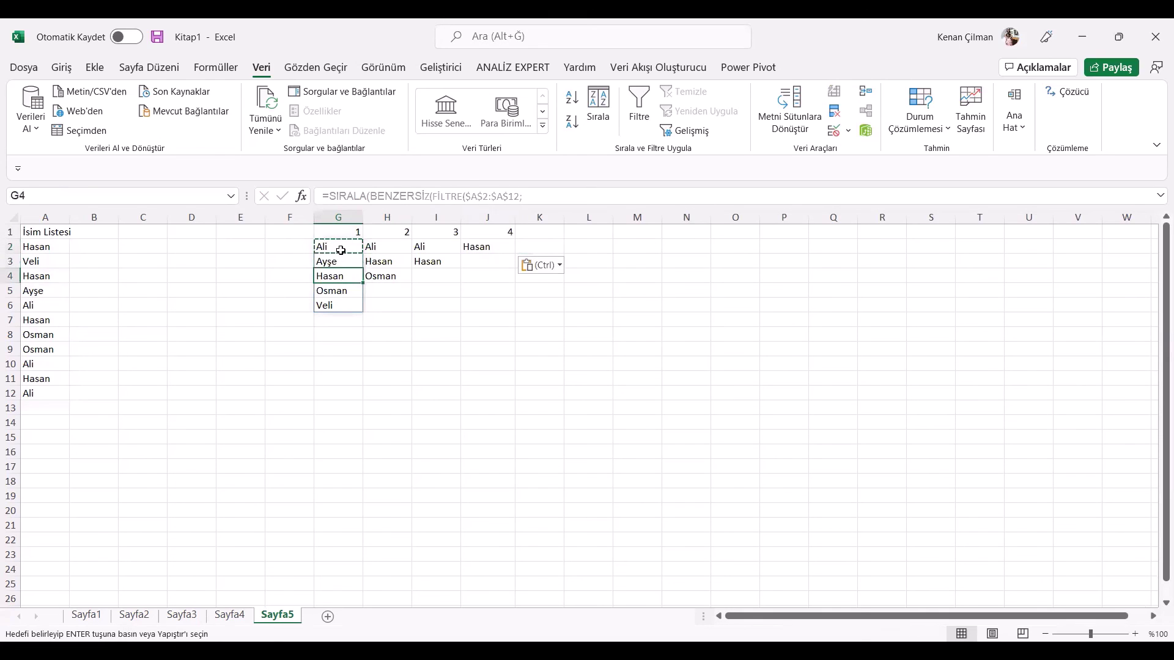
left_click_drag(337, 245, 335, 315)
left_click_drag(386, 244, 484, 276)
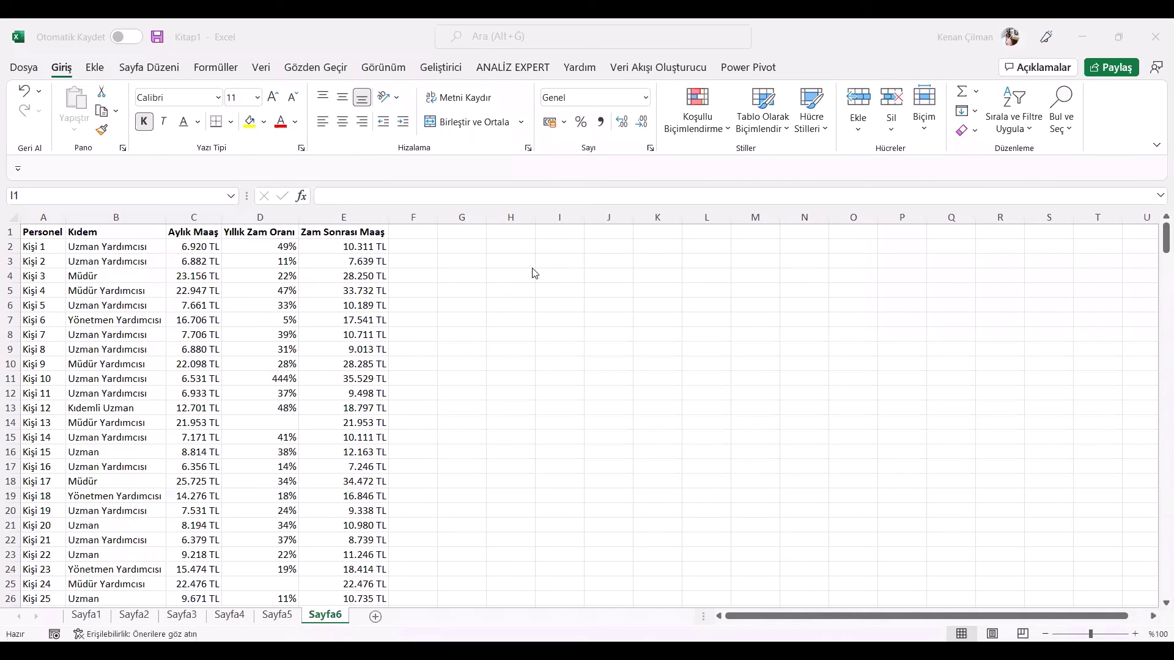
- Start a FİLTRE formula in I1 on Sayfa6 with the whole personnel table A1:E318 as its array
left_click(538, 231)
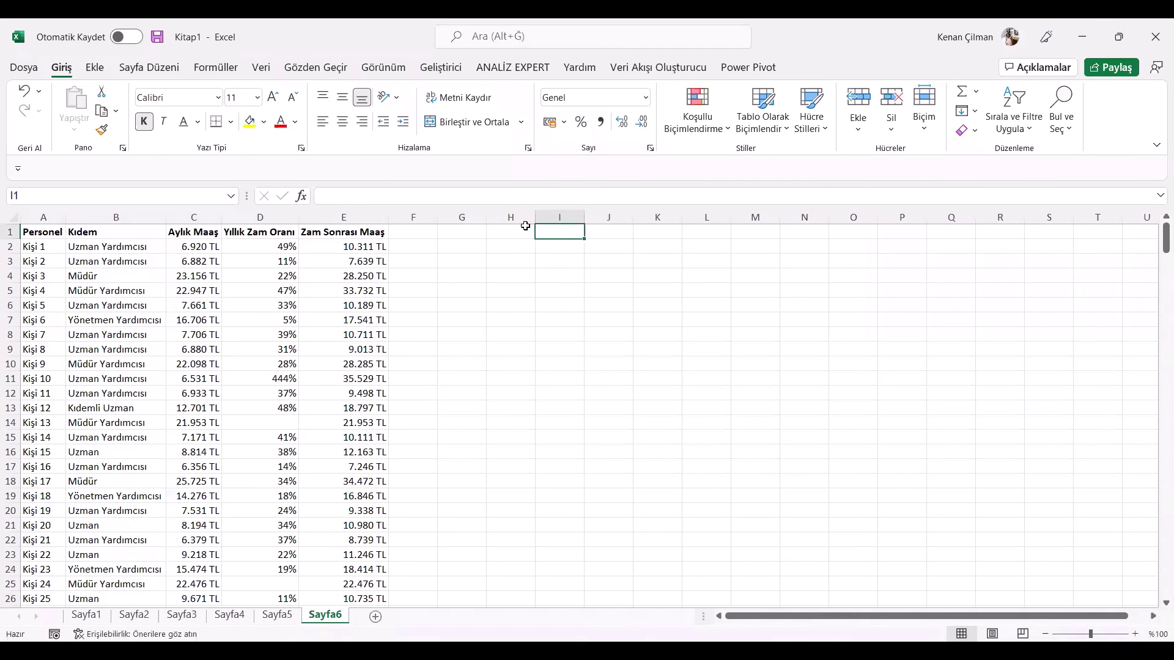
left_click_drag(32, 233, 37, 367)
left_click_drag(193, 232, 193, 349)
left_click(552, 233)
type("=FİLTRE(")
left_click(35, 232)
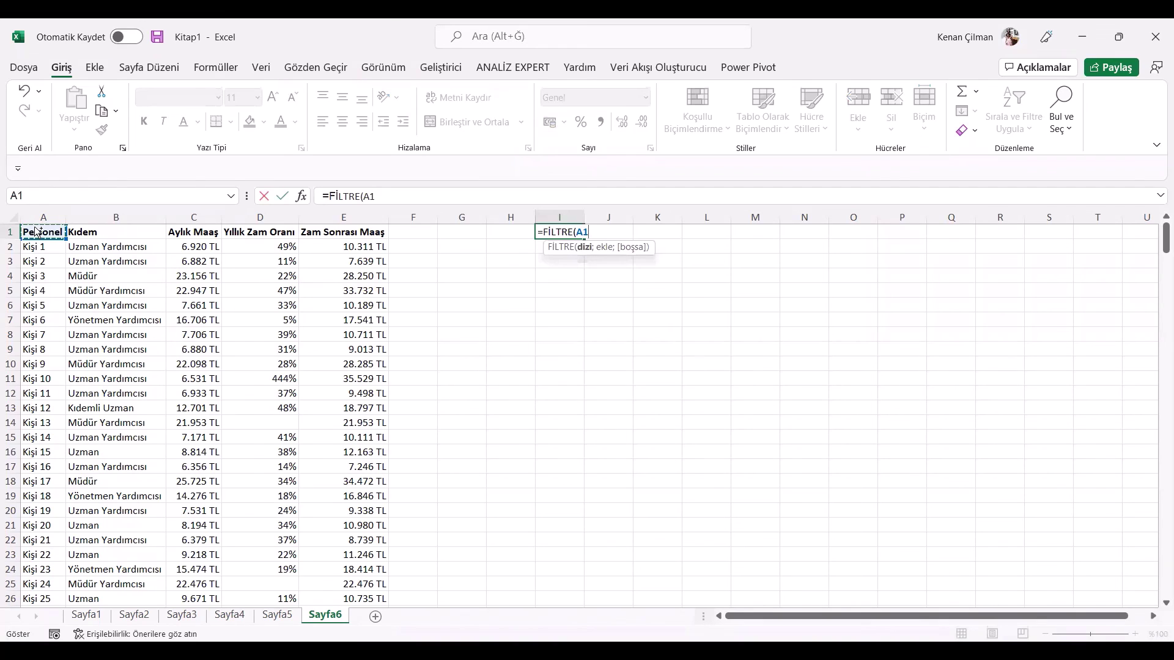
key("ctrl+shift+Right")
key("ctrl+shift+Down")
type(";")
scroll(54, 225, "up", 5)
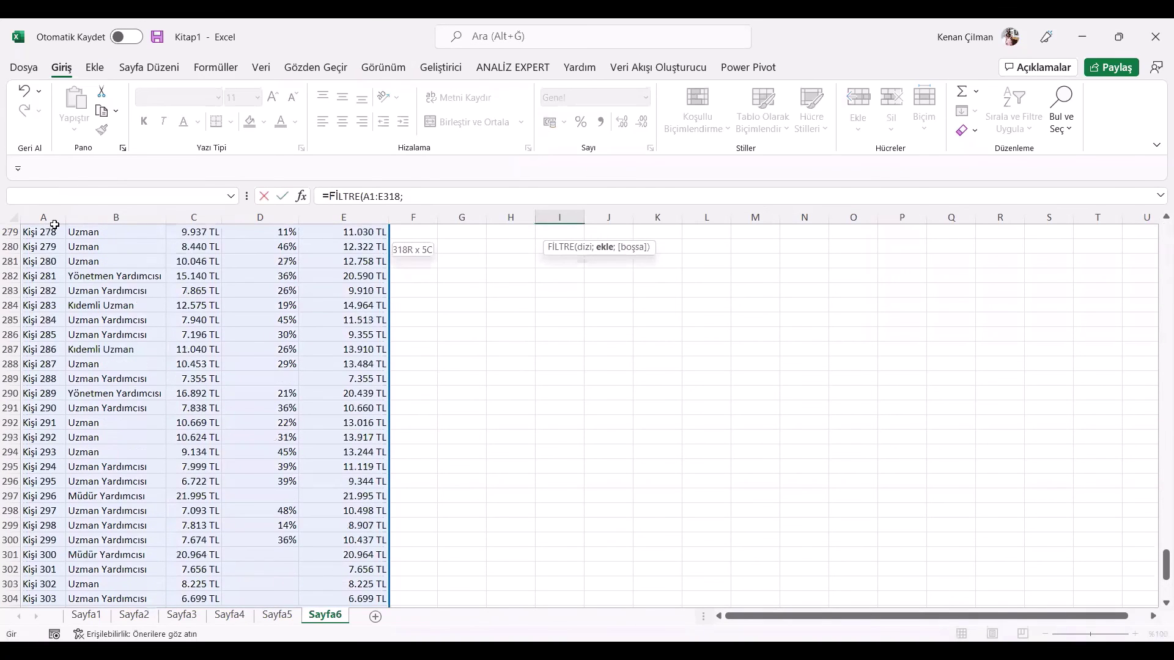
scroll(55, 226, "up", 20)
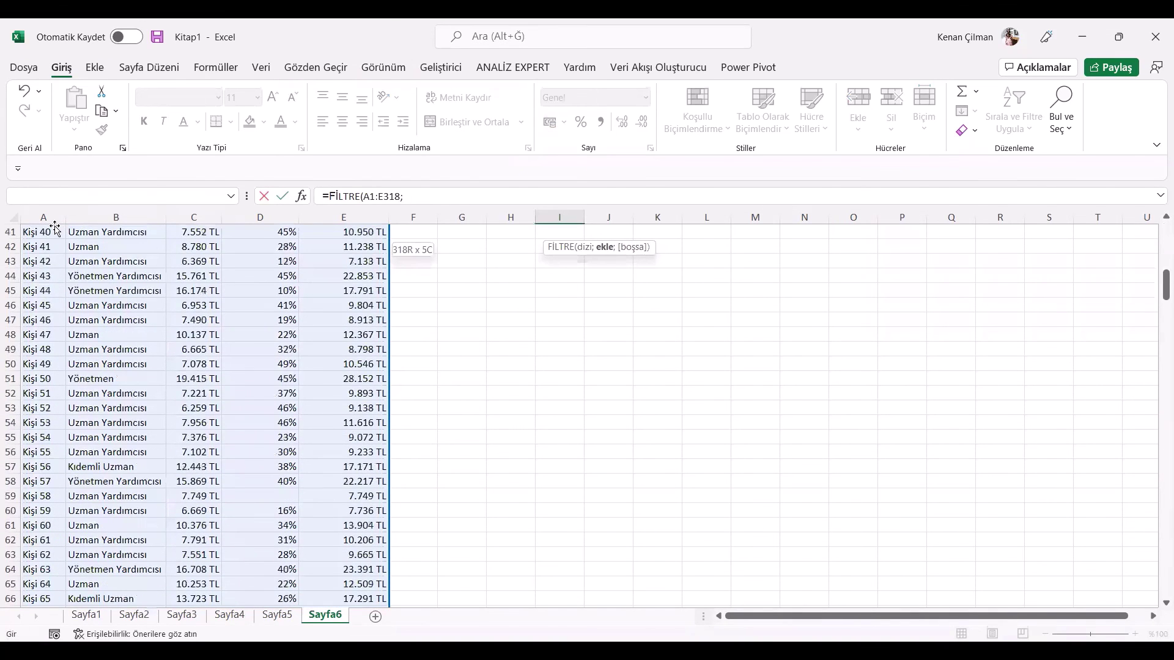
scroll(54, 227, "up", 13)
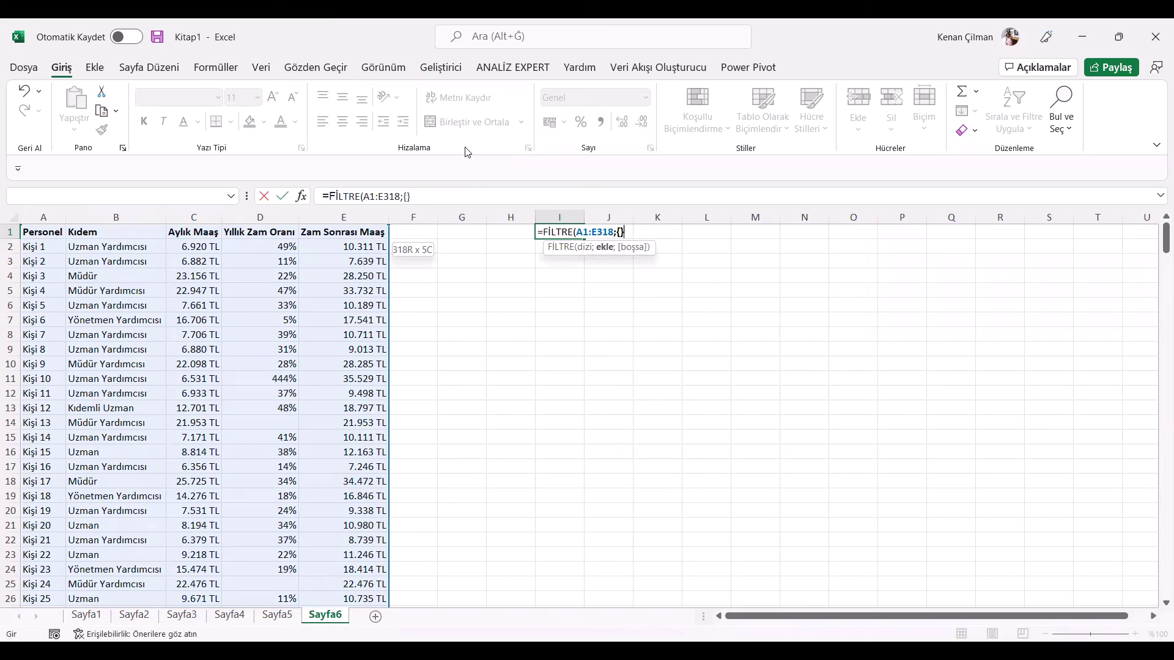
- Complete the I1 FİLTRE formula with the include array {1;1;0;0;1} to return only the Personel, Kıdem and Zam Sonrası Maaş columns
key("F2")
key("Left")
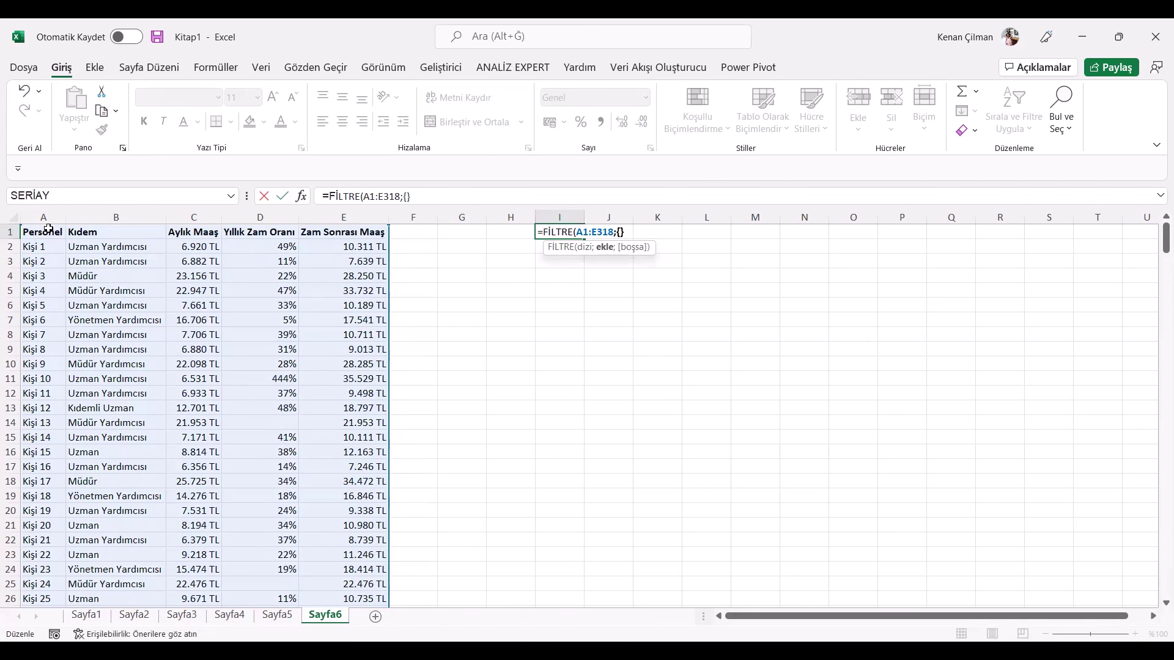
type("1;1;0;0;")
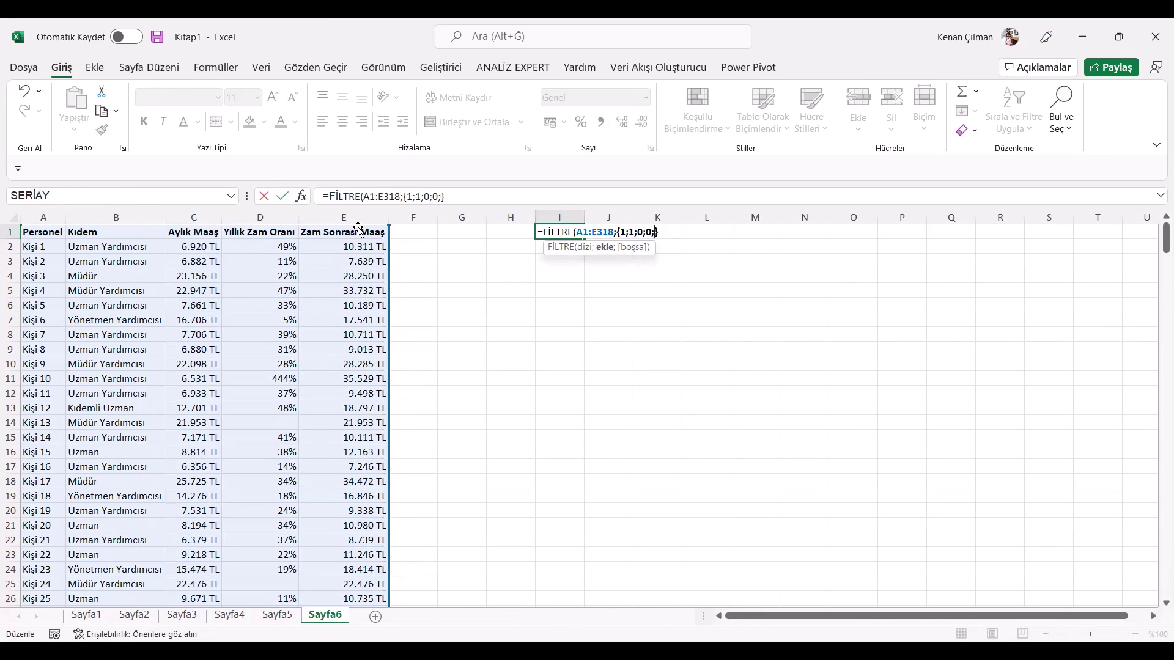
type("1")
key("Return")
- Reopen the I1 formula and examine the ones and zeros in its include array, leaving the formula as it is
double_click(552, 230)
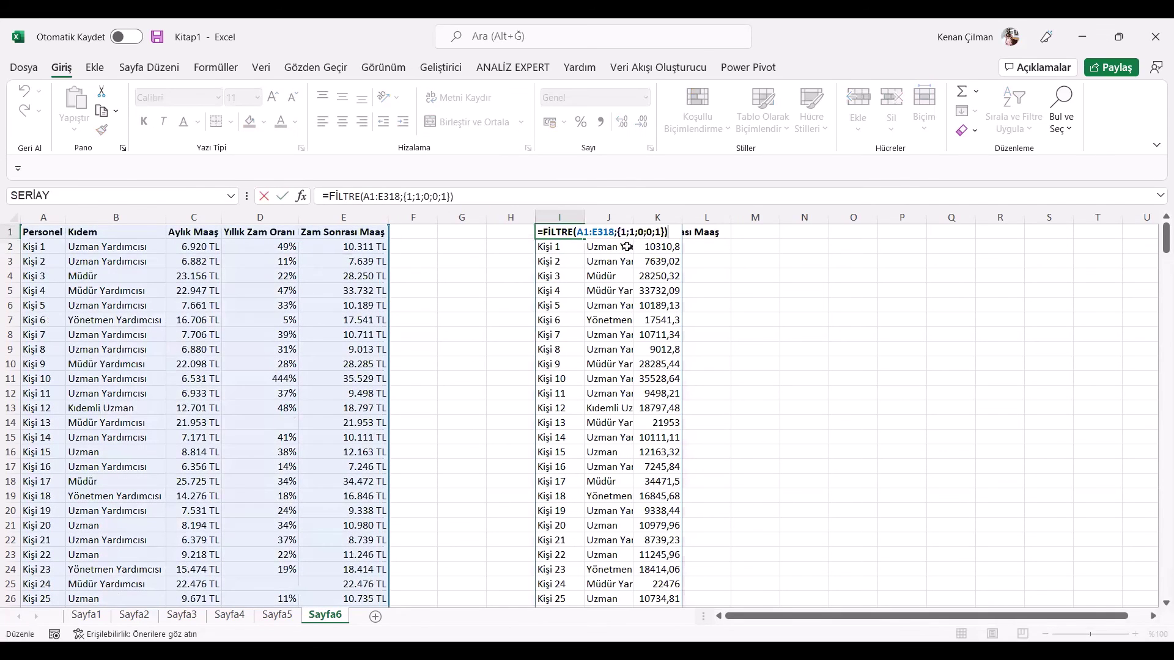
left_click(623, 232)
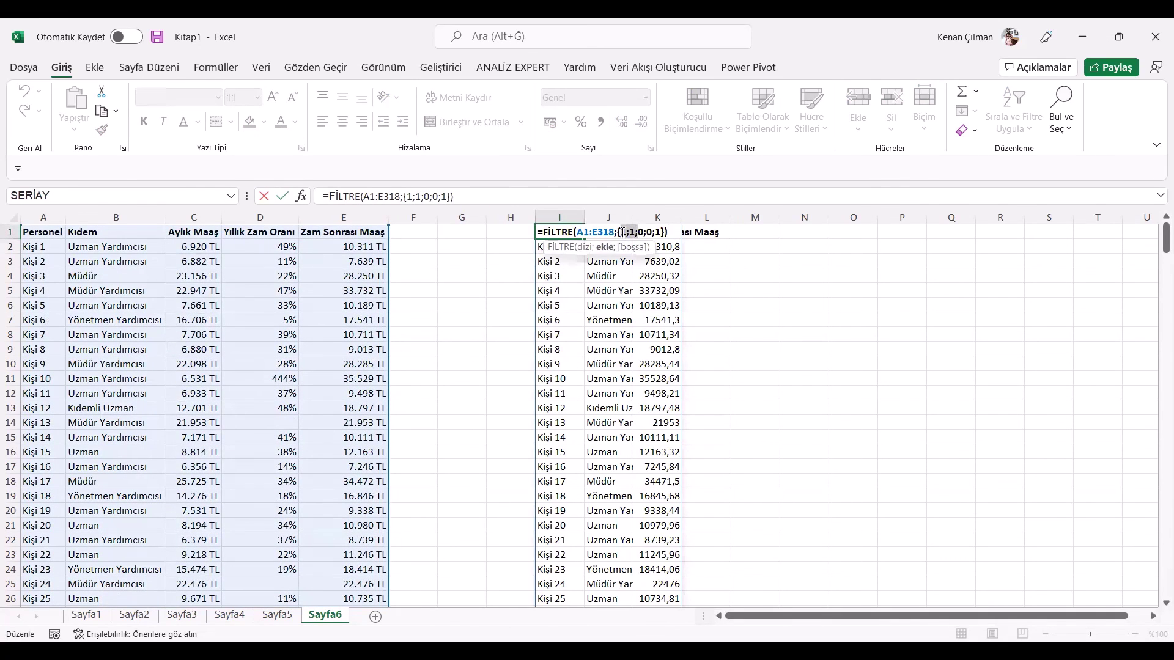
left_click_drag(622, 232, 660, 232)
left_click(658, 232)
mouse_move(657, 232)
left_mouse_down()
mouse_move(617, 233)
mouse_move(657, 233)
left_mouse_up()
left_click_drag(639, 232, 644, 233)
left_click_drag(621, 232, 662, 231)
key("Return")
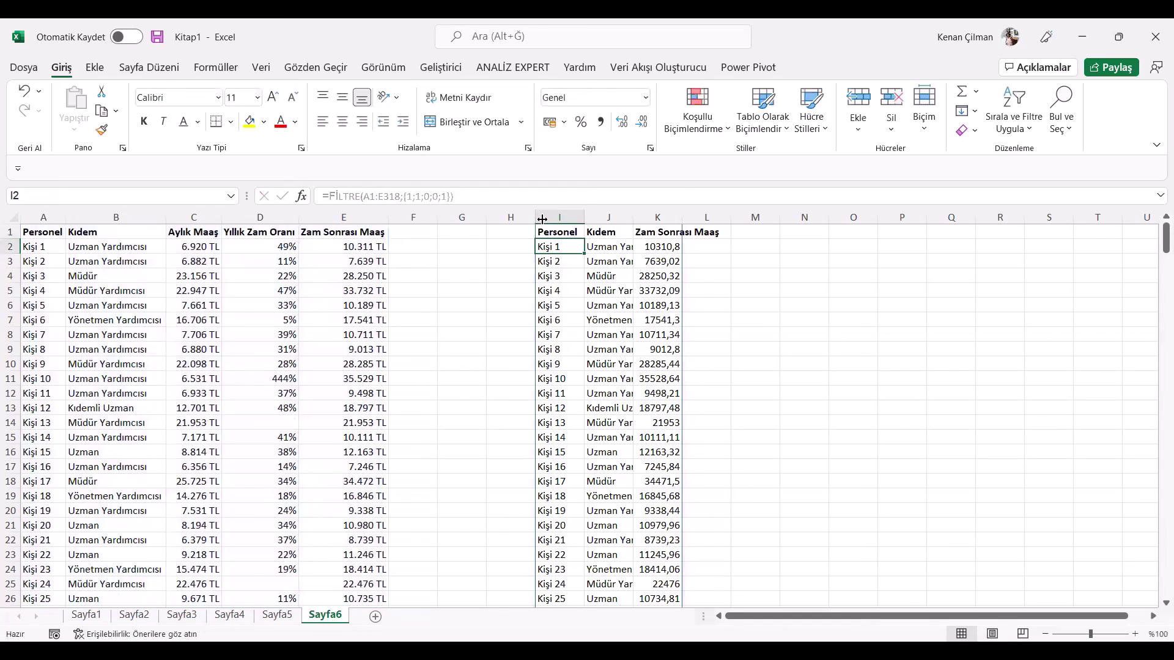
- Autofit the widths of result columns I to K to their contents
left_click_drag(543, 219, 687, 228)
double_click(671, 215)
left_click(690, 349)
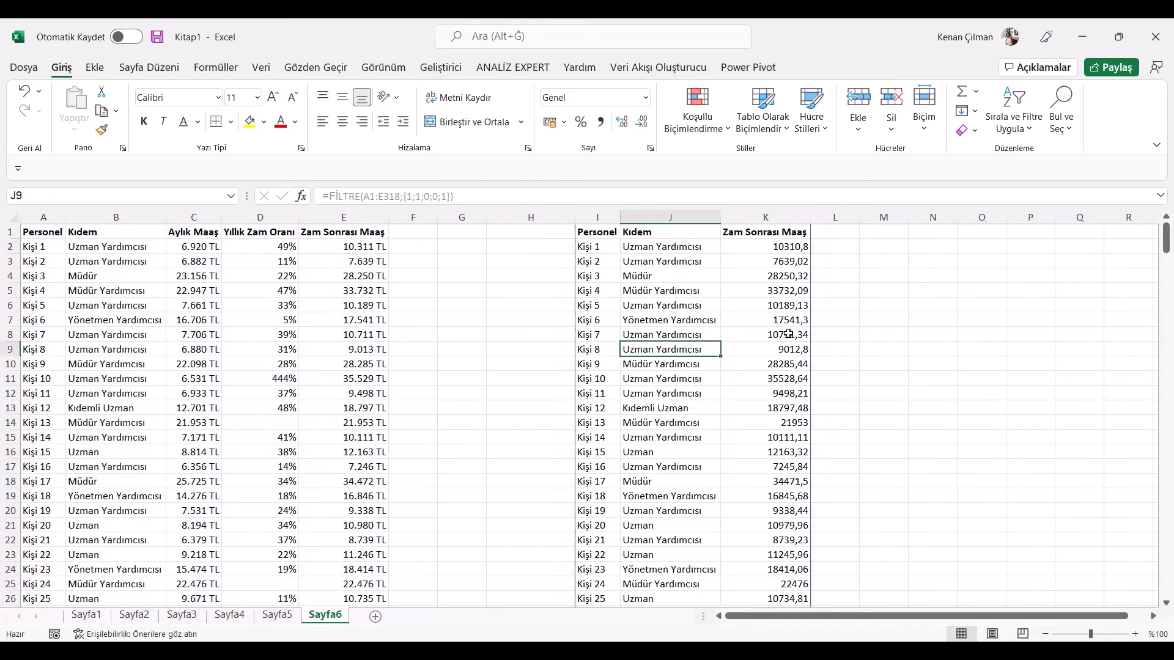